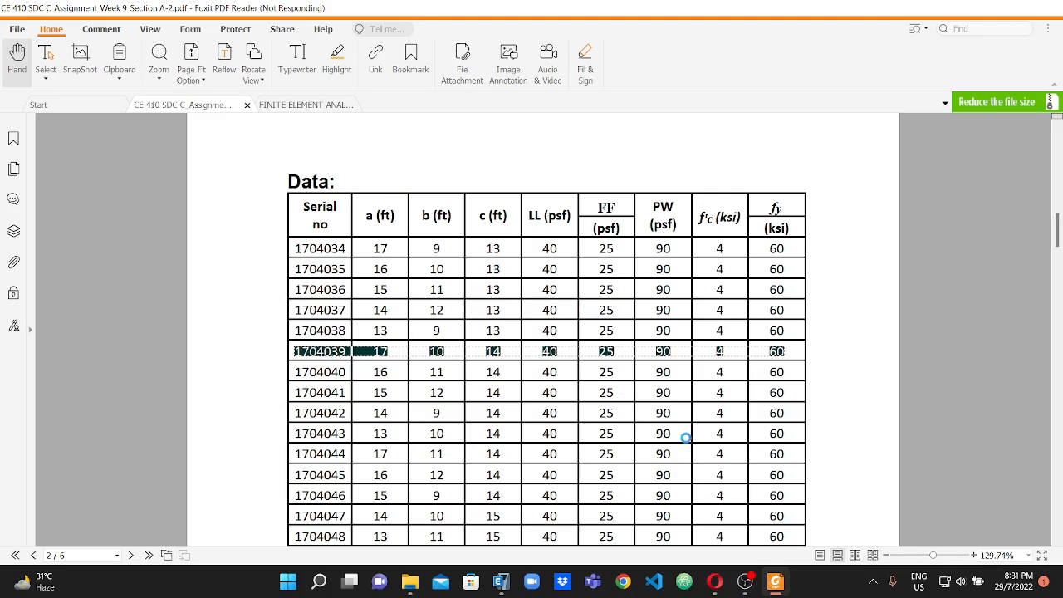
Activate the Pencil annotation tool and review the beam layout plan and column layout plan in the assignment PDF.
click(100, 29)
click(379, 60)
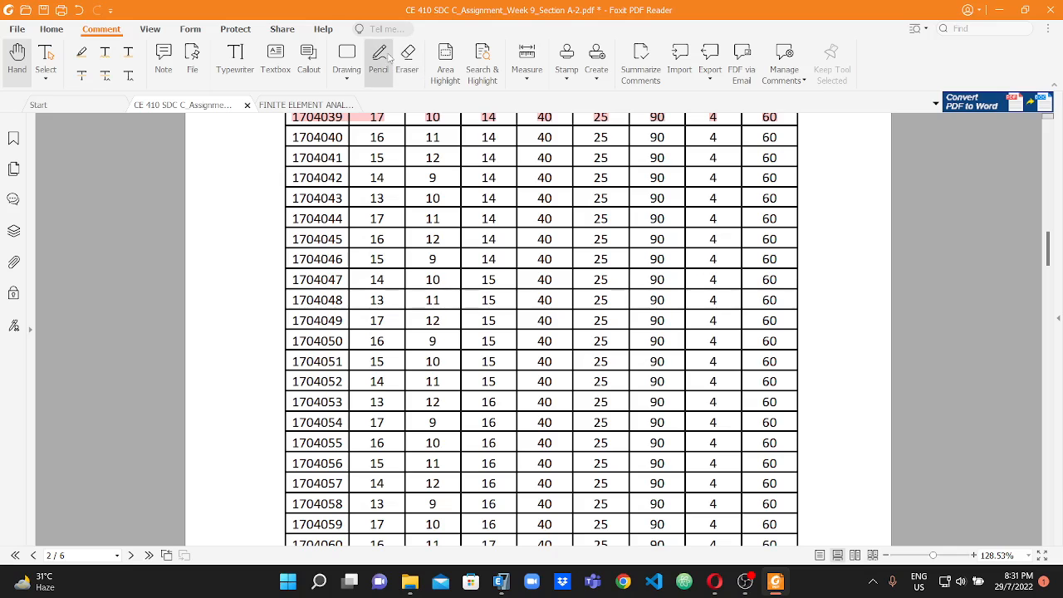
scroll(396, 216, up, 1)
scroll(399, 217, down, 20)
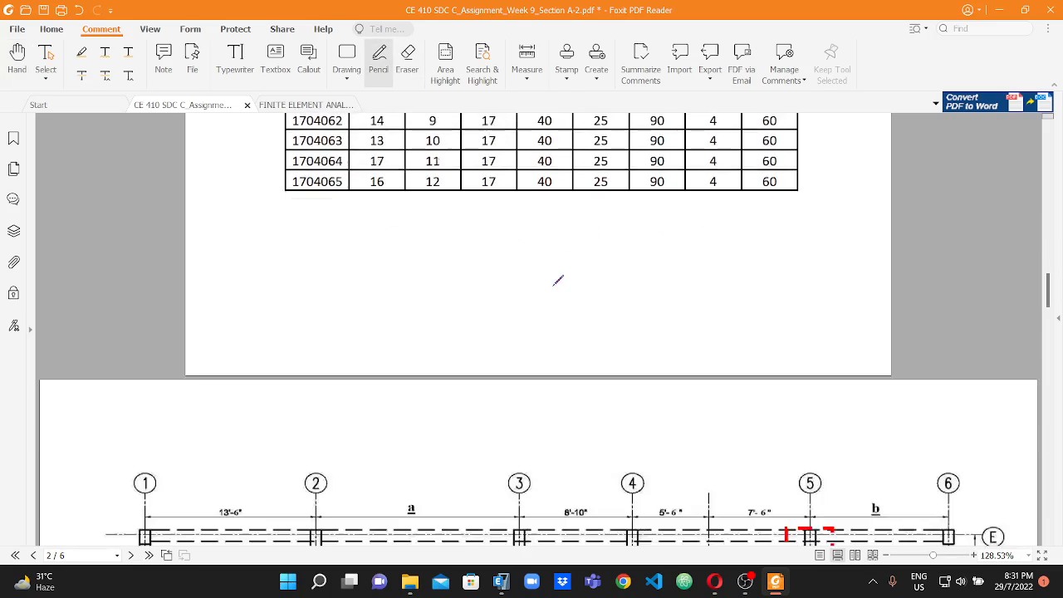
scroll(627, 311, down, 4)
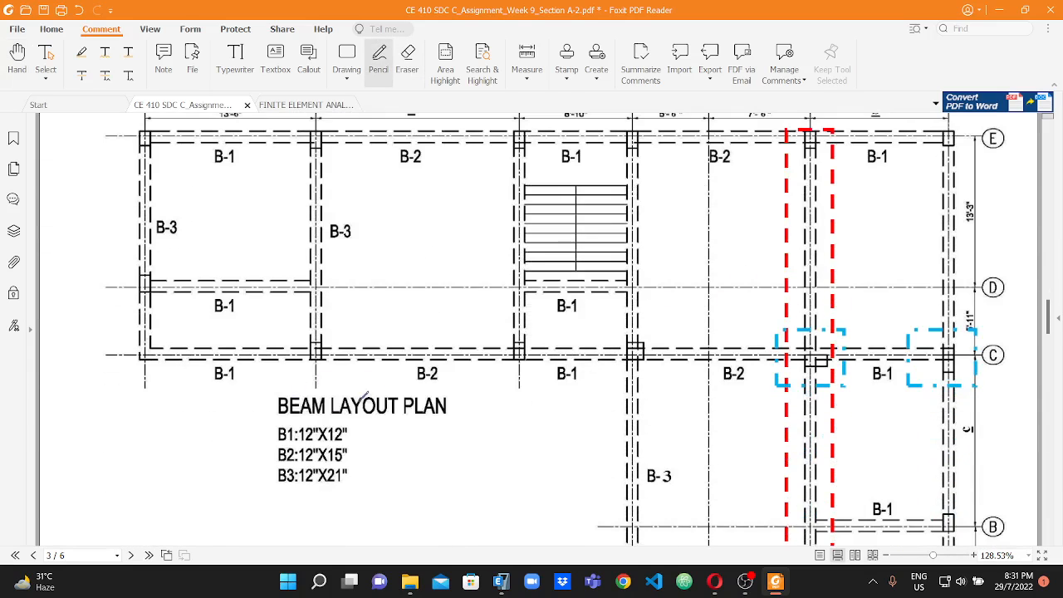
scroll(432, 267, up, 2)
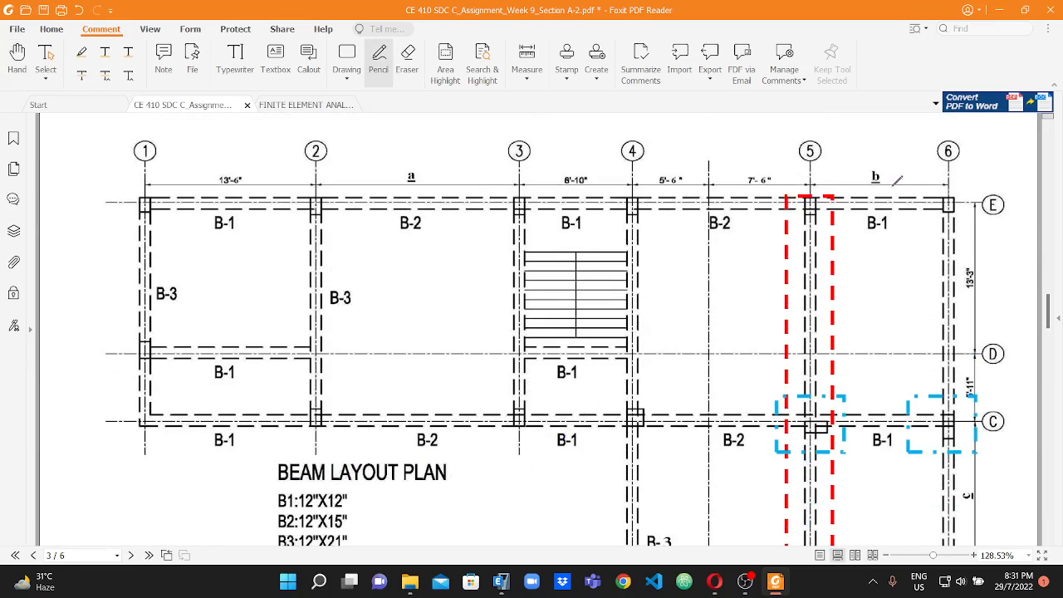
scroll(897, 181, down, 14)
scroll(435, 277, up, 5)
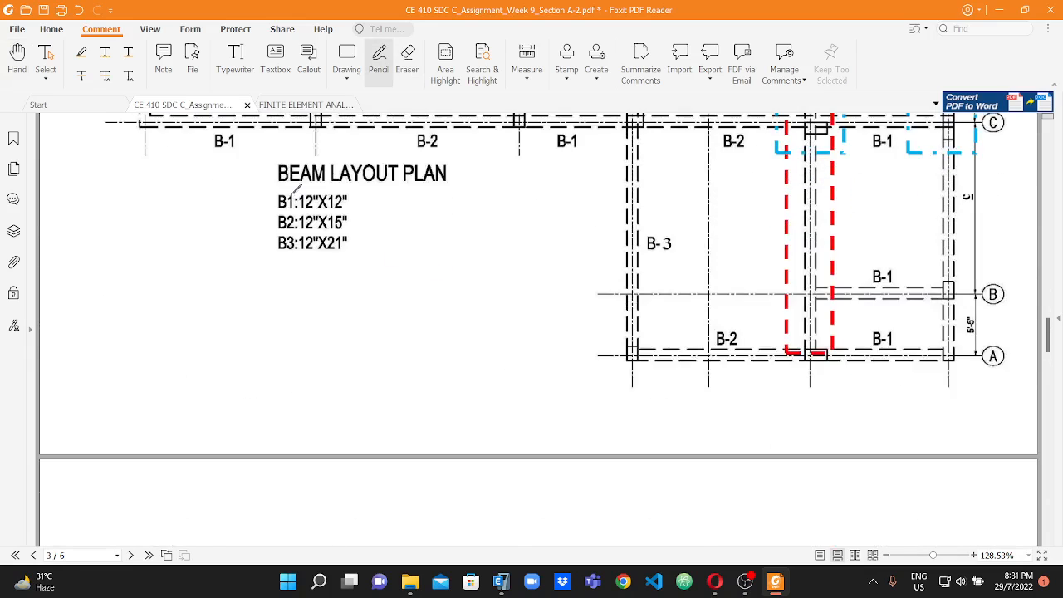
scroll(379, 222, down, 10)
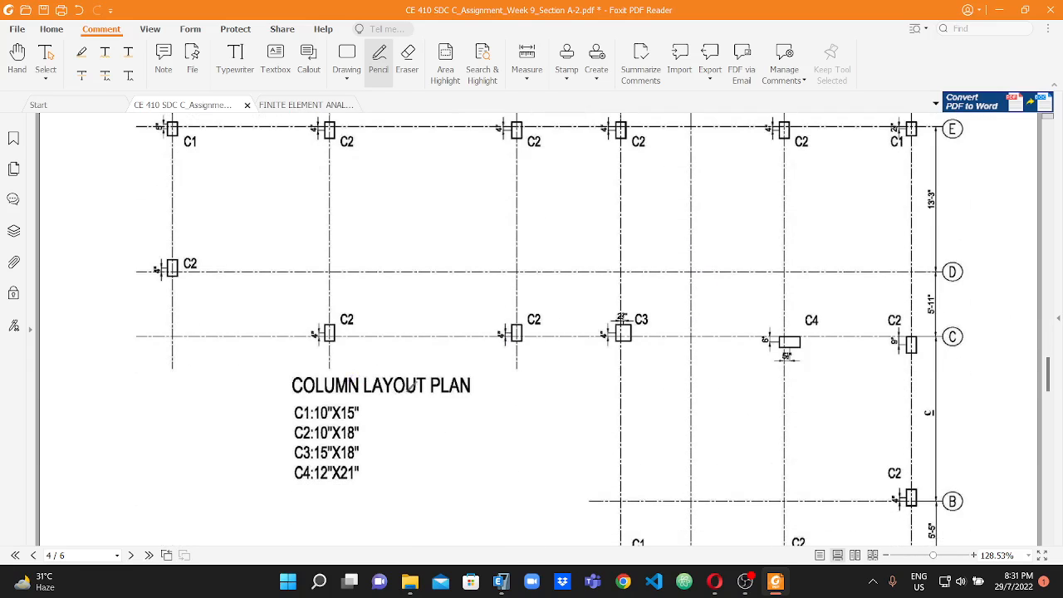
Examine the grade beam layout plan and the side elevation drawing in the assignment PDF.
scroll(476, 386, down, 10)
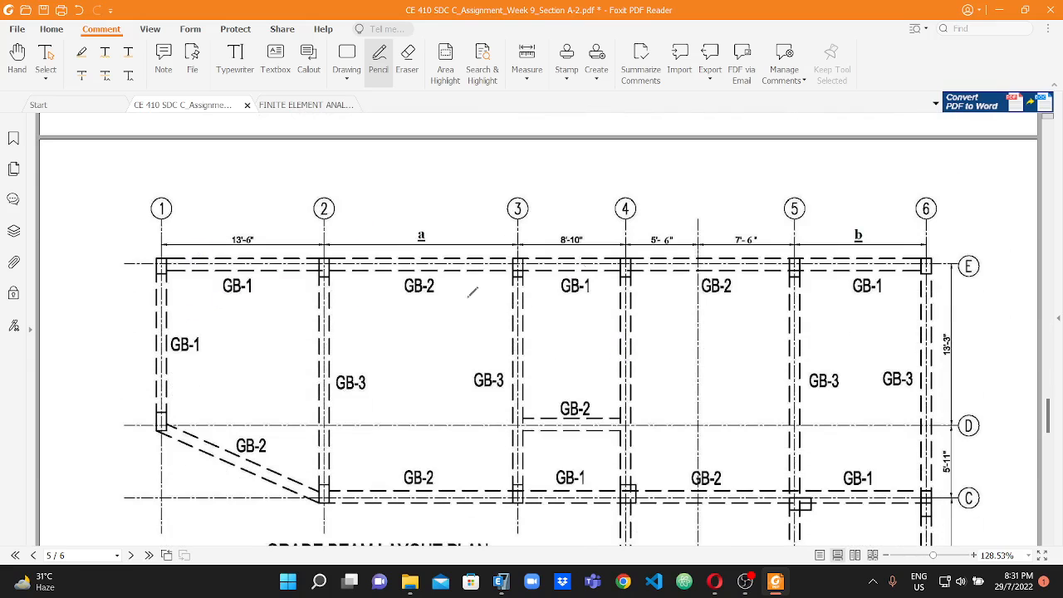
scroll(754, 270, down, 2)
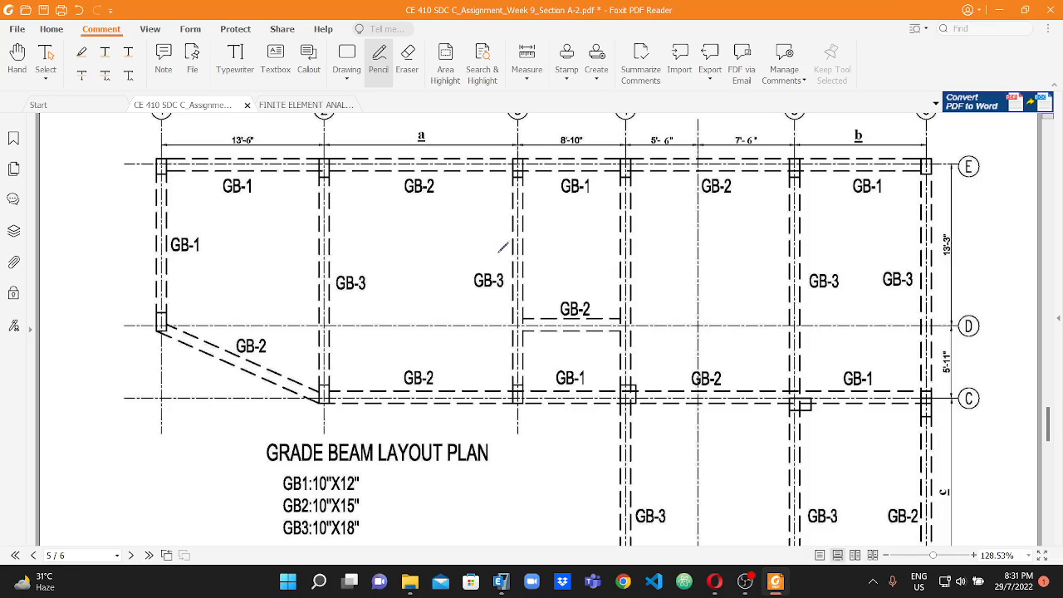
scroll(439, 305, up, 1)
scroll(438, 305, down, 3)
scroll(781, 315, down, 5)
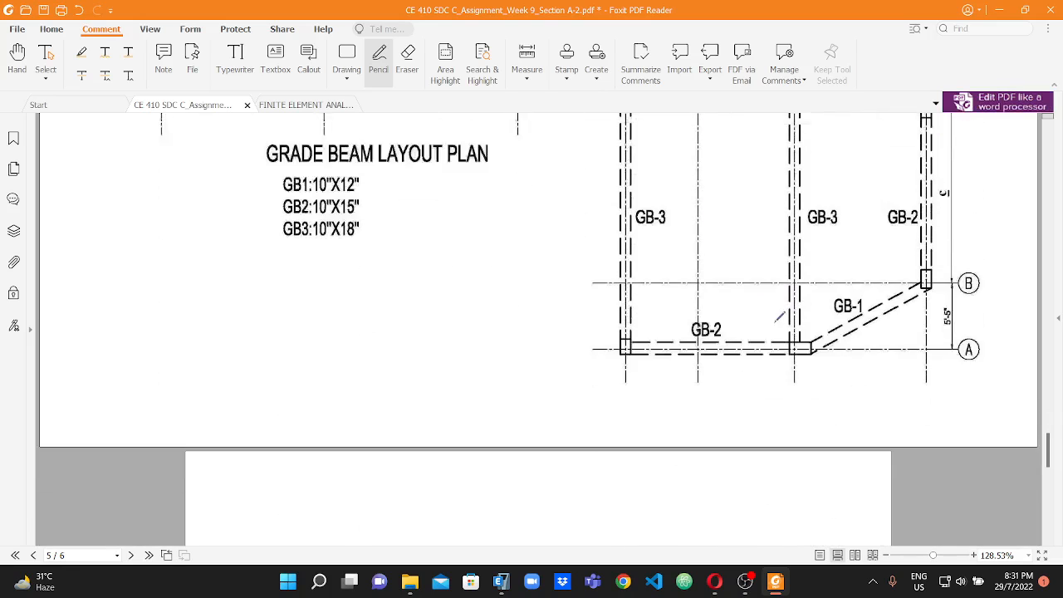
scroll(781, 316, down, 12)
scroll(682, 321, down, 7)
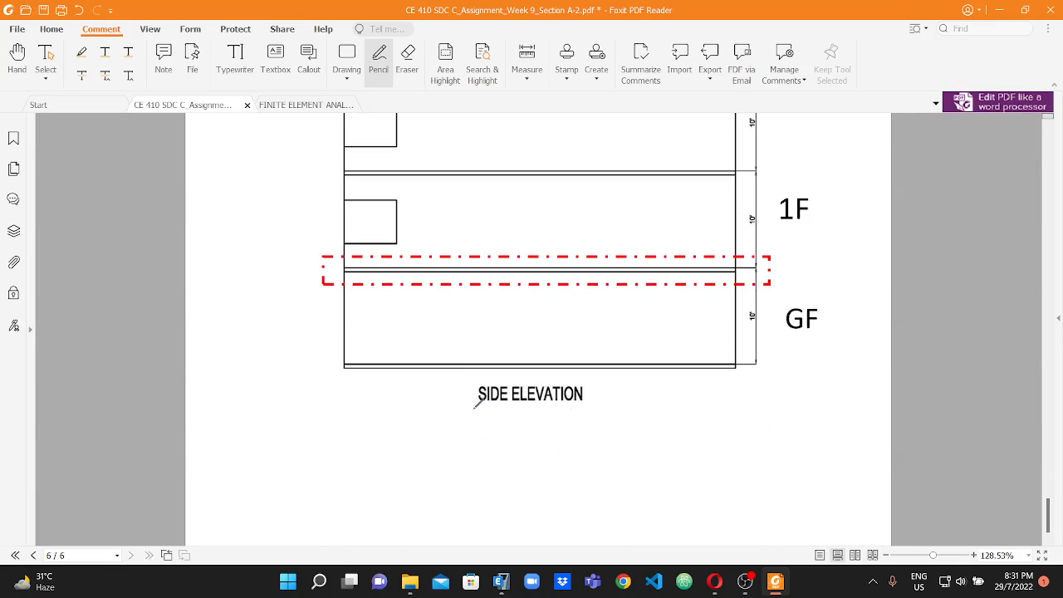
Mark the floor levels along the right edge of the building's side elevation with red pencil strokes, from ground level up to the roof.
scroll(772, 378, up, 3)
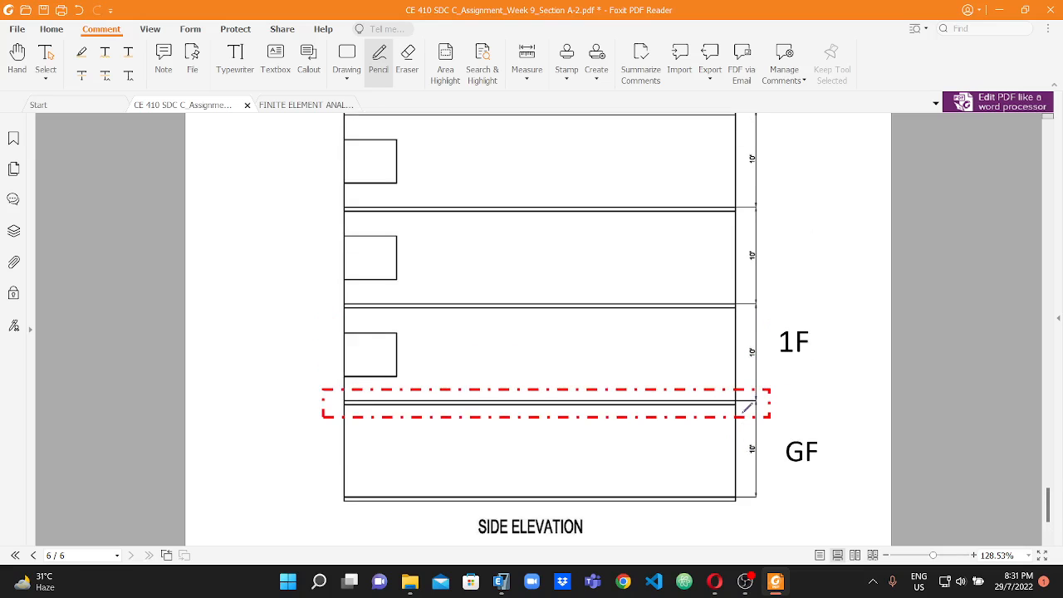
scroll(743, 403, up, 1)
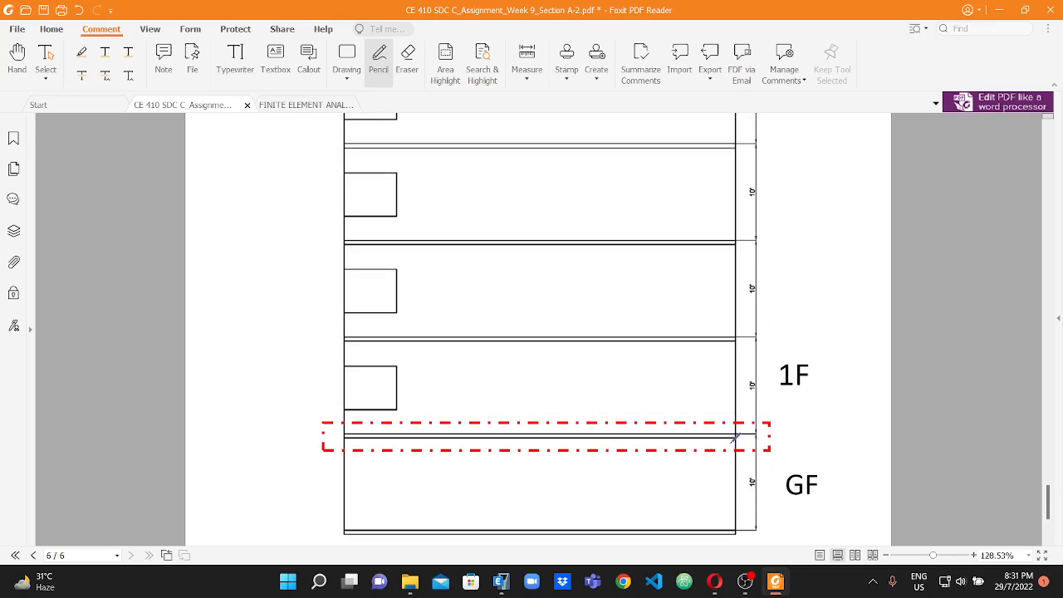
scroll(738, 446, up, 1)
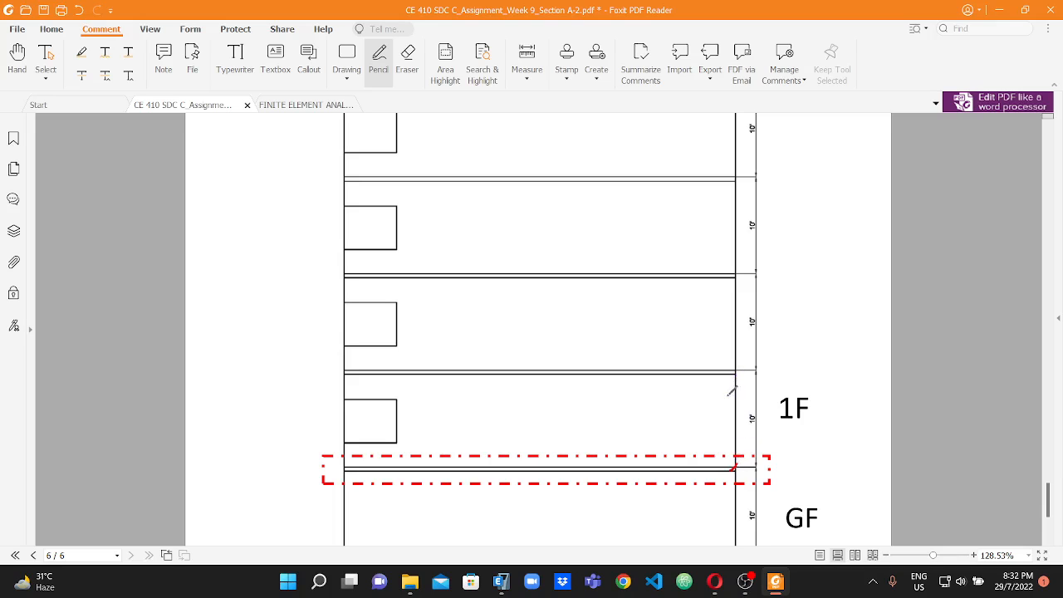
drag(727, 381, 747, 336)
scroll(736, 365, up, 2)
scroll(751, 332, up, 3)
drag(737, 258, 751, 214)
scroll(748, 249, up, 2)
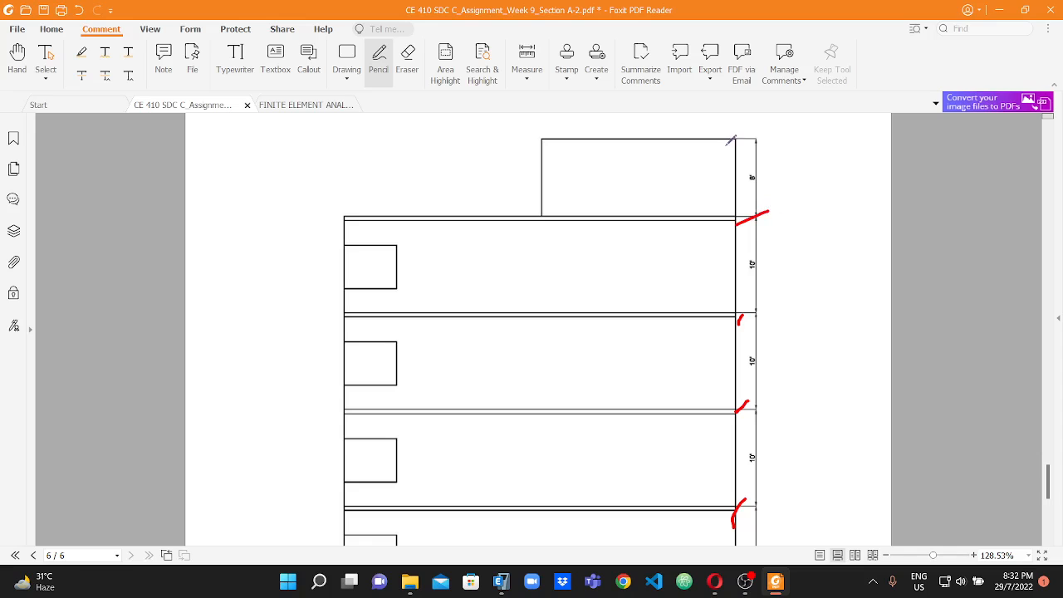
scroll(877, 247, down, 12)
drag(731, 333, 757, 309)
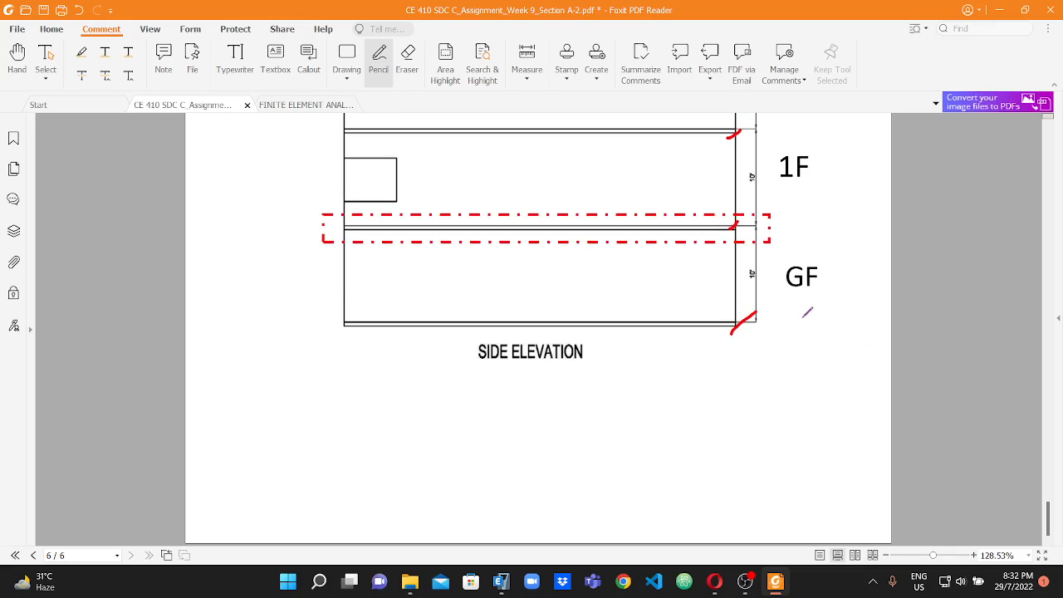
scroll(703, 269, up, 5)
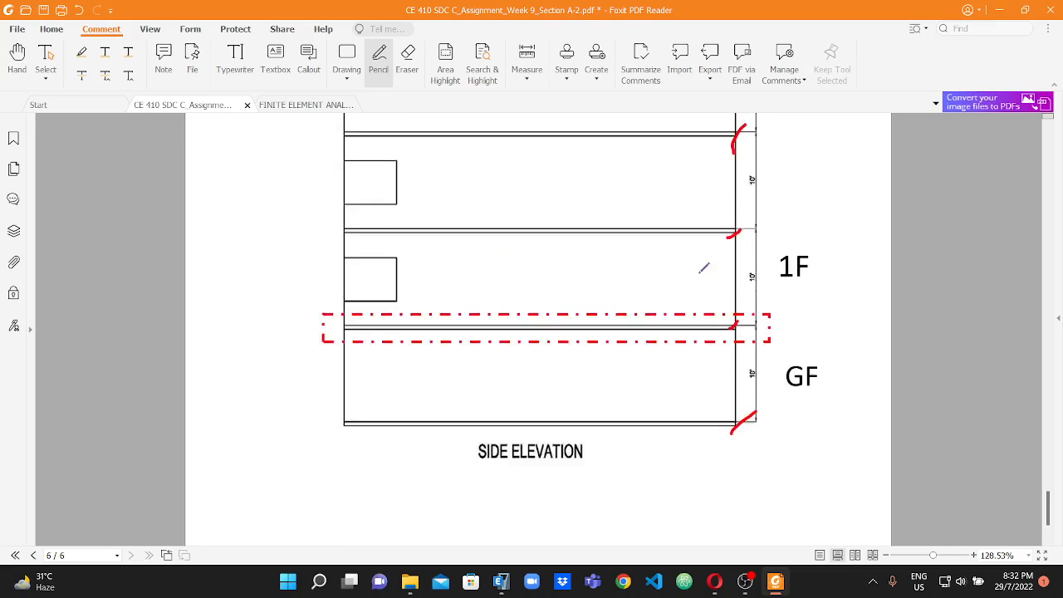
Switch to ETABS and initialize the model with United States default materials and the AISC14 steel section database.
click(500, 581)
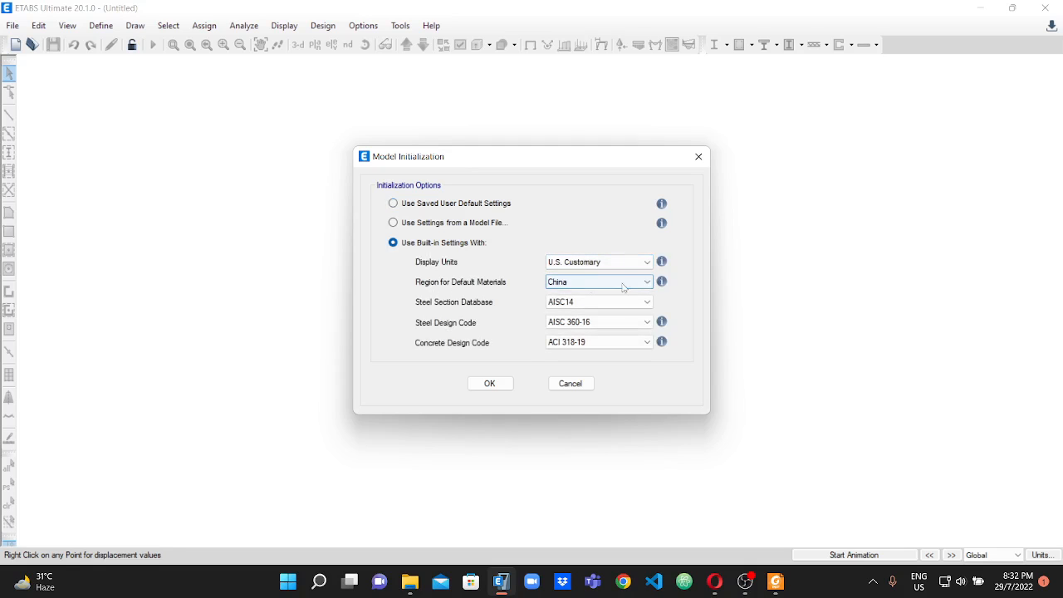
click(631, 282)
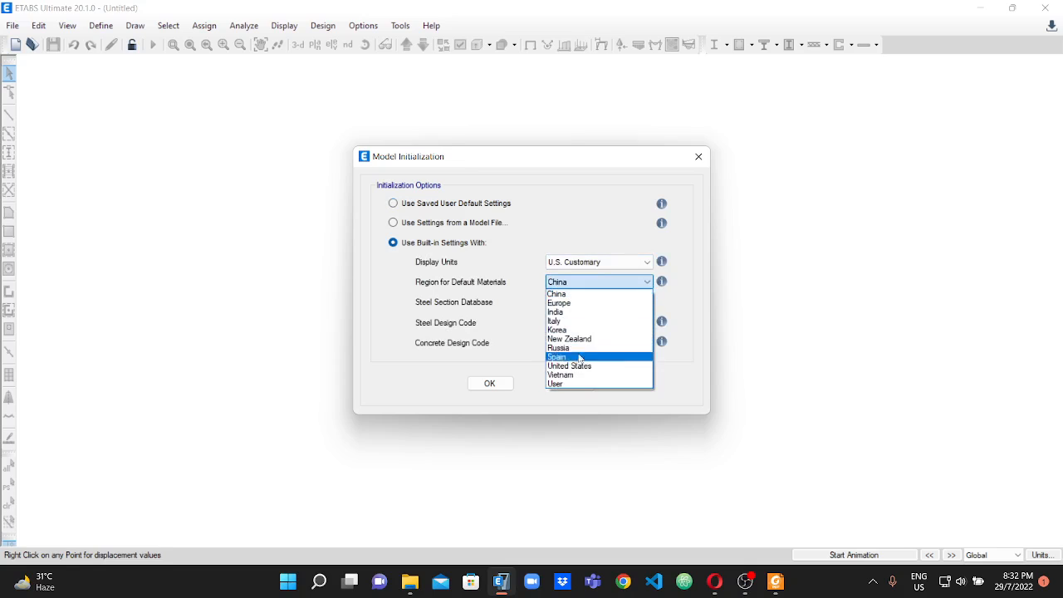
click(571, 365)
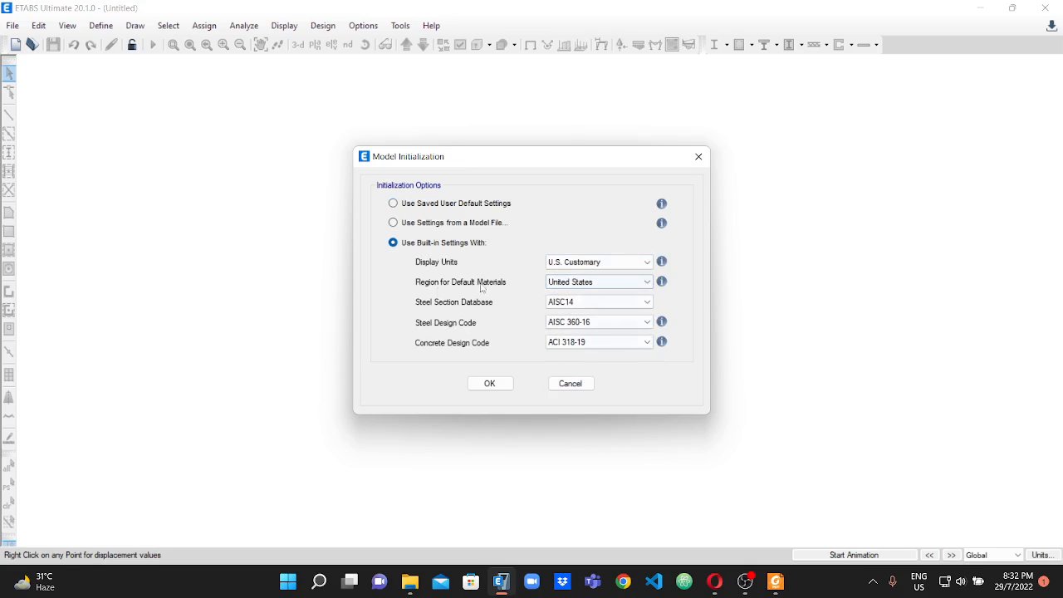
click(631, 305)
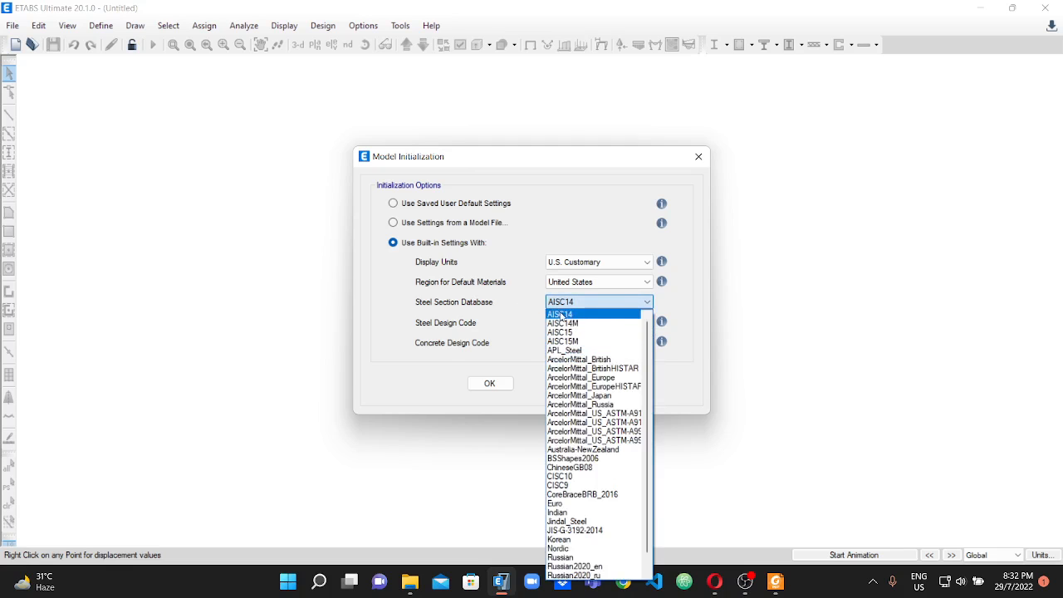
click(560, 314)
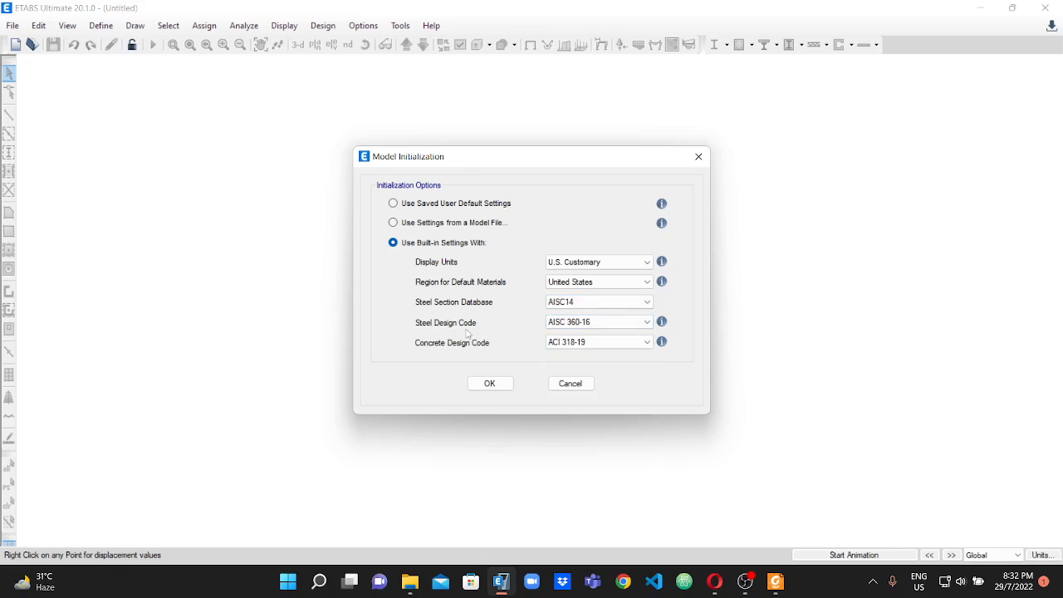
Set the steel design code to AISC 360-05 and the concrete design code to ACI 318-08.
click(646, 324)
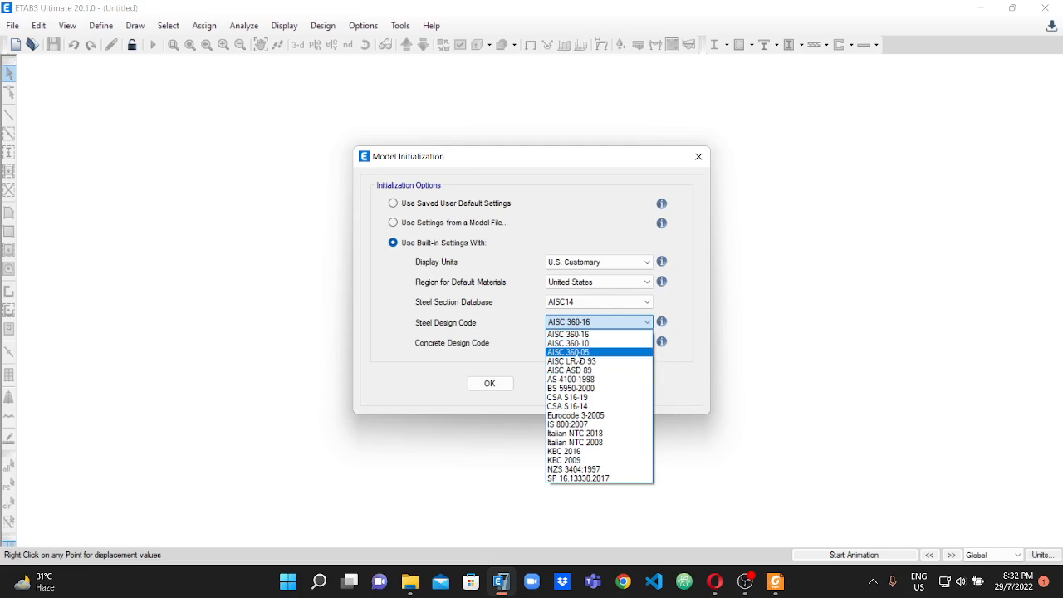
click(577, 354)
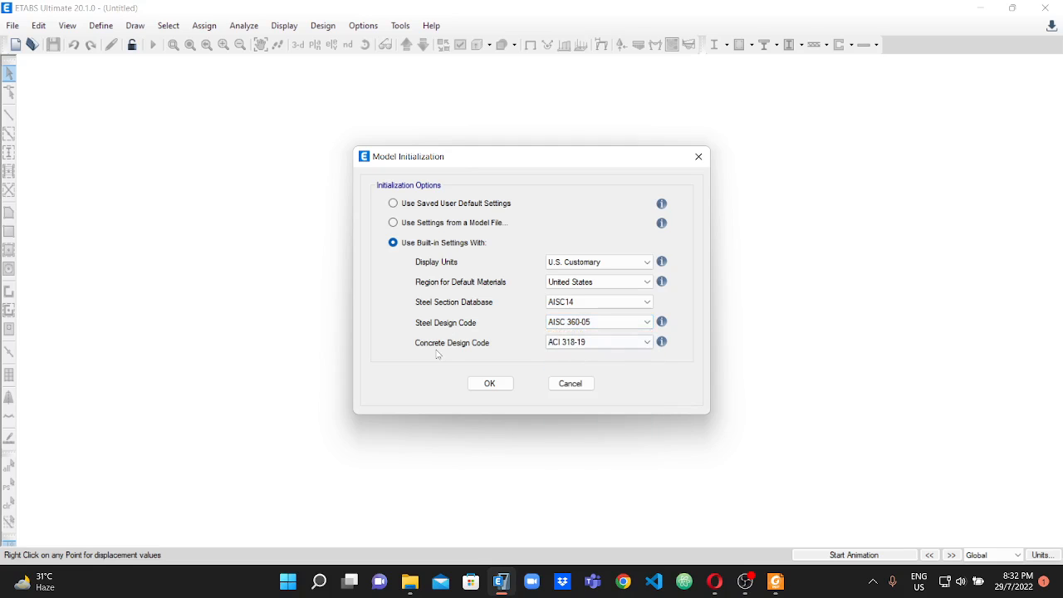
click(627, 345)
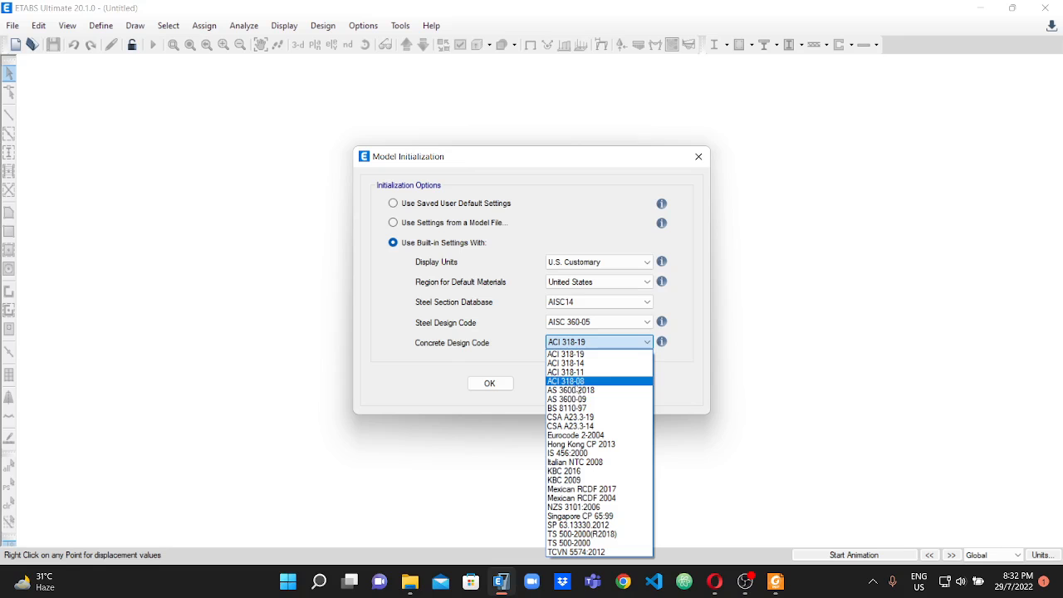
click(573, 382)
Check the design code provisions in the assignment text in Foxit PDF Reader, and accept the model initialization settings in ETABS.
click(776, 581)
scroll(689, 449, down, 6)
scroll(669, 432, up, 5)
scroll(629, 359, up, 15)
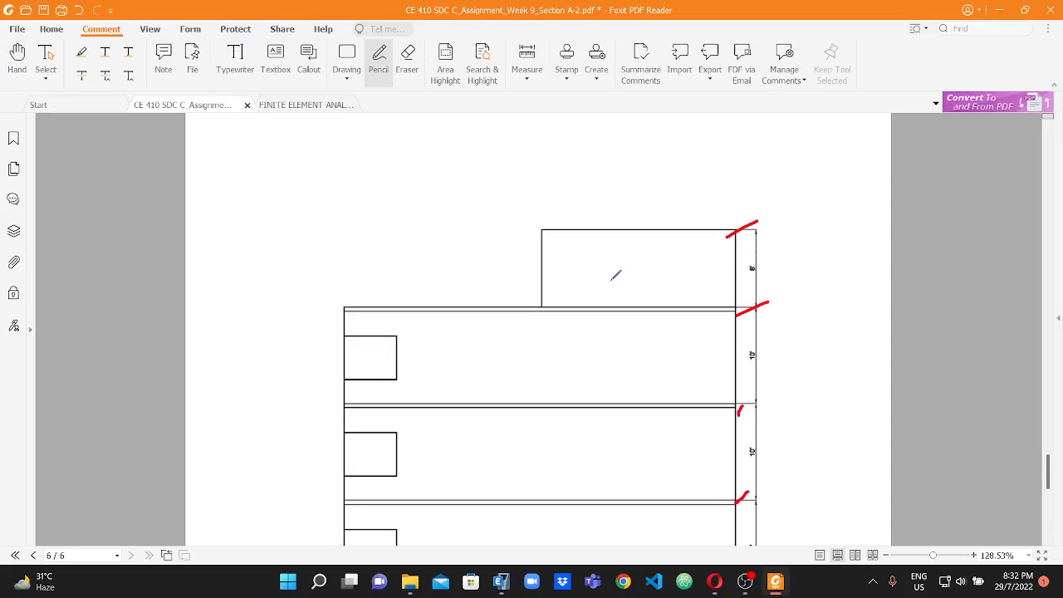
scroll(564, 204, up, 20)
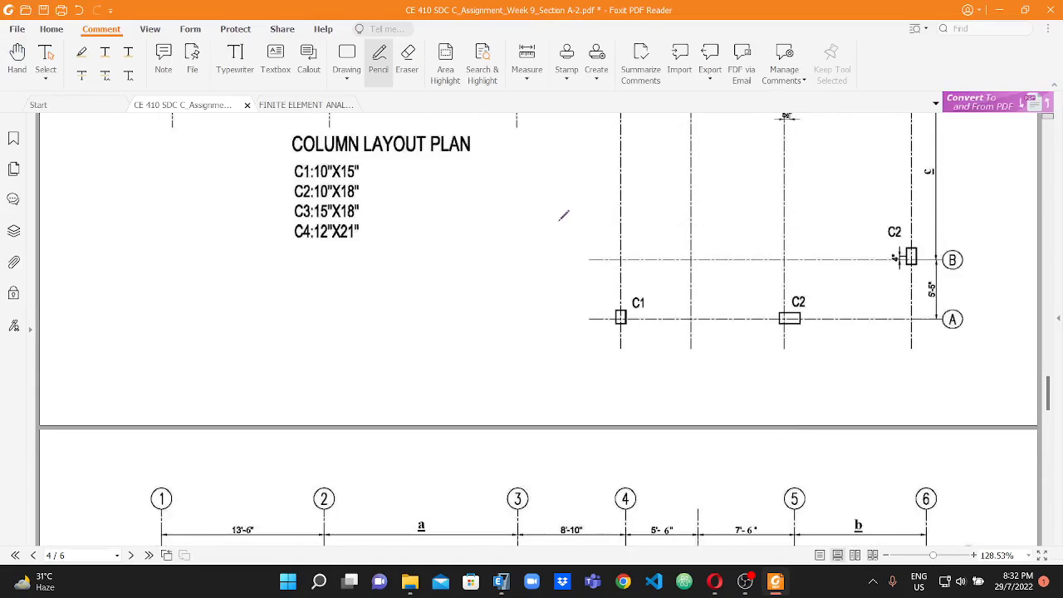
scroll(557, 197, up, 15)
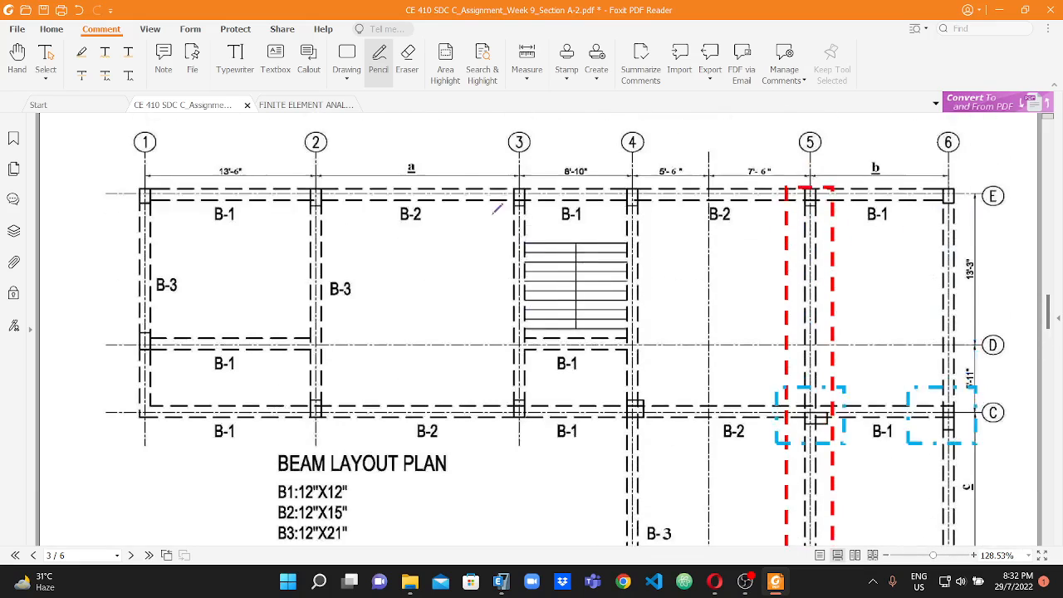
scroll(501, 205, up, 10)
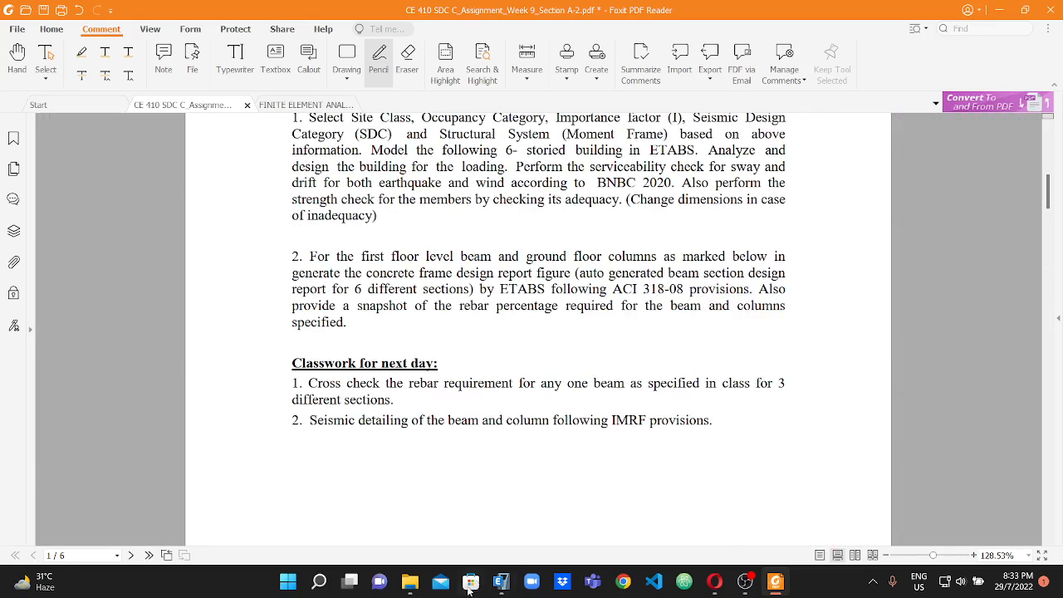
click(501, 581)
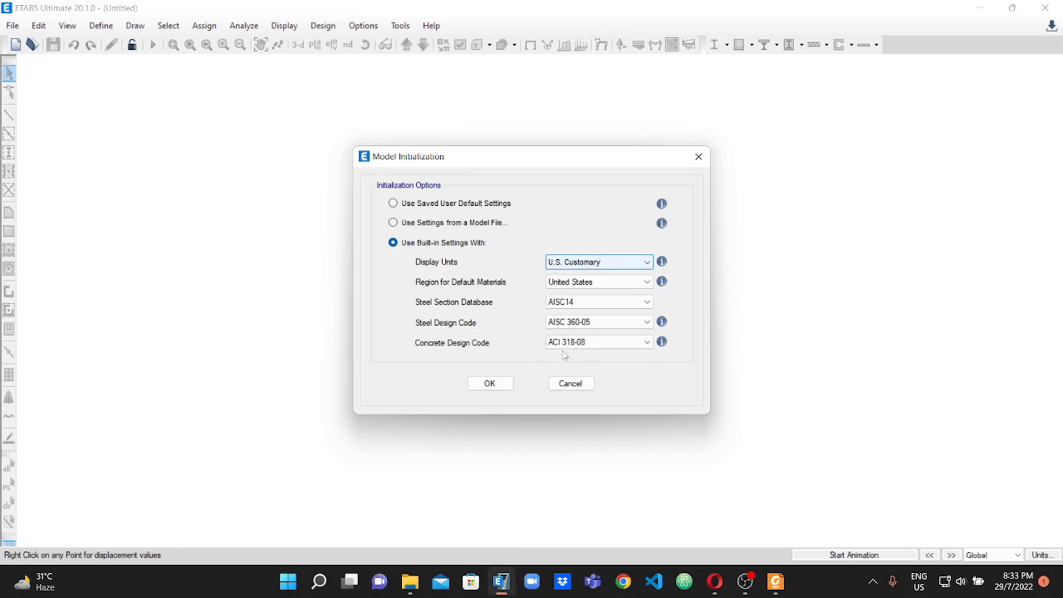
click(488, 383)
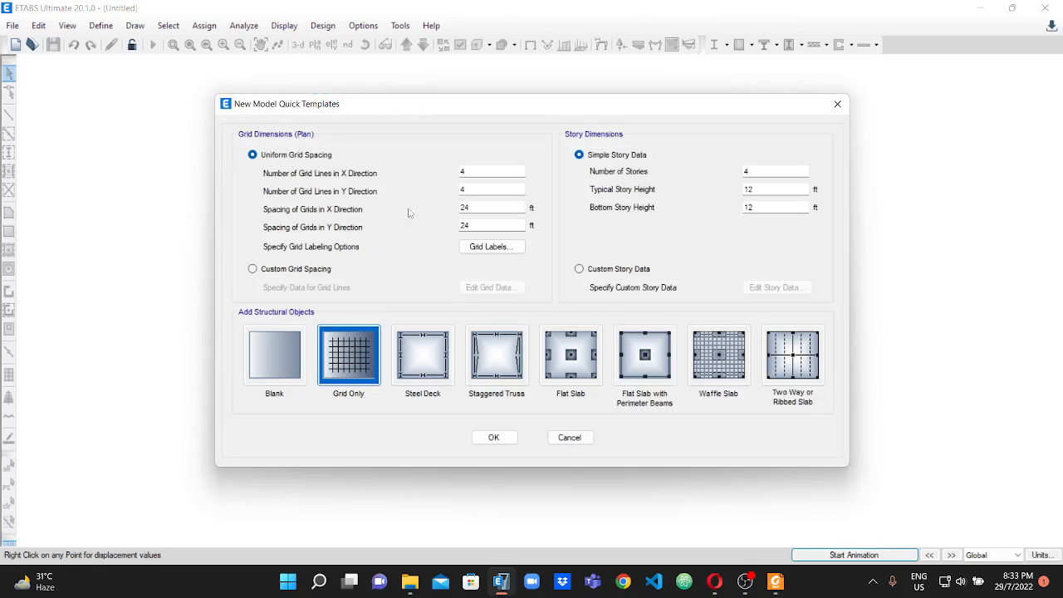
Switch to Foxit PDF Reader and examine the data table and the grid lines and spacings on the beam layout plan.
click(776, 582)
scroll(592, 264, up, 5)
scroll(592, 264, down, 3)
scroll(593, 257, down, 20)
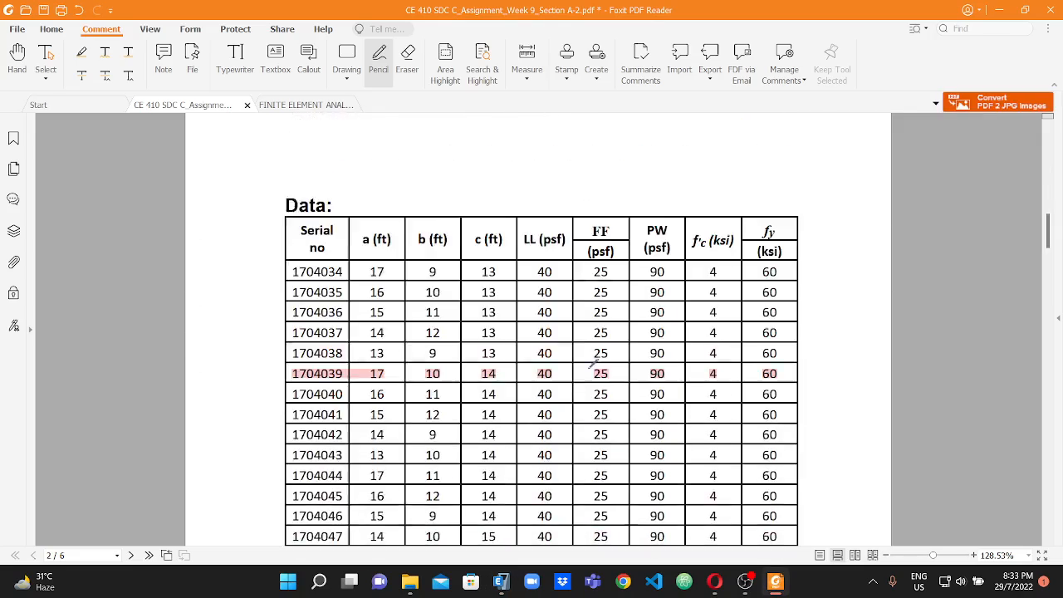
scroll(486, 338, down, 2)
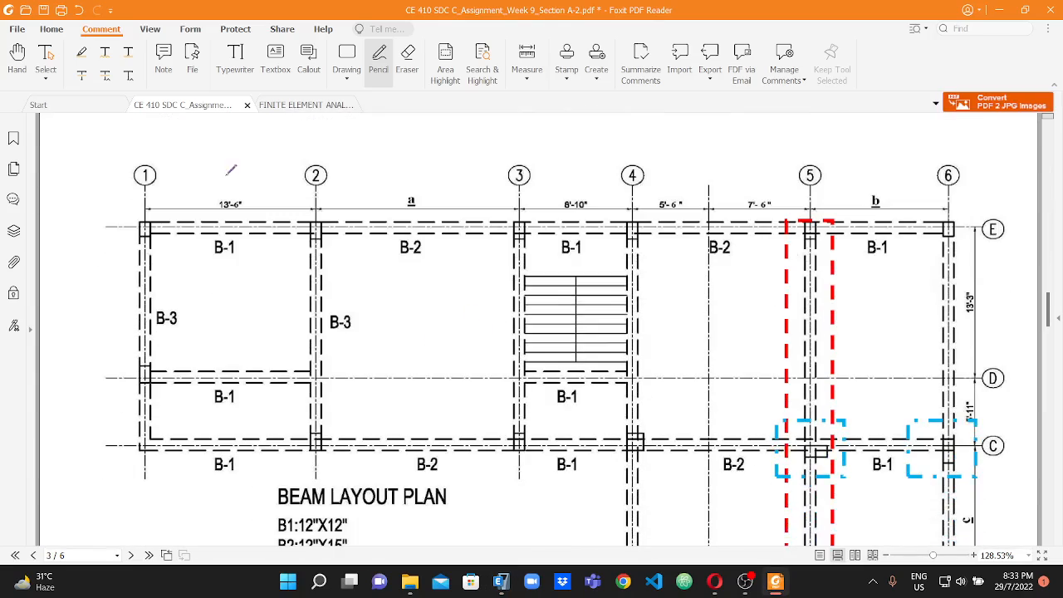
scroll(450, 288, down, 2)
mouse_move(96, 460)
mouse_down()
mouse_move(146, 456)
mouse_move(155, 467)
mouse_move(135, 486)
mouse_move(110, 479)
mouse_move(122, 499)
mouse_up()
scroll(183, 397, up, 5)
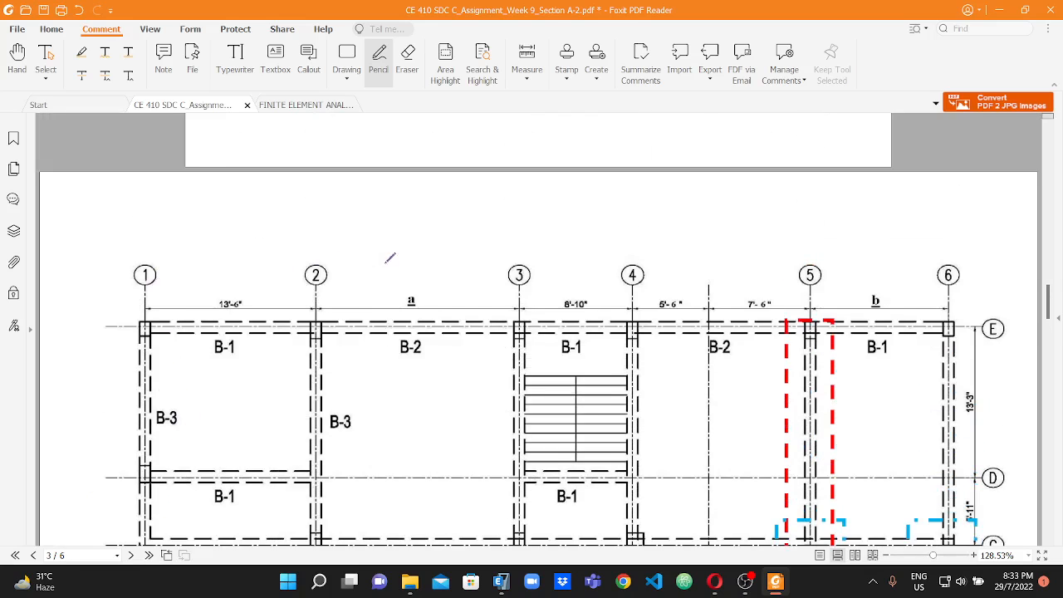
scroll(880, 333, down, 1)
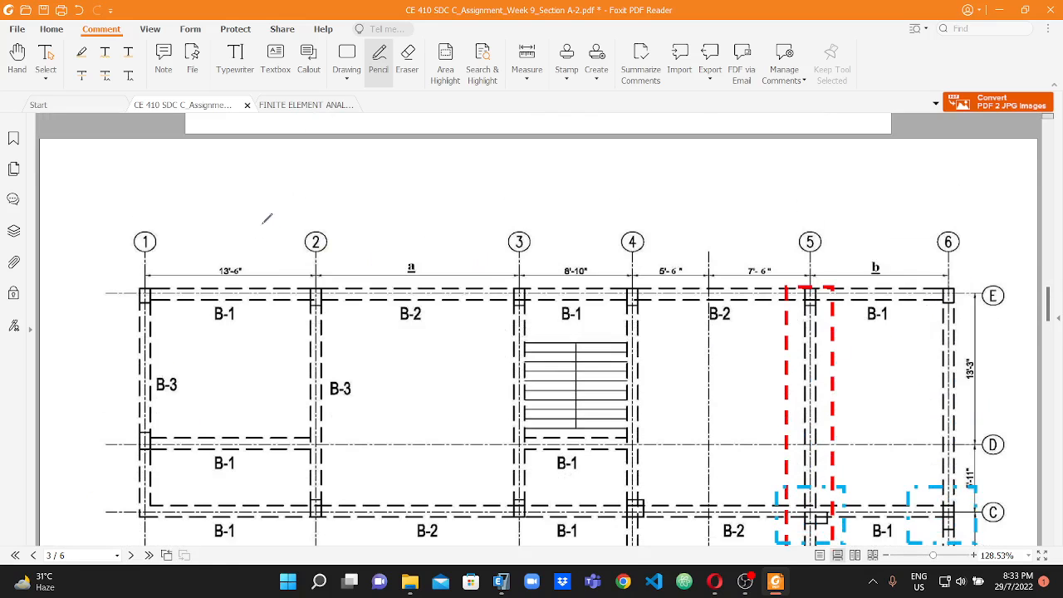
scroll(260, 216, down, 1)
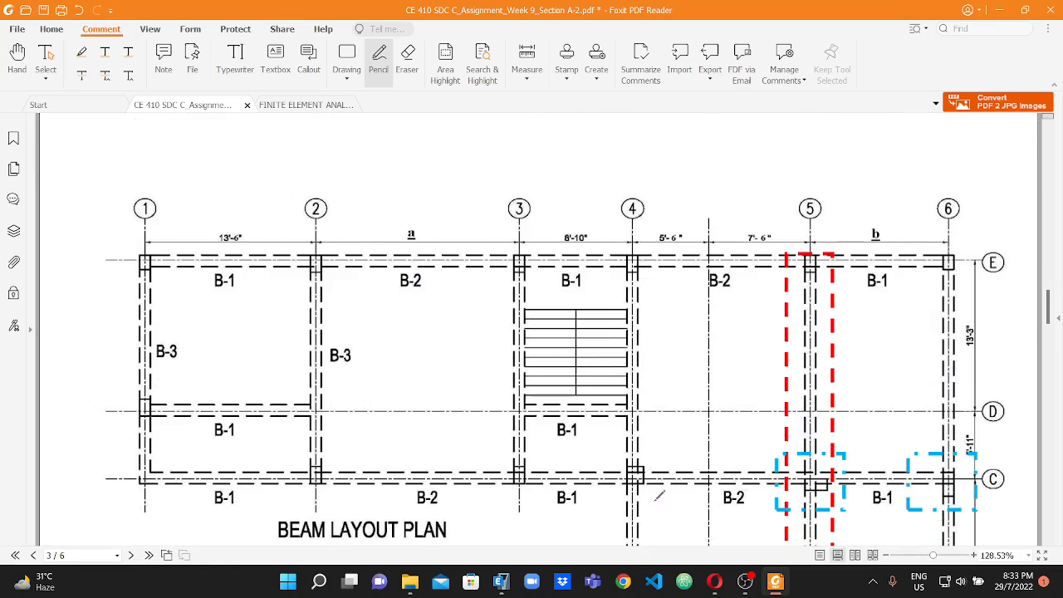
Switch to ETABS and set the number of grid lines in the X direction to 6.
click(503, 581)
drag(471, 172, 455, 170)
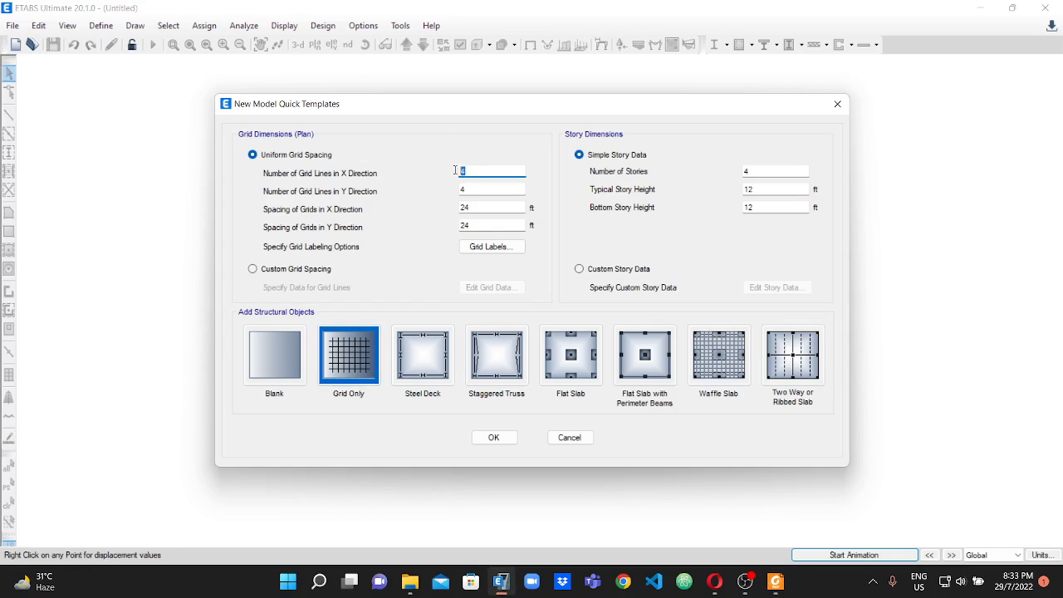
text(6)
key(Tab)
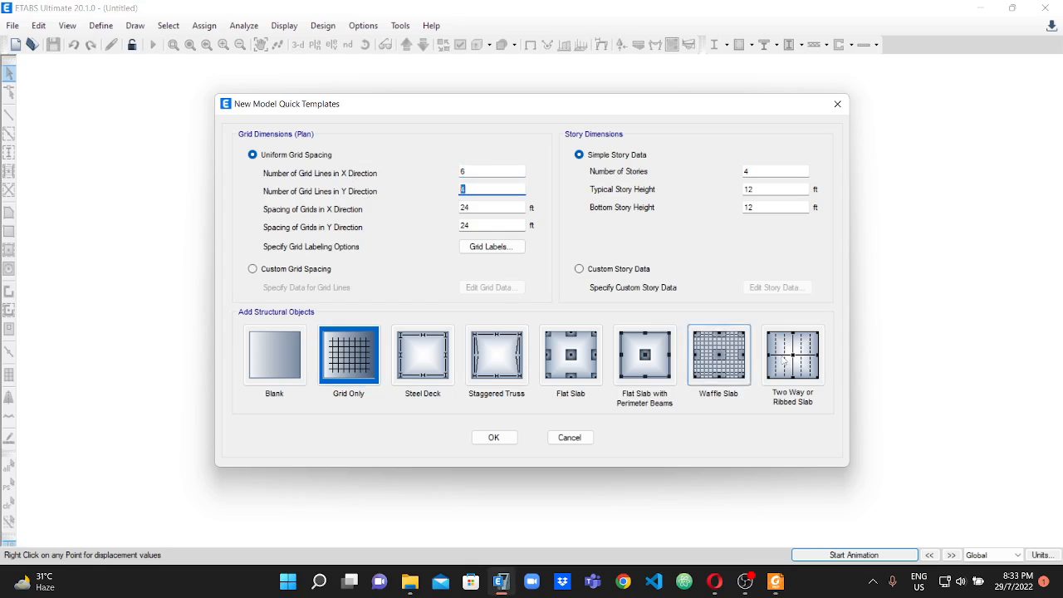
Check the lettered grid lines on the beam layout plan in Foxit PDF Reader, and set the number of Y-direction grid lines to 5 in ETABS.
click(776, 582)
scroll(449, 363, down, 5)
scroll(449, 363, up, 2)
scroll(1034, 296, down, 3)
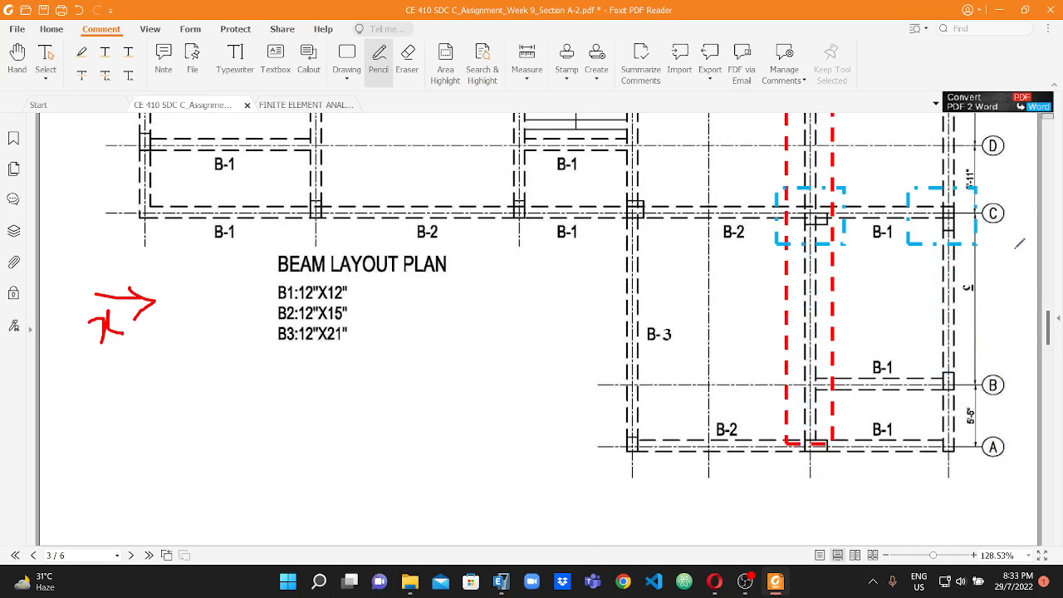
scroll(1005, 285, up, 2)
scroll(1005, 246, up, 2)
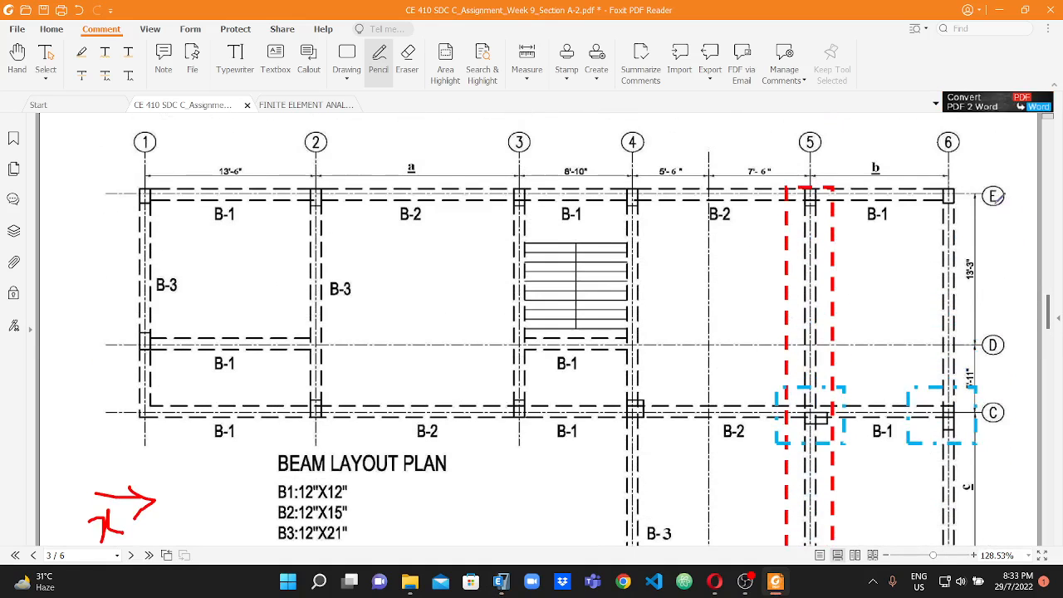
scroll(996, 200, down, 3)
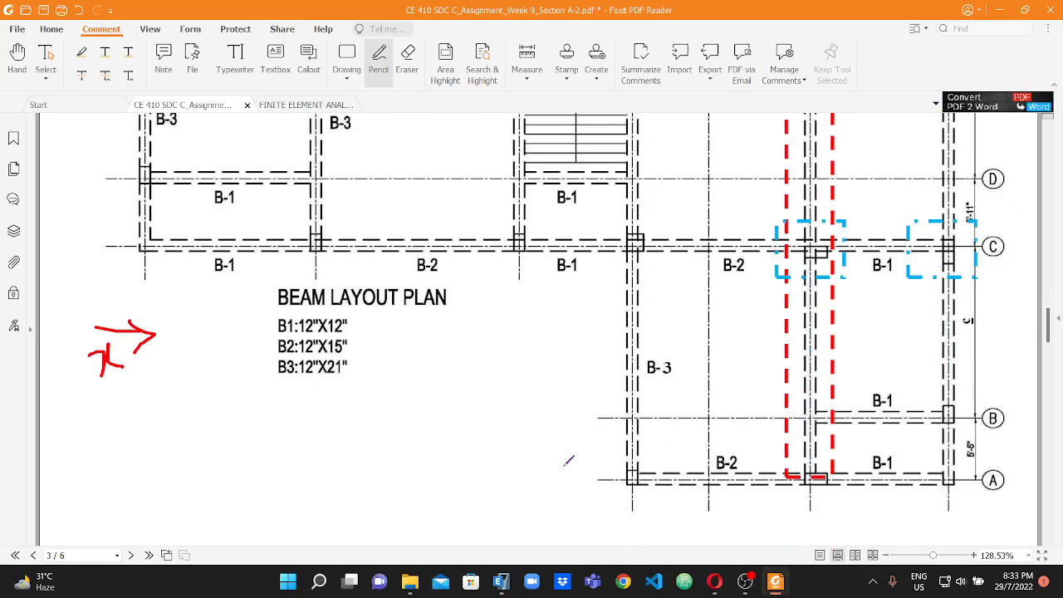
click(501, 581)
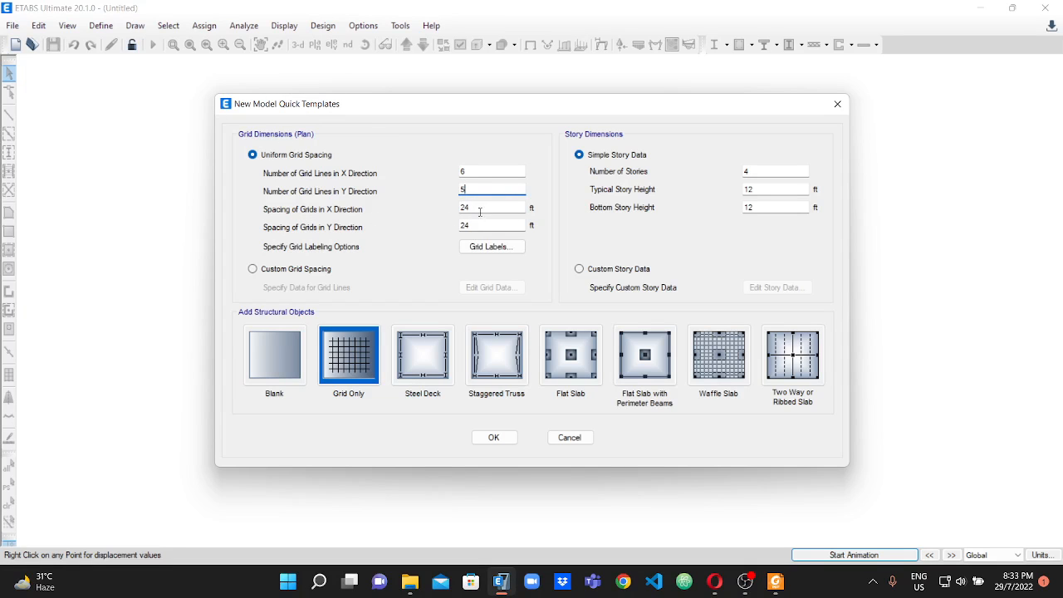
Review the beam layout plan in Foxit PDF Reader again, and set the number of stories to 8 in ETABS.
click(776, 583)
scroll(337, 196, up, 4)
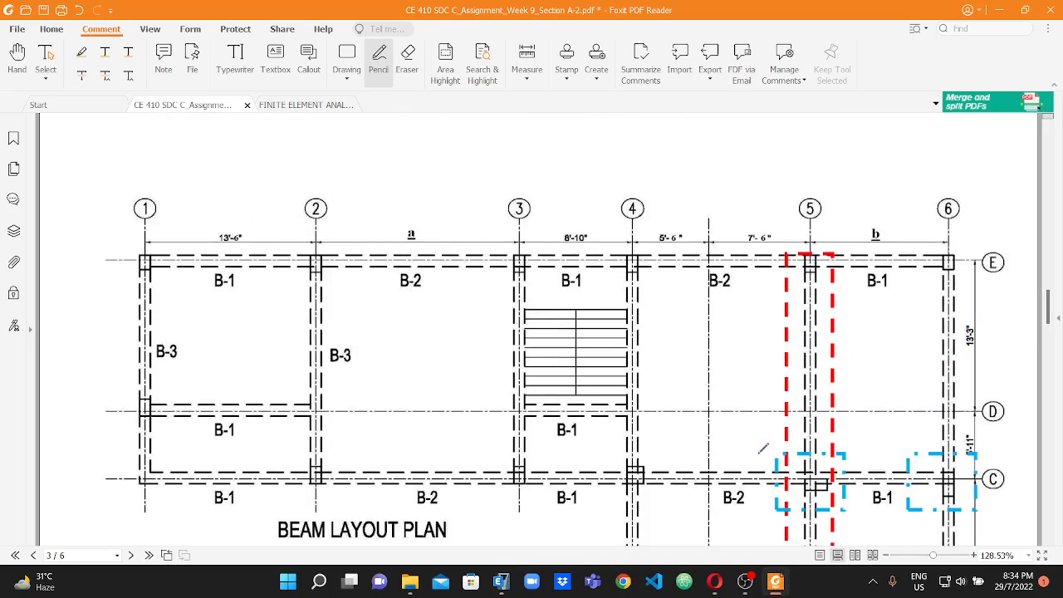
click(501, 582)
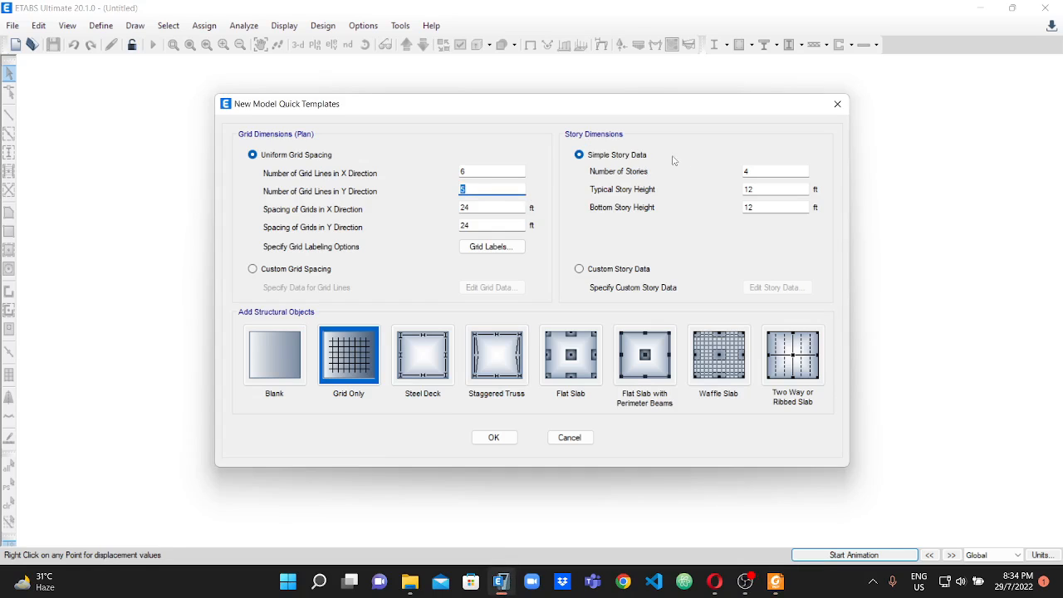
click(757, 171)
Check the floor heights on the PDF's side elevation, and in ETABS set the typical story height to 10 ft and the bottom story height to 6 ft.
click(776, 581)
scroll(531, 332, down, 5)
scroll(939, 382, down, 20)
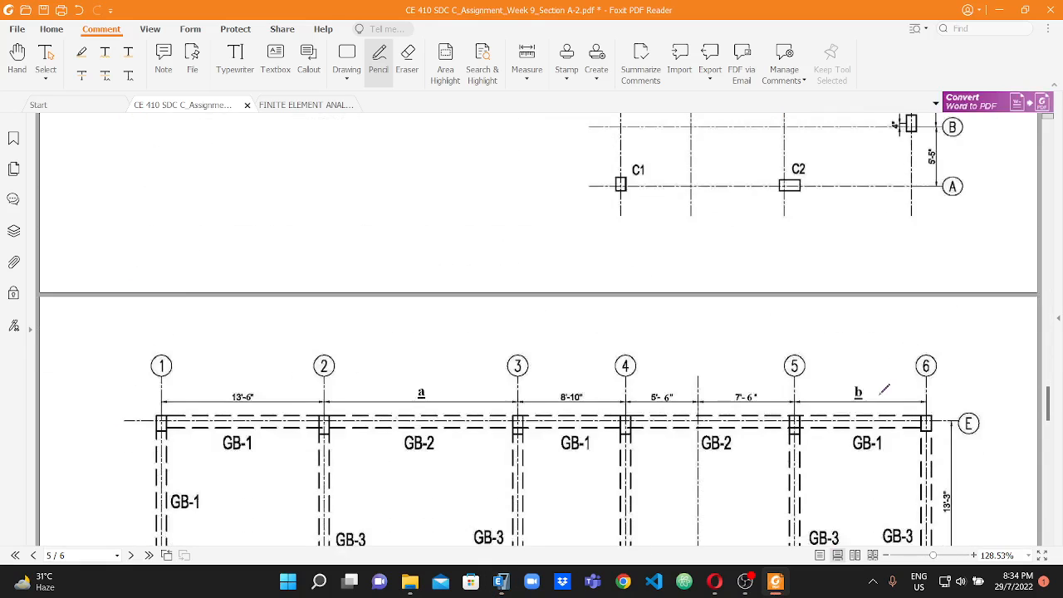
scroll(918, 385, down, 5)
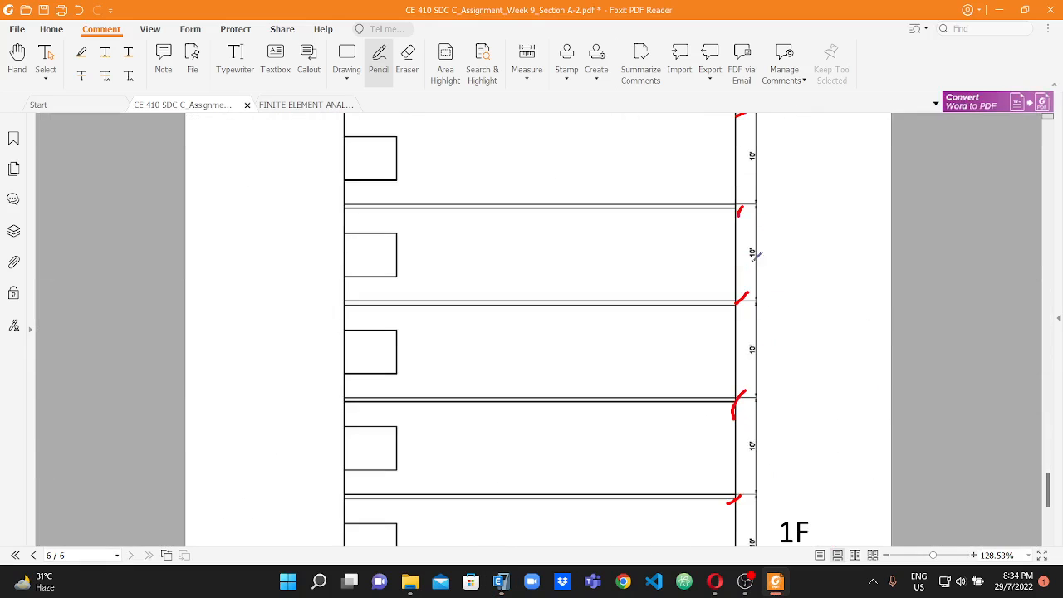
scroll(723, 446, down, 3)
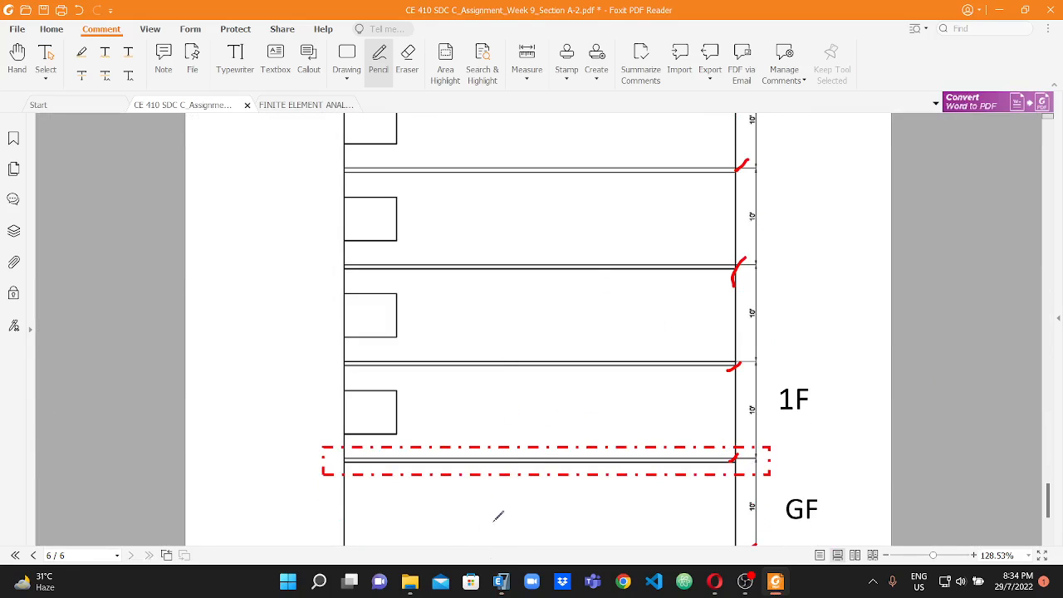
click(501, 581)
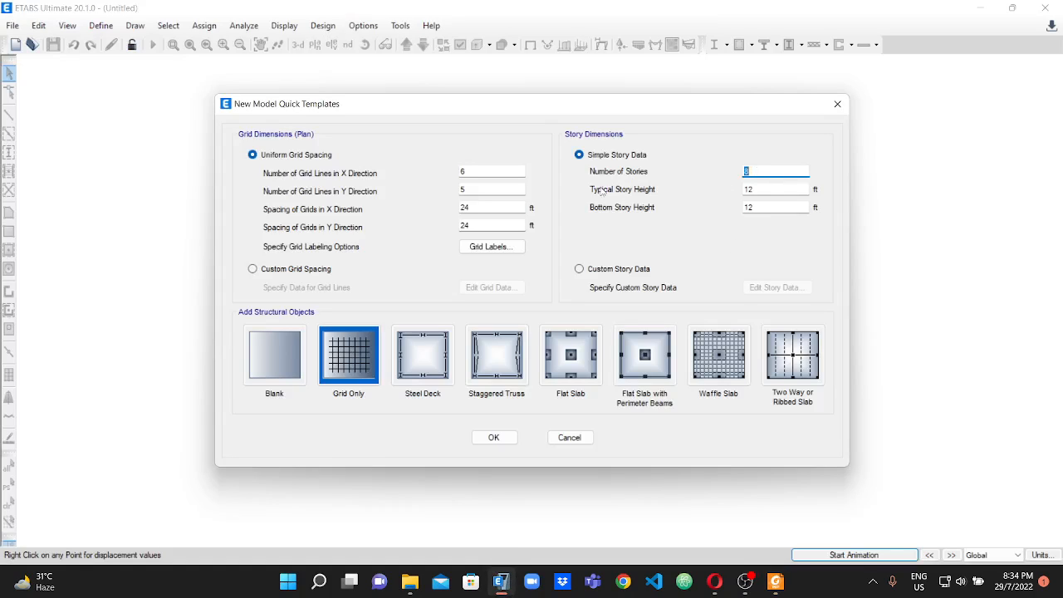
drag(758, 189, 745, 190)
text(10)
drag(774, 208, 746, 208)
text(6)
Check the foundation depth in the PDF's assignment text, and create the Grid Only model in ETABS with the entered grid and story dimensions.
click(776, 582)
scroll(504, 259, up, 10)
scroll(504, 259, up, 15)
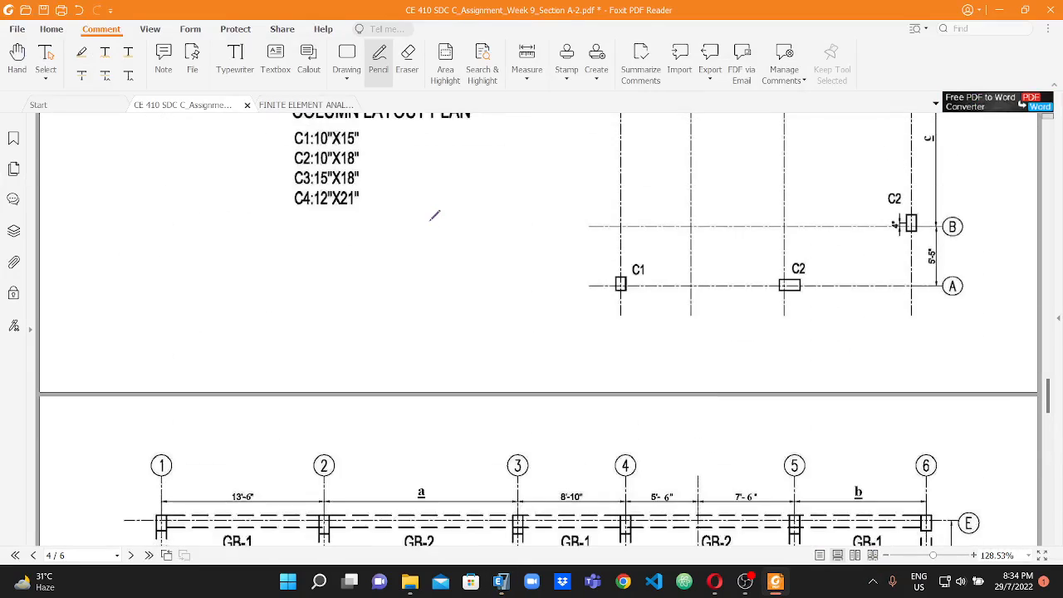
scroll(458, 219, up, 15)
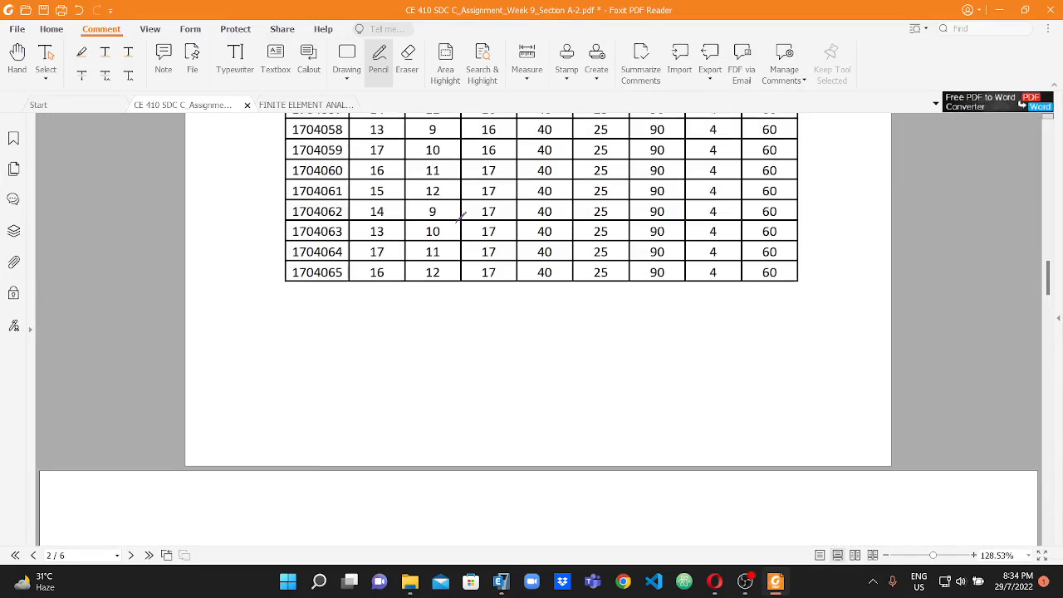
scroll(455, 215, up, 3)
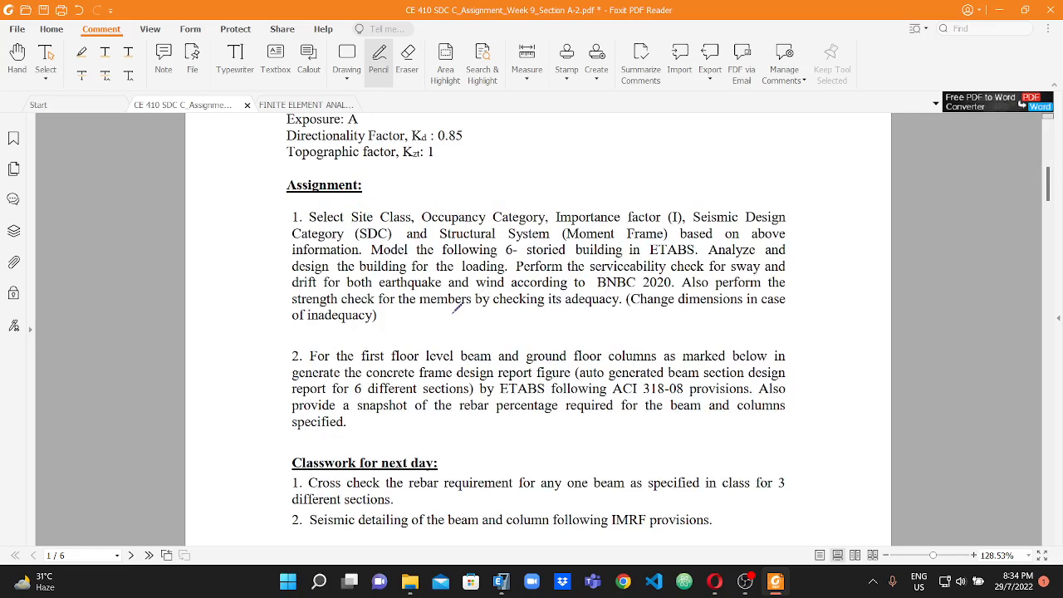
scroll(455, 307, up, 3)
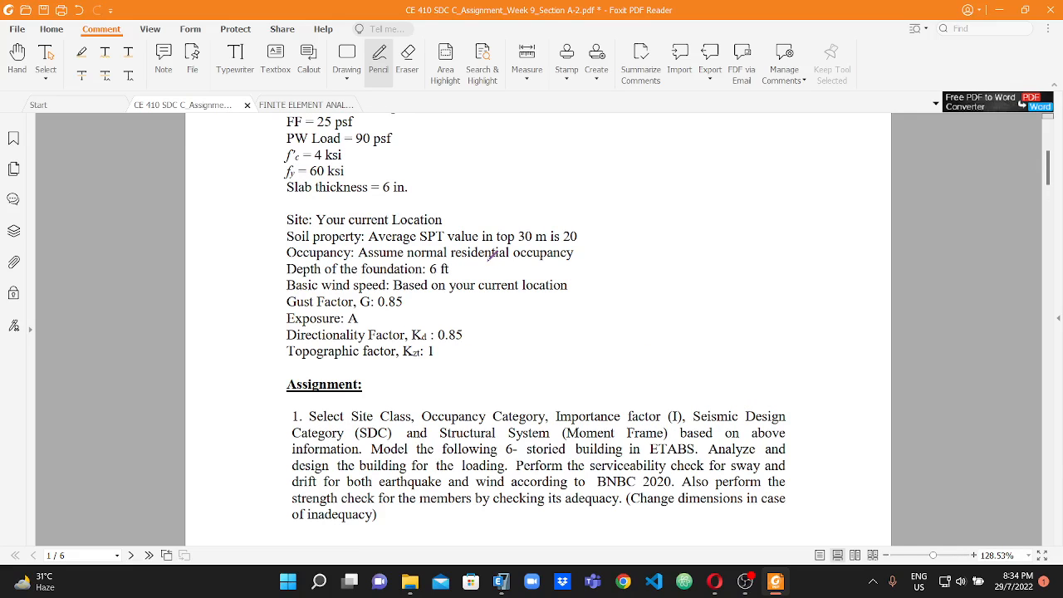
click(500, 583)
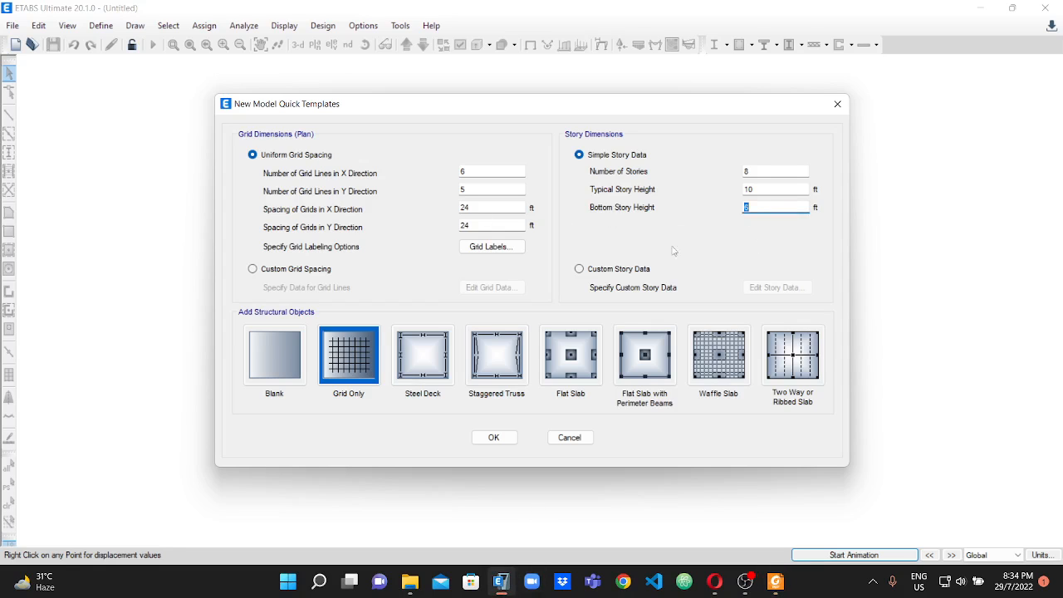
click(501, 441)
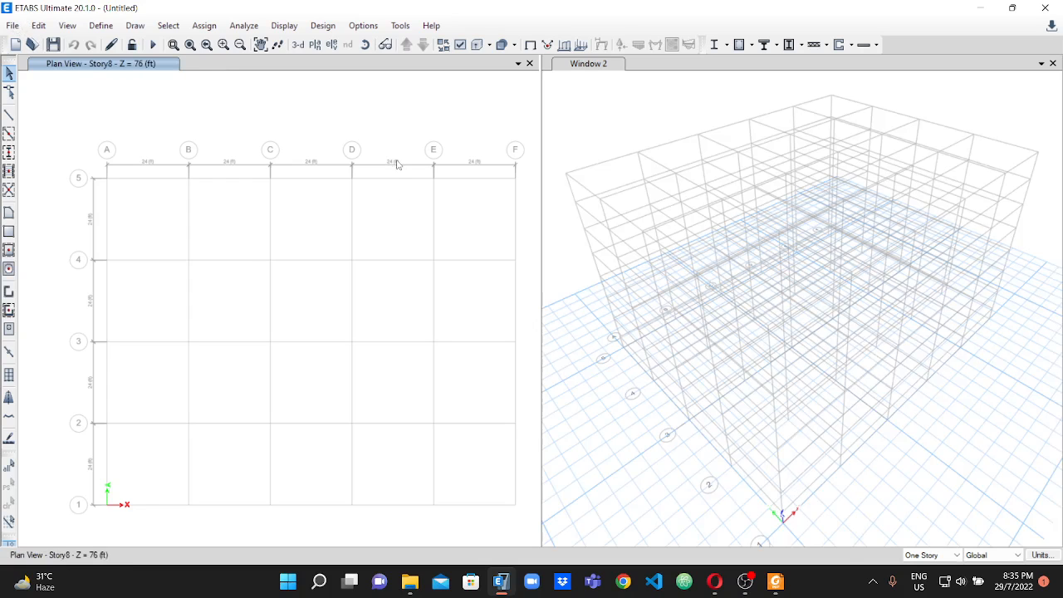
scroll(406, 236, up, 2)
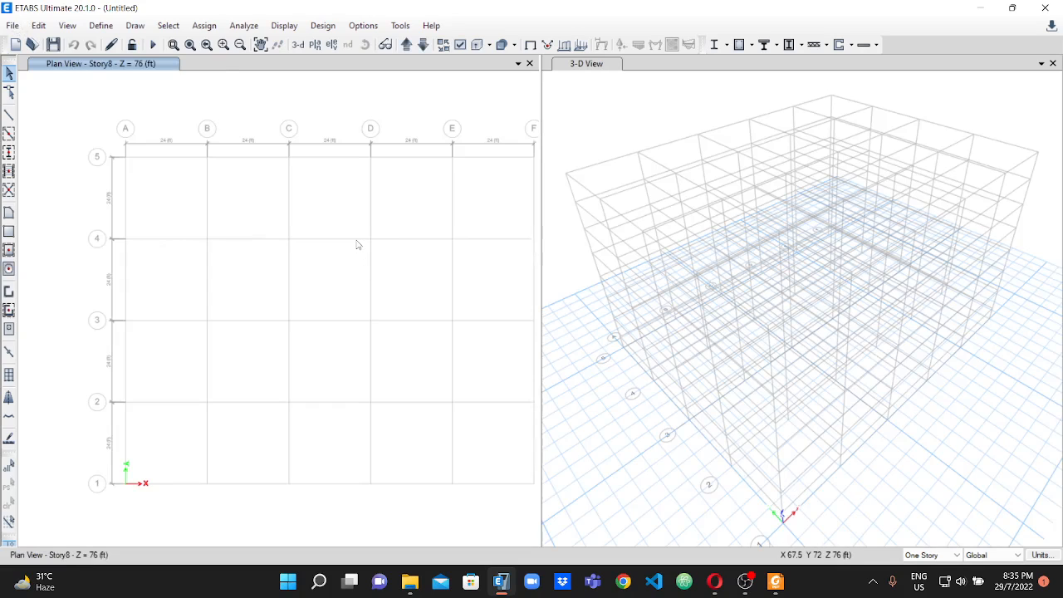
scroll(358, 244, down, 2)
scroll(419, 238, up, 2)
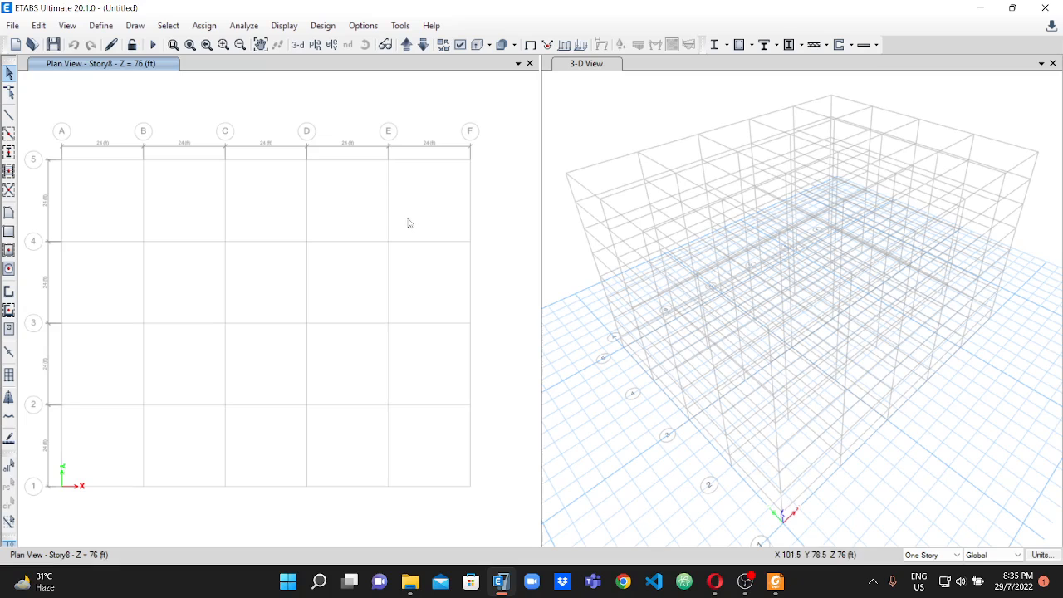
scroll(407, 211, down, 2)
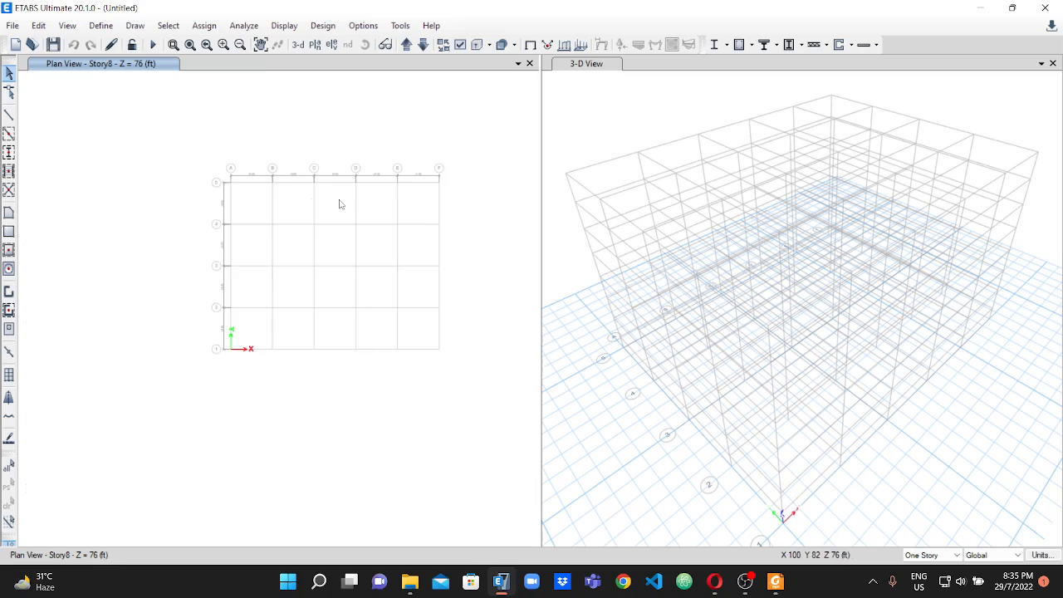
Save the model in the Final Submit folder, naming the file with the student ID followed by _A2_FinalModel.
click(14, 26)
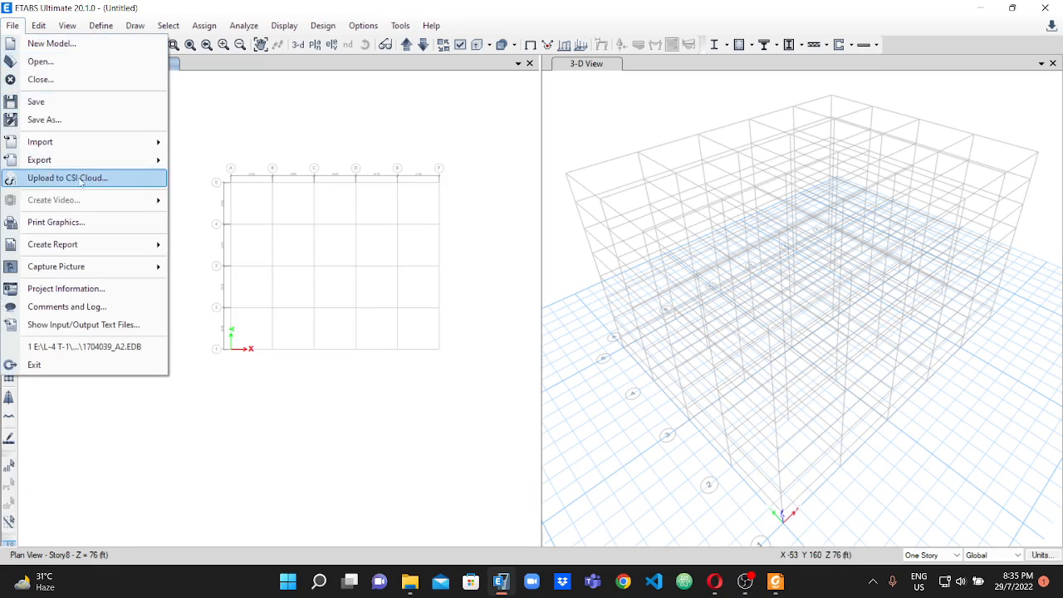
click(54, 123)
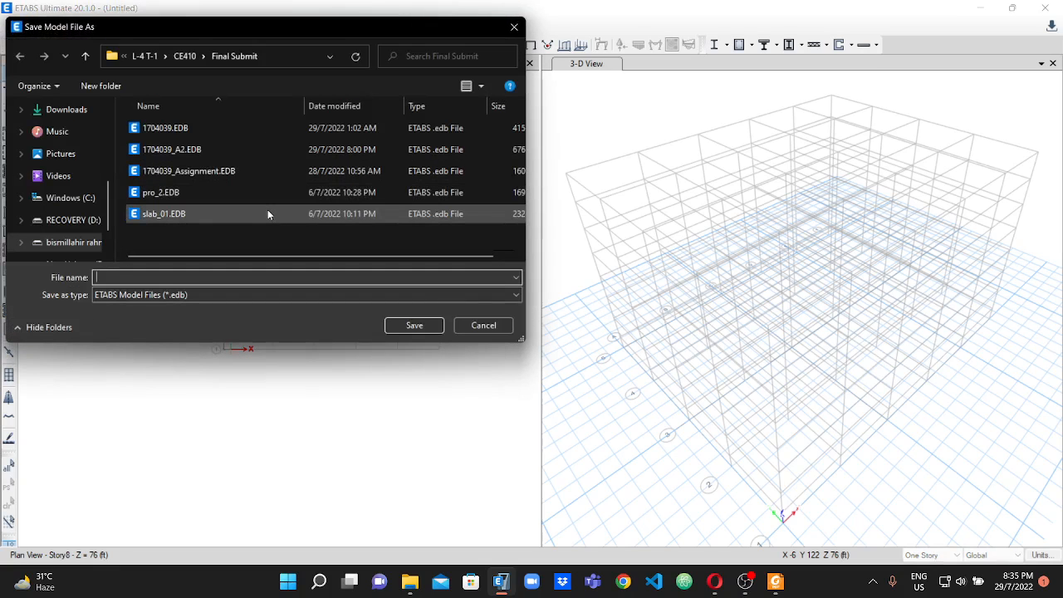
text(17040)
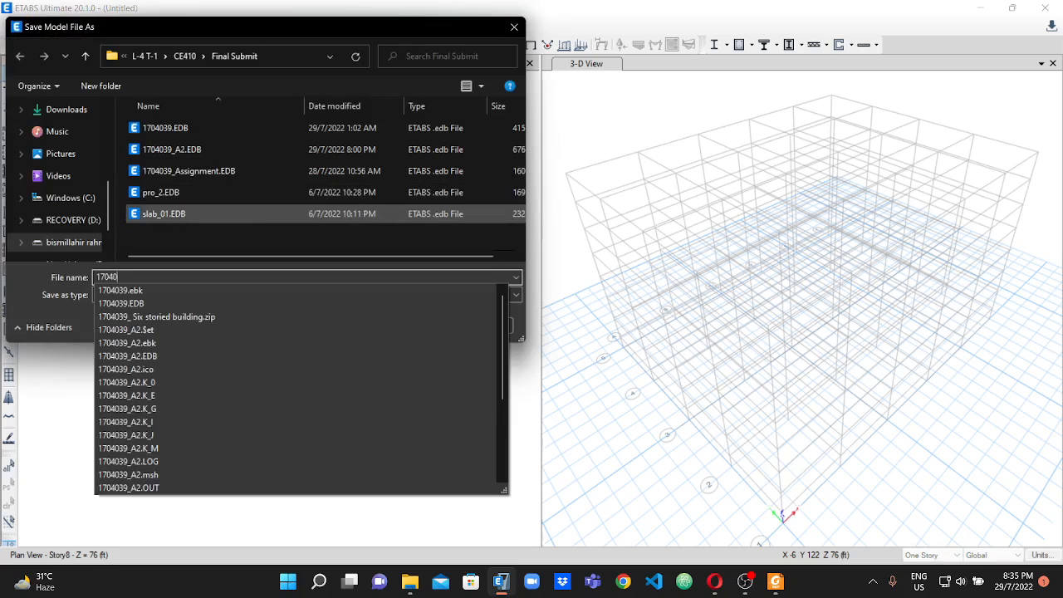
text(39_A)
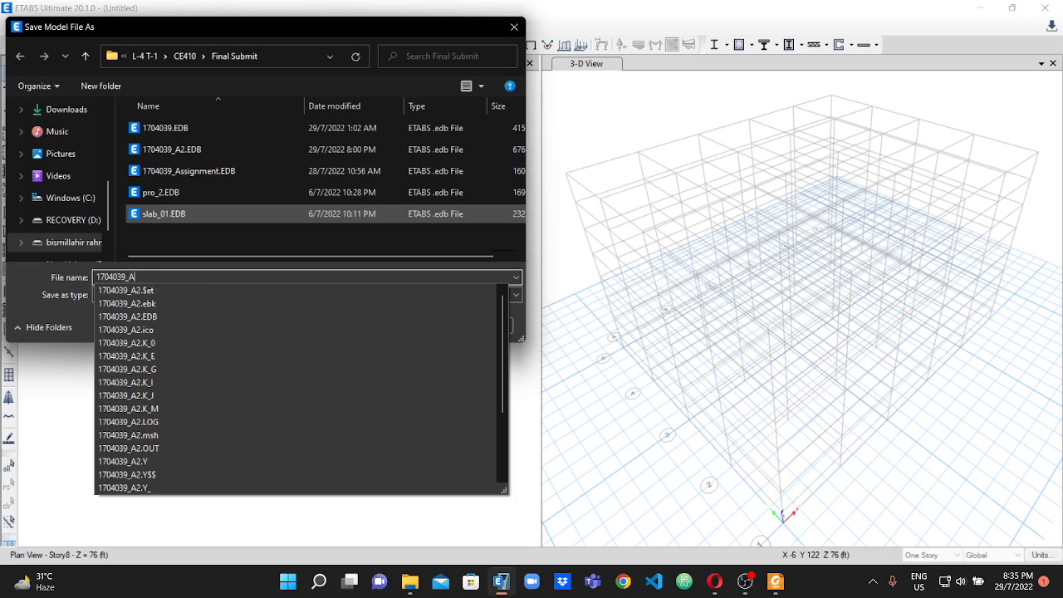
text(2_FinalModel)
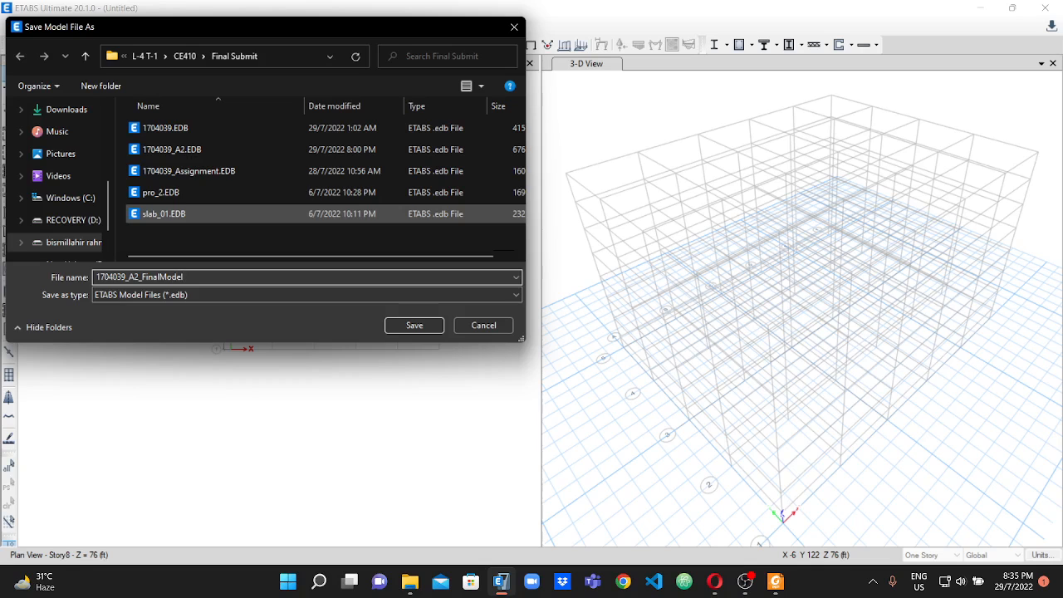
click(413, 326)
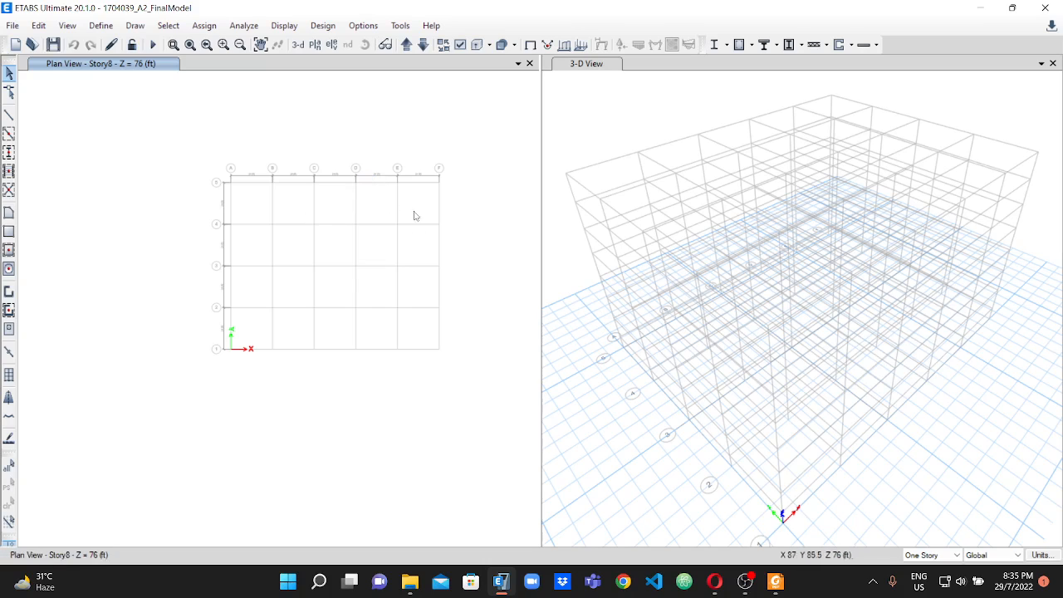
Widen the plan view window by shifting its divider with the 3-D view.
scroll(419, 241, up, 3)
scroll(420, 241, down, 1)
scroll(254, 185, down, 2)
scroll(193, 171, up, 2)
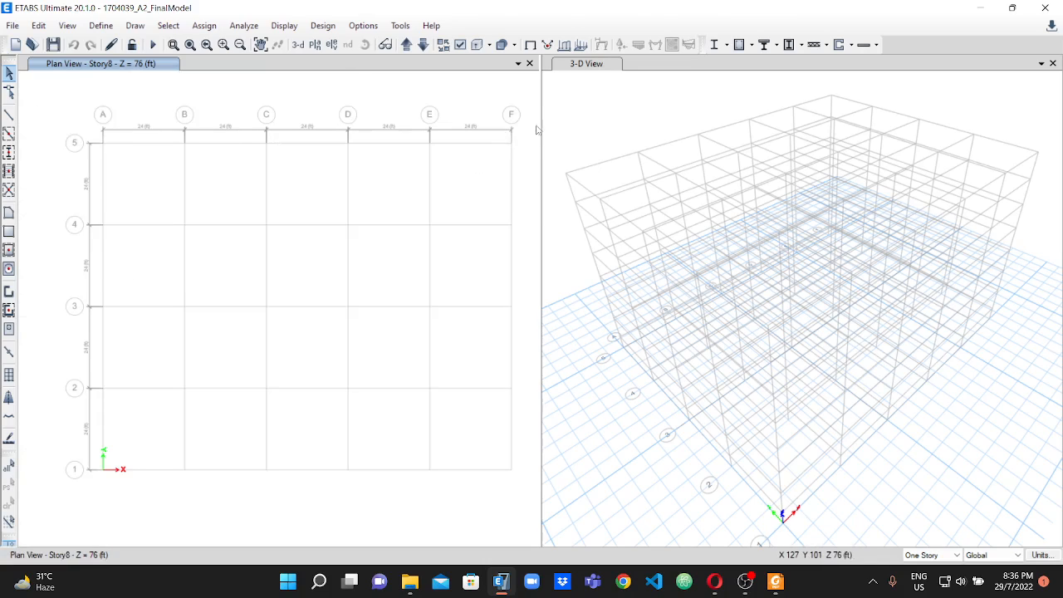
drag(556, 114, 648, 126)
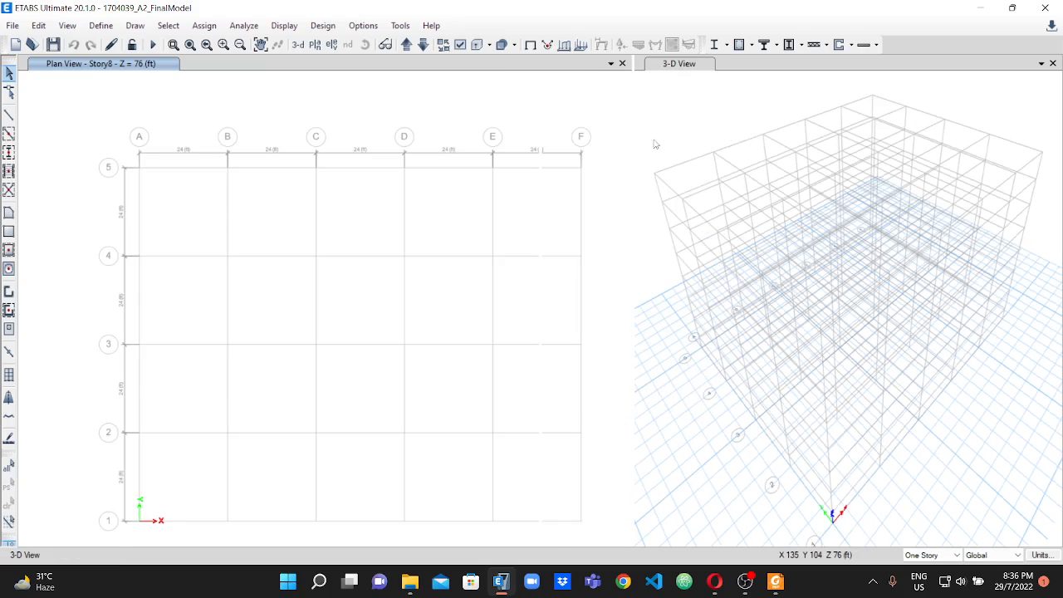
scroll(541, 169, down, 10)
scroll(620, 172, up, 3)
scroll(671, 175, up, 5)
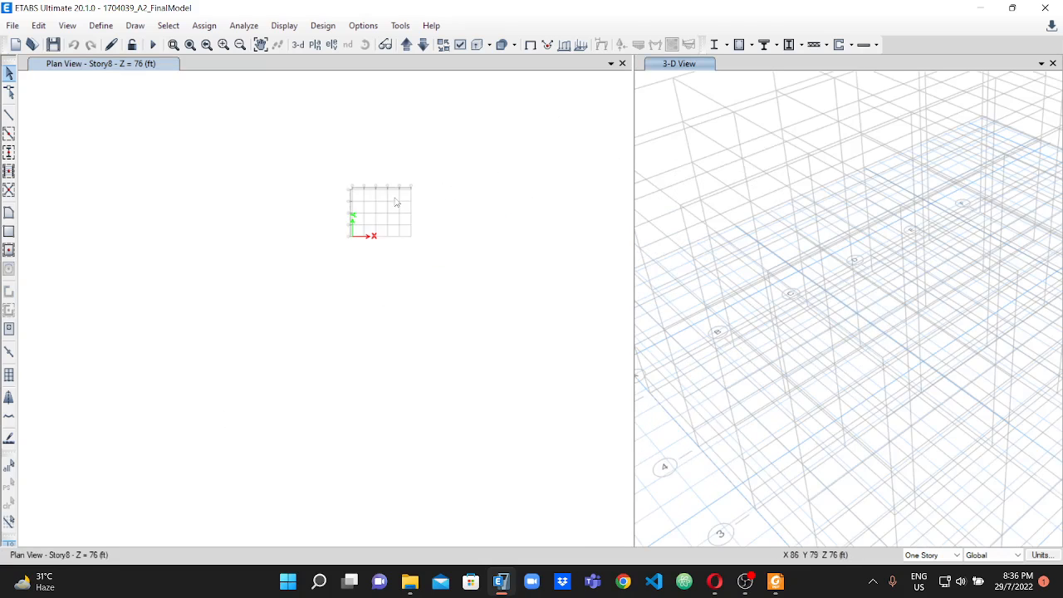
scroll(396, 201, up, 2)
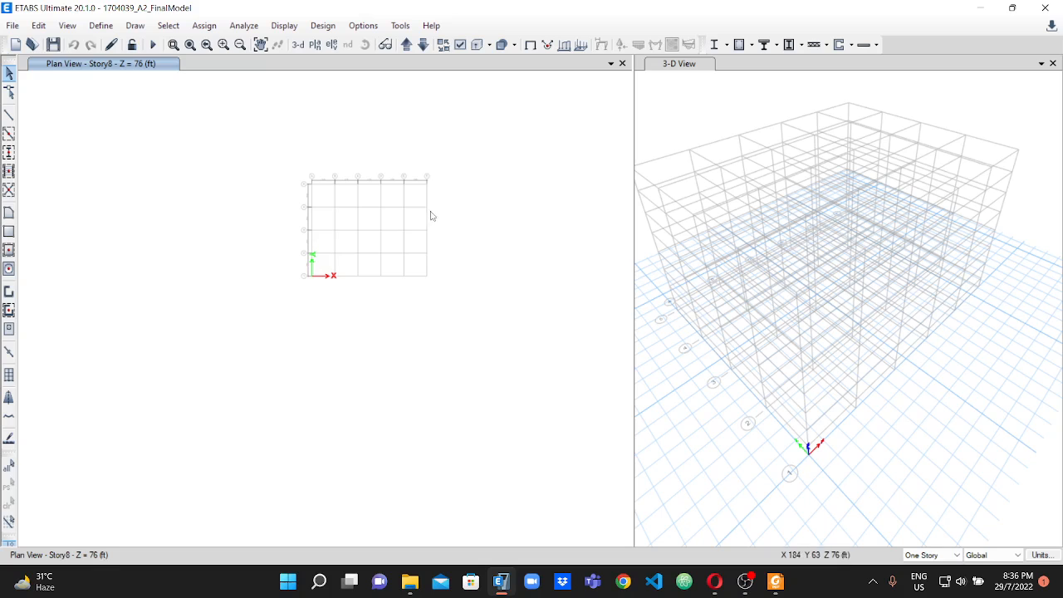
scroll(431, 218, up, 2)
Open the story data from the grid settings and rename Story8 as StairHouse and Story7 as Roof.
right_click(292, 191)
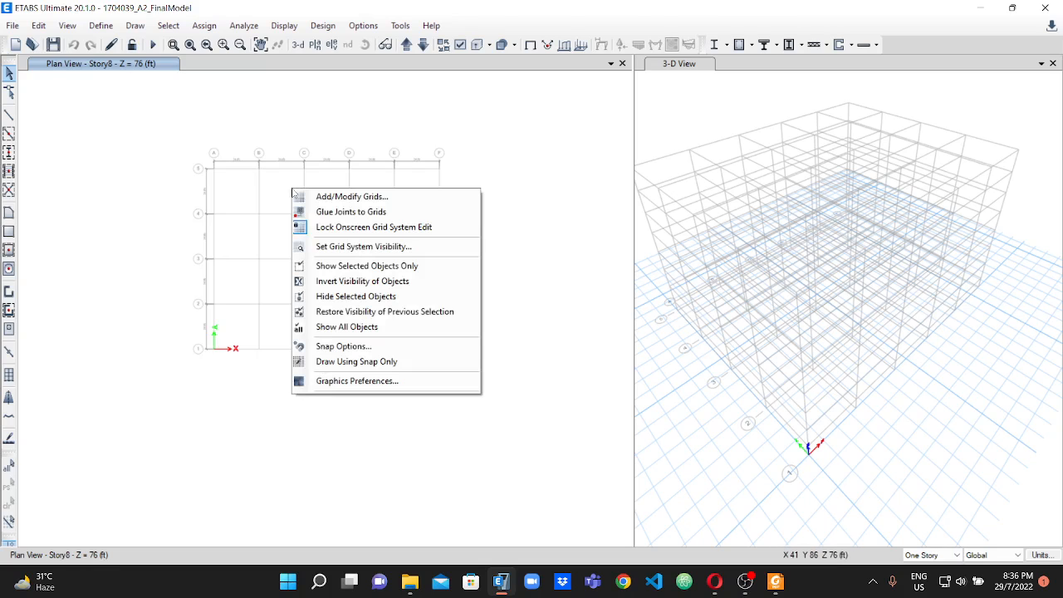
click(351, 201)
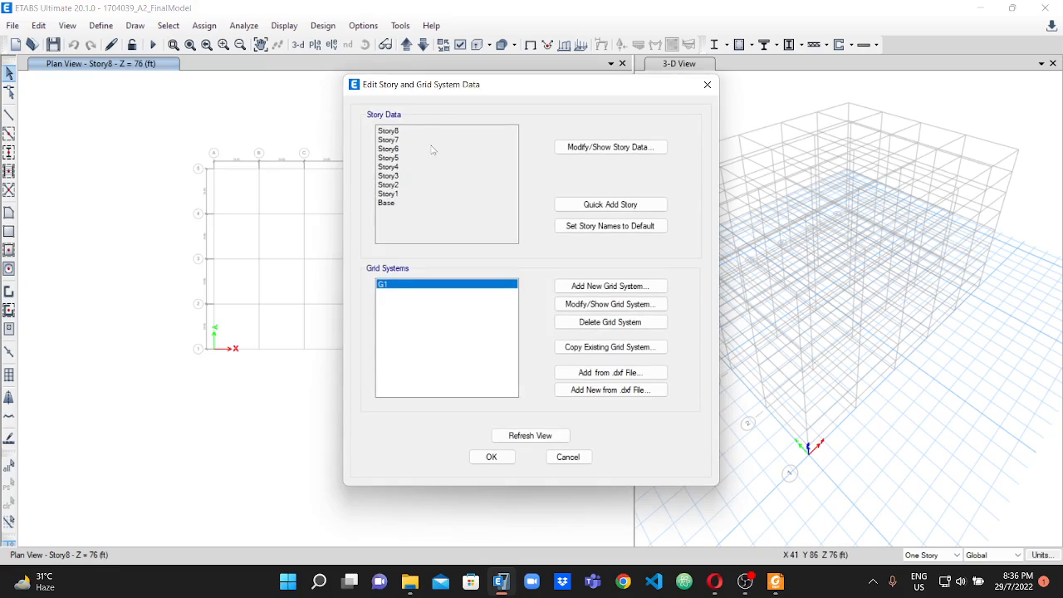
click(609, 149)
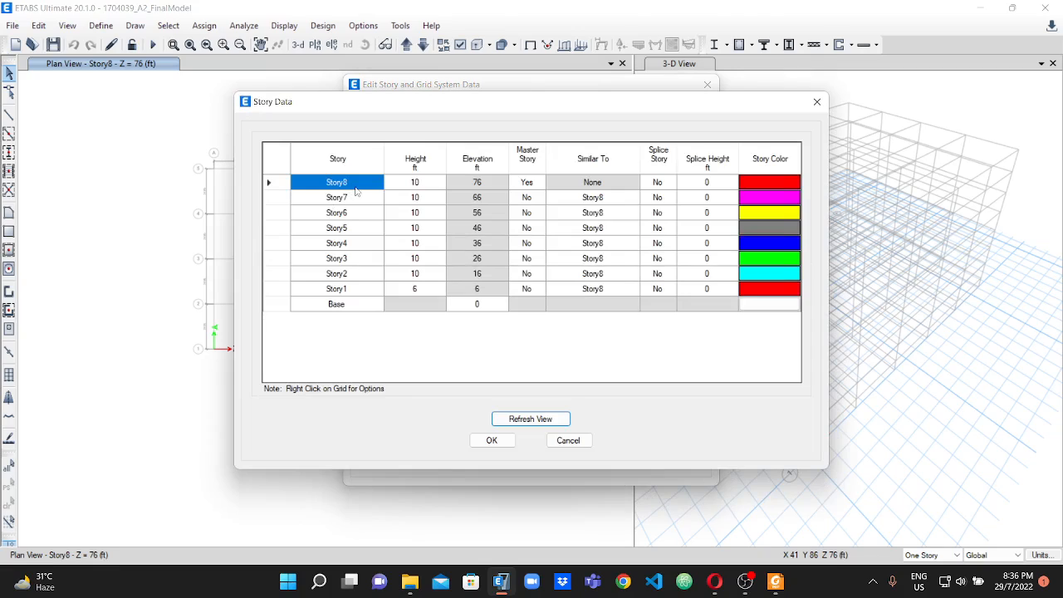
click(362, 188)
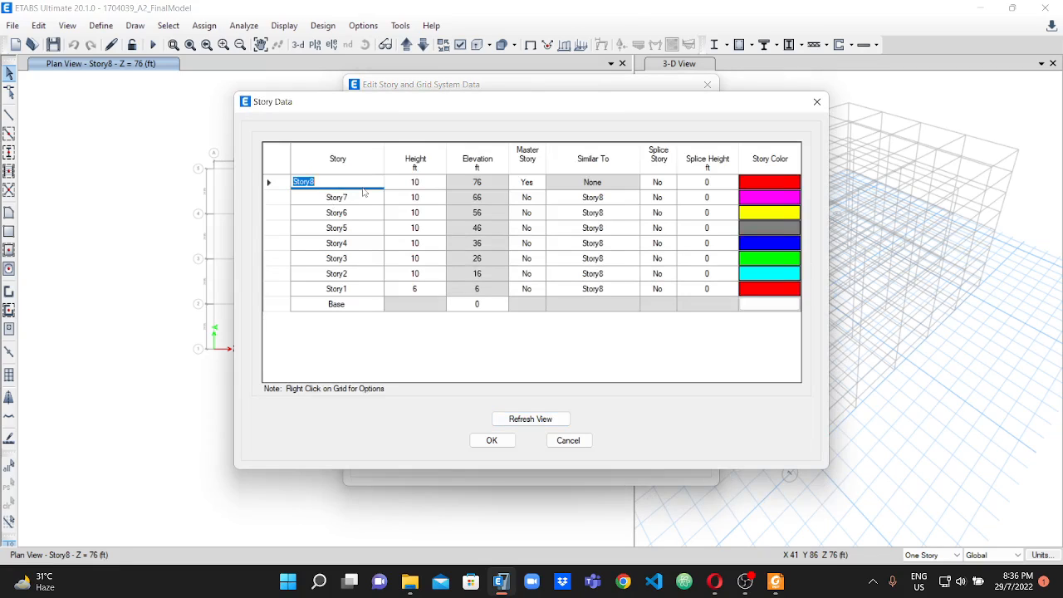
text(S)
click(347, 197)
text(Roof)
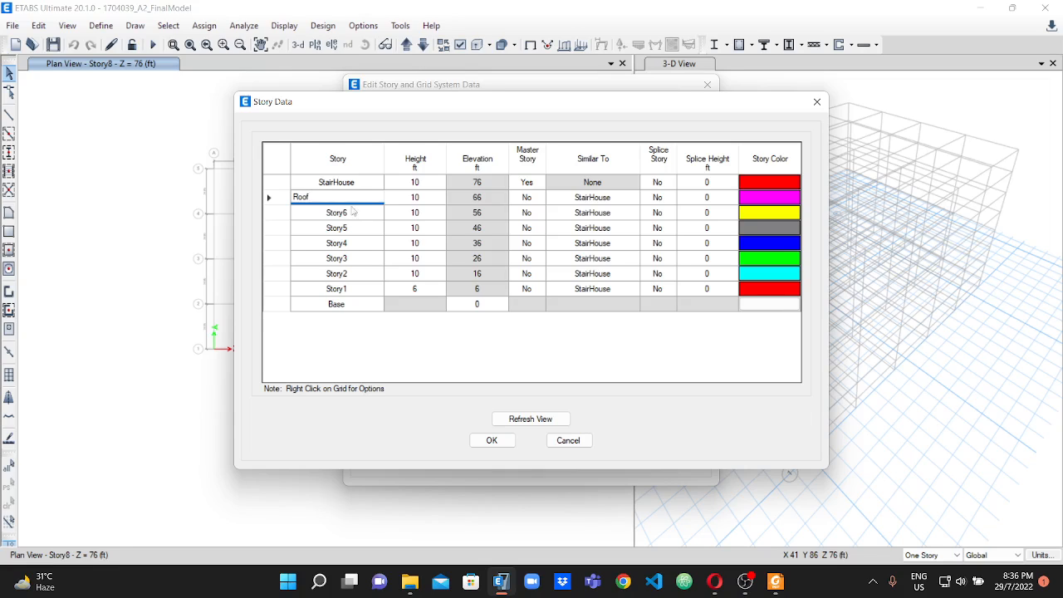
Rename Story6 down to Story1 as 5F, 4F, 3F, 2F, 1F and GF.
click(354, 212)
text(5)
click(358, 227)
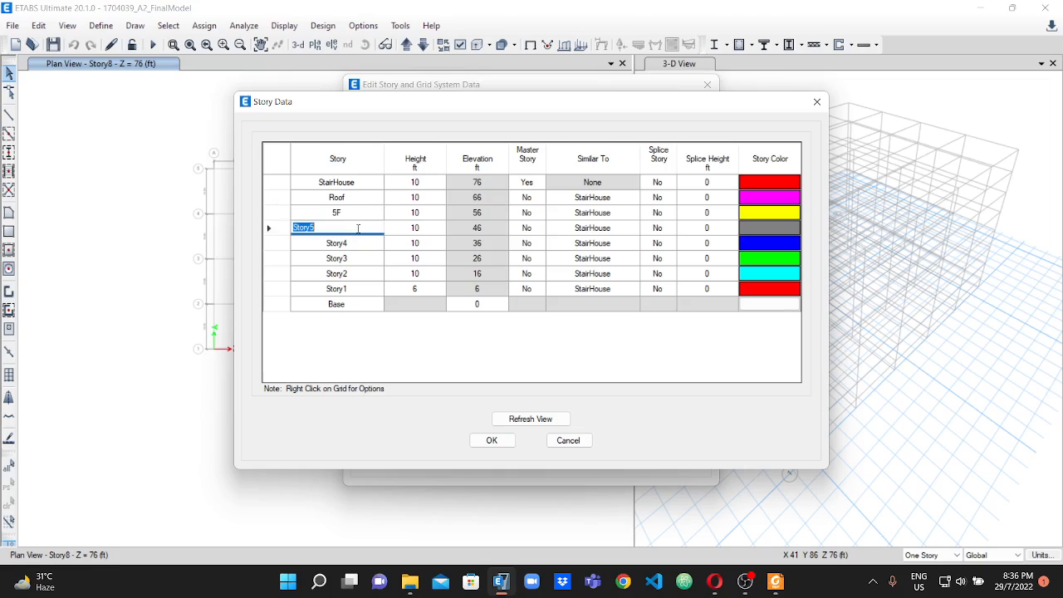
text(4)
click(336, 243)
text(3F)
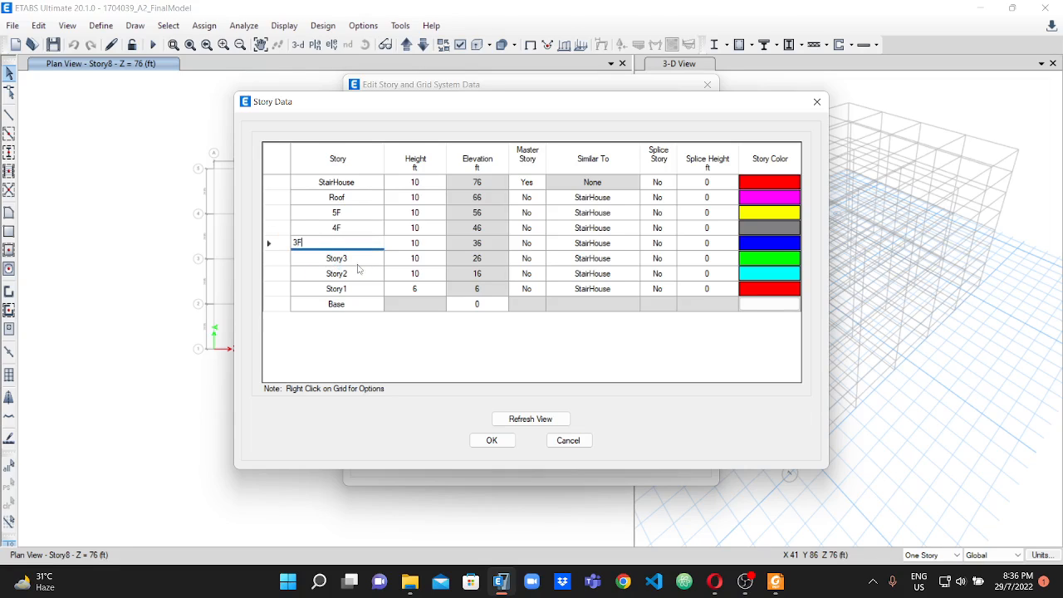
click(347, 258)
text(2F)
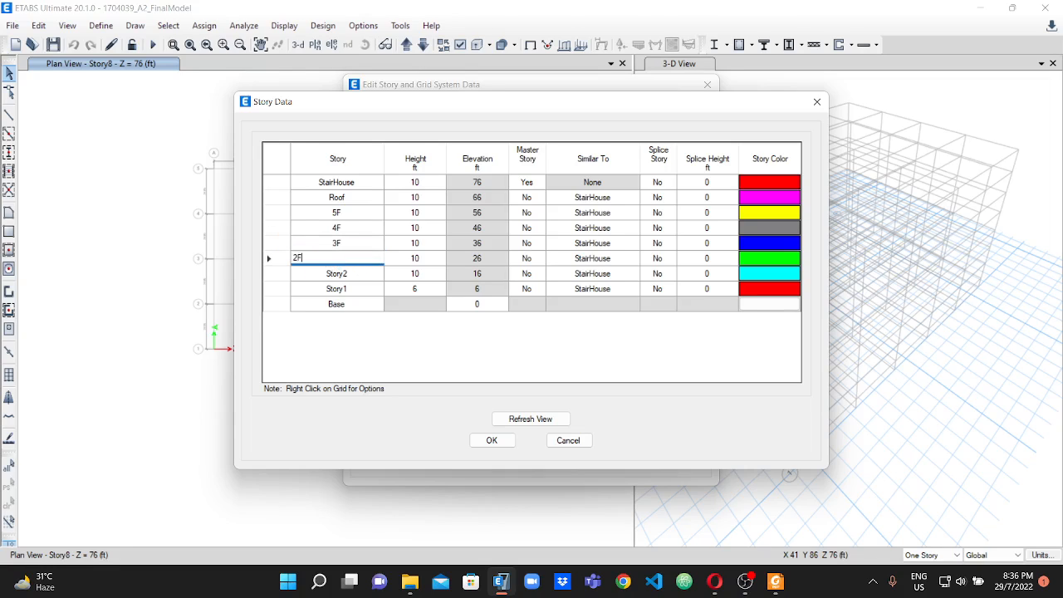
click(367, 275)
text(1F)
click(358, 290)
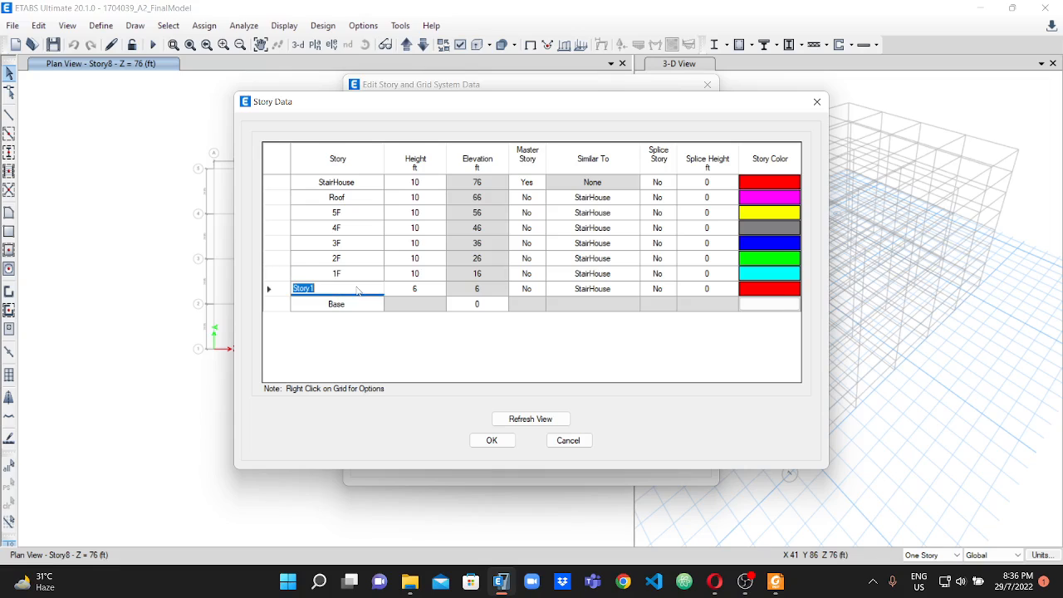
text(GF)
Check the stair house height on the PDF's side elevation, and in ETABS set the StairHouse story height to 8 ft and refresh the view.
click(421, 186)
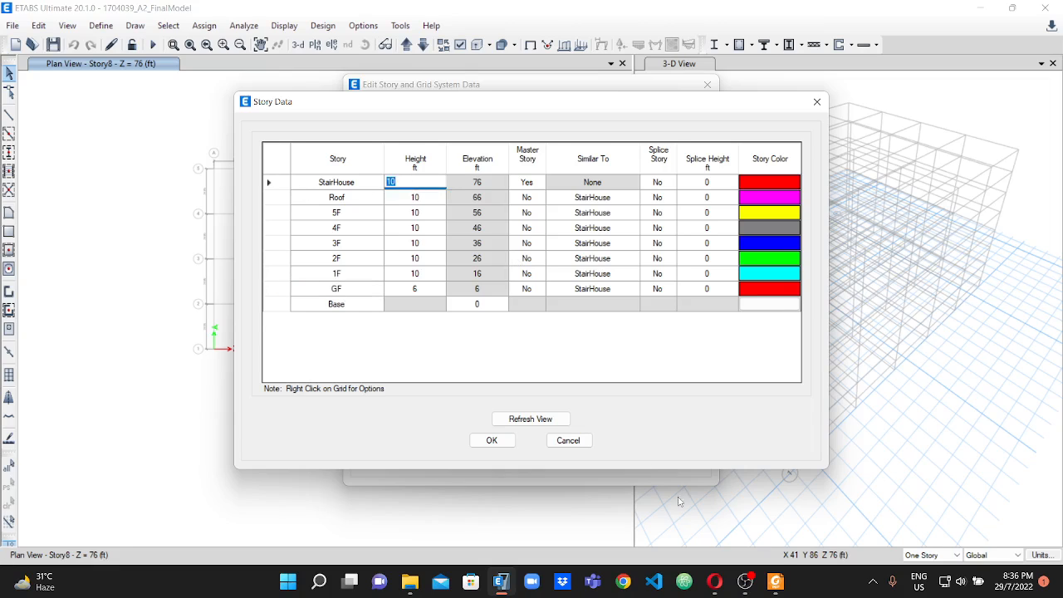
click(774, 581)
scroll(857, 449, down, 10)
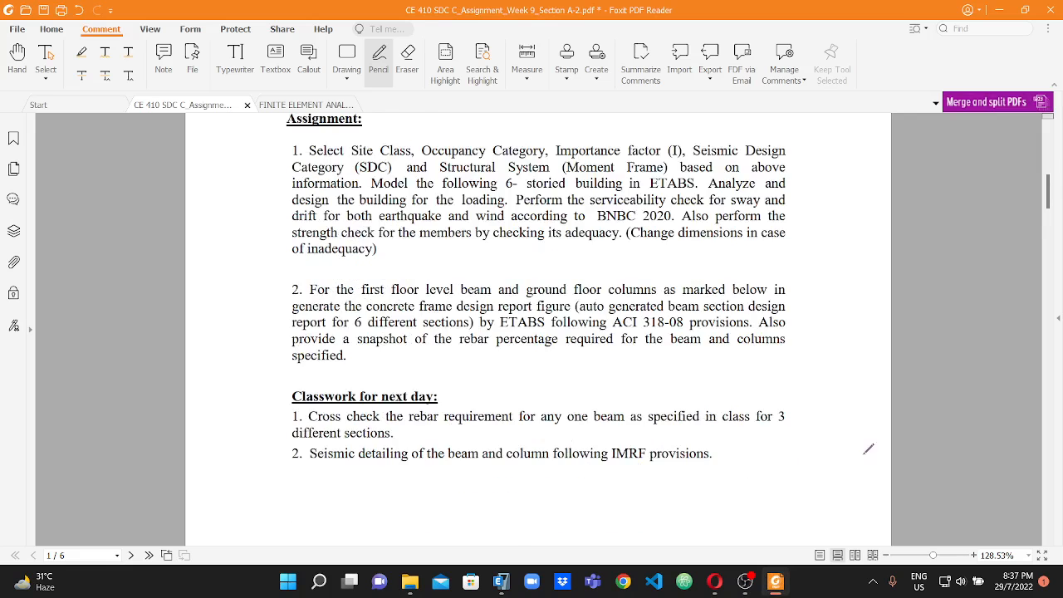
scroll(857, 448, down, 10)
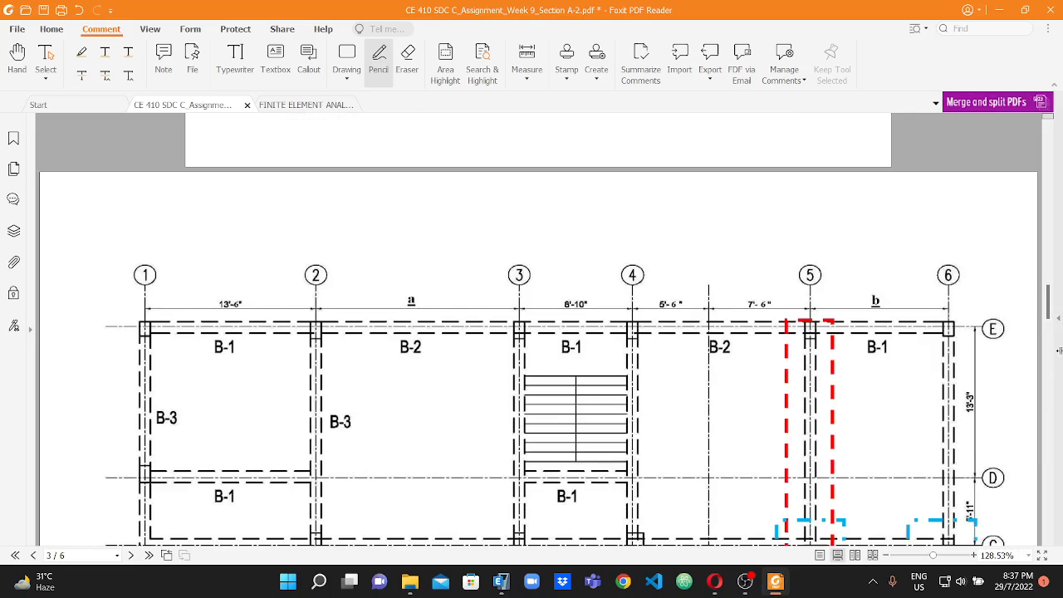
drag(1048, 304, 1045, 395)
scroll(1030, 399, down, 11)
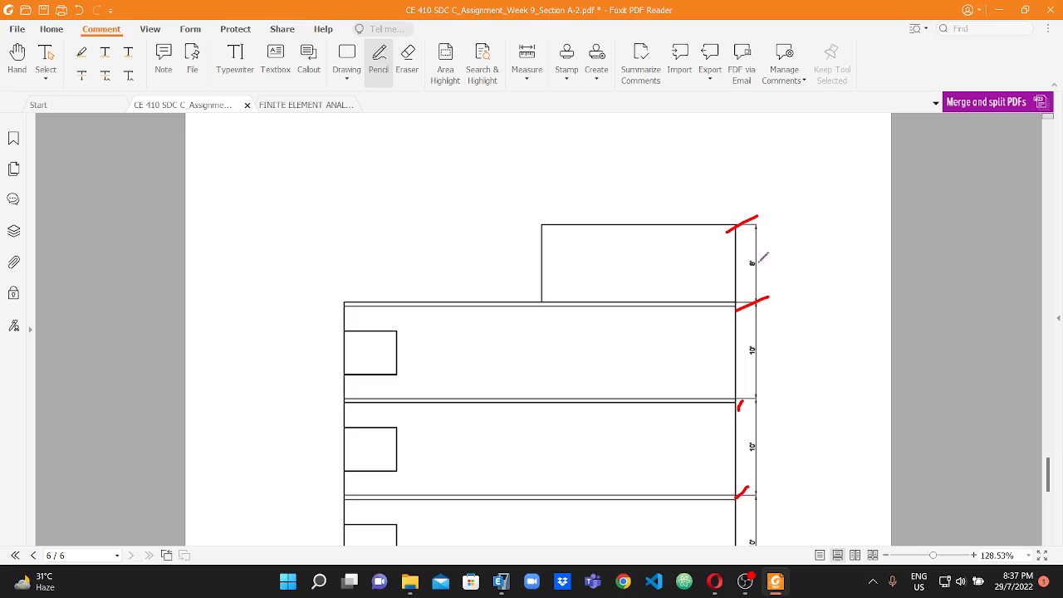
click(501, 582)
text(8)
click(531, 418)
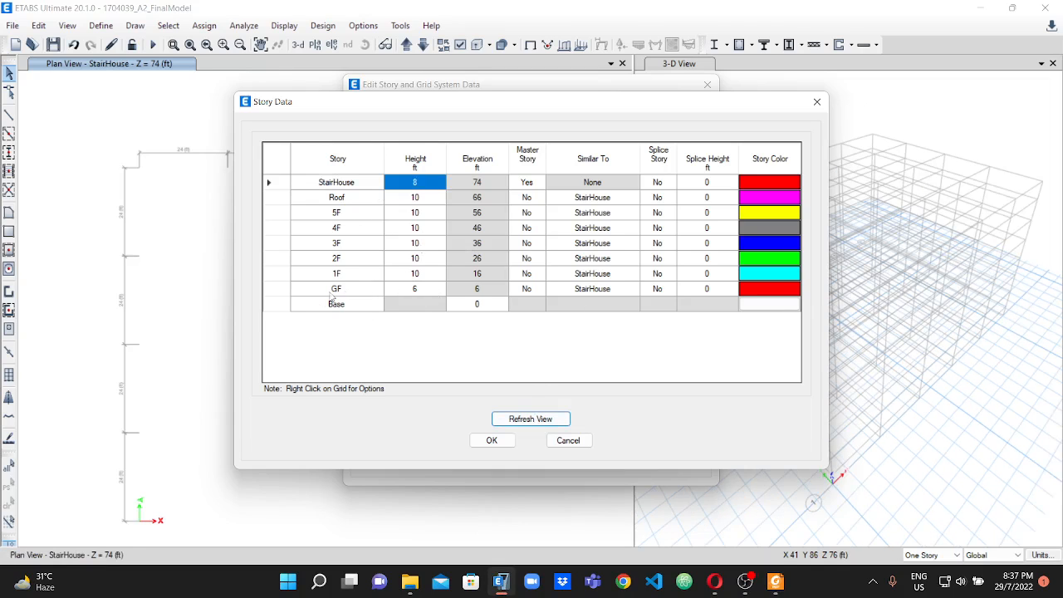
Review the GF story's name and height, and accept the edited story data.
click(419, 305)
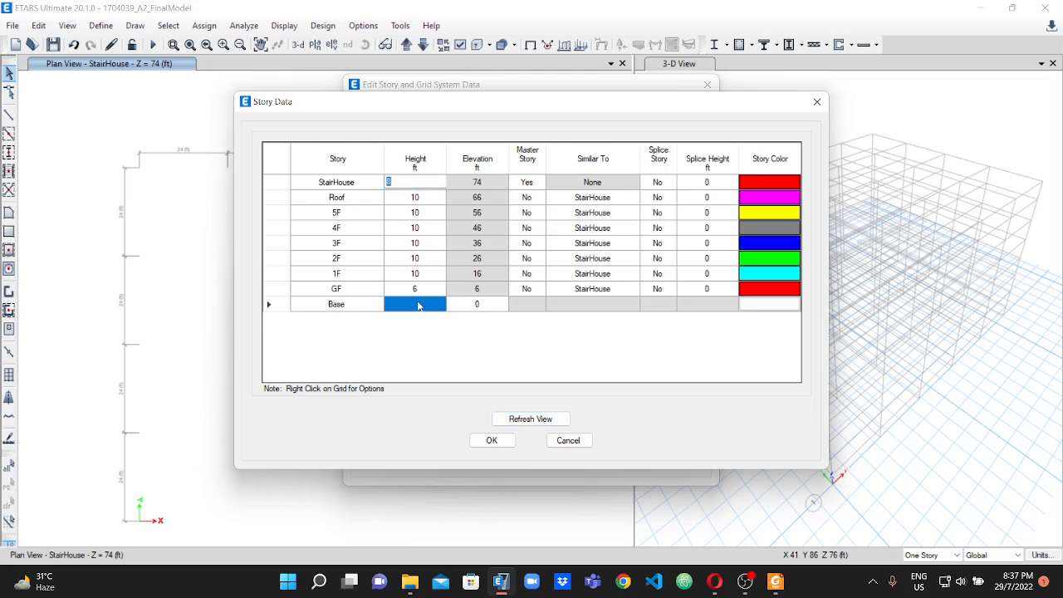
click(415, 287)
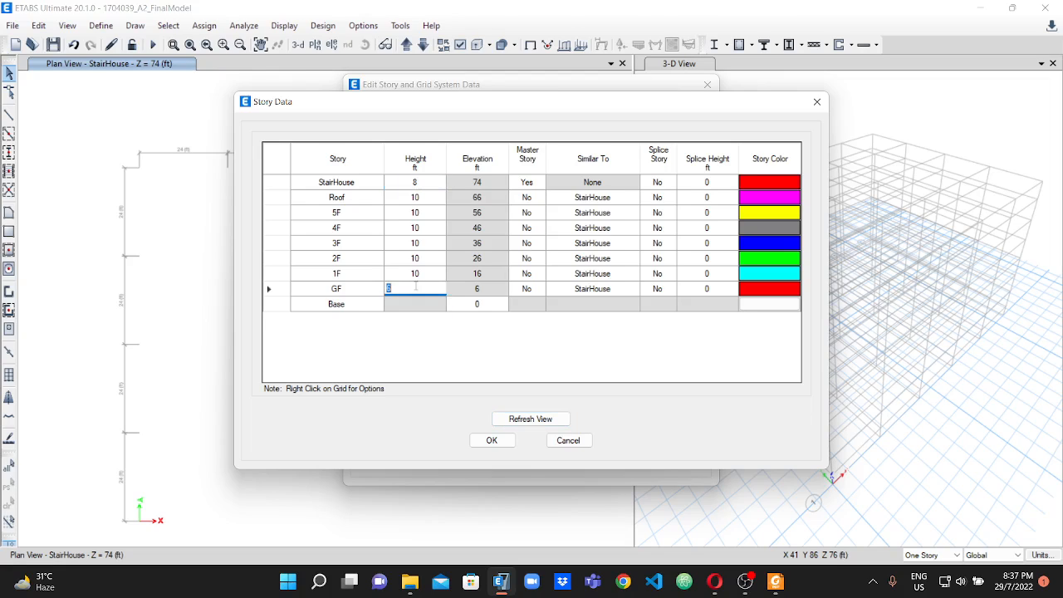
click(338, 292)
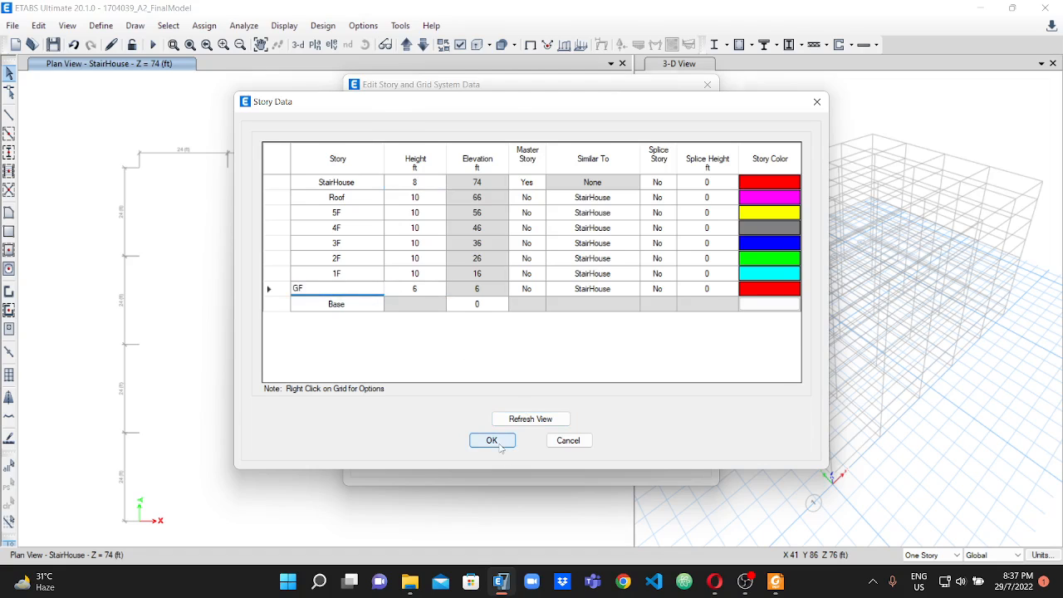
click(492, 440)
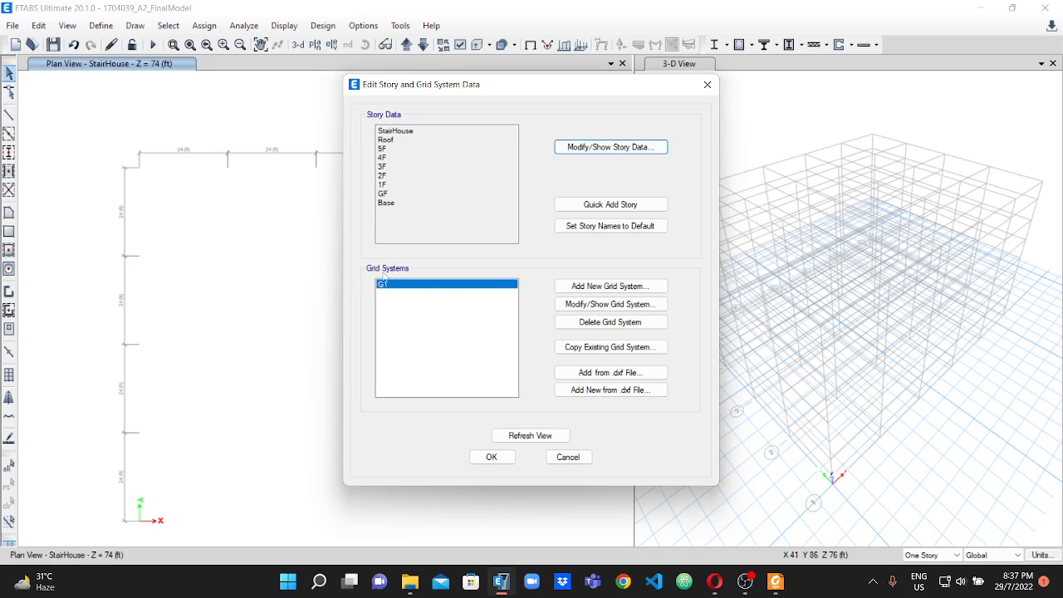
Open grid system G1 for modification, check the grid labels on the PDF's floor plan, and return to ETABS.
click(607, 307)
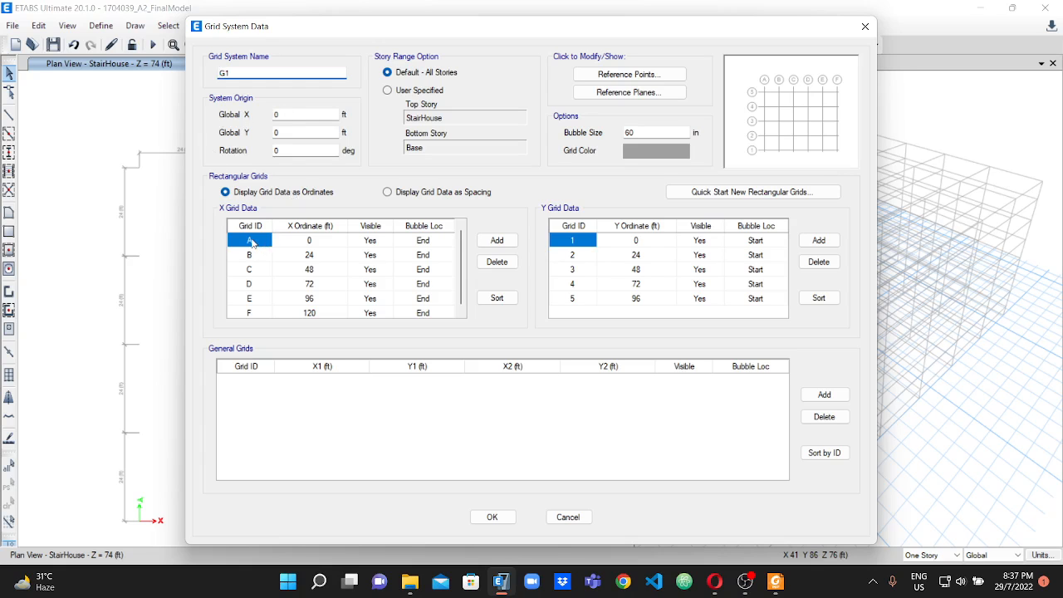
drag(329, 35, 577, 109)
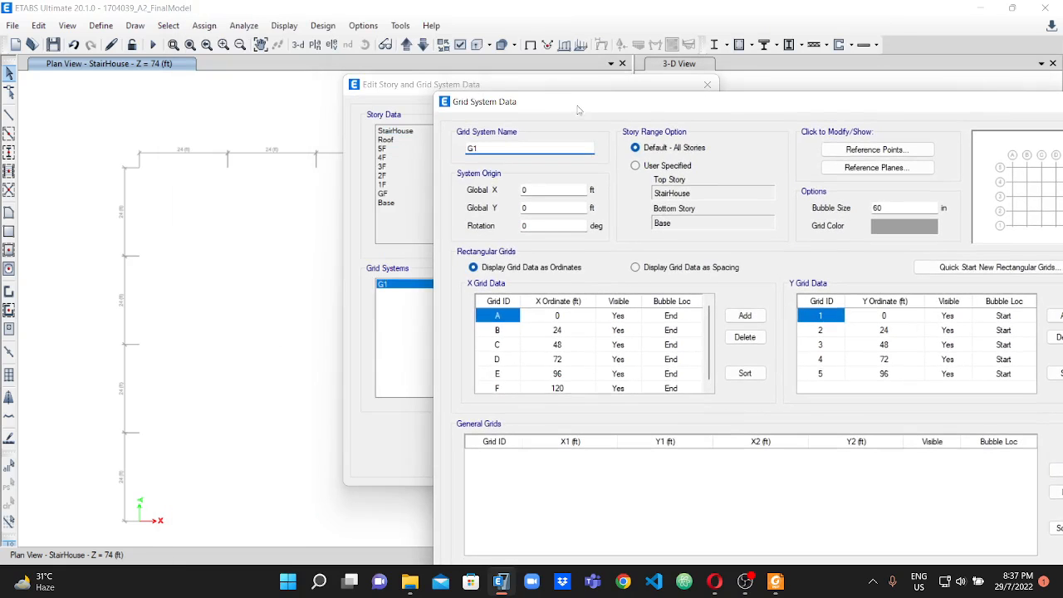
click(775, 581)
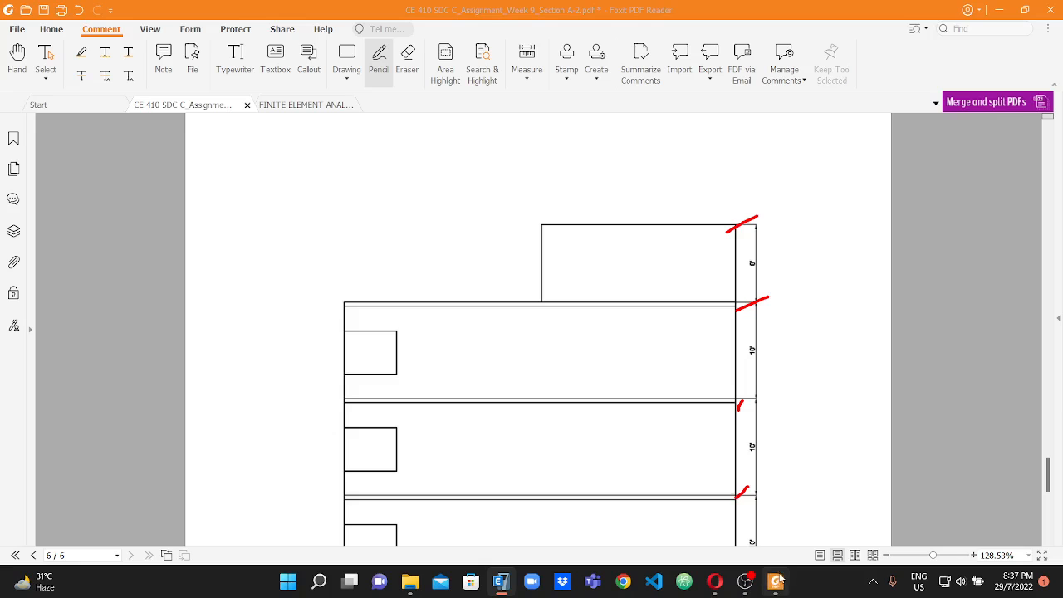
drag(1051, 470, 1013, 242)
scroll(498, 338, down, 3)
scroll(498, 339, down, 6)
scroll(499, 339, up, 2)
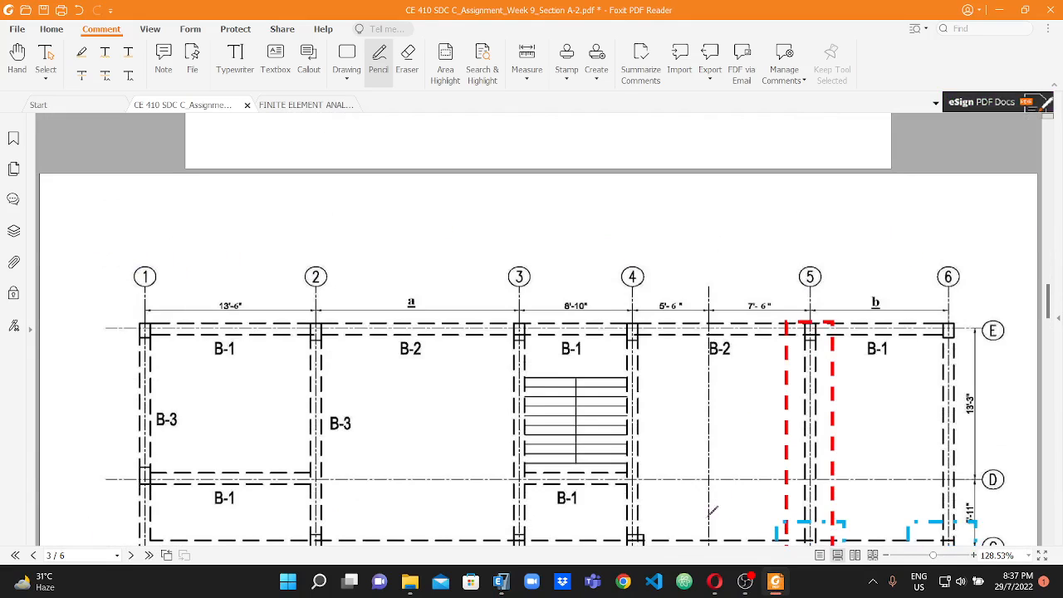
click(501, 580)
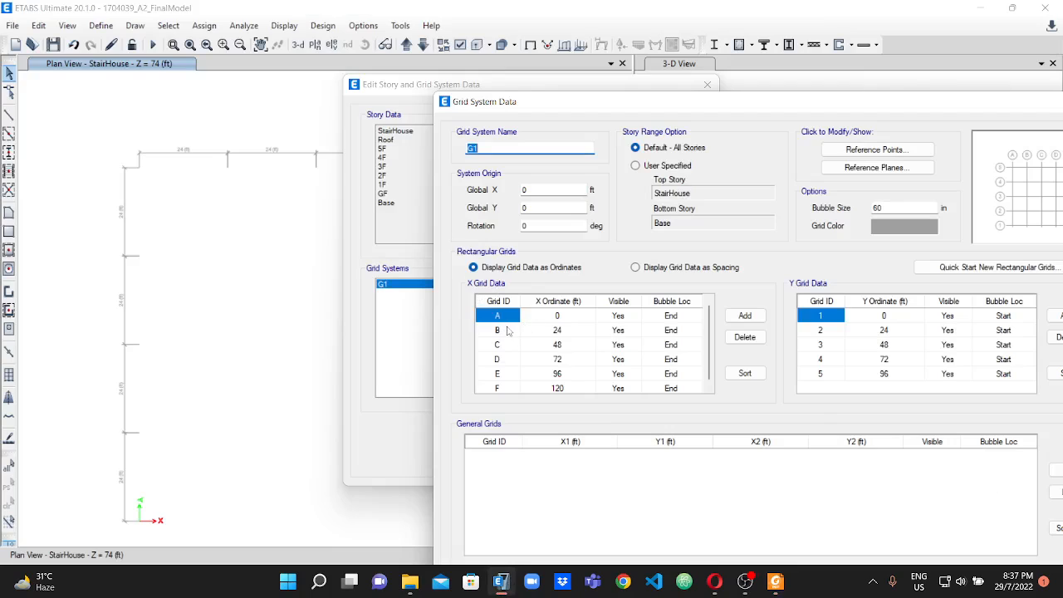
Relabel X grid lines A, B and C as 1, 2 and 3.
text(1)
click(505, 315)
click(479, 148)
click(498, 315)
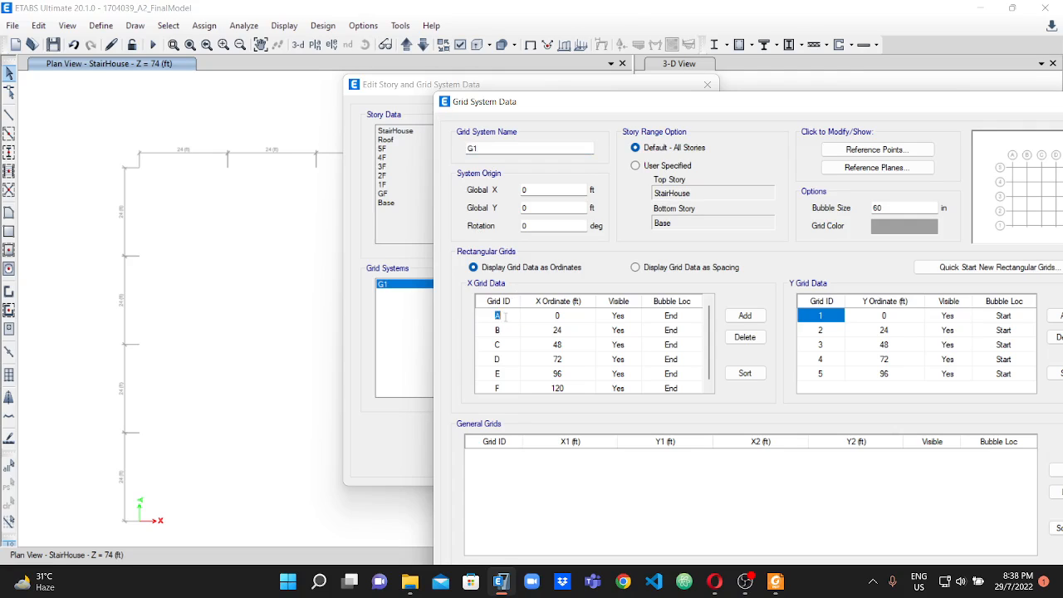
click(508, 330)
text(2)
click(499, 344)
text(3)
Relabel X grid lines D, E and F as 4, 5 and 6.
click(503, 360)
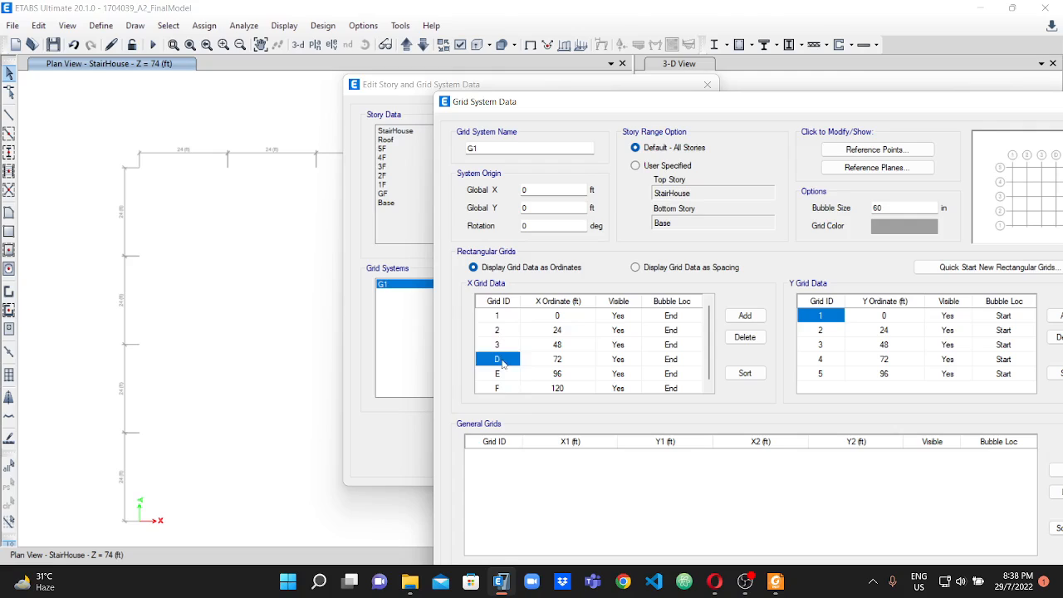
text(4)
click(499, 375)
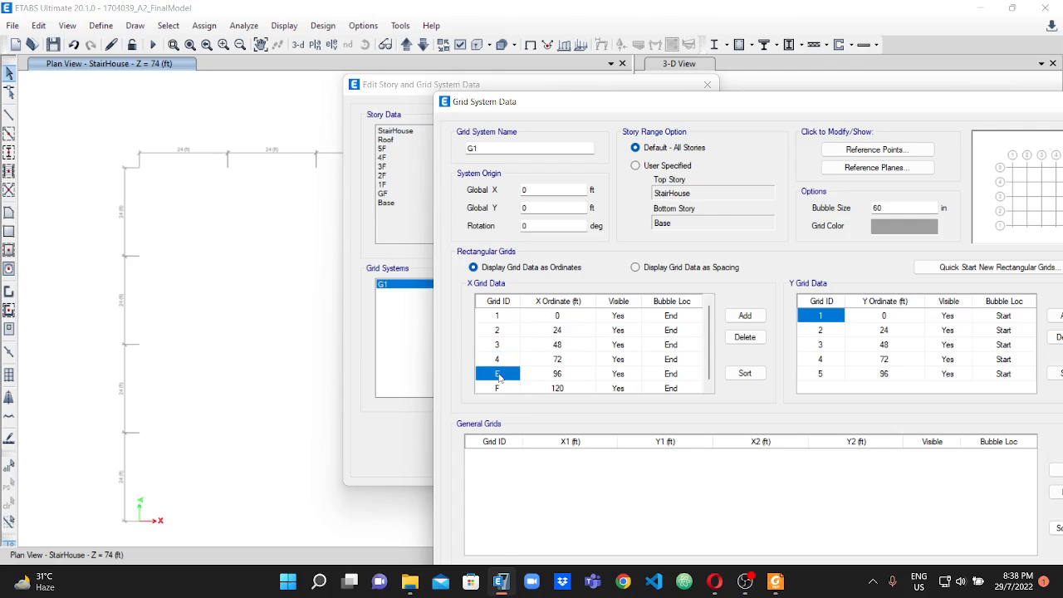
text(5)
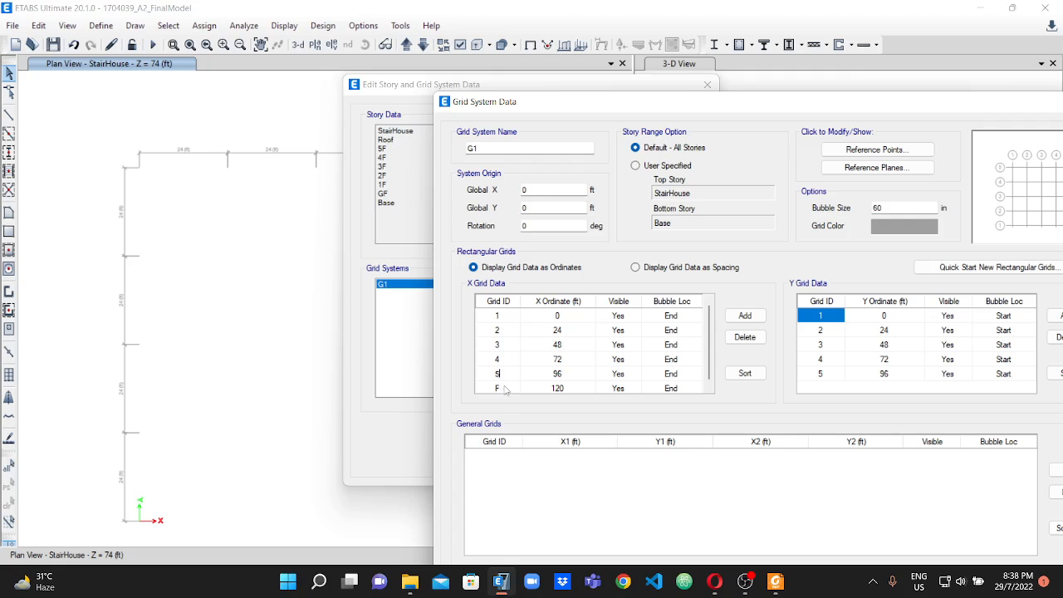
click(504, 390)
text(6)
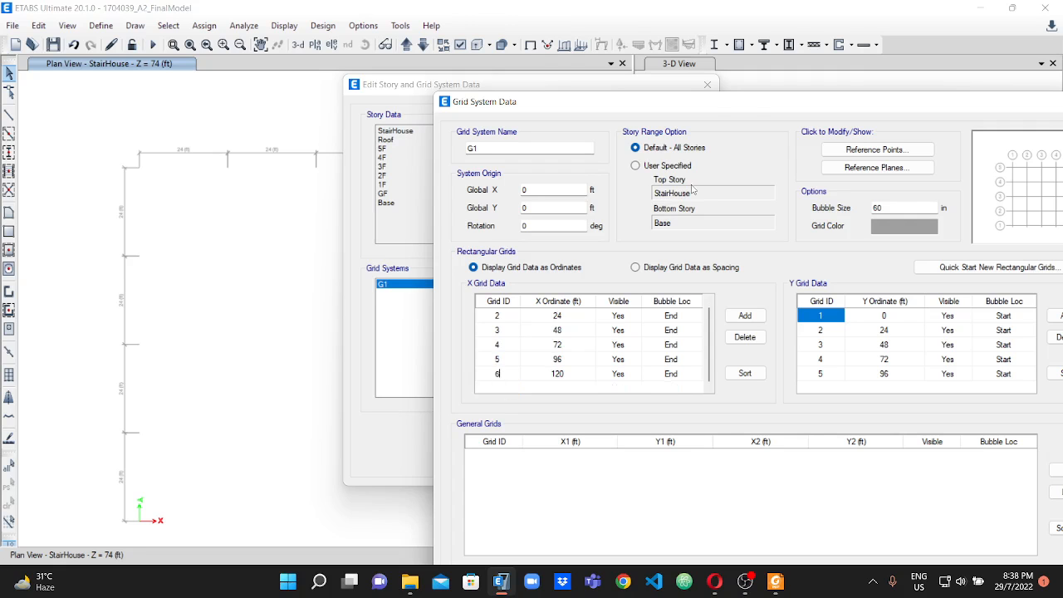
Set the grid bubble size to 40 in and display the grid data as spacing.
drag(752, 101, 428, 77)
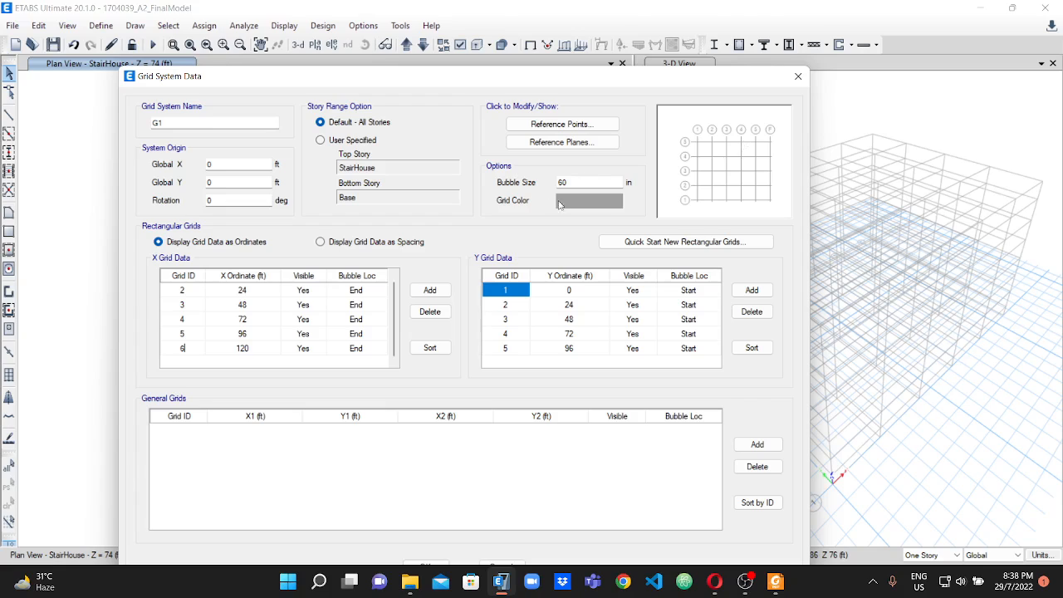
drag(571, 182, 556, 182)
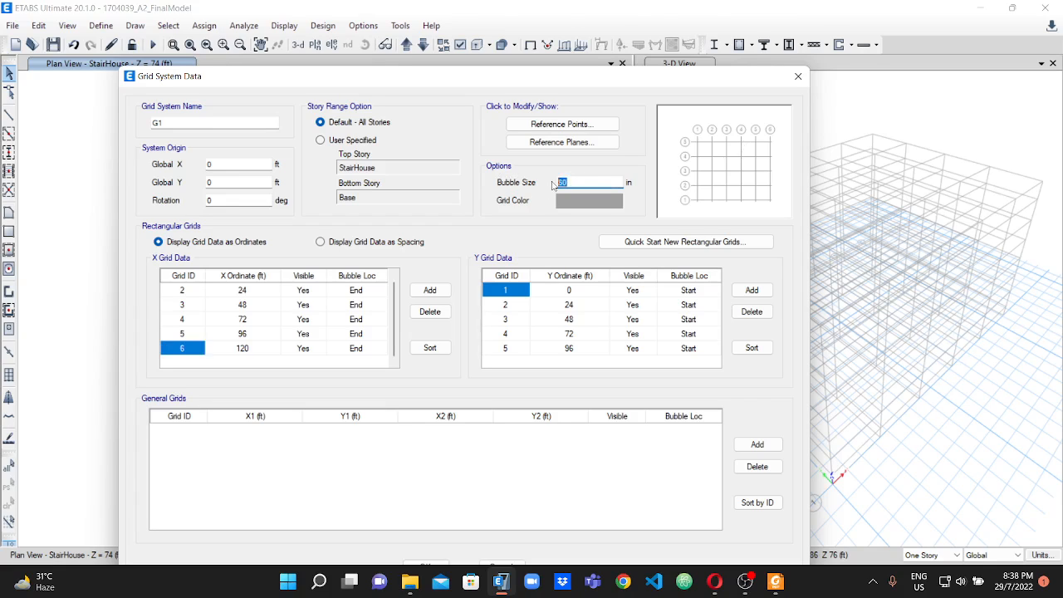
text(4)
click(322, 242)
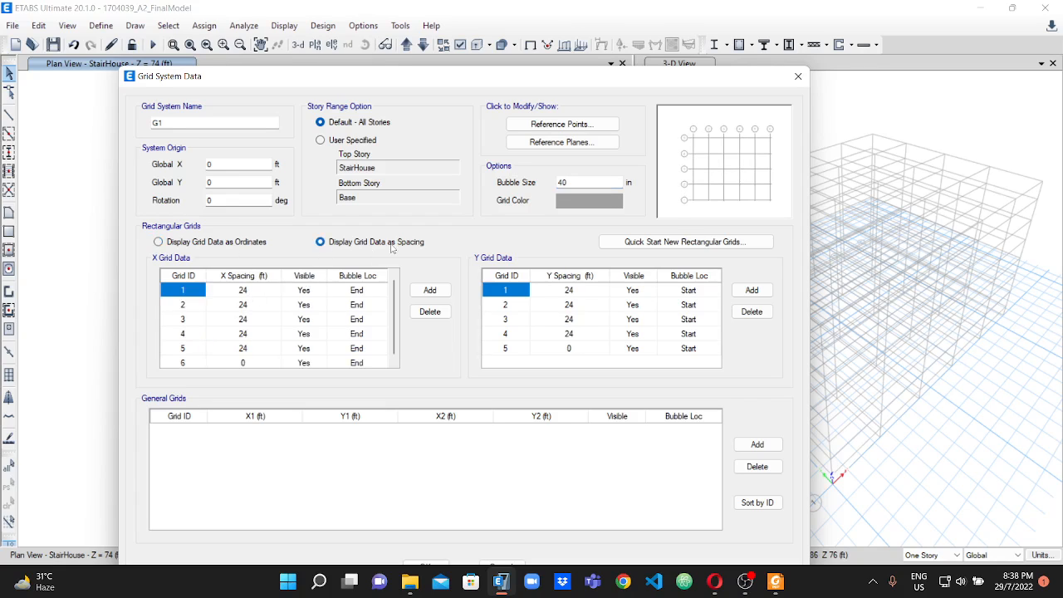
Check the first bay's dimension on the PDF's floor plan, and in ETABS set the X spacing of grid 1 to 13.5 ft.
click(242, 292)
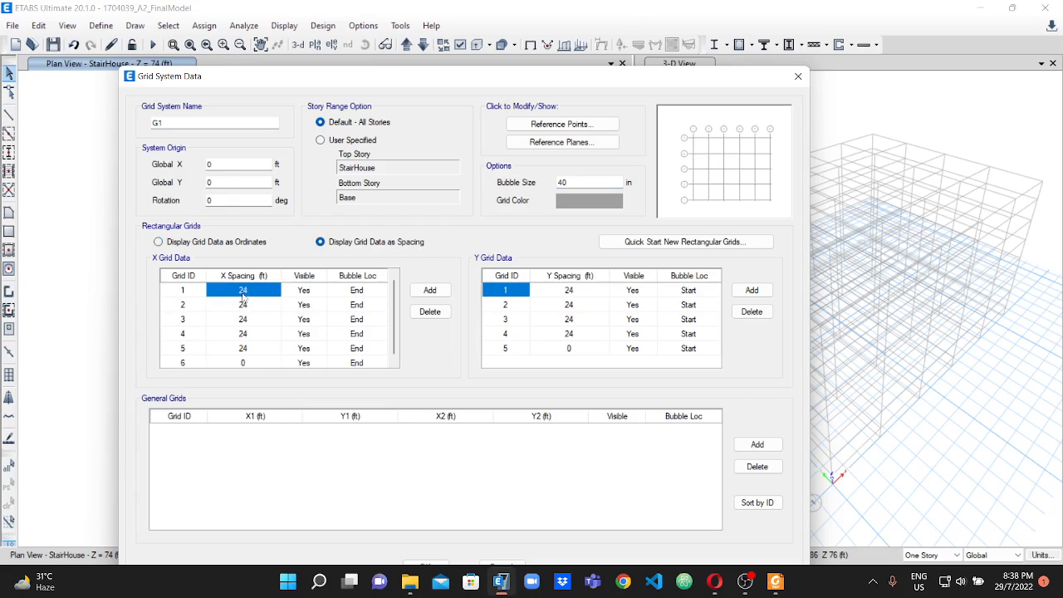
click(775, 581)
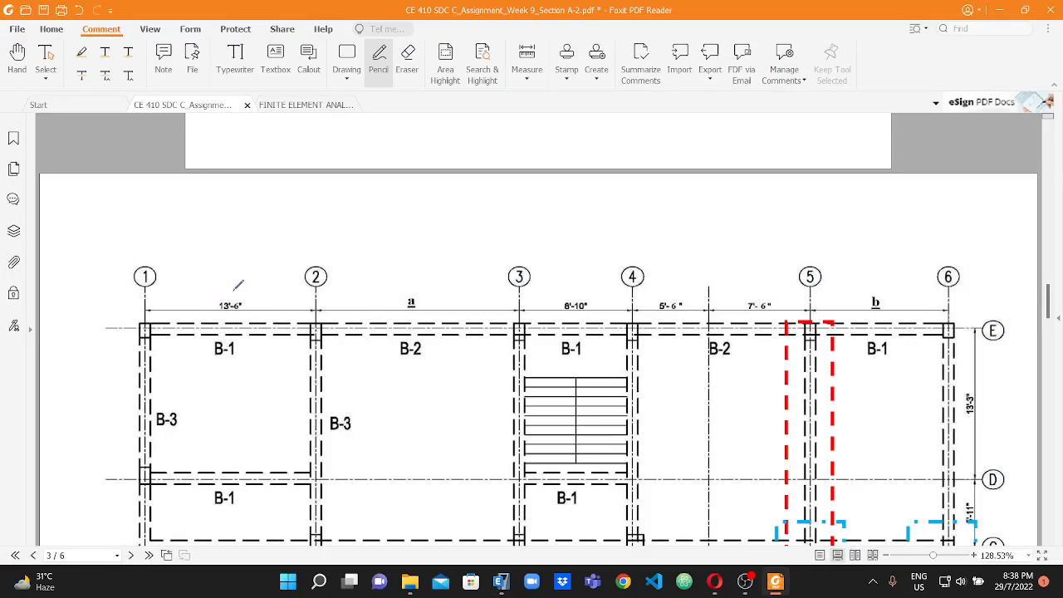
click(501, 581)
text(13)
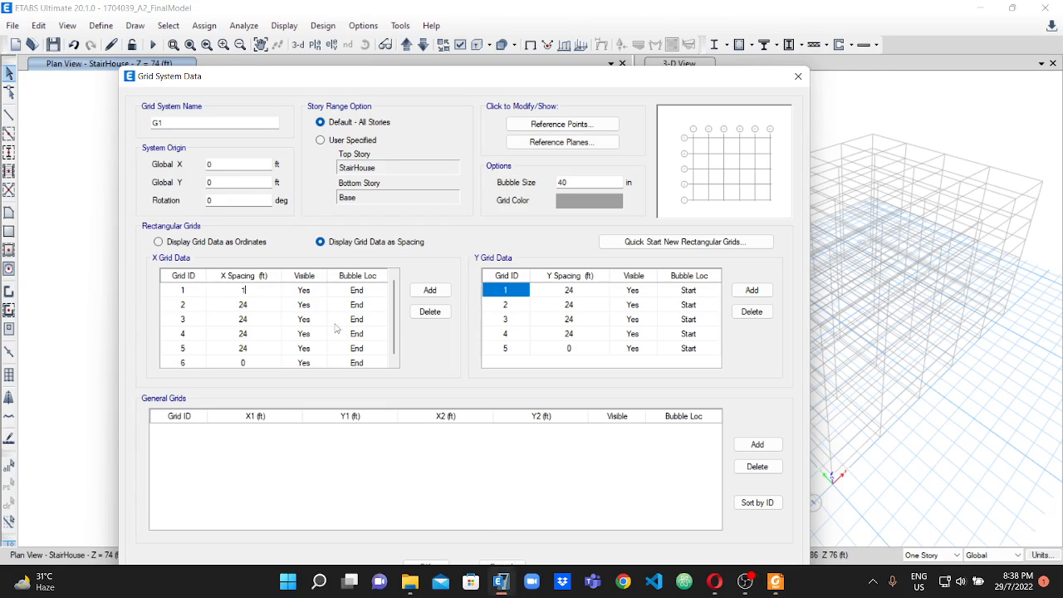
key(BackSpace)
text(.5)
click(241, 305)
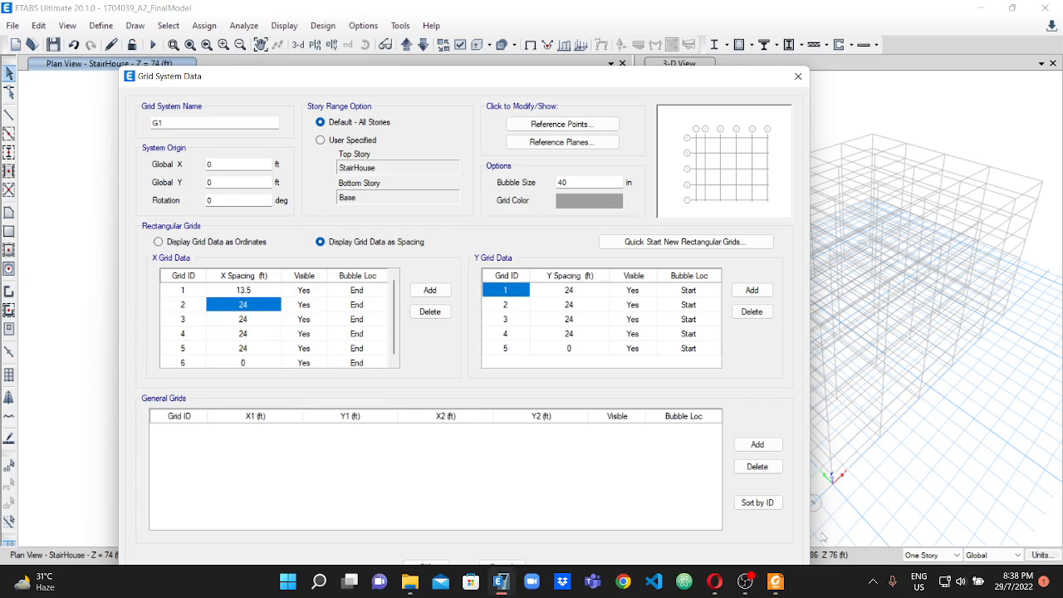
Look up dimension a in the assignment PDF's data table, and in ETABS set the X spacing of grid 2 to 17 ft.
click(776, 581)
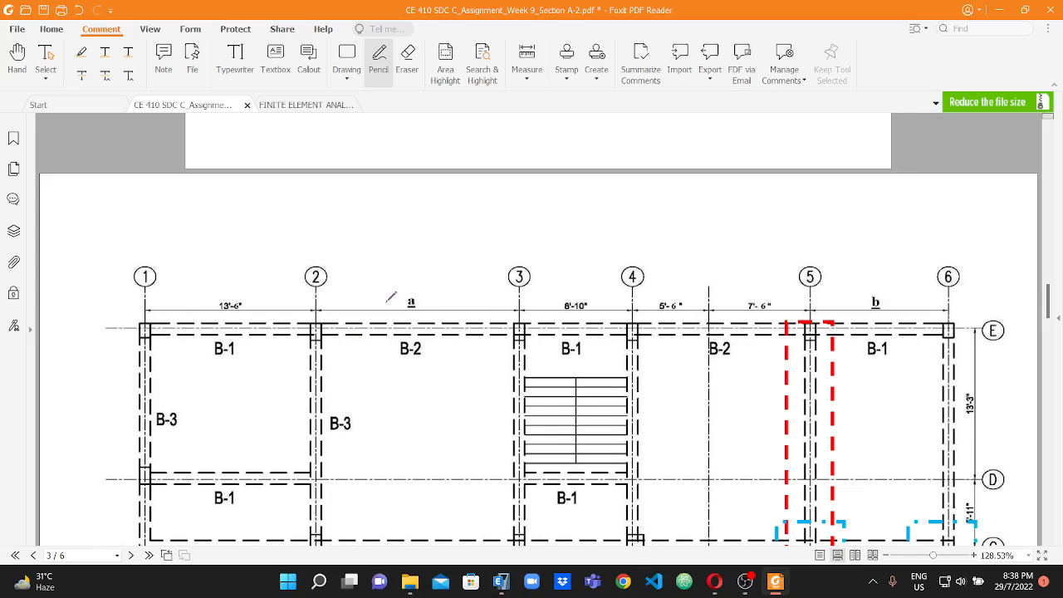
scroll(449, 372, down, 10)
scroll(448, 372, down, 20)
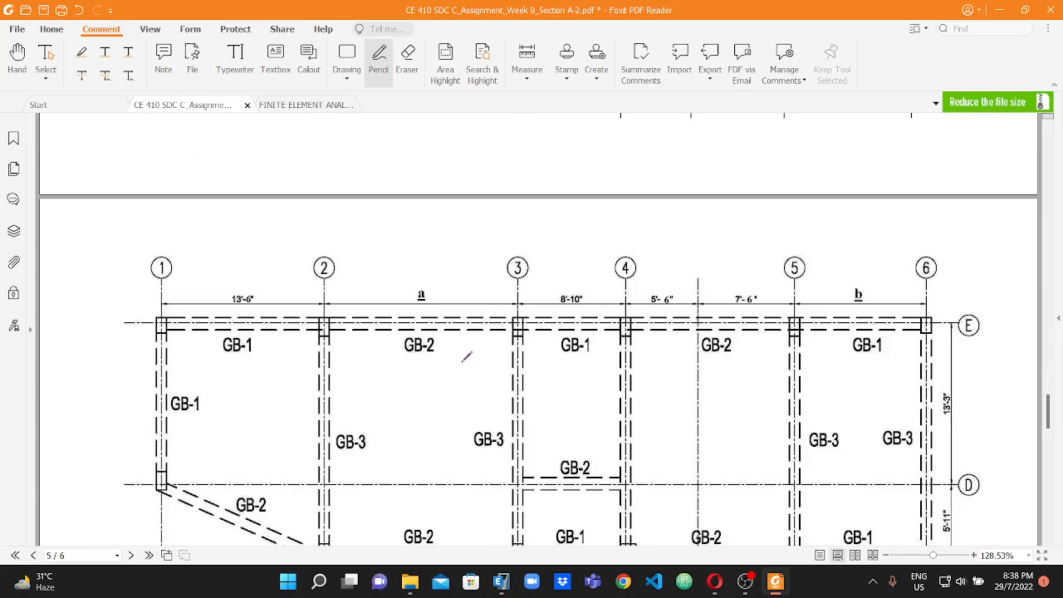
scroll(468, 379, down, 3)
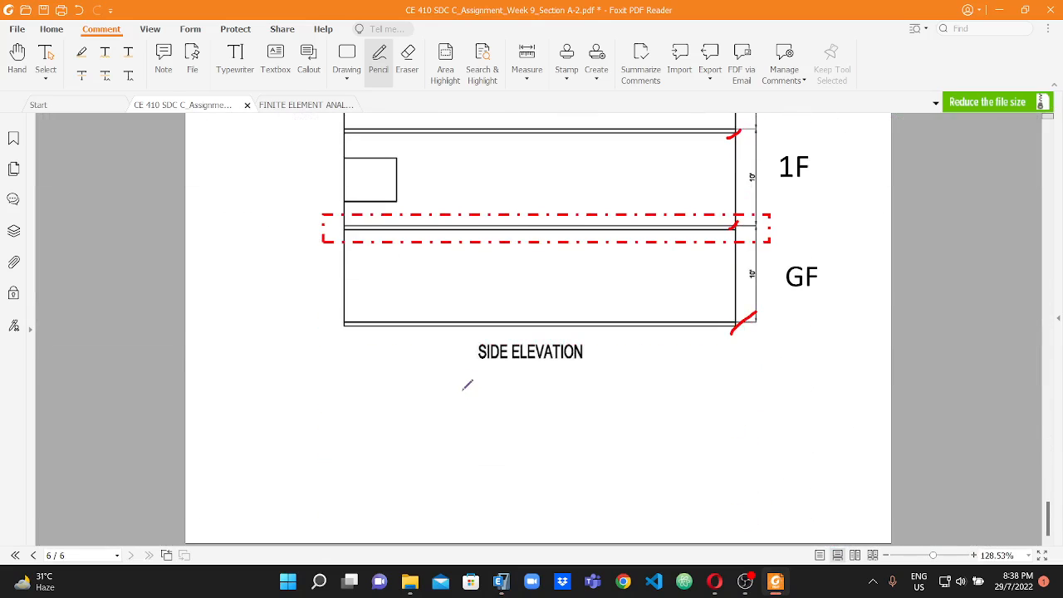
scroll(858, 294, up, 1)
drag(1048, 508, 1028, 272)
scroll(598, 322, up, 10)
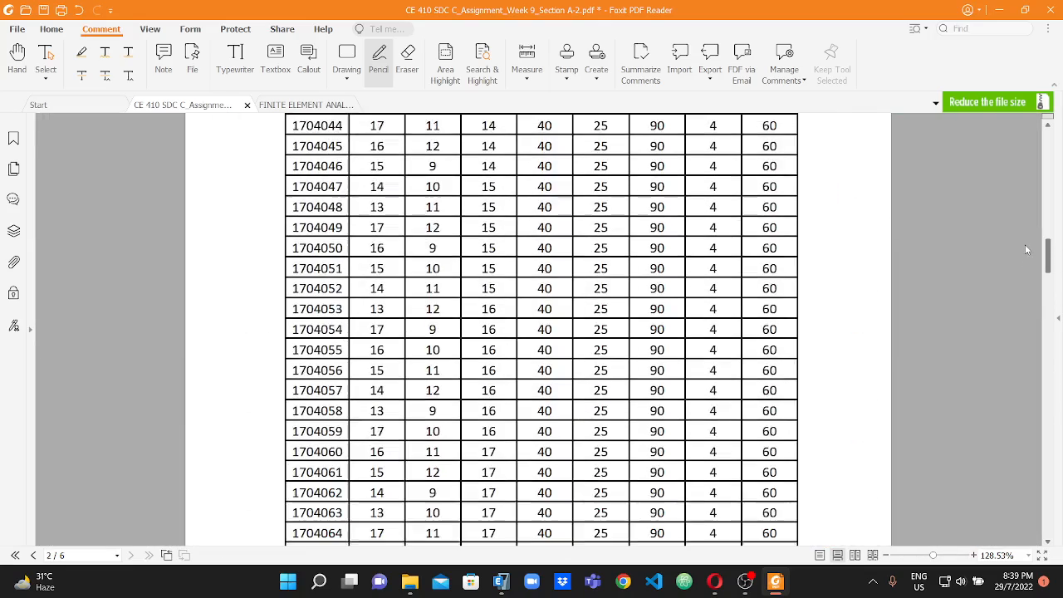
scroll(445, 220, up, 3)
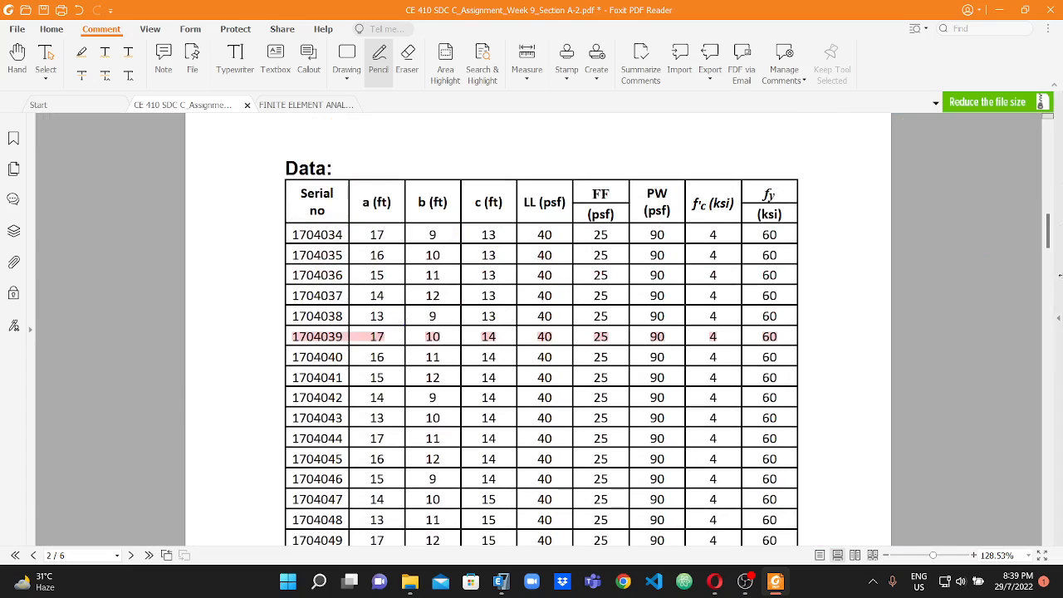
click(498, 587)
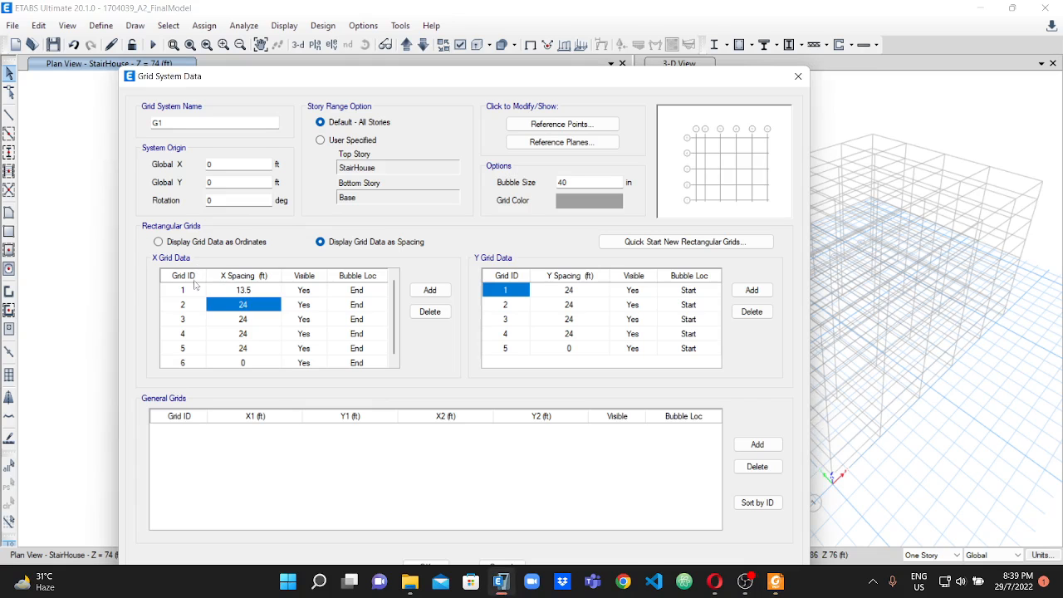
text(17)
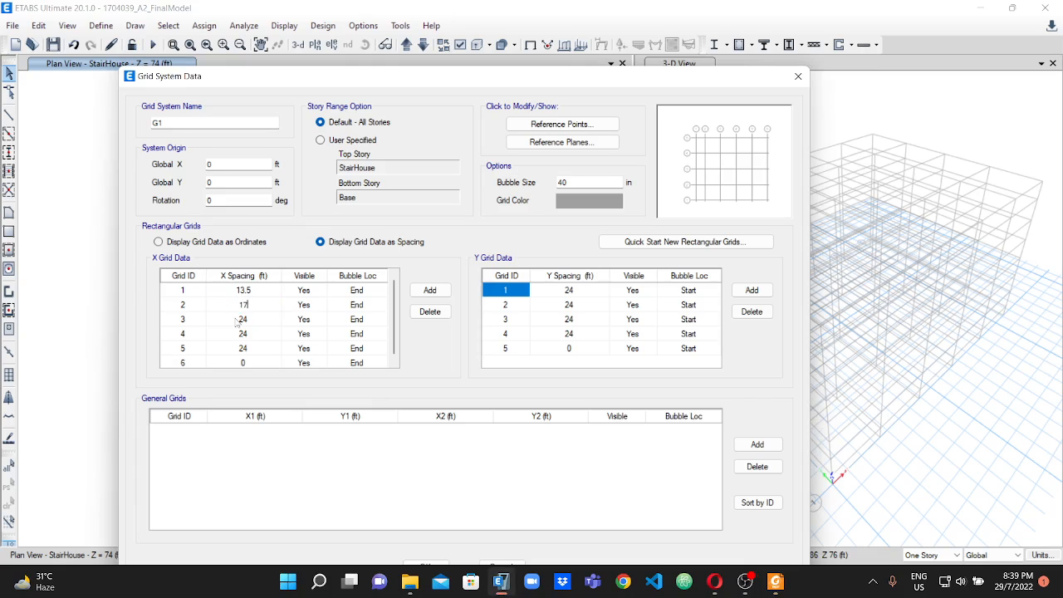
key(Return)
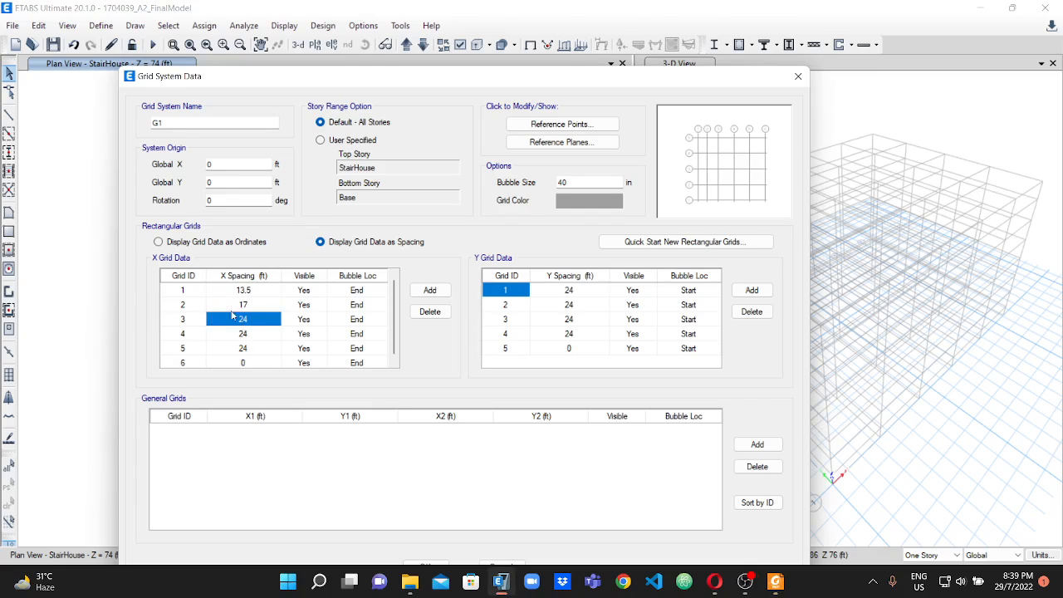
In the PDF's beam layout plan, handwrite 17 above dimension a between grids 2 and 3.
click(776, 581)
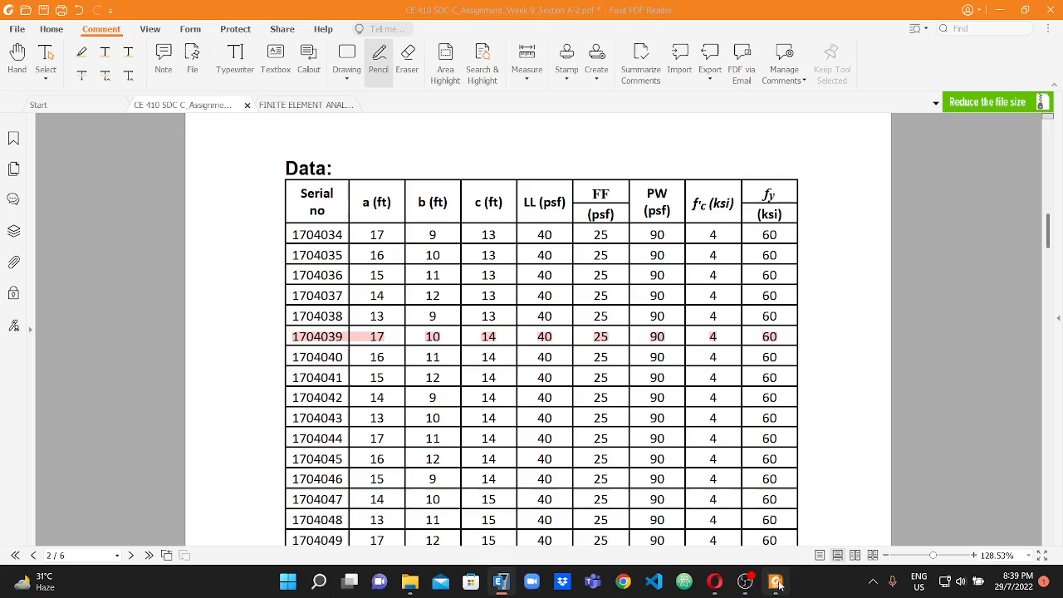
scroll(490, 273, down, 3)
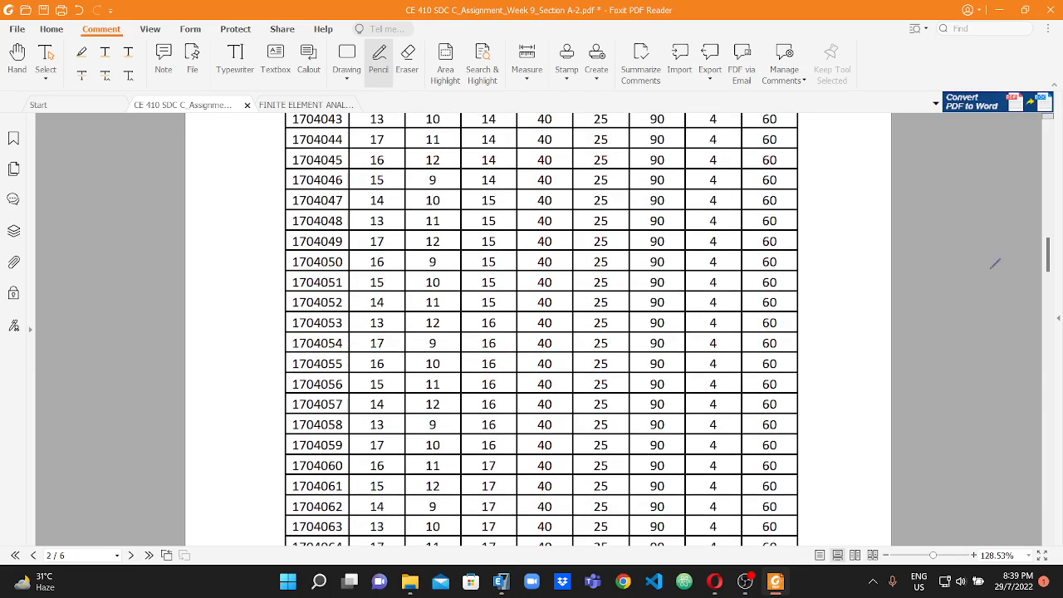
drag(1049, 266, 1050, 335)
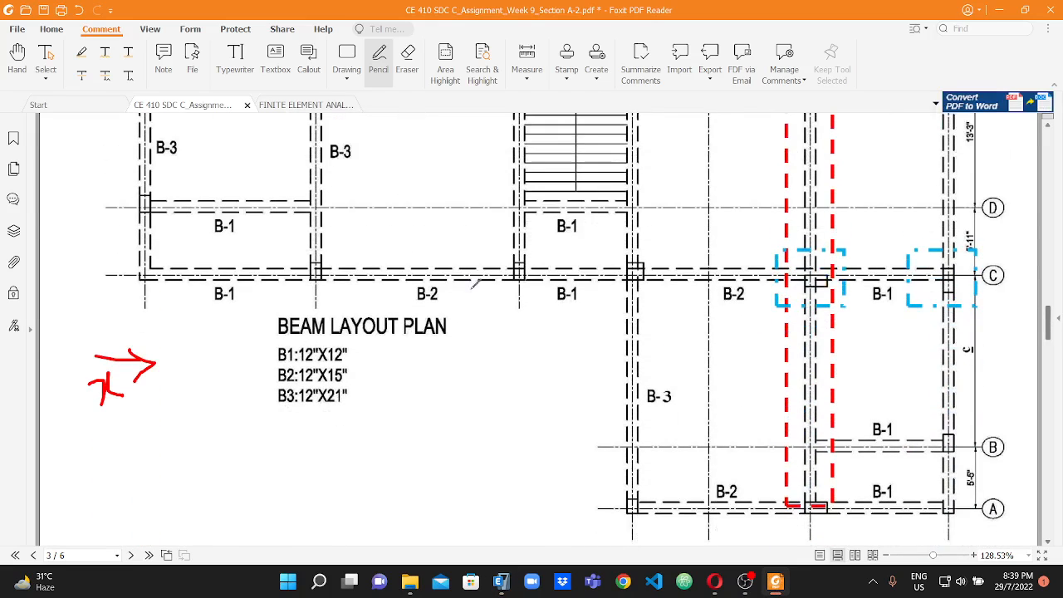
scroll(367, 257, up, 5)
drag(402, 214, 421, 204)
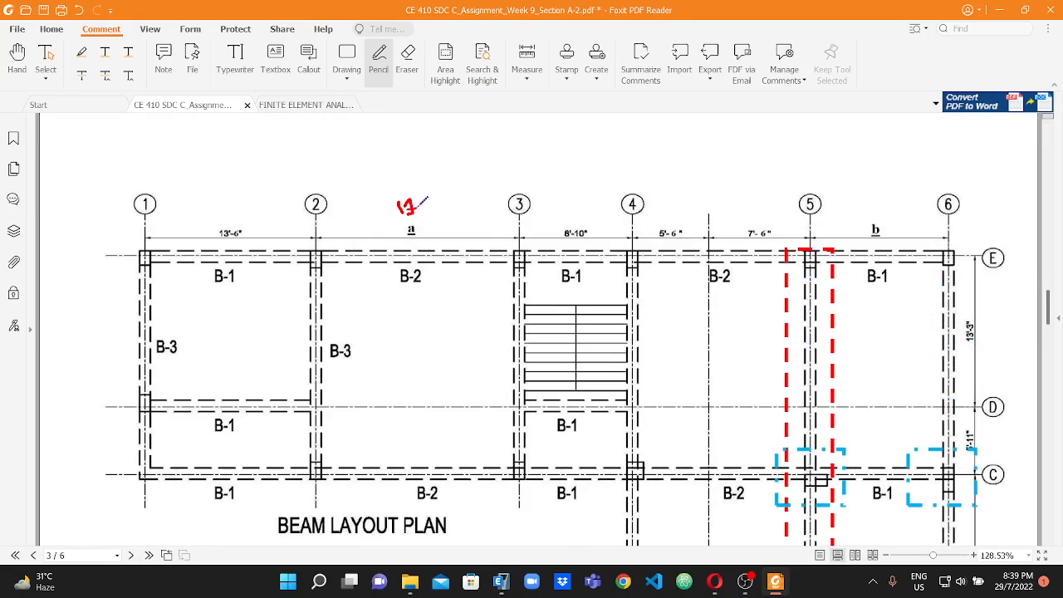
Check dimension b in the highlighted row of the data table and handwrite 10 above b between grids 5 and 6 on the plan.
scroll(424, 202, up, 10)
scroll(440, 199, up, 3)
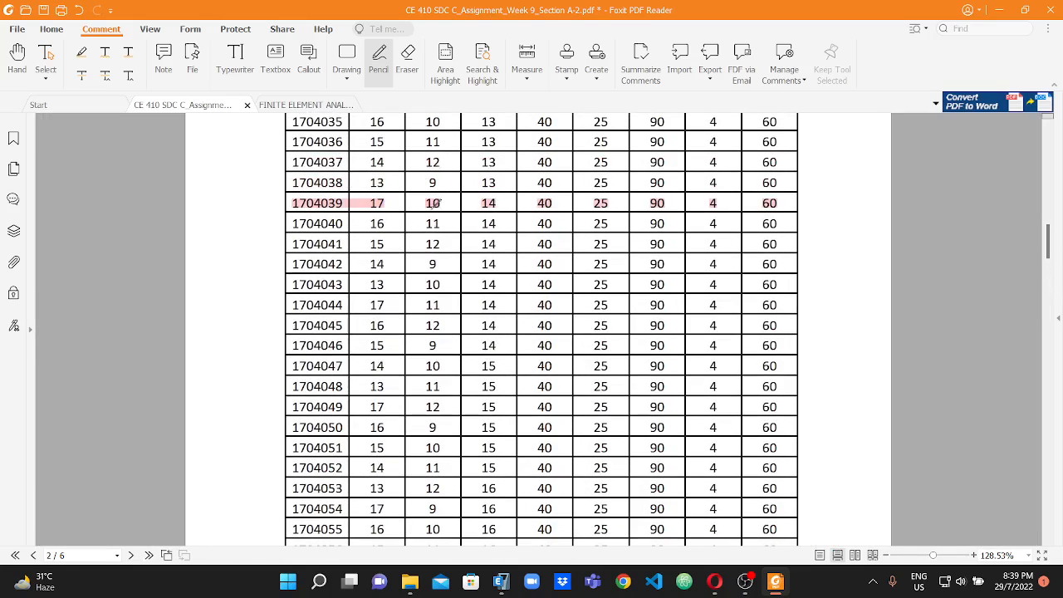
scroll(446, 203, up, 3)
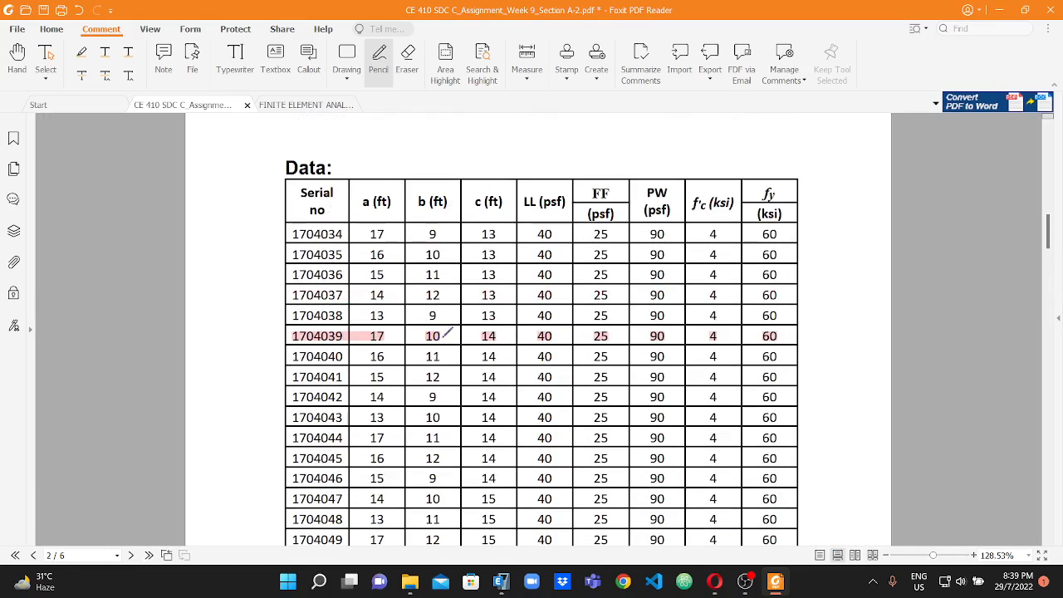
scroll(612, 304, down, 18)
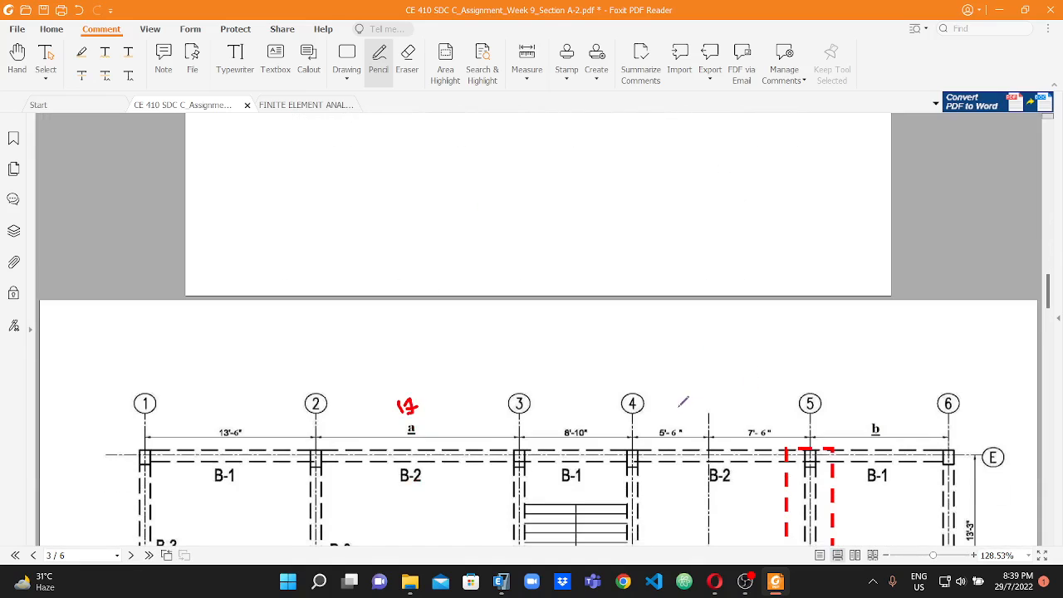
scroll(750, 387, down, 4)
scroll(768, 375, down, 2)
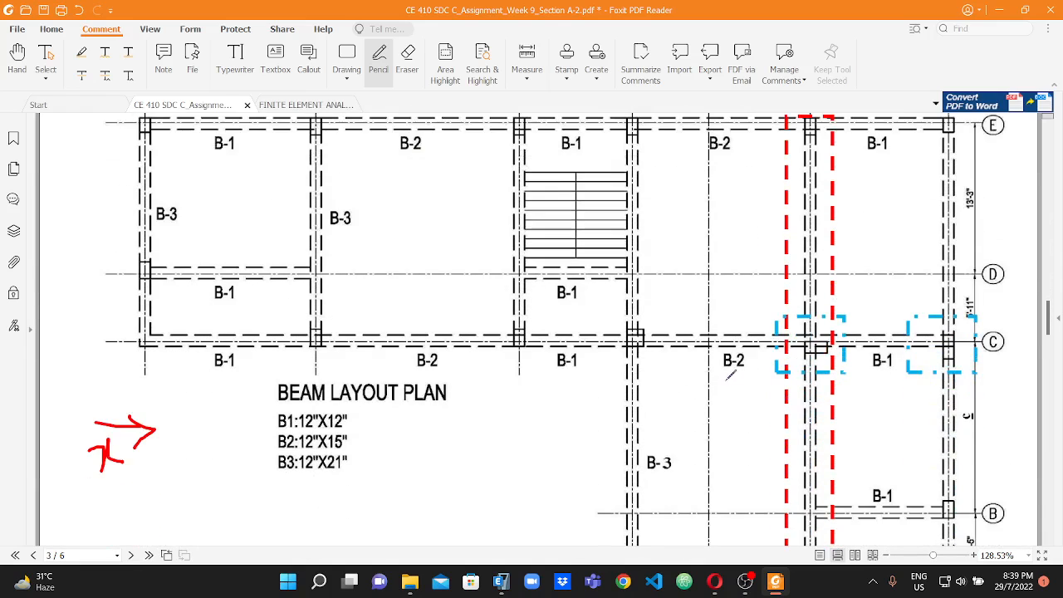
scroll(900, 316, up, 2)
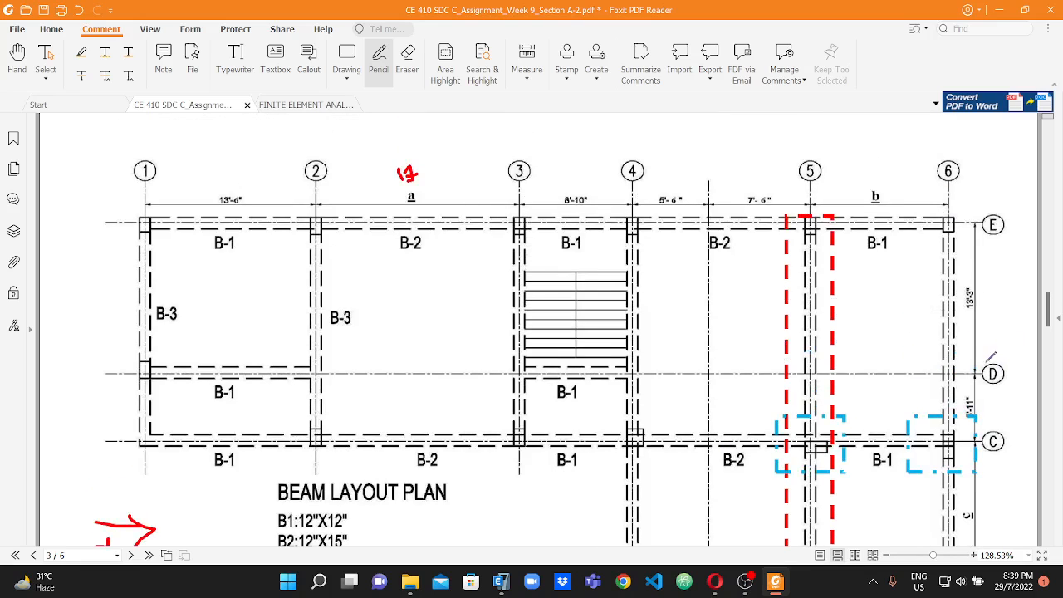
mouse_move(869, 153)
mouse_down()
mouse_move(872, 180)
mouse_move(894, 155)
mouse_up()
Handwrite 14 beside dimension c between grids B and C on the beam layout plan.
scroll(832, 273, down, 4)
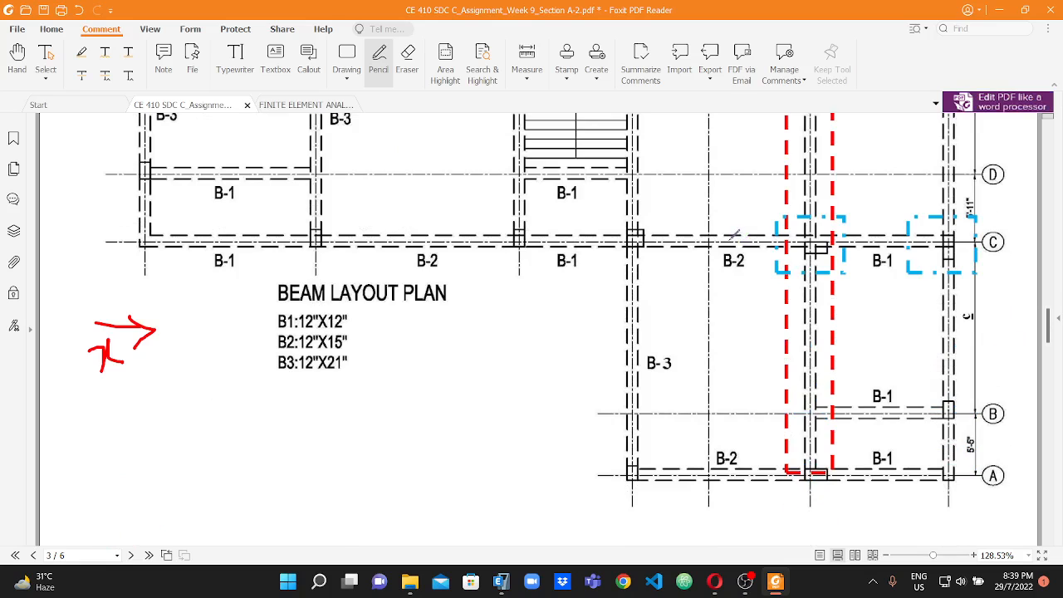
mouse_move(989, 297)
mouse_down()
mouse_move(988, 332)
mouse_move(1028, 308)
mouse_up()
drag(1020, 288, 1018, 335)
Check the bay between grids 3 and 4 on the plan, and in ETABS set the X spacing of grid 3 to 8'10.
scroll(811, 306, up, 6)
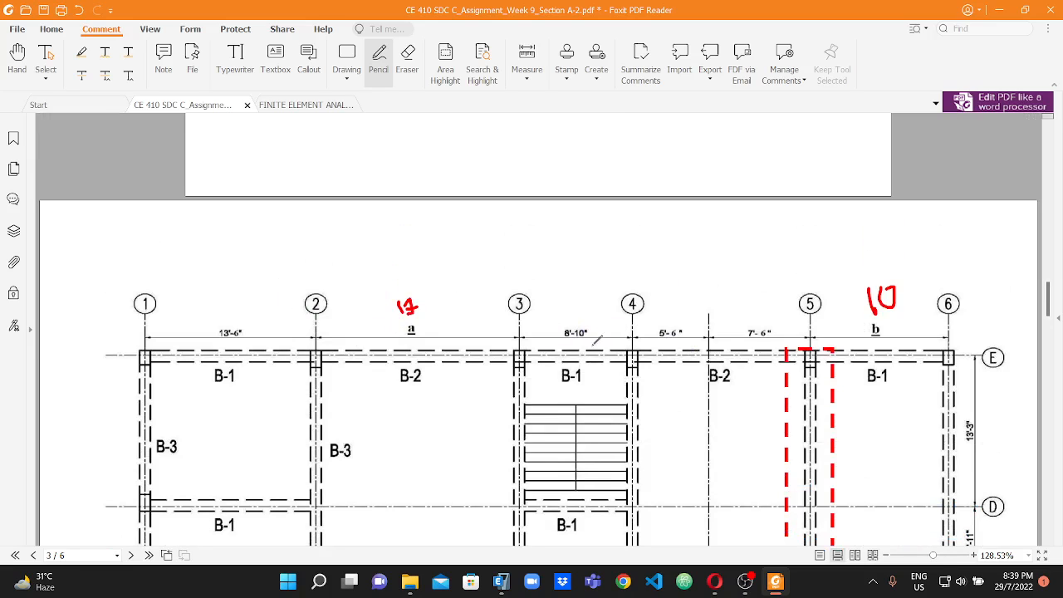
click(501, 581)
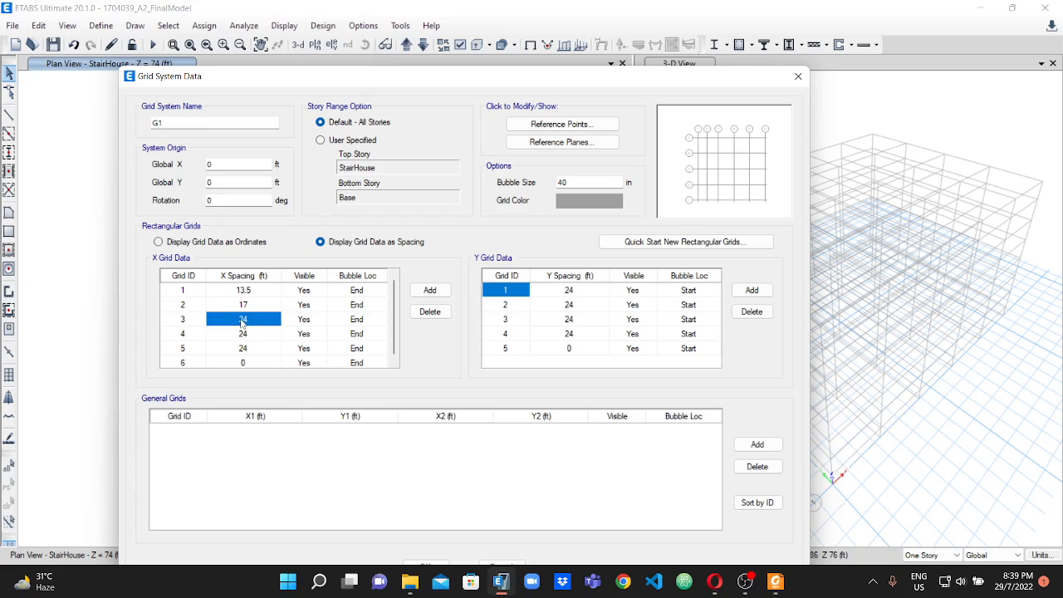
click(243, 320)
text(8'10)
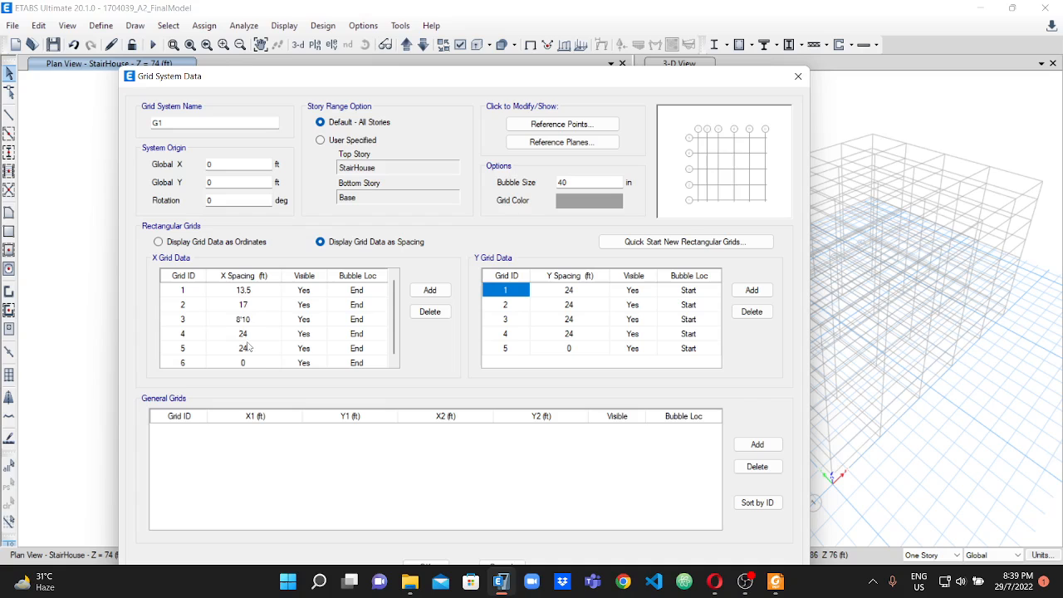
key(Return)
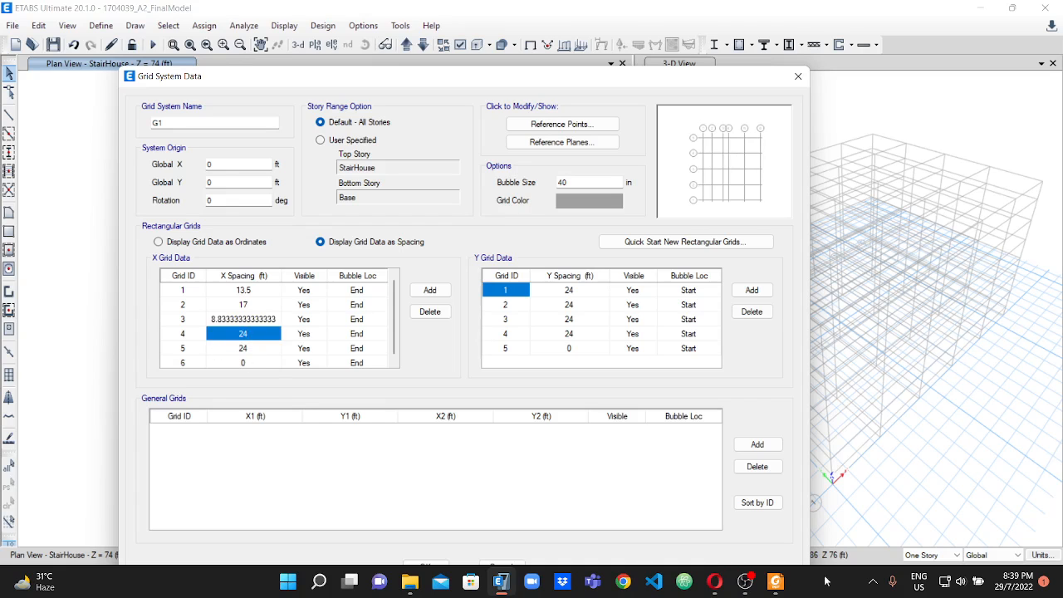
Check the bay between grids 4 and 5 on the PDF plan, and in ETABS set the X spacing of grid 4 to 13 ft.
click(774, 581)
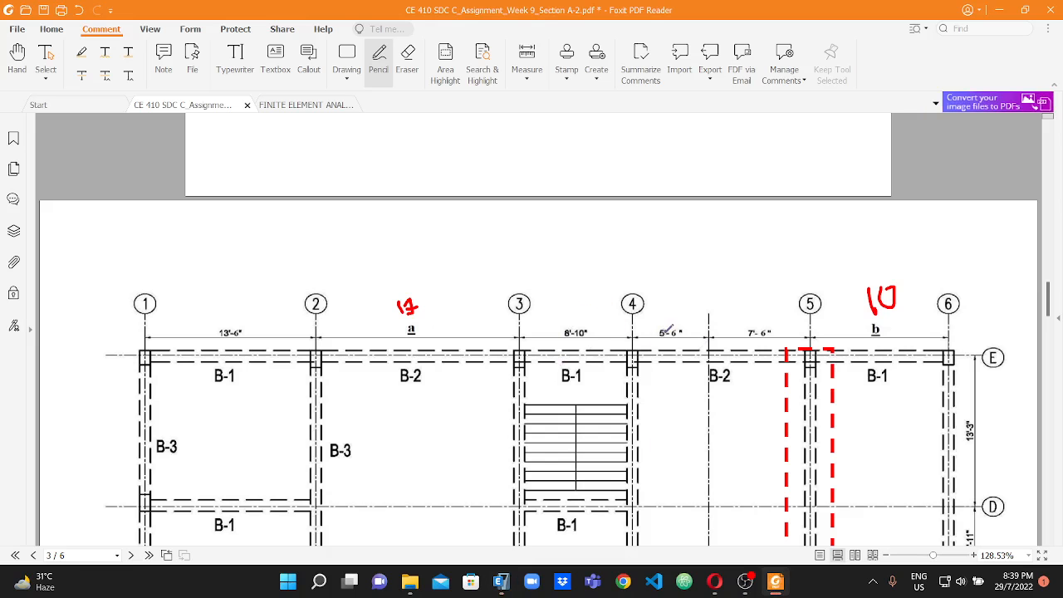
scroll(719, 325, down, 1)
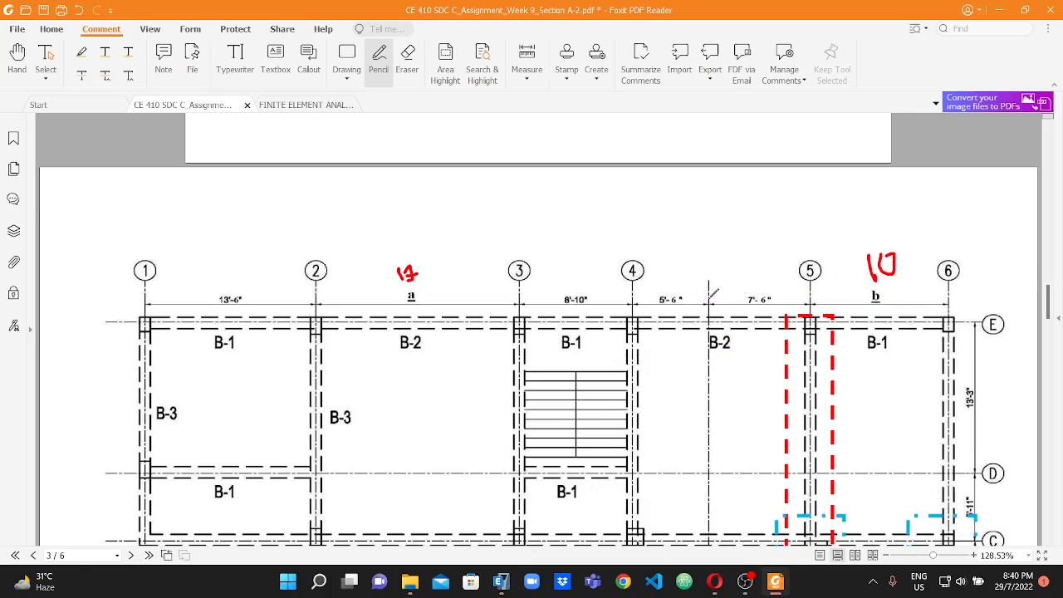
click(501, 582)
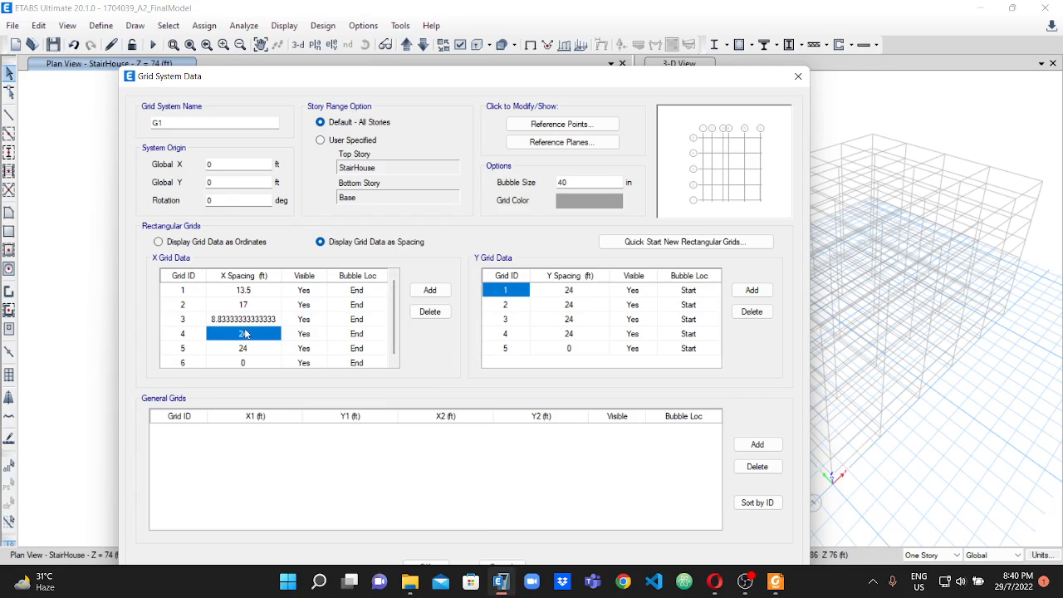
click(244, 333)
text(13)
click(247, 350)
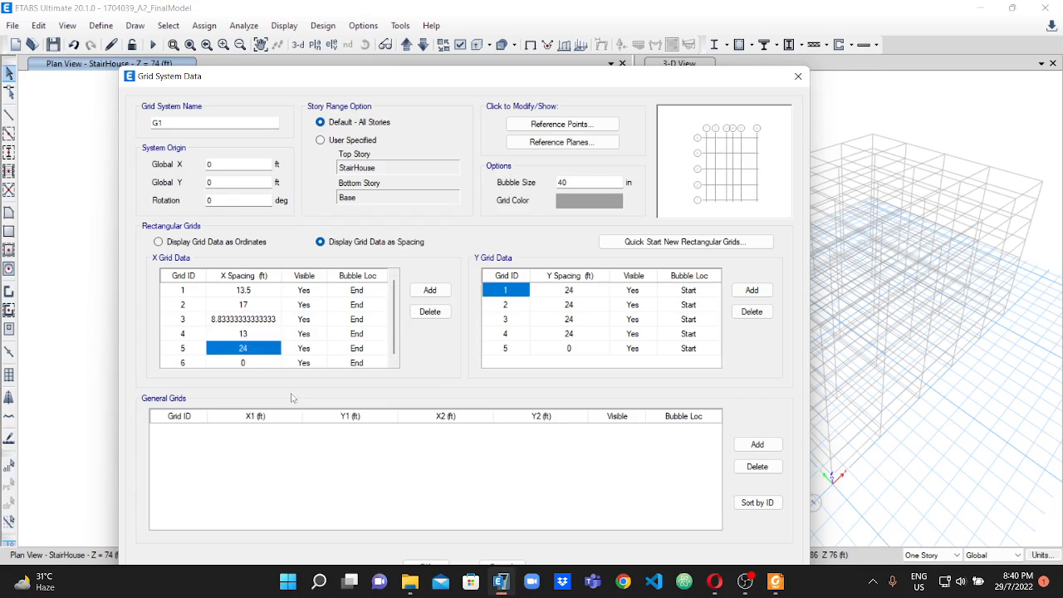
Check dimension b on the PDF plan, and in ETABS set the X spacing of grid 5 to 10 ft.
click(775, 581)
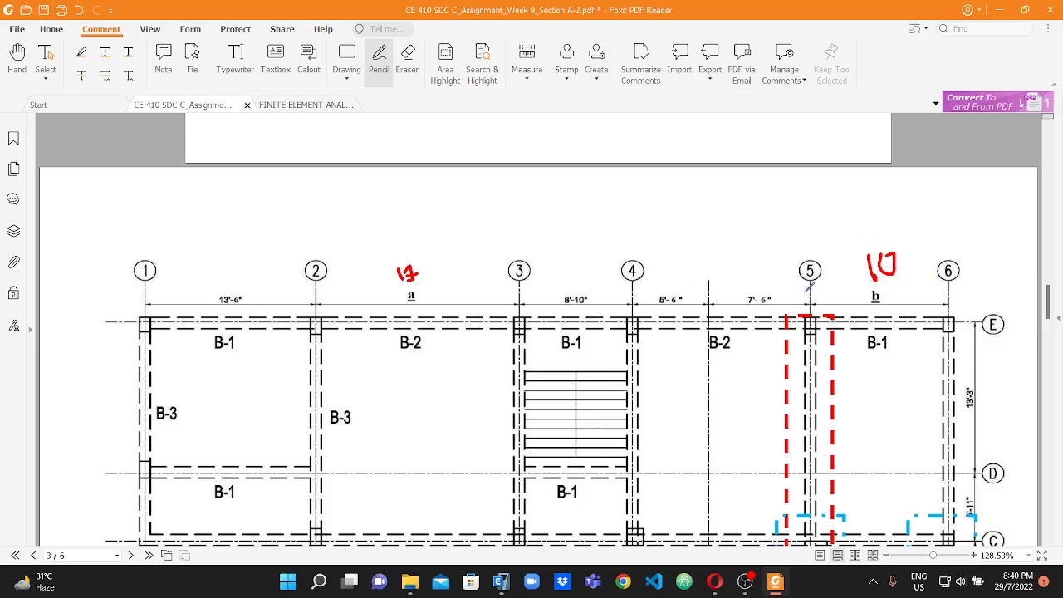
click(501, 582)
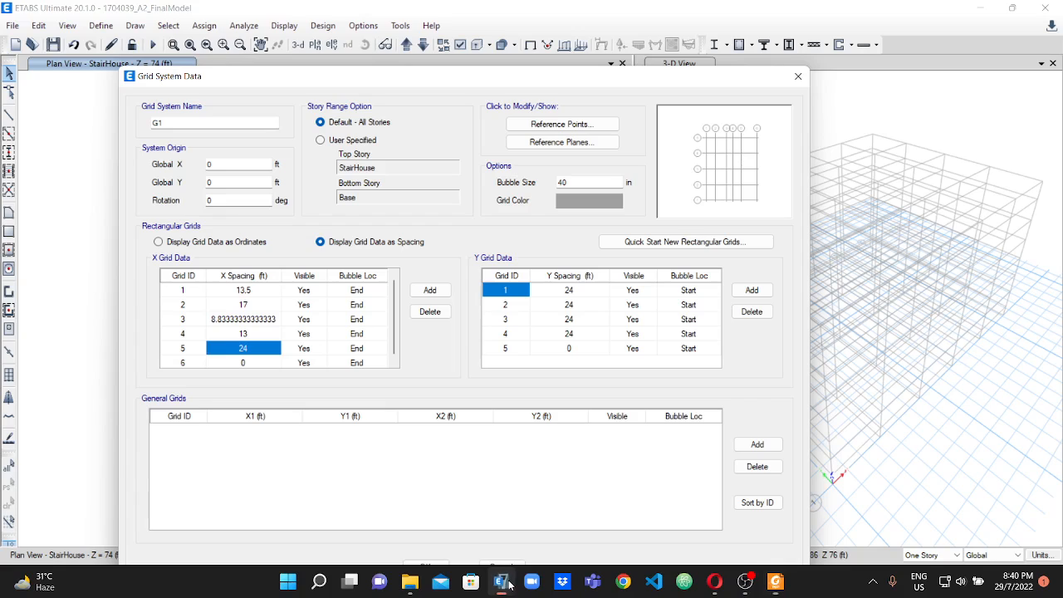
text(10)
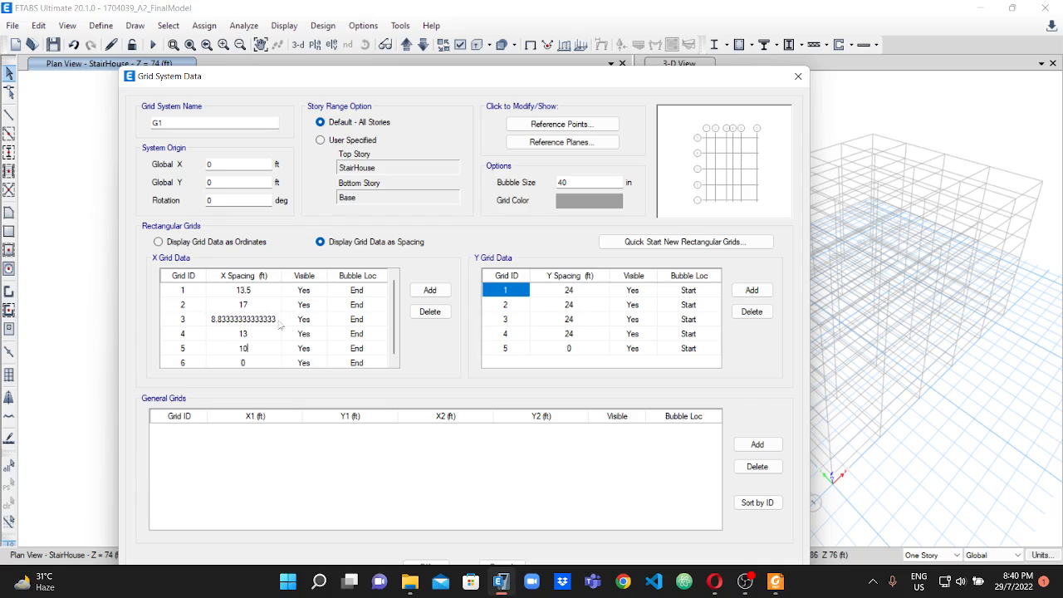
Check the lettered grid order on the PDF's beam layout plan, and in ETABS relabel Y grid line 1 as A.
click(512, 292)
click(512, 292)
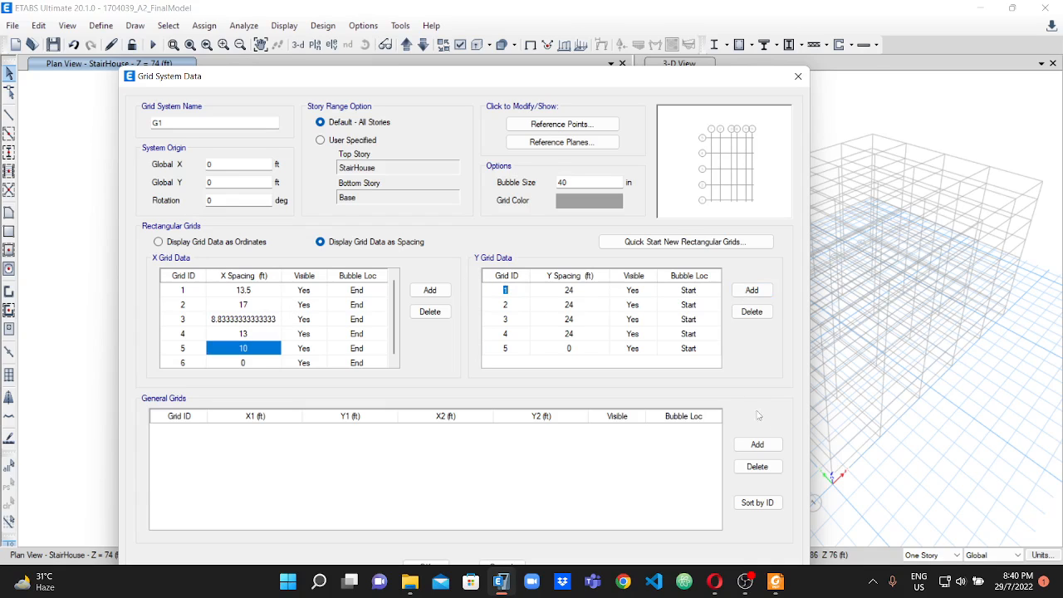
click(774, 581)
scroll(947, 450, down, 5)
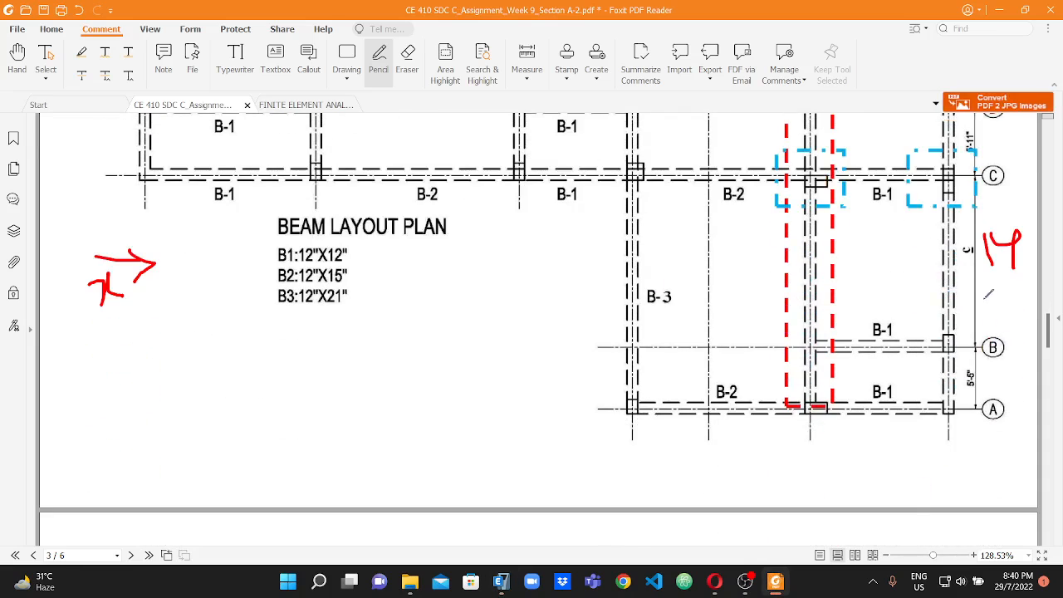
scroll(992, 320, up, 4)
scroll(1004, 249, up, 2)
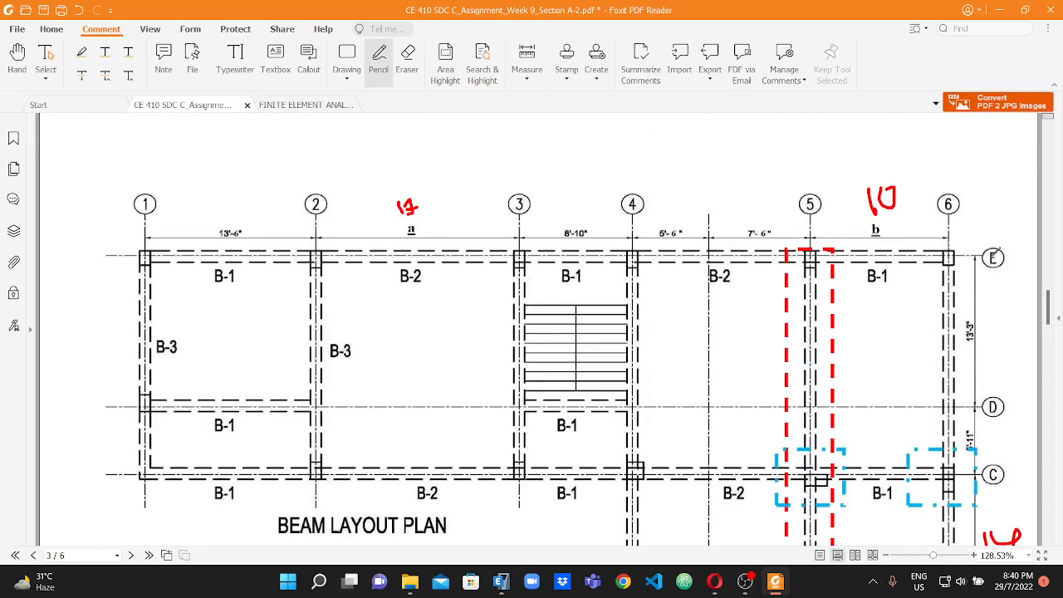
scroll(999, 249, down, 5)
scroll(994, 253, down, 3)
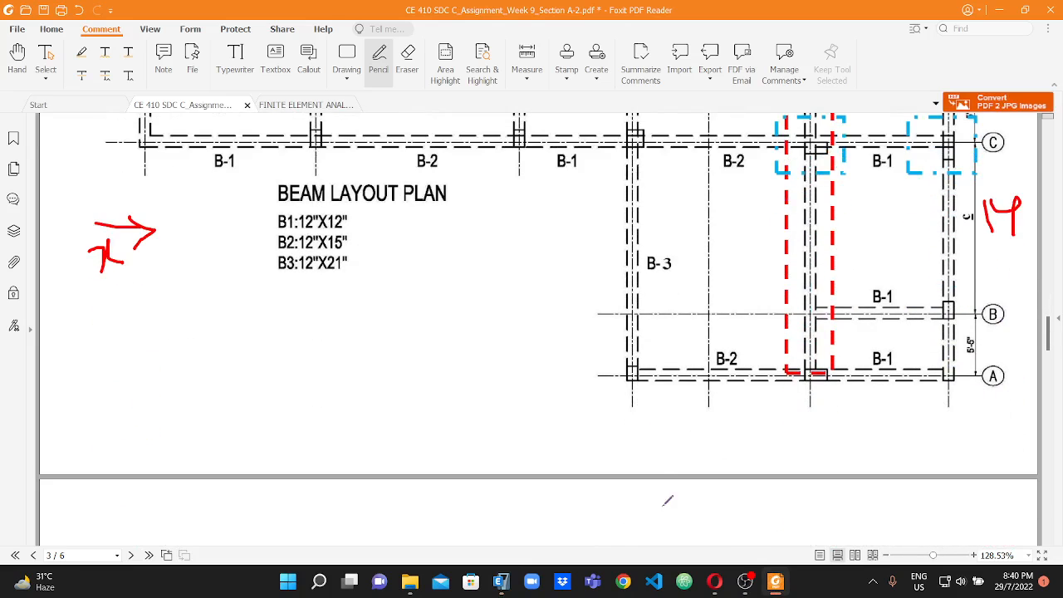
click(502, 581)
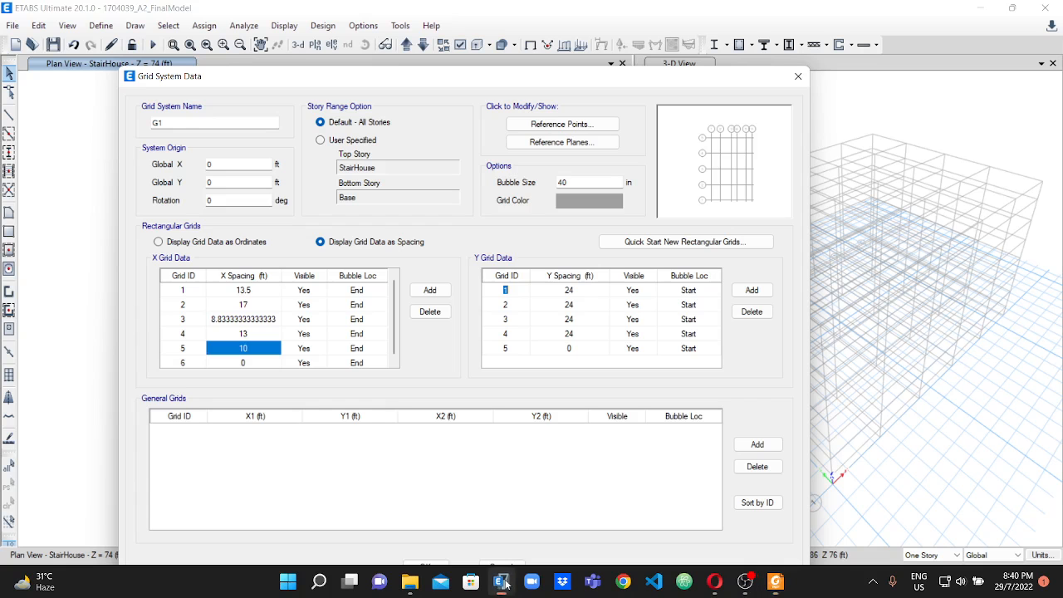
click(504, 305)
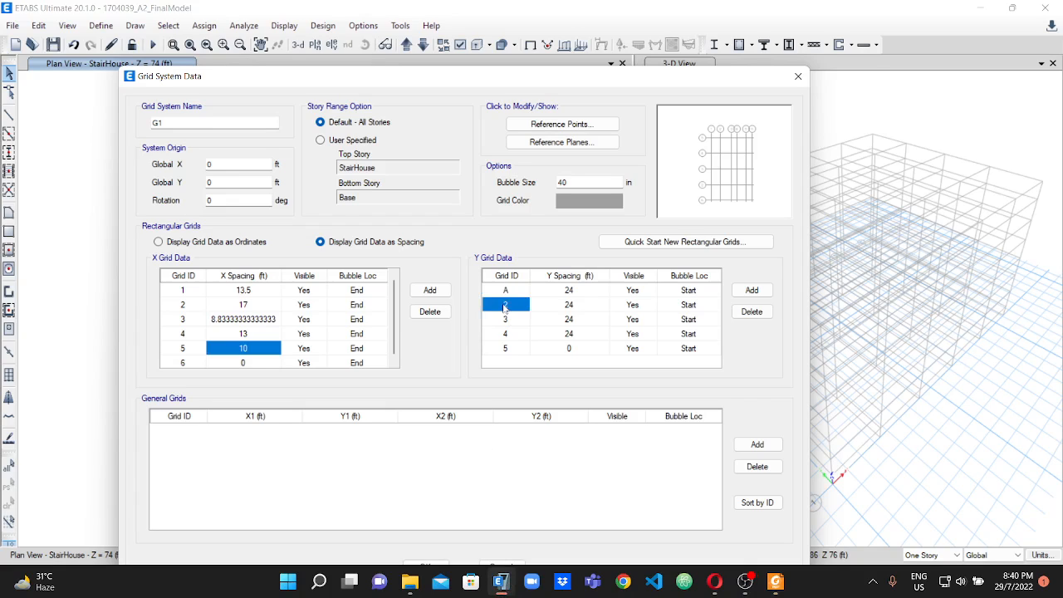
Relabel Y grid lines 2, 3, 4 and 5 as B, C, D and E.
text(B)
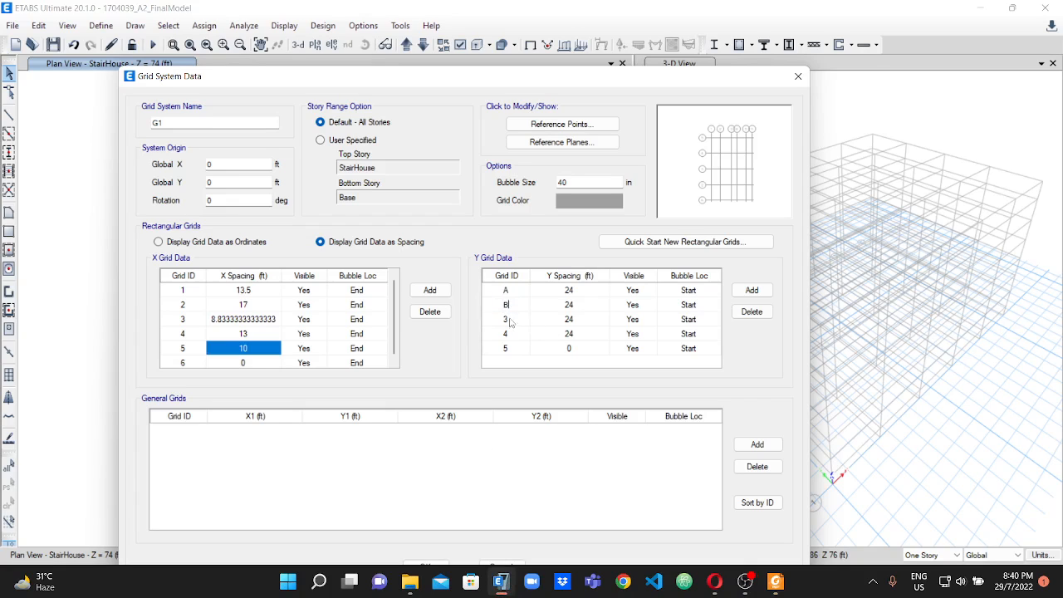
click(508, 320)
text(C)
click(515, 335)
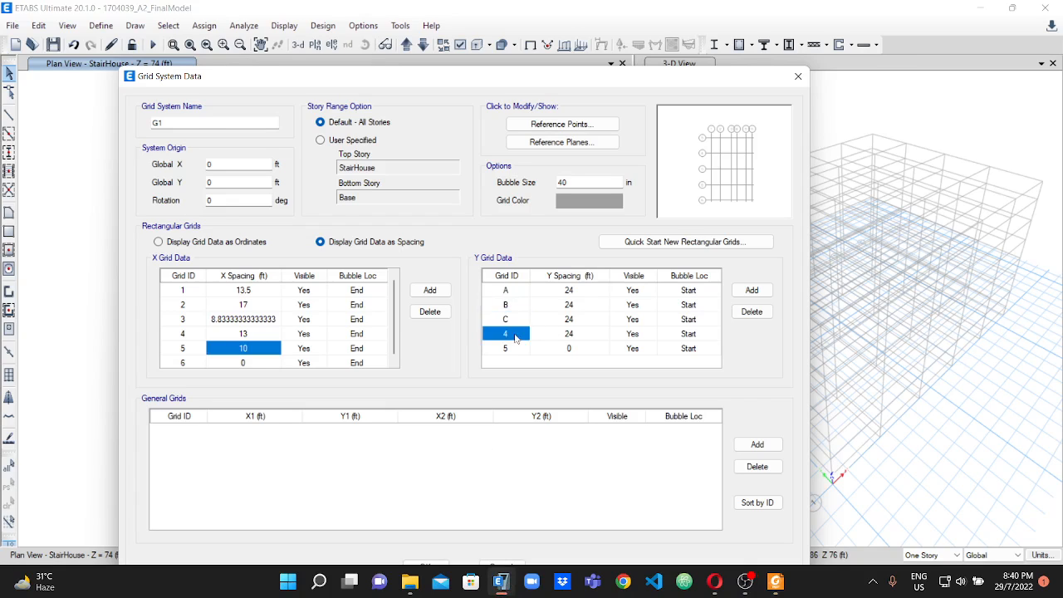
text(D)
click(508, 348)
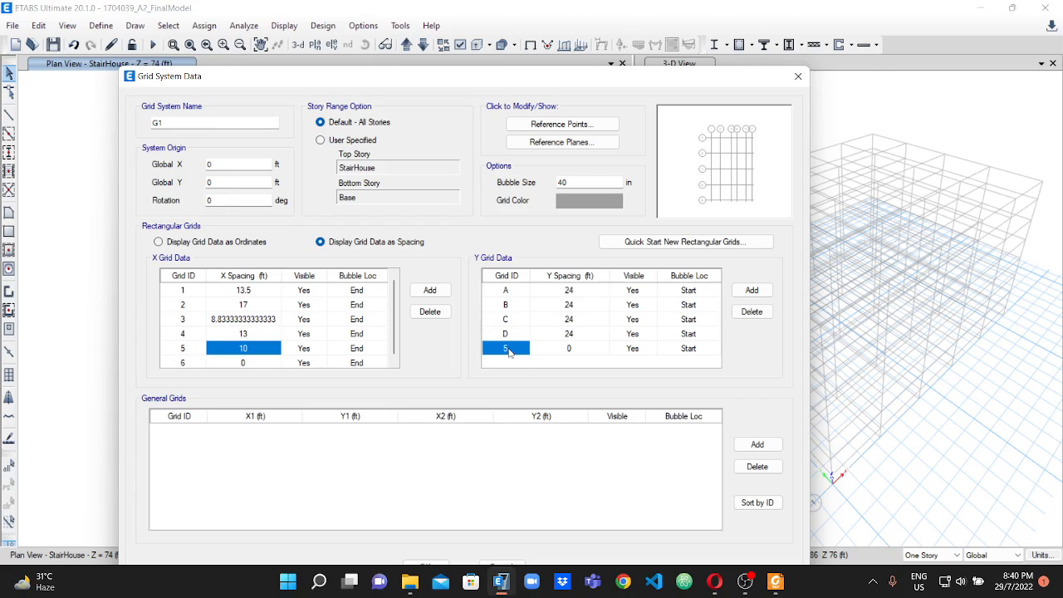
text(E)
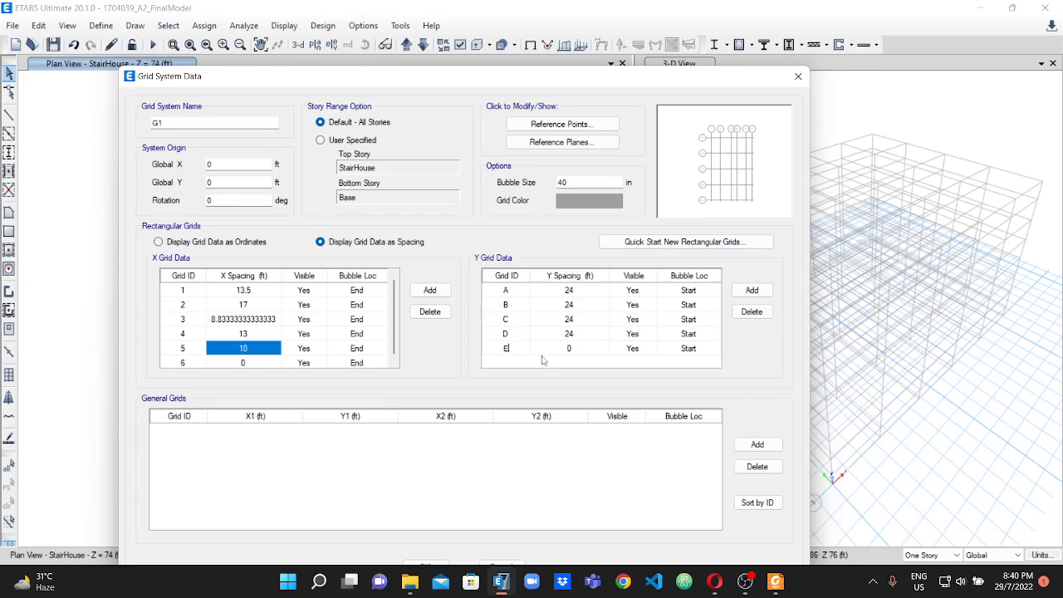
Check the bay between grids A and B on the PDF plan, and in ETABS set the Y spacing of grid A to 5'5.
click(569, 296)
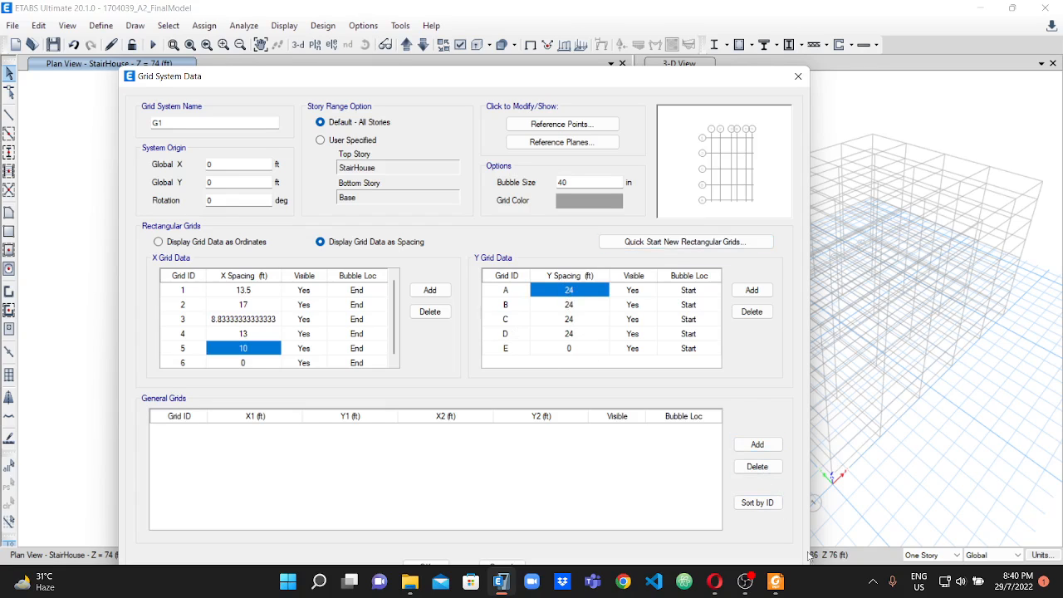
click(774, 582)
scroll(951, 401, up, 1)
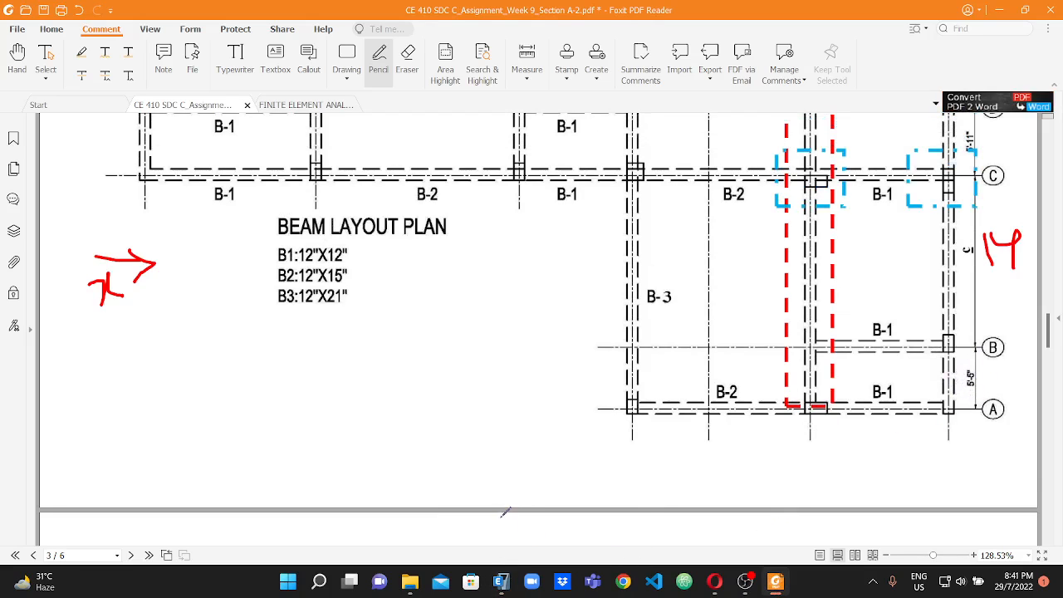
click(501, 582)
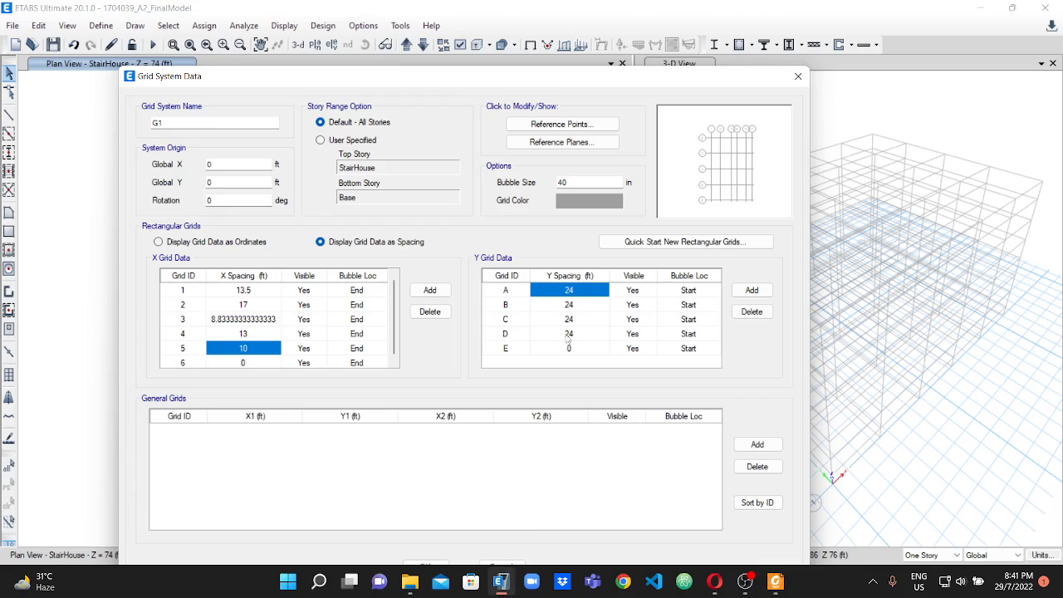
text(5.5)
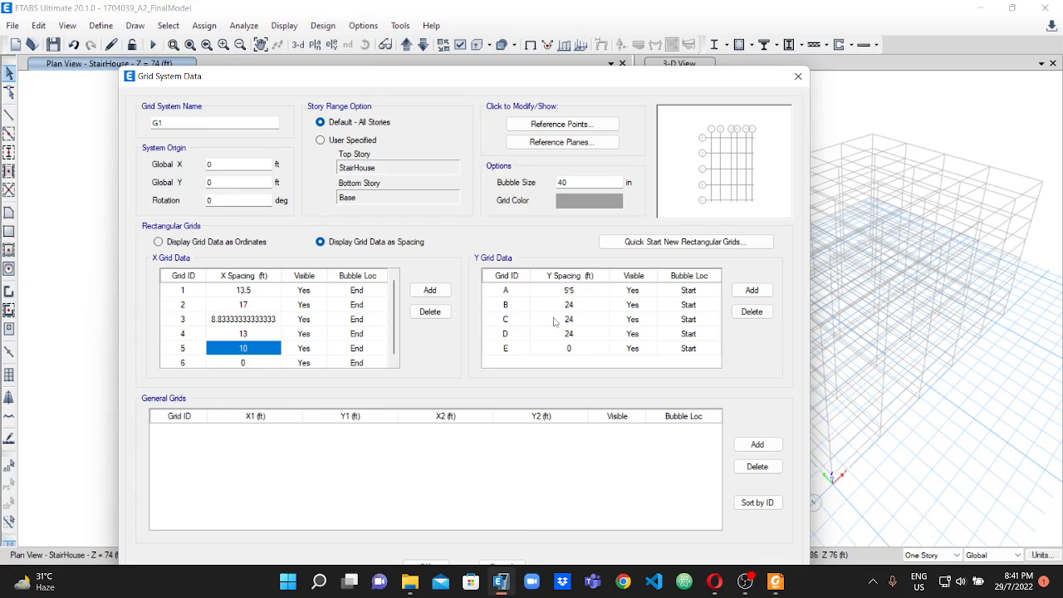
Check dimension c on the PDF plan, and in ETABS set the Y spacing of grid B to 14 ft.
click(570, 307)
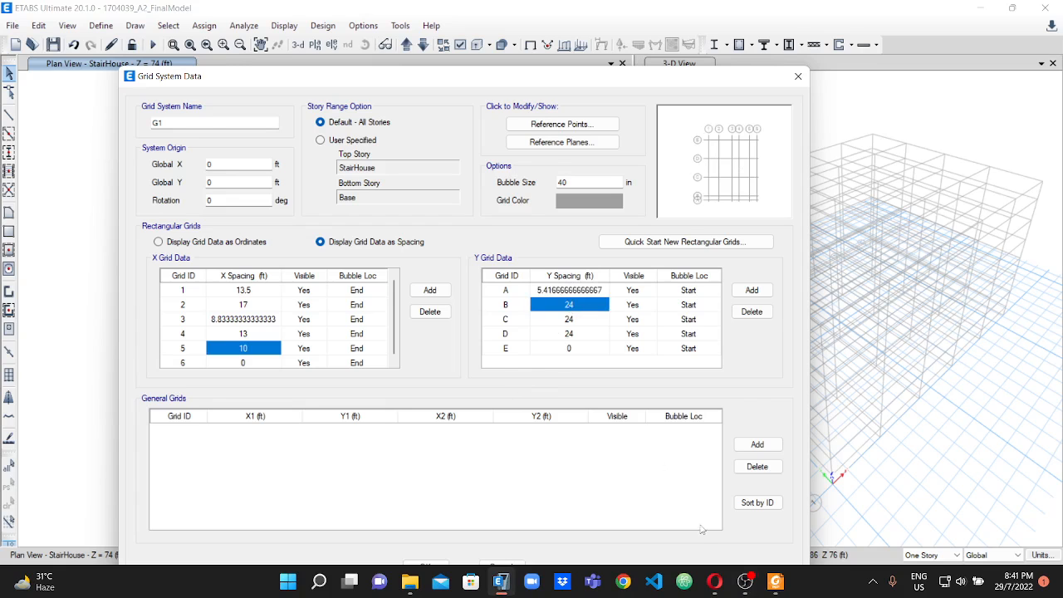
click(776, 581)
scroll(956, 306, up, 2)
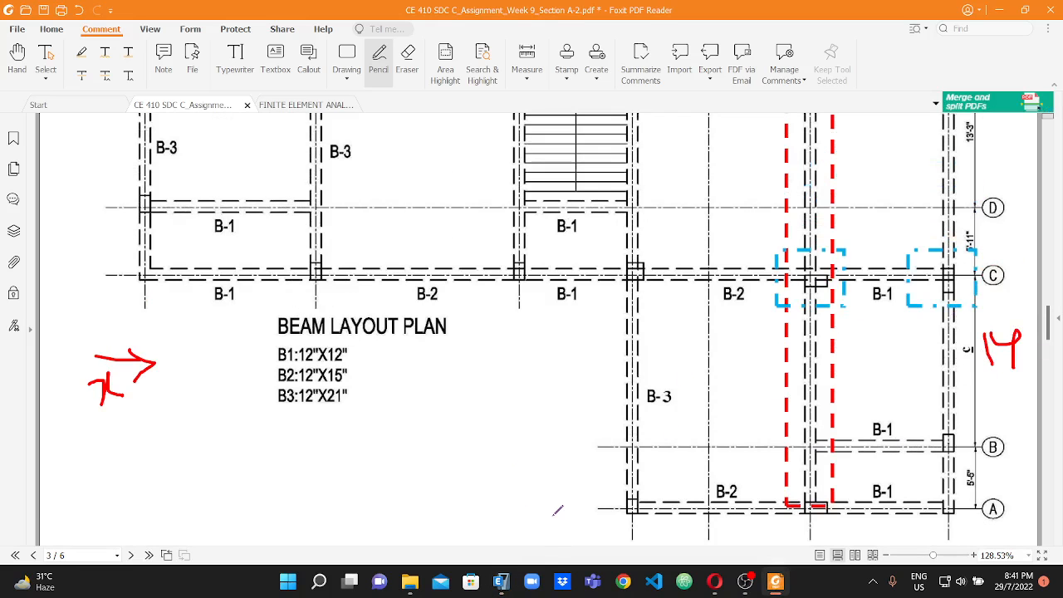
click(501, 582)
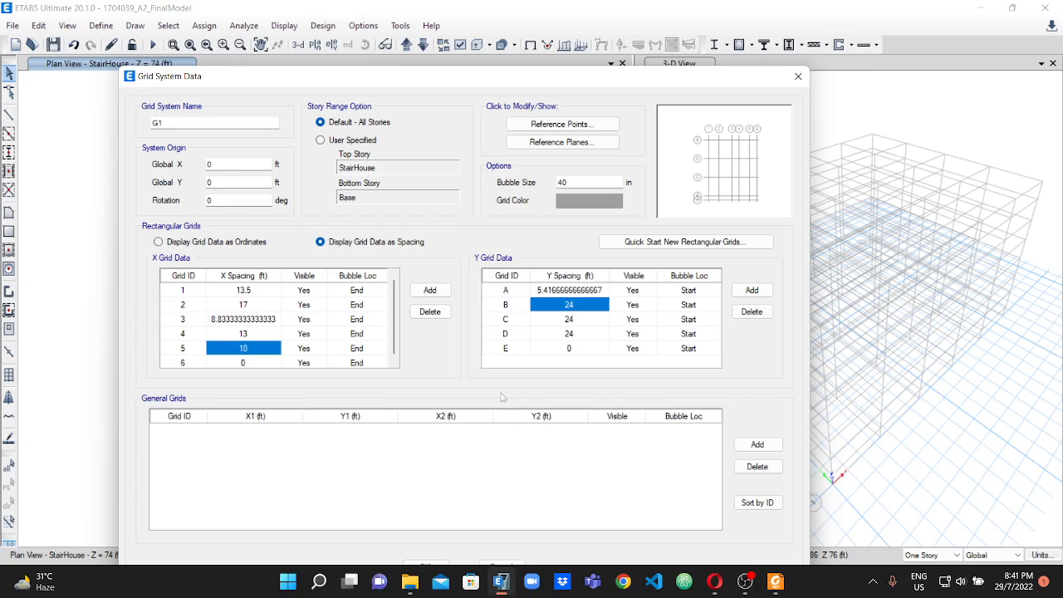
text(14)
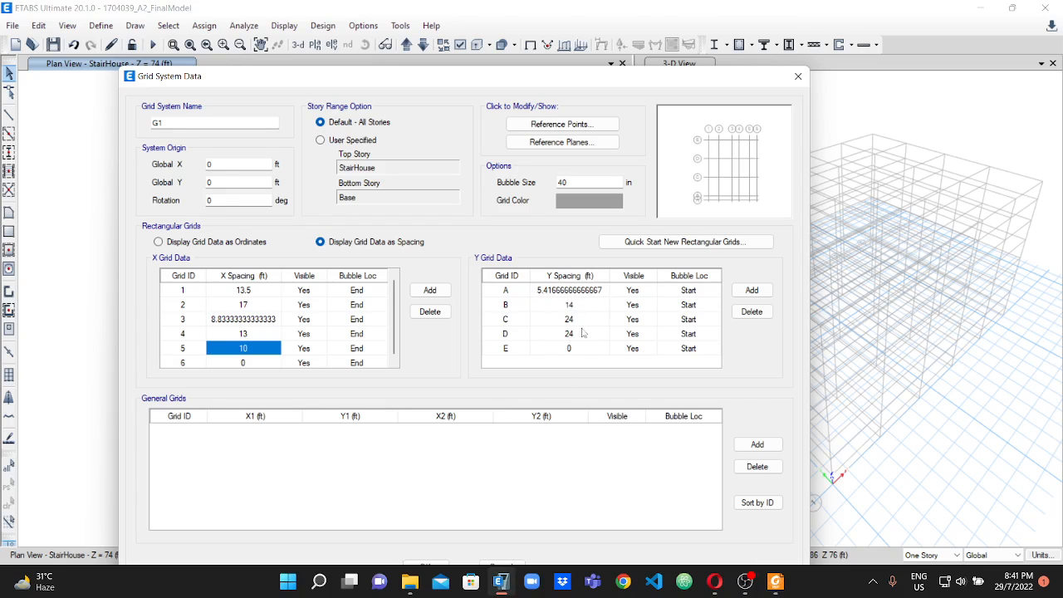
Check the bay between grids C and D on the PDF plan, and in ETABS set the Y spacing of grid C to 5'11.
click(581, 325)
click(775, 581)
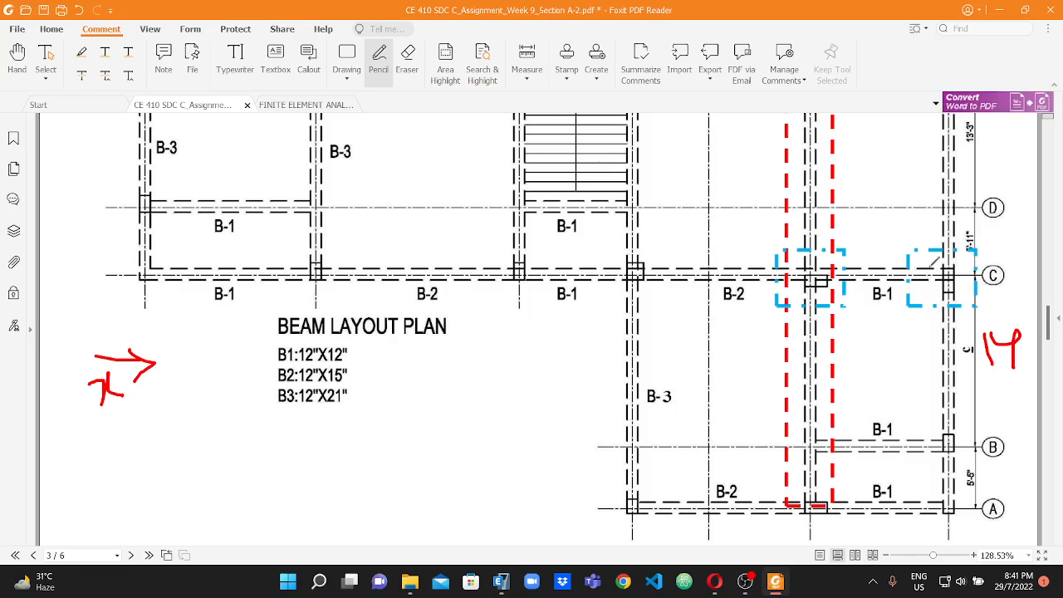
click(500, 581)
text(5)
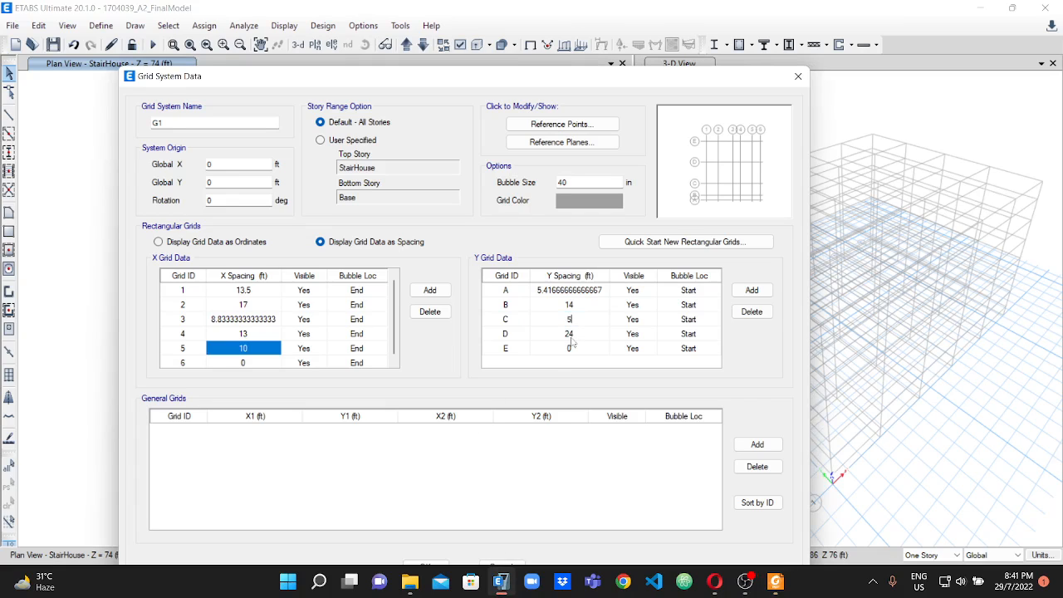
text('11)
key(Return)
Check the bay between grids D and E on the PDF plan, set grid D's Y spacing to 13'3 in ETABS, and apply the grid data.
click(776, 581)
scroll(991, 218, up, 3)
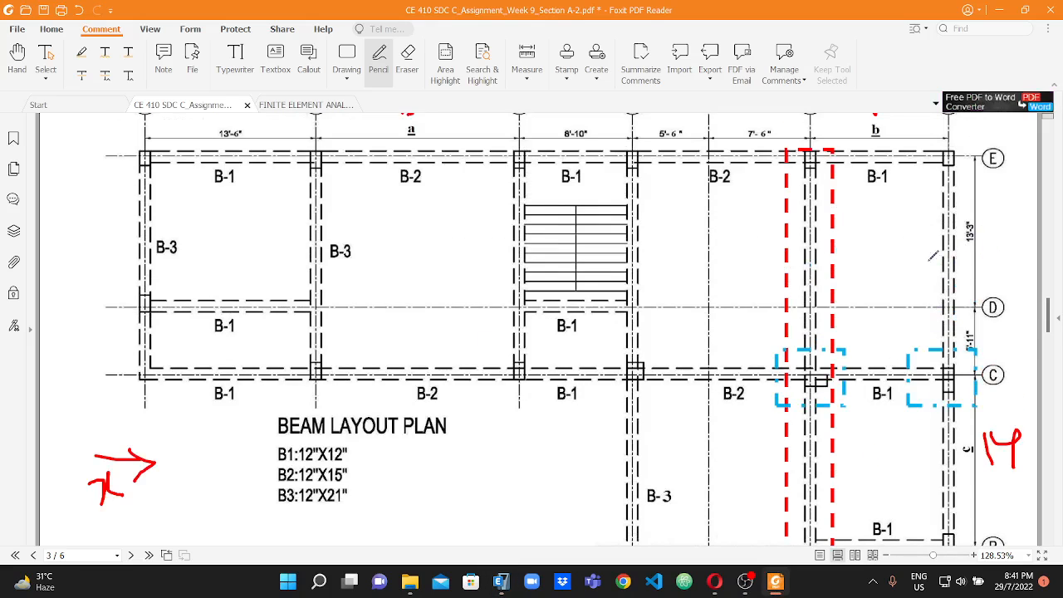
click(501, 582)
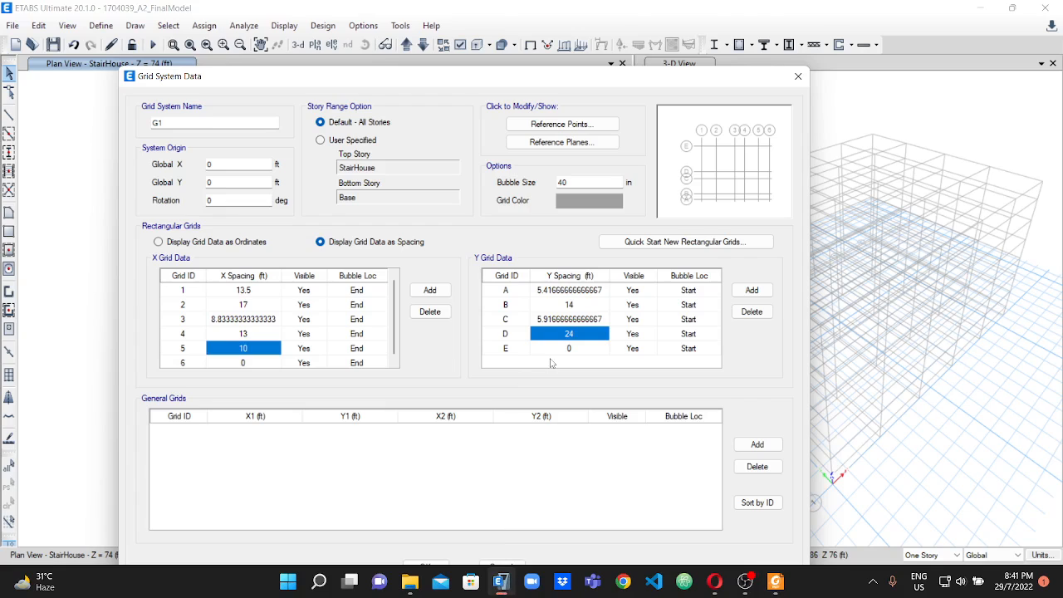
text(13'3)
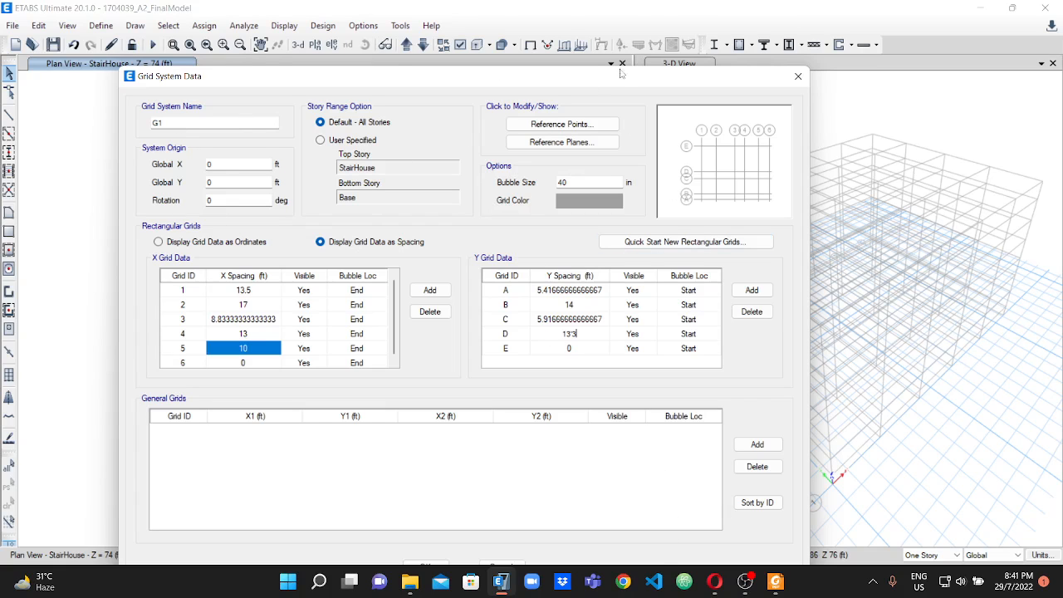
drag(618, 75, 629, 11)
click(436, 501)
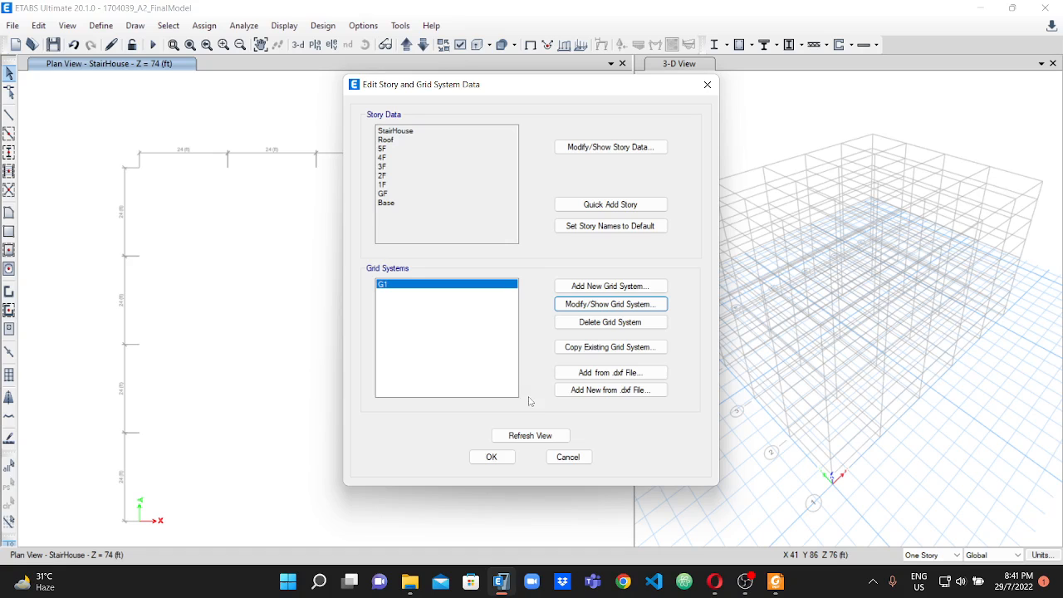
click(508, 457)
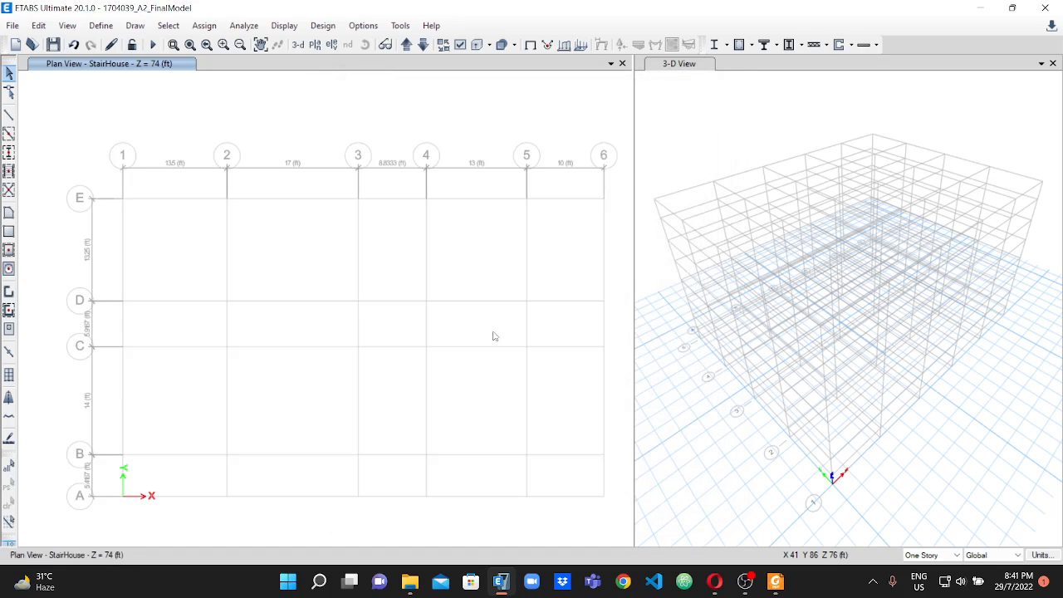
Inspect the updated grid layout in the 3-D view and the plan view.
scroll(846, 176, down, 3)
scroll(846, 176, up, 2)
scroll(813, 151, down, 1)
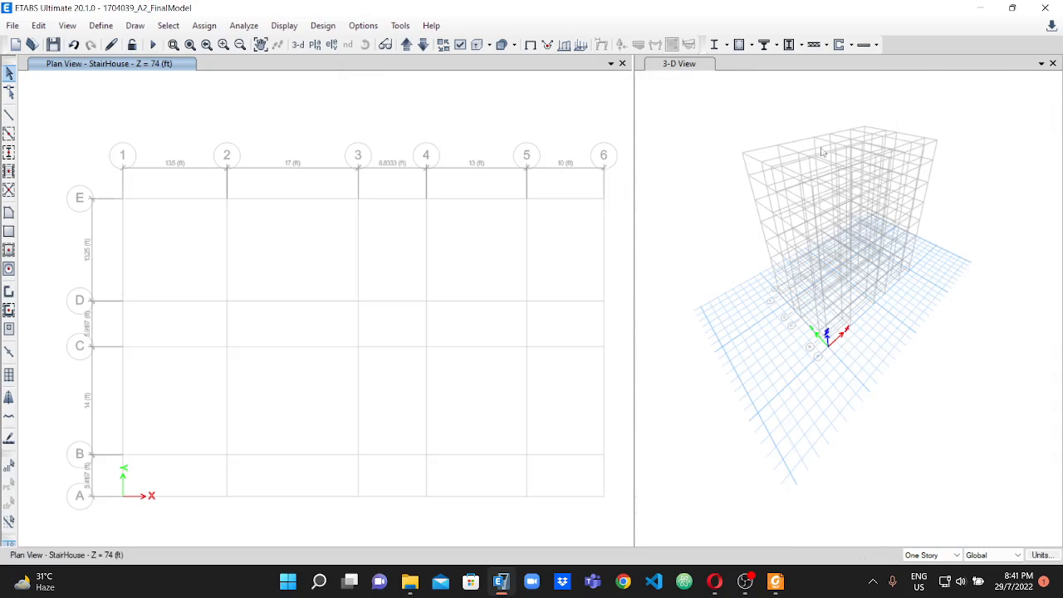
scroll(813, 151, up, 2)
scroll(831, 270, down, 2)
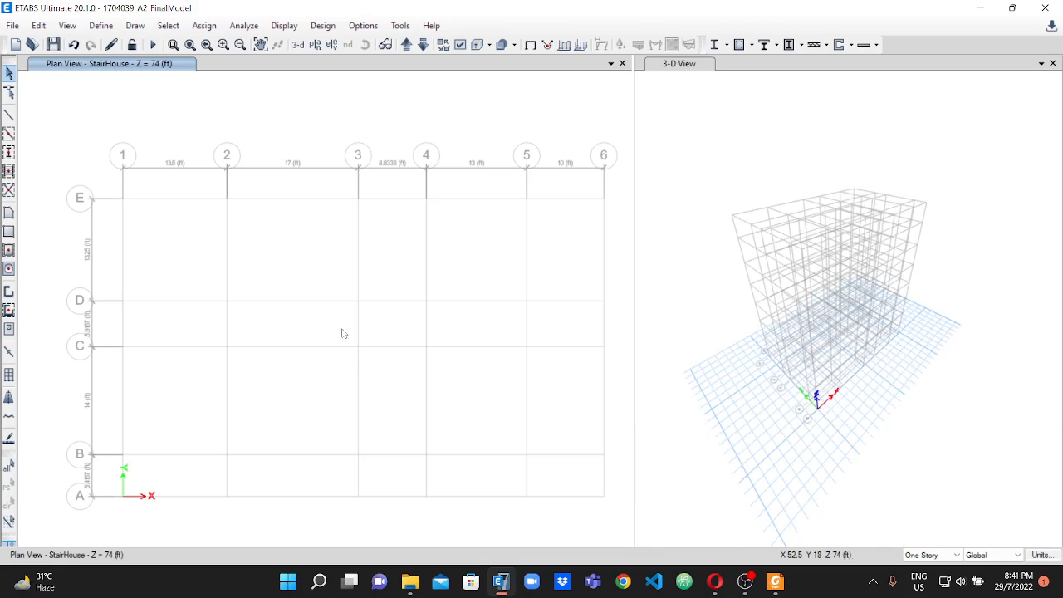
scroll(236, 221, down, 2)
scroll(262, 255, up, 2)
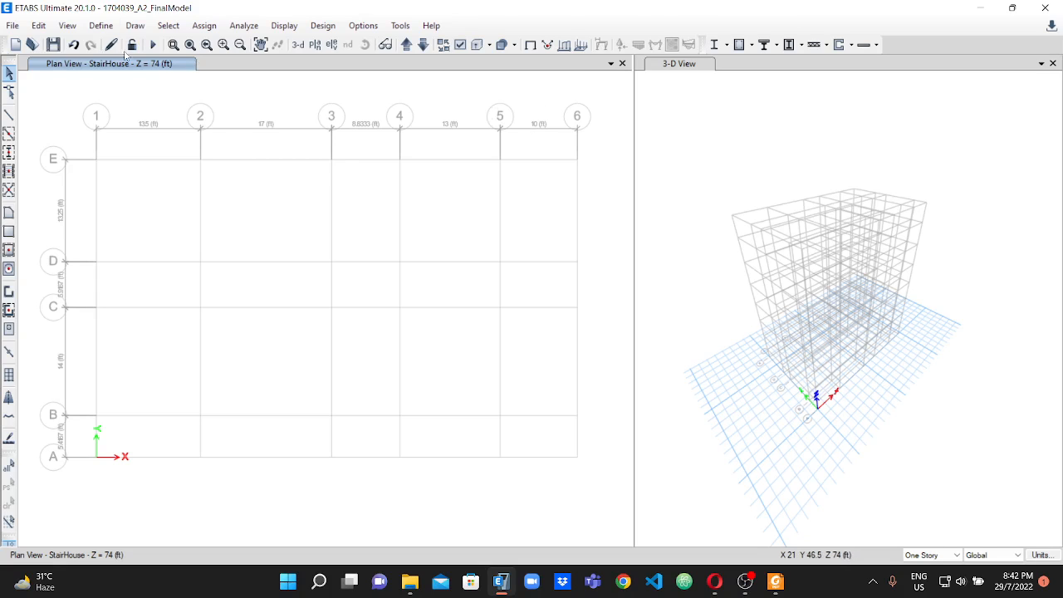
Open the material definitions, and check the given concrete and steel strengths in the design data at the start of the assignment PDF.
click(101, 26)
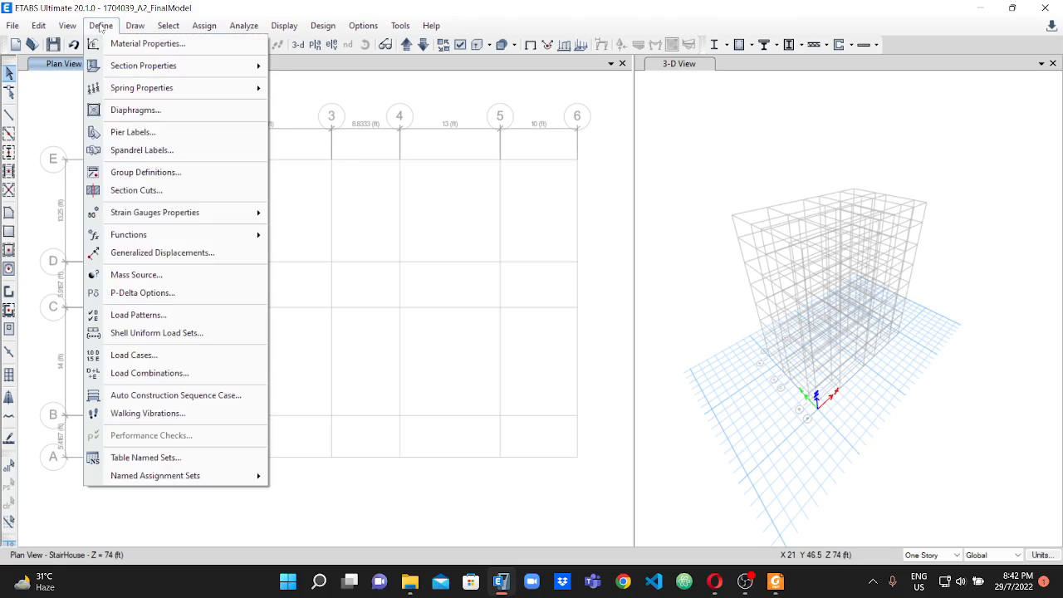
click(140, 44)
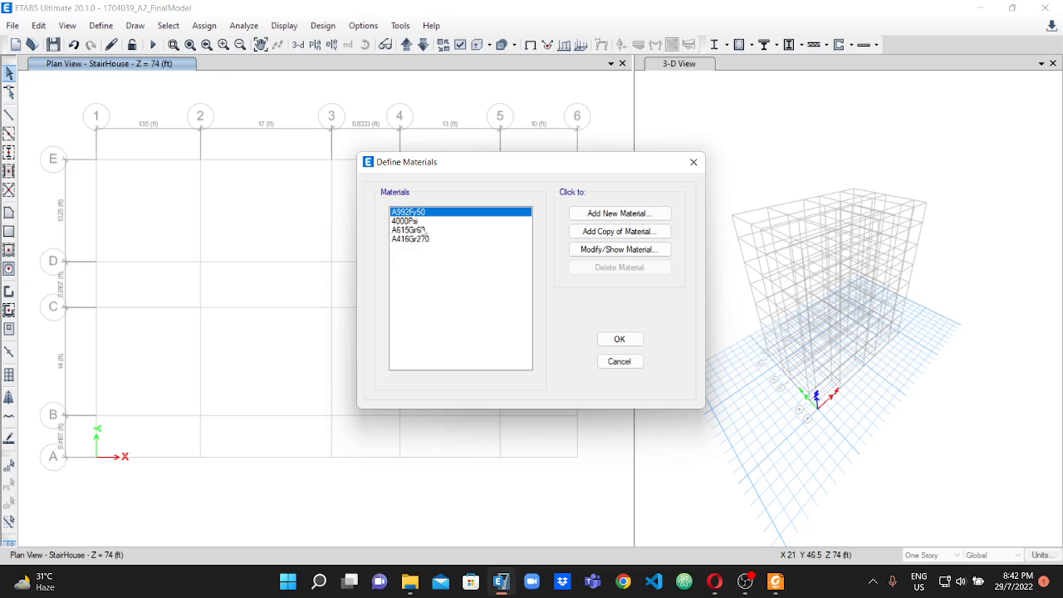
click(424, 230)
click(402, 221)
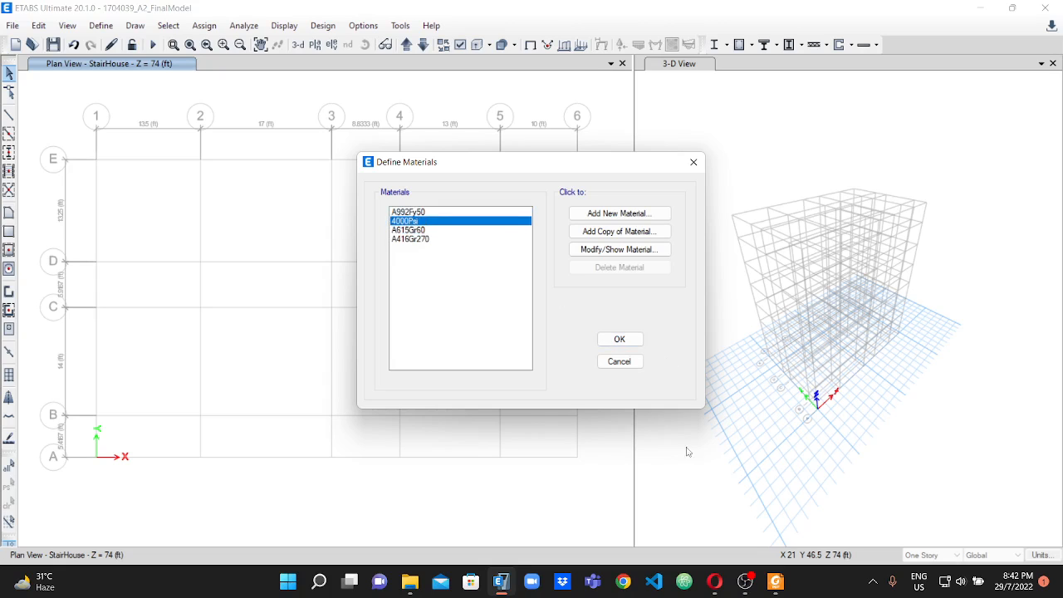
click(776, 581)
scroll(440, 316, up, 3)
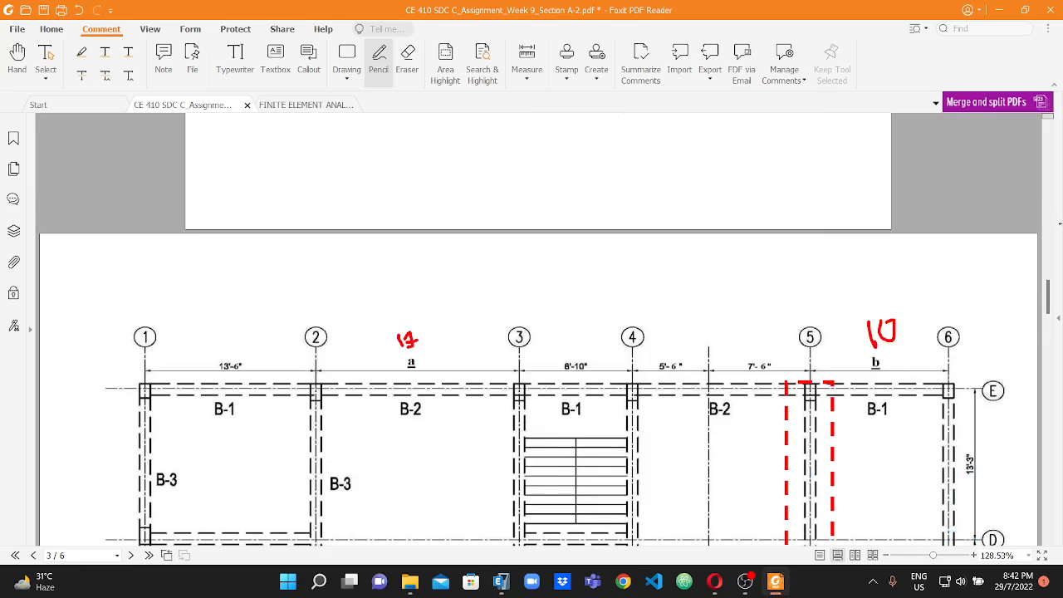
drag(1050, 303, 1047, 112)
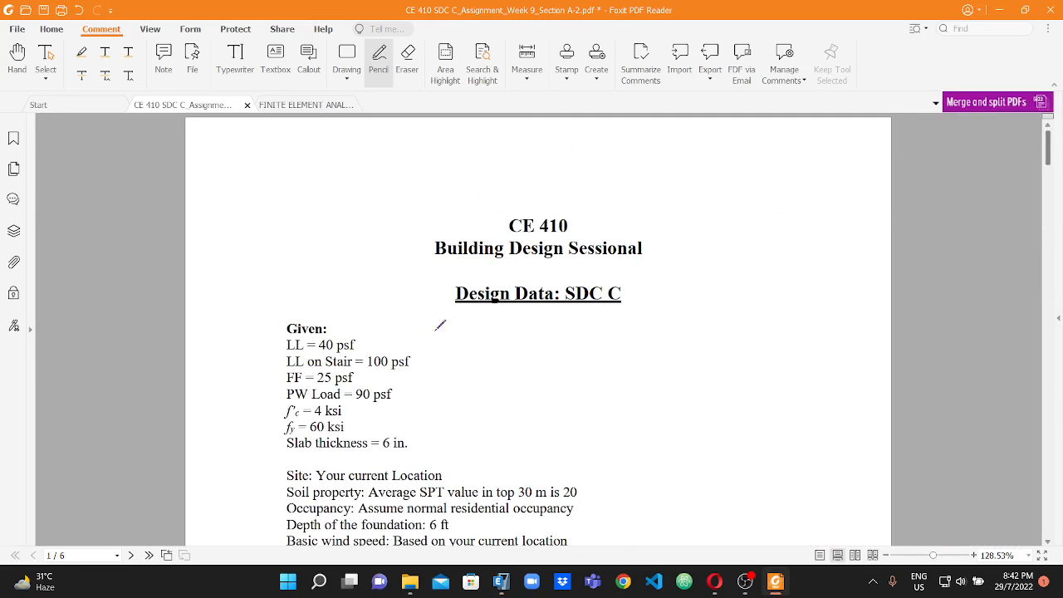
scroll(407, 331, down, 2)
scroll(350, 377, down, 1)
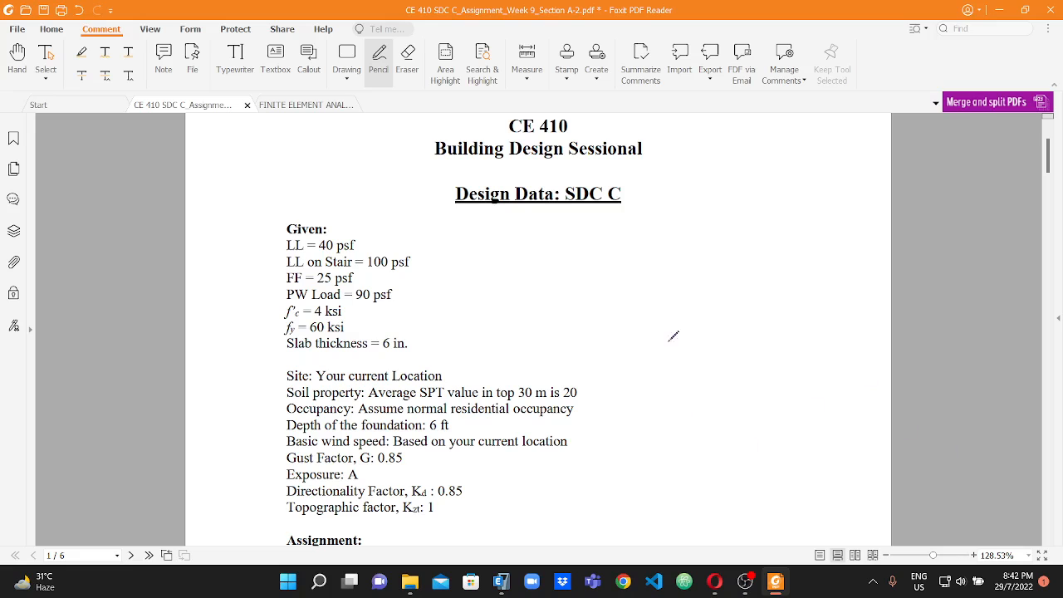
In ETABS, rename the A615Gr60 rebar material as Rebar fy=60.
click(500, 582)
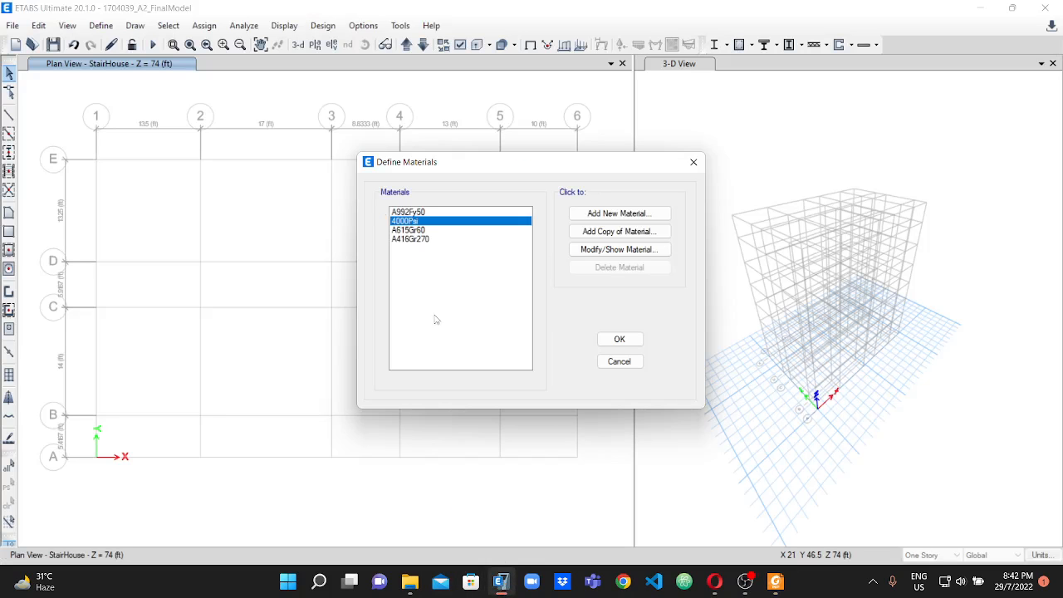
click(401, 230)
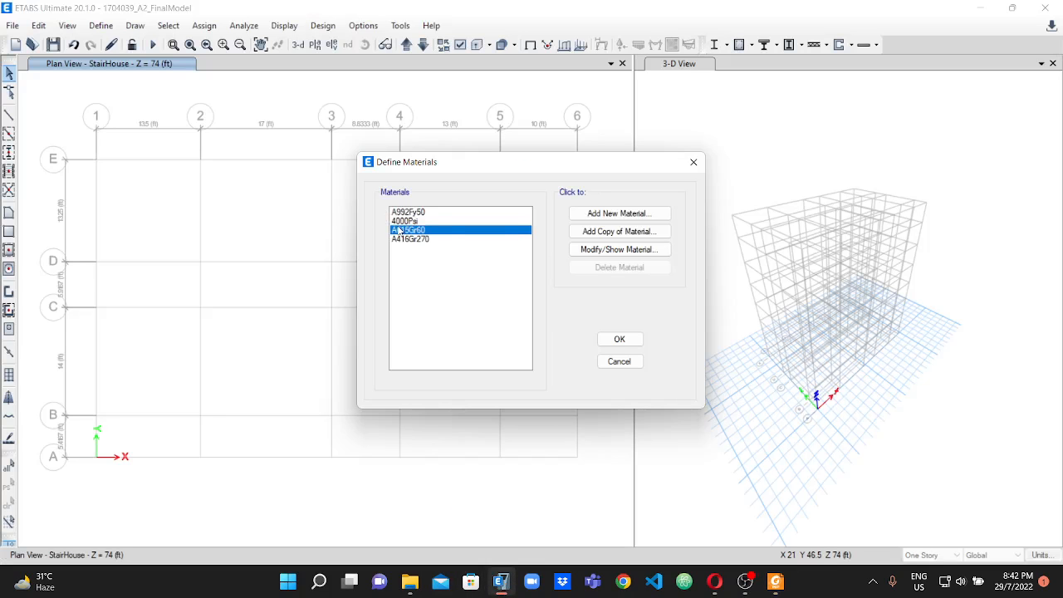
click(613, 250)
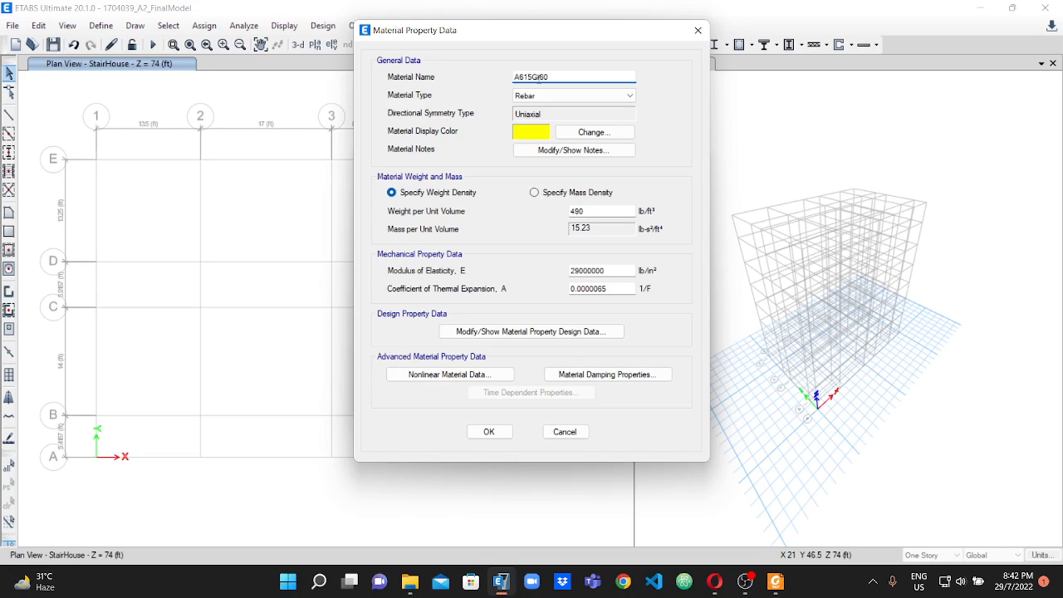
drag(540, 76, 475, 87)
text(R)
click(489, 432)
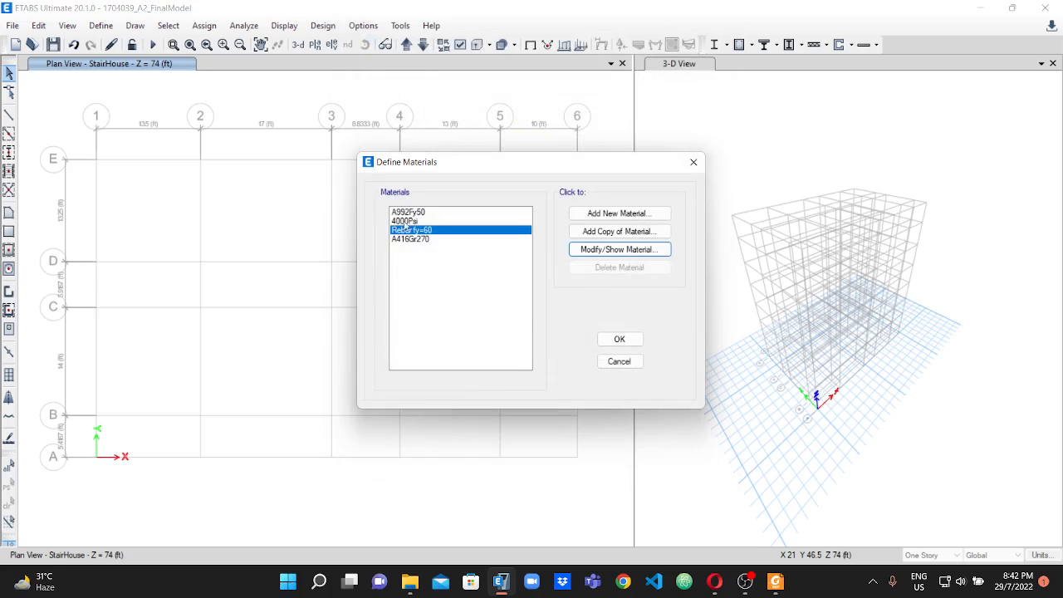
Rename the 4000Psi concrete material as Conc fc=4000Psi and accept the material definitions.
click(416, 221)
click(619, 251)
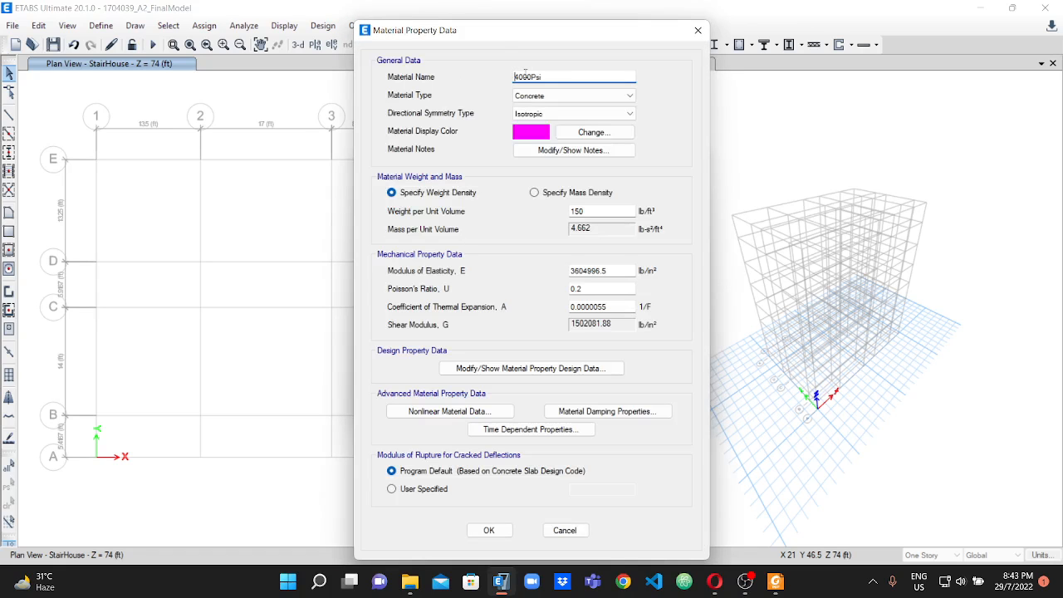
text(Conc fc=)
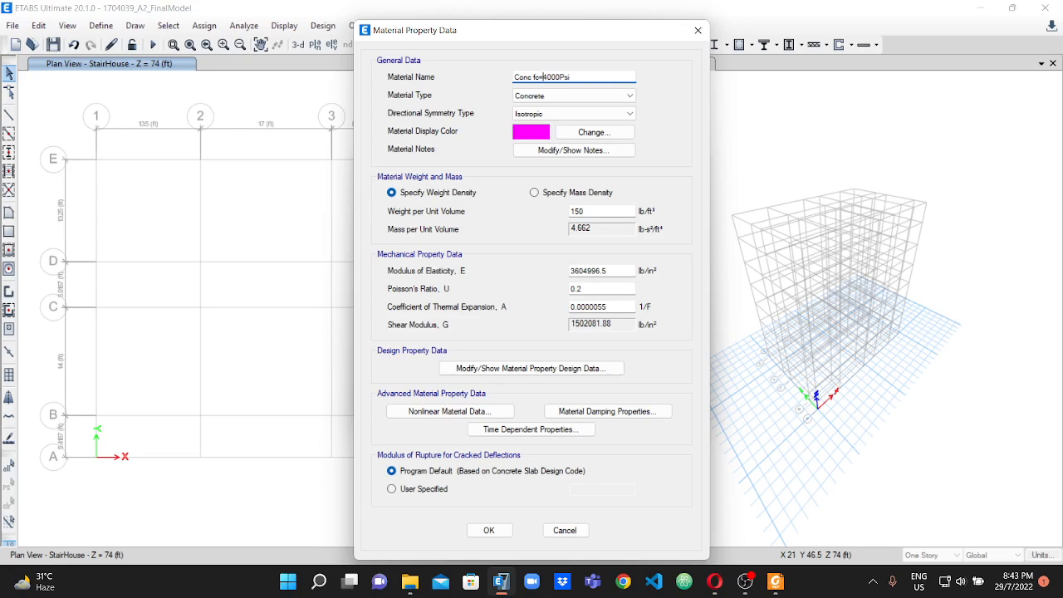
click(495, 533)
click(636, 341)
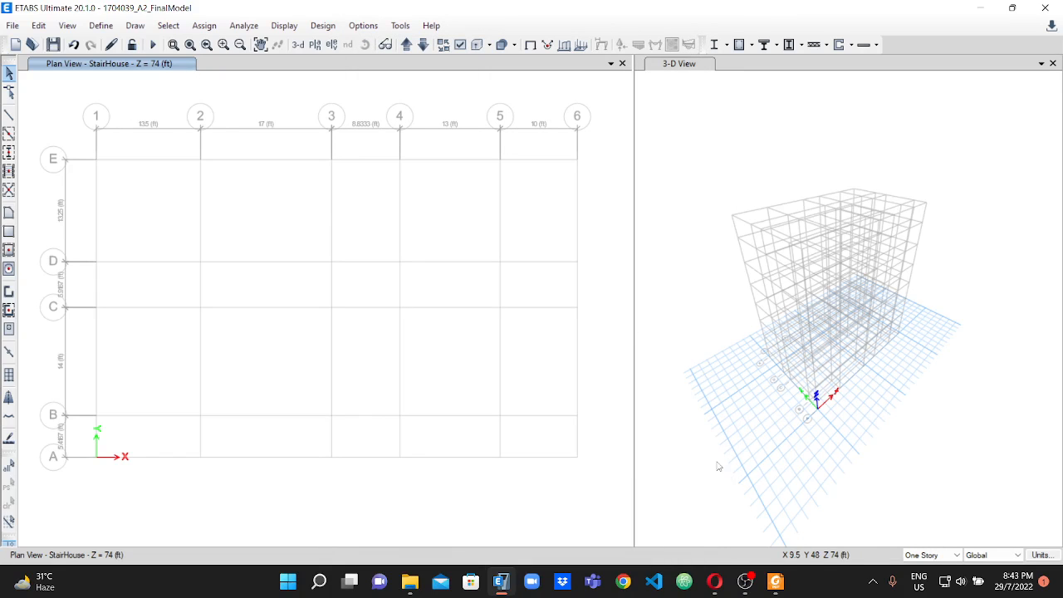
Switch to the assignment PDF and look up the beam sizes on the beam layout plan.
click(777, 581)
scroll(473, 282, down, 15)
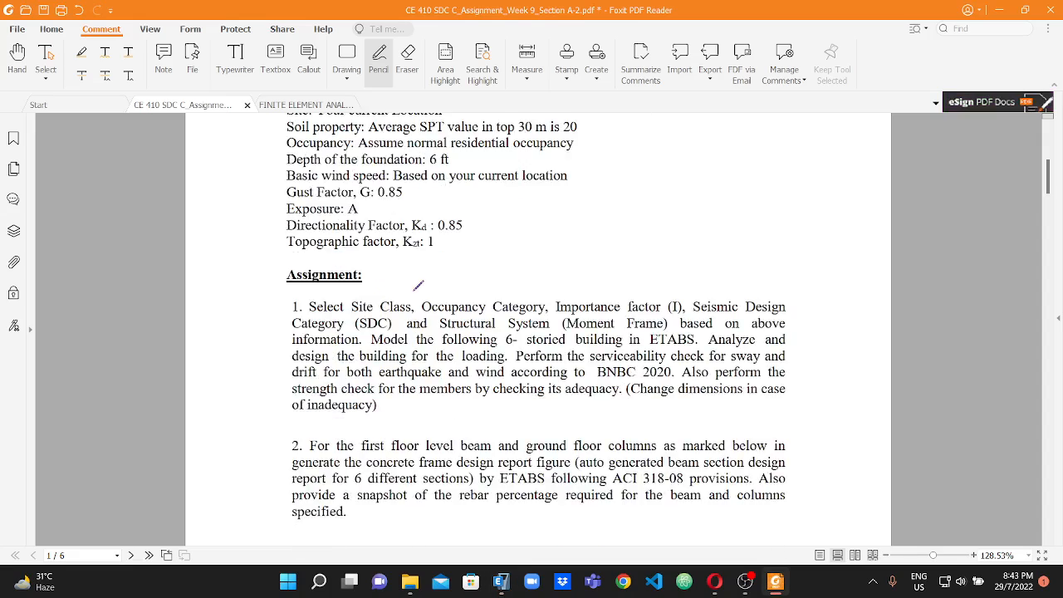
scroll(432, 322, down, 20)
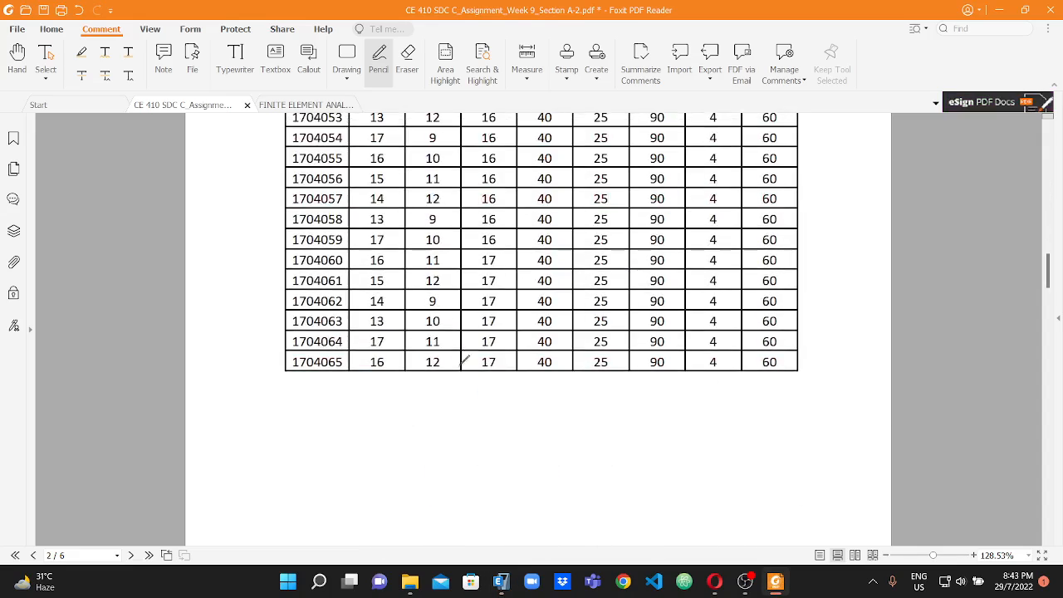
scroll(476, 380, down, 3)
scroll(441, 373, up, 2)
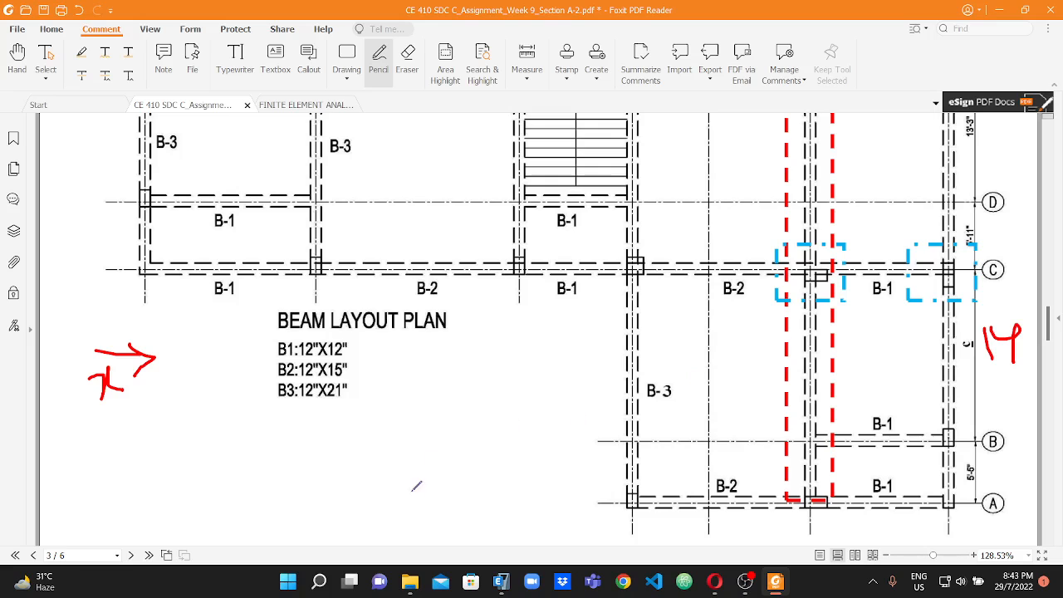
Back in ETABS, open the frame section definitions and delete all default frame sections except W8X31.
click(501, 580)
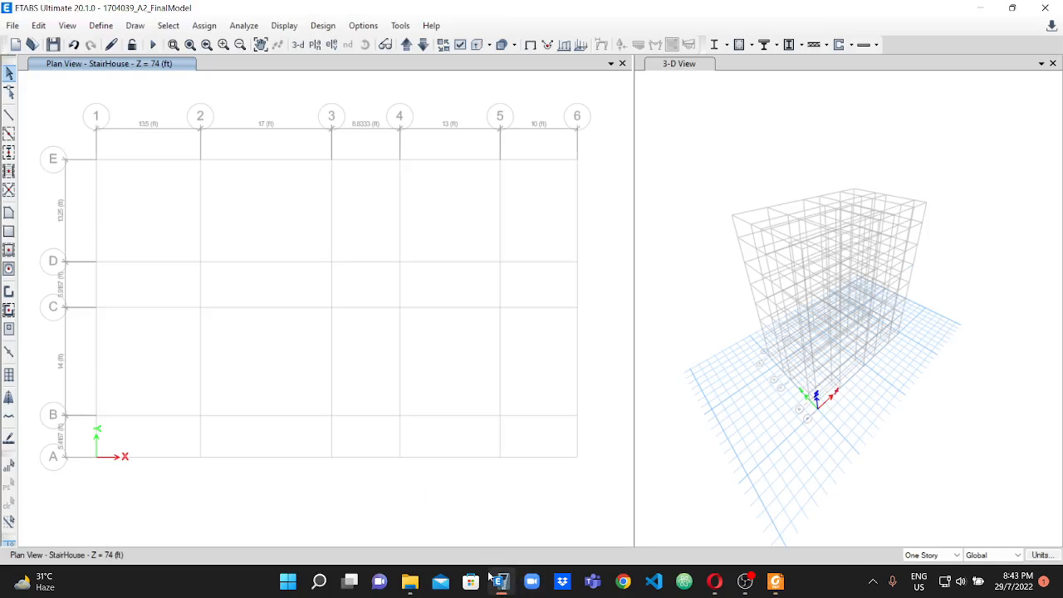
click(101, 27)
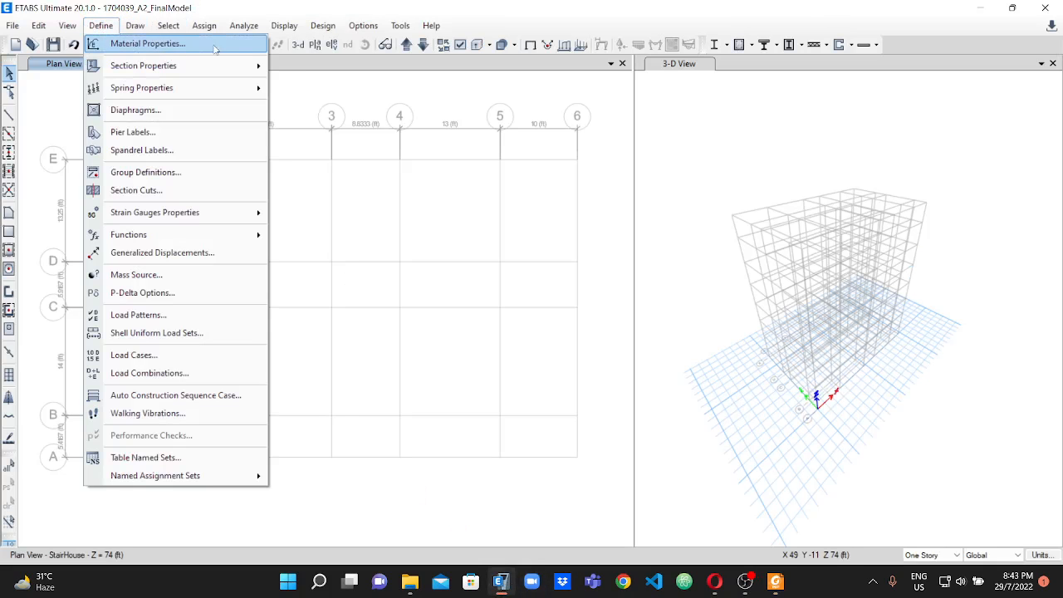
mouse_move(171, 70)
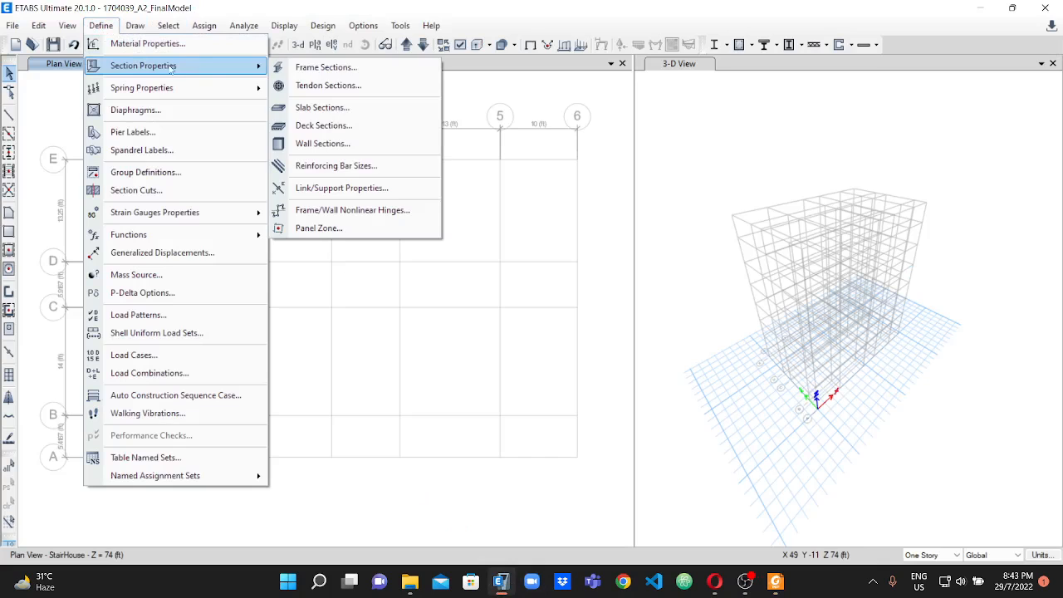
click(324, 68)
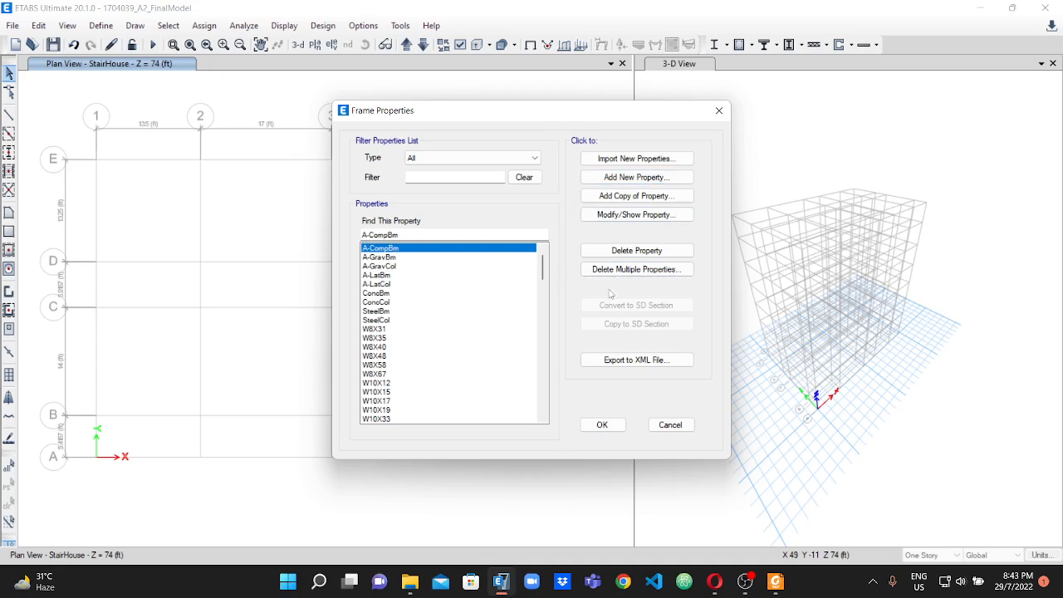
click(627, 272)
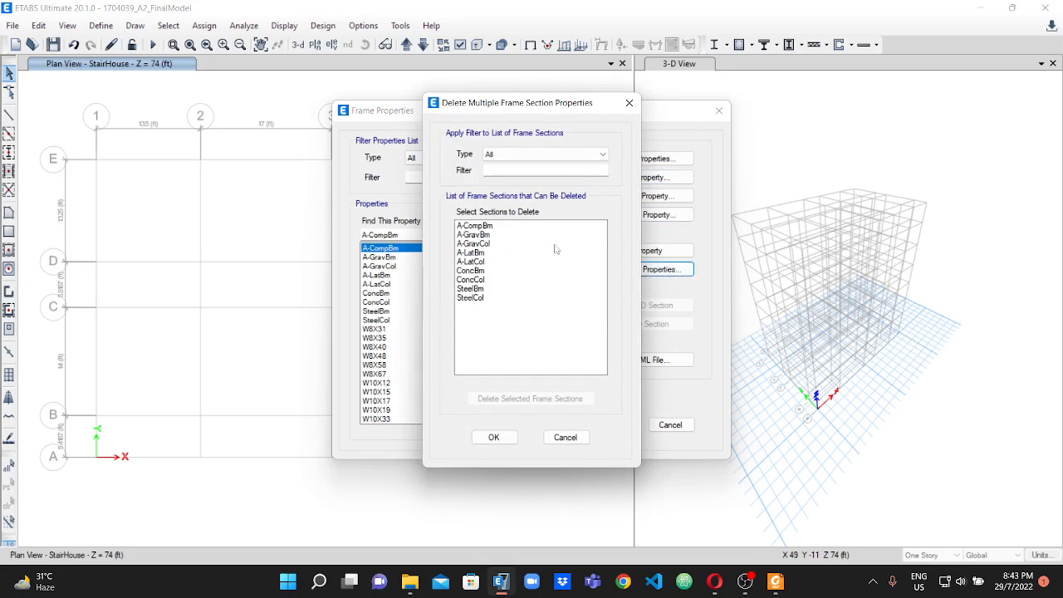
click(493, 225)
shift+click(502, 330)
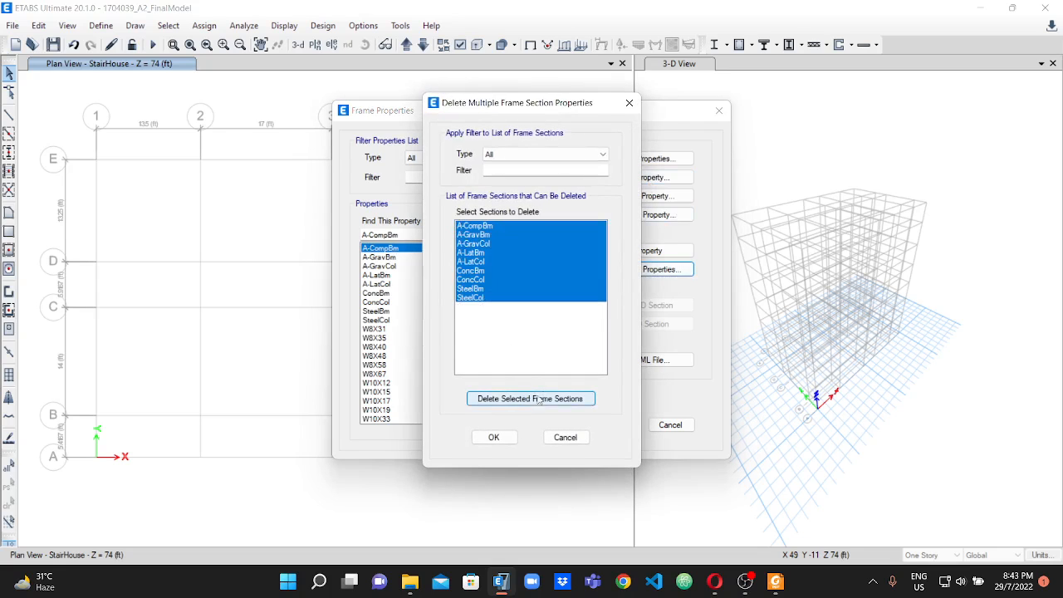
click(528, 401)
drag(488, 229, 535, 444)
drag(569, 400, 561, 397)
click(527, 400)
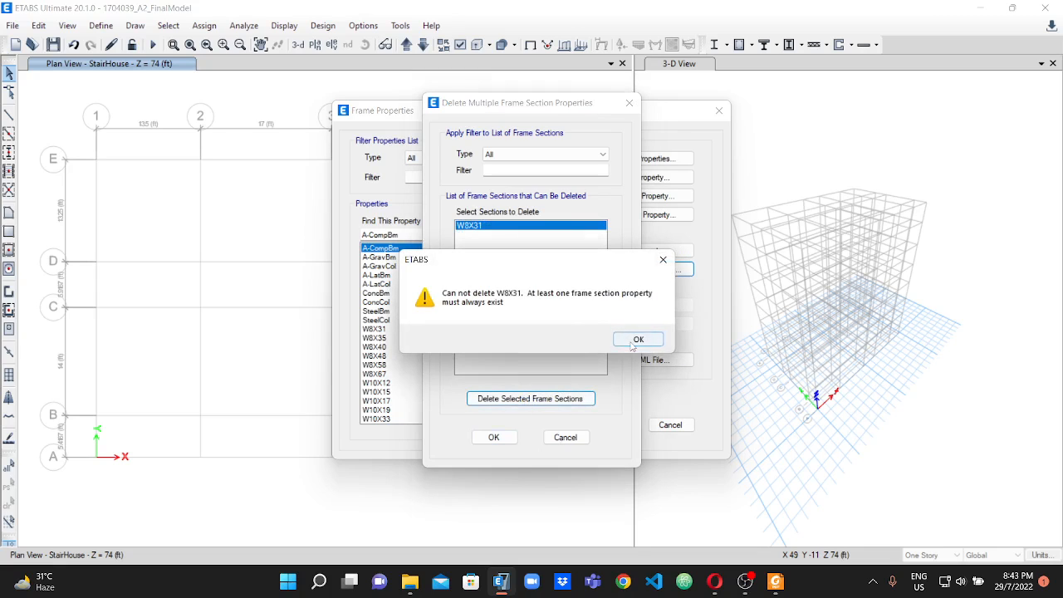
click(637, 340)
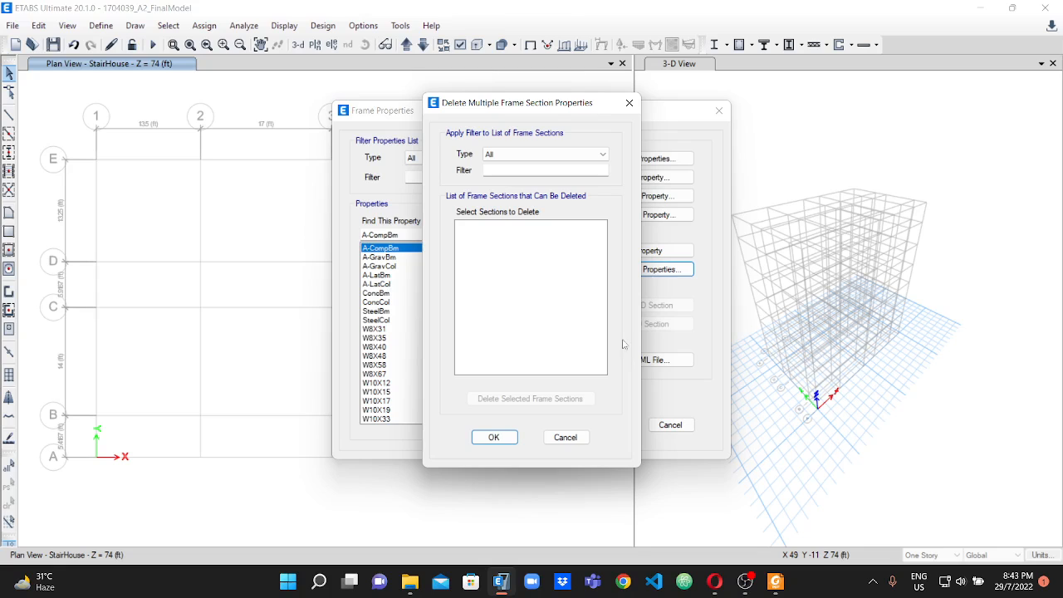
click(515, 437)
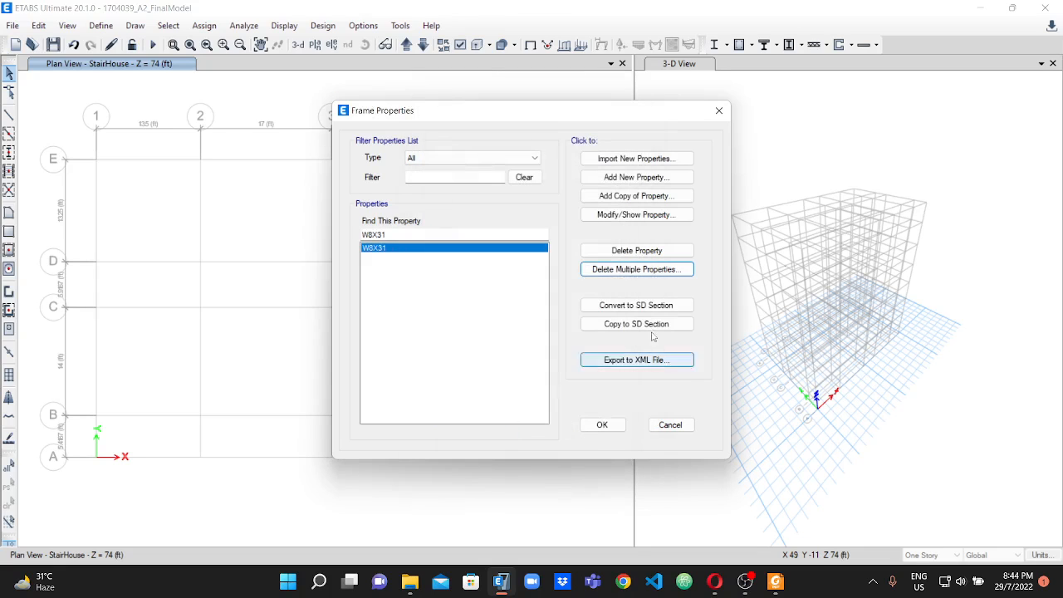
Add a rectangular concrete frame section named B1 12X12, as sized in the PDF, with depth and width of 12 in.
click(622, 179)
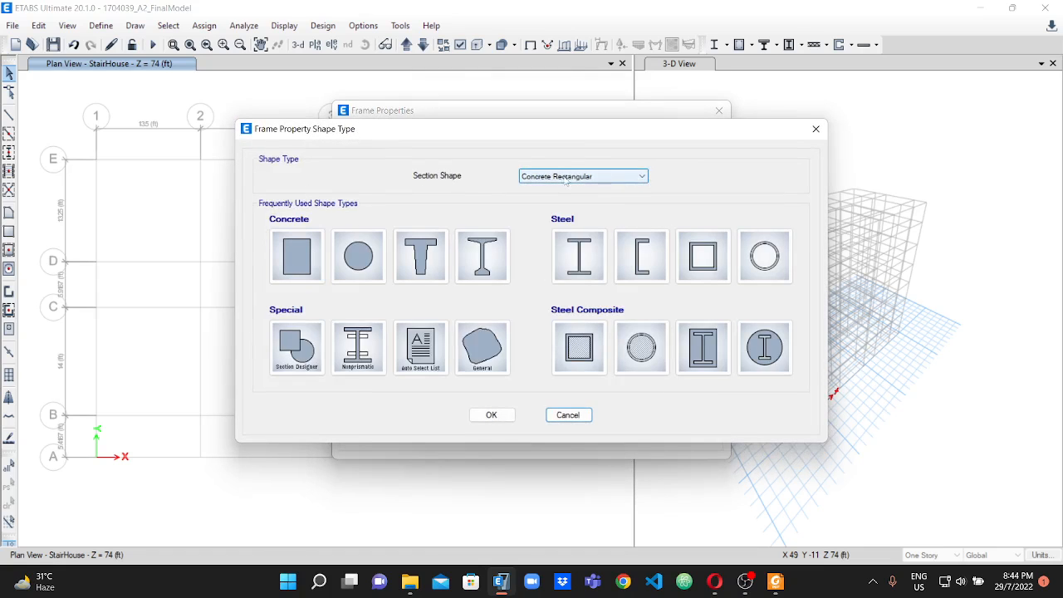
click(300, 244)
click(568, 414)
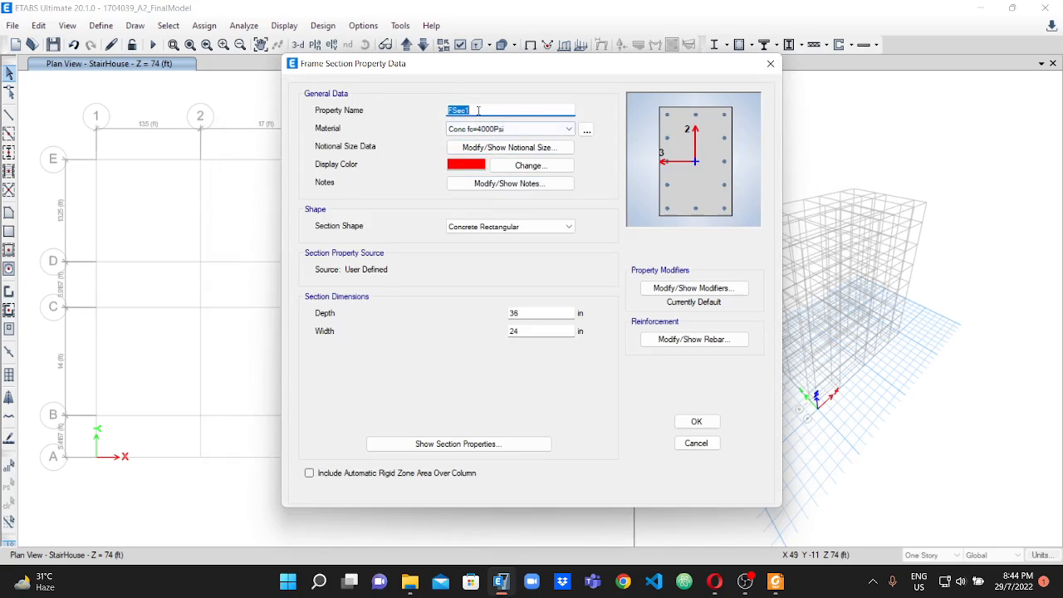
text(B1)
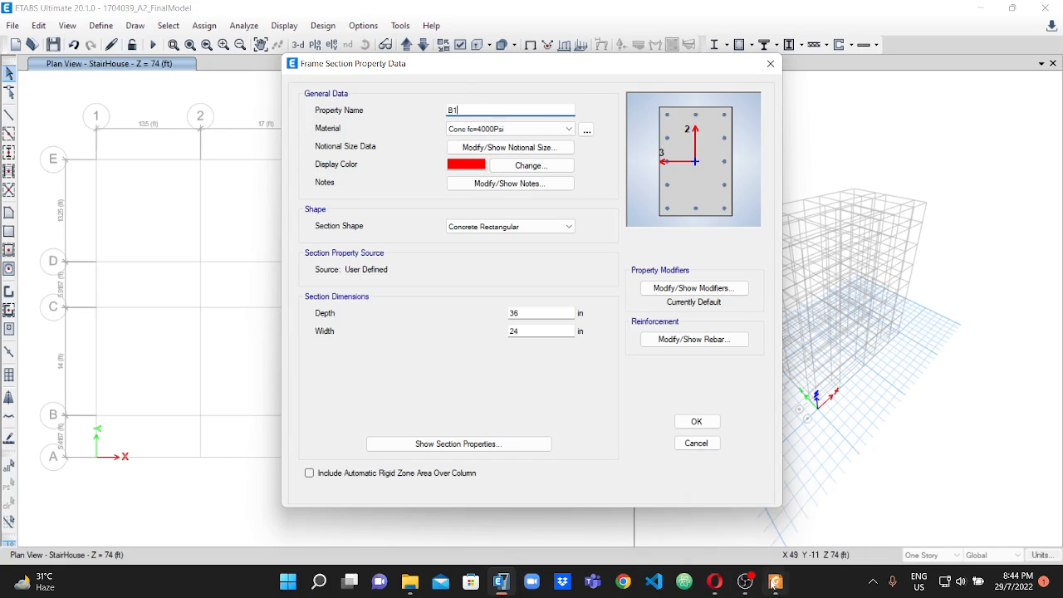
click(776, 581)
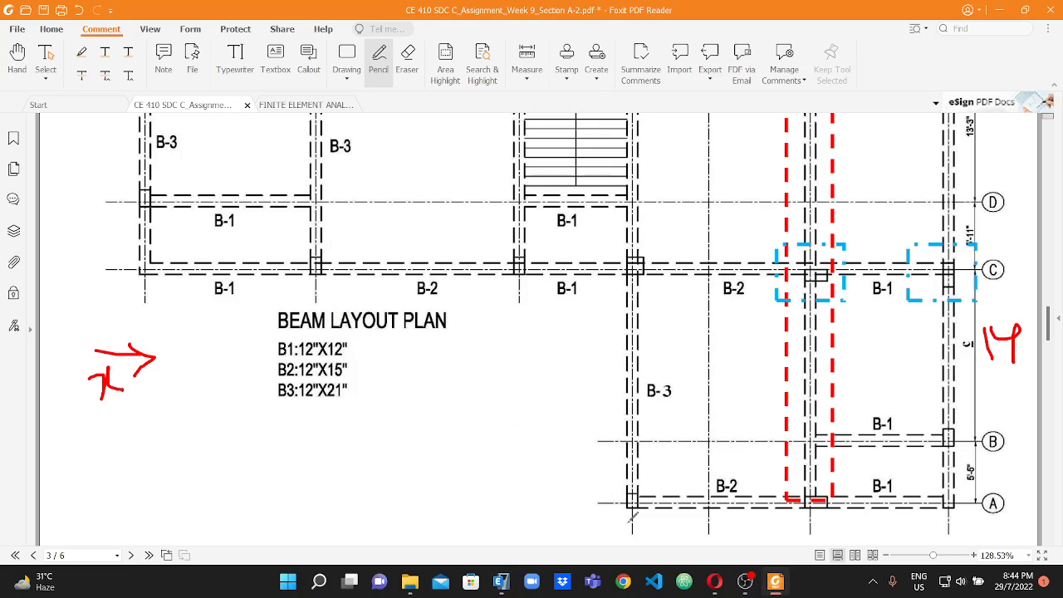
click(501, 581)
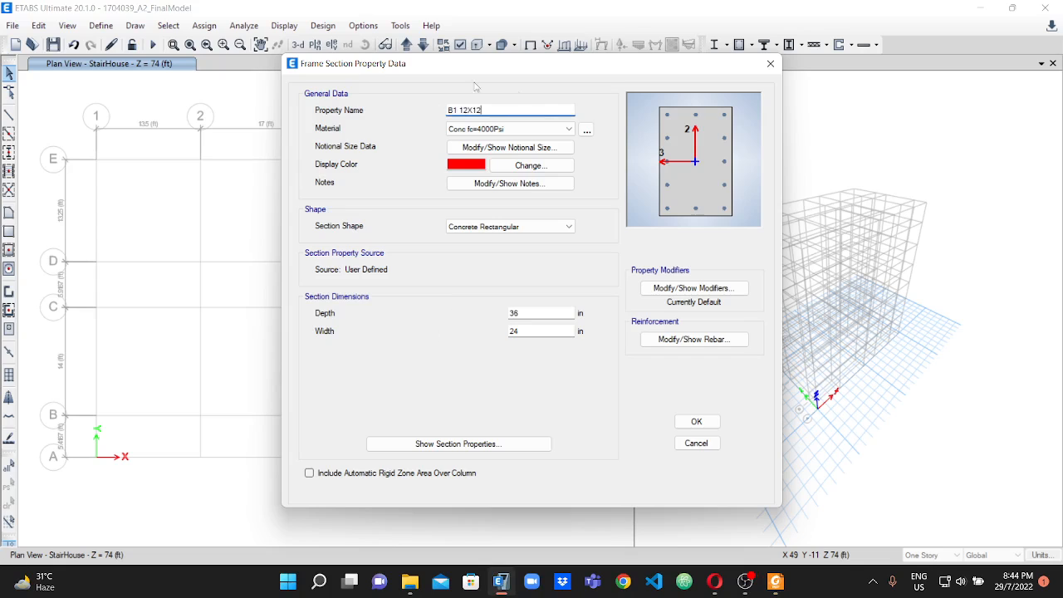
double_click(517, 312)
text(12)
double_click(516, 331)
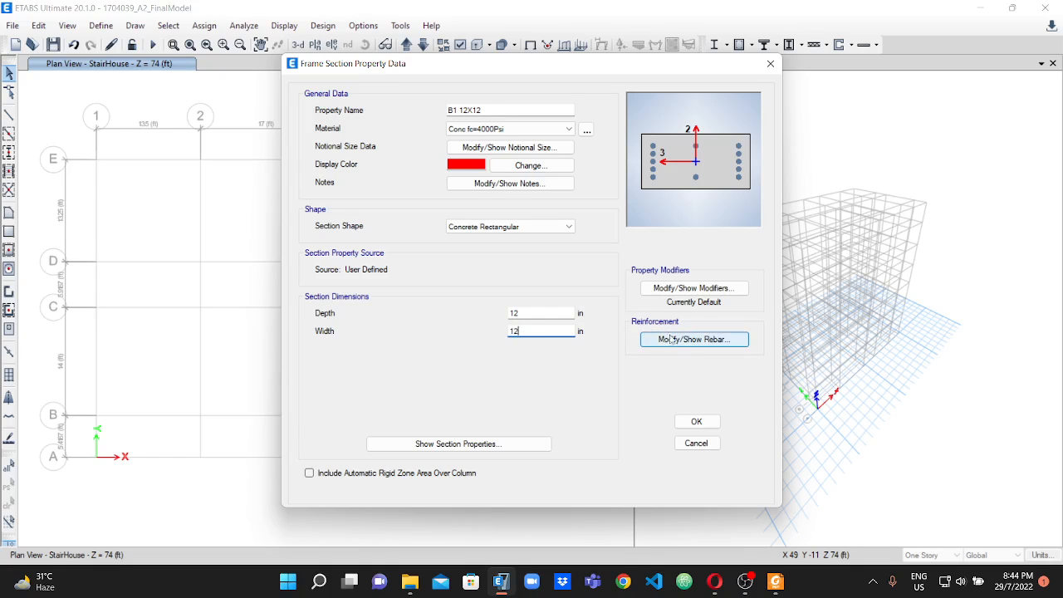
Set the B1 section's reinforcement design type to M3 Design Only (Beam) and accept the section.
click(694, 341)
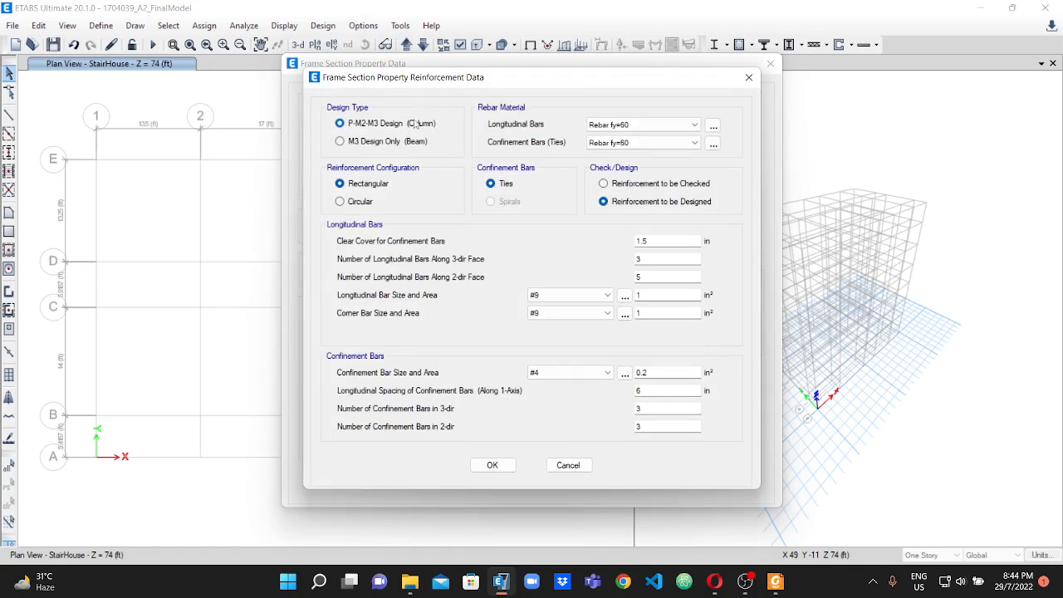
click(341, 142)
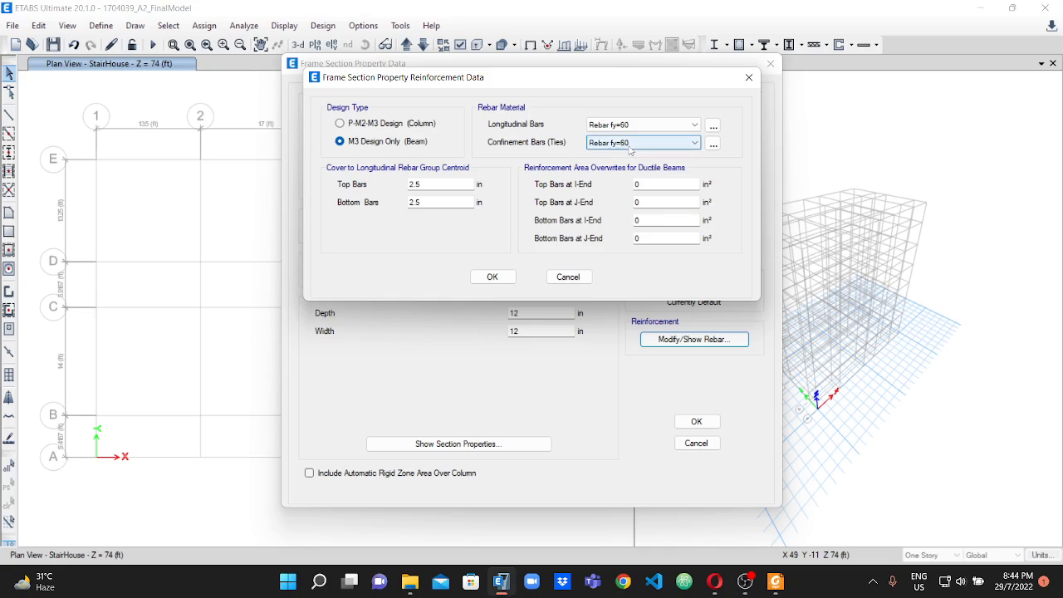
click(491, 279)
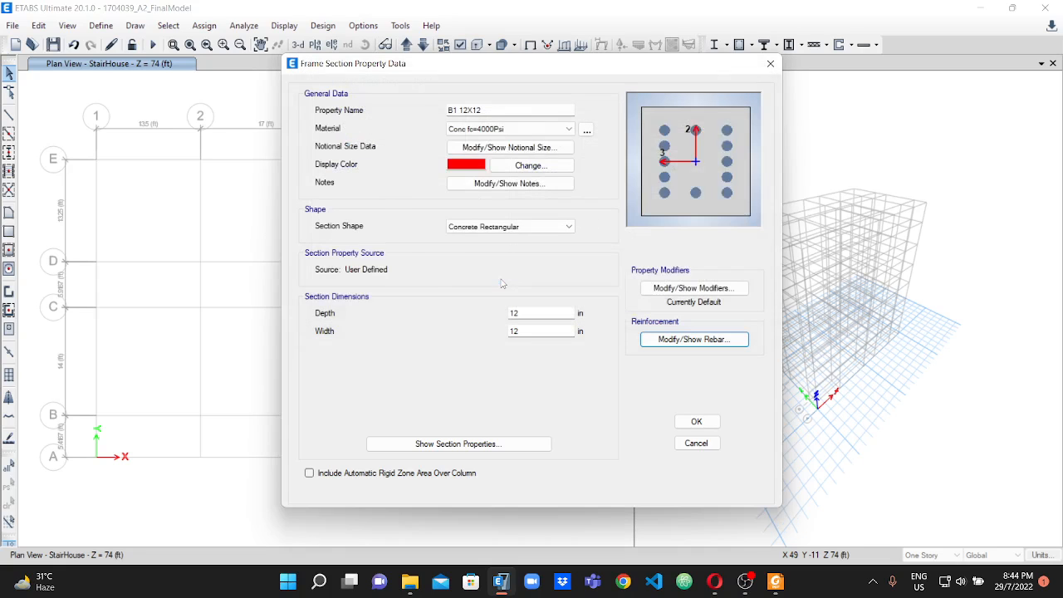
click(698, 423)
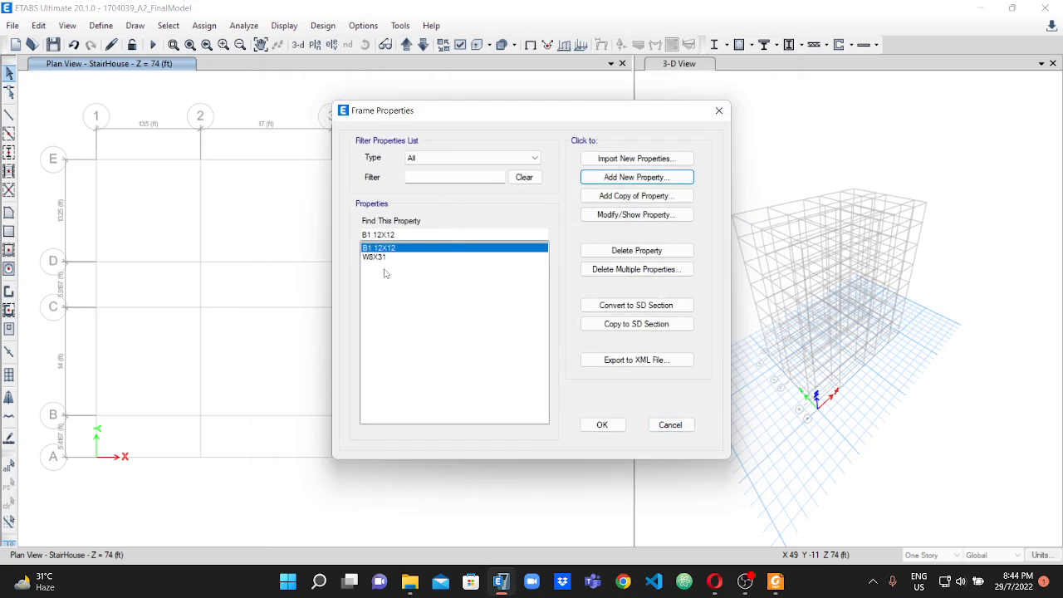
Add a copy of the B1 section named B2 12X15, following the PDF's beam sizes, with a depth of 15 in.
click(634, 196)
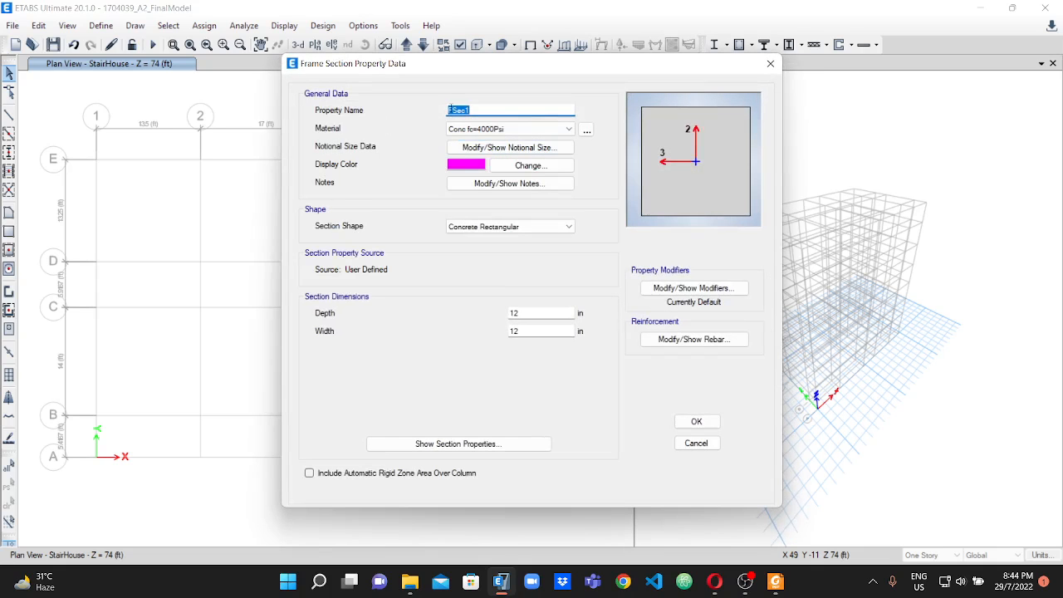
text(B2)
click(780, 585)
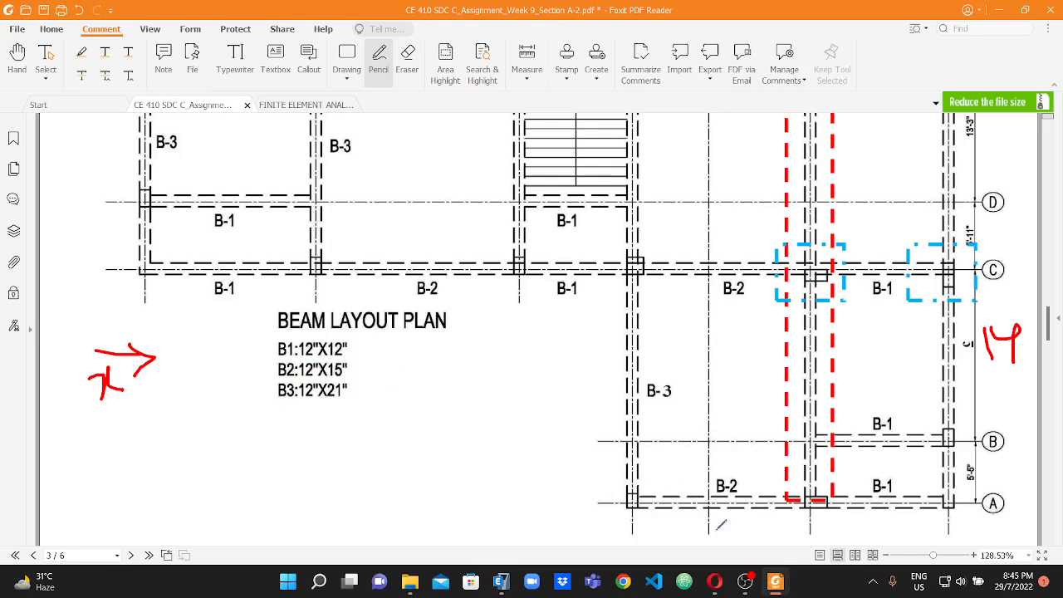
click(499, 582)
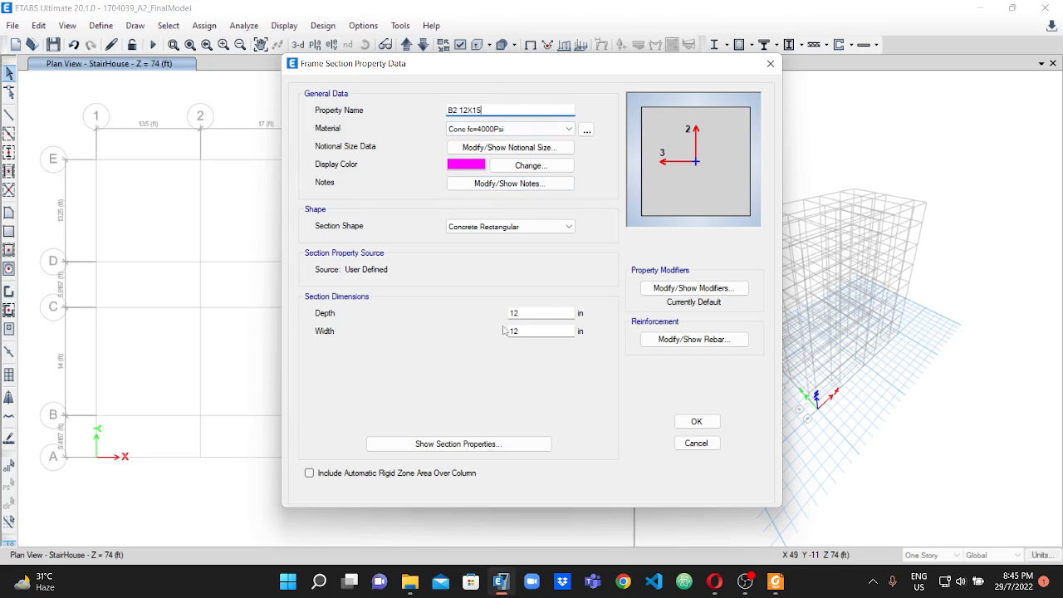
click(528, 314)
double_click(528, 315)
text(1)
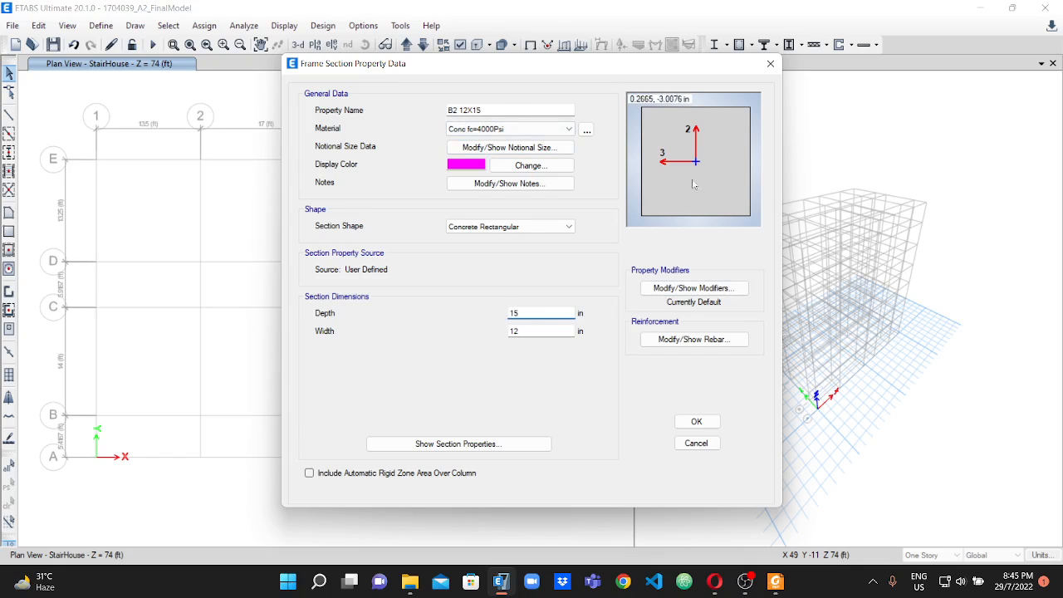
click(694, 426)
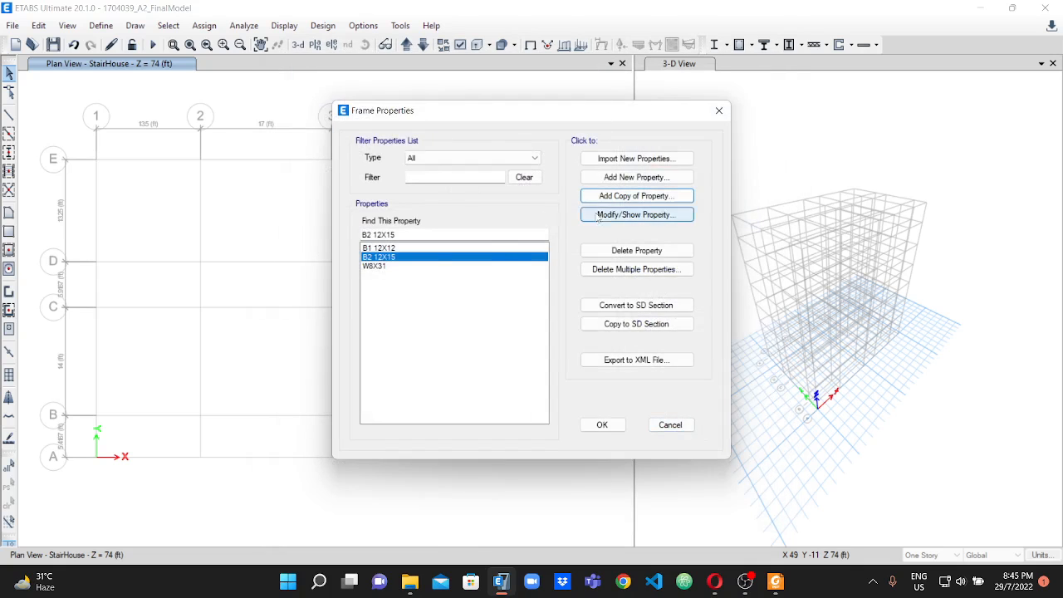
Add a copy of the B2 section named B3 12X21, following the PDF's beam sizes, with a depth of 21 in.
click(649, 196)
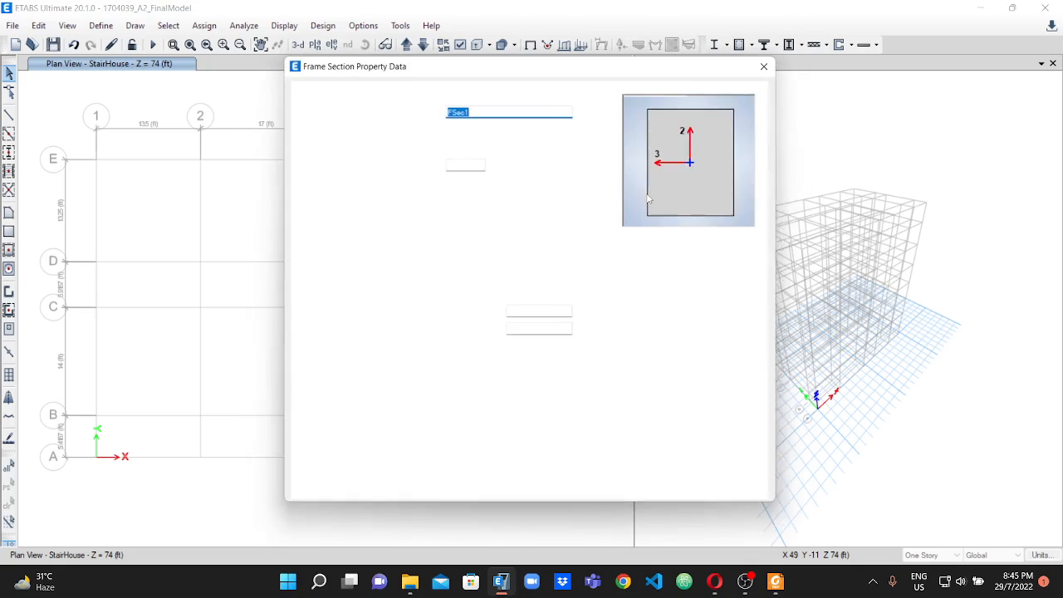
text(B3)
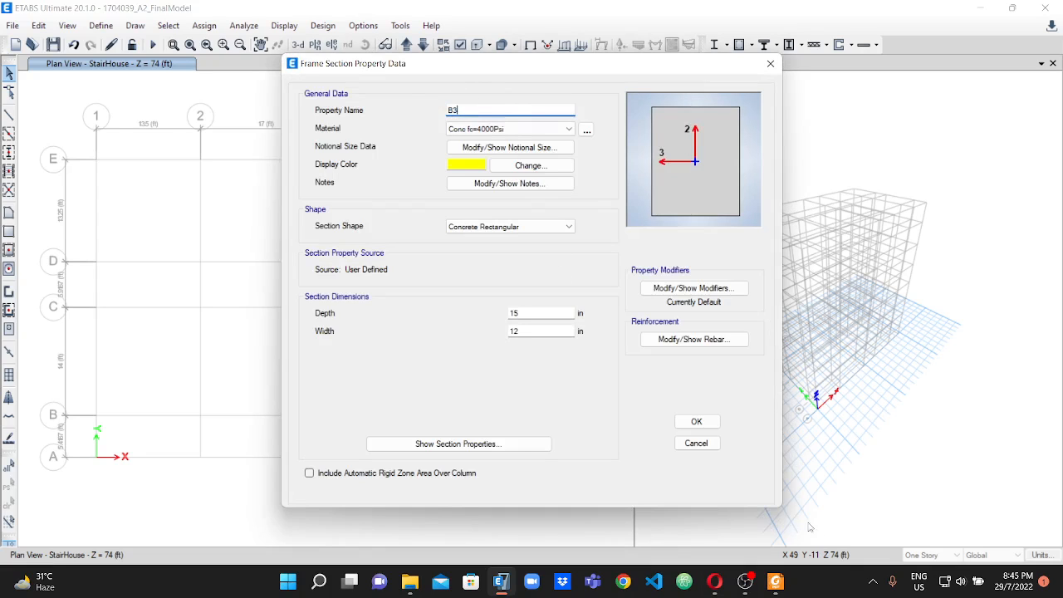
click(776, 582)
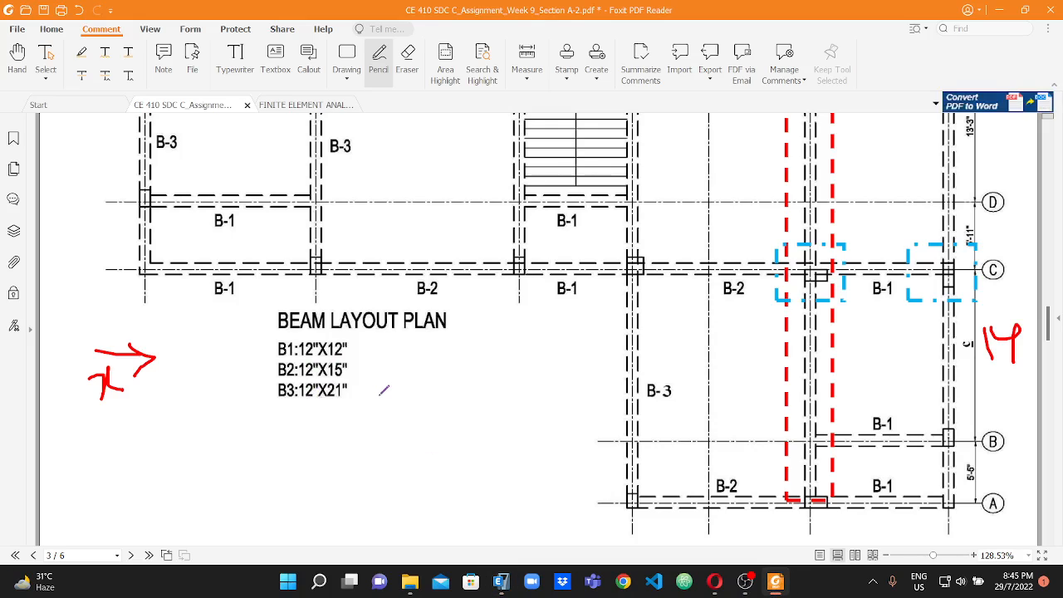
click(501, 581)
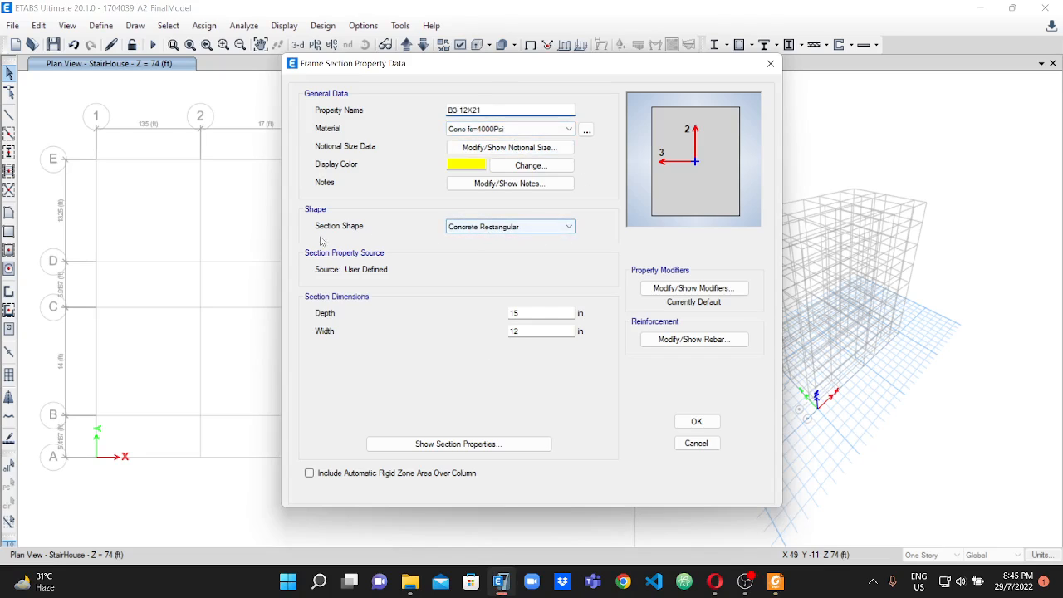
drag(548, 312, 501, 313)
text(21)
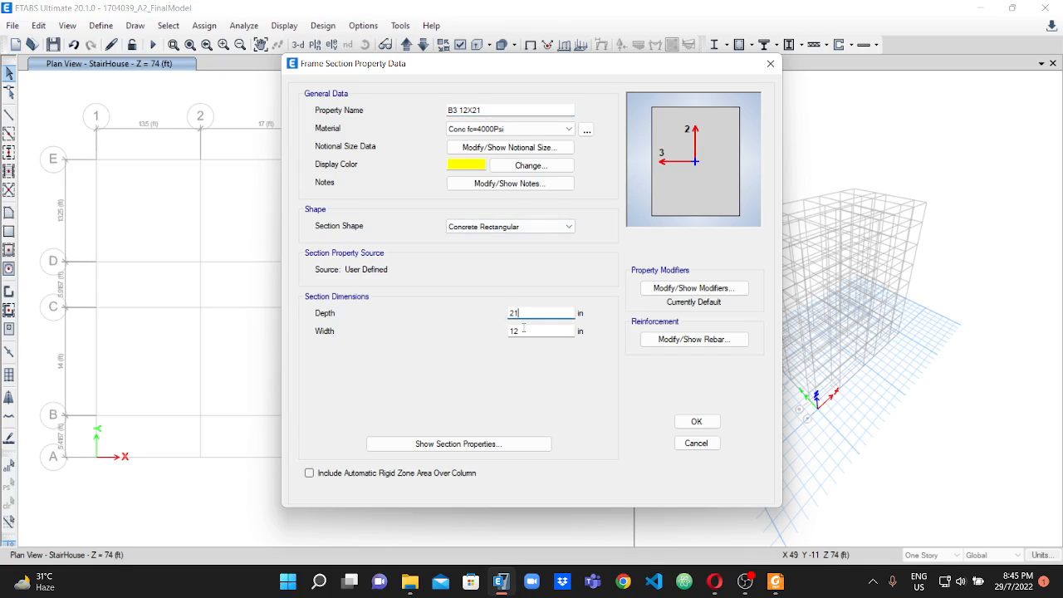
key(Tab)
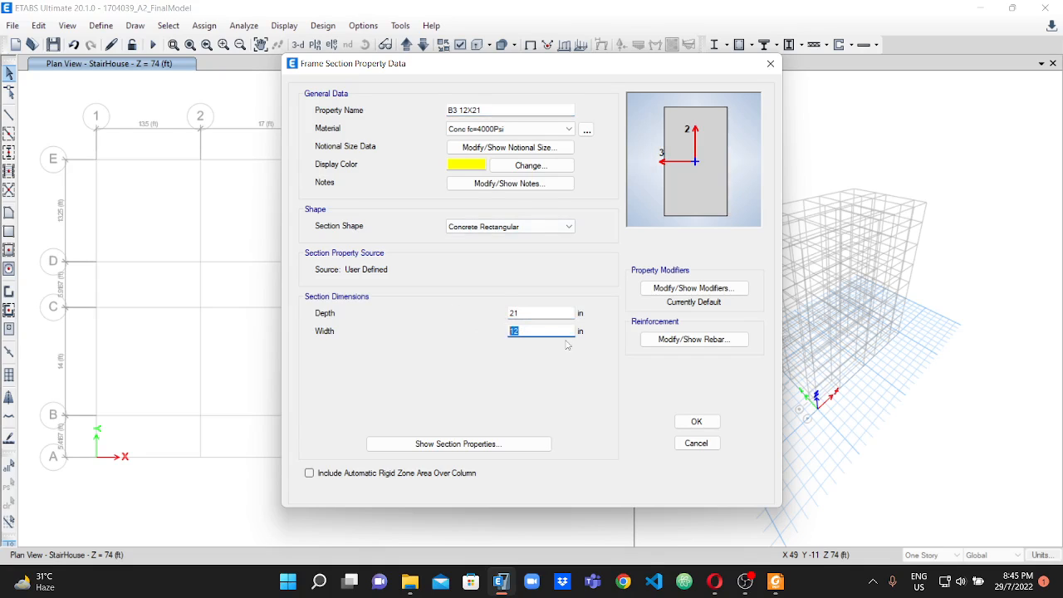
click(700, 422)
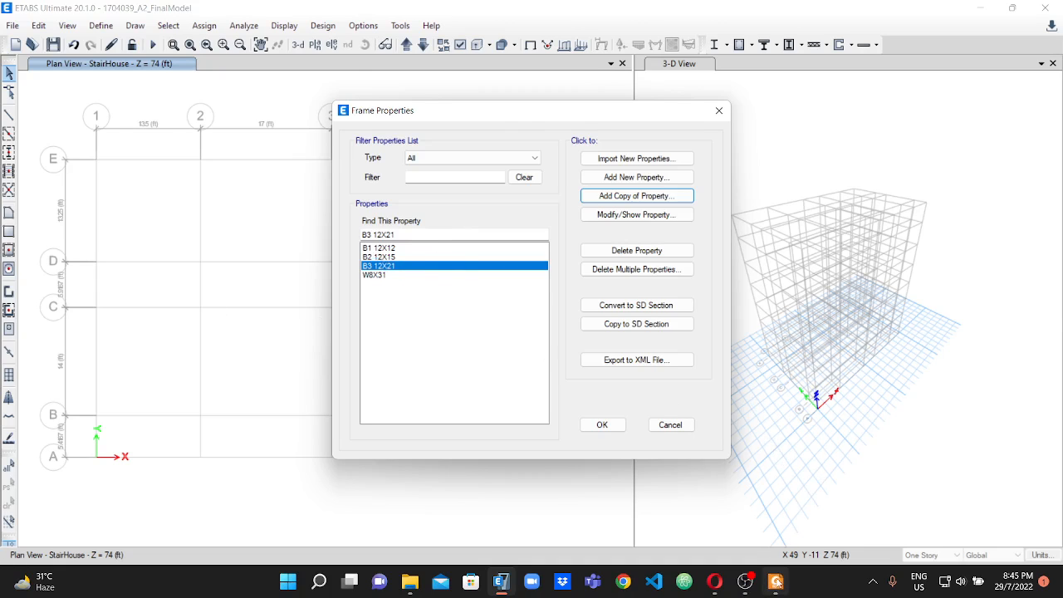
Start a new rectangular concrete frame section named C1 10X15, following the column sizes in the PDF's column layout plan.
click(775, 581)
scroll(438, 367, down, 3)
scroll(438, 368, down, 5)
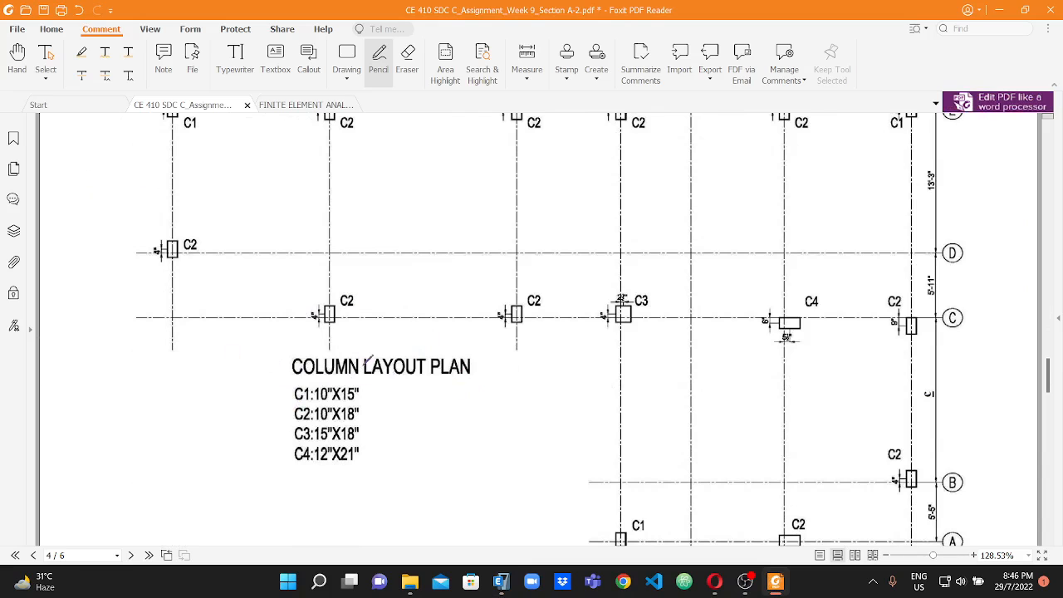
click(501, 581)
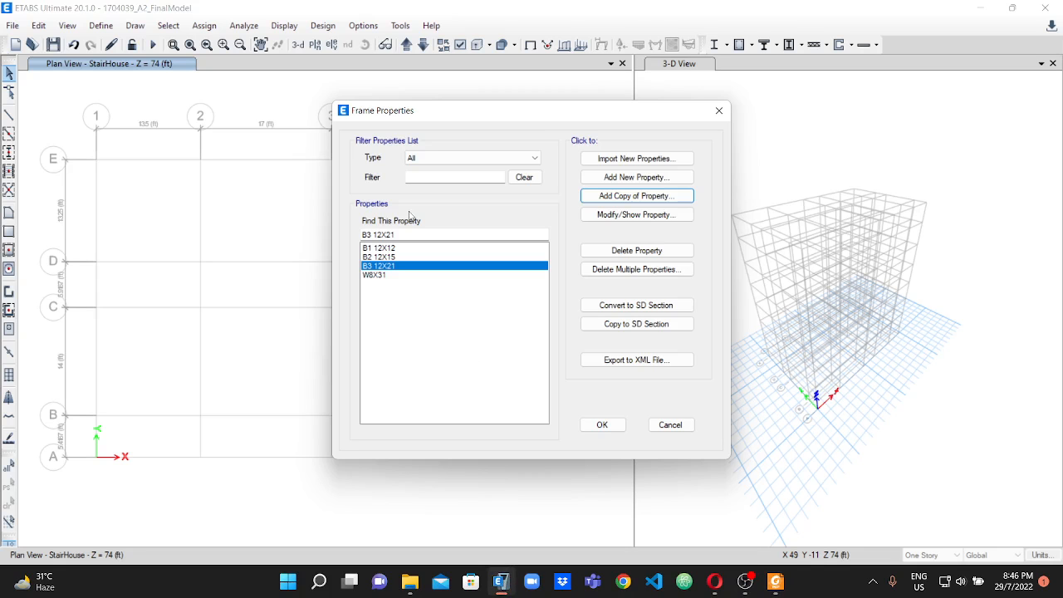
click(638, 177)
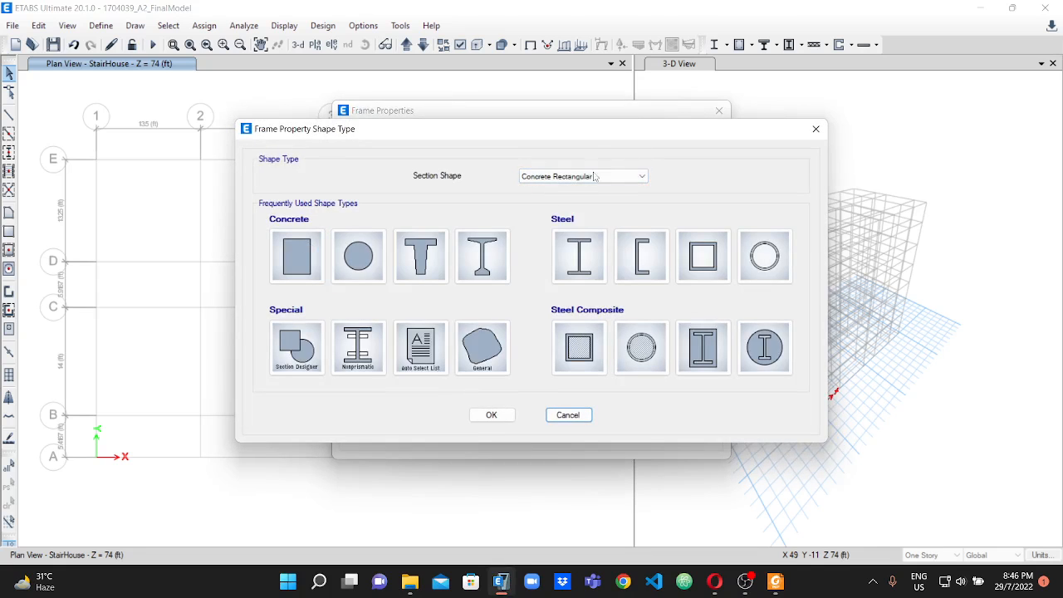
click(297, 256)
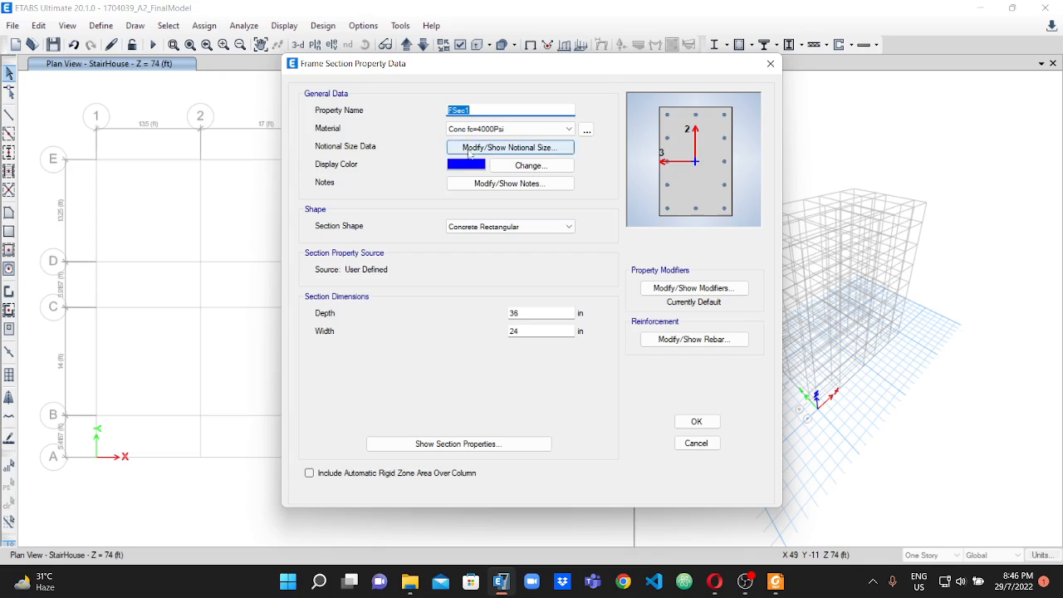
text(C1)
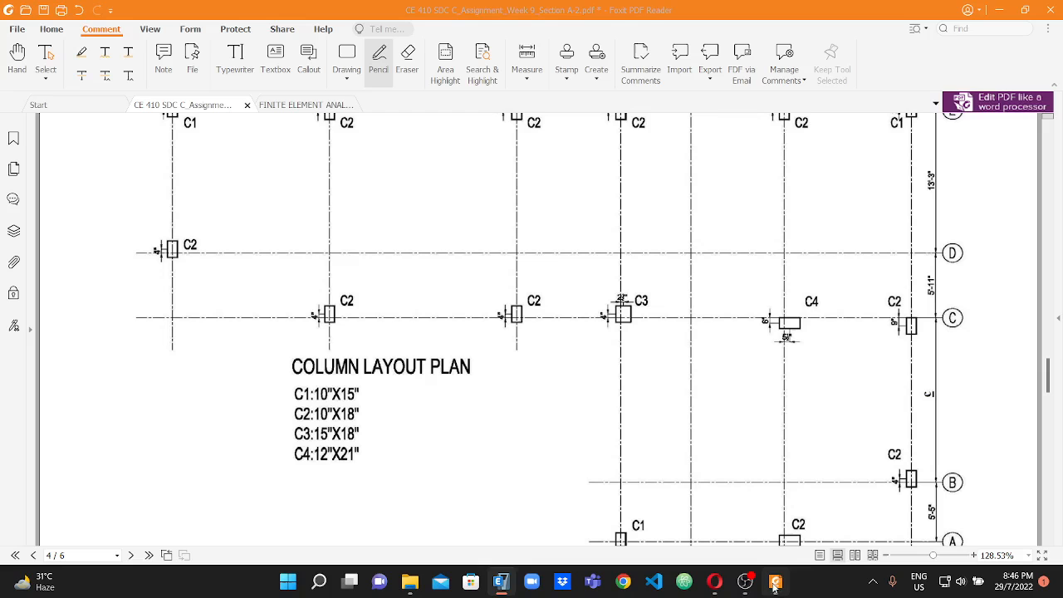
click(774, 582)
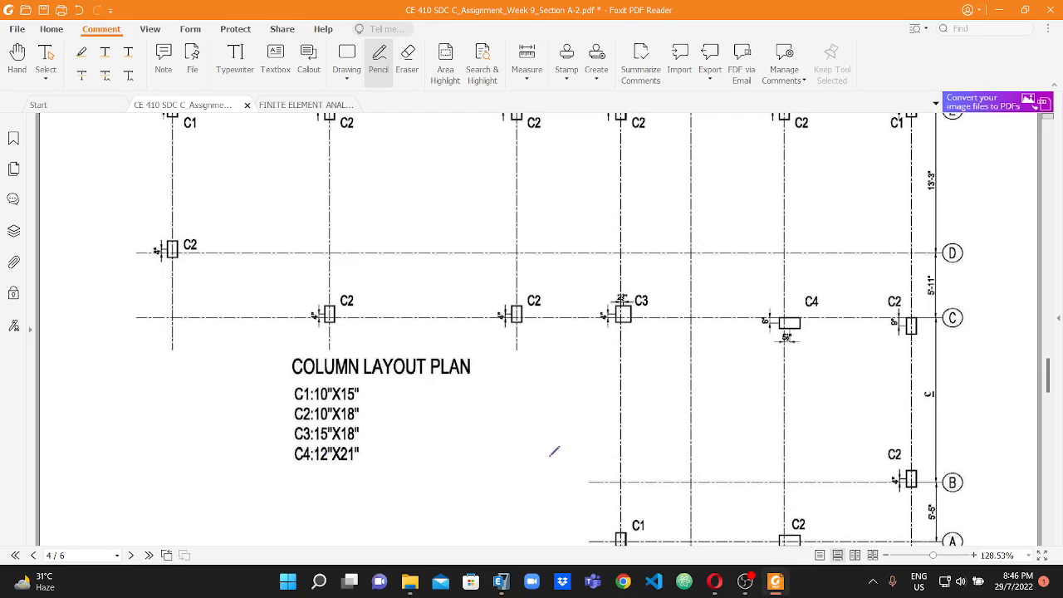
click(502, 582)
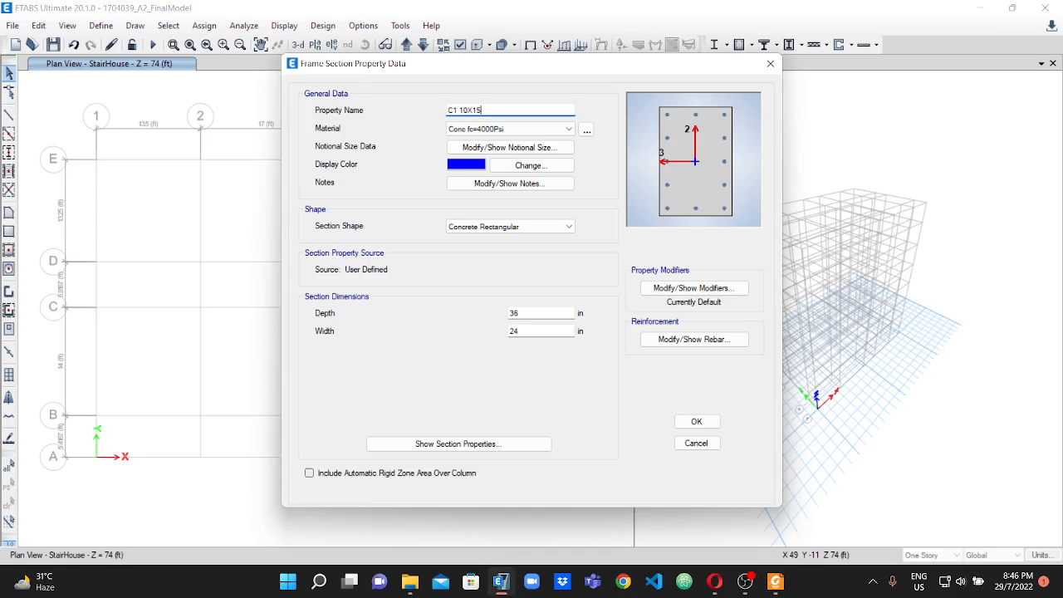
Set the C1 section's depth to 15 in and its width to 10 in.
click(515, 313)
drag(514, 313, 503, 317)
text(15)
drag(521, 331, 495, 333)
text(1)
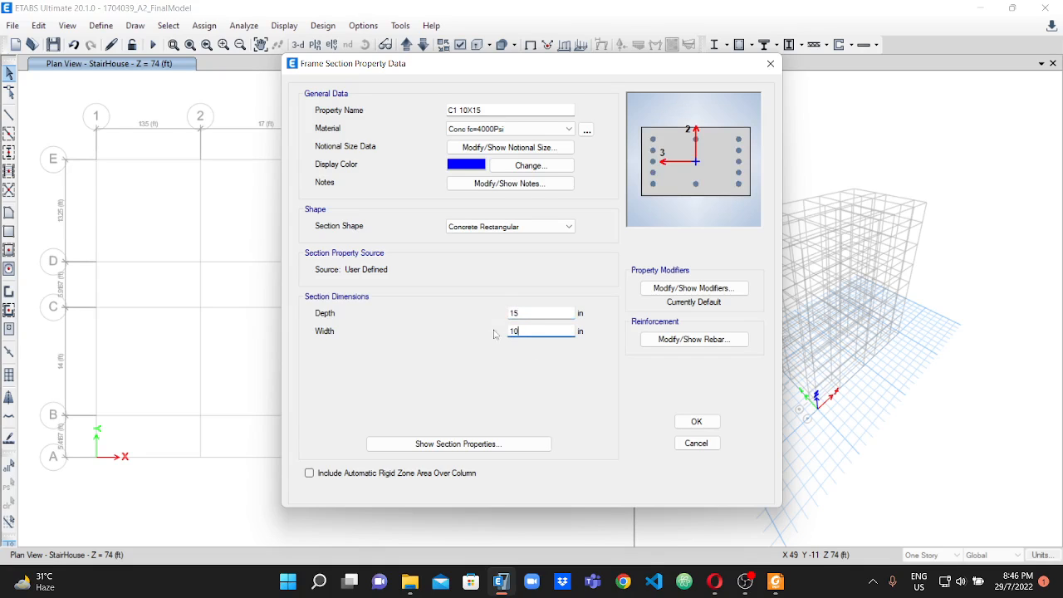
Use P-M2-M3 Design (Column) reinforcement with Rebar fy=60 for the C1 section and accept the section.
click(694, 339)
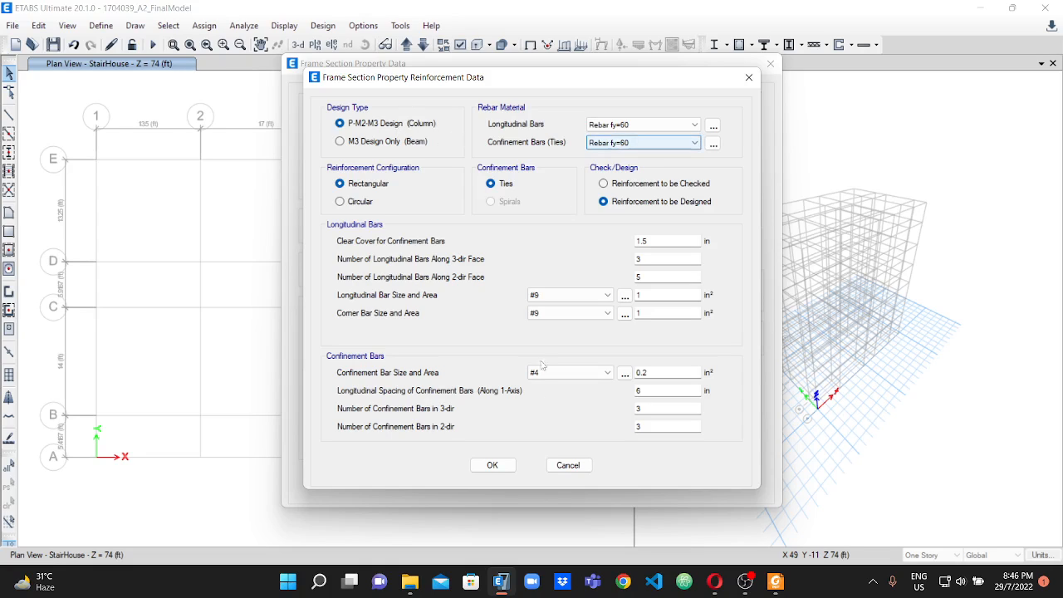
click(481, 469)
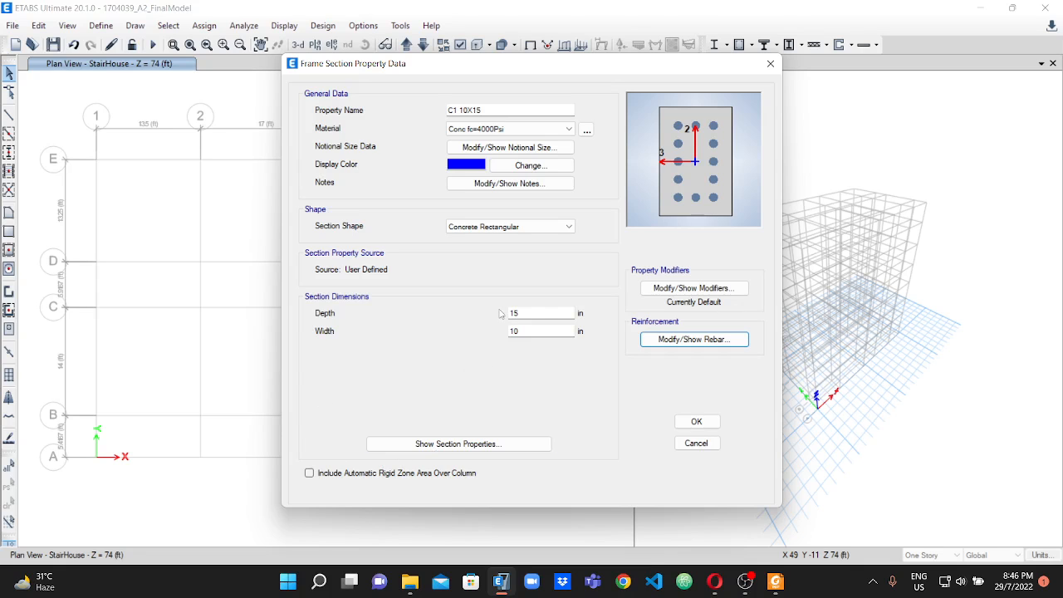
click(688, 422)
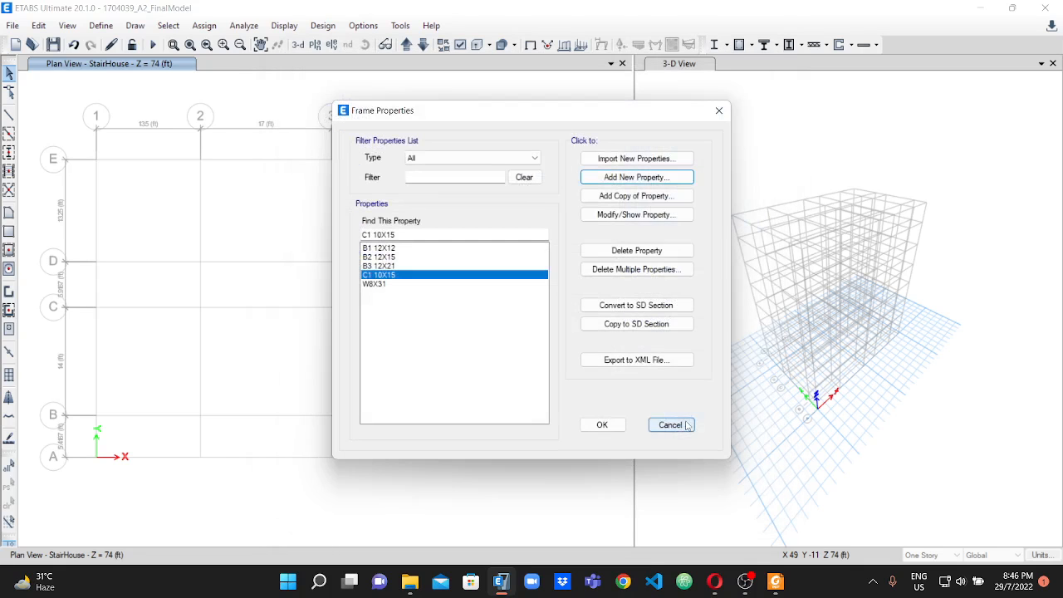
Add a copy of the C1 section named C2 10X18, following the PDF's column sizes, with a depth of 18 in.
click(625, 200)
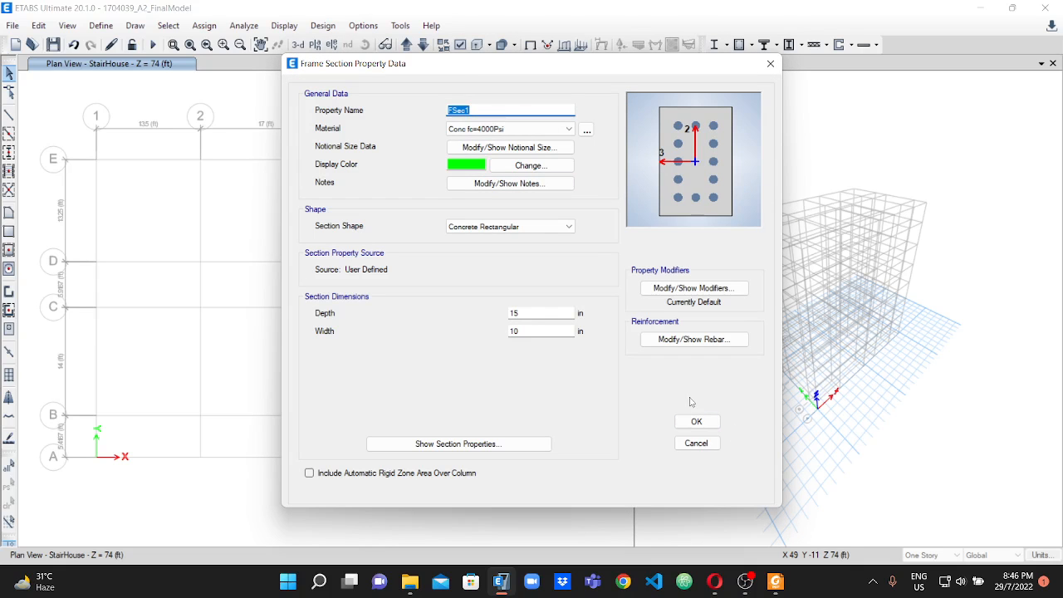
click(775, 581)
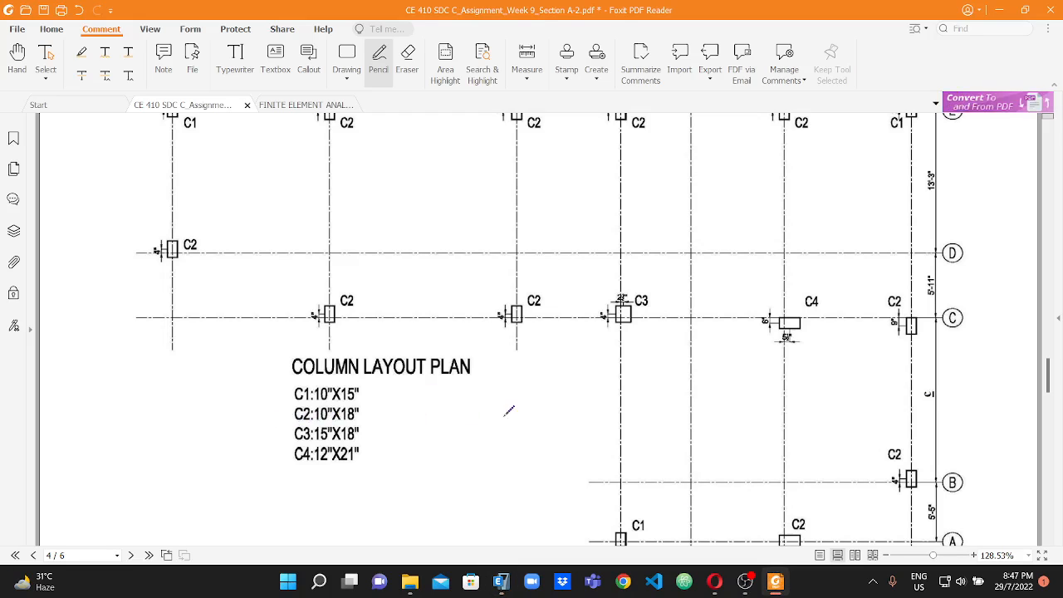
click(501, 581)
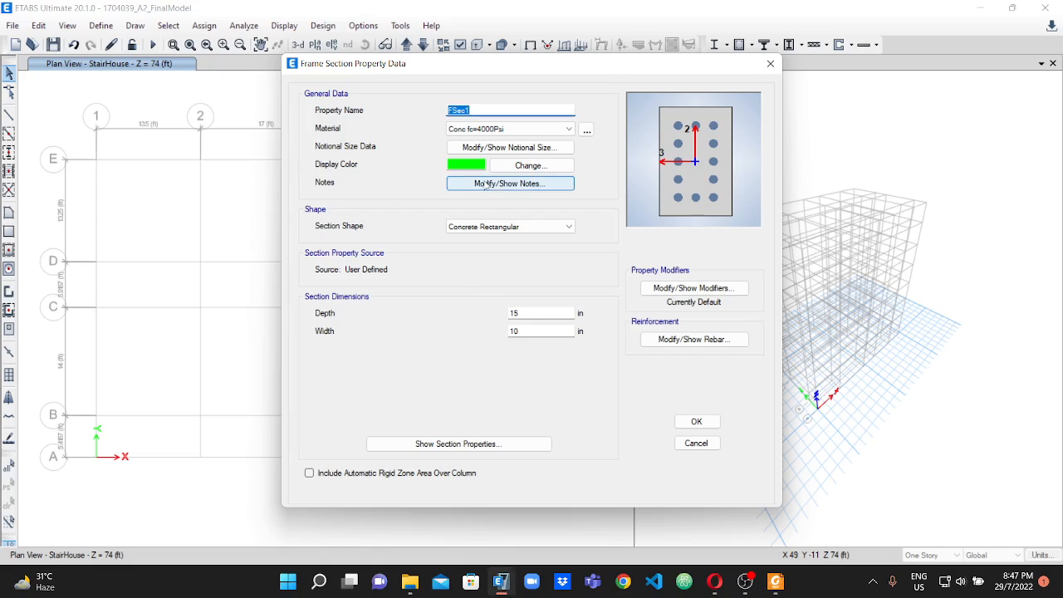
text(C2 10X18)
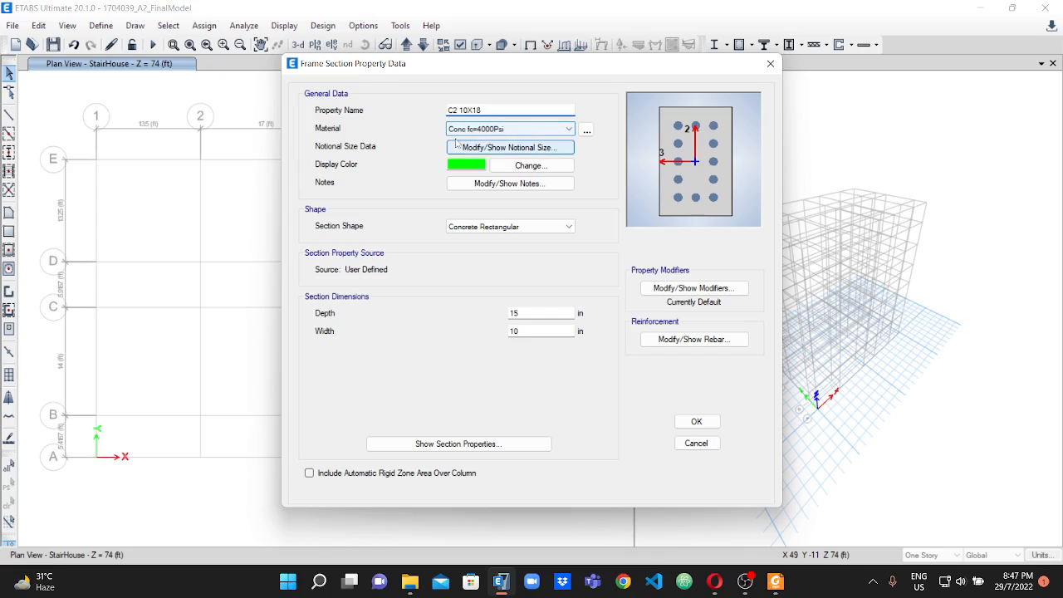
click(516, 313)
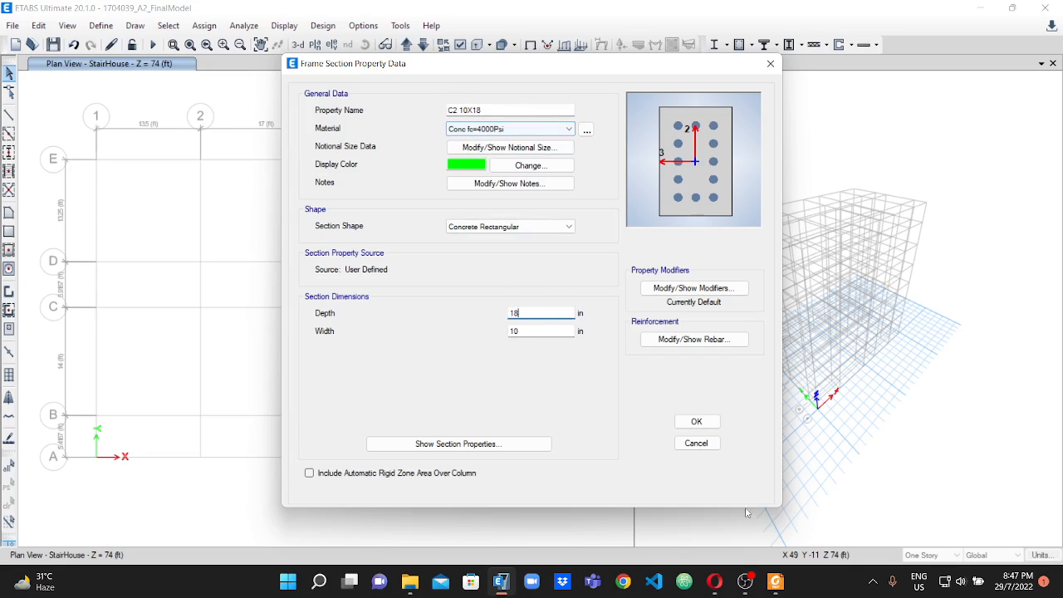
click(697, 423)
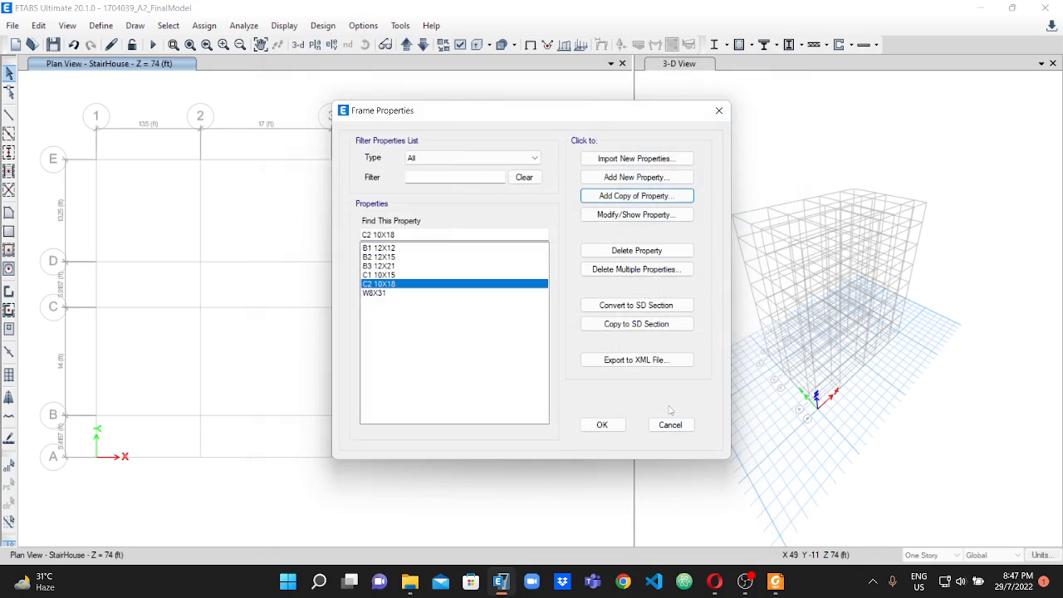
Add a rectangular concrete frame section named C3 15X18, as sized in the PDF, with a depth of 18 in and a width of 15 in.
click(631, 178)
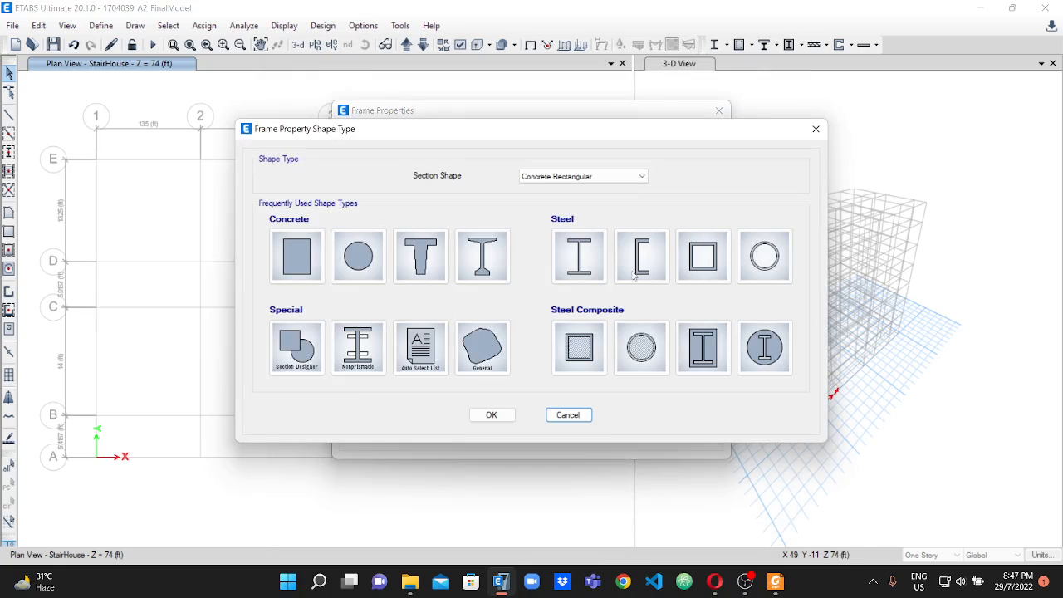
click(307, 263)
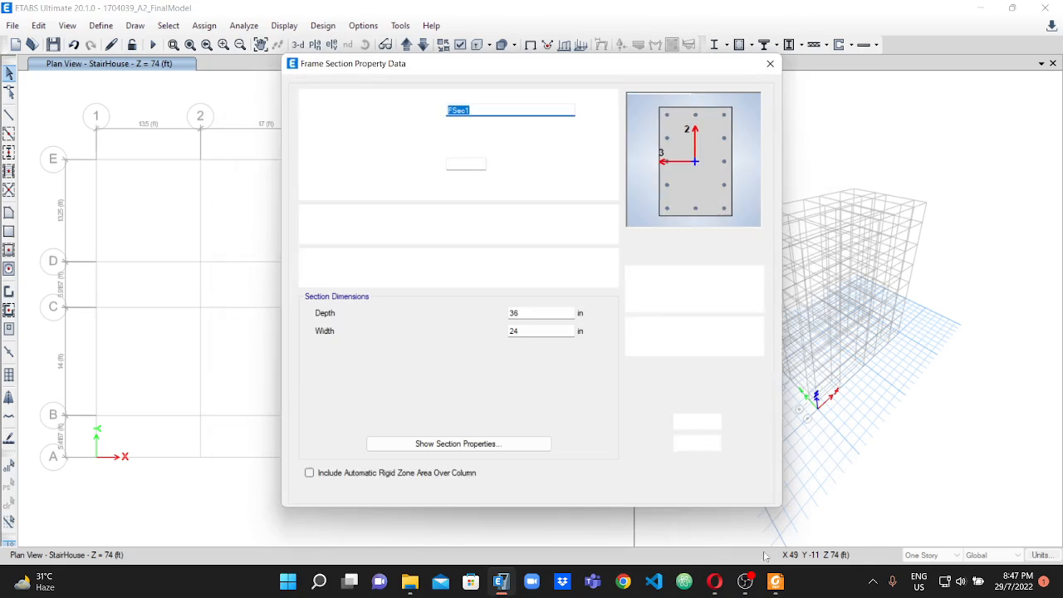
text(C3)
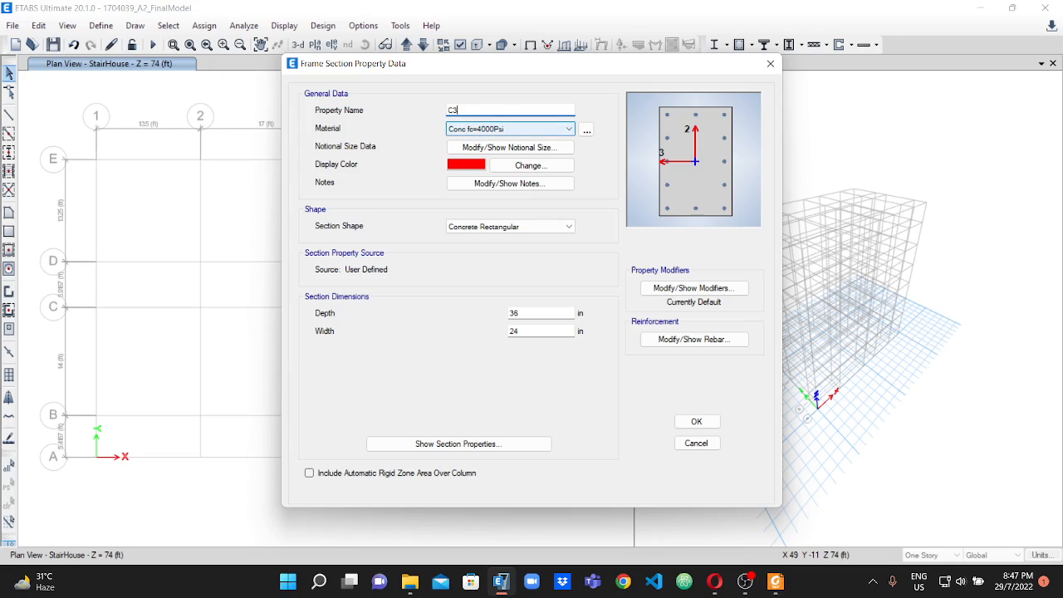
click(775, 581)
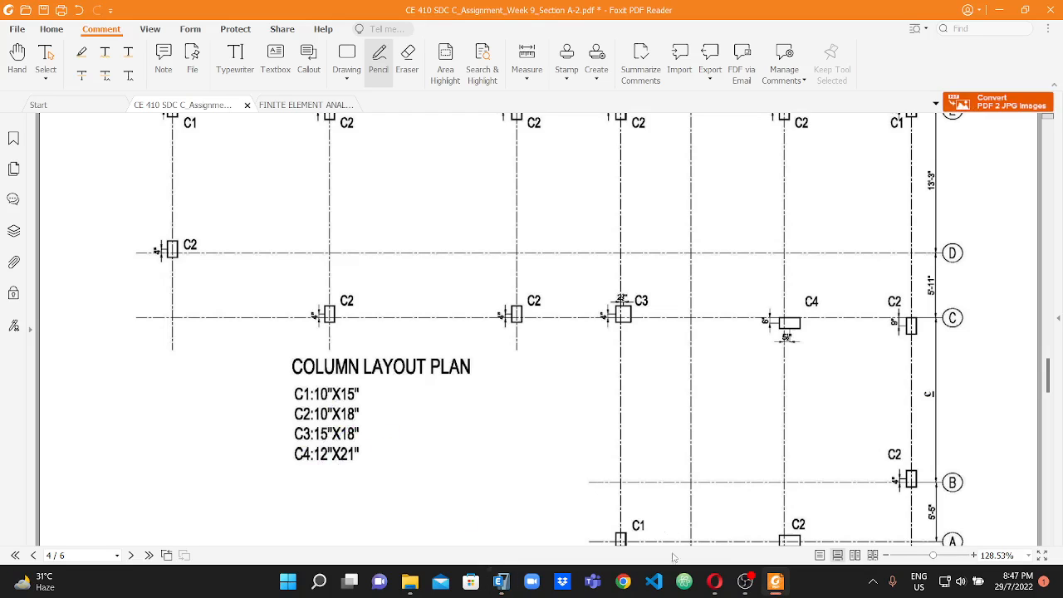
click(500, 581)
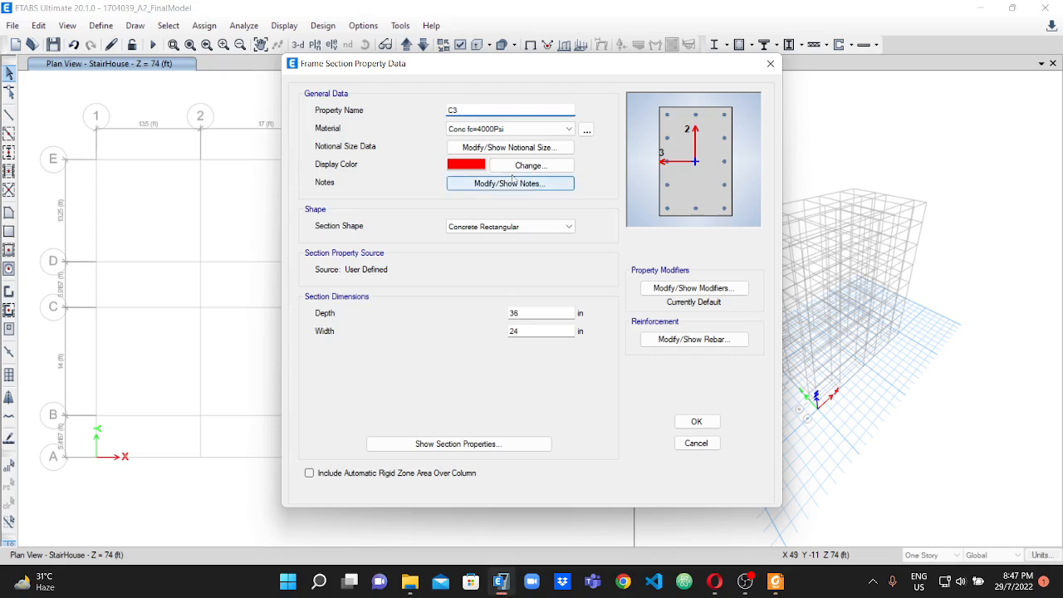
double_click(542, 313)
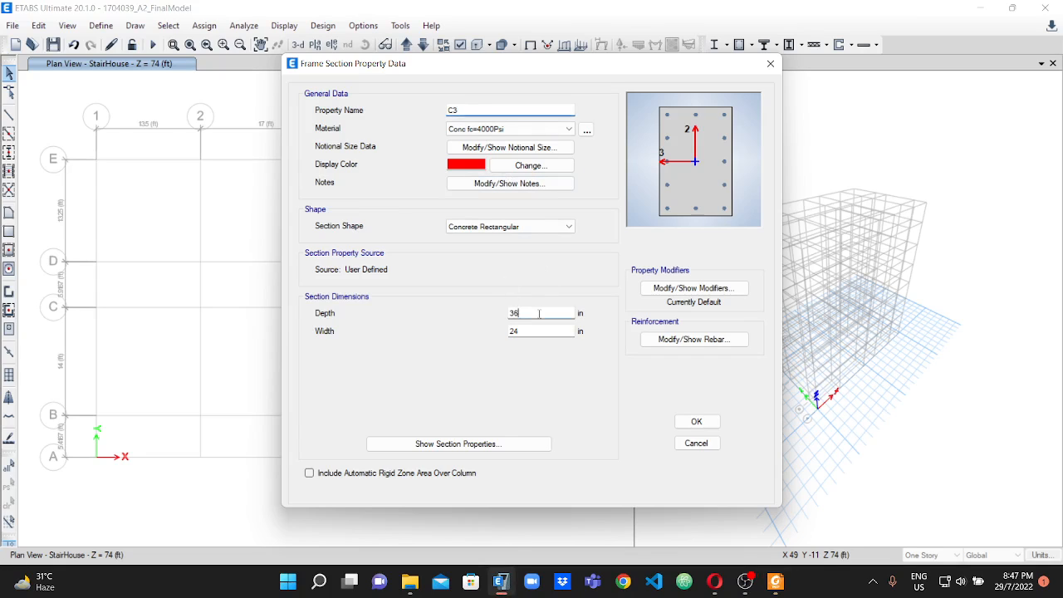
click(488, 111)
double_click(532, 312)
text(18)
drag(525, 330, 496, 331)
text(15)
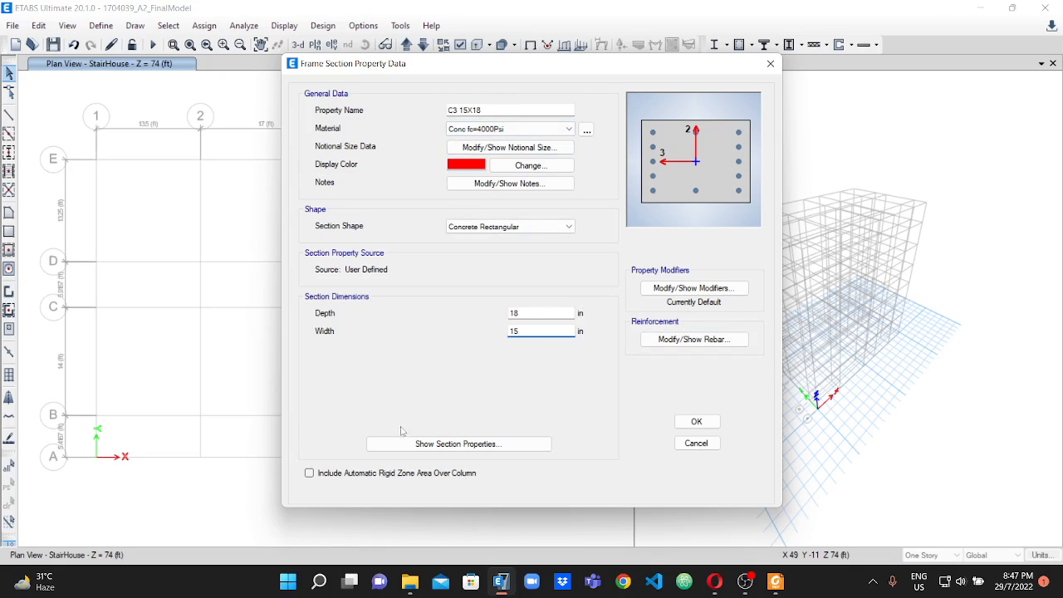
Accept the C3 section and add a copy of it named C4 12X21, following the PDF's column sizes.
click(689, 426)
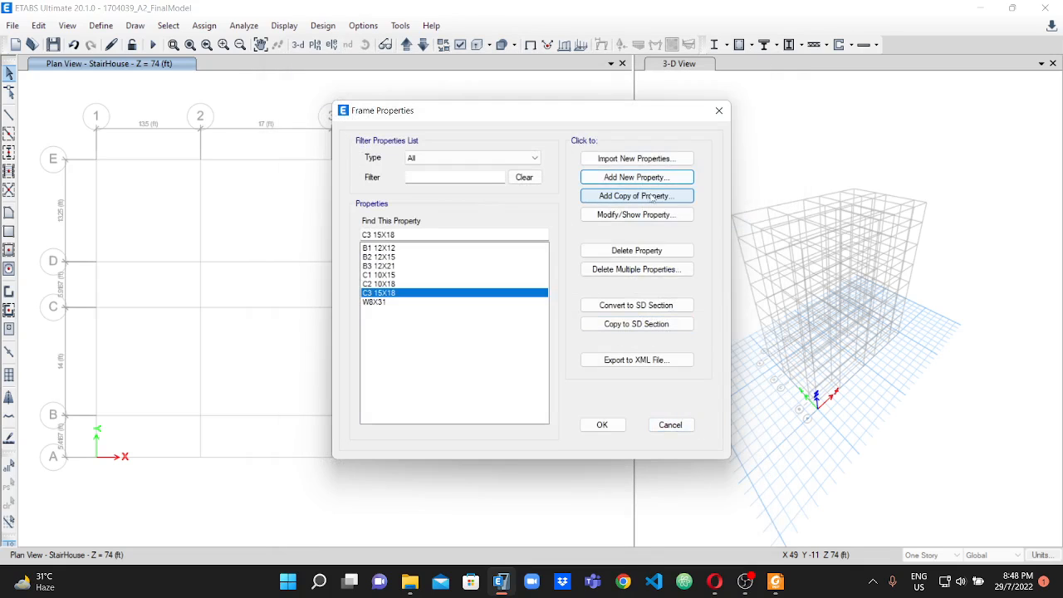
click(650, 198)
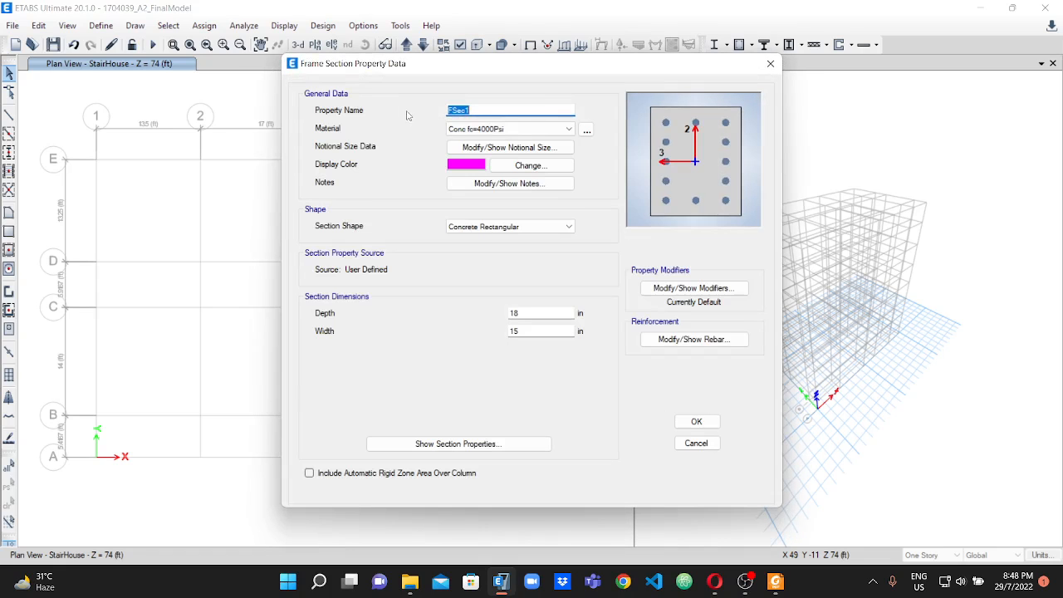
text(C4)
click(776, 581)
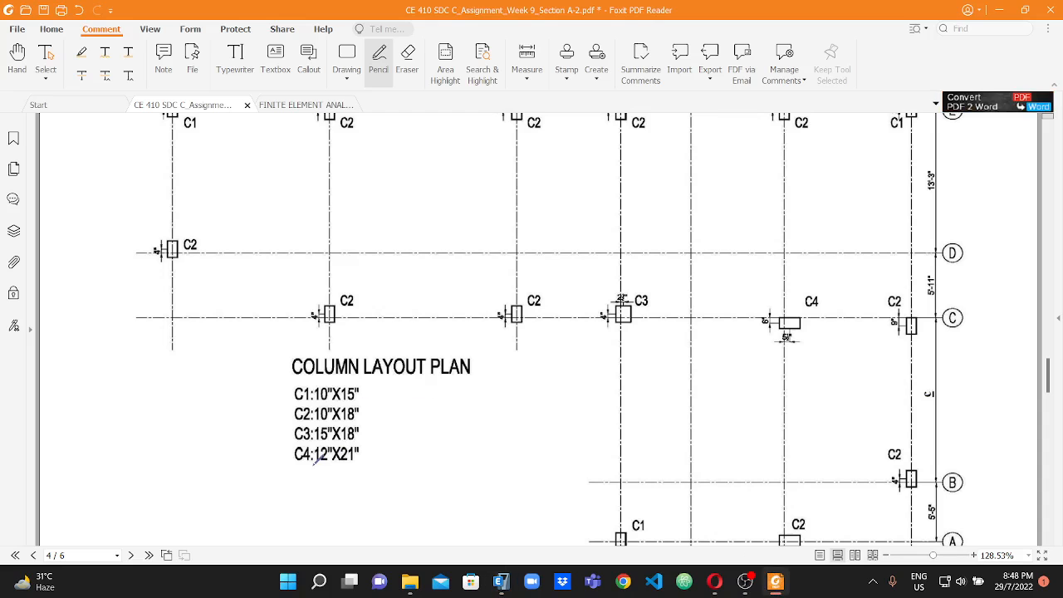
click(501, 582)
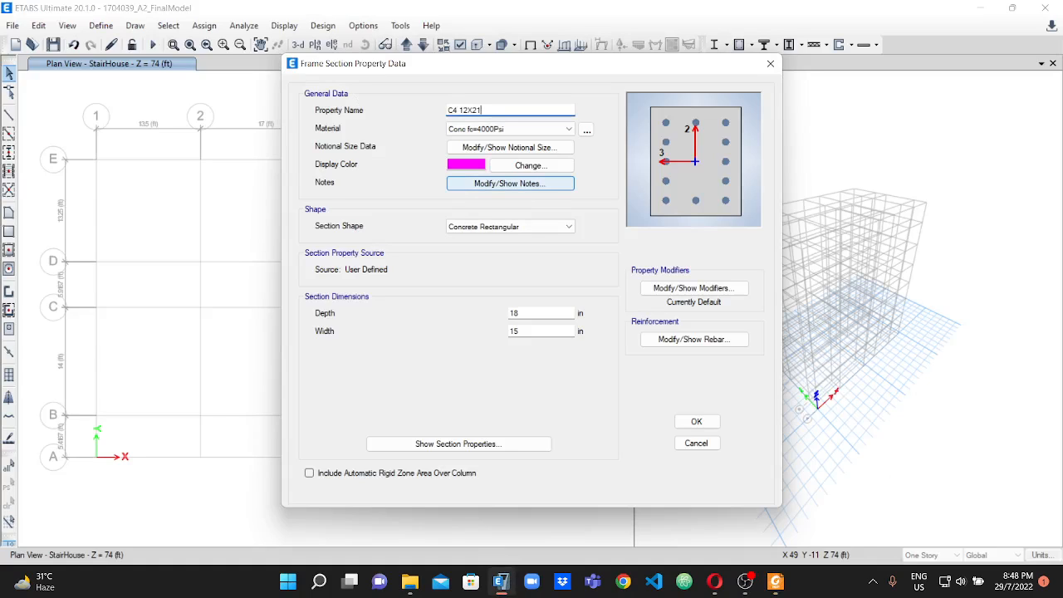
Set the C4 section's depth to 21 in and its width to 12 in, and accept the section.
double_click(534, 314)
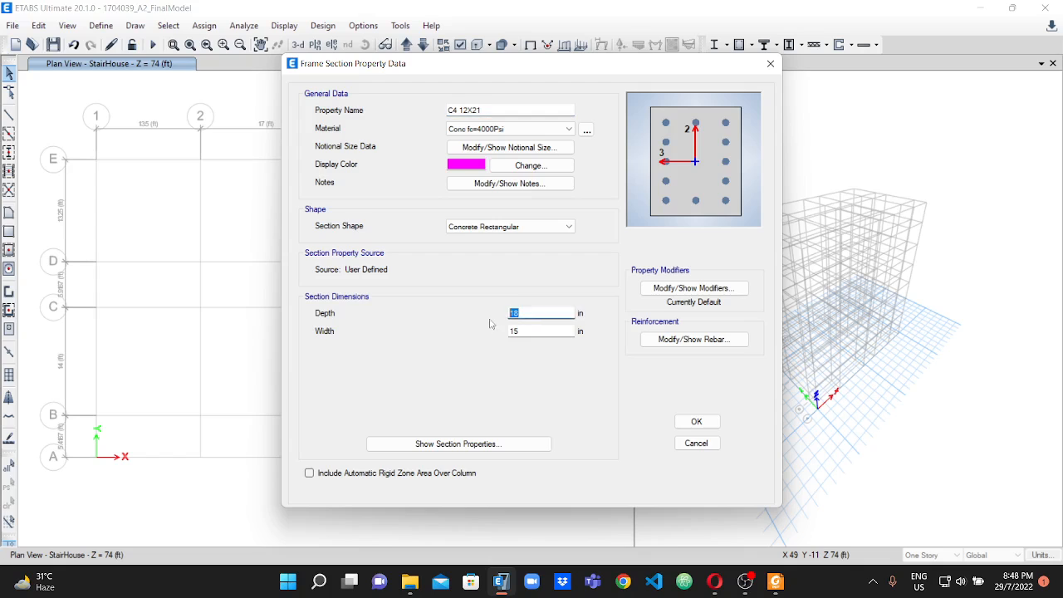
text(21)
drag(527, 334, 504, 336)
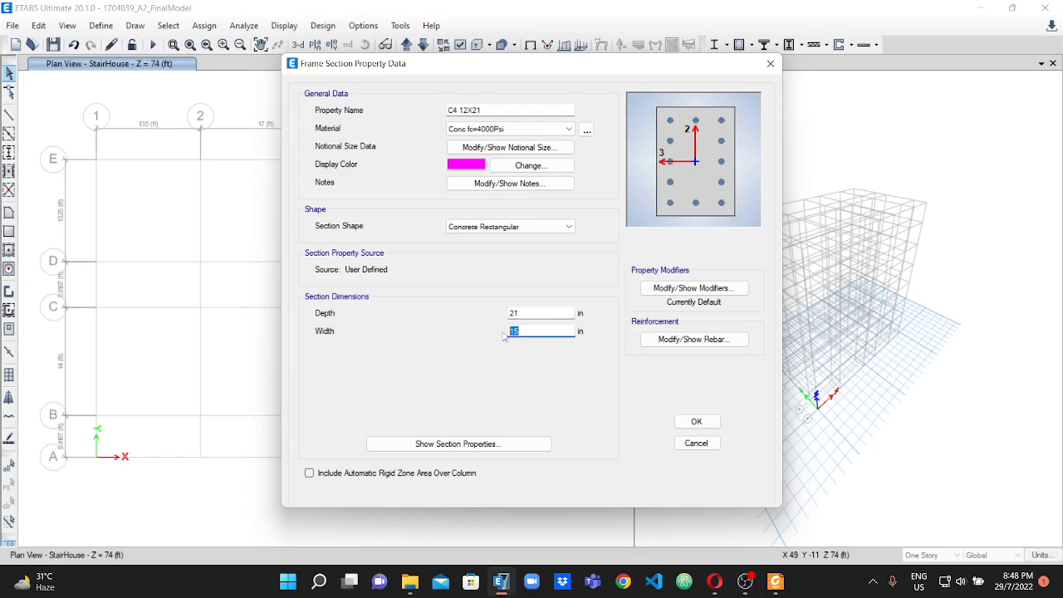
text(12)
click(697, 421)
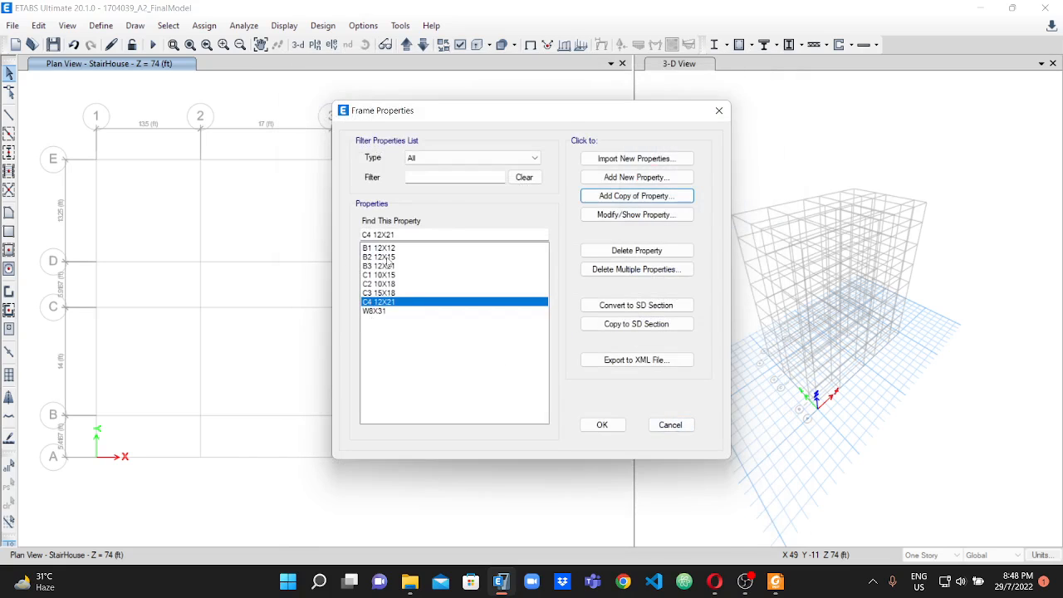
Check the PDF's grade beam sizes and add a rectangular concrete frame section named GB1 10X12.
click(776, 580)
scroll(492, 361, down, 10)
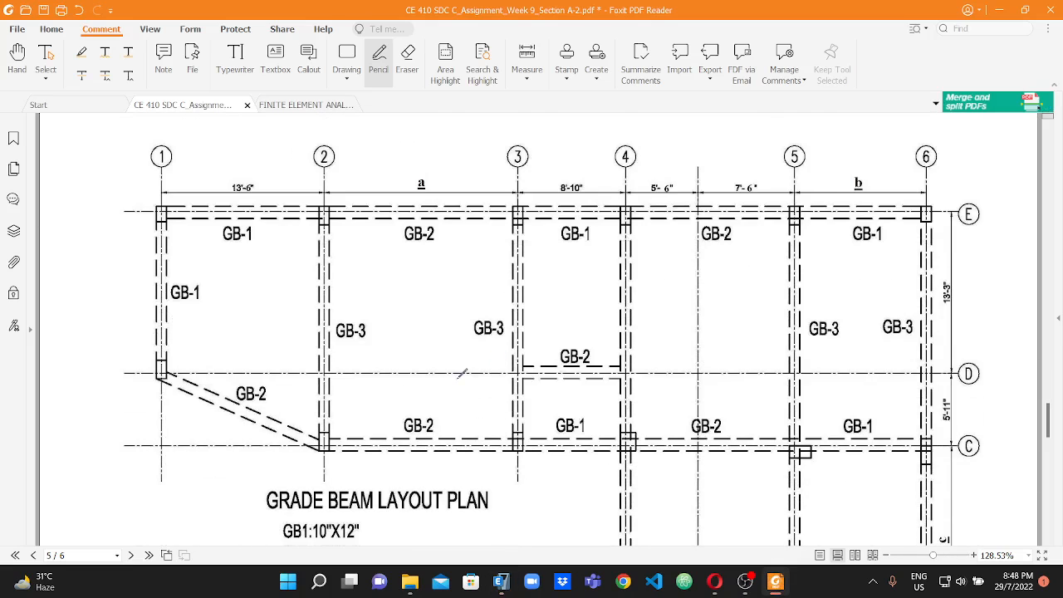
scroll(313, 449, down, 2)
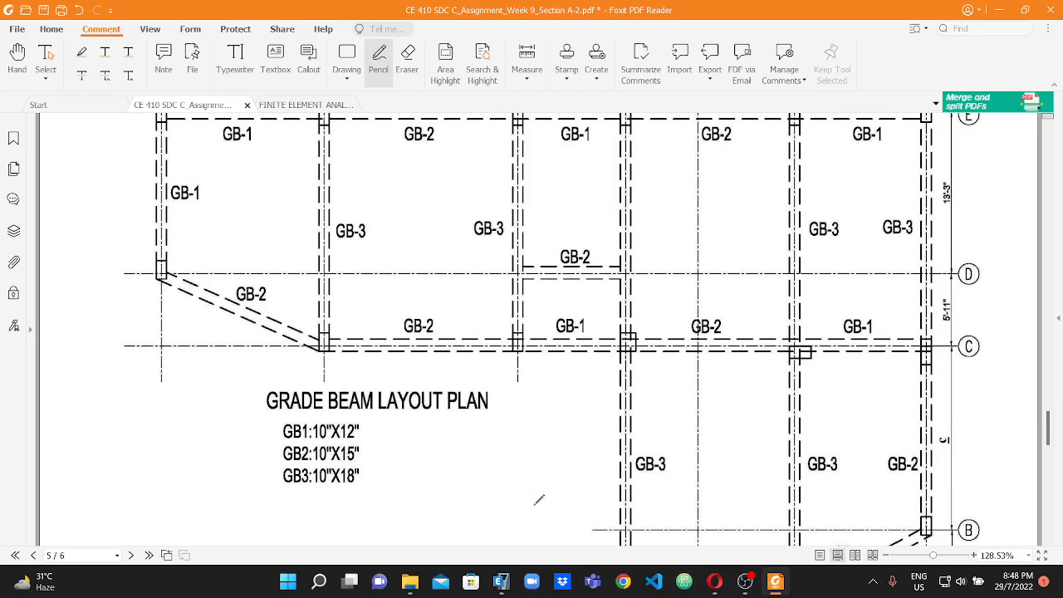
click(501, 581)
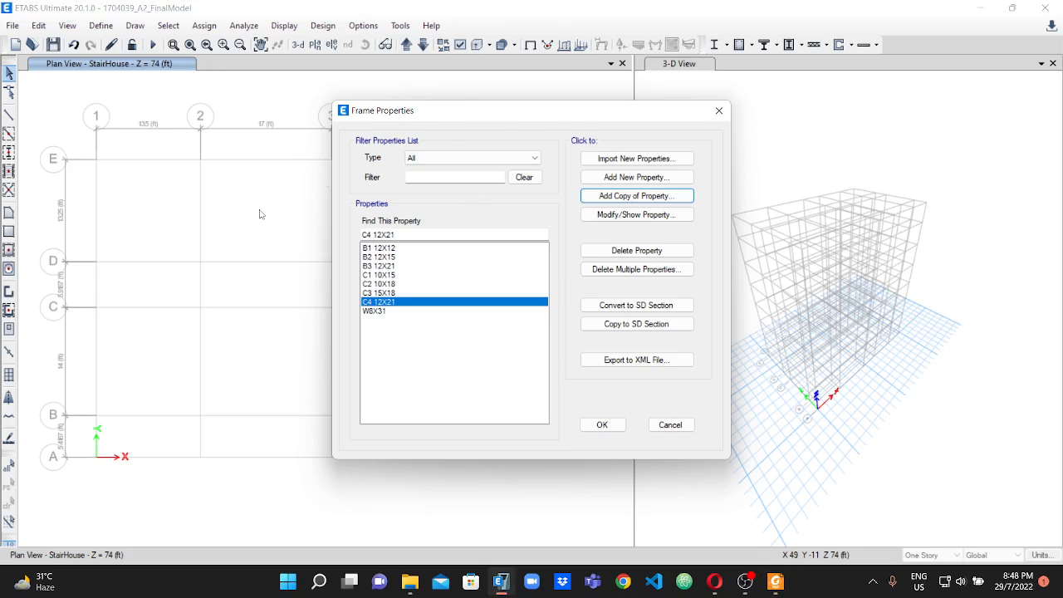
click(627, 179)
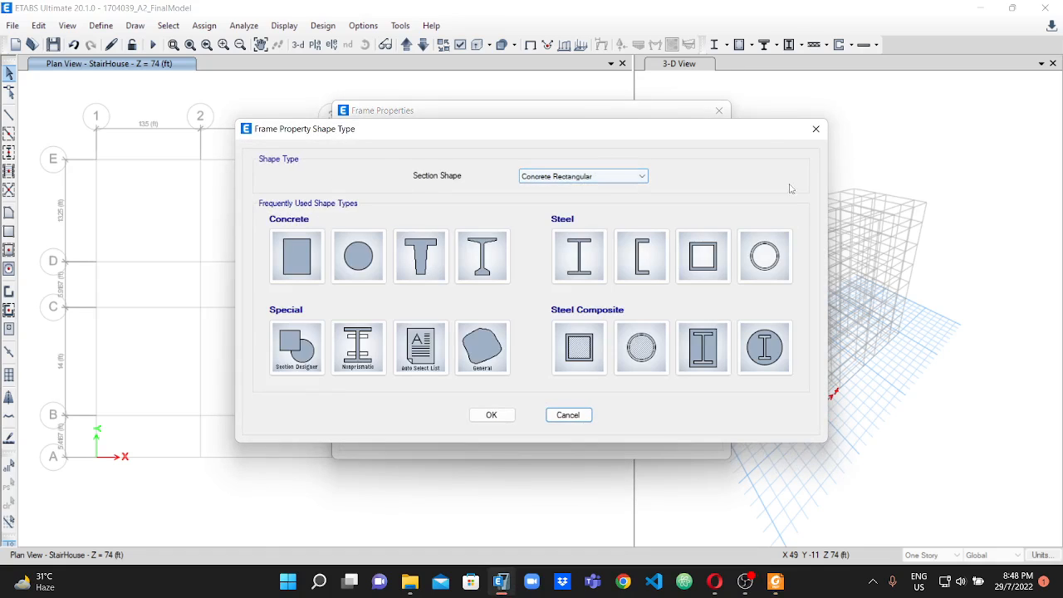
click(297, 252)
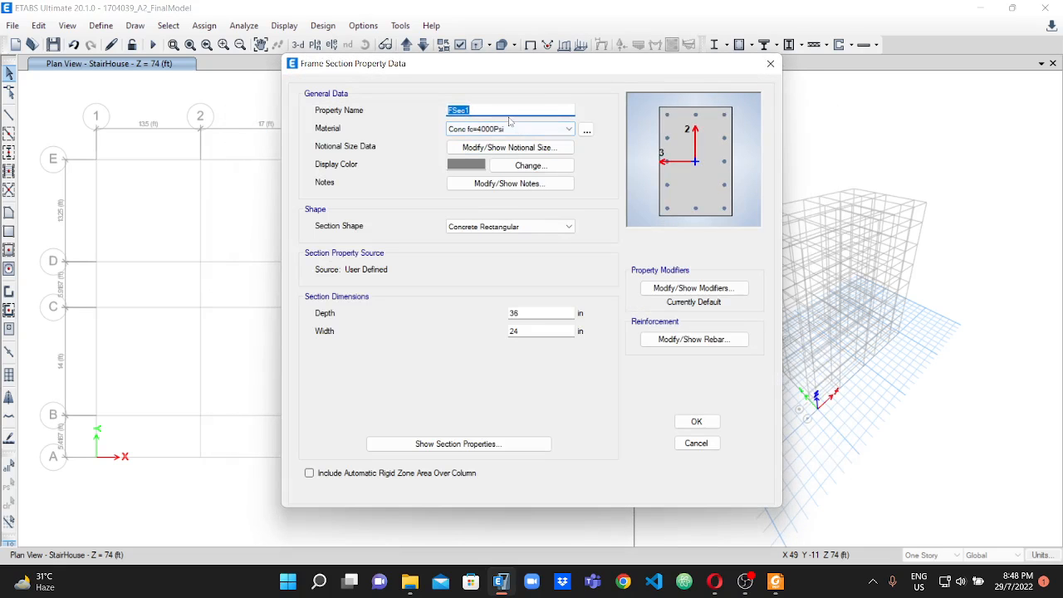
text(B1 10X12)
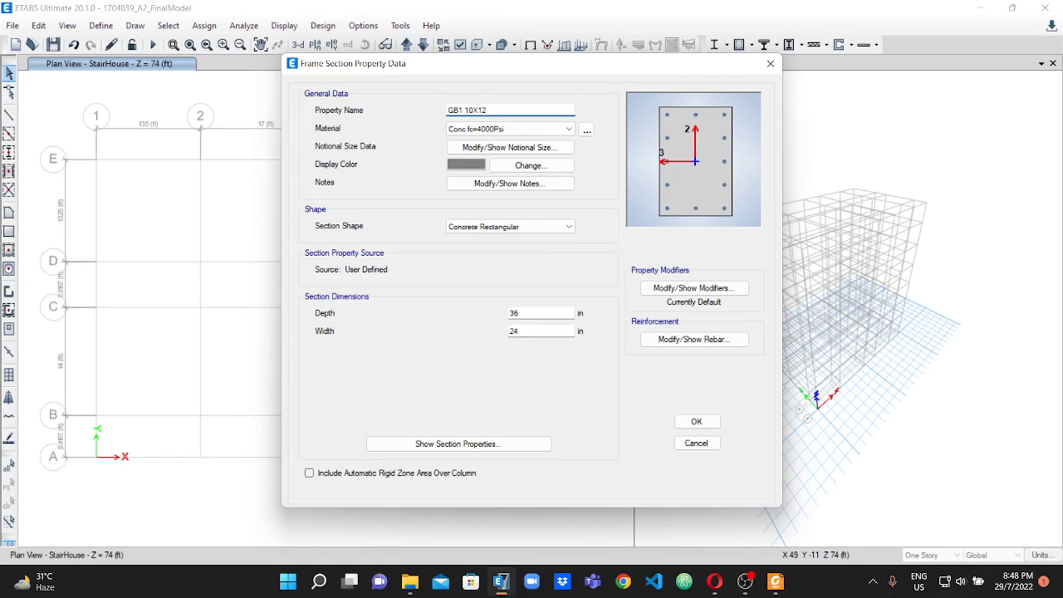
Set the GB1 section's depth to 12 in and its width to 10 in, as sized in the PDF.
click(776, 581)
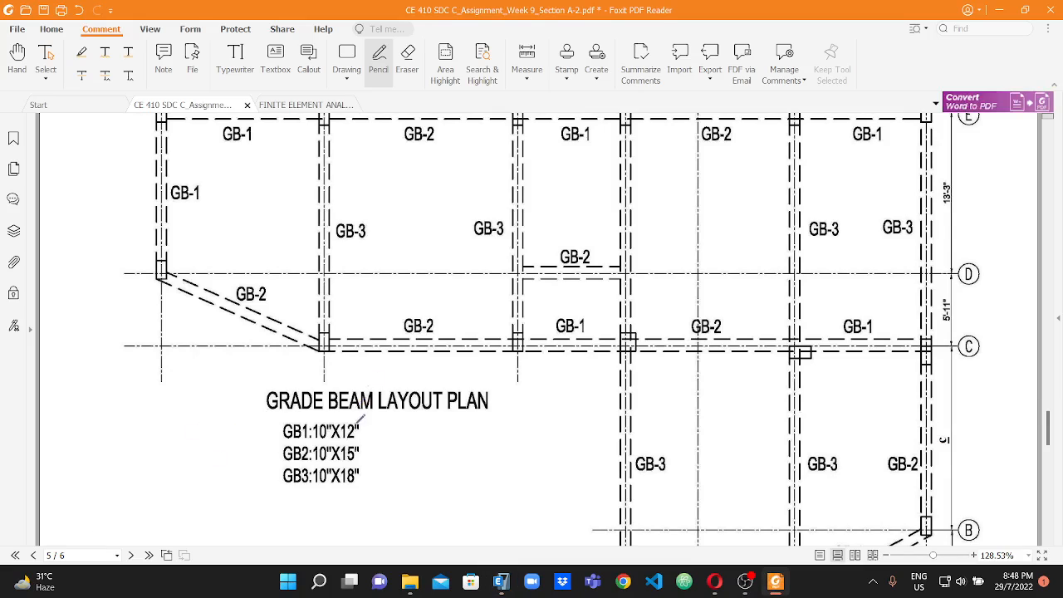
click(501, 581)
drag(528, 313, 474, 315)
text(12)
key(Tab)
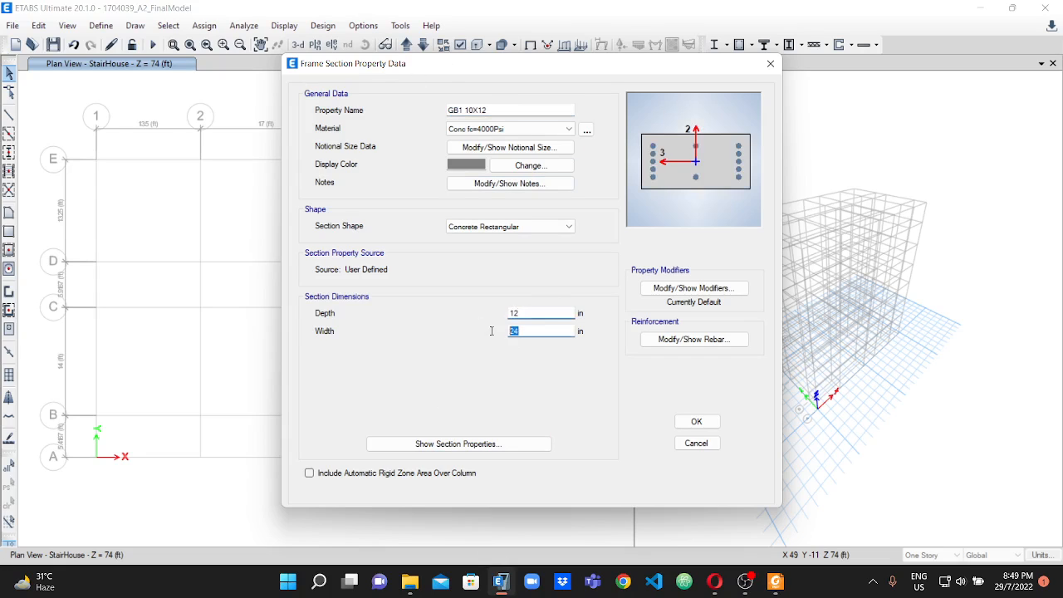
text(10)
Use M3 Design Only (Beam) reinforcement for the GB1 section and accept the section.
click(729, 342)
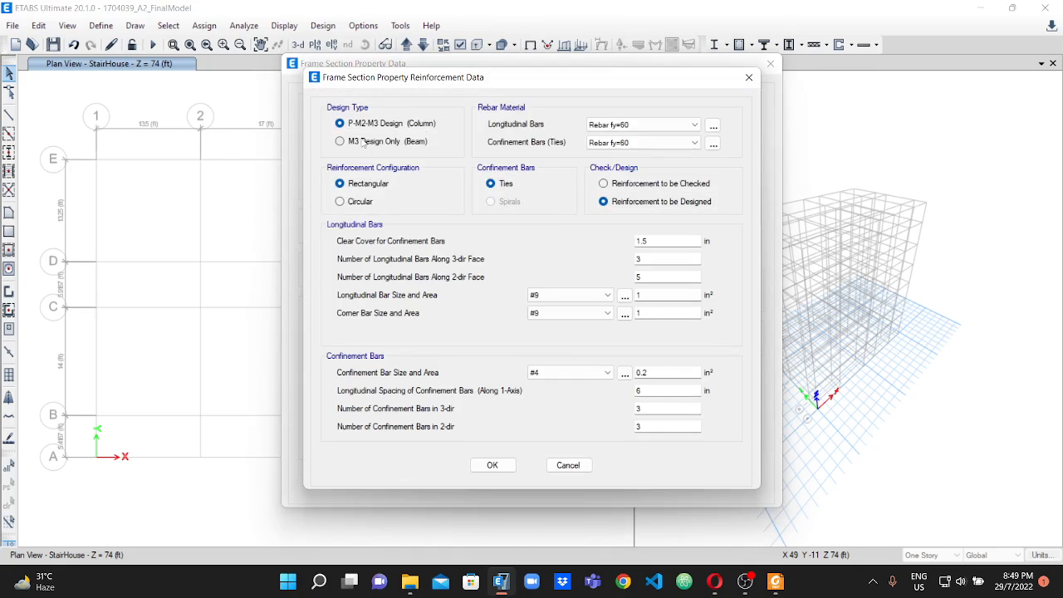
click(340, 142)
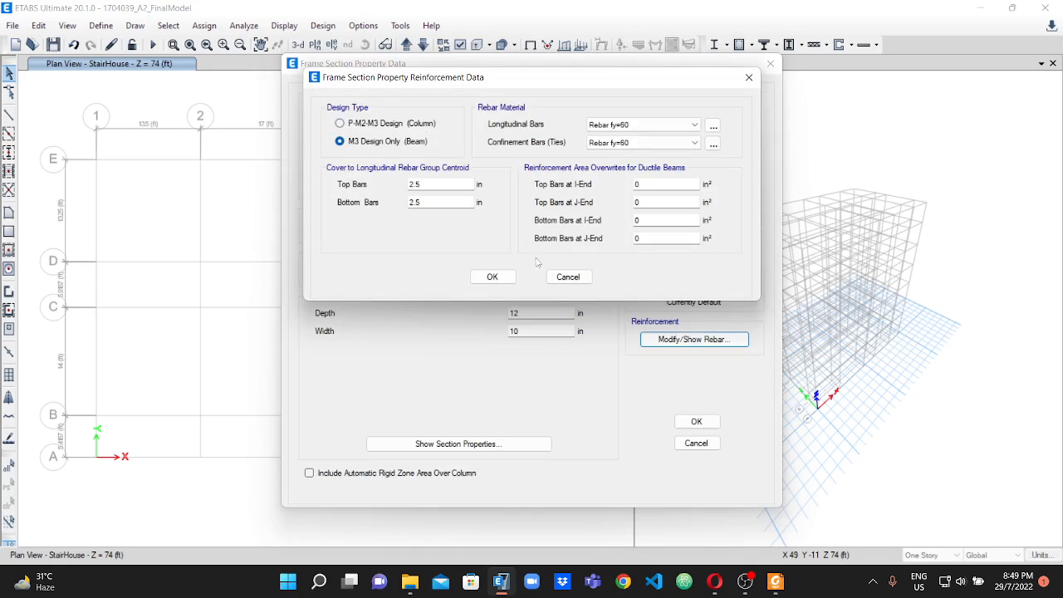
click(484, 274)
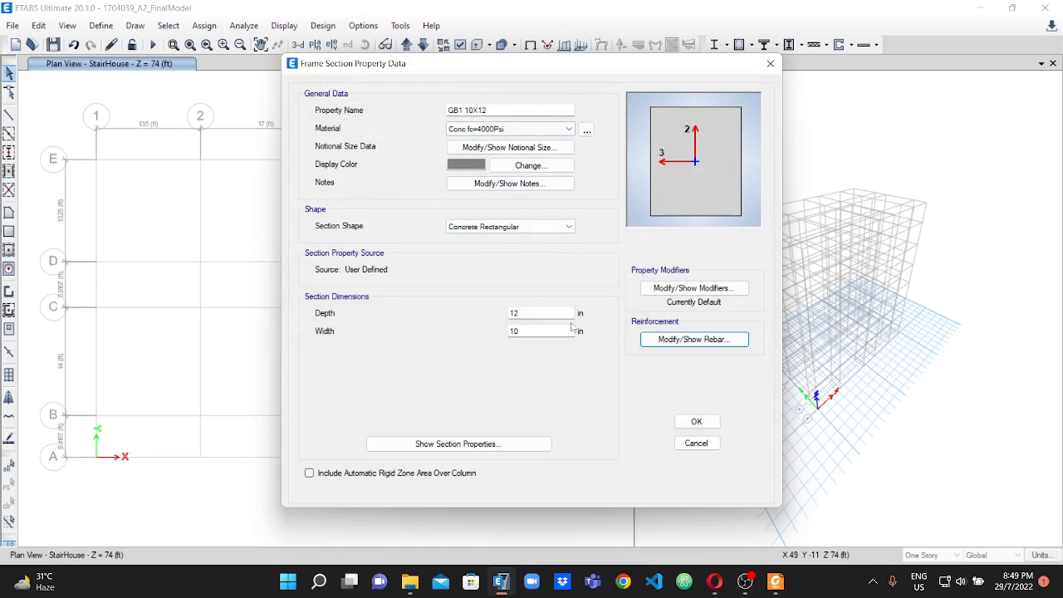
click(695, 425)
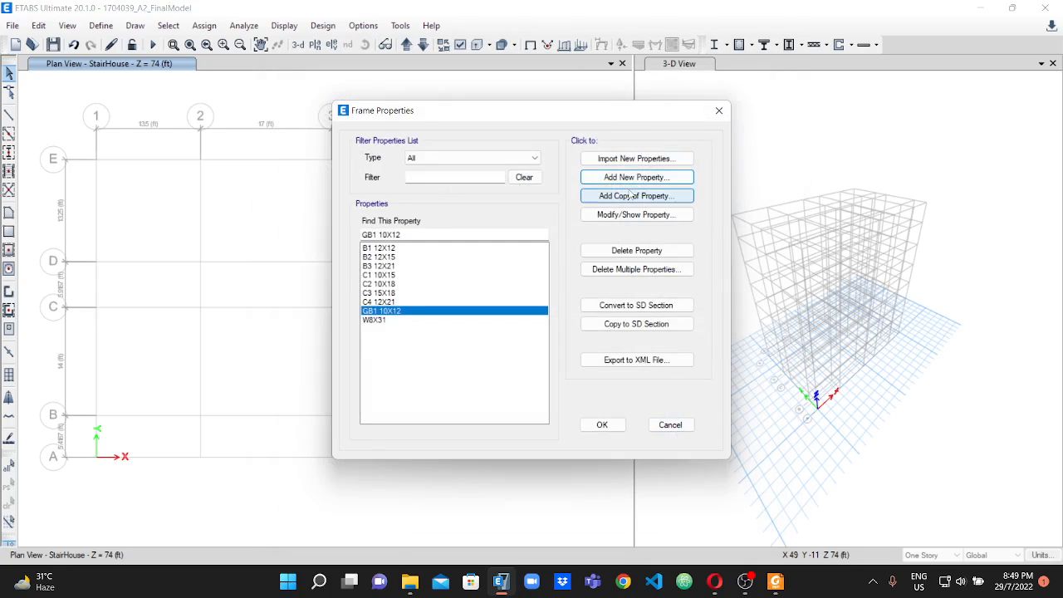
Add a copy of the GB1 section named GB2 12X15 with a depth of 15 in and a width of 12 in.
click(627, 198)
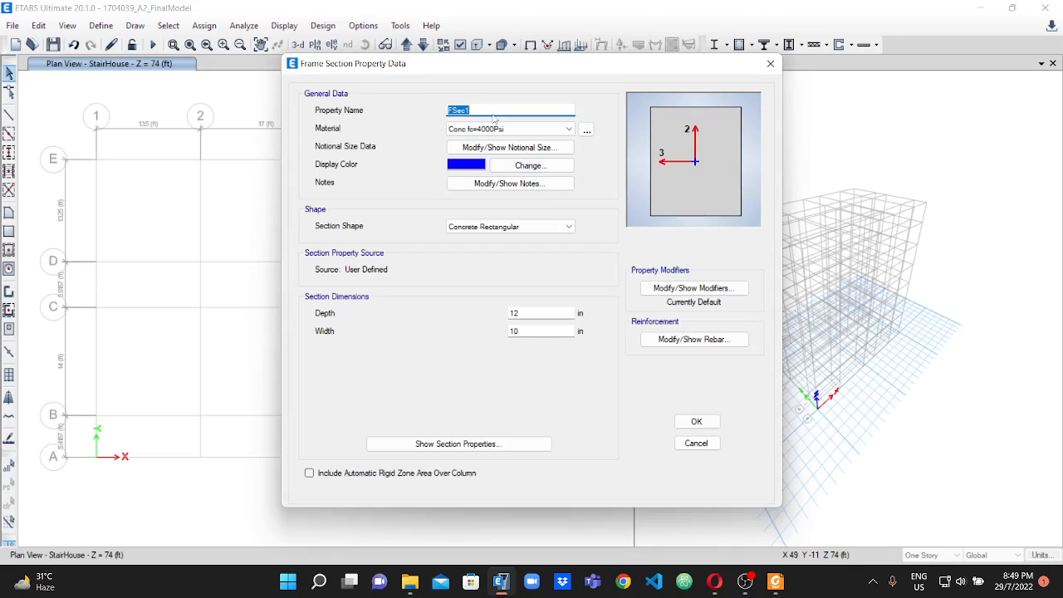
text(GB2 12X15)
click(775, 581)
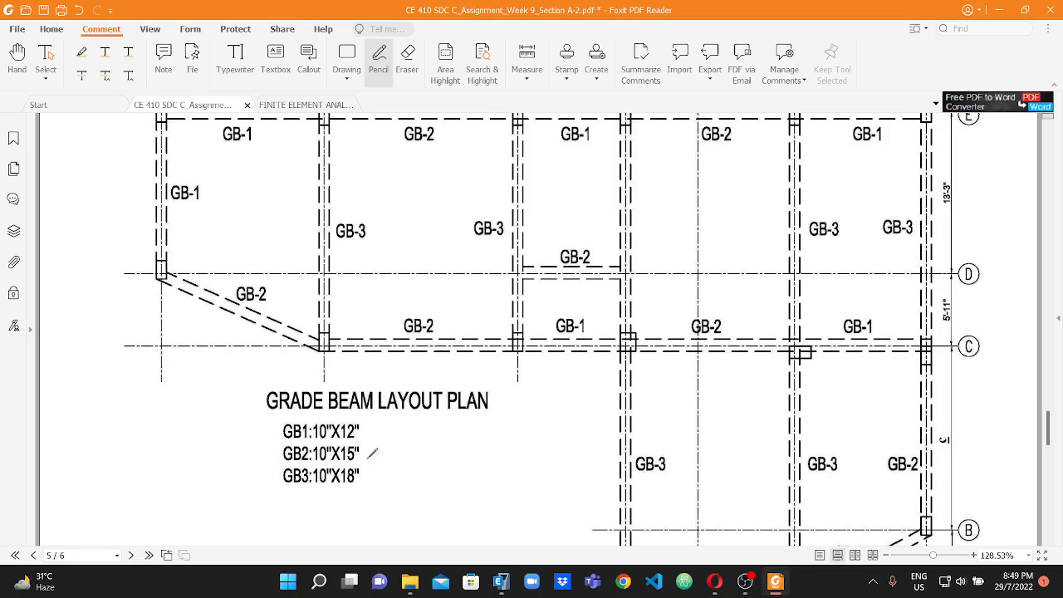
click(501, 581)
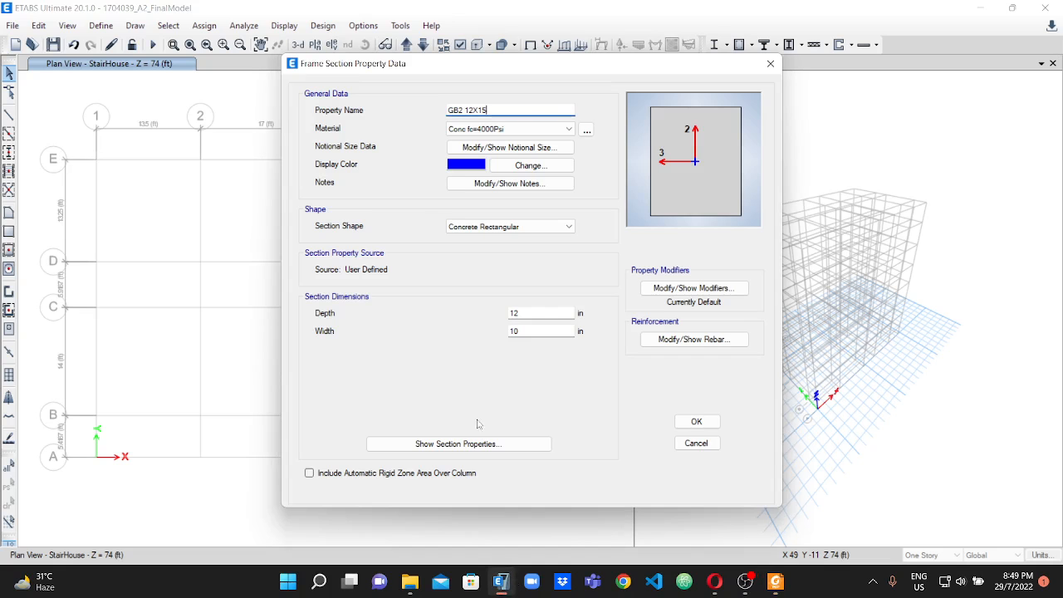
drag(536, 315, 514, 313)
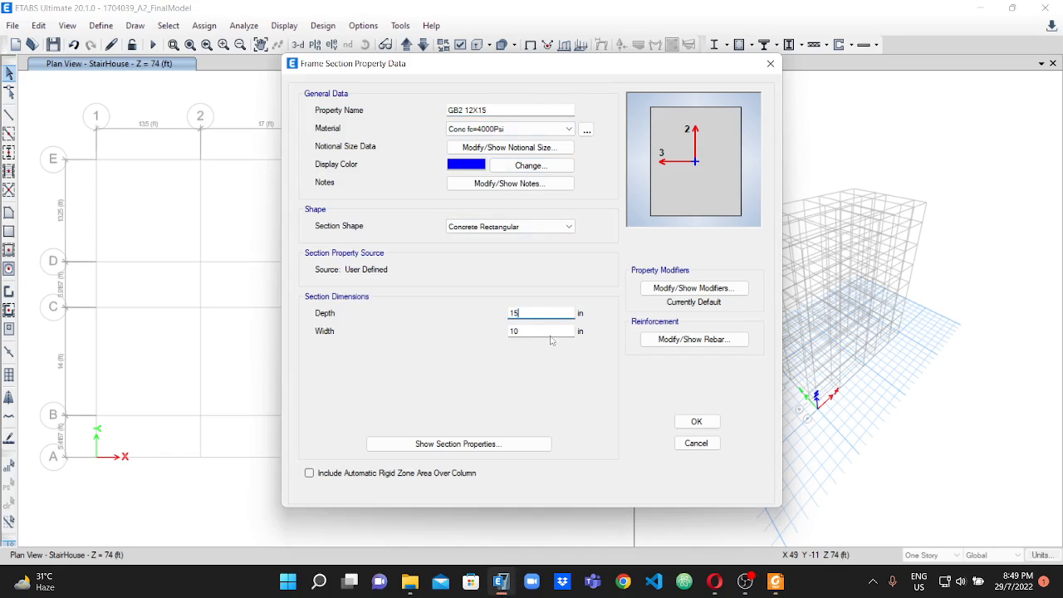
click(536, 331)
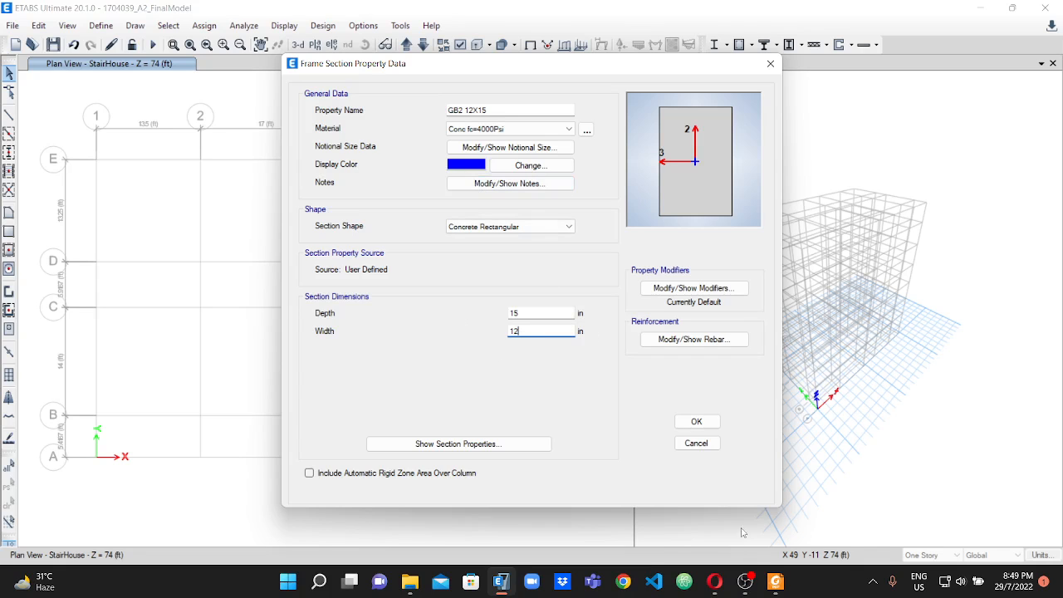
click(696, 421)
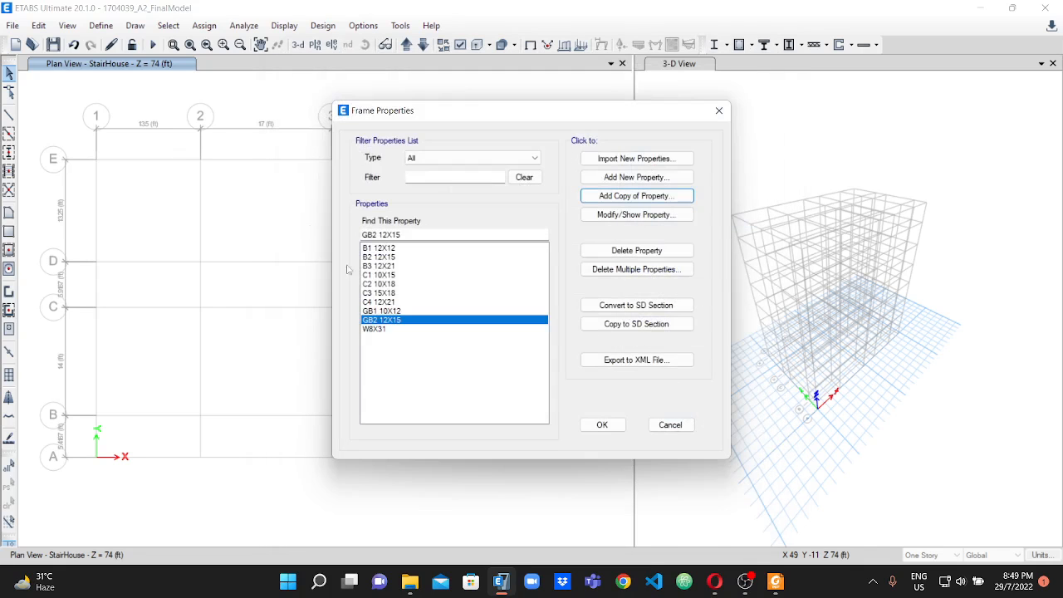
Add a copy of the GB2 section named GB3 12X18 with a depth of 18 in, and accept the frame properties.
click(631, 196)
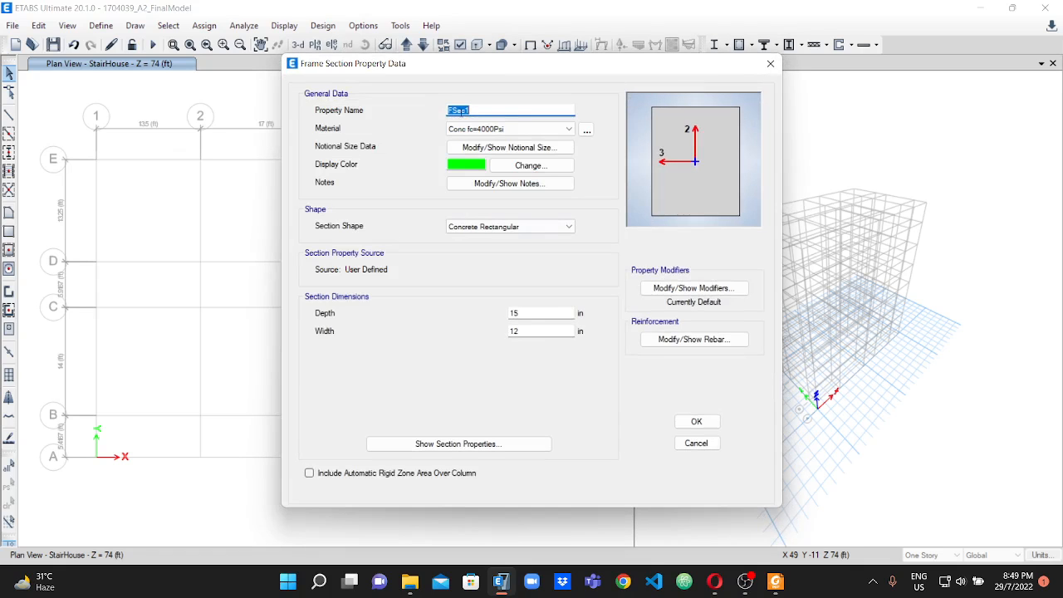
text(GB3 12X15)
click(530, 313)
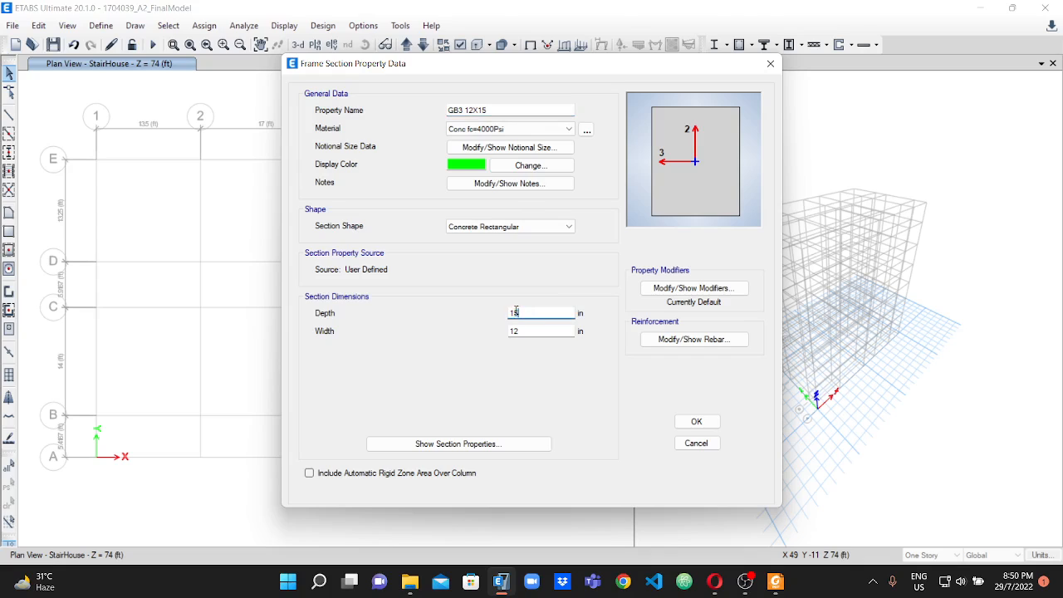
click(487, 110)
text(8)
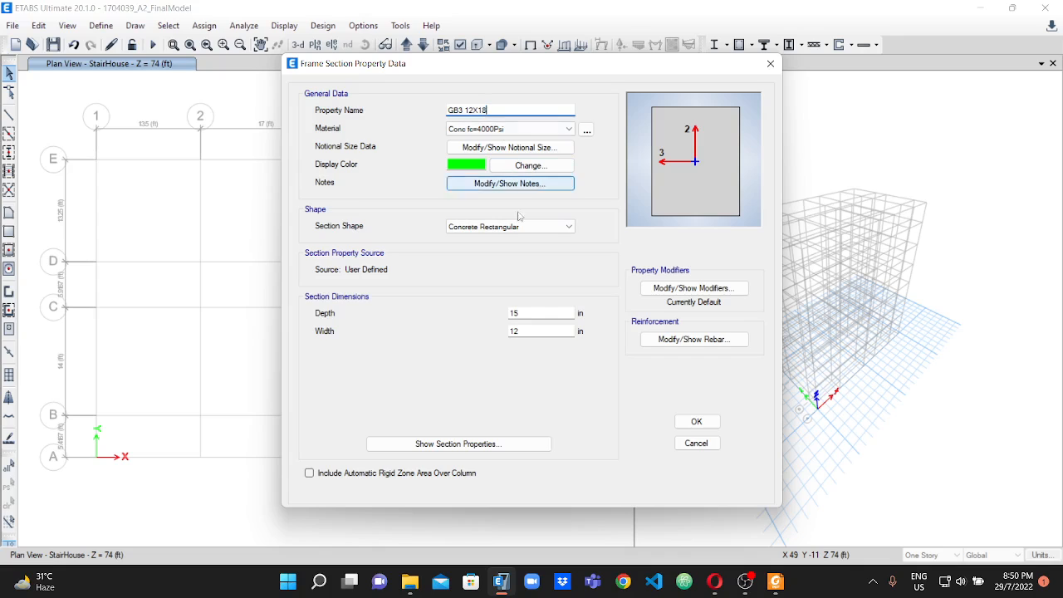
click(515, 313)
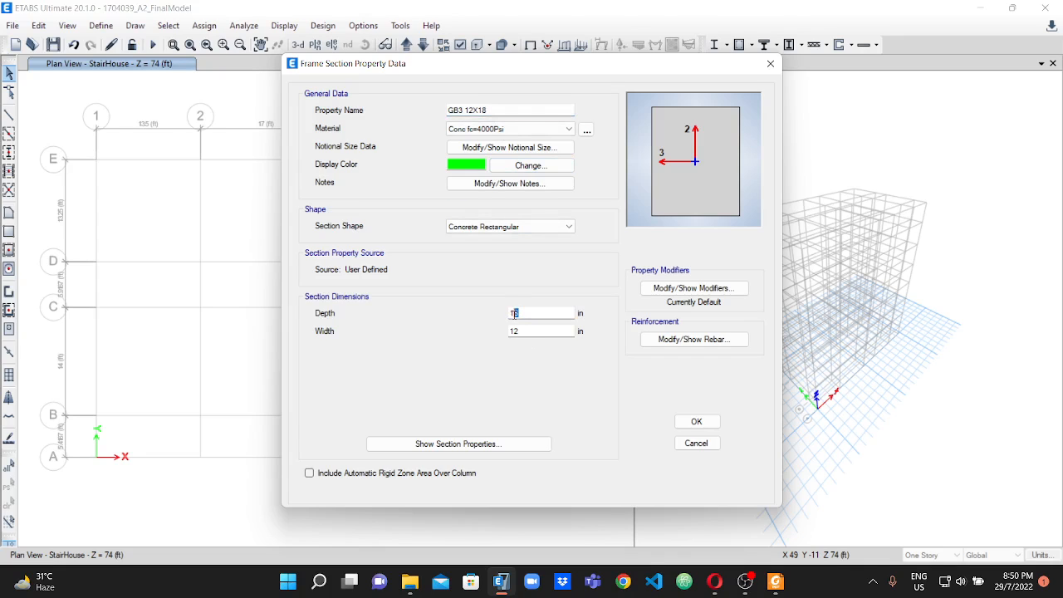
text(8)
click(521, 331)
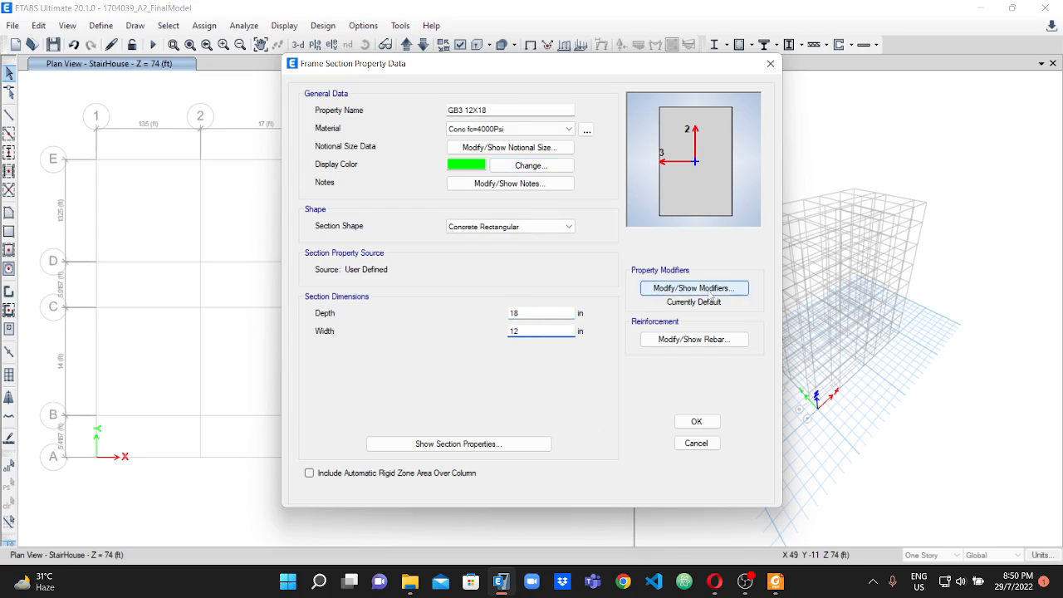
click(702, 425)
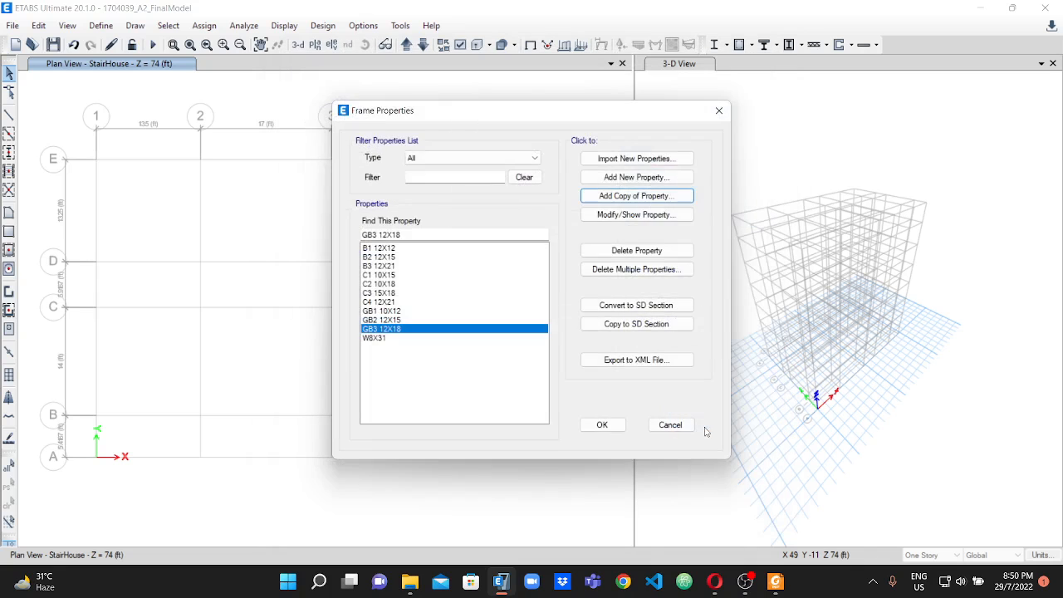
click(602, 424)
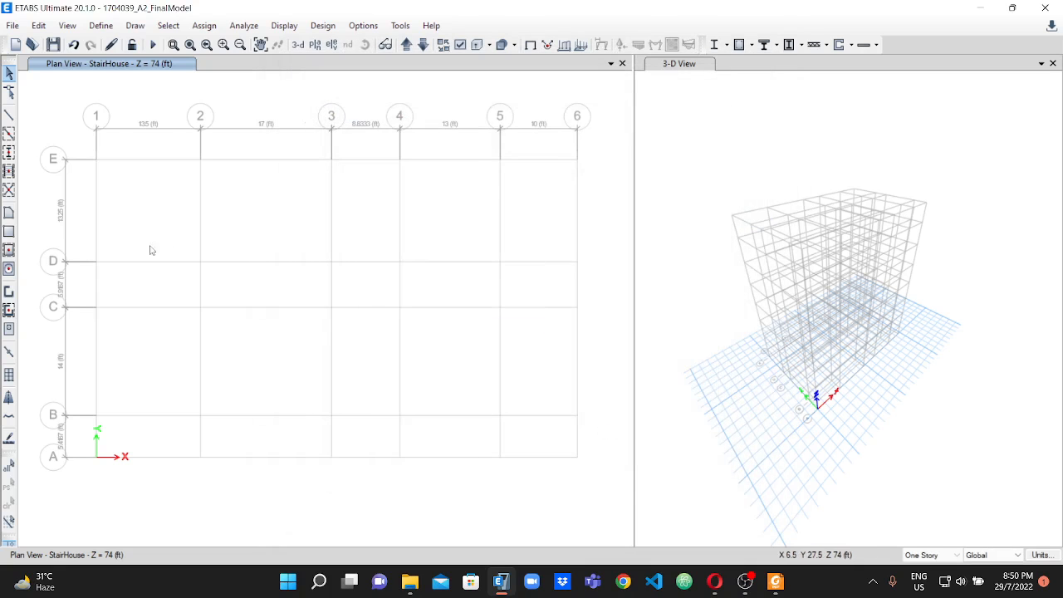
scroll(278, 213, down, 1)
scroll(279, 213, down, 1)
scroll(191, 185, up, 2)
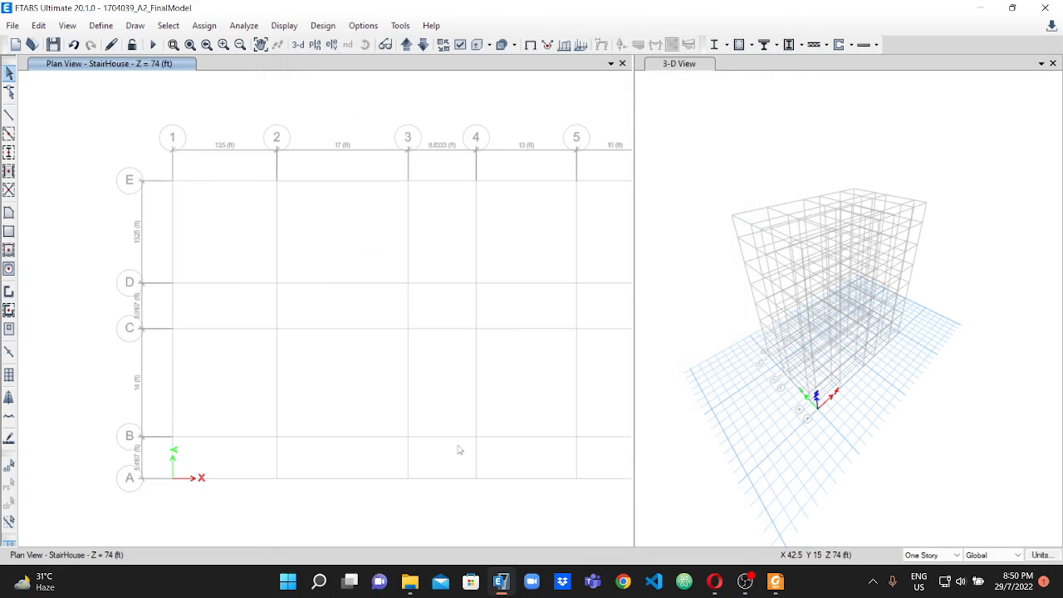
scroll(361, 200, down, 2)
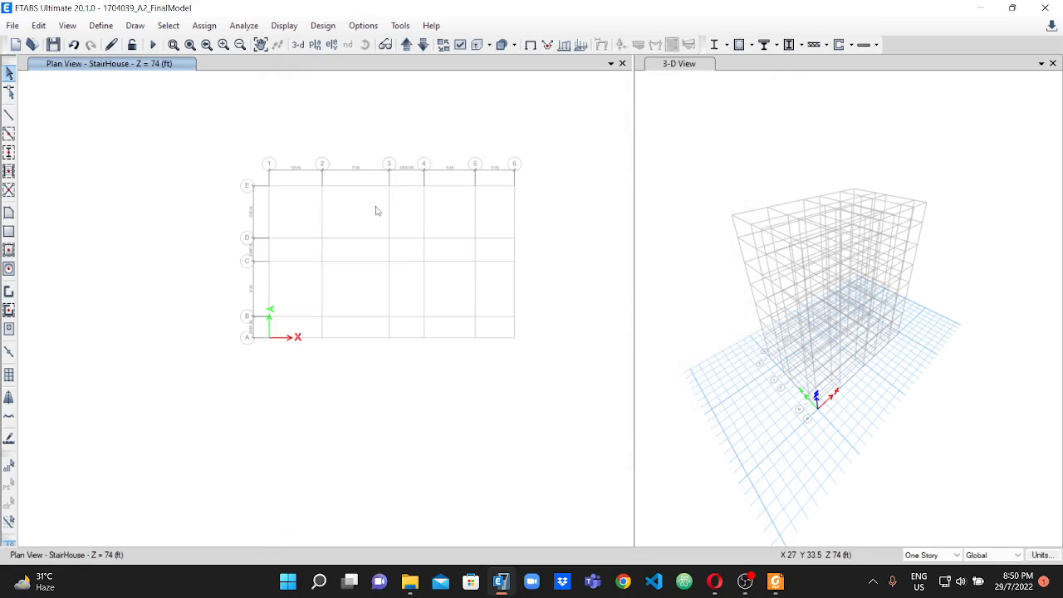
scroll(424, 220, up, 2)
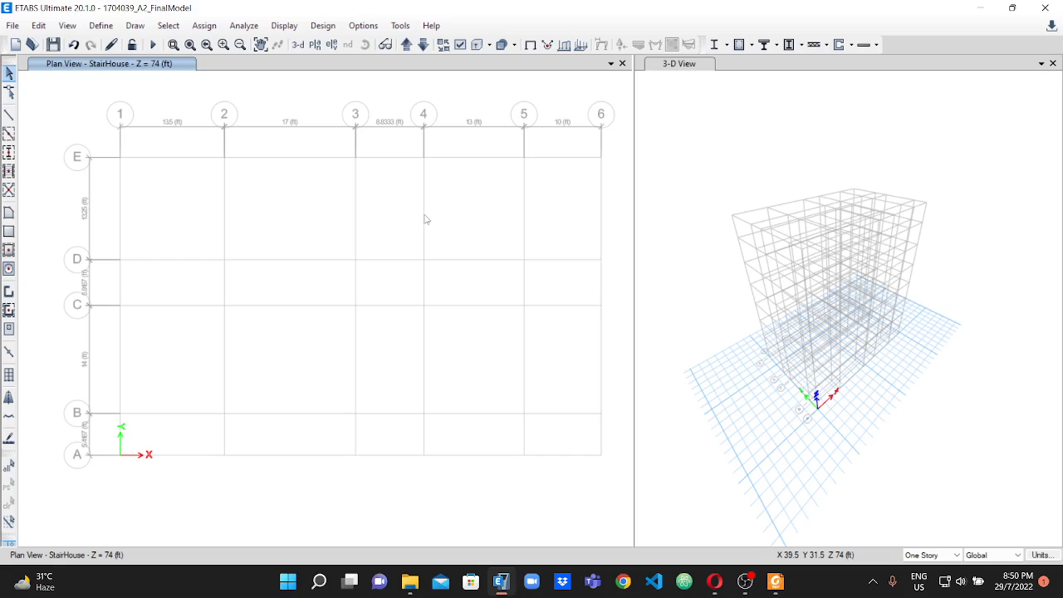
Open the Slab1 slab property for modification and rename it Slab6.
scroll(425, 220, down, 2)
scroll(425, 223, up, 2)
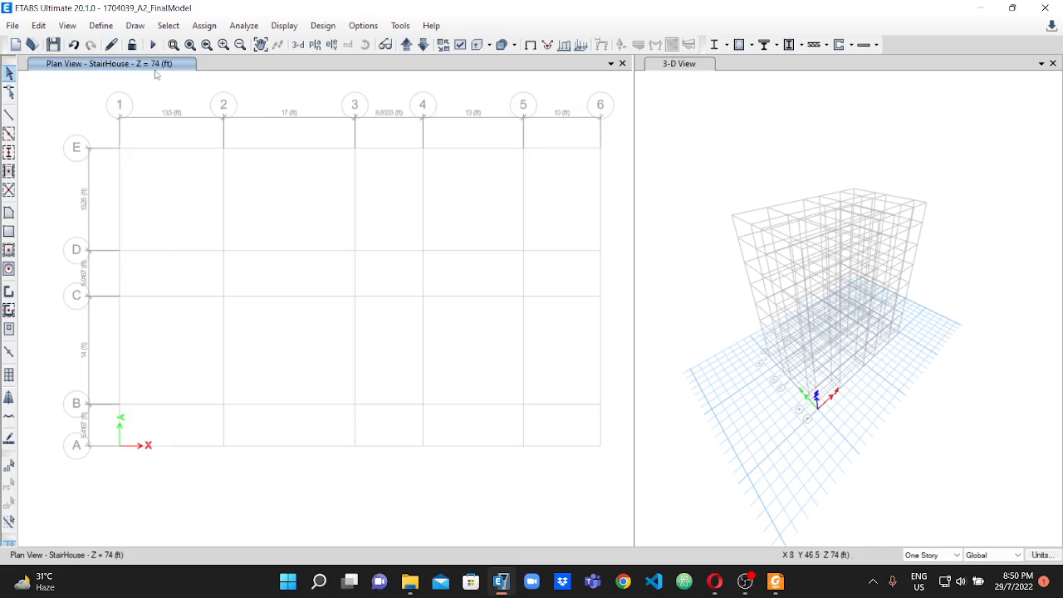
scroll(324, 196, down, 2)
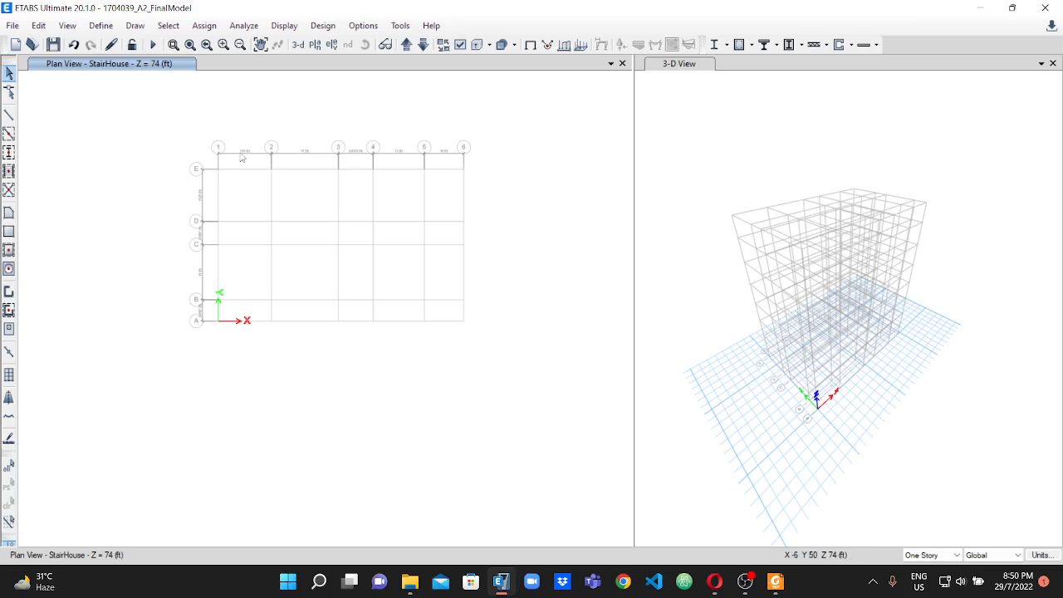
click(101, 26)
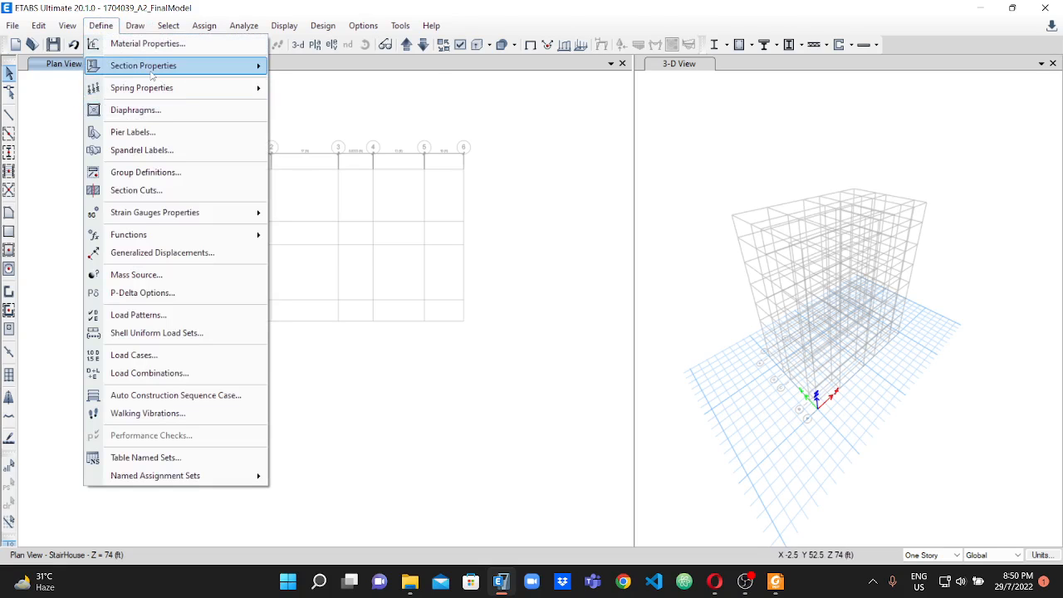
mouse_move(152, 75)
click(329, 113)
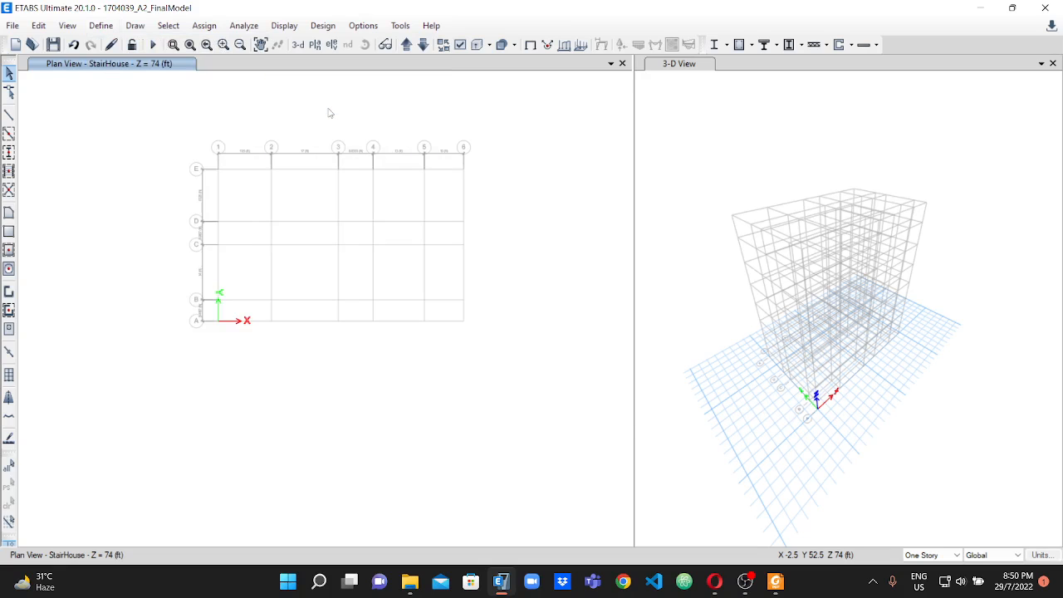
click(421, 244)
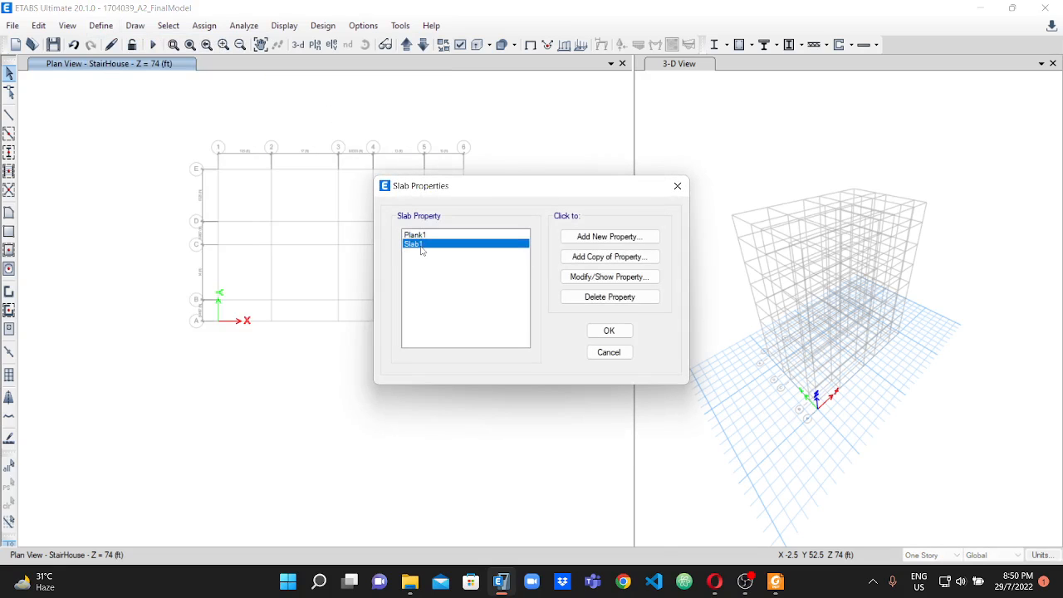
click(601, 278)
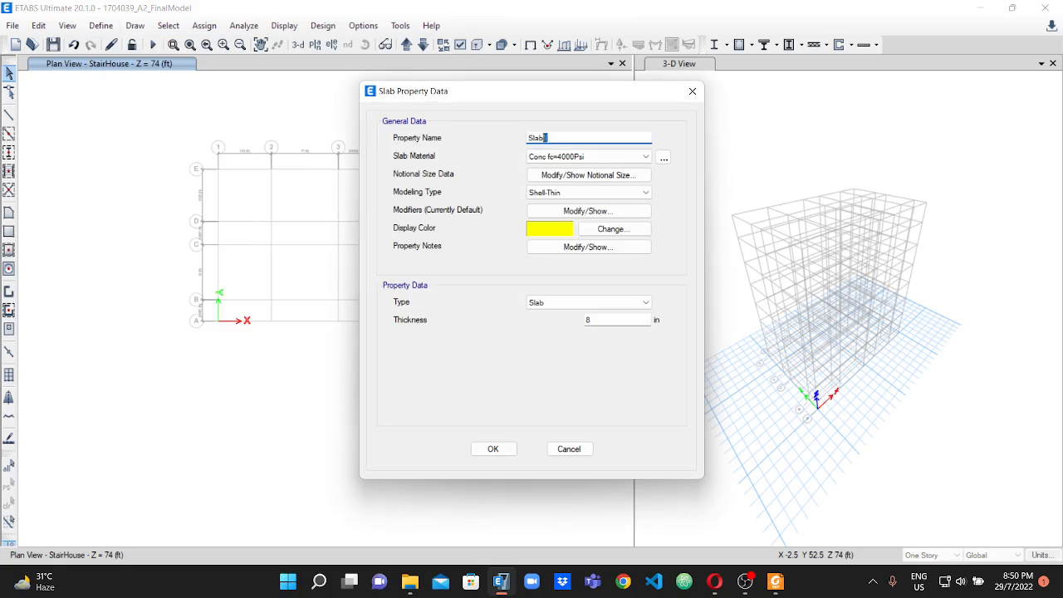
Look up the slab thickness in the assignment PDF, set Slab6's thickness to 6 in, and accept the property.
click(775, 581)
scroll(1055, 375, up, 2)
drag(1051, 407, 1022, 150)
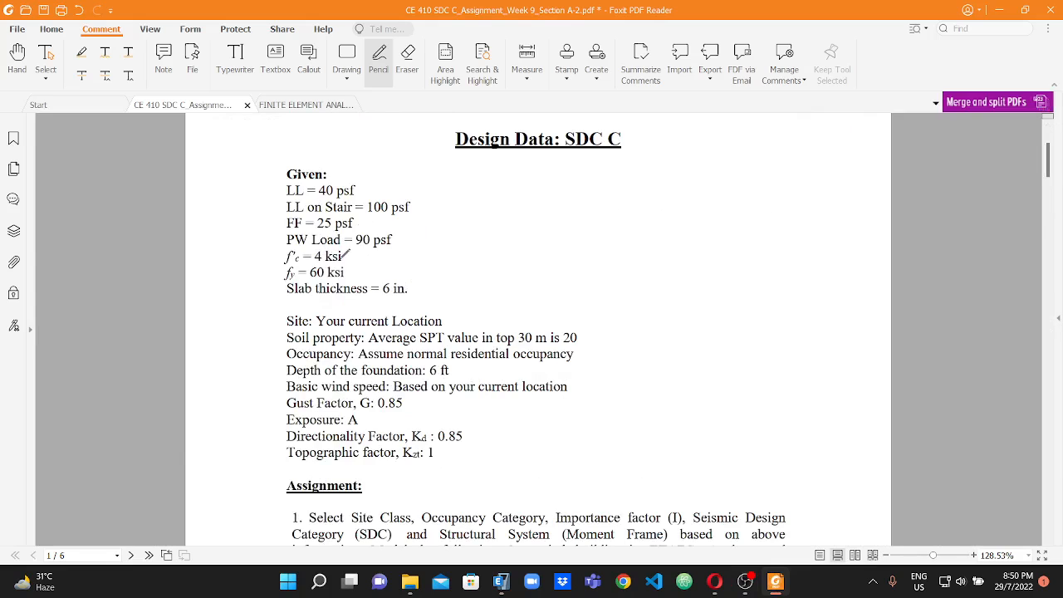
scroll(382, 299, up, 2)
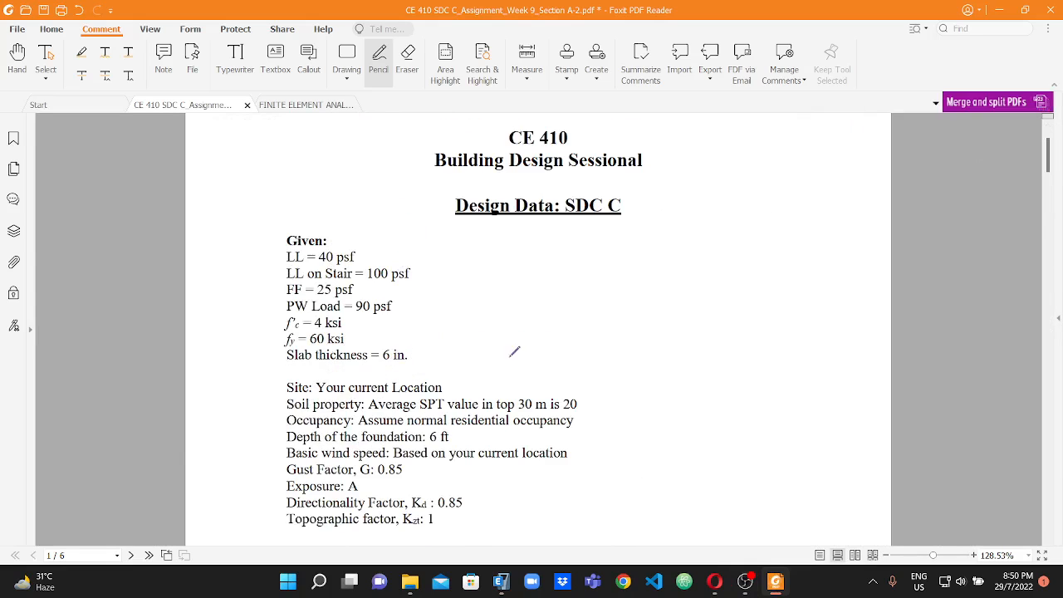
click(503, 582)
drag(609, 320, 564, 322)
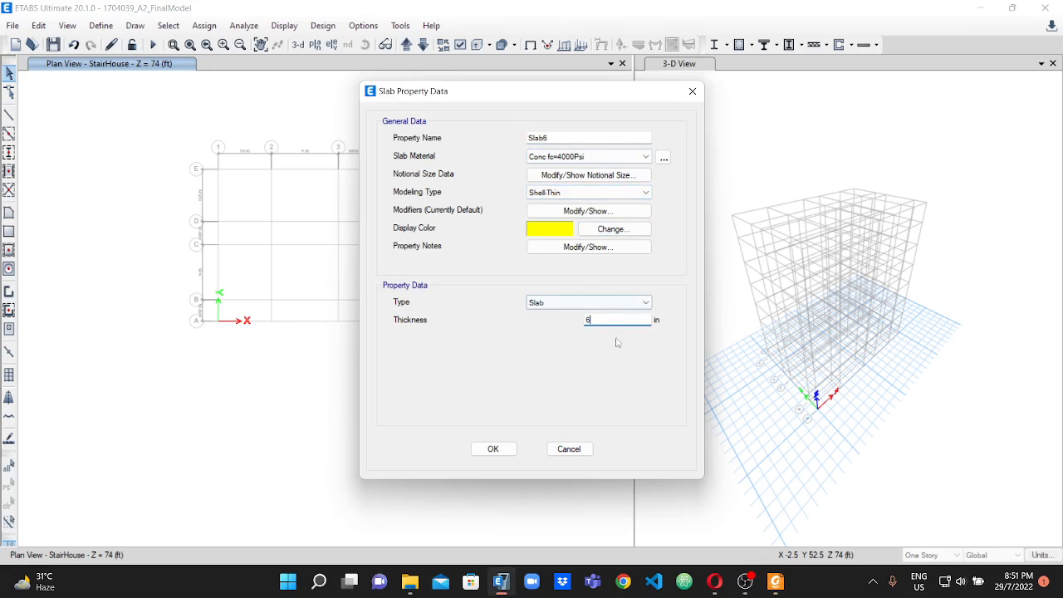
click(503, 449)
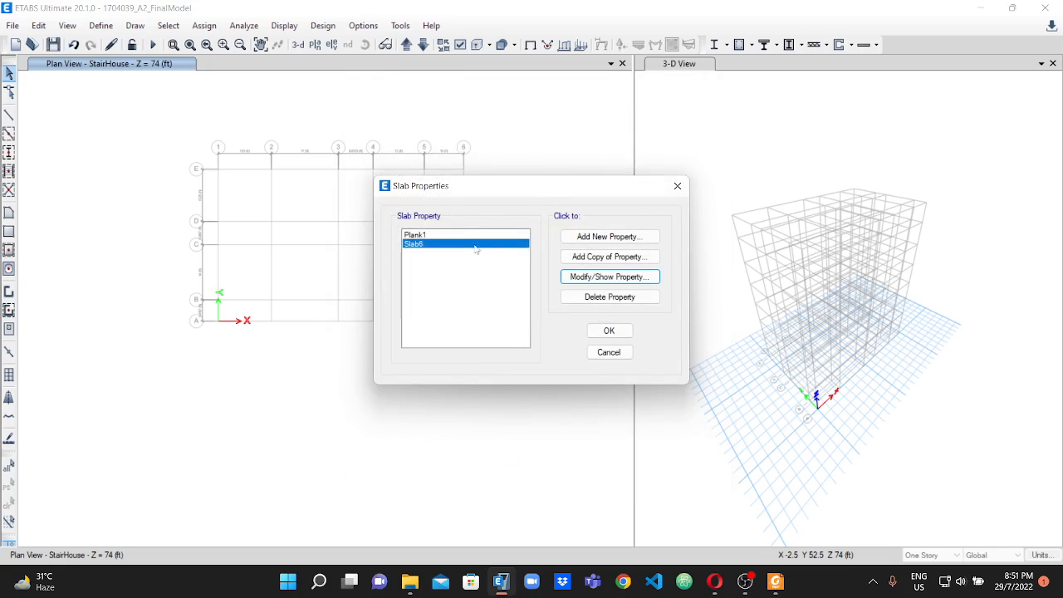
Add a copy of the Slab6 property and name it StairSlab1.
click(605, 279)
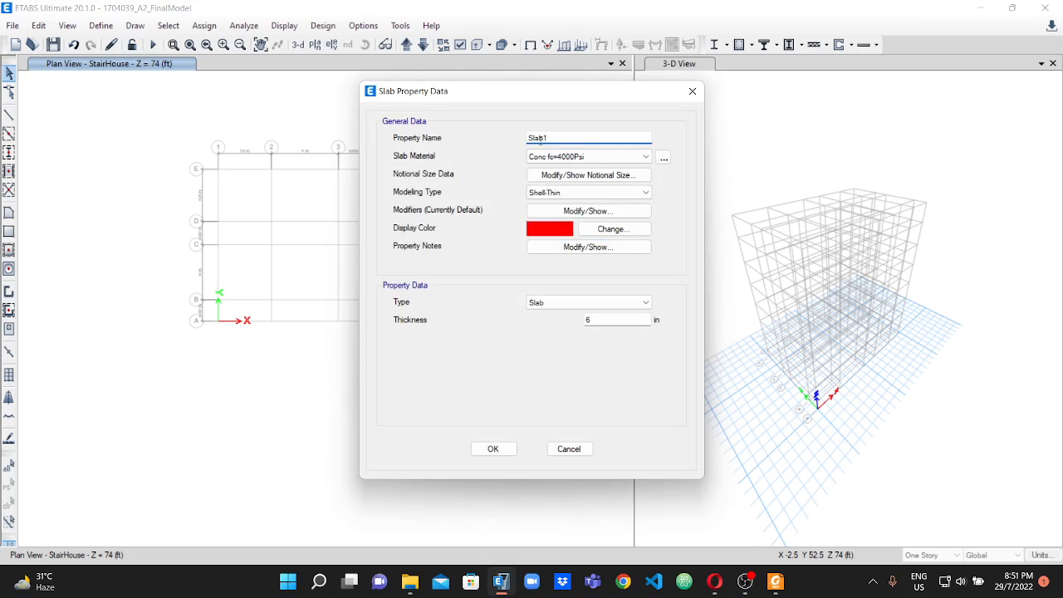
text(Stair)
Switch to the assignment PDF and handwrite the stair slab thickness calculation 13'3''/24 + 2.5 above the beam layout plan.
click(774, 581)
scroll(648, 235, down, 15)
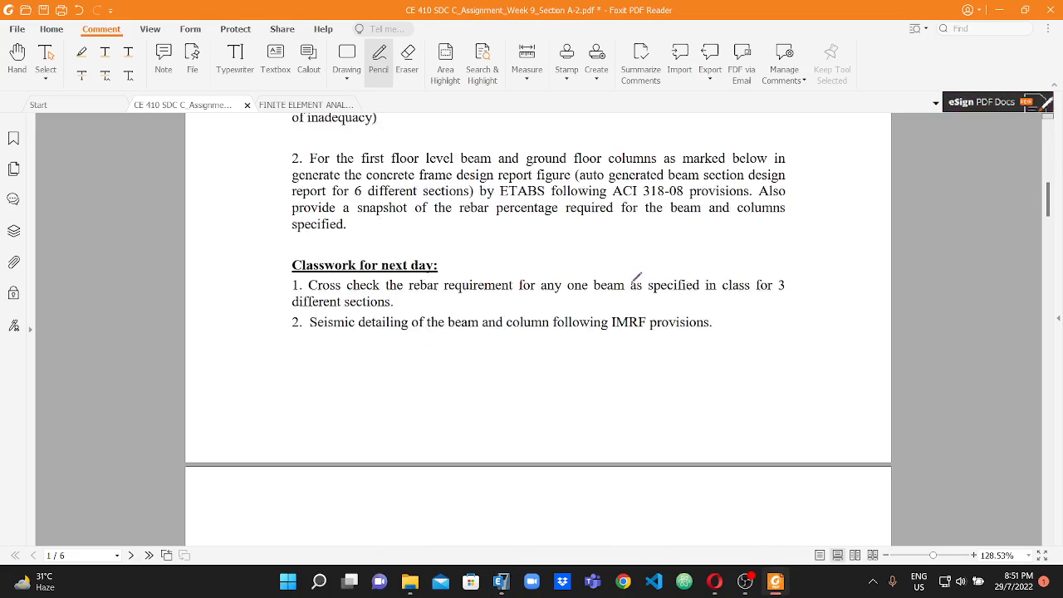
scroll(641, 335, down, 10)
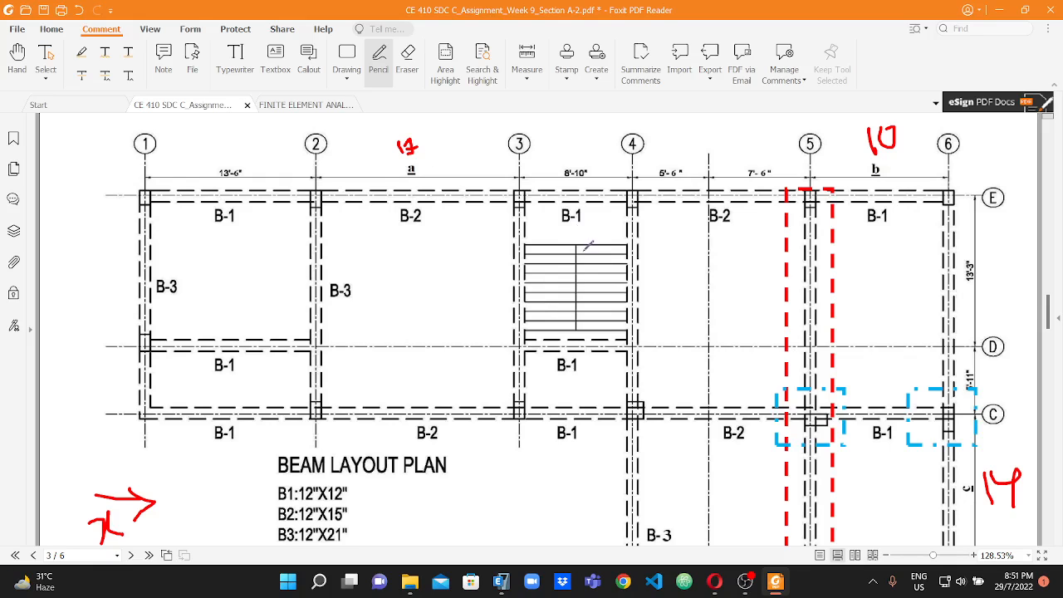
scroll(594, 262, up, 1)
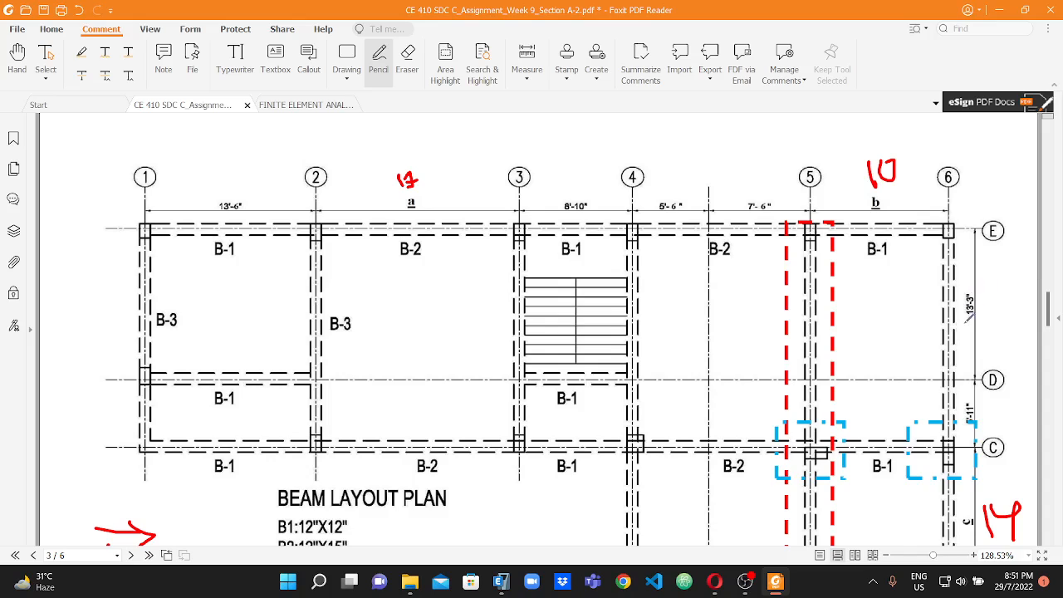
scroll(566, 305, up, 3)
mouse_move(406, 209)
mouse_down()
mouse_move(410, 224)
mouse_move(422, 208)
mouse_move(427, 217)
mouse_move(452, 202)
mouse_move(435, 206)
mouse_up()
click(430, 211)
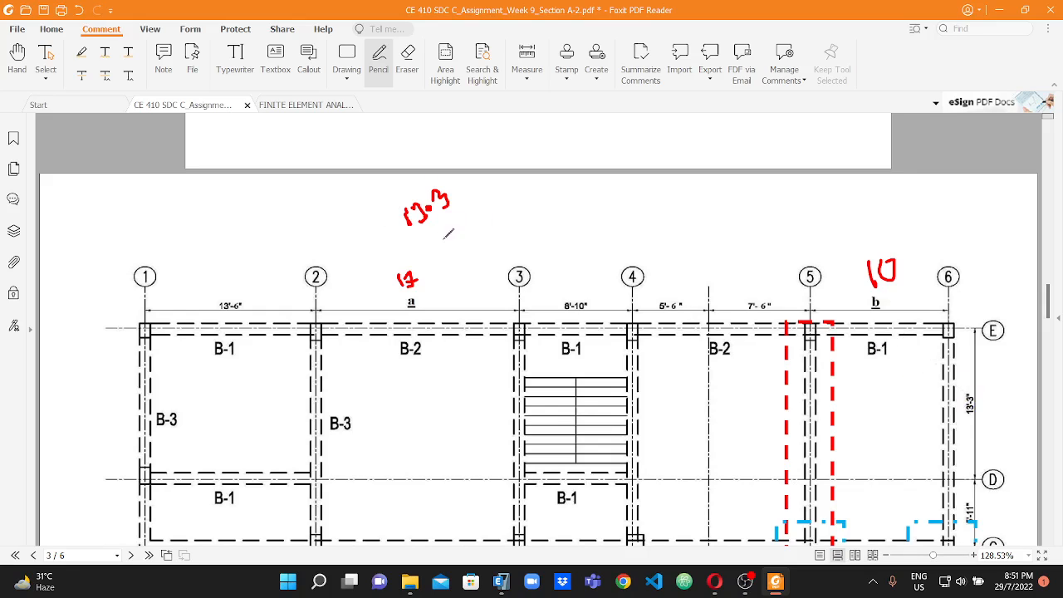
drag(406, 246, 462, 211)
mouse_move(446, 222)
mouse_down()
mouse_move(457, 226)
mouse_move(445, 246)
mouse_move(469, 244)
mouse_move(470, 222)
mouse_move(482, 238)
mouse_move(486, 200)
mouse_move(485, 212)
mouse_move(504, 201)
mouse_up()
click(501, 193)
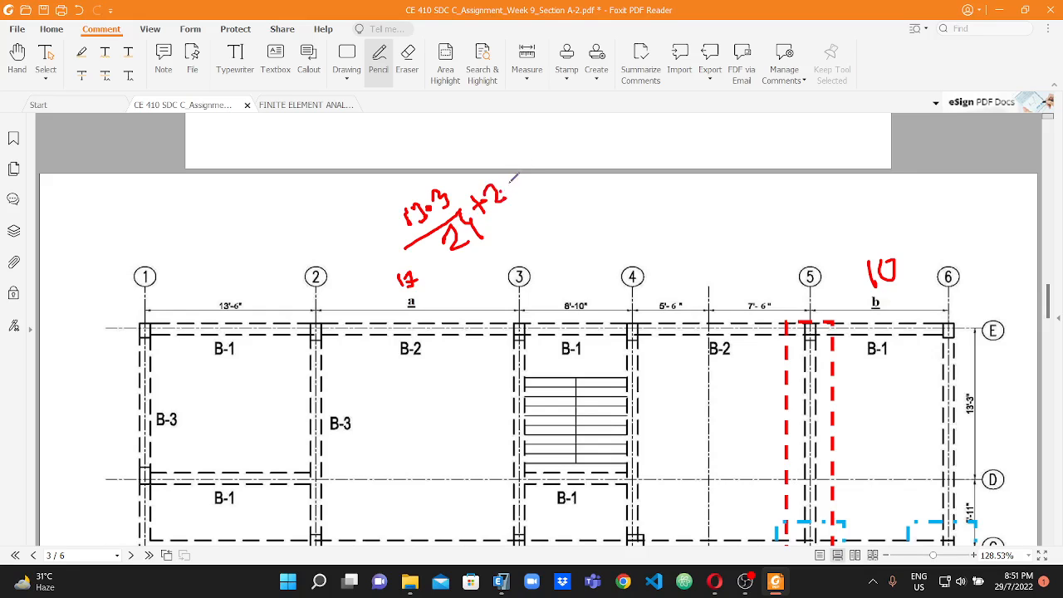
drag(510, 179, 517, 195)
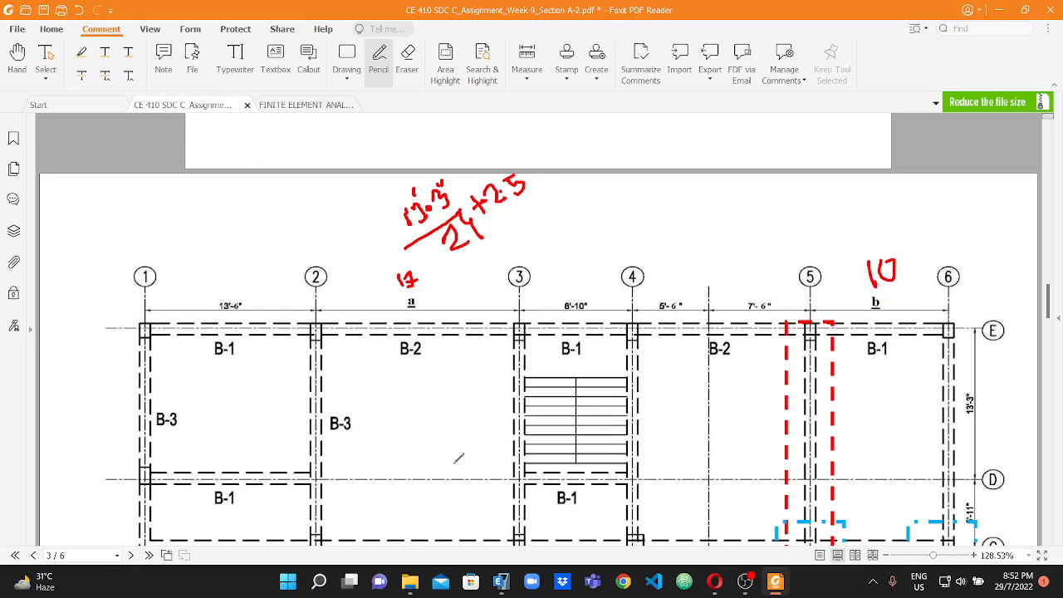
Back in ETABS, rename the stair slab copy StairSlab9.5, set its thickness to 9.5 in, and accept the slab properties.
click(501, 581)
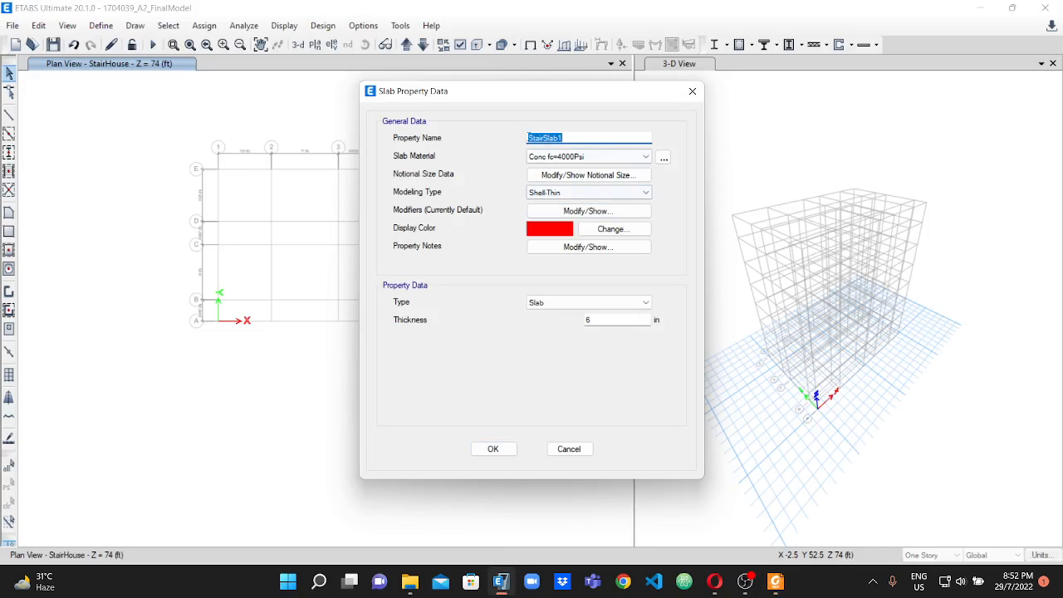
click(576, 136)
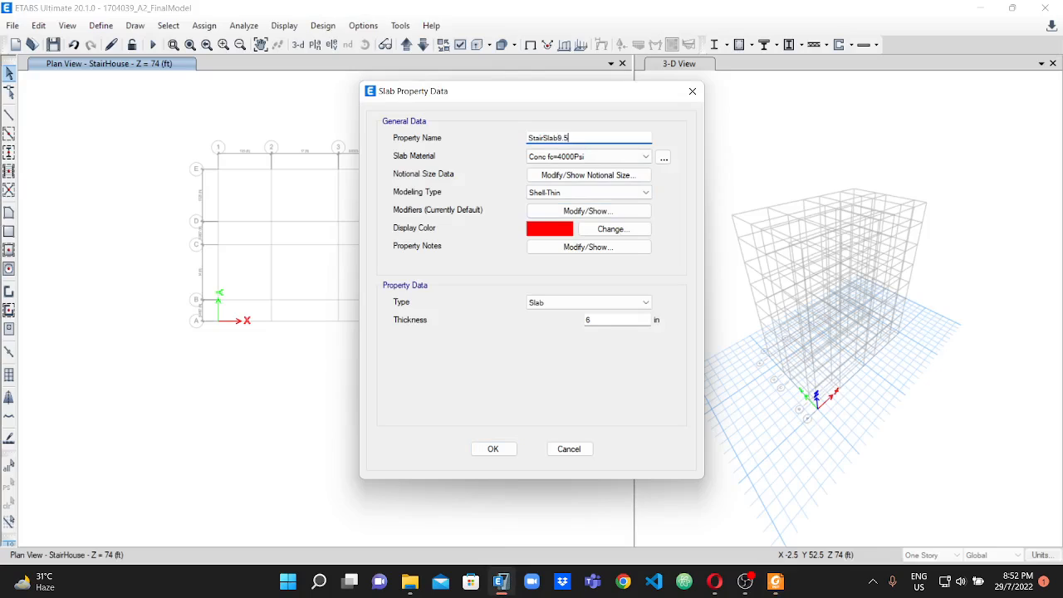
drag(592, 320, 554, 320)
text(9.5)
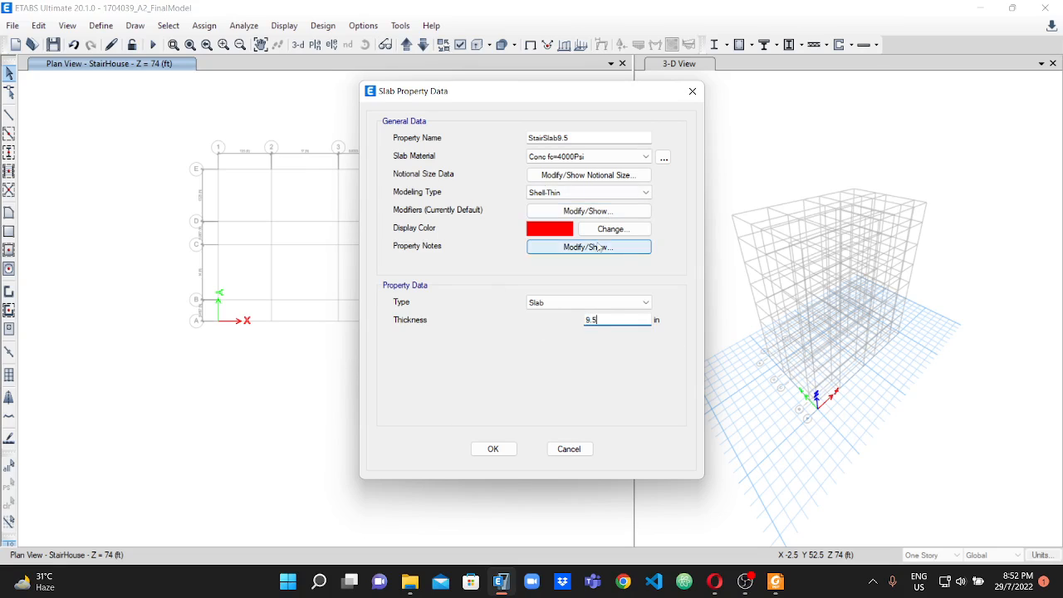
click(493, 449)
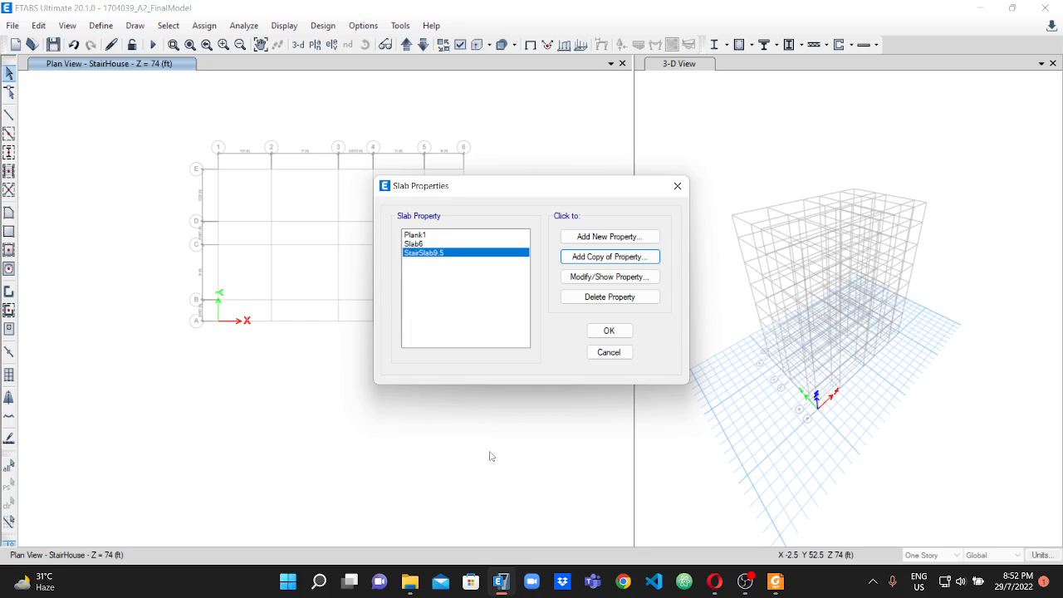
click(609, 333)
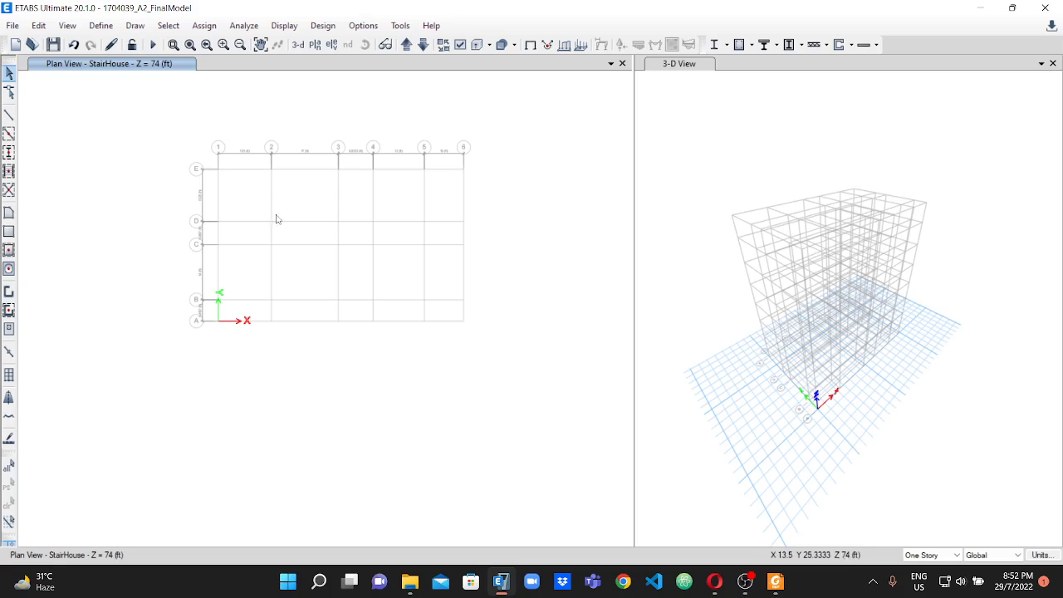
Set the story option for drawing in the plan view to All Stories.
scroll(297, 139, up, 2)
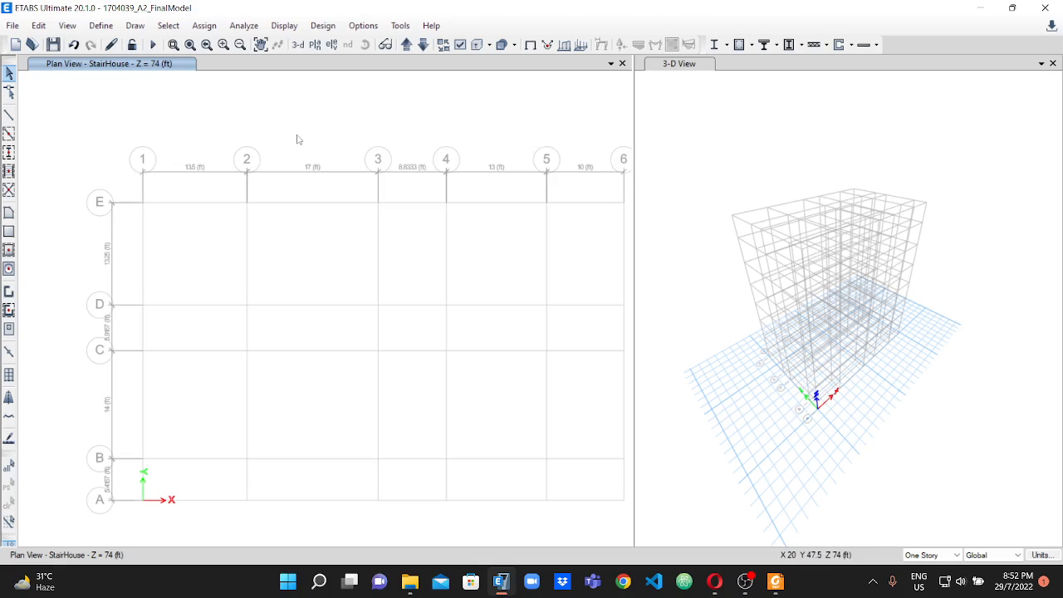
scroll(297, 139, down, 2)
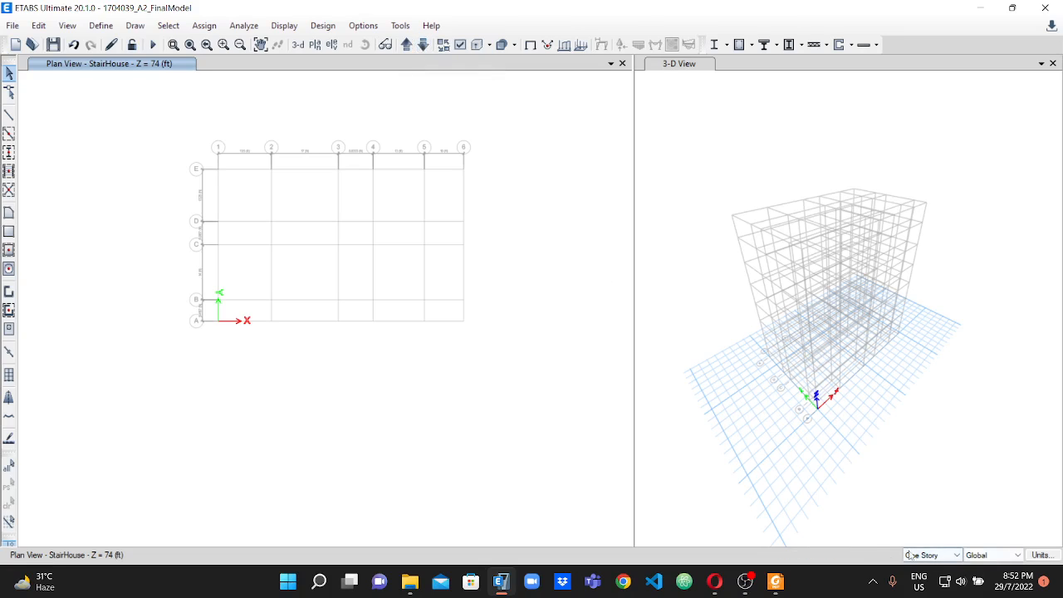
click(957, 554)
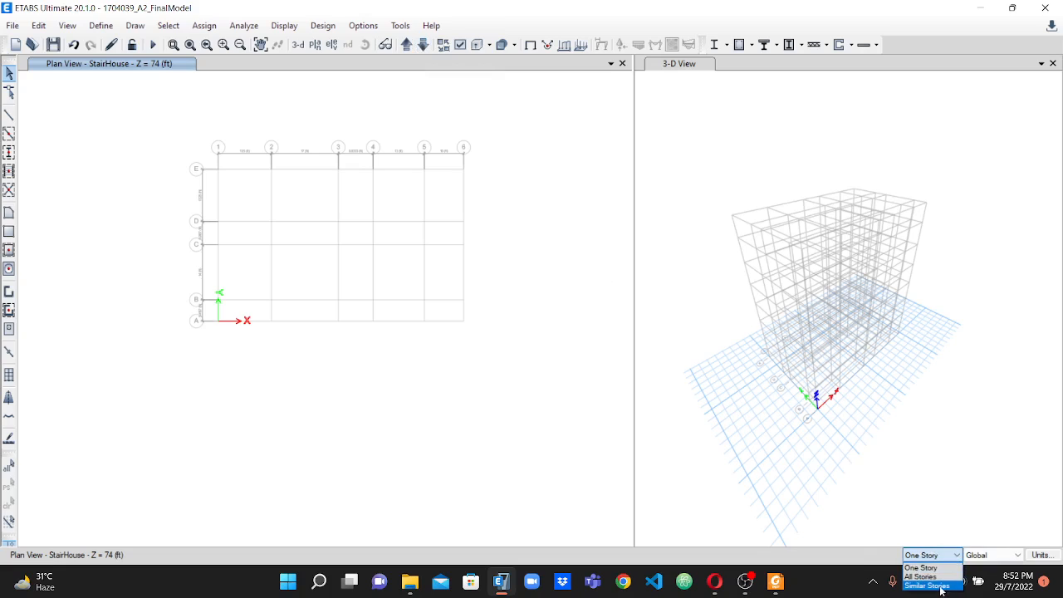
click(924, 577)
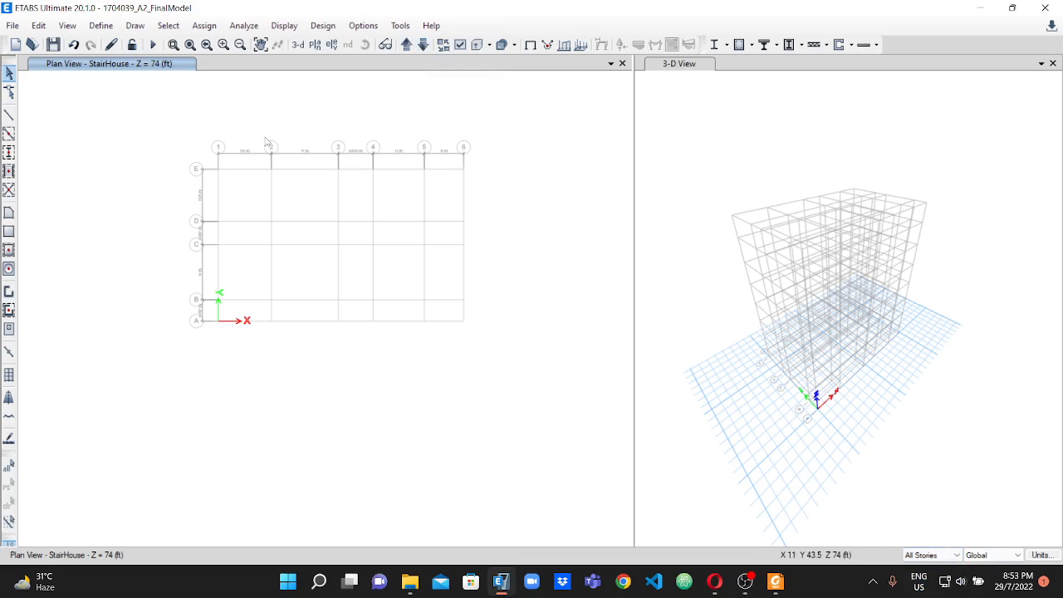
scroll(377, 166, up, 3)
scroll(247, 164, down, 3)
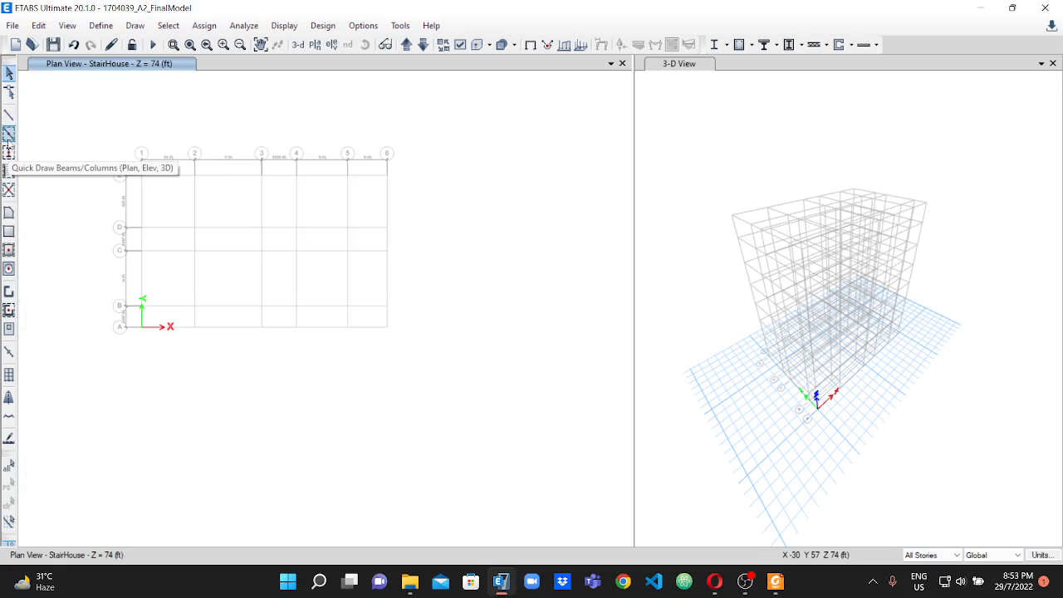
Start Quick Draw Beams/Columns, switch to the assignment PDF, and underline the three B-1 labels between grids 1 and 2 in the beam layout.
click(8, 133)
click(775, 581)
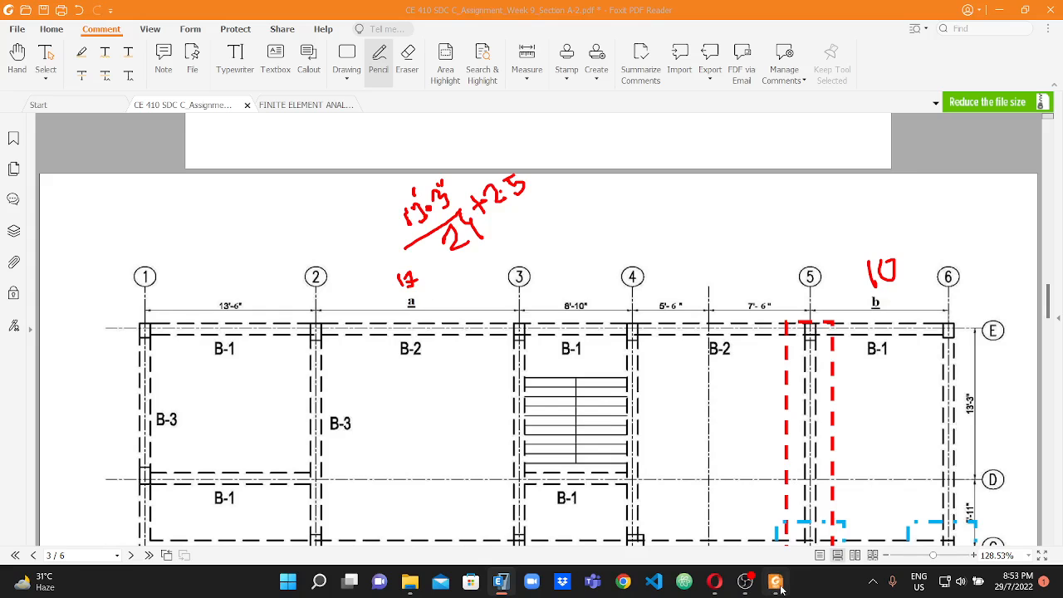
scroll(233, 301, down, 2)
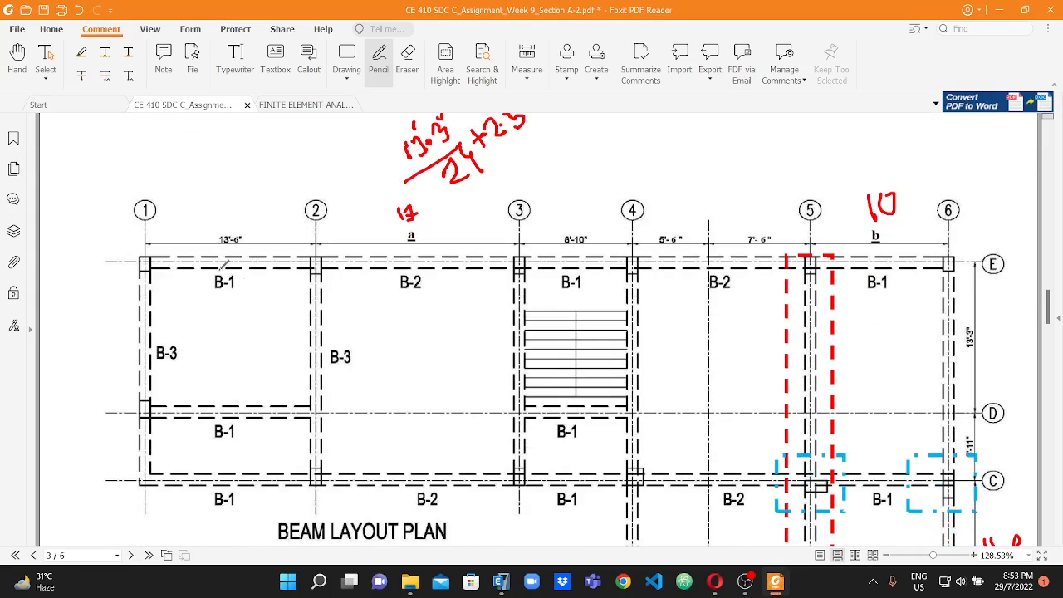
scroll(244, 272, down, 1)
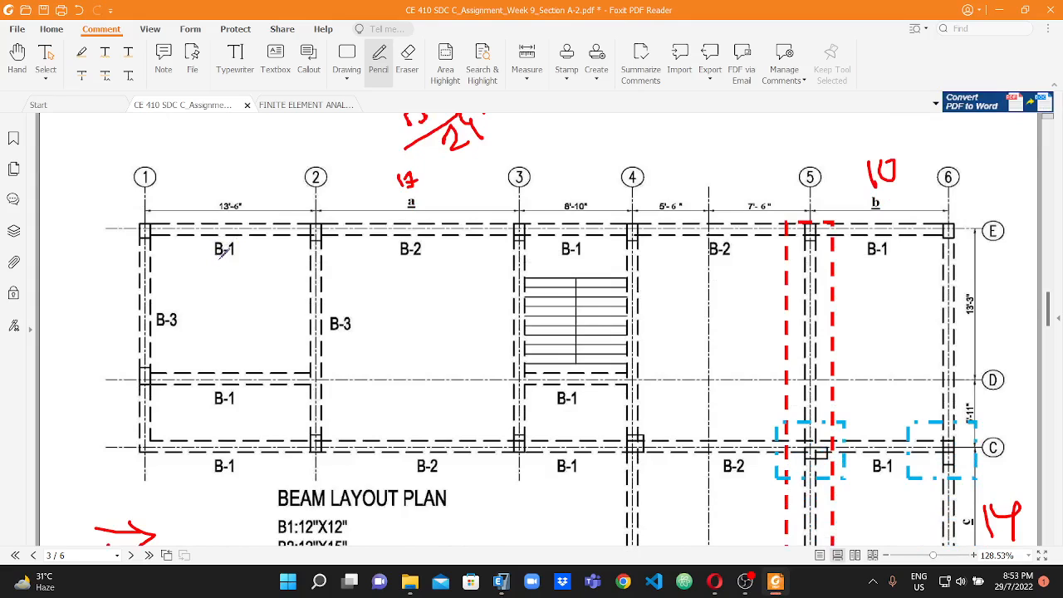
drag(214, 260, 235, 260)
drag(205, 407, 255, 409)
drag(202, 475, 237, 479)
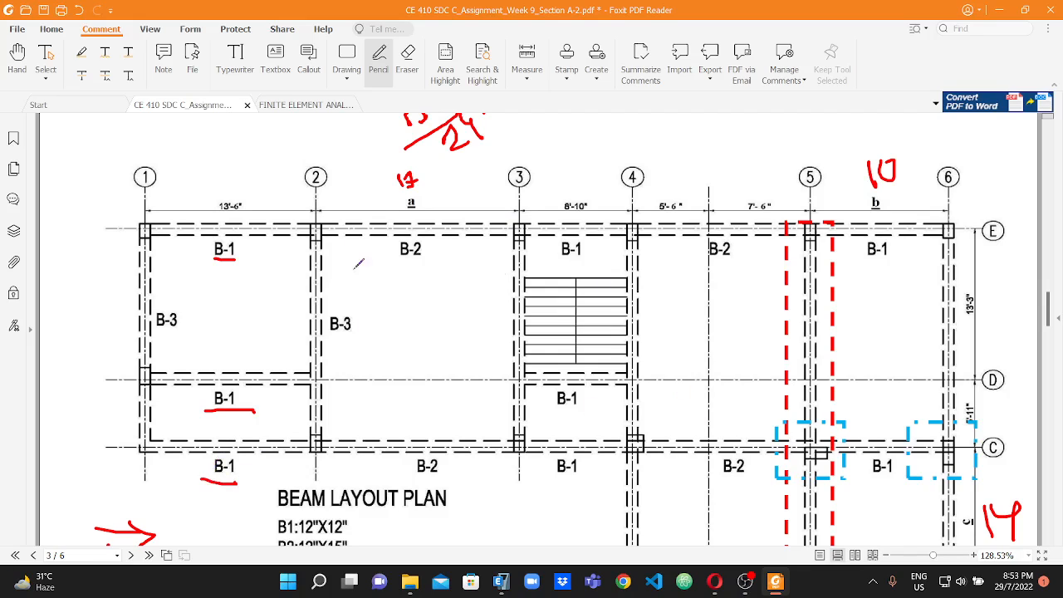
Underline the three B-1 labels between grids 3 and 4 in the beam layout plan.
drag(572, 261, 592, 261)
drag(570, 410, 588, 409)
drag(548, 486, 566, 487)
scroll(585, 336, down, 1)
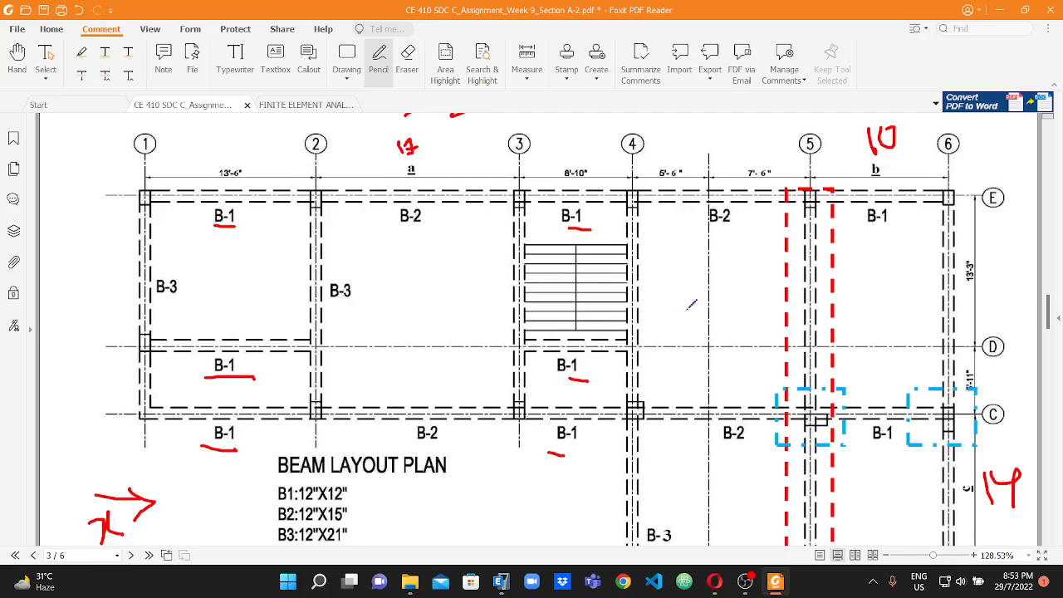
Underline the B-1 labels between grids 5 and 6 on grid lines E, C and B.
scroll(781, 281, down, 2)
drag(863, 166, 909, 157)
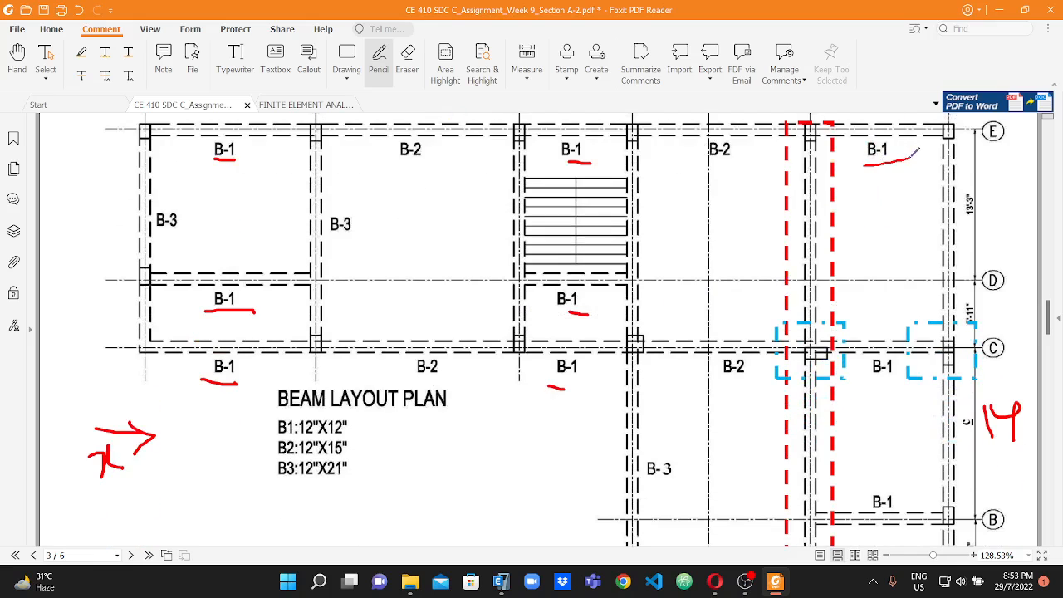
drag(868, 389, 898, 388)
scroll(906, 395, down, 2)
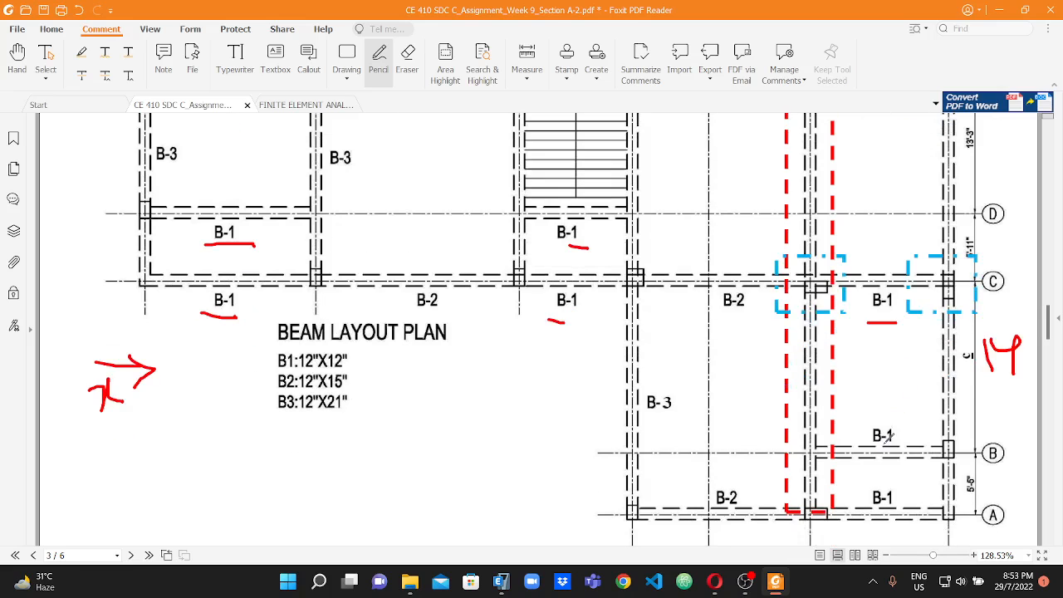
drag(872, 447, 895, 450)
scroll(540, 390, up, 3)
scroll(572, 458, up, 3)
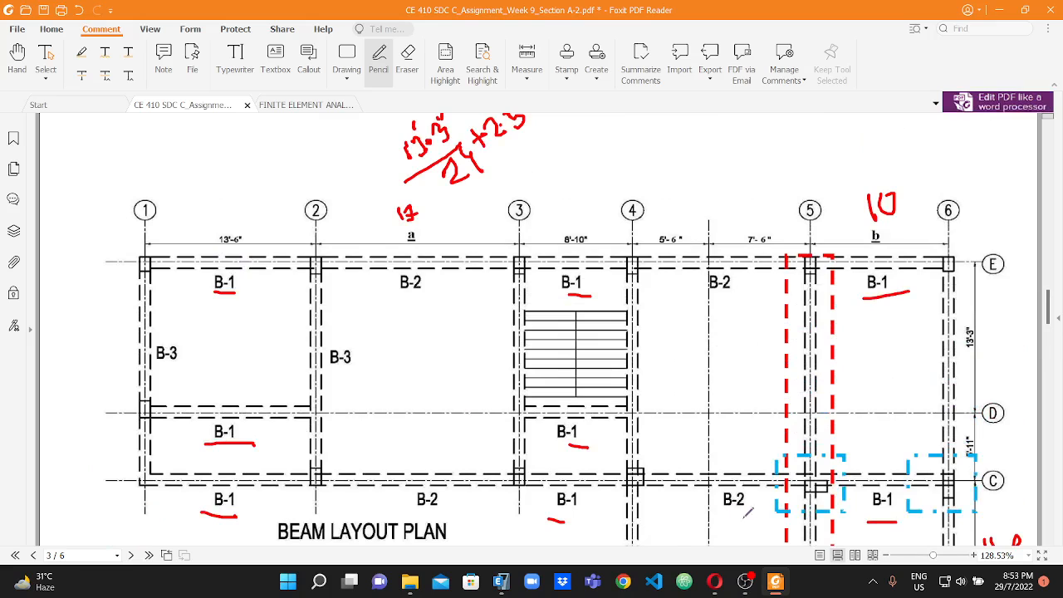
Switch to ETABS, set the frame property for drawing to B1 12X12, and move the object properties window clear of the plan view.
click(501, 581)
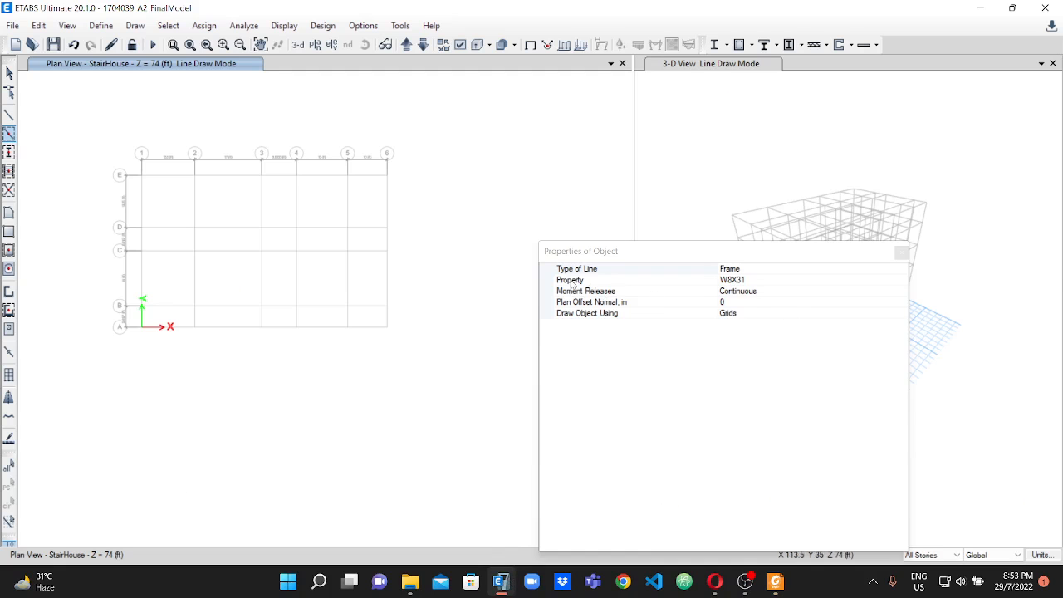
click(752, 280)
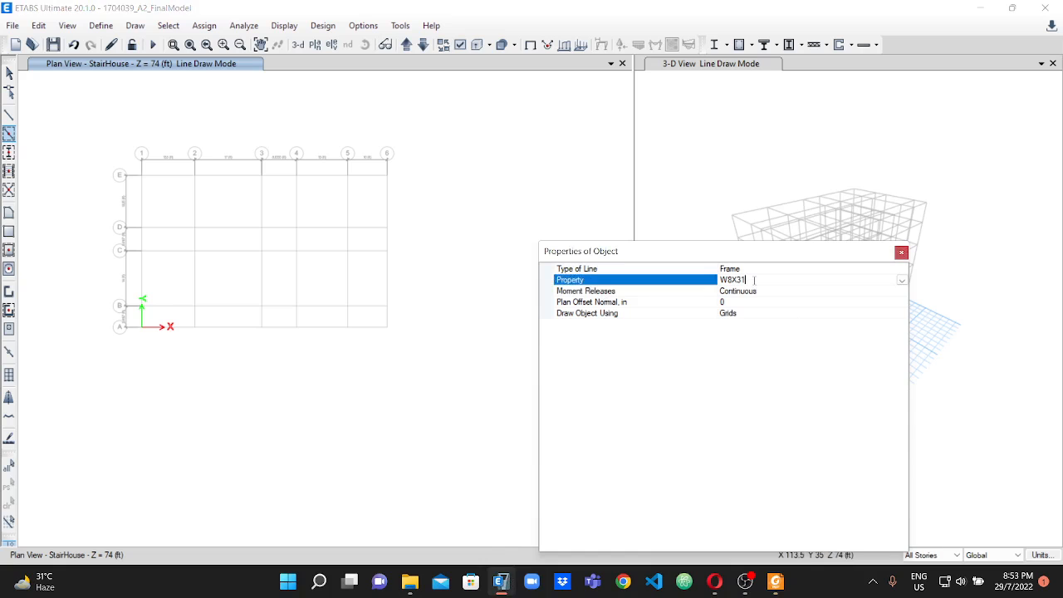
click(901, 281)
scroll(774, 330, up, 1)
scroll(772, 328, up, 1)
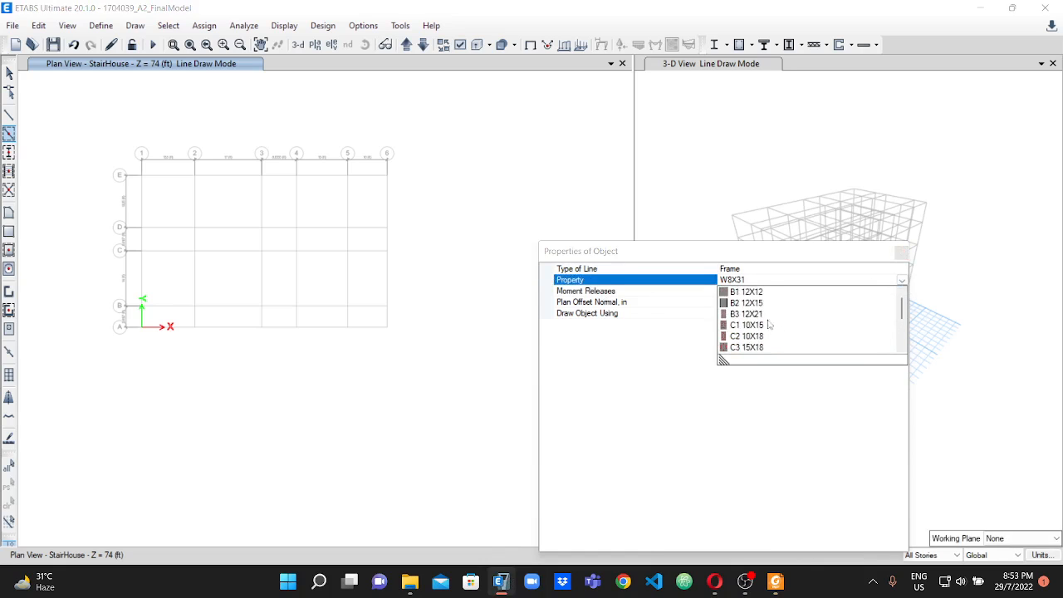
click(752, 292)
drag(728, 253, 834, 166)
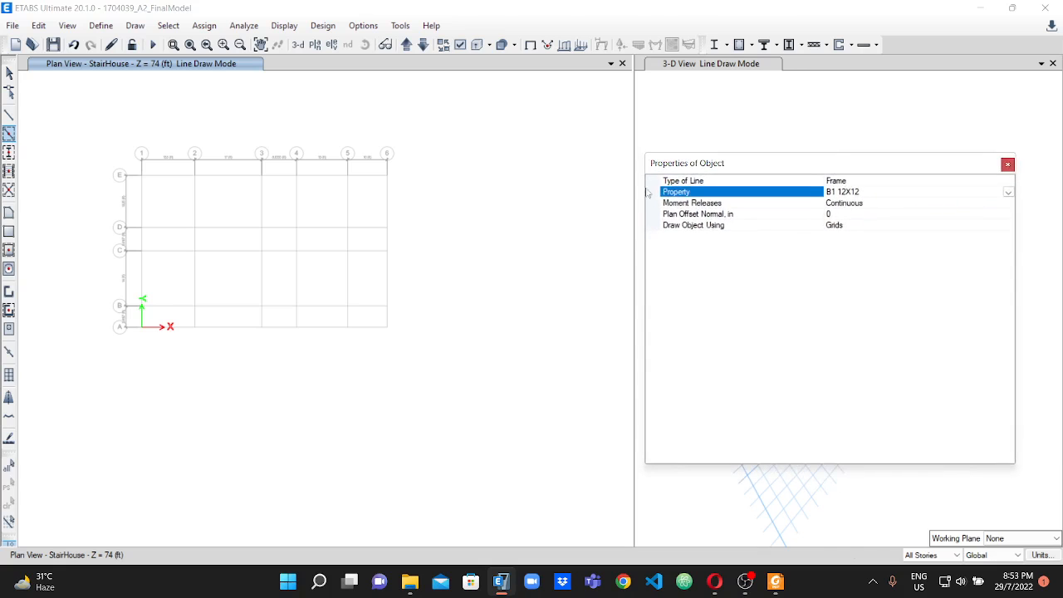
Draw B1 12X12 beams between grids 1 and 2 on grid lines E, D and C in the plan view.
scroll(156, 183, up, 5)
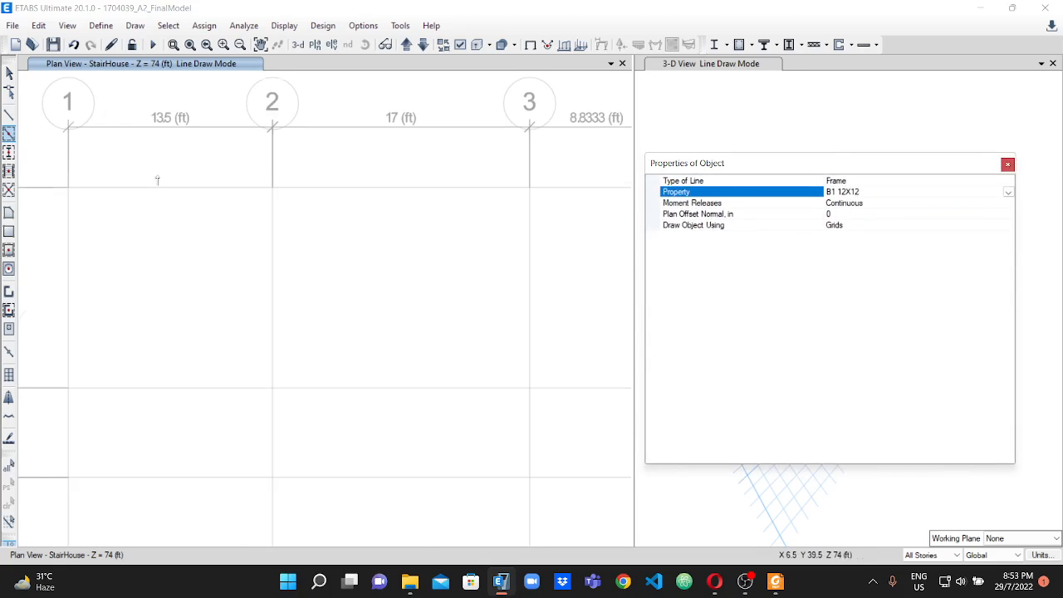
click(158, 189)
scroll(245, 172, down, 3)
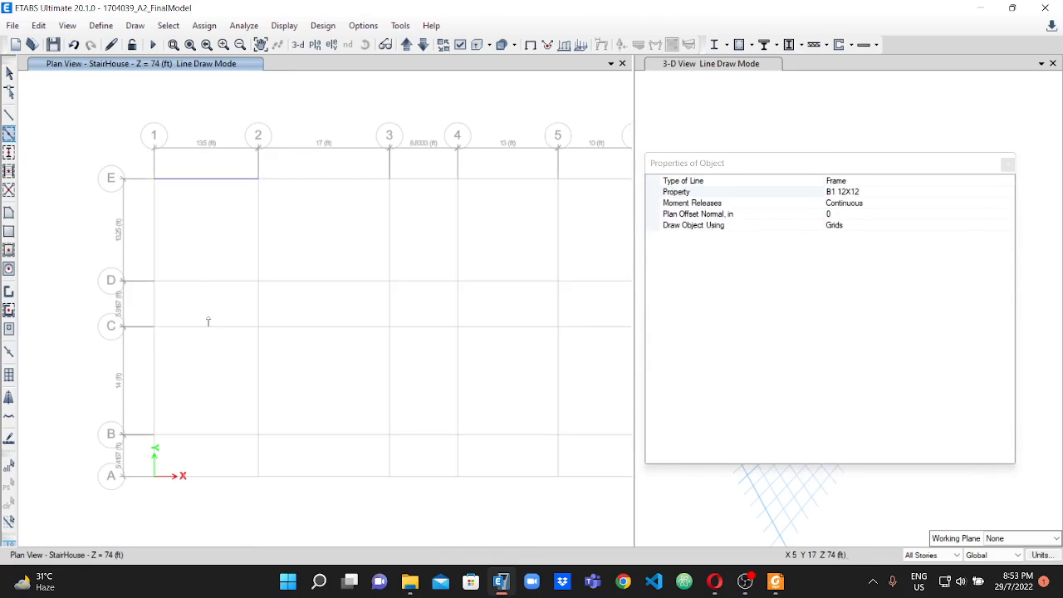
click(210, 282)
click(208, 327)
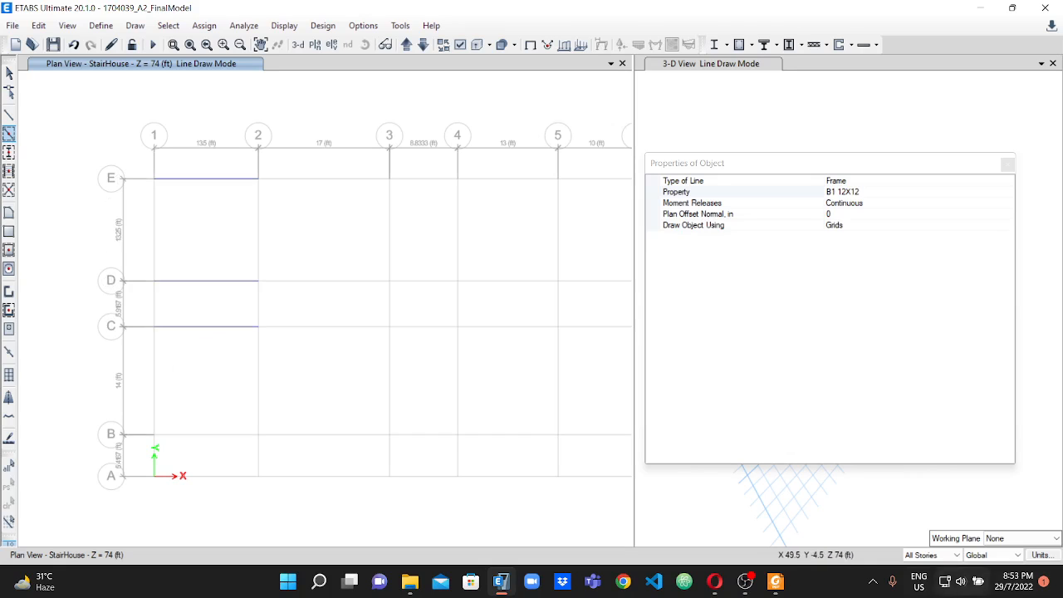
Check the beam layout in the PDF and draw B1 12X12 beams between grids 3 and 4 on grid lines E, D and C.
click(775, 581)
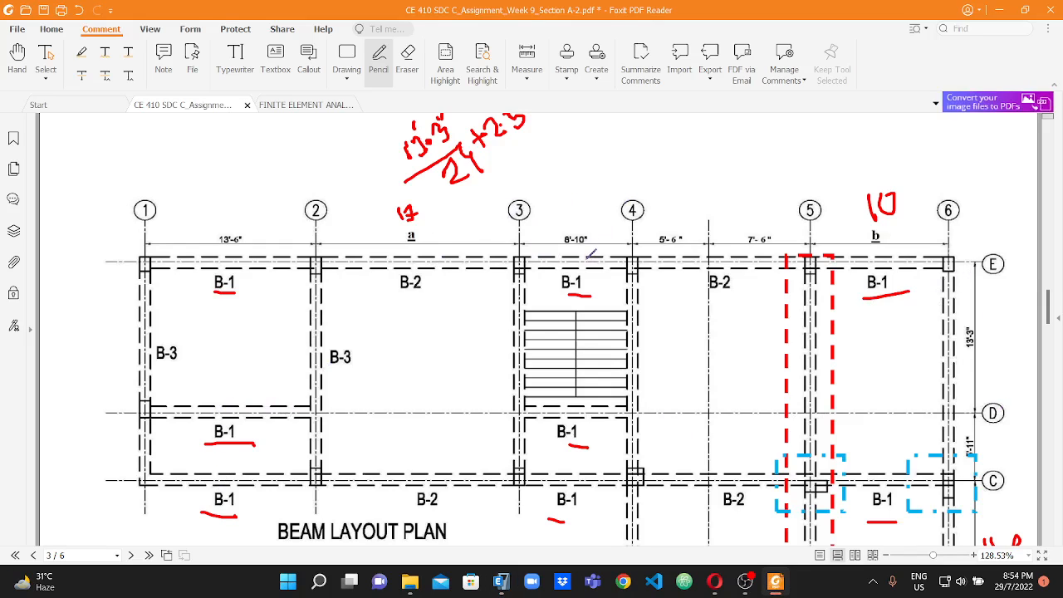
click(501, 581)
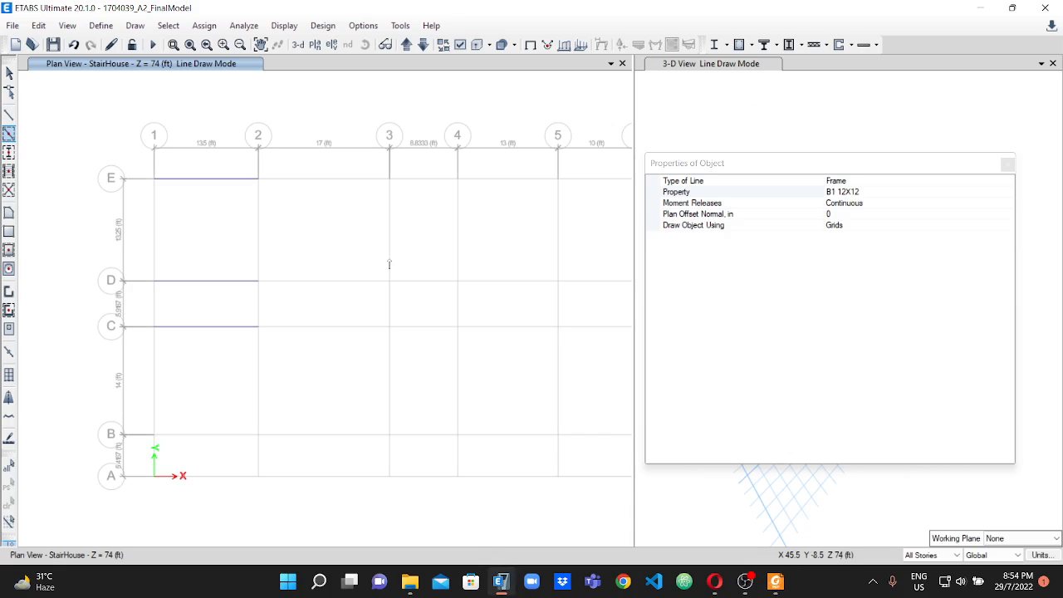
click(427, 178)
click(427, 283)
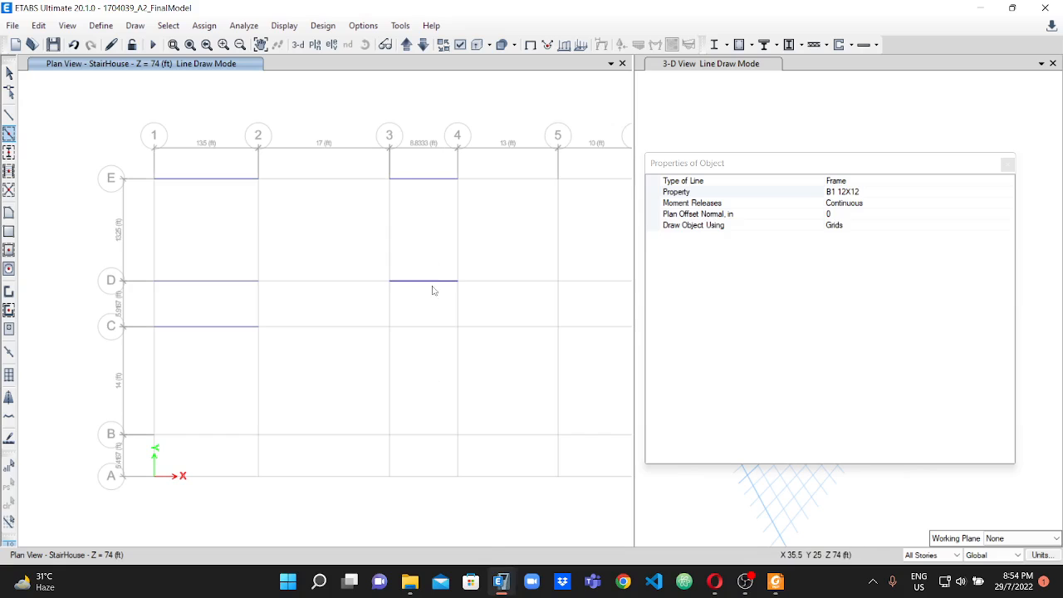
click(428, 329)
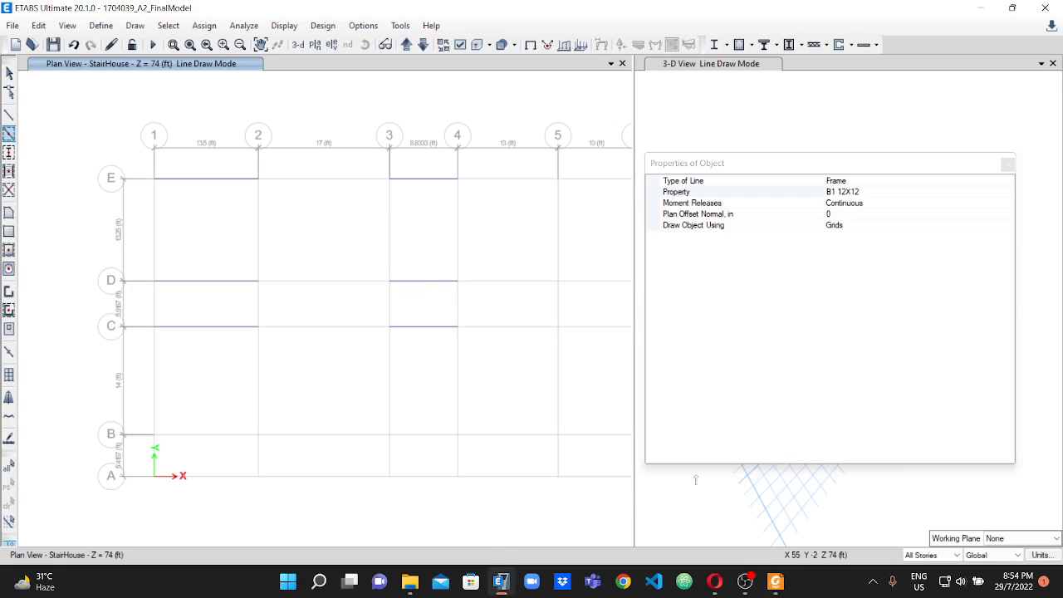
Consult the beam layout in the PDF and draw a B1 12X12 beam on grid line E between grids 5 and 6.
click(775, 582)
scroll(679, 343, down, 2)
scroll(851, 291, up, 2)
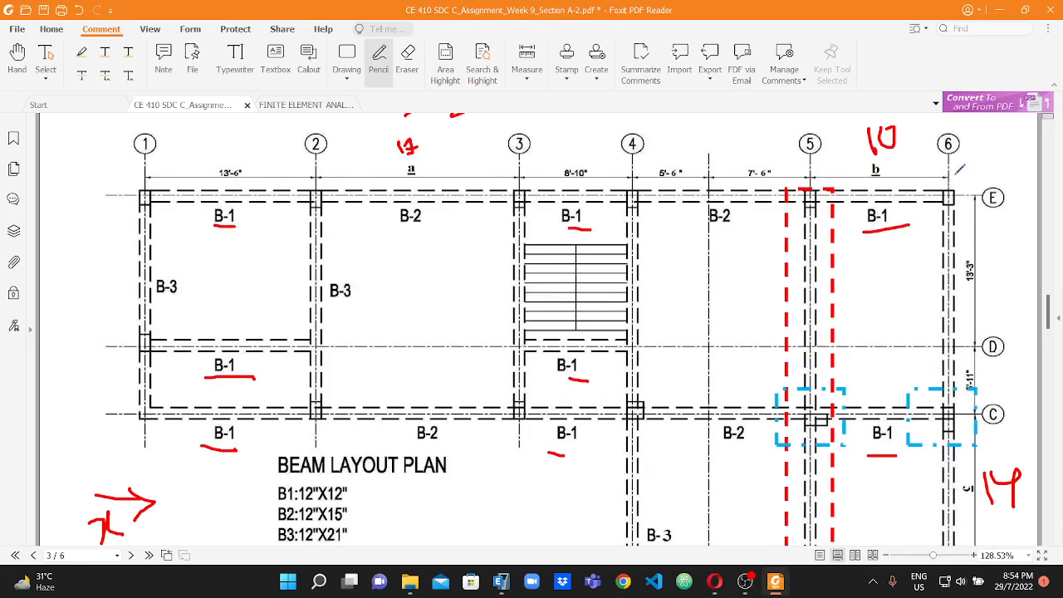
scroll(955, 166, down, 4)
scroll(896, 345, up, 4)
click(501, 581)
click(589, 187)
click(585, 286)
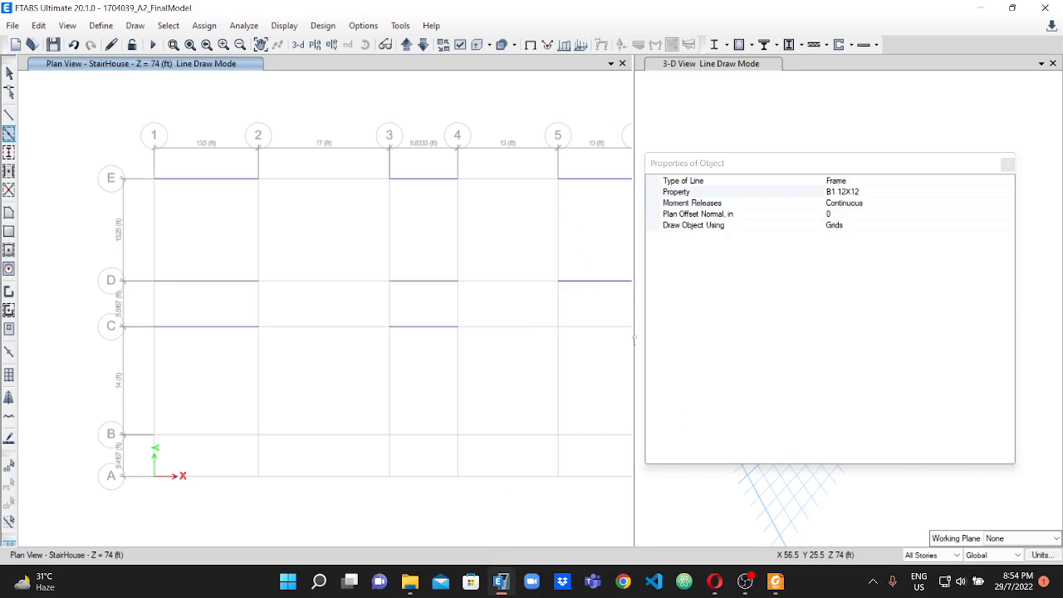
Check the lower part of the PDF layout and draw B1 12X12 beams between grids 5 and 6 on grid lines C, B and A.
click(776, 581)
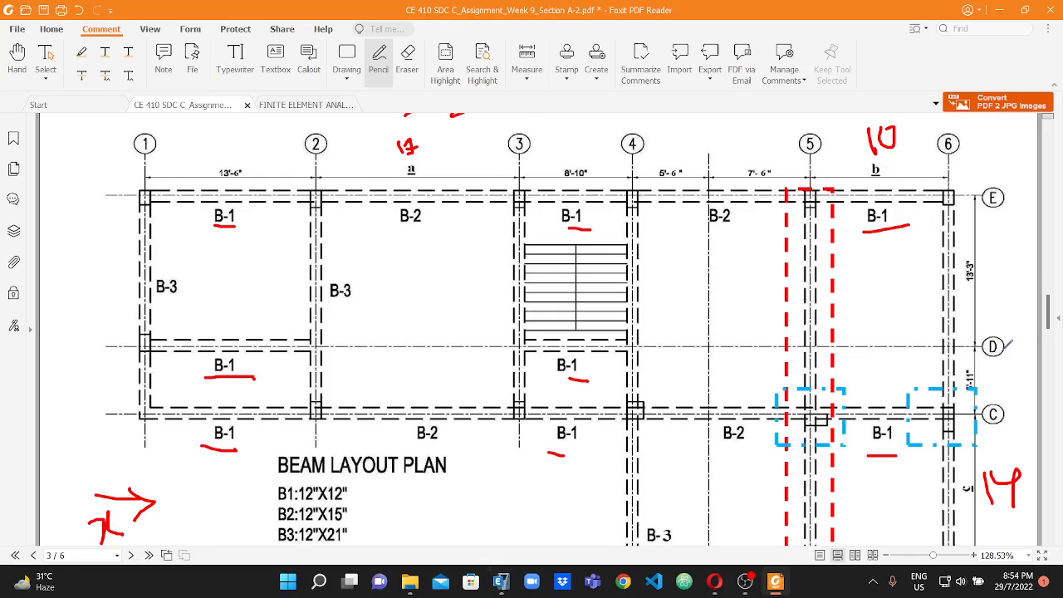
scroll(1006, 346, down, 1)
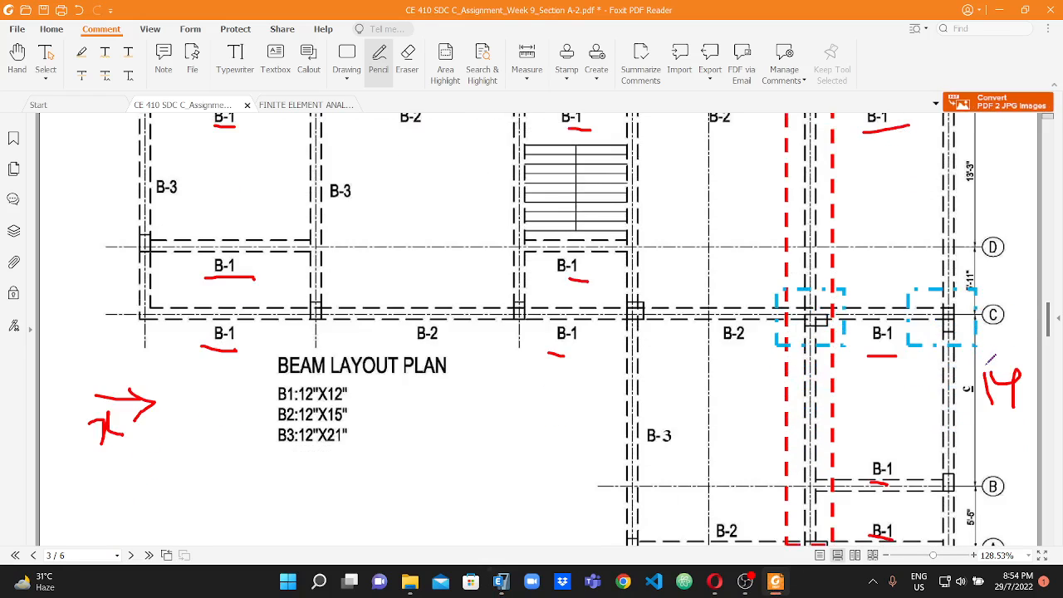
scroll(989, 359, down, 2)
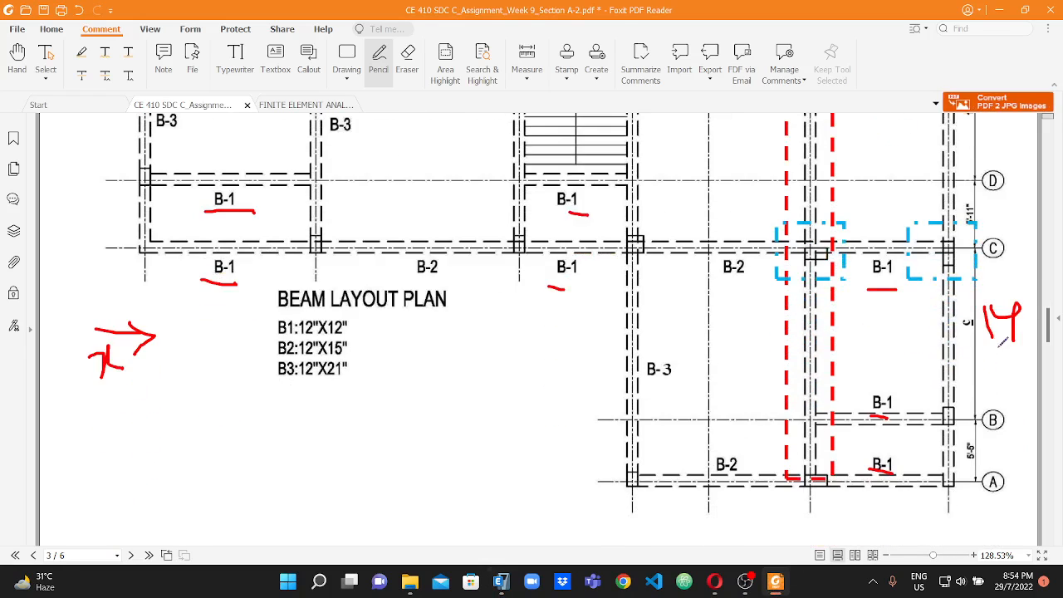
click(503, 582)
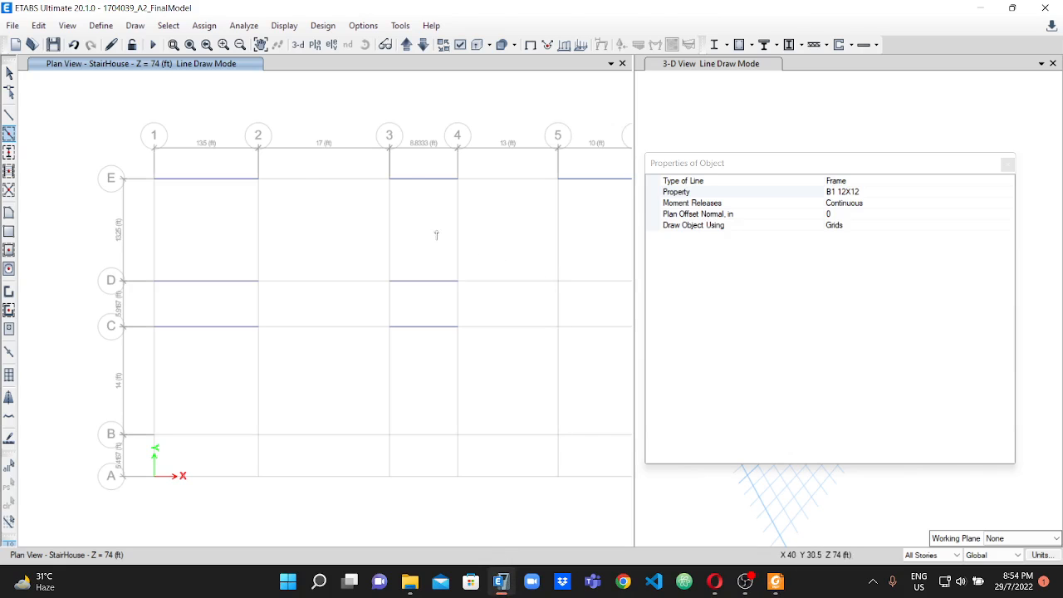
scroll(529, 289, down, 3)
scroll(529, 289, up, 2)
scroll(529, 289, up, 1)
scroll(326, 275, down, 2)
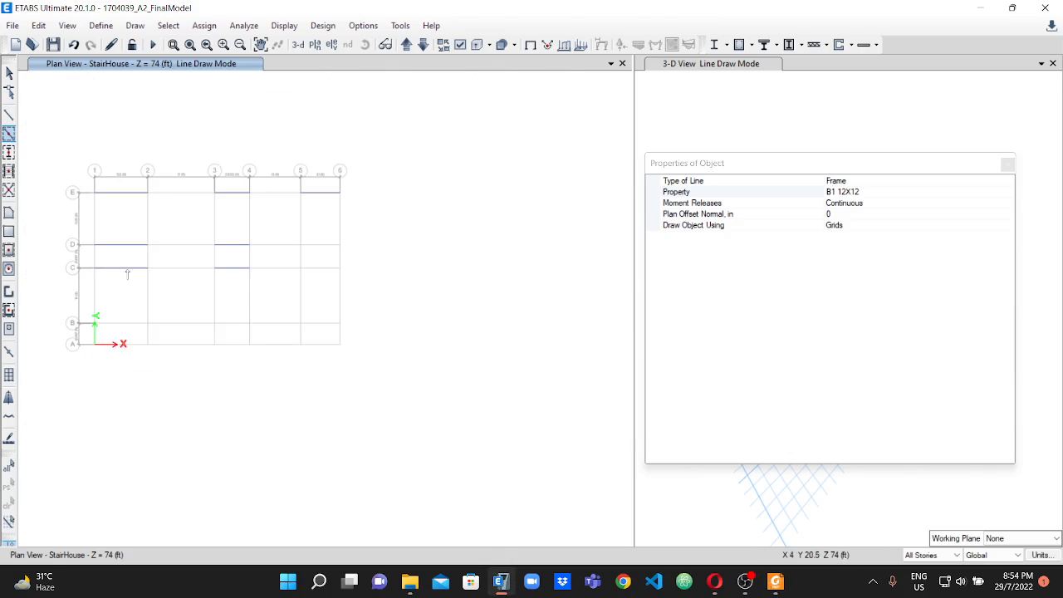
click(325, 275)
click(321, 324)
scroll(246, 309, up, 2)
scroll(197, 262, down, 3)
scroll(206, 211, up, 2)
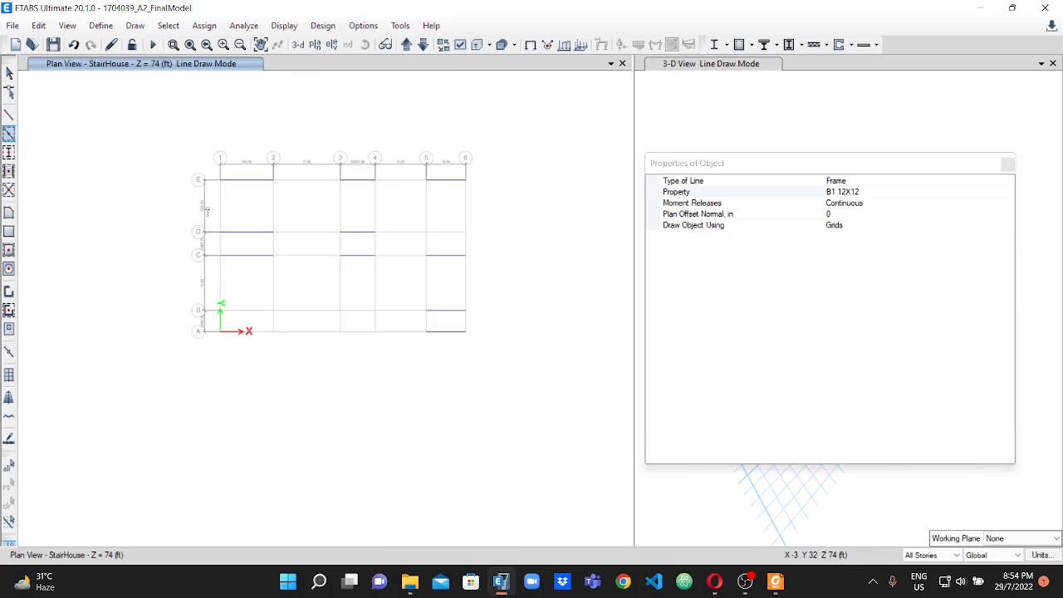
Switch to the assignment PDF and mark the B-2 labels between grids 2 and 3 on grid lines E and C.
click(774, 581)
scroll(402, 261, up, 5)
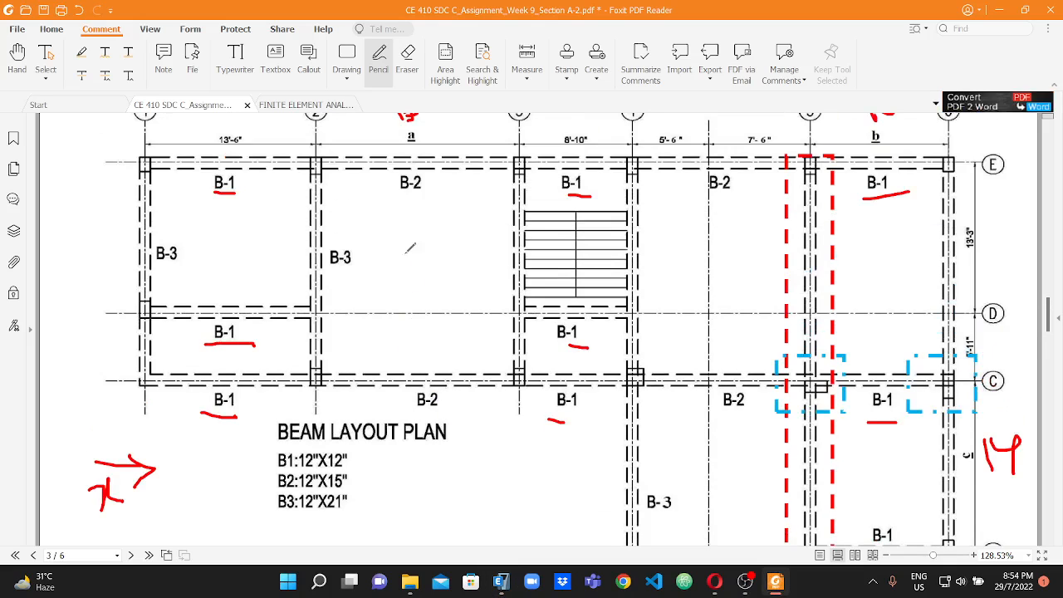
drag(402, 194, 425, 191)
drag(419, 410, 437, 400)
scroll(430, 176, up, 1)
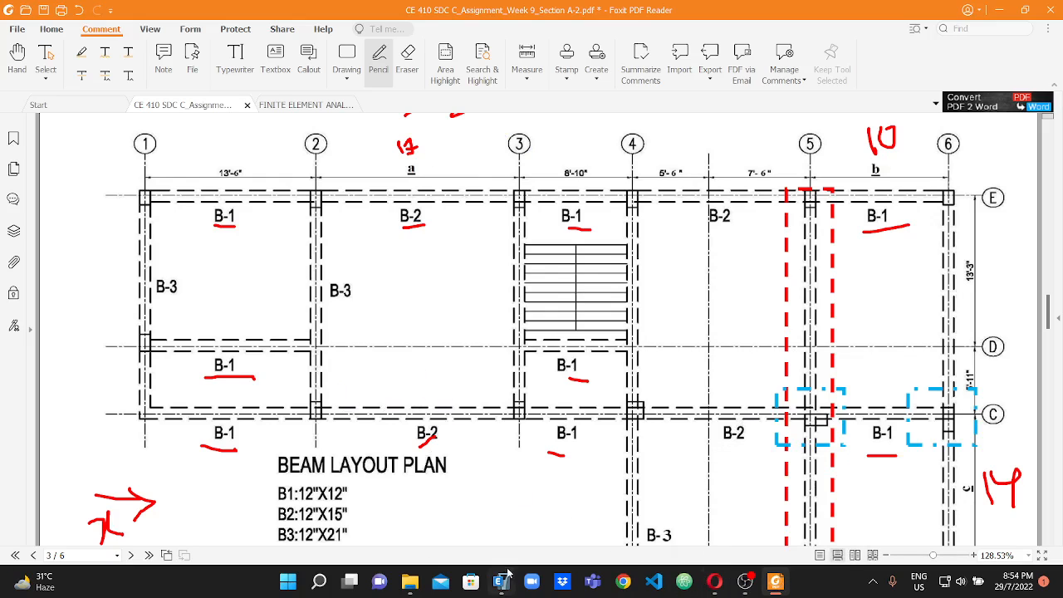
Switch to ETABS and draw beams between grids 2 and 3 on grid lines E and C with the B1 12X12 property.
click(503, 579)
click(308, 172)
scroll(308, 172, up, 5)
click(302, 224)
scroll(306, 227, down, 4)
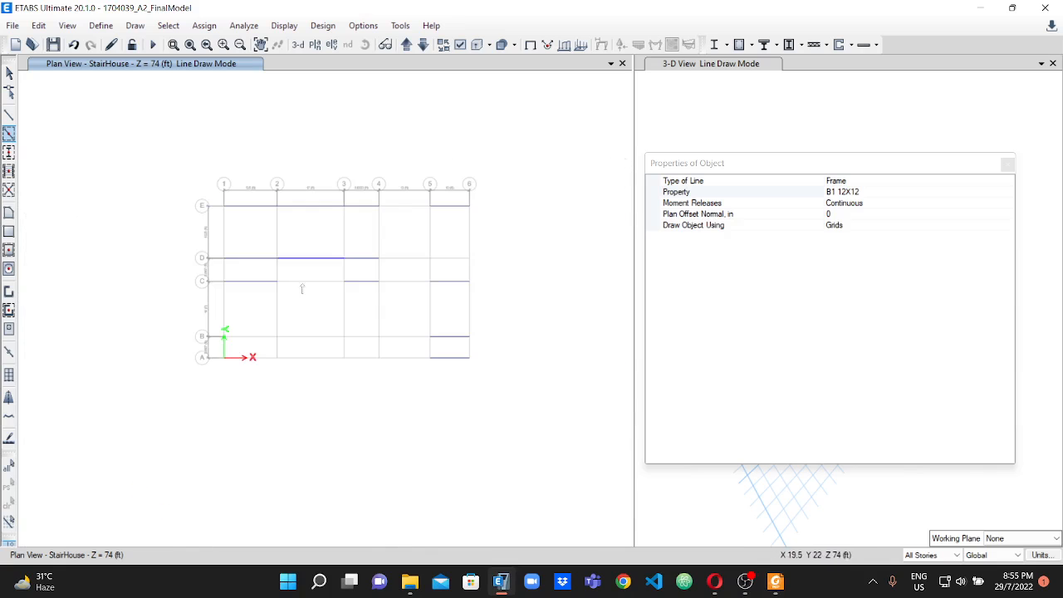
scroll(311, 276, up, 3)
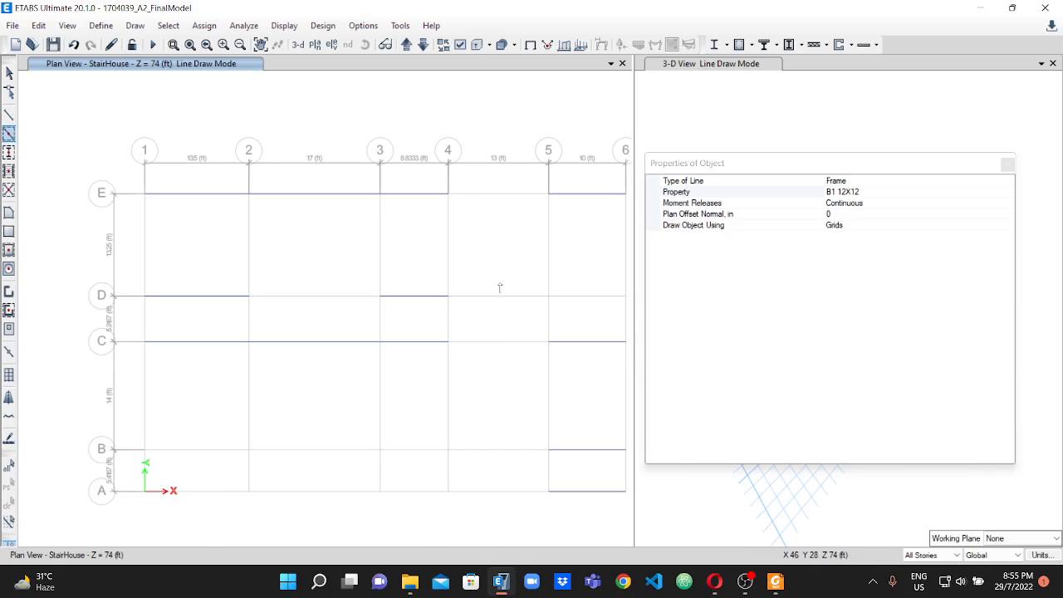
Check the B-2 locations in the PDF and draw B1 12X12 beams between grids 4 and 5 on grid lines E, C and A.
click(776, 581)
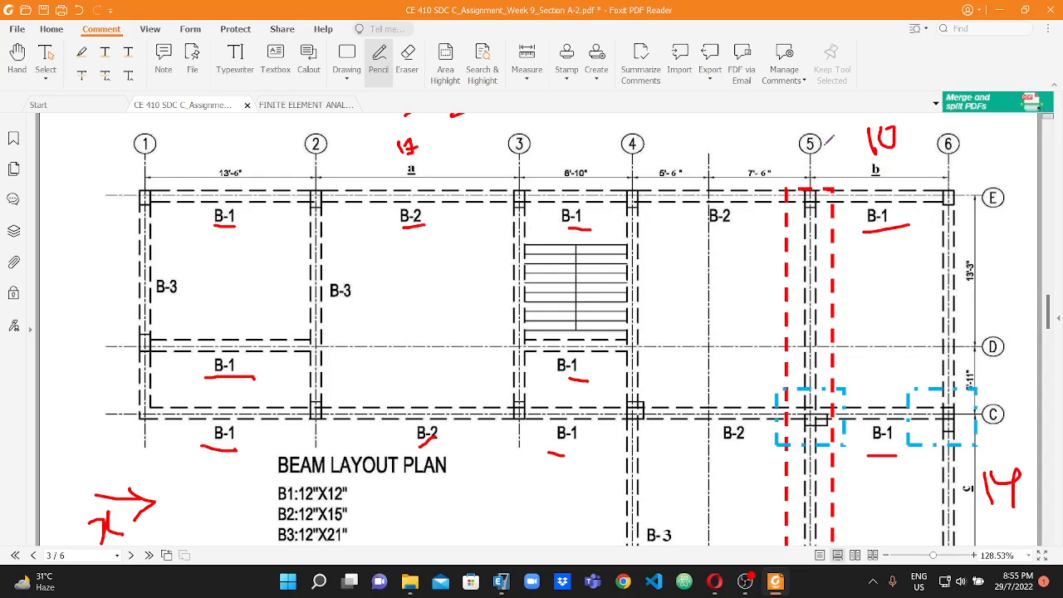
scroll(747, 269, down, 3)
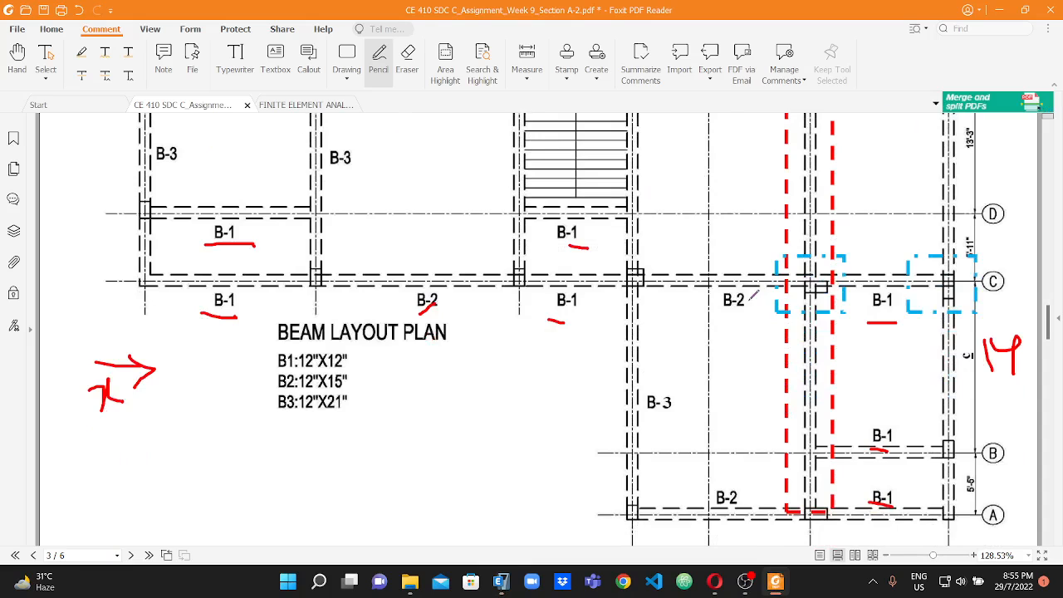
scroll(725, 278, up, 3)
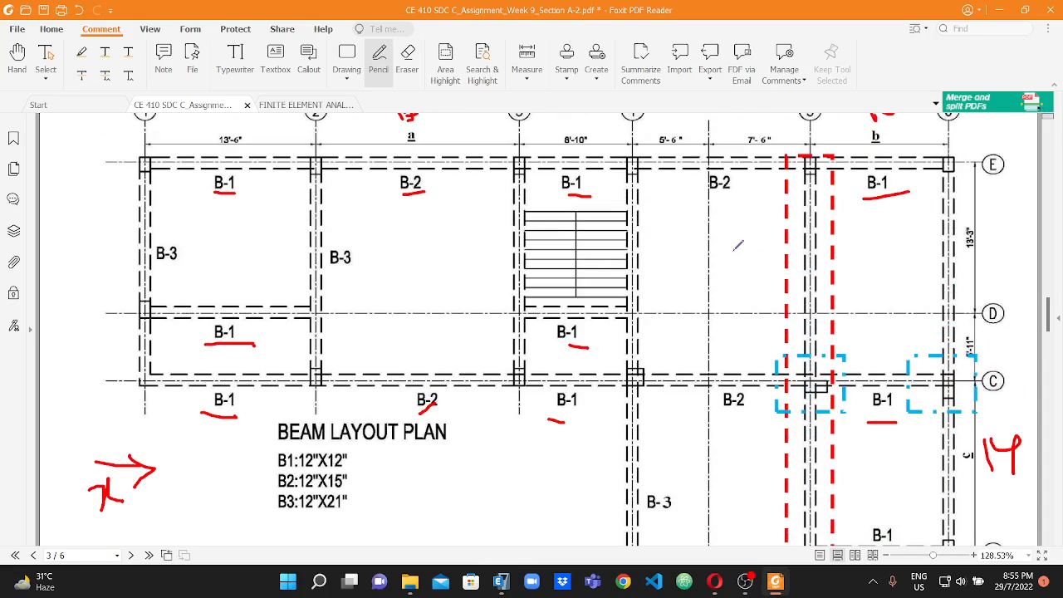
scroll(1019, 344, down, 3)
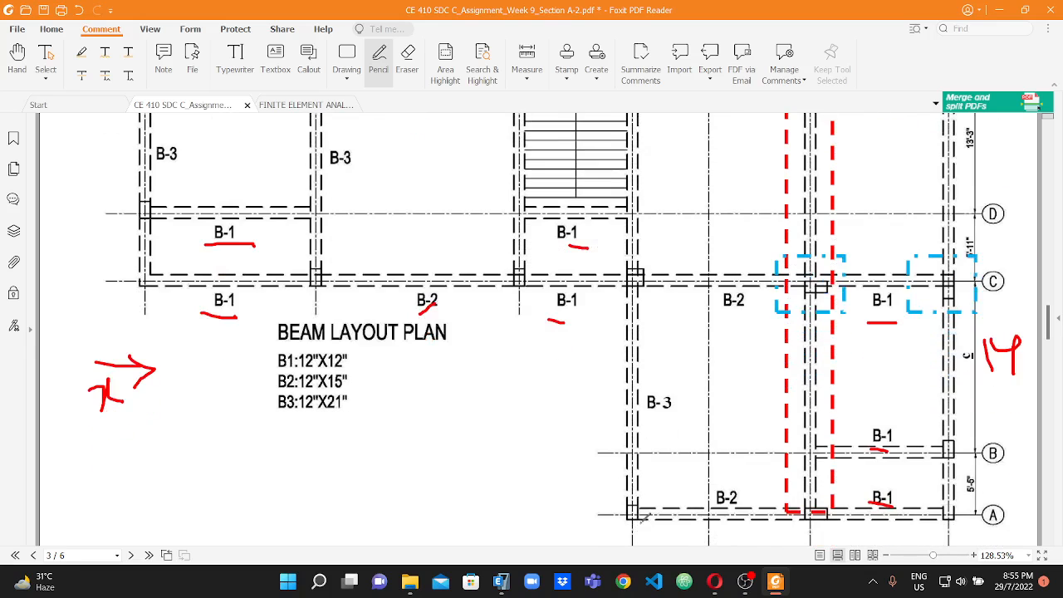
click(501, 581)
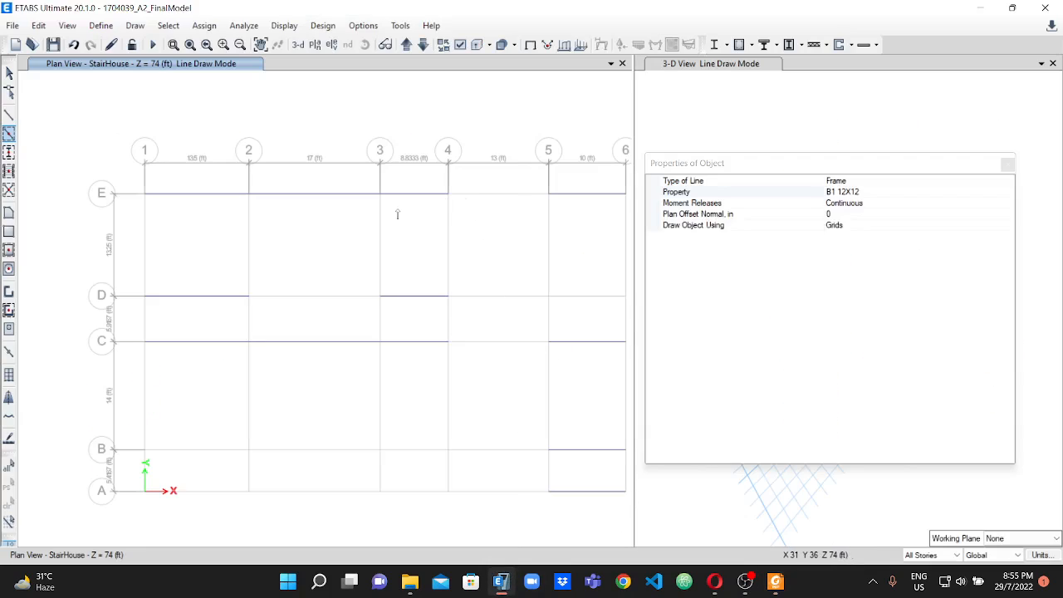
click(489, 196)
click(519, 344)
click(501, 493)
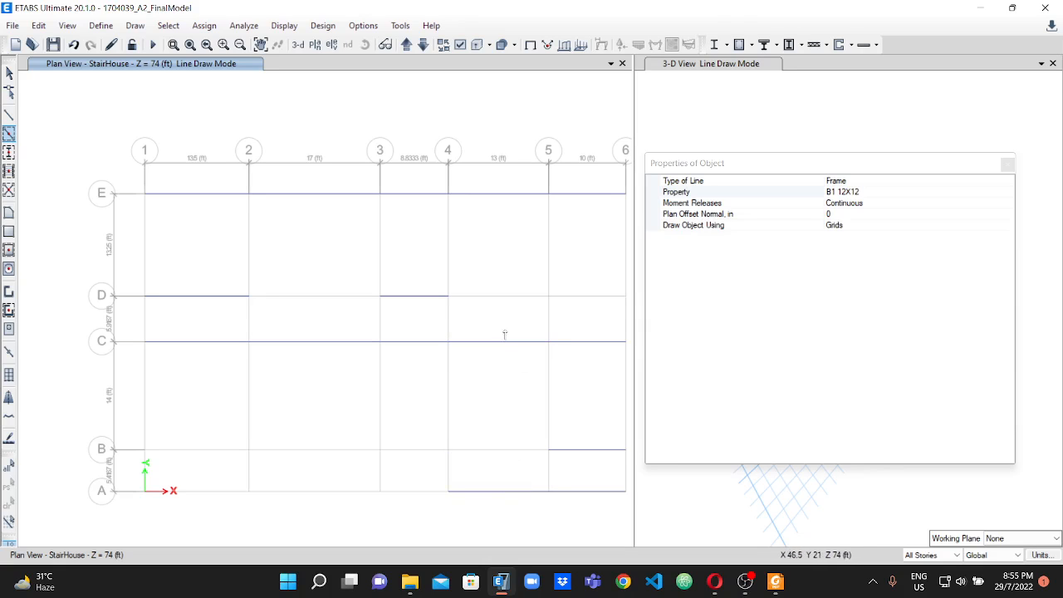
Switch to the assignment PDF and review the B-1 and B-2 beam locations across the whole beam layout plan.
click(776, 581)
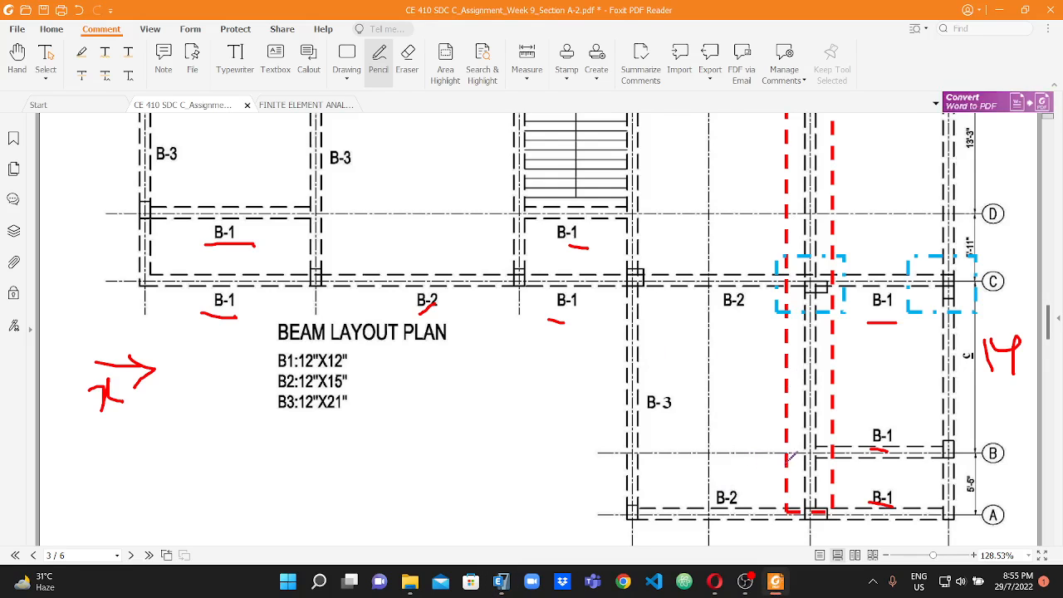
scroll(792, 455, up, 3)
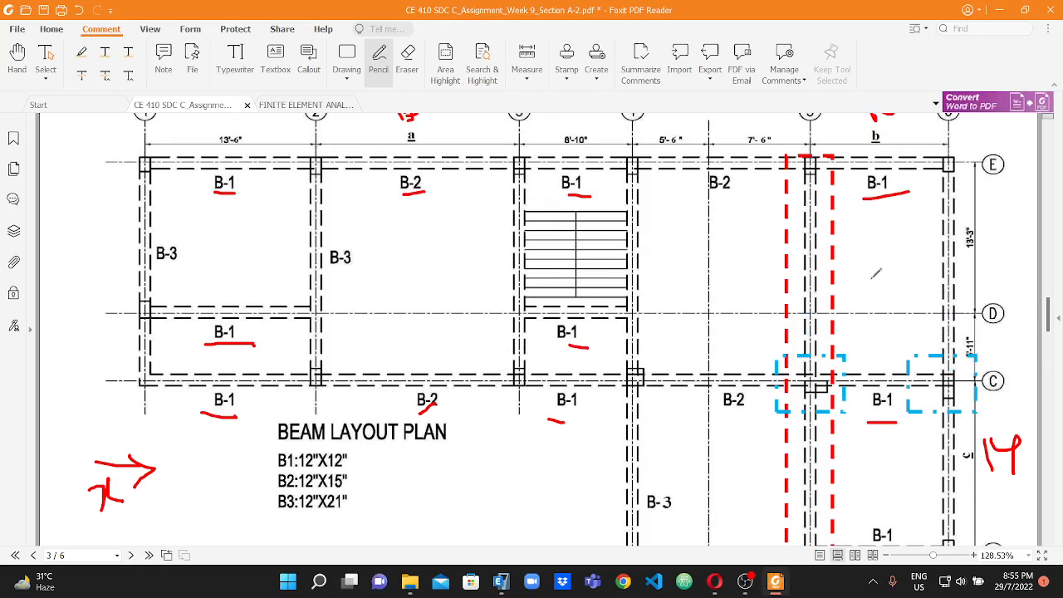
scroll(677, 313, down, 3)
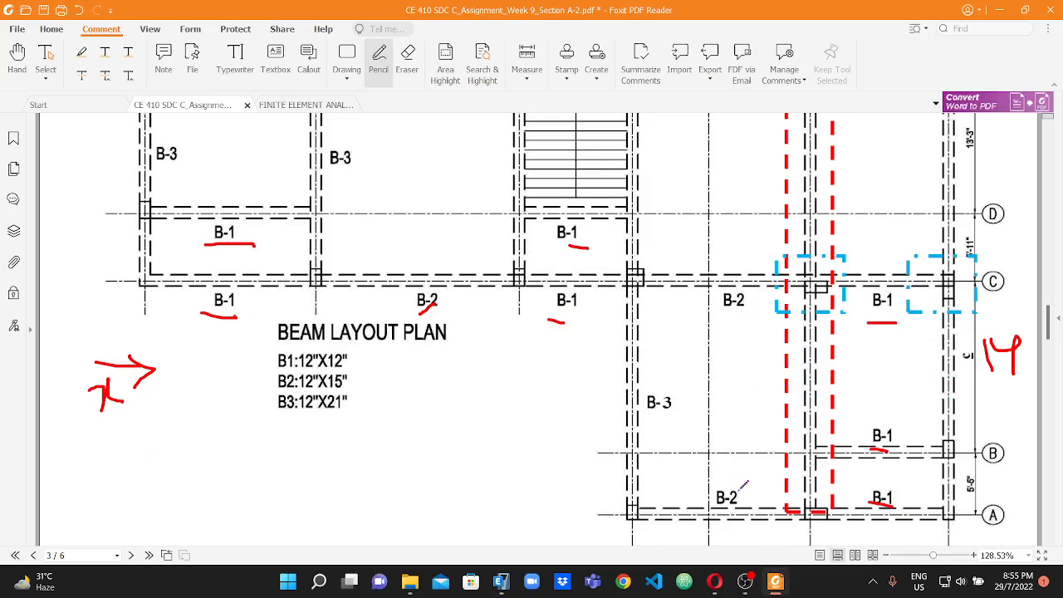
scroll(813, 422, up, 1)
scroll(867, 371, up, 2)
scroll(813, 301, up, 1)
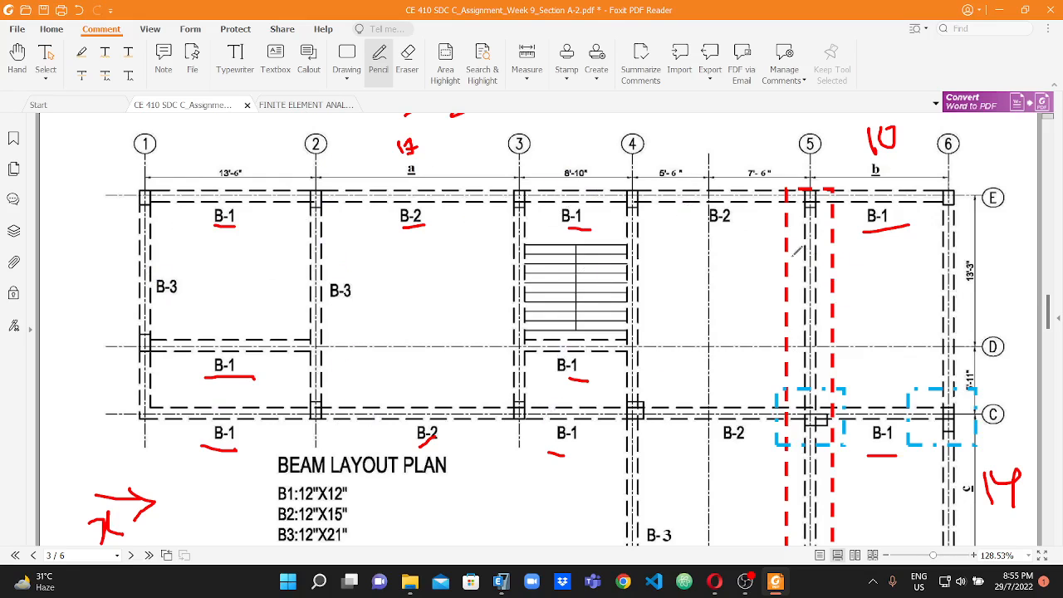
scroll(849, 244, down, 2)
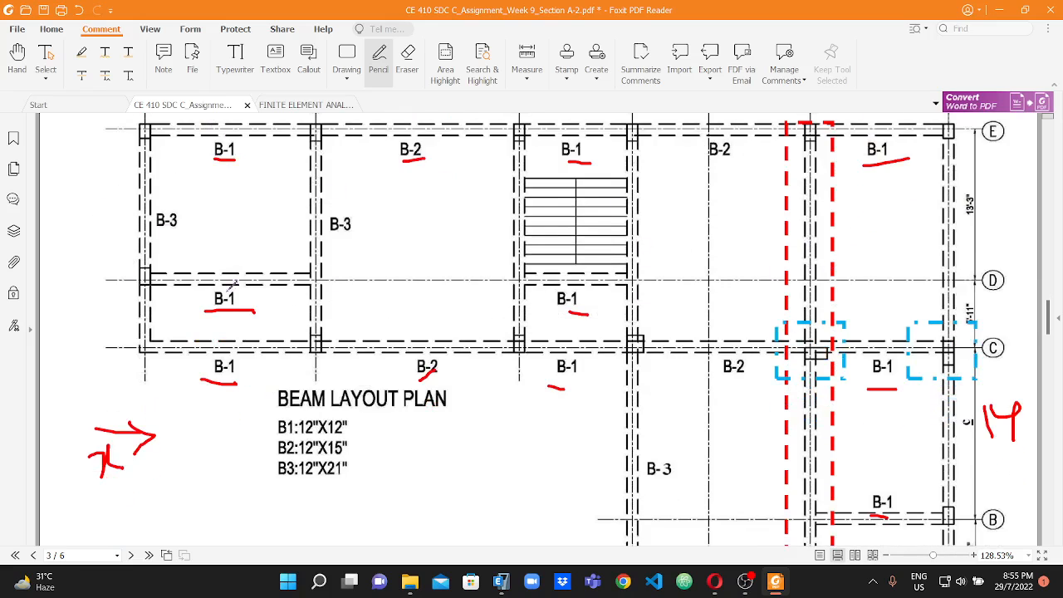
scroll(295, 205, up, 2)
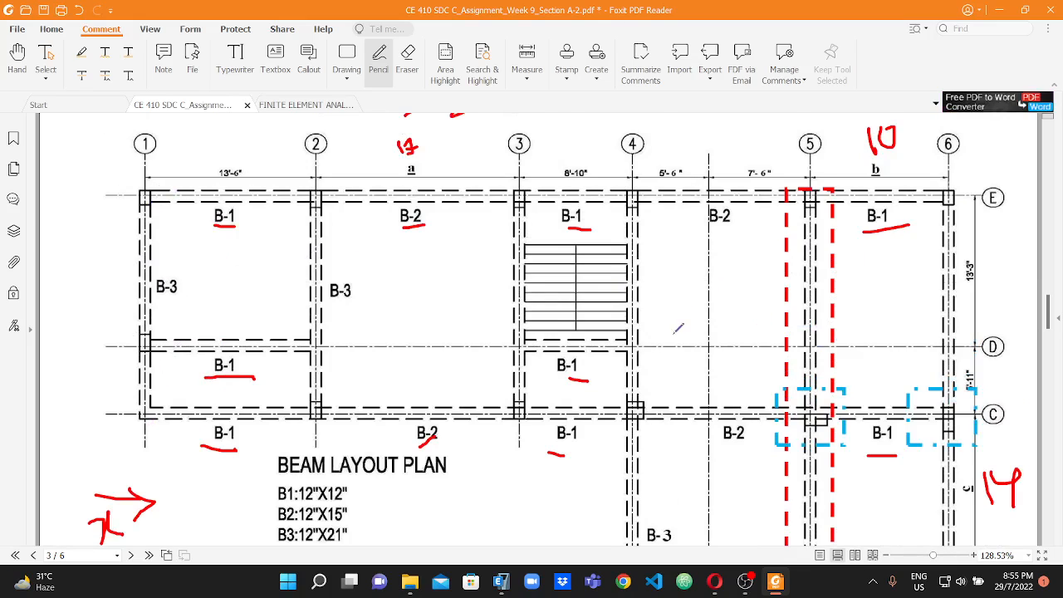
scroll(698, 298, down, 2)
scroll(827, 306, down, 3)
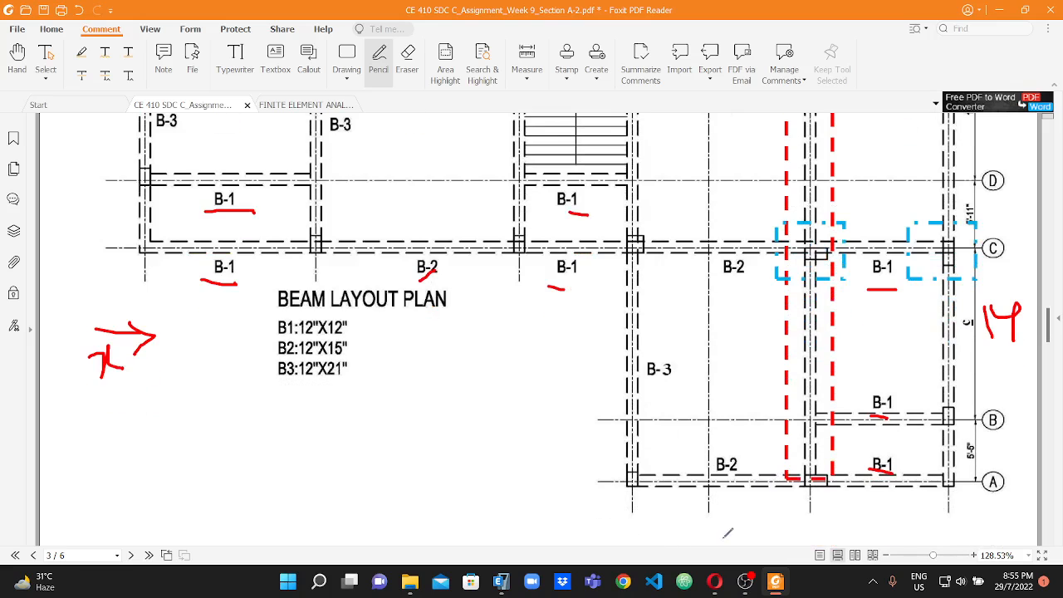
Switch to ETABS and draw a B1 12X12 beam on grid line 1 between grid lines E and D.
click(501, 582)
click(139, 258)
click(141, 320)
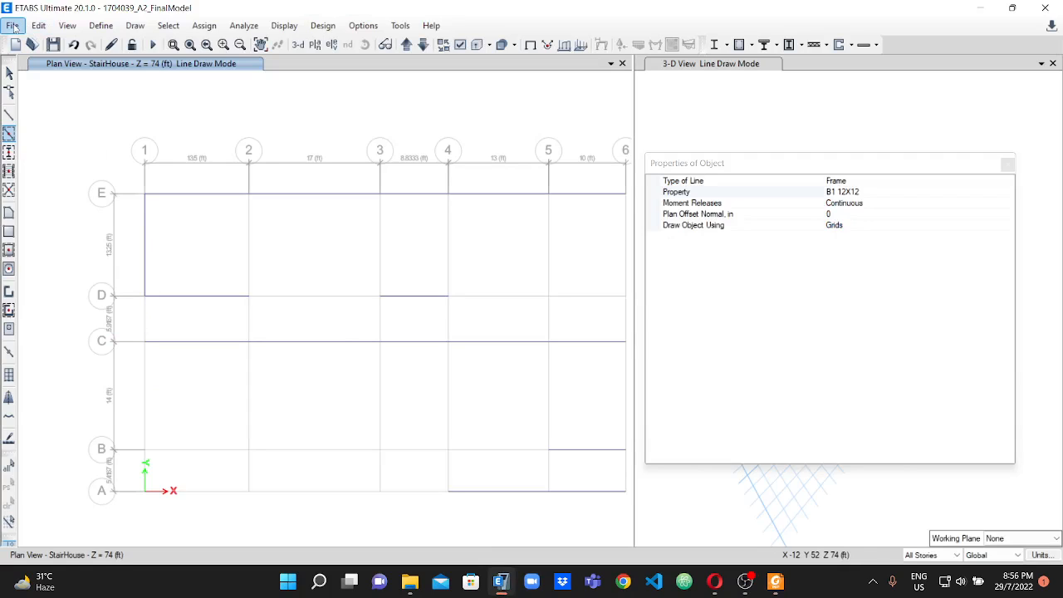
Delete the B1 12X12 beam on grid line 1 between grid lines E and D.
click(10, 73)
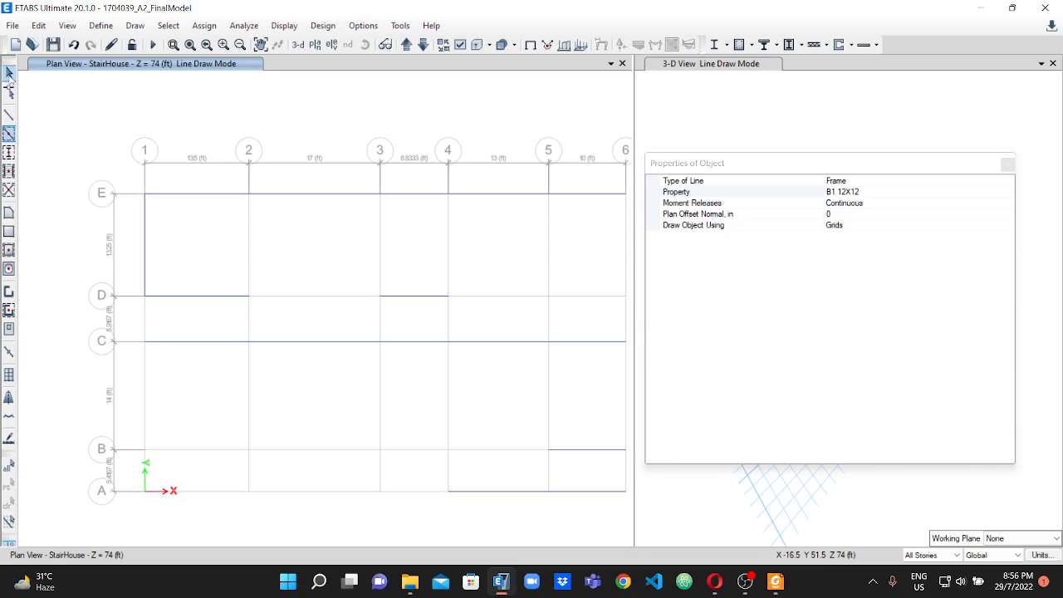
click(144, 234)
click(38, 25)
click(106, 137)
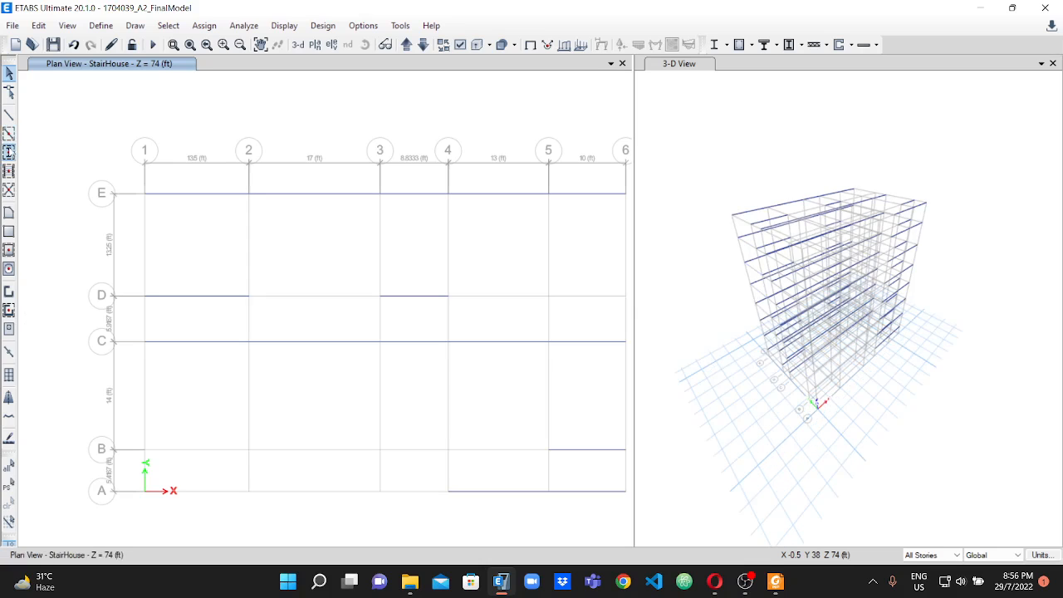
Draw beams along grid line 1 from E to C with the B3 12X21 property.
click(8, 135)
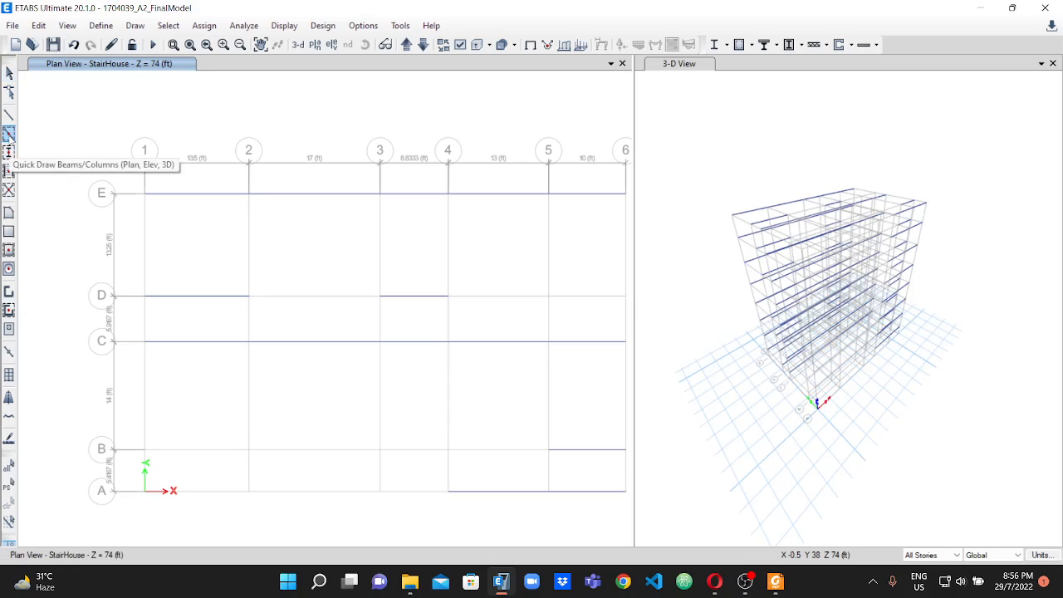
click(874, 193)
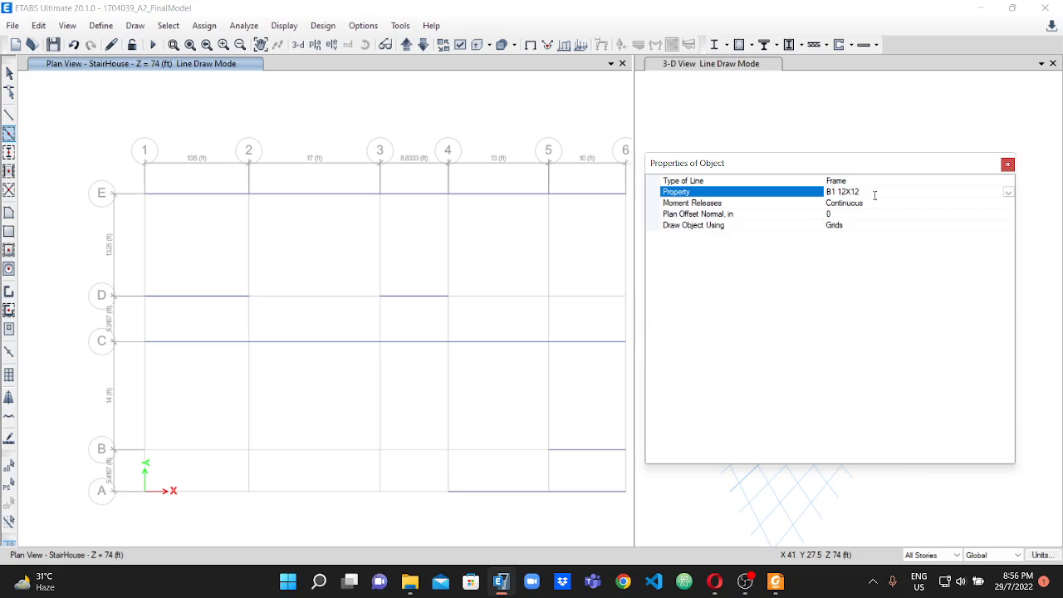
click(1007, 195)
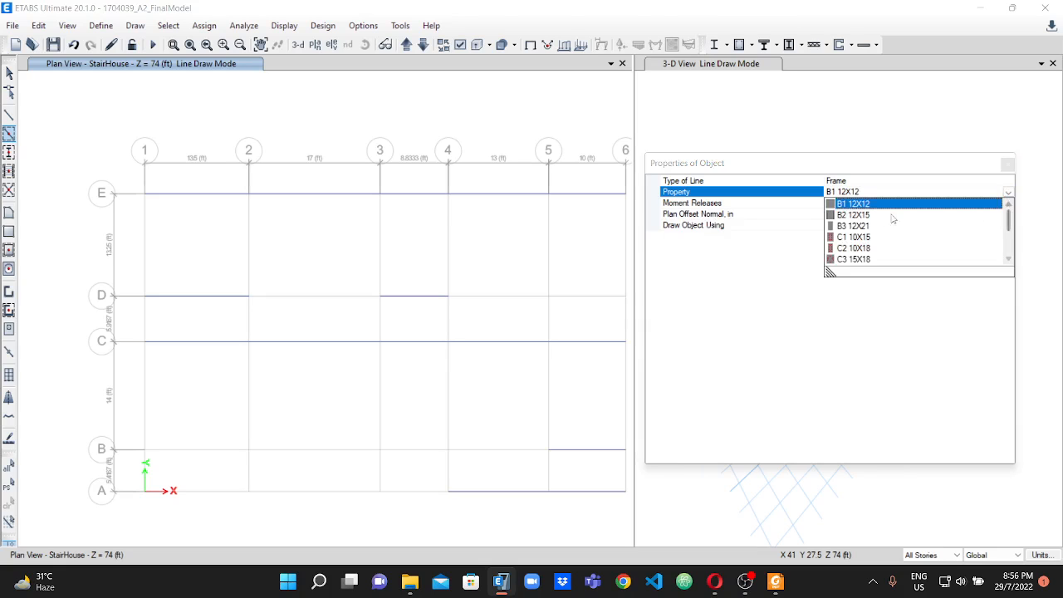
click(853, 228)
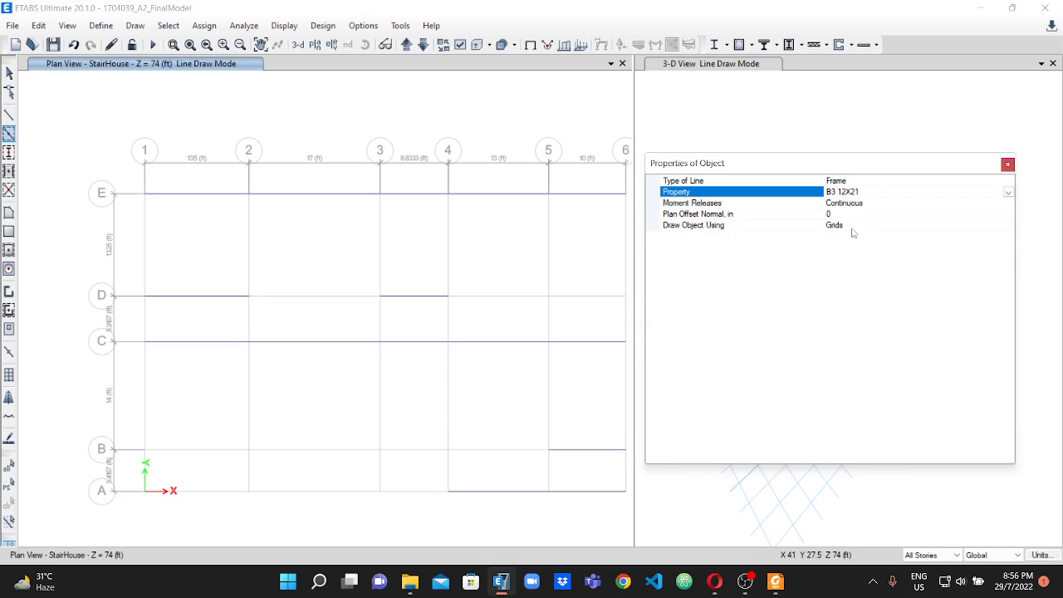
click(145, 192)
click(145, 296)
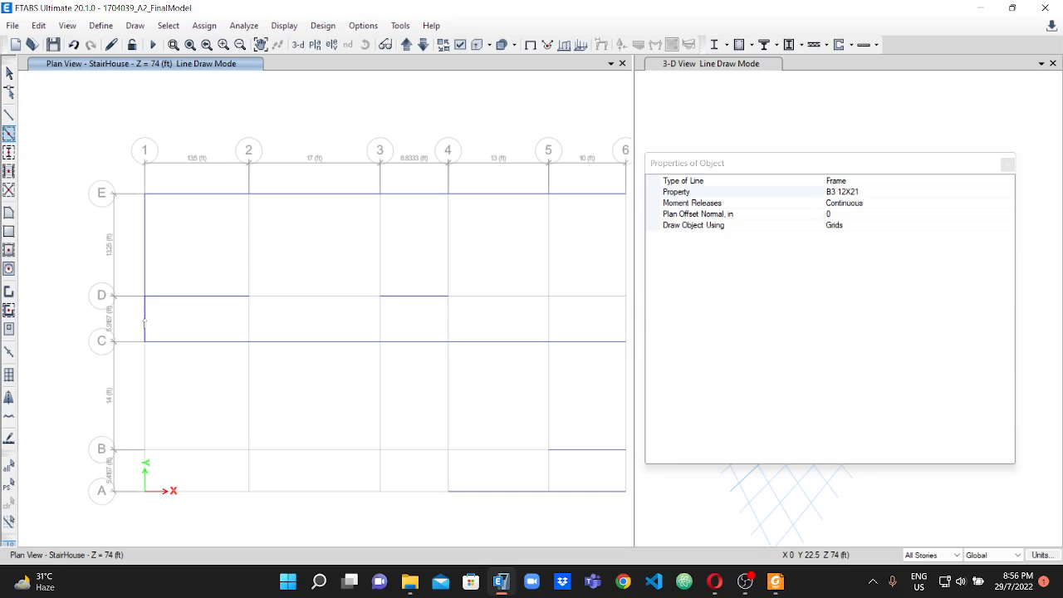
Draw B3 12X21 beams from E to C along grid lines 2, 3 and 4.
click(250, 231)
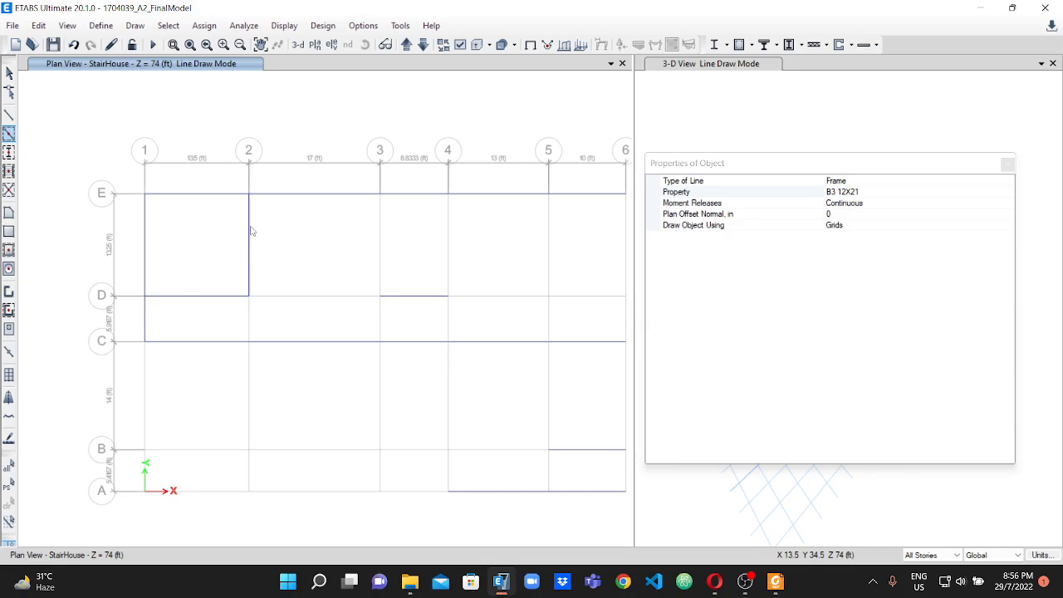
click(249, 314)
click(382, 237)
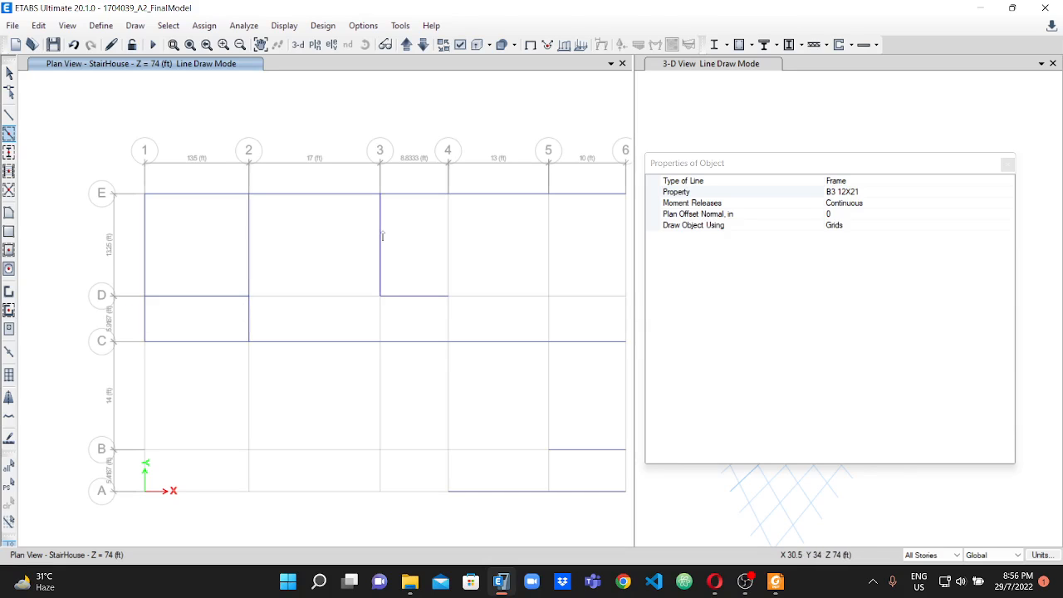
click(381, 317)
click(448, 244)
click(446, 308)
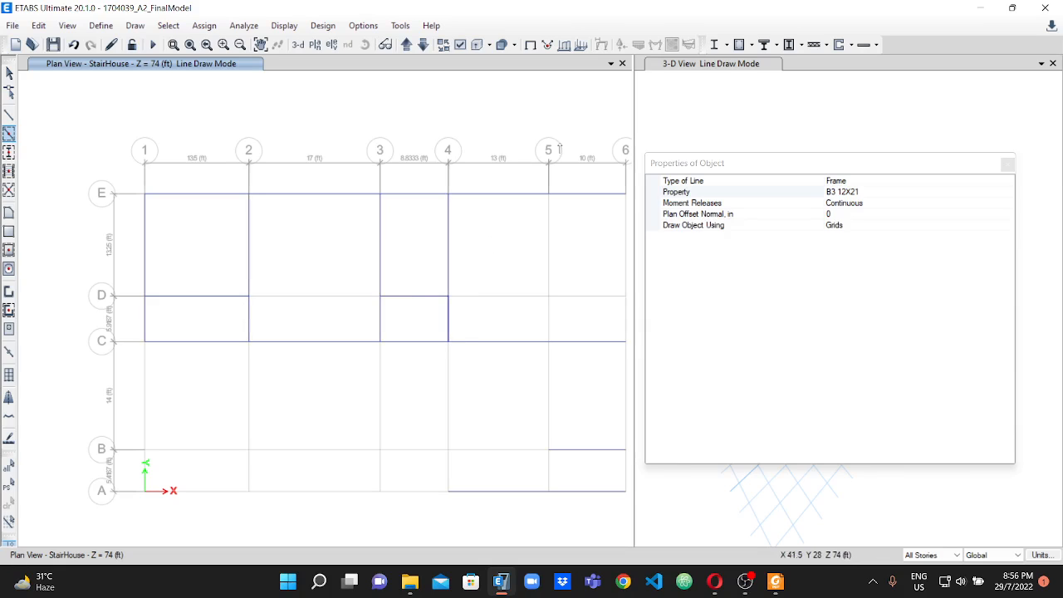
Draw B3 12X21 beams along grid line 4 from C to A and along grid line 5 from A to E.
click(746, 149)
drag(746, 166, 873, 237)
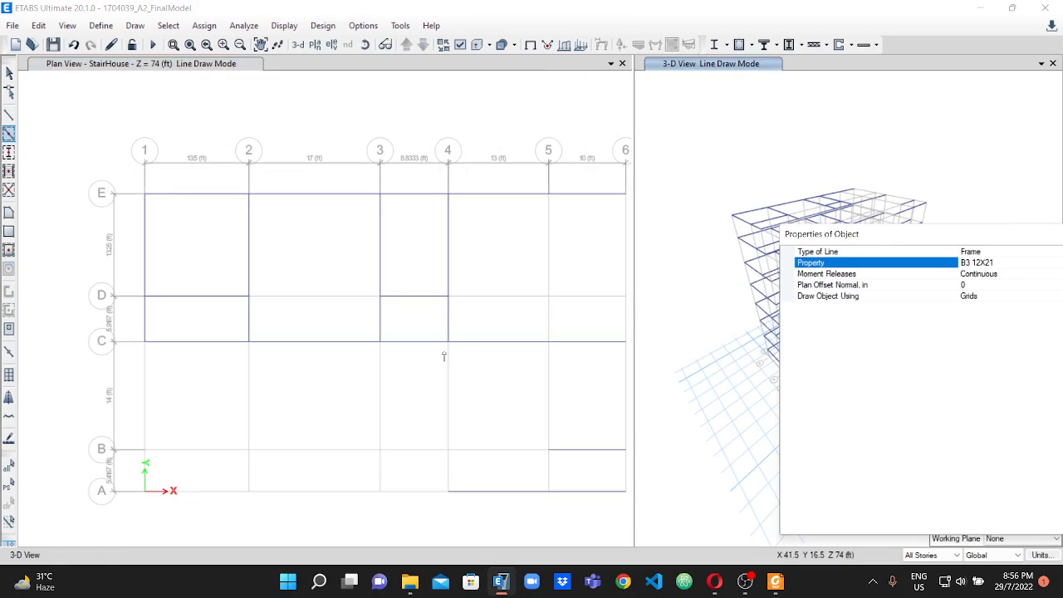
click(452, 399)
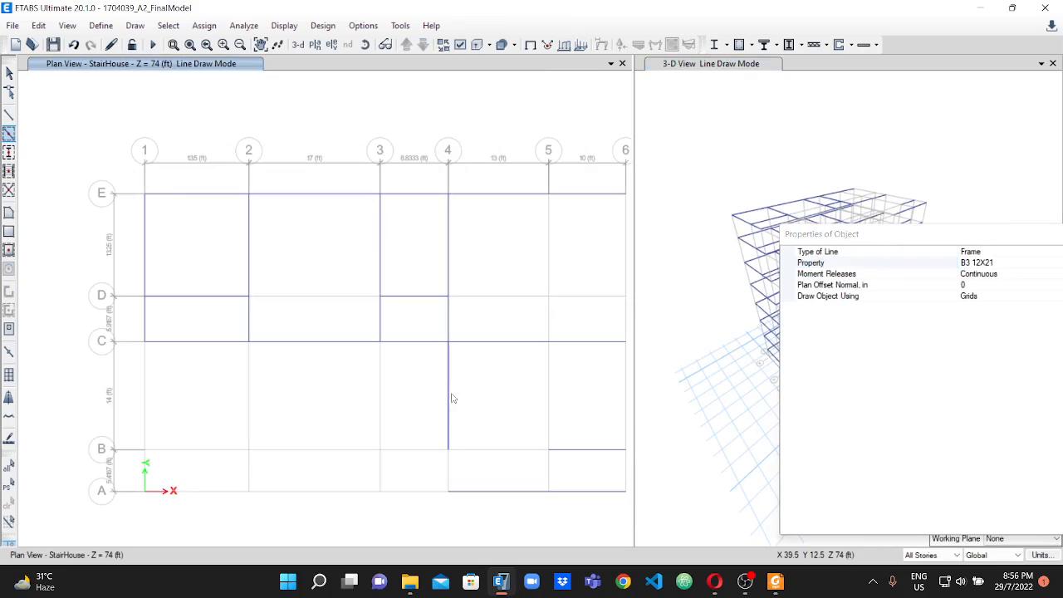
click(450, 471)
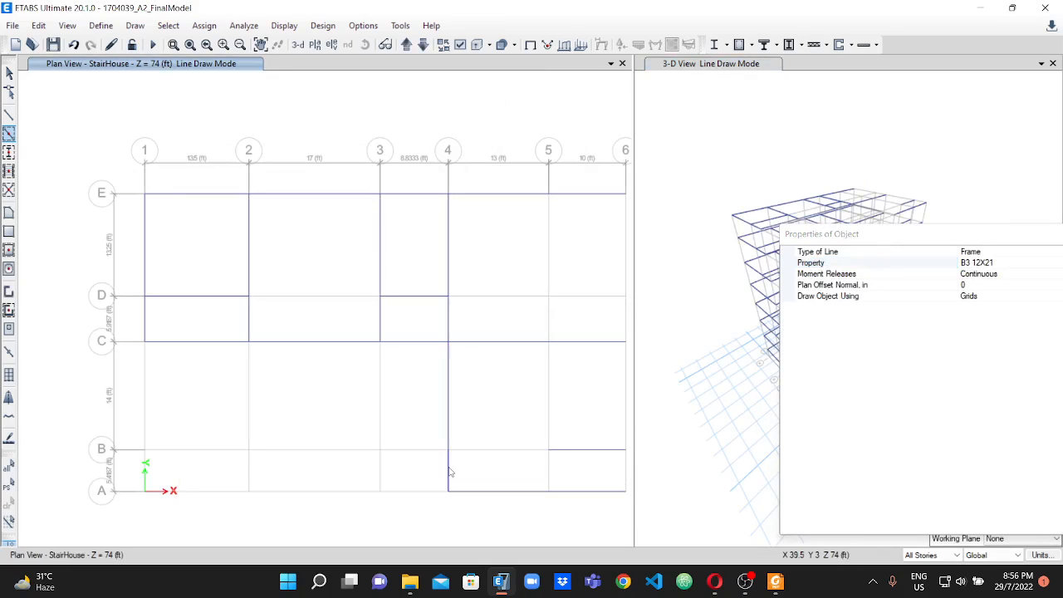
click(551, 472)
click(545, 401)
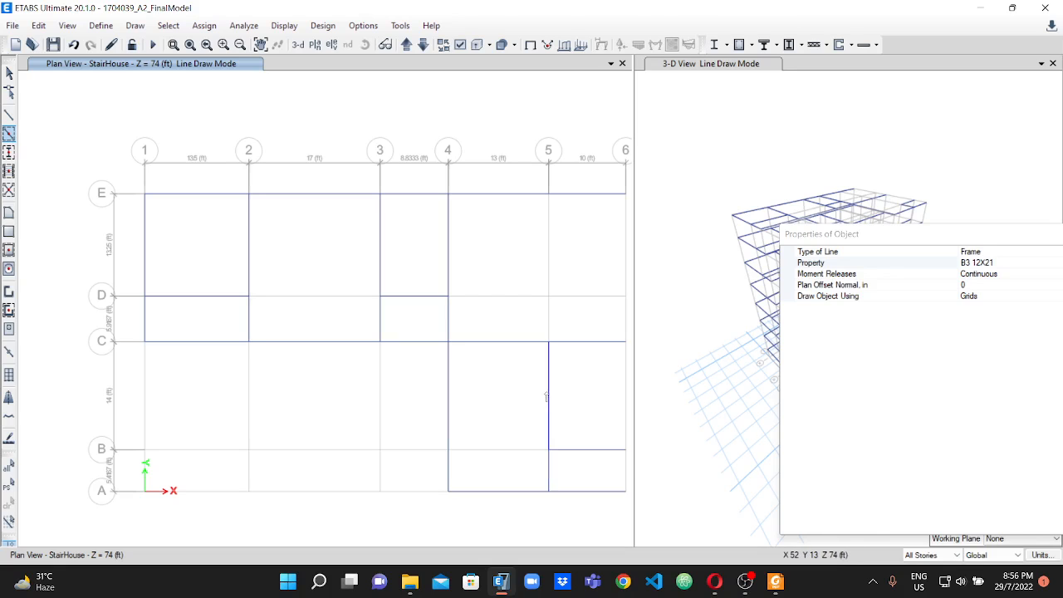
click(548, 282)
click(549, 321)
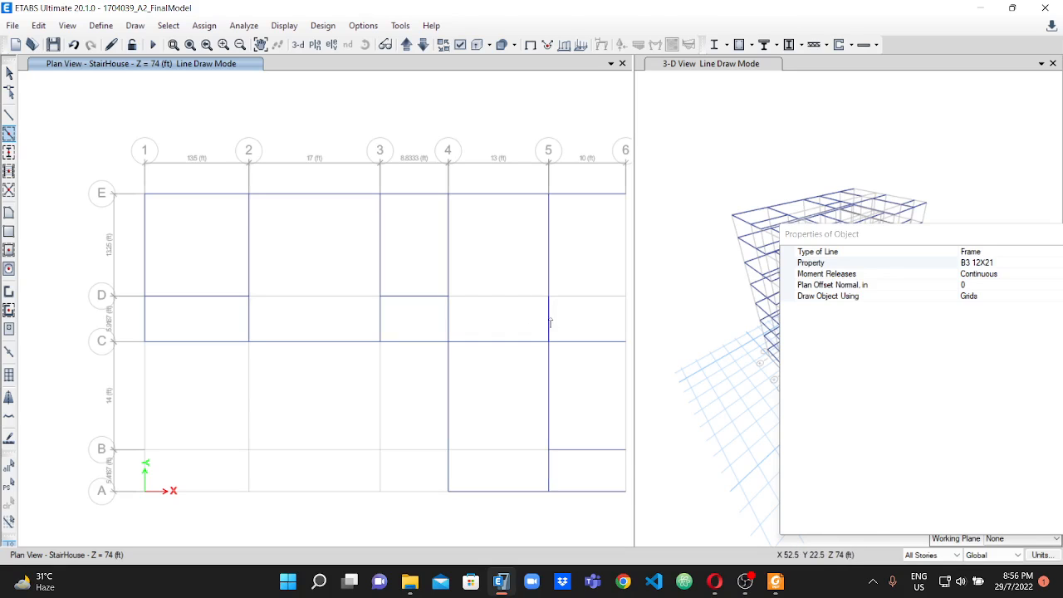
Draw B3 12X21 beams along grid line 6 from E to A and close the object properties window.
scroll(548, 315, down, 2)
click(588, 285)
click(588, 326)
click(588, 381)
click(588, 402)
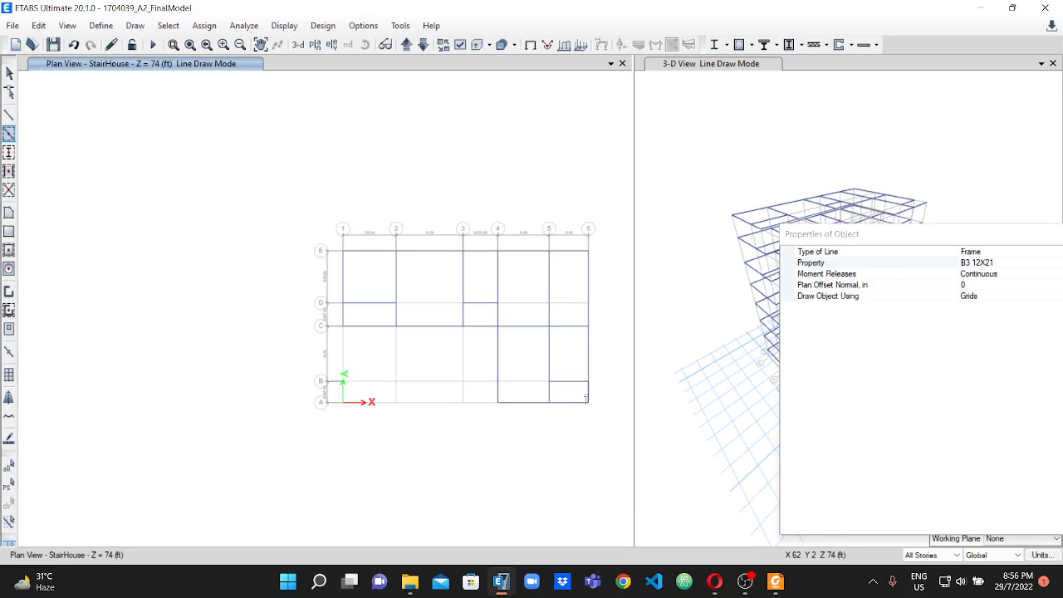
scroll(611, 321, up, 2)
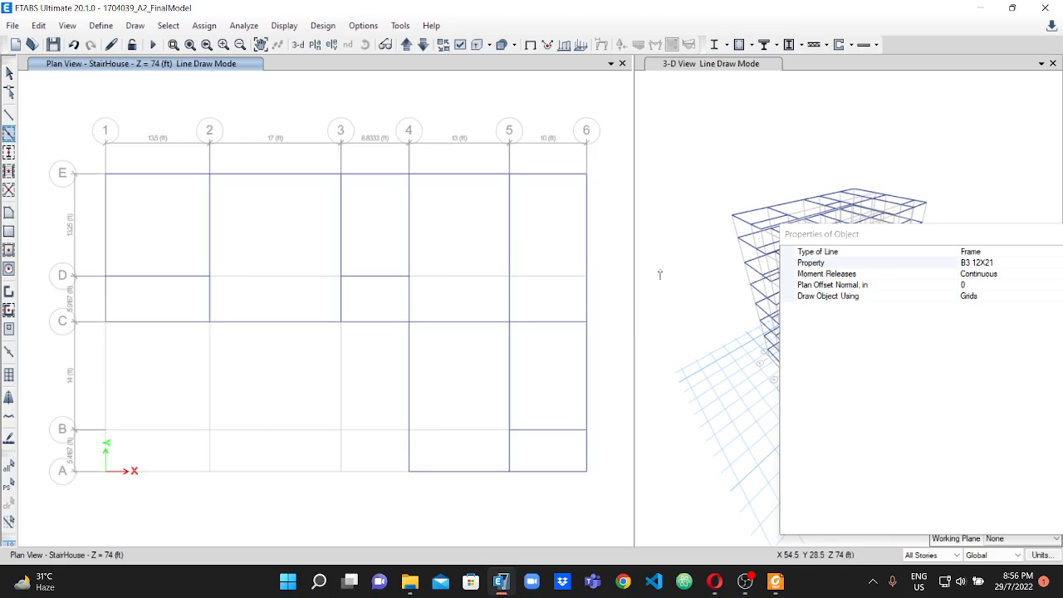
drag(909, 246, 775, 240)
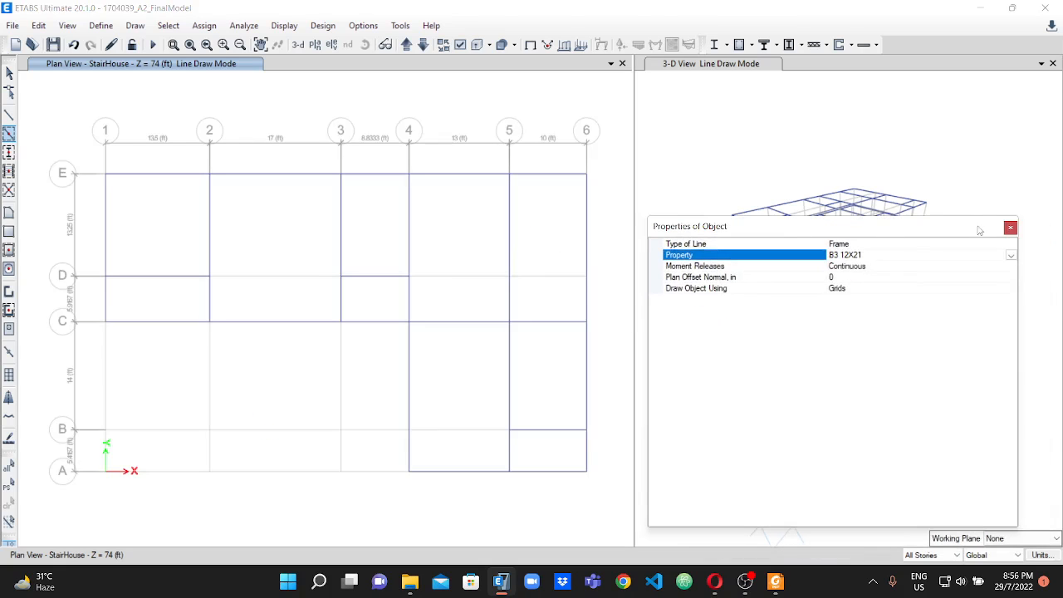
click(1010, 227)
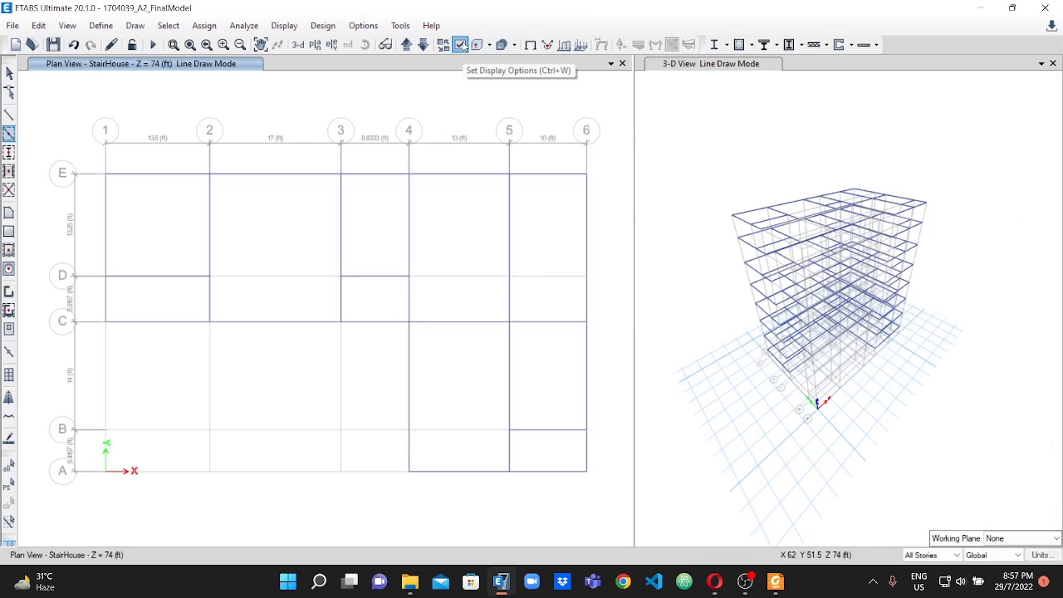
Turn on the frame section labels in the plan view and check the sections of the drawn beams.
click(461, 45)
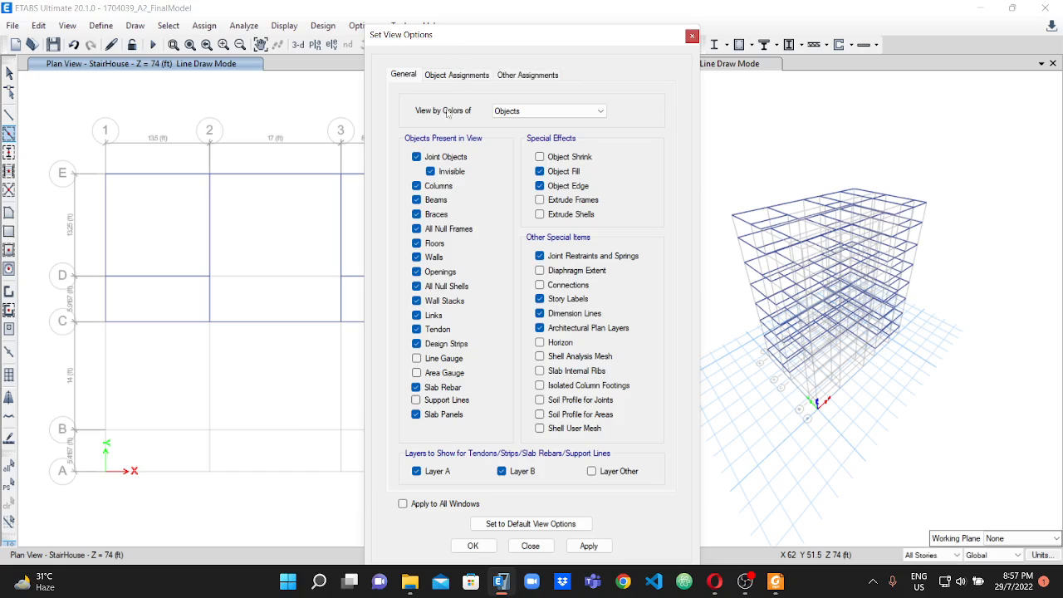
click(458, 76)
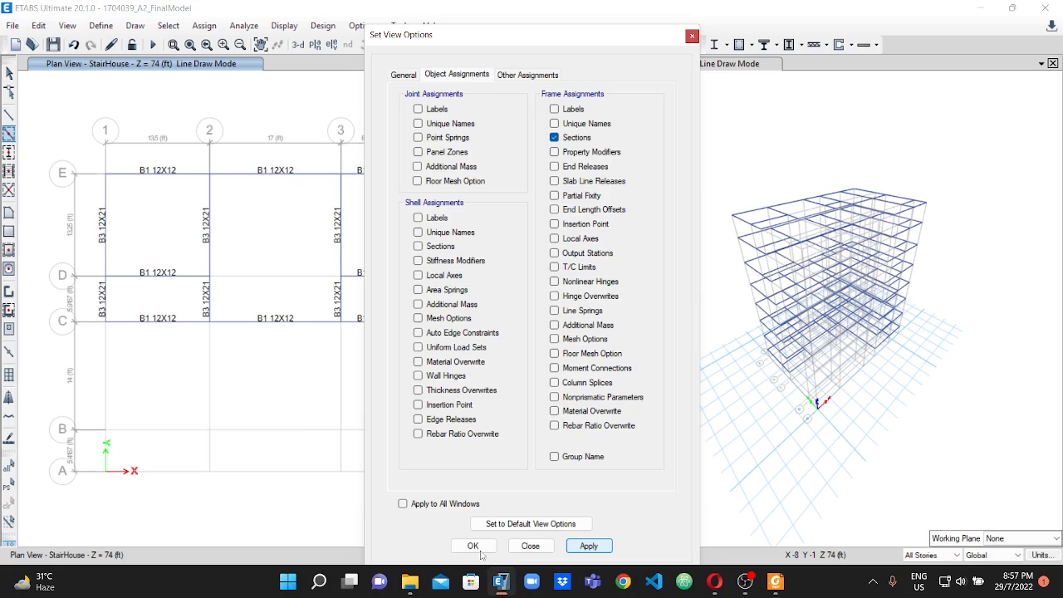
drag(465, 51, 945, 94)
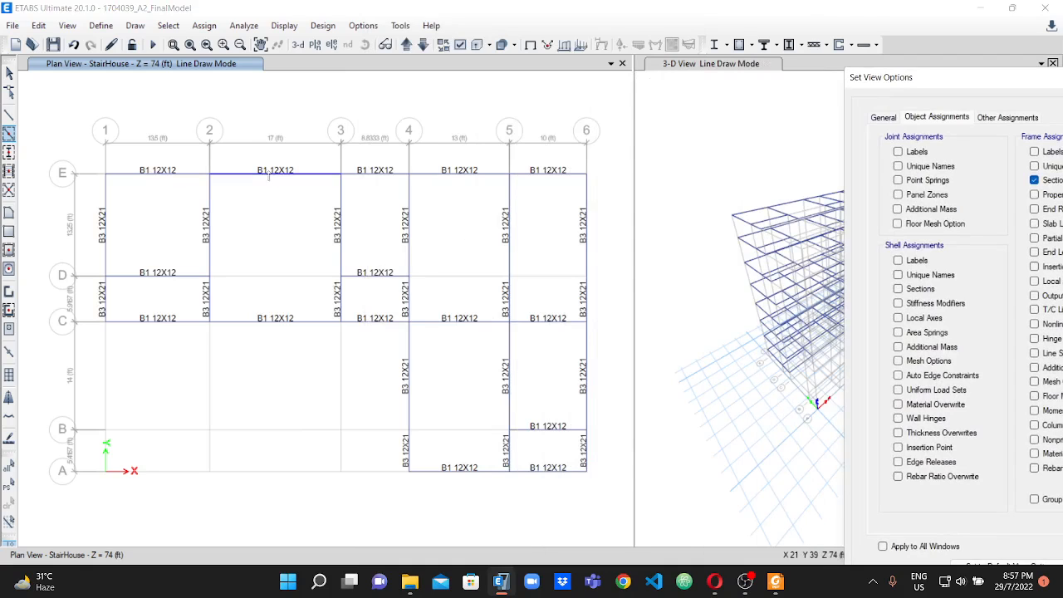
scroll(270, 186, down, 3)
scroll(282, 194, up, 3)
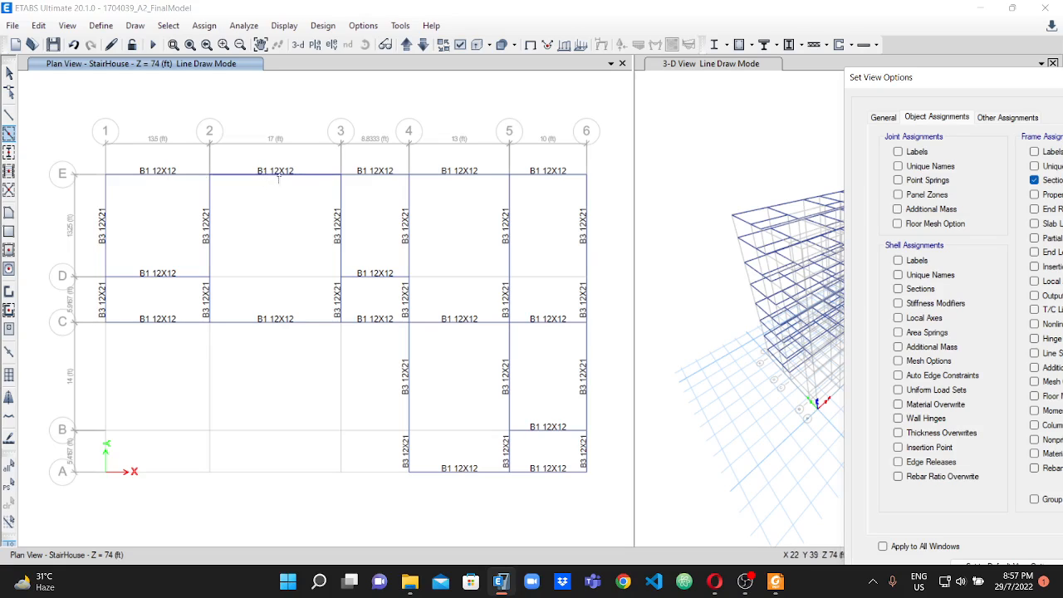
Check the B-2 locations in the assignment PDF and select the ETABS beams between grids 2 and 3 on grid lines E and C.
click(776, 581)
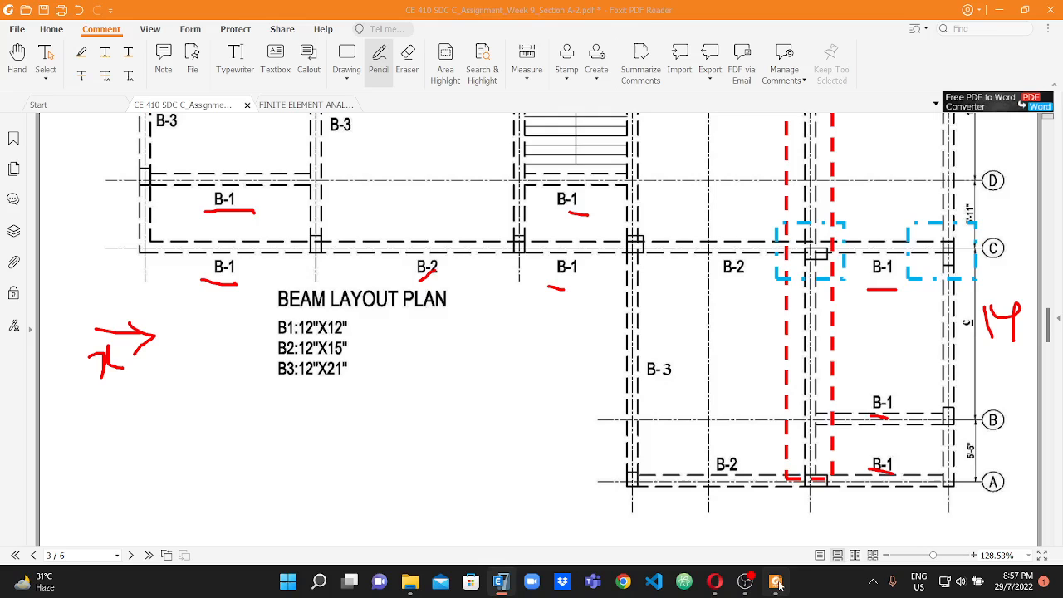
scroll(409, 241, up, 5)
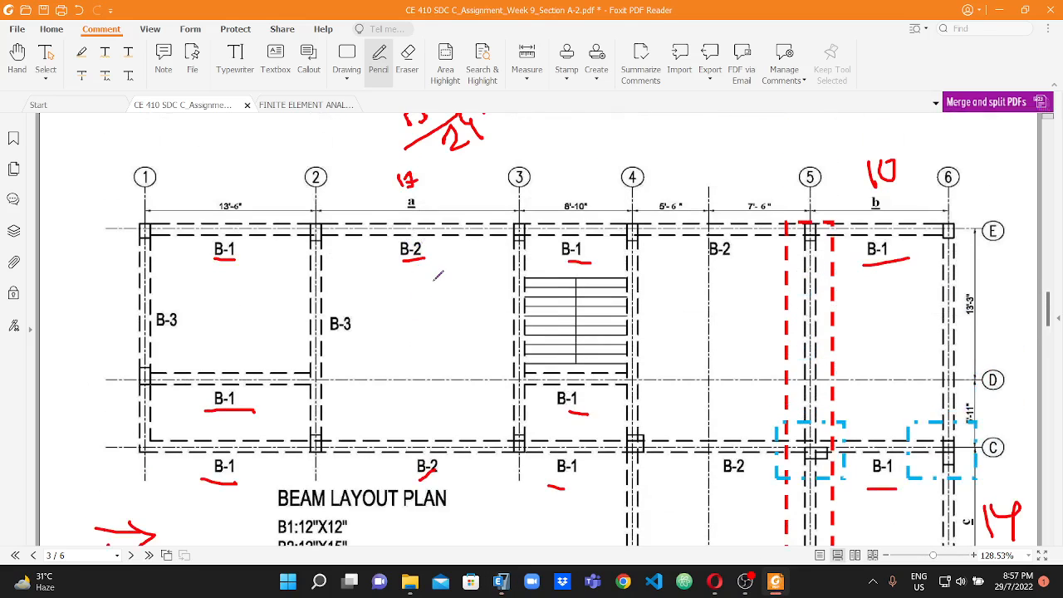
scroll(431, 264, down, 3)
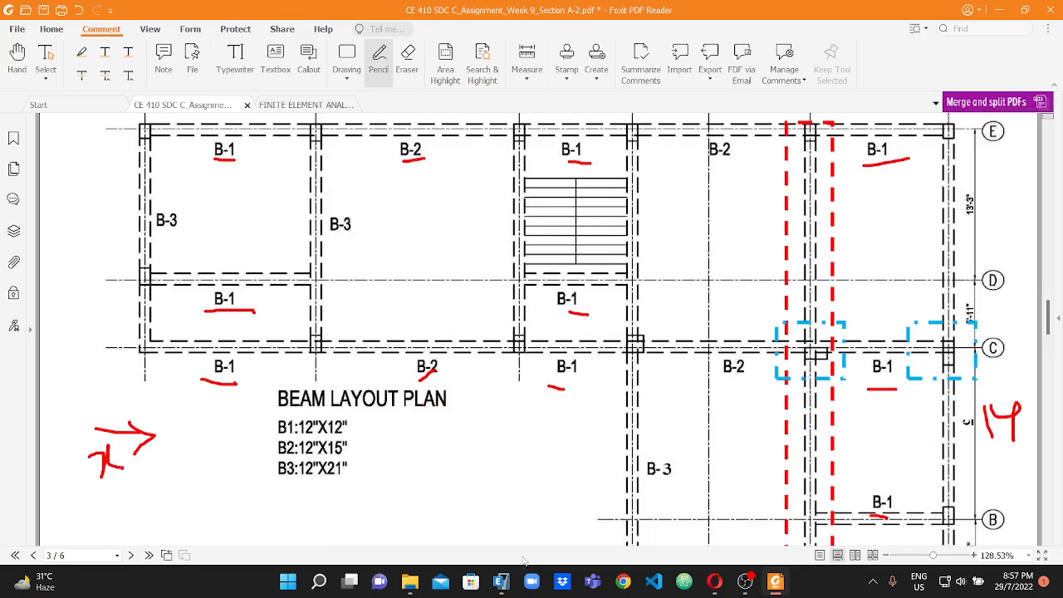
click(501, 581)
key(Escape)
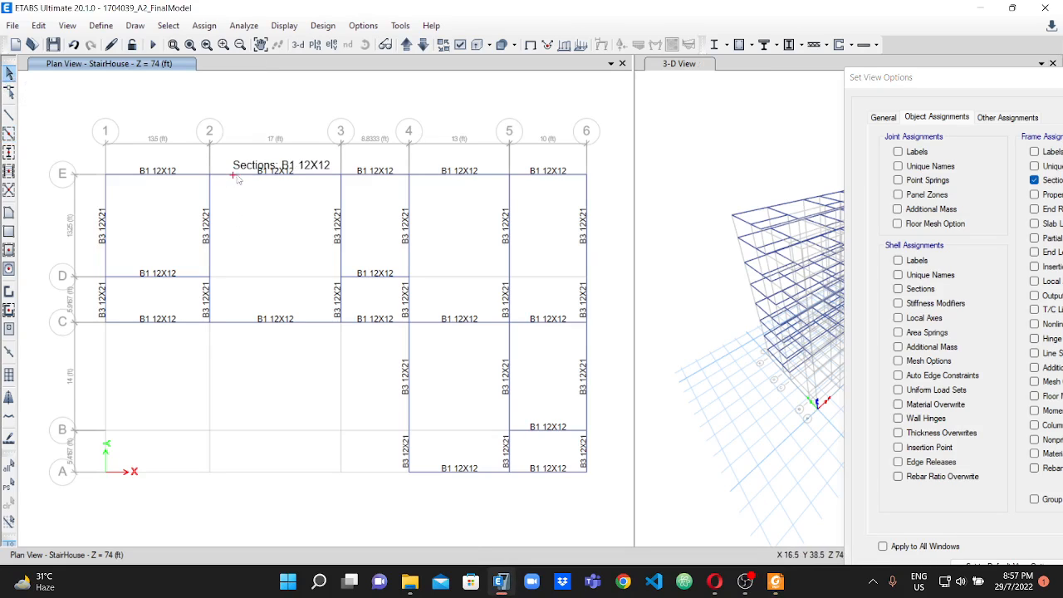
click(236, 176)
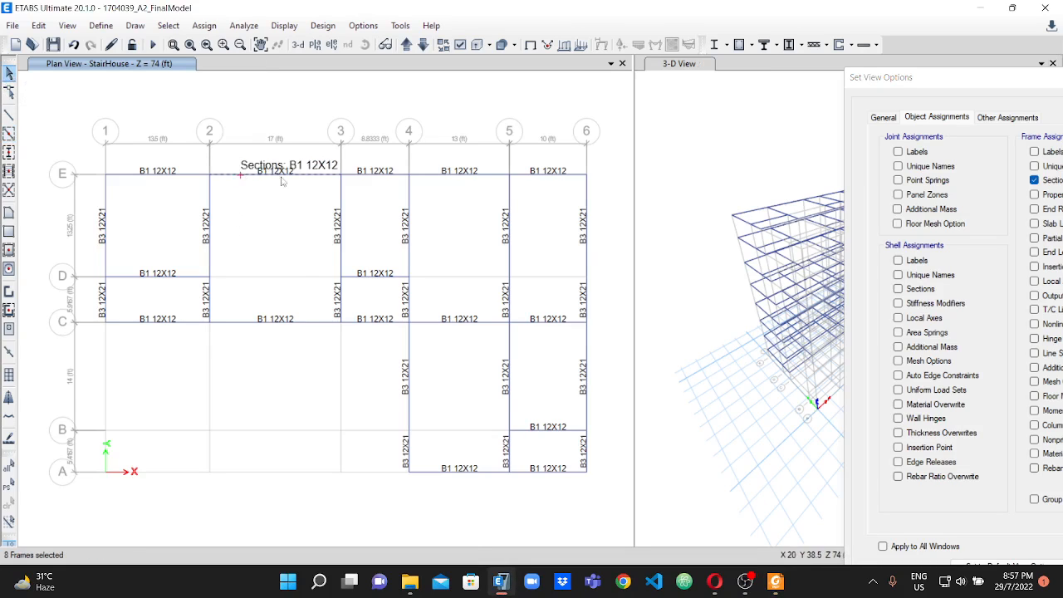
click(237, 322)
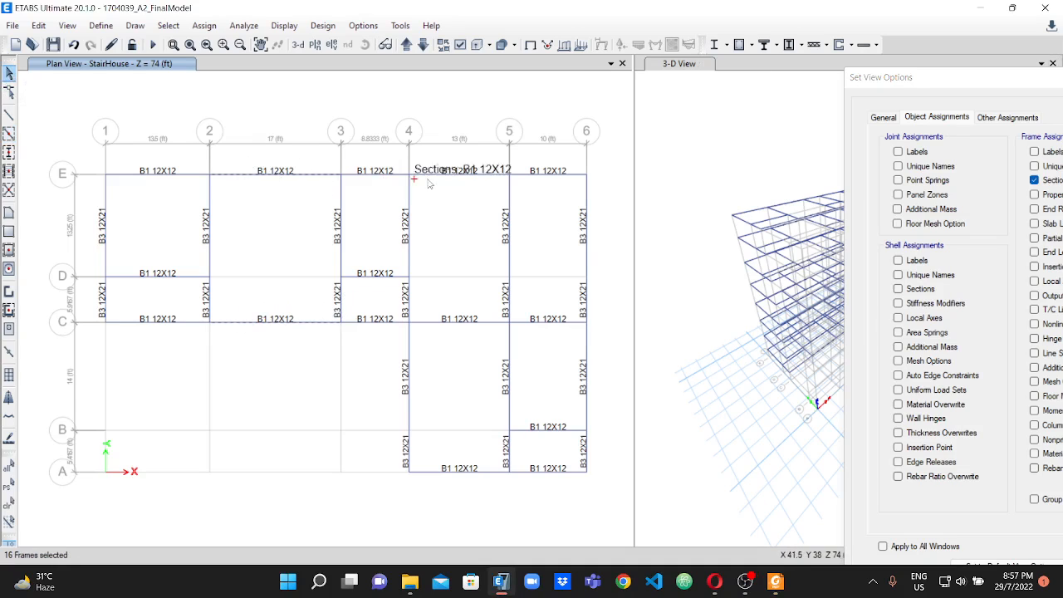
Check the remaining B-2 locations in the assignment PDF and select the ETABS beams between grids 4 and 5 on grid lines E, C and A.
click(775, 582)
scroll(764, 438, up, 2)
scroll(722, 303, down, 4)
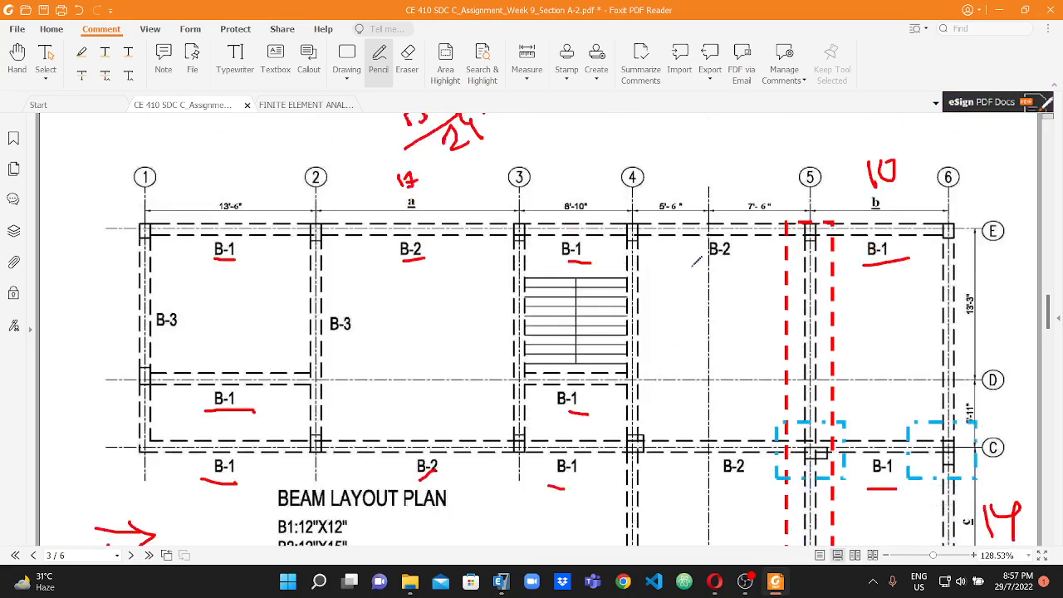
scroll(700, 410, up, 3)
scroll(781, 357, down, 4)
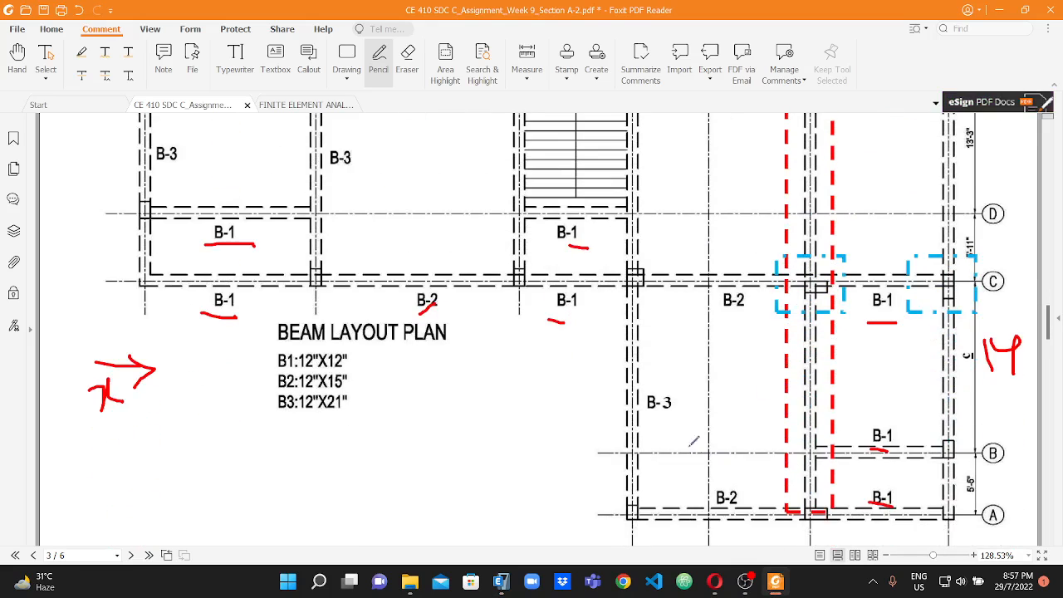
click(502, 582)
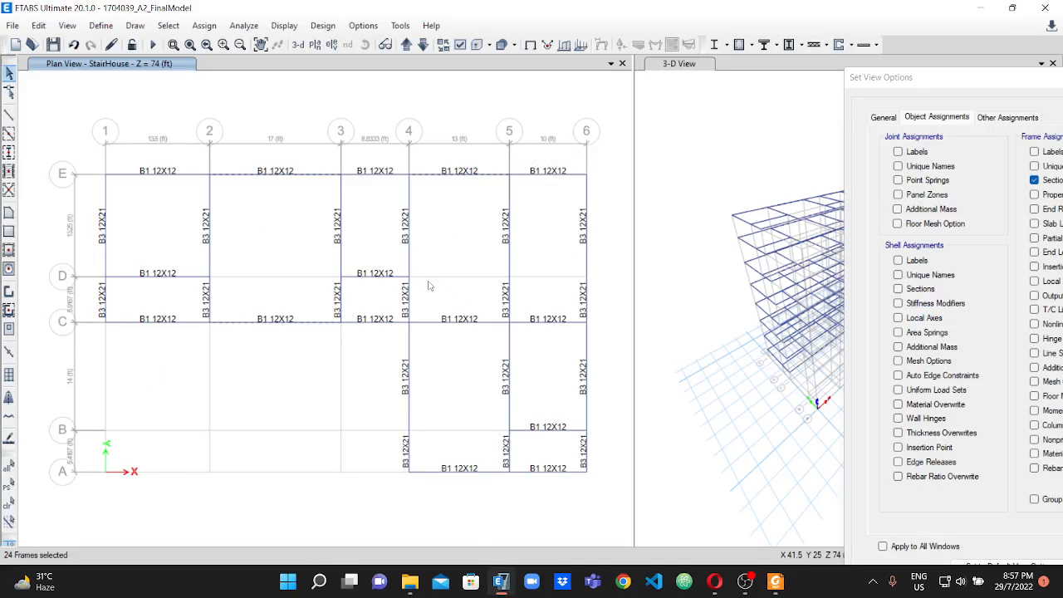
click(440, 322)
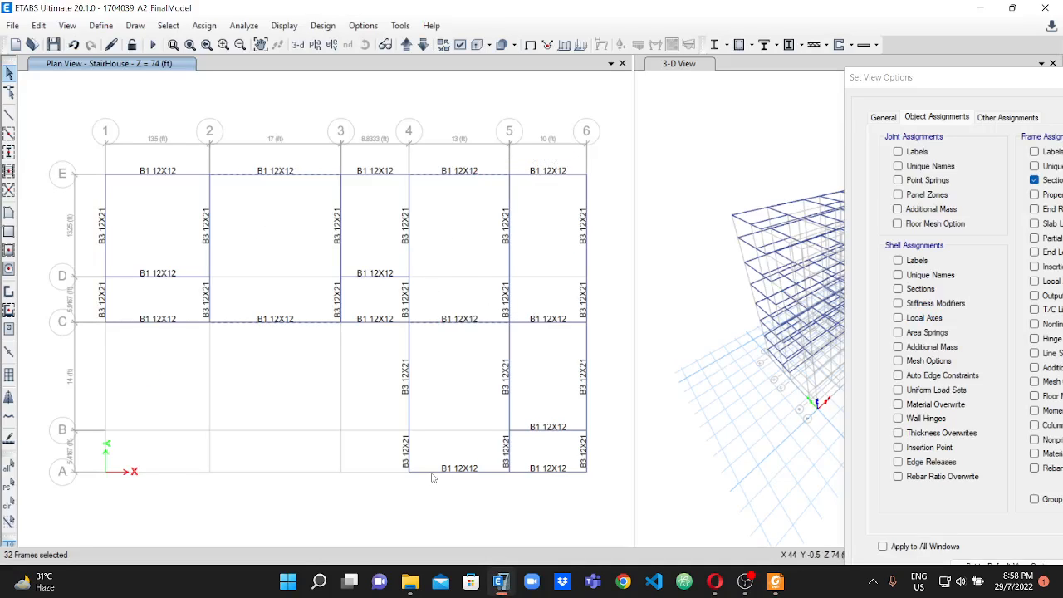
click(433, 473)
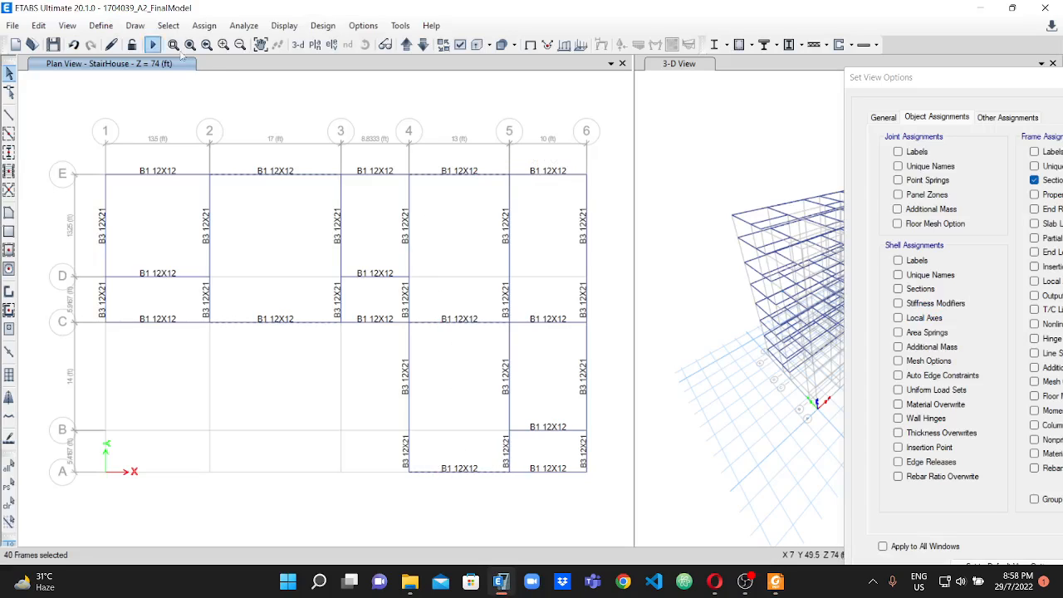
Assign the B2 12X15 frame section to the selected beams.
click(203, 28)
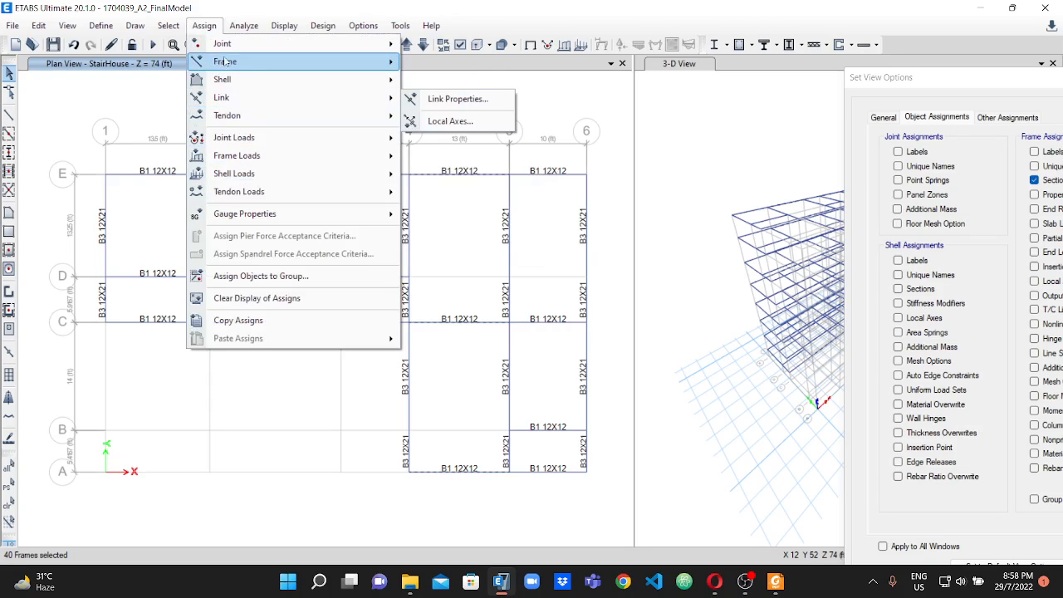
click(433, 27)
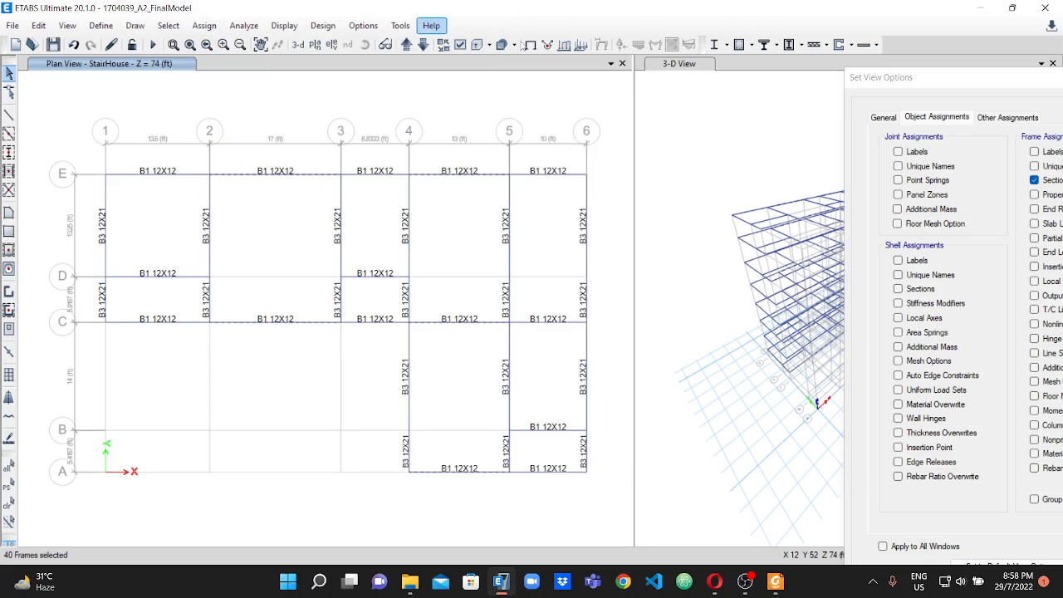
click(205, 26)
mouse_move(239, 63)
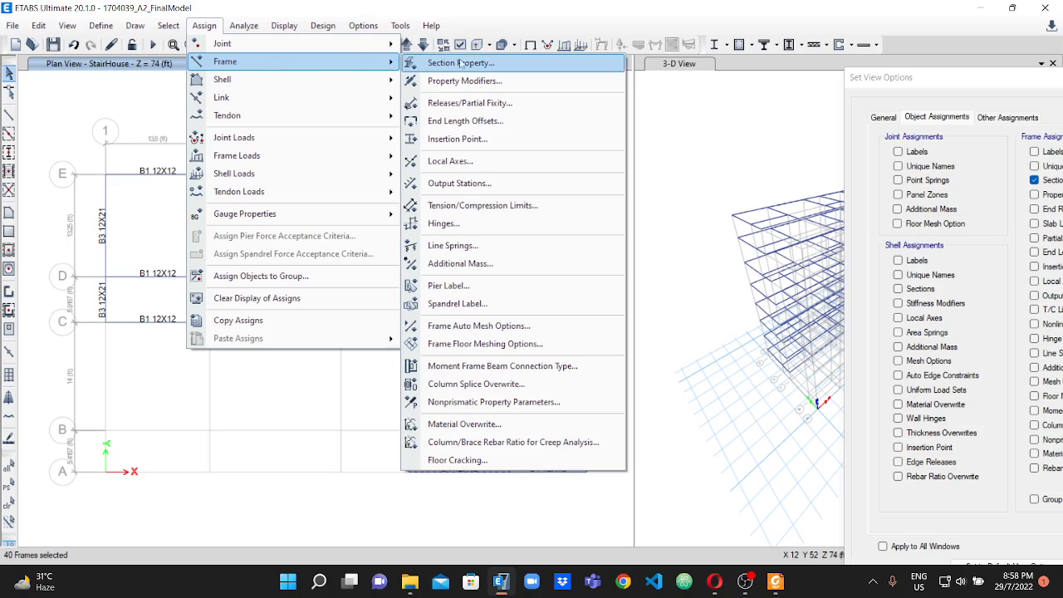
click(461, 63)
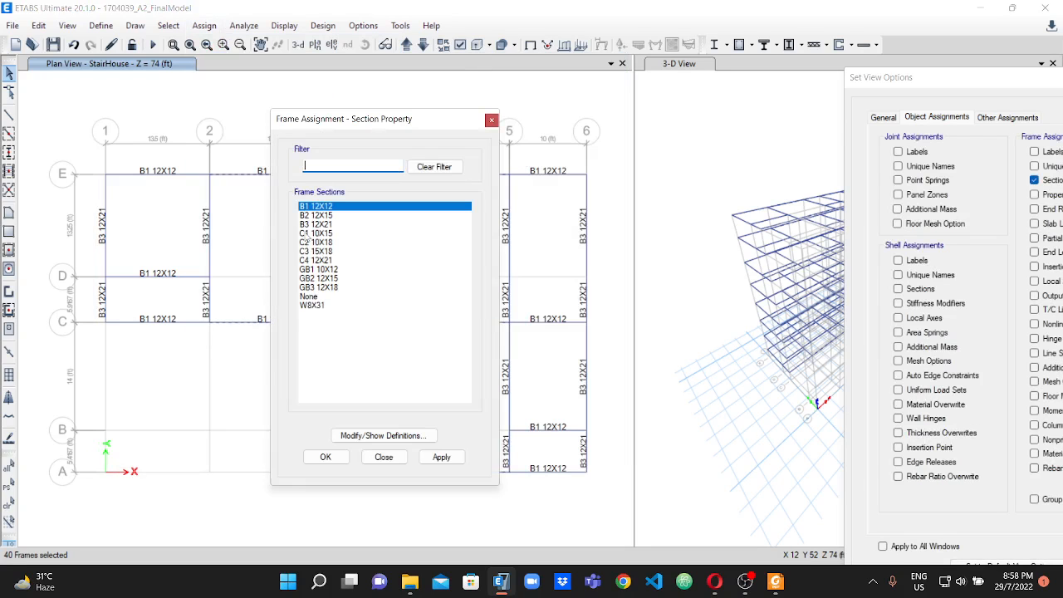
click(314, 217)
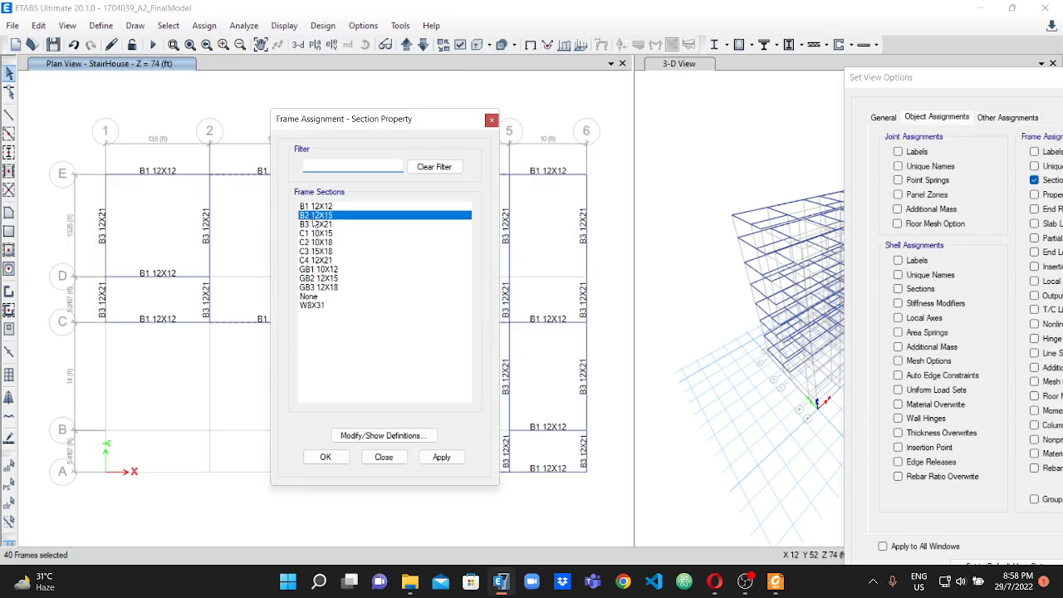
click(442, 457)
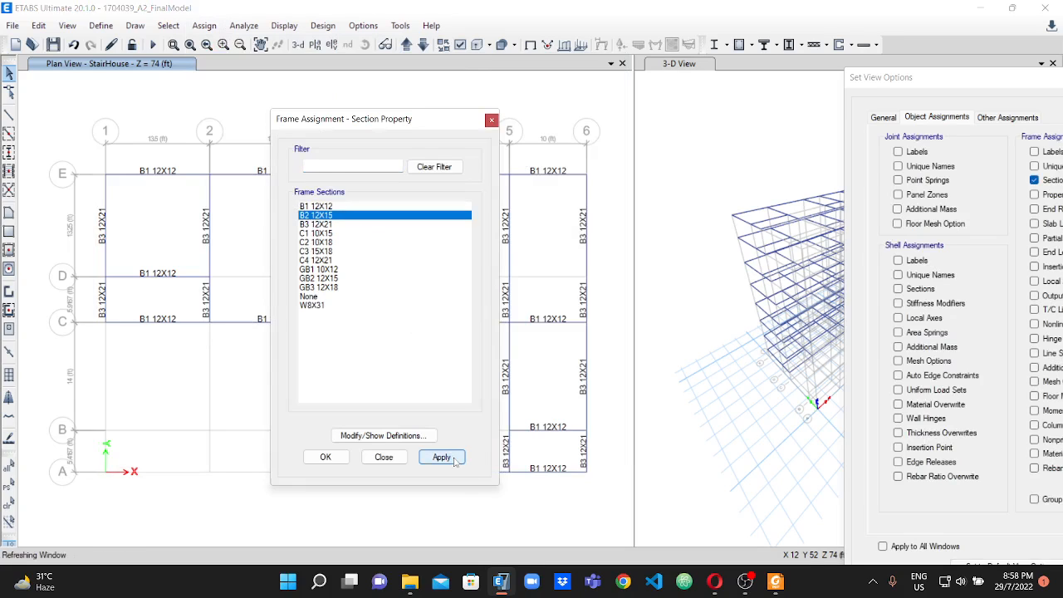
click(325, 458)
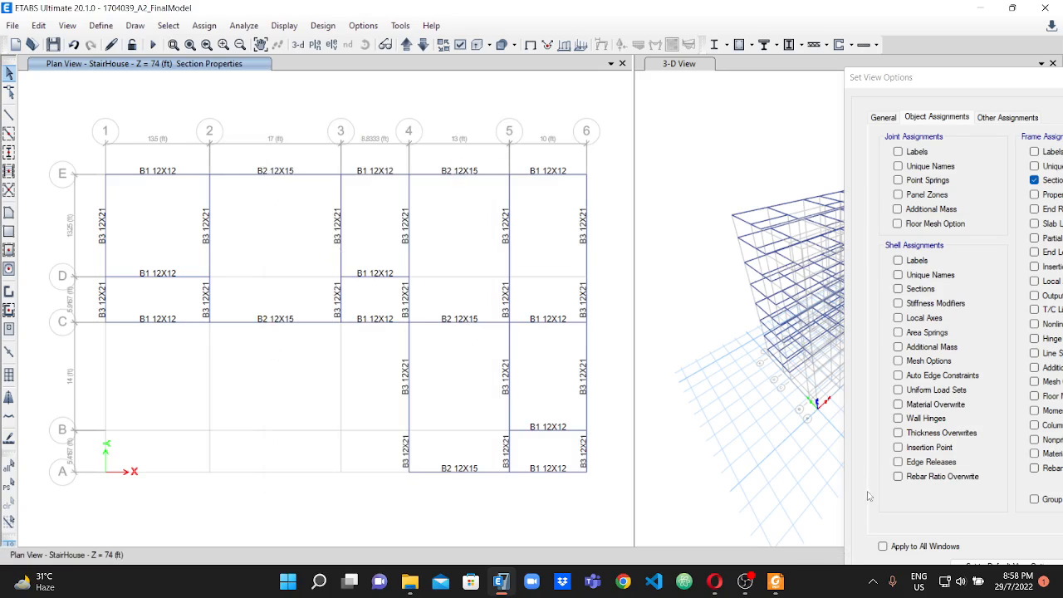
Check the beam layout in the assignment PDF and select the ETABS B3 beam segments along grid lines 1, 2 and 3 between E and C.
mouse_move(782, 586)
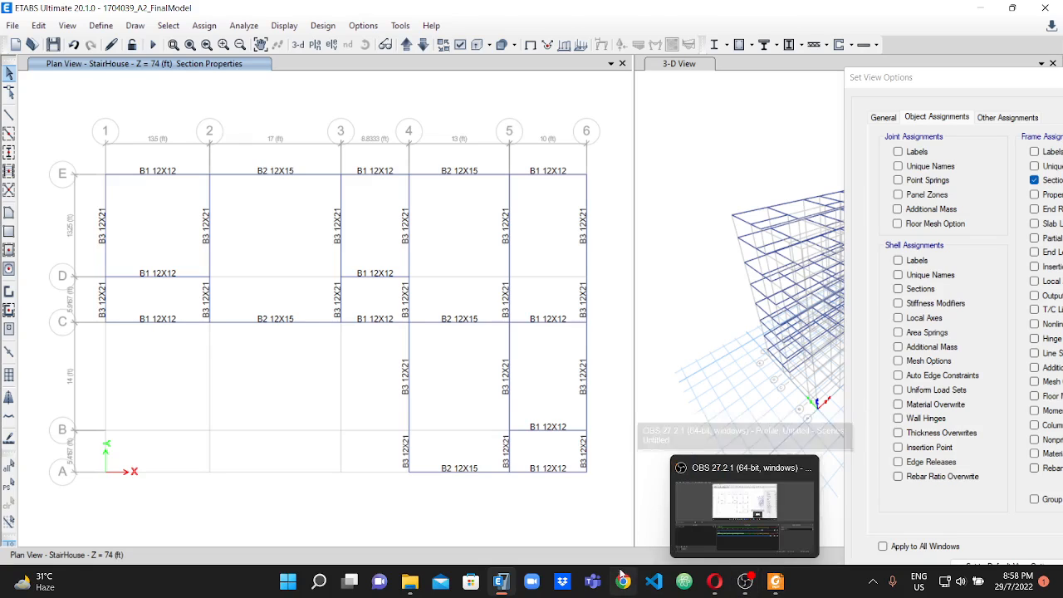
click(774, 581)
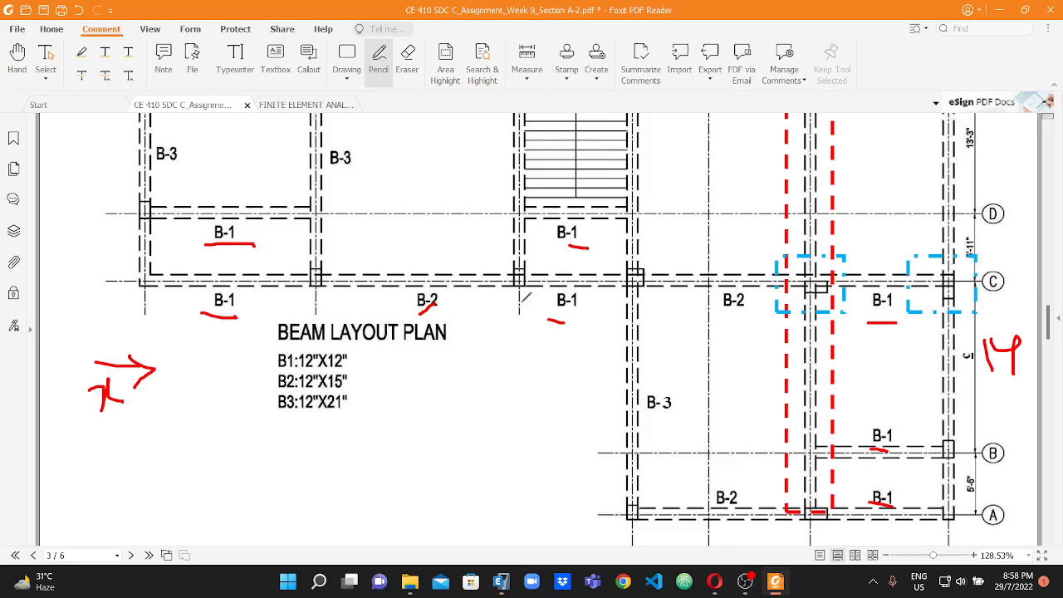
scroll(513, 297, up, 3)
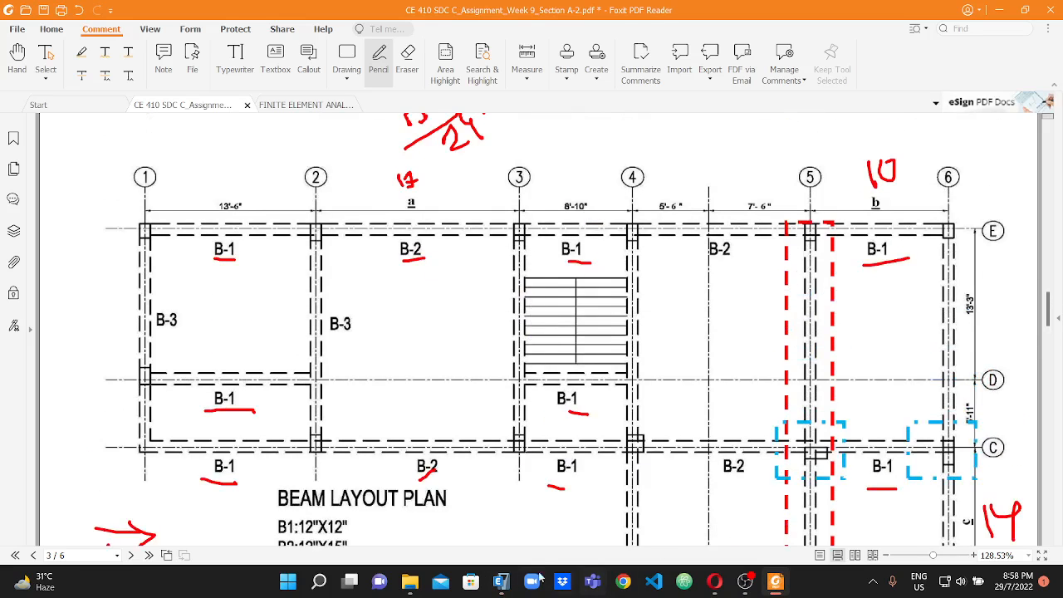
click(502, 581)
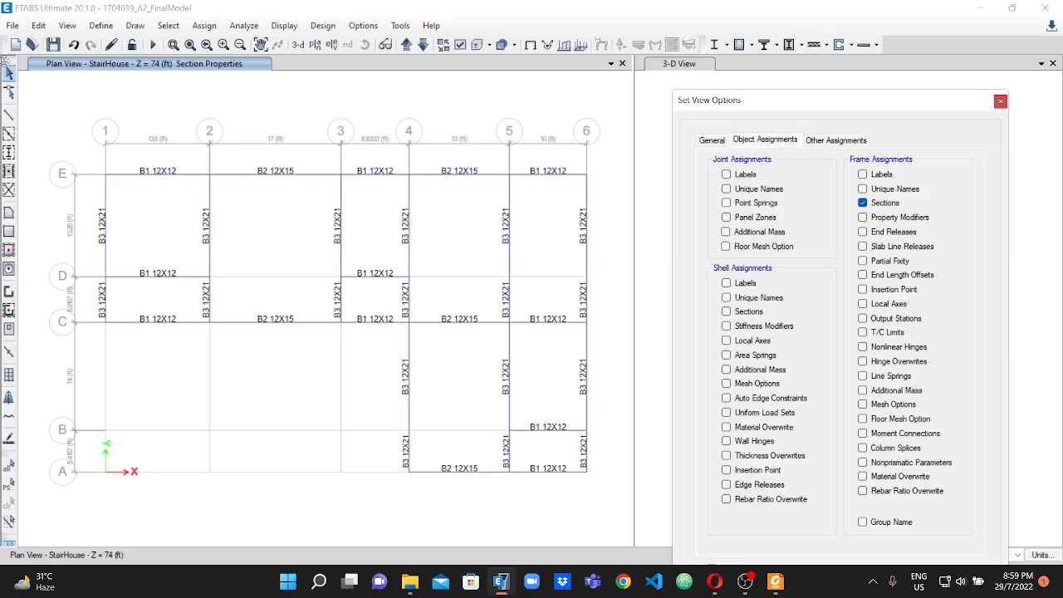
click(107, 249)
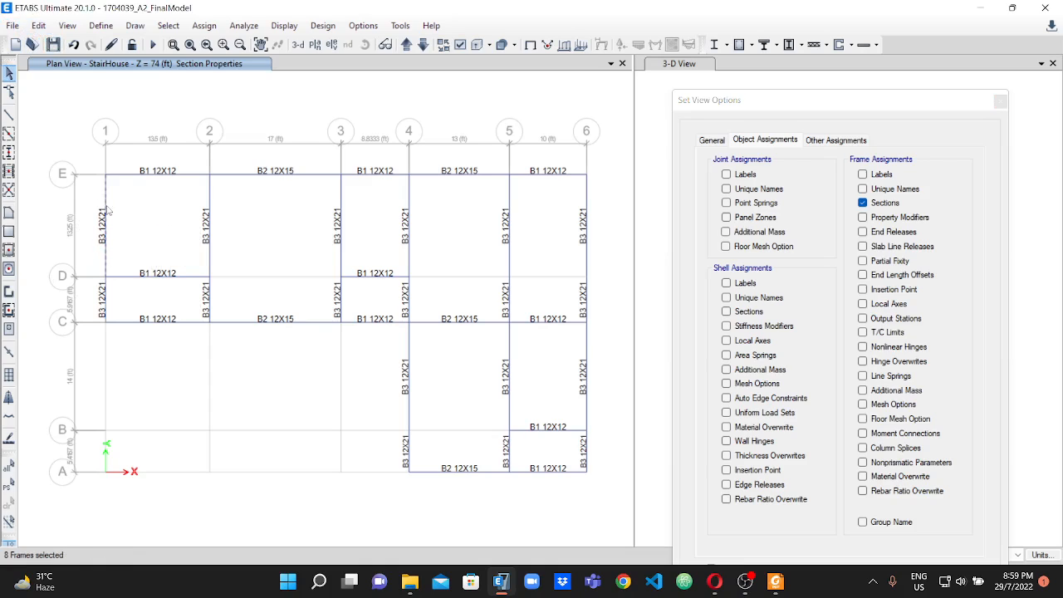
click(104, 296)
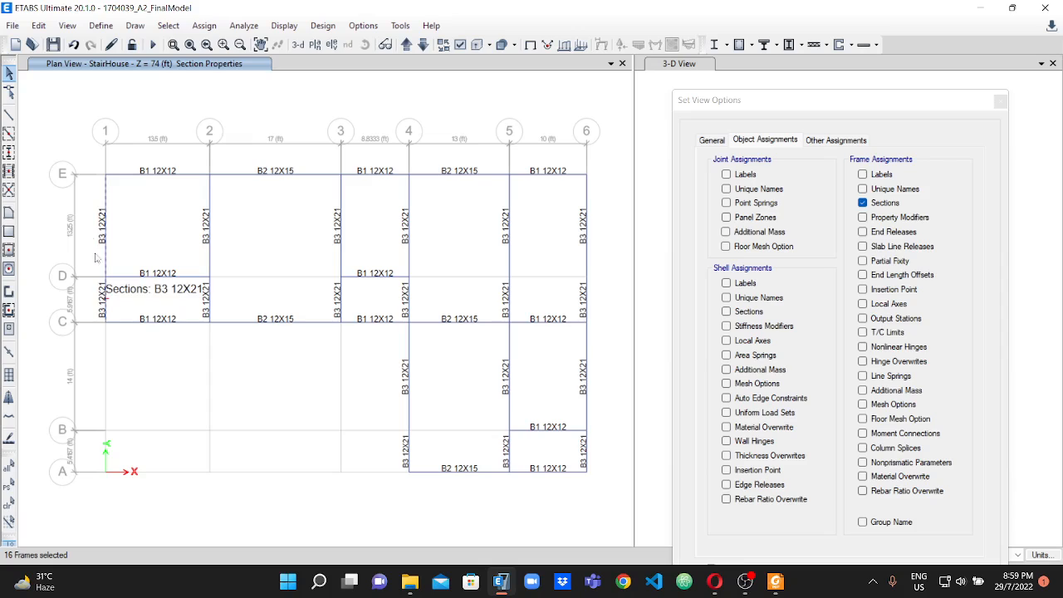
click(207, 236)
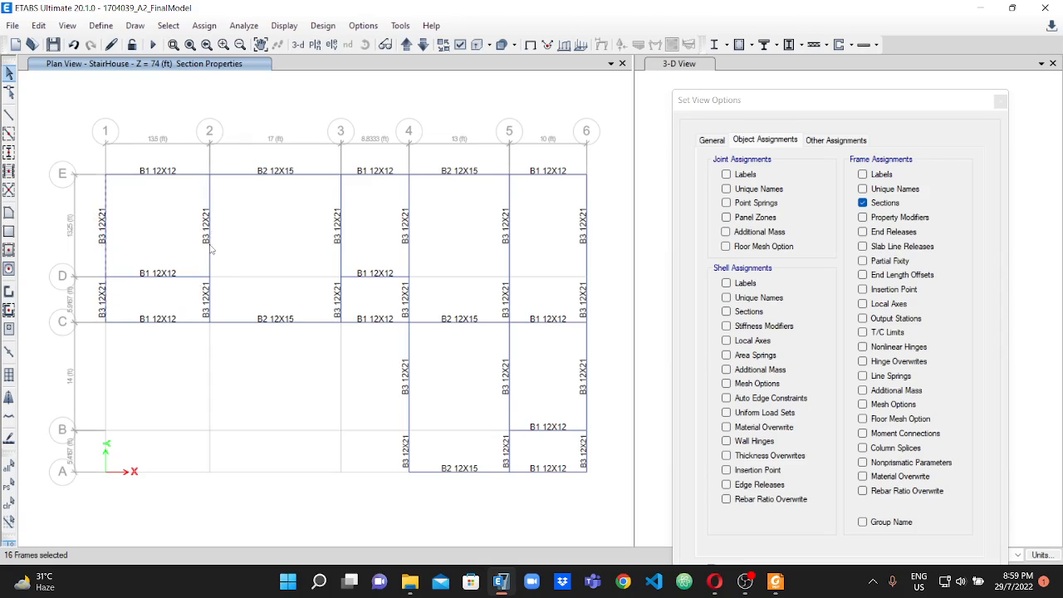
click(215, 305)
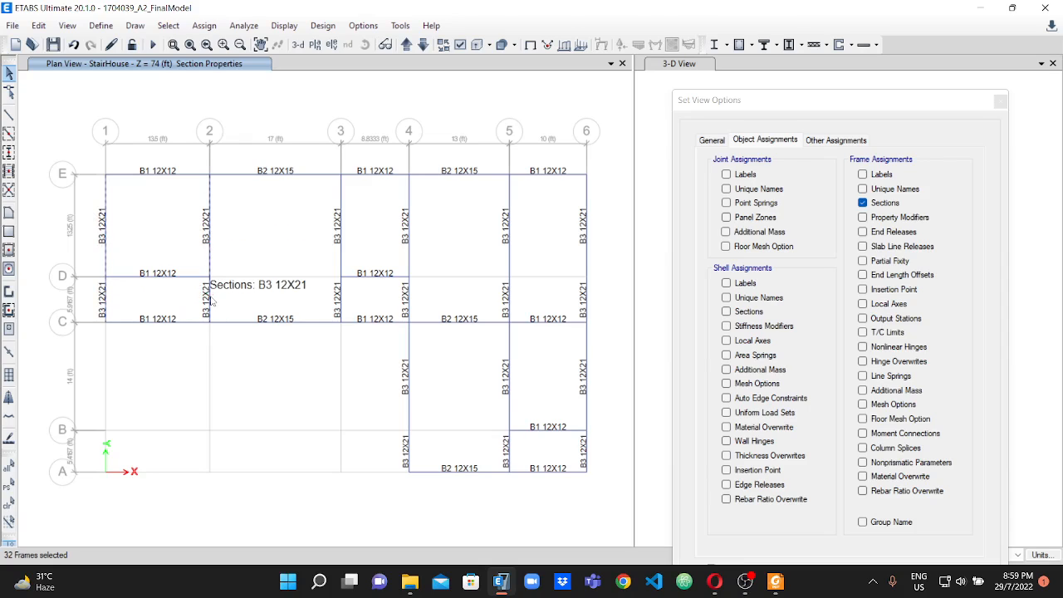
click(342, 246)
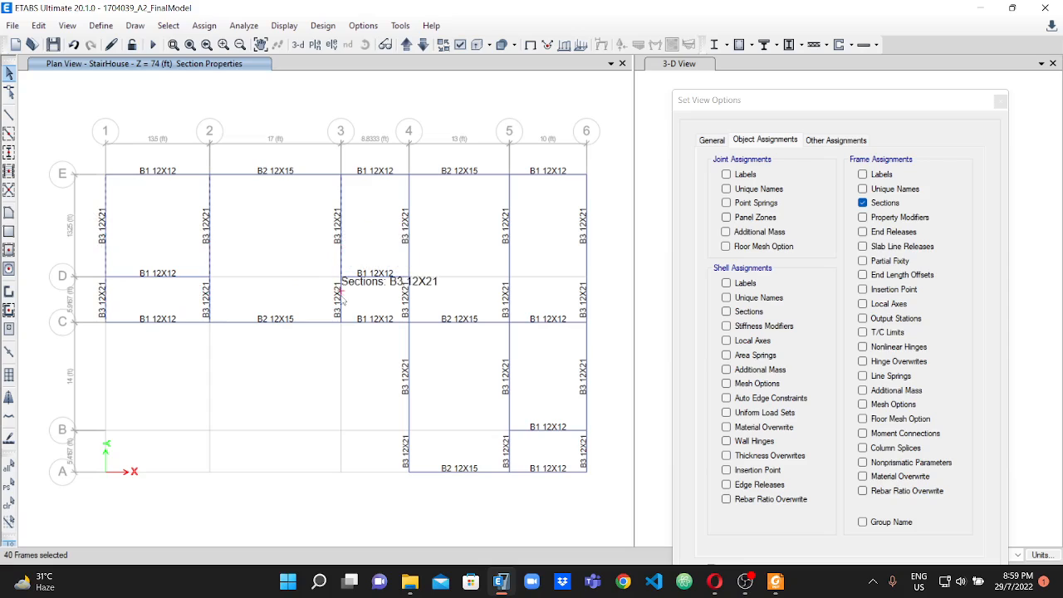
click(342, 297)
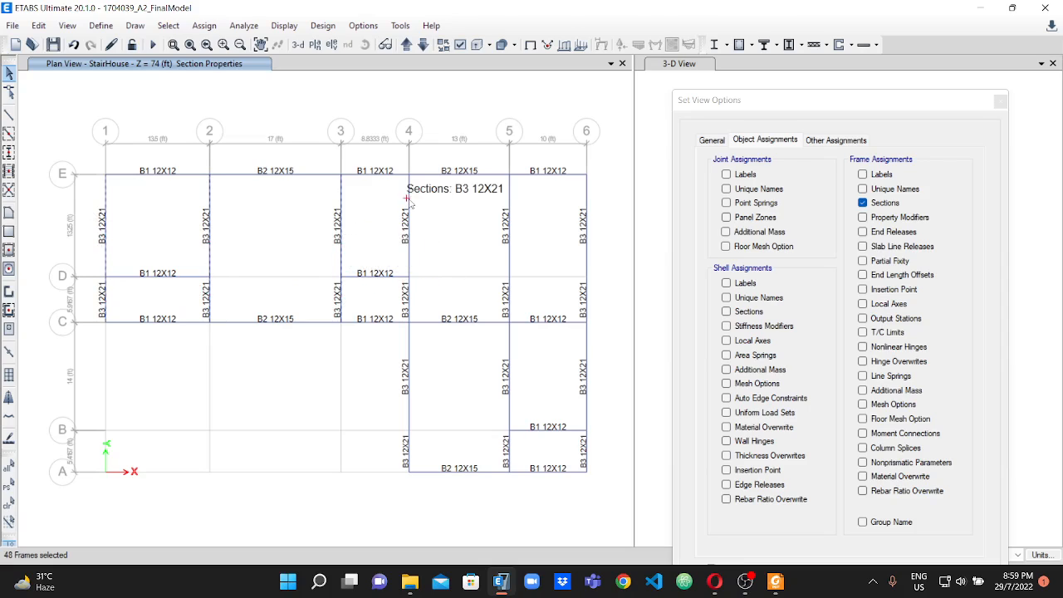
Add the B3 beam segments along grid lines 4, 5 and 6 to the selection and join the selected frames.
click(409, 236)
click(407, 314)
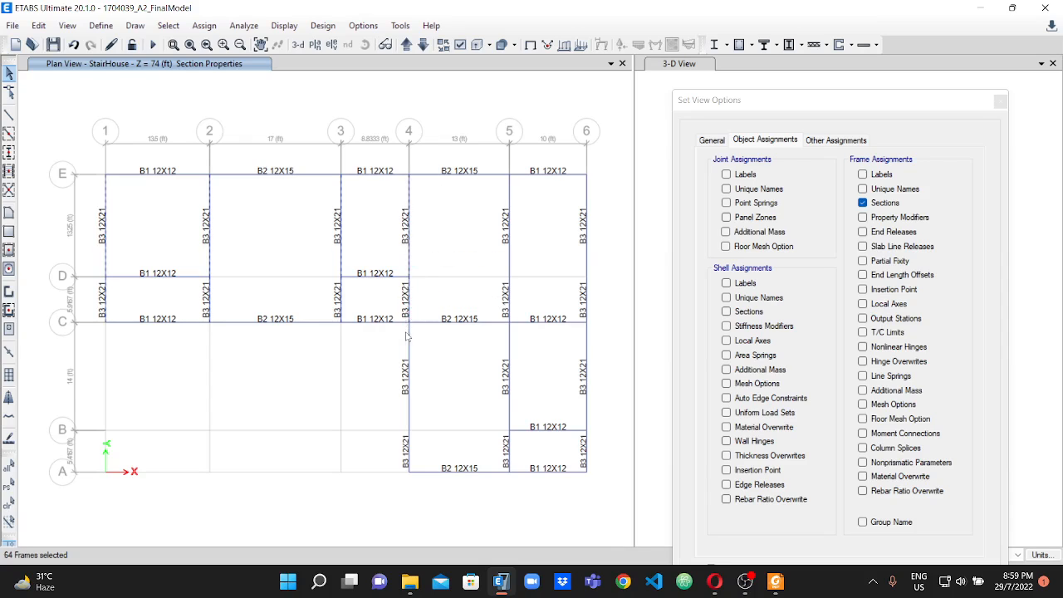
click(409, 361)
click(408, 461)
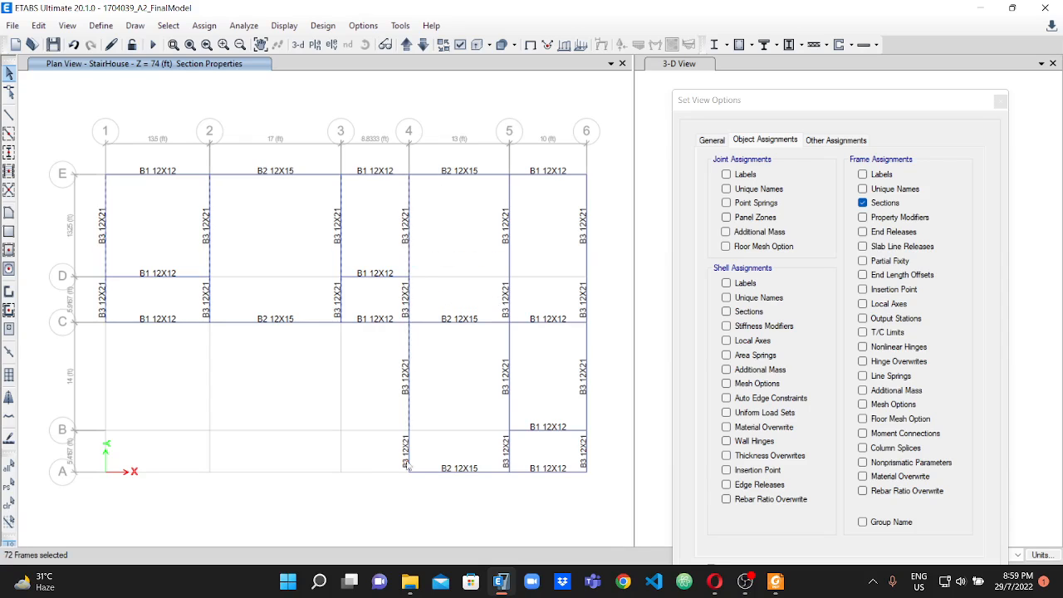
click(510, 410)
click(508, 455)
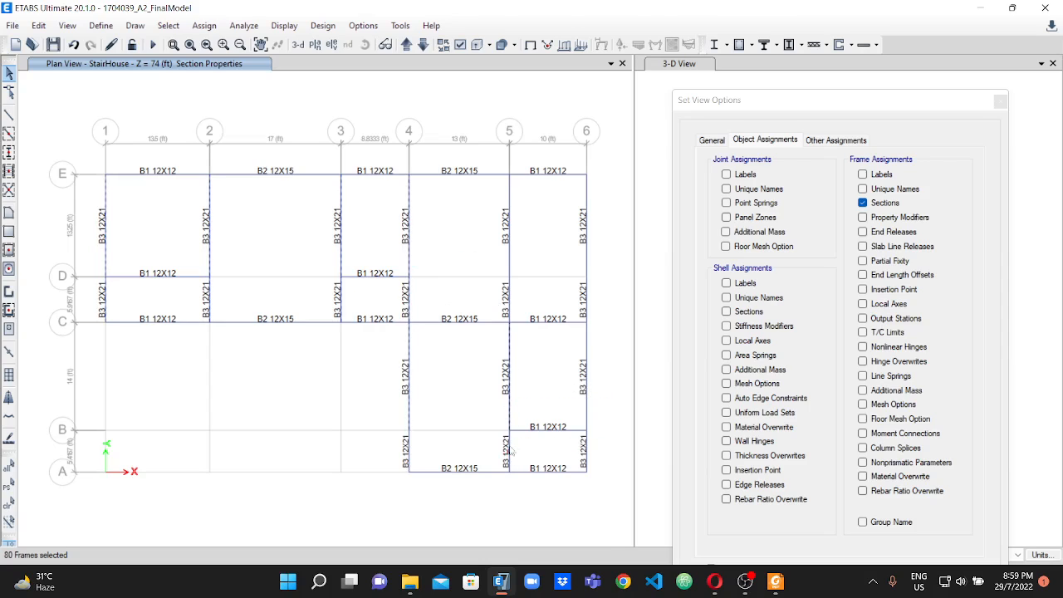
click(509, 254)
click(584, 194)
click(587, 355)
click(586, 452)
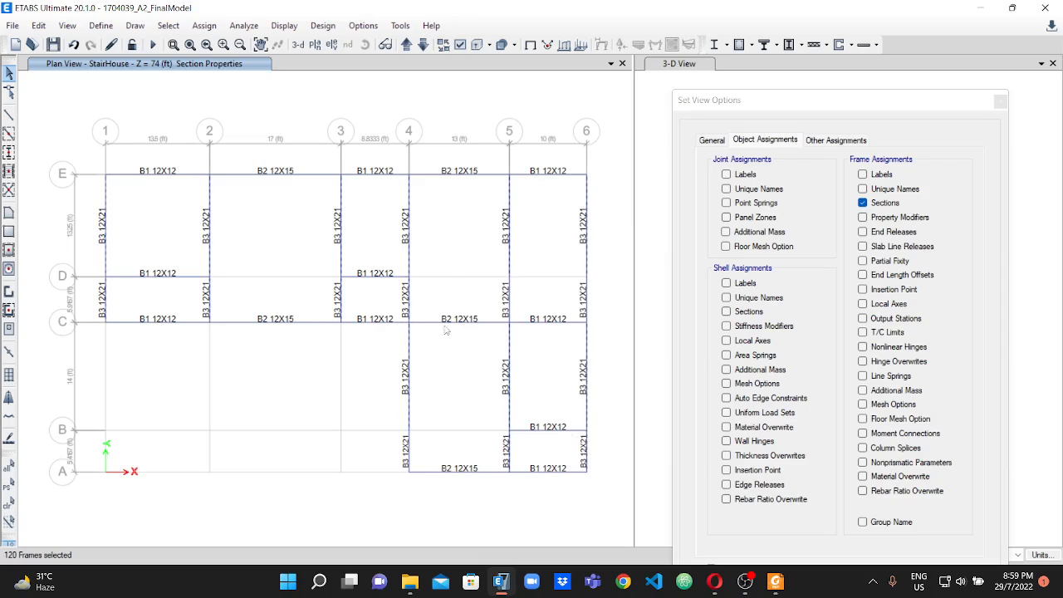
click(38, 25)
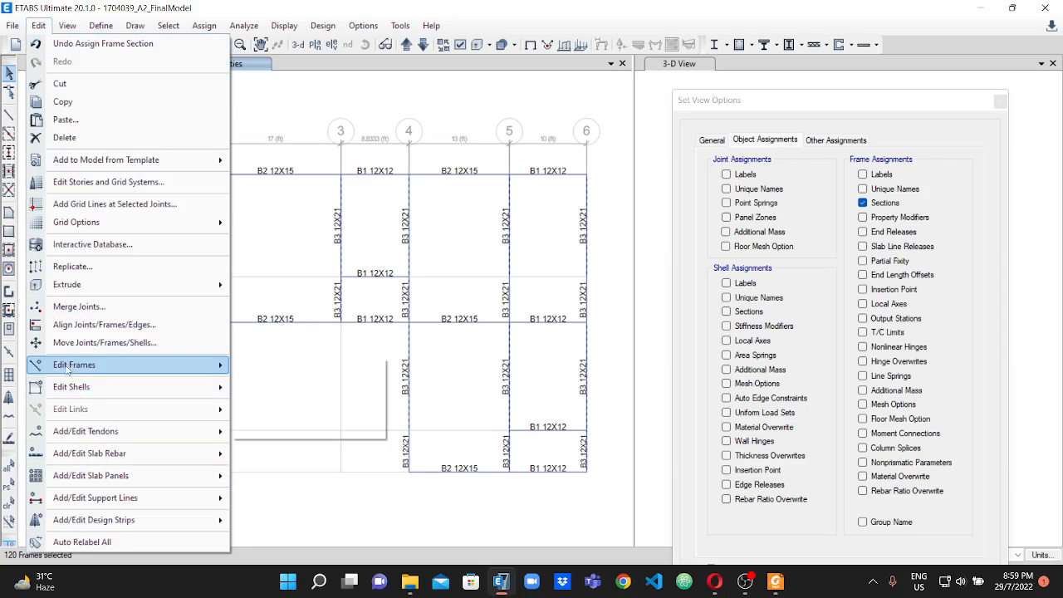
mouse_move(67, 370)
click(313, 386)
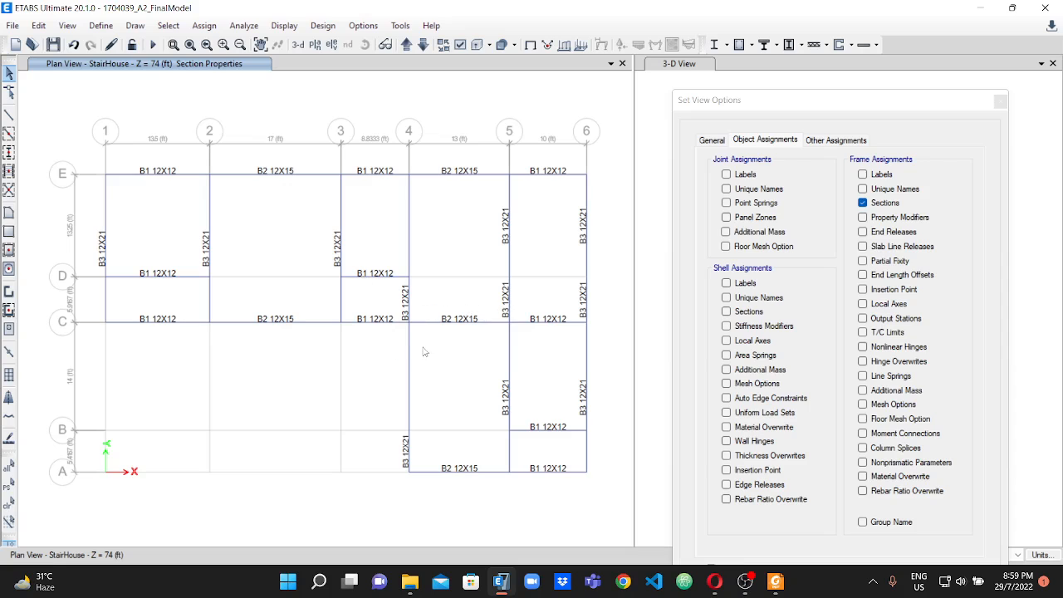
Inspect the joined beams, then try to join the B3 beam segments along grid lines 5 and 6 between E and A.
scroll(423, 290, up, 2)
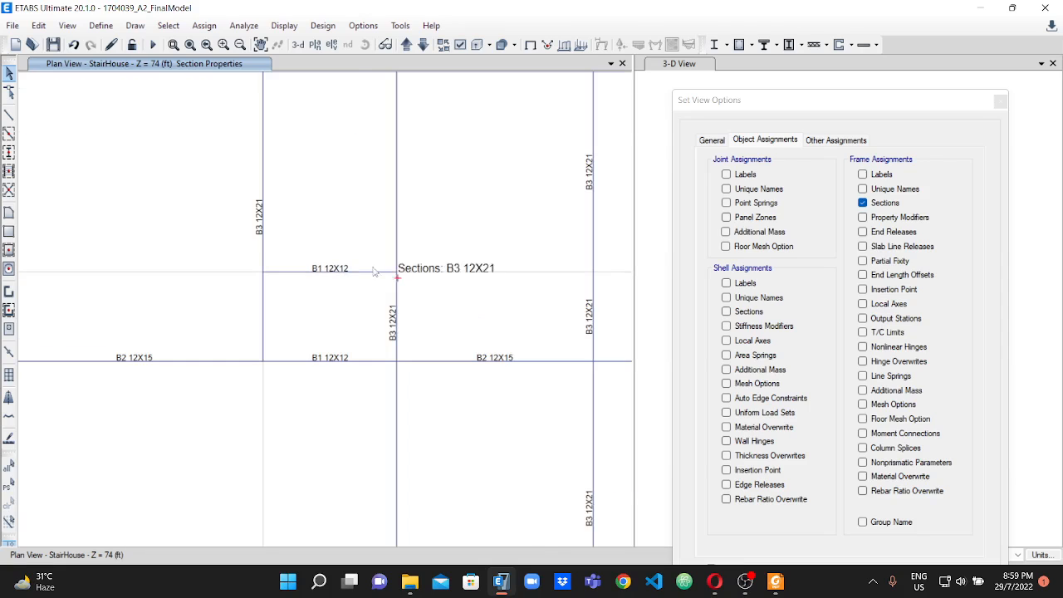
scroll(380, 277, down, 2)
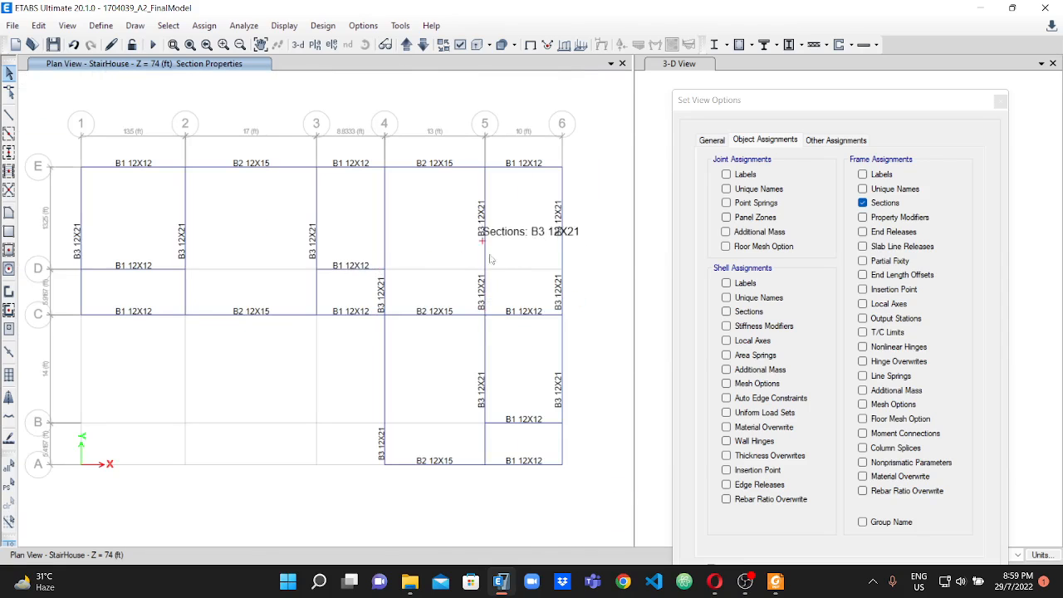
click(384, 222)
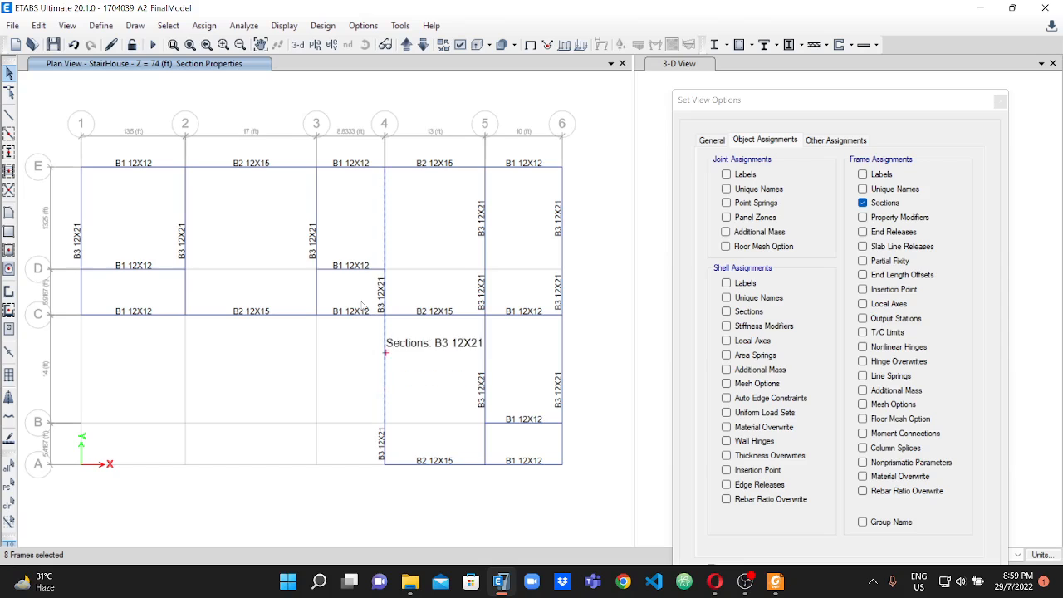
click(383, 255)
click(488, 263)
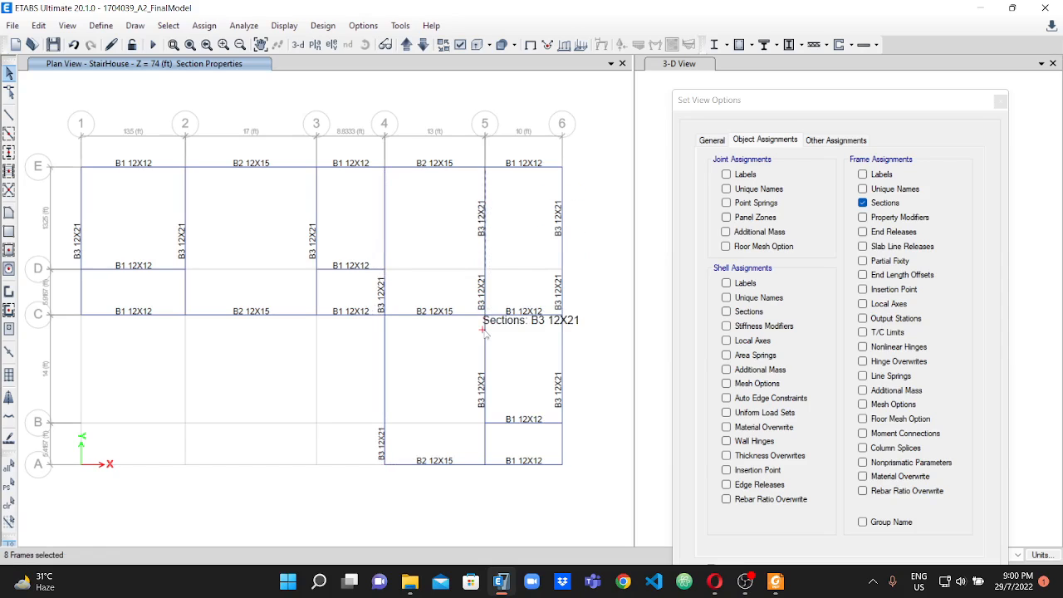
click(486, 436)
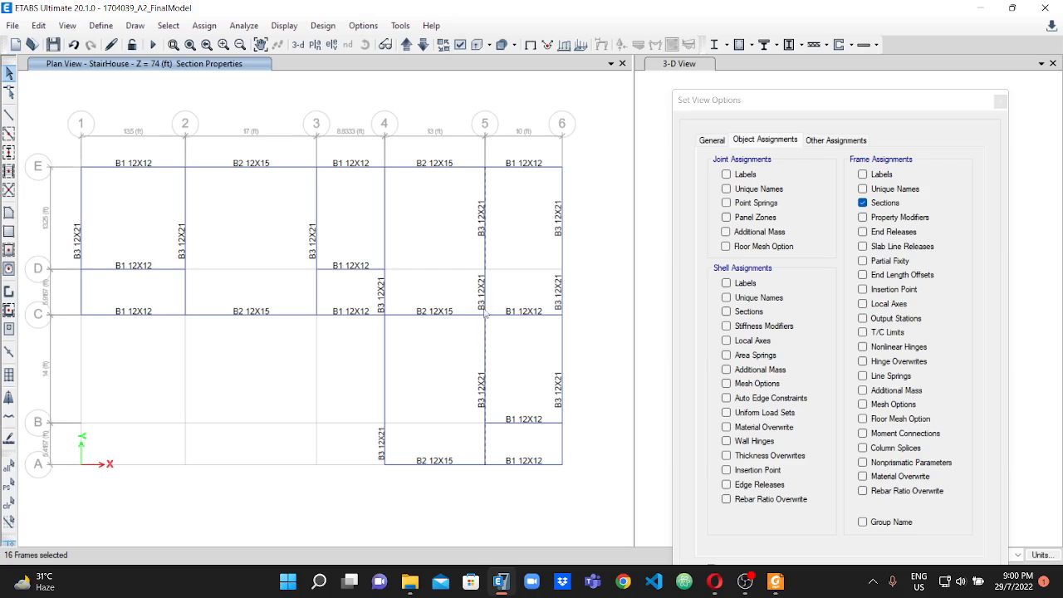
click(560, 249)
click(561, 349)
click(38, 25)
mouse_move(88, 366)
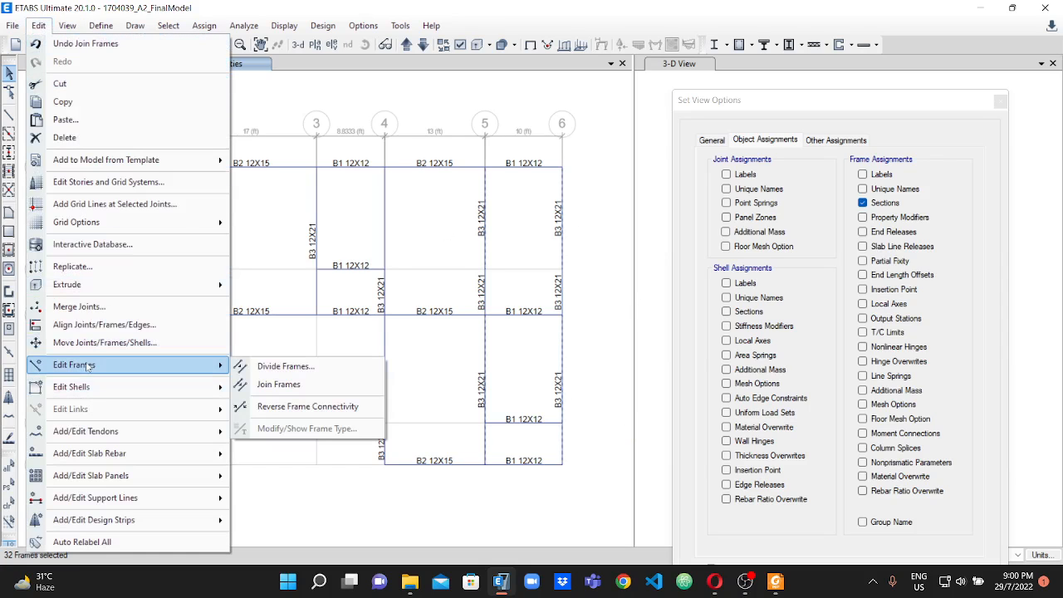
click(286, 384)
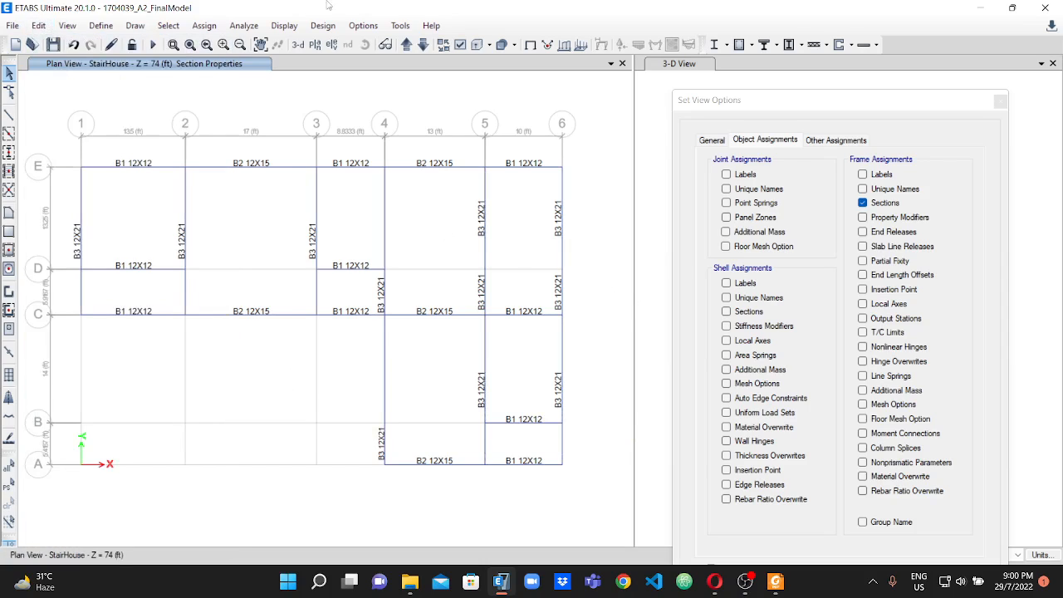
Select the B3 12X21 beam segments along grid lines 5 and 6 between E and A on all stories.
click(486, 357)
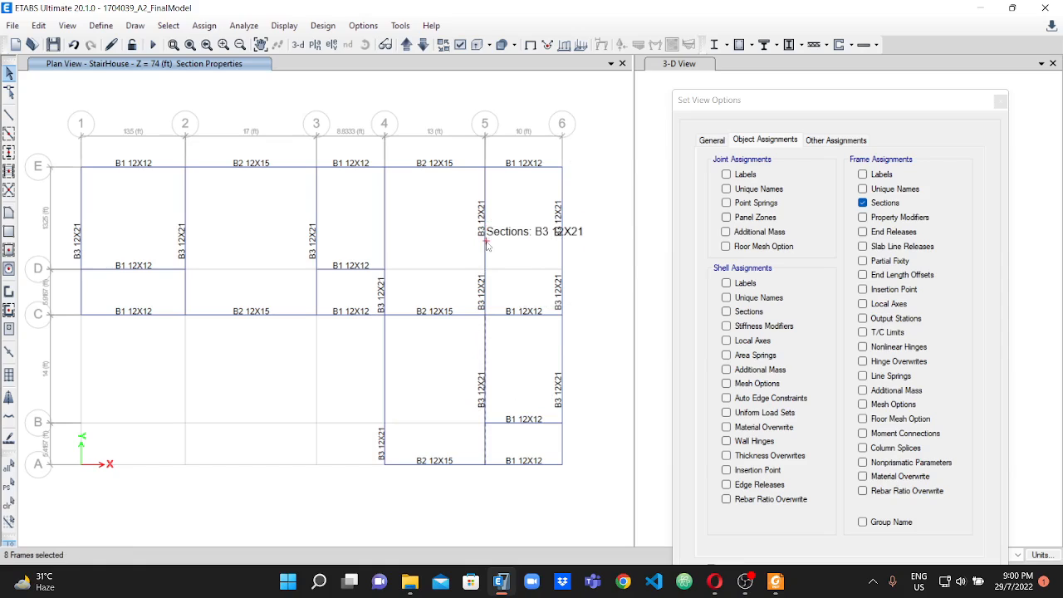
click(486, 240)
click(559, 191)
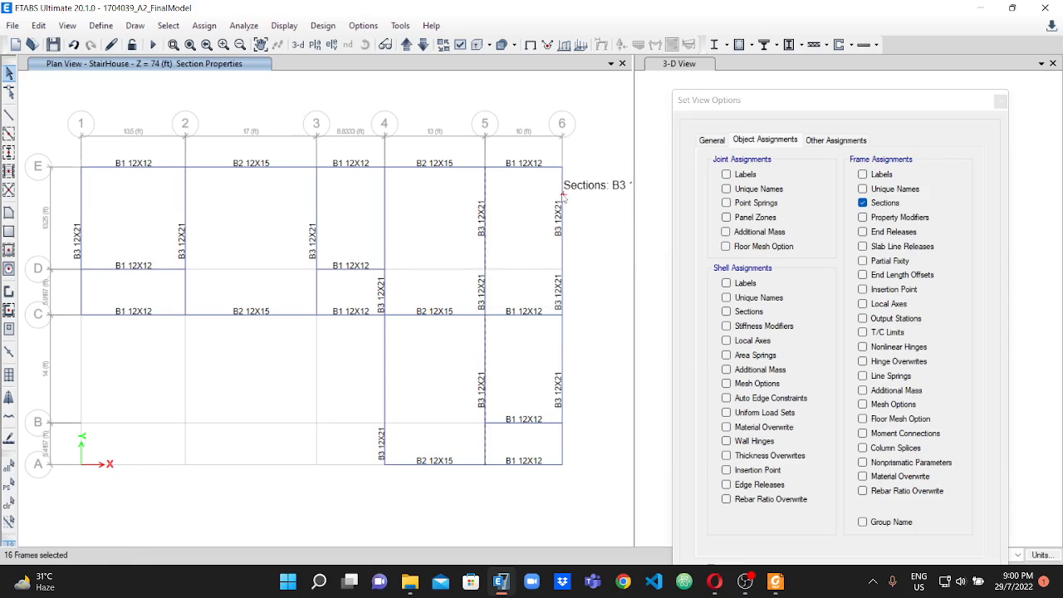
click(558, 331)
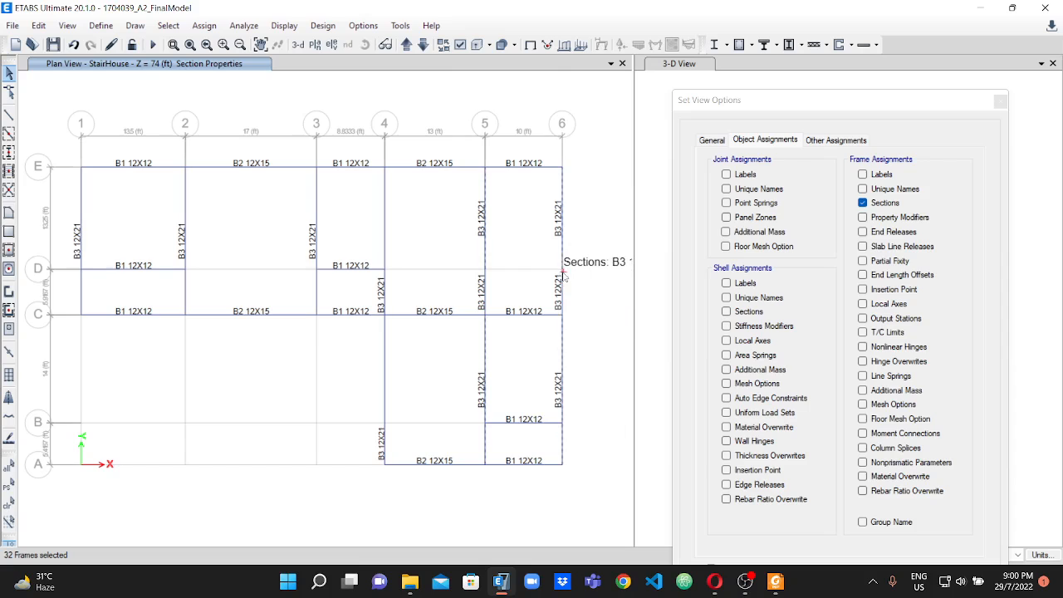
scroll(564, 283, up, 2)
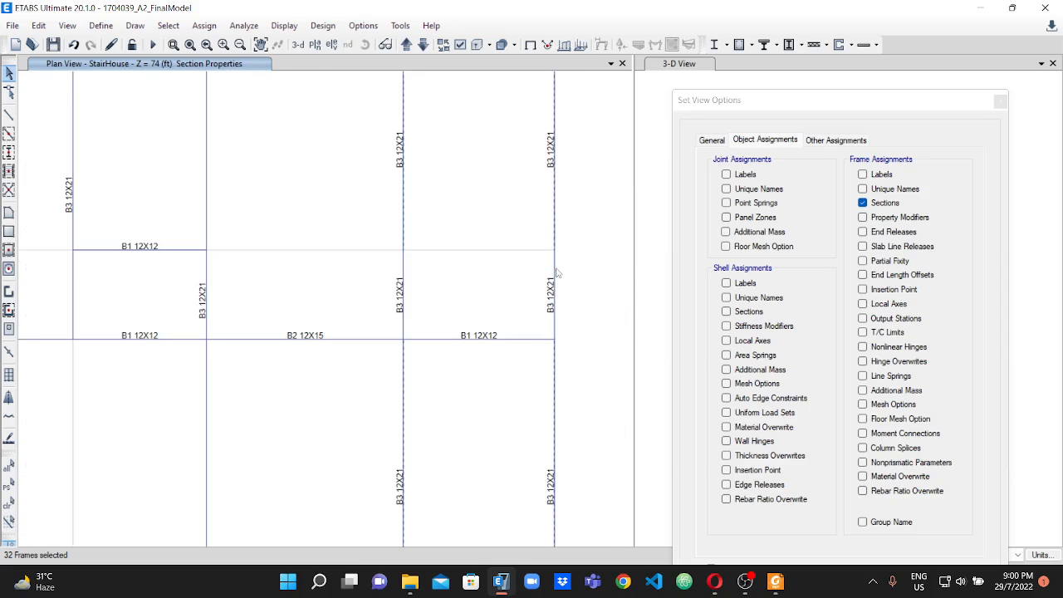
scroll(557, 269, down, 3)
scroll(569, 262, up, 3)
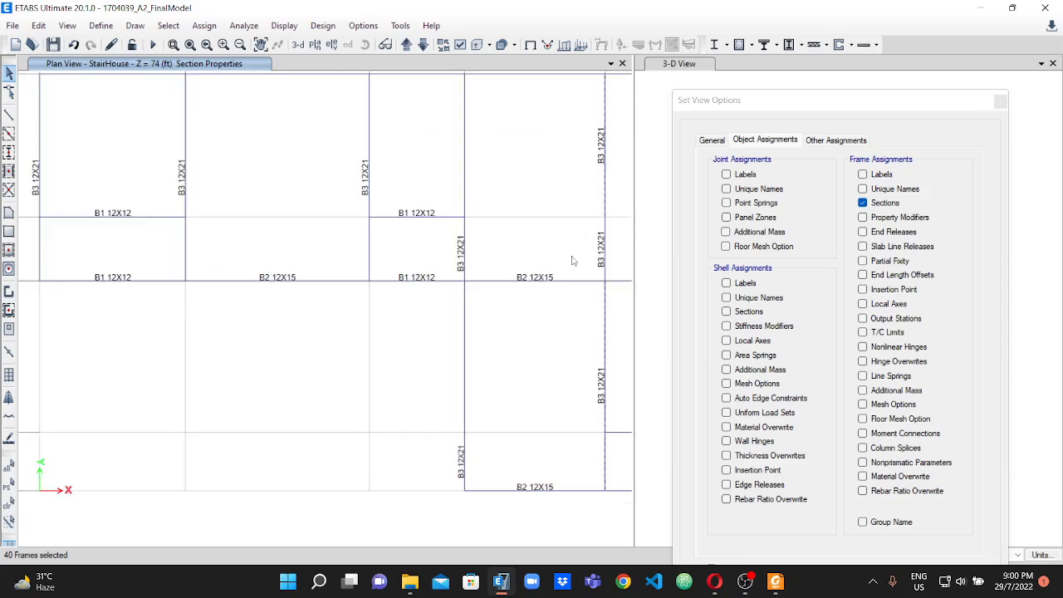
scroll(440, 248, down, 2)
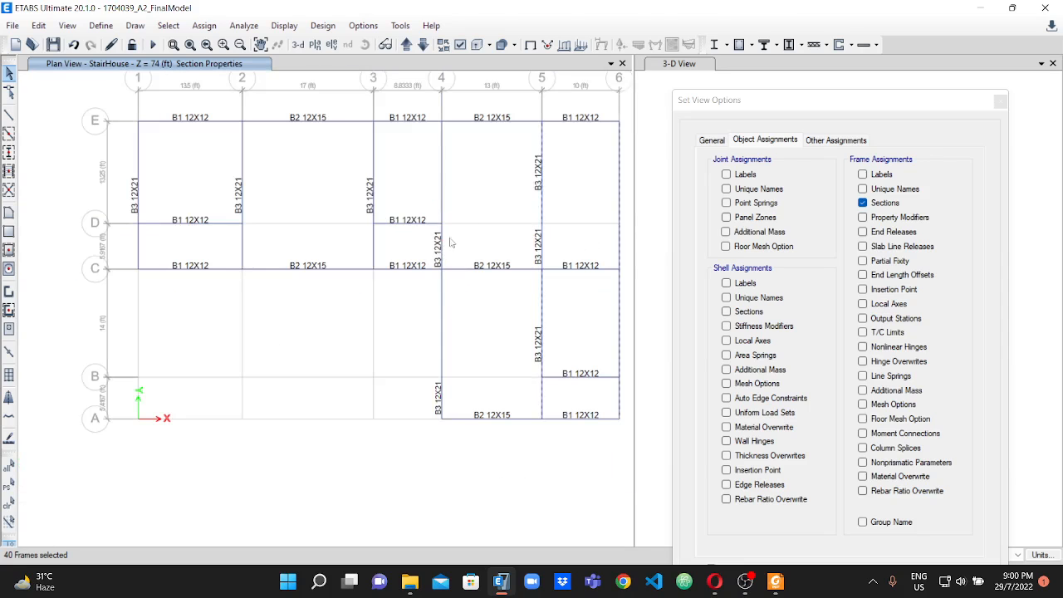
Keep only the B3 segments on grid lines 5 and 6 selected and join the selected frames.
scroll(443, 200, up, 2)
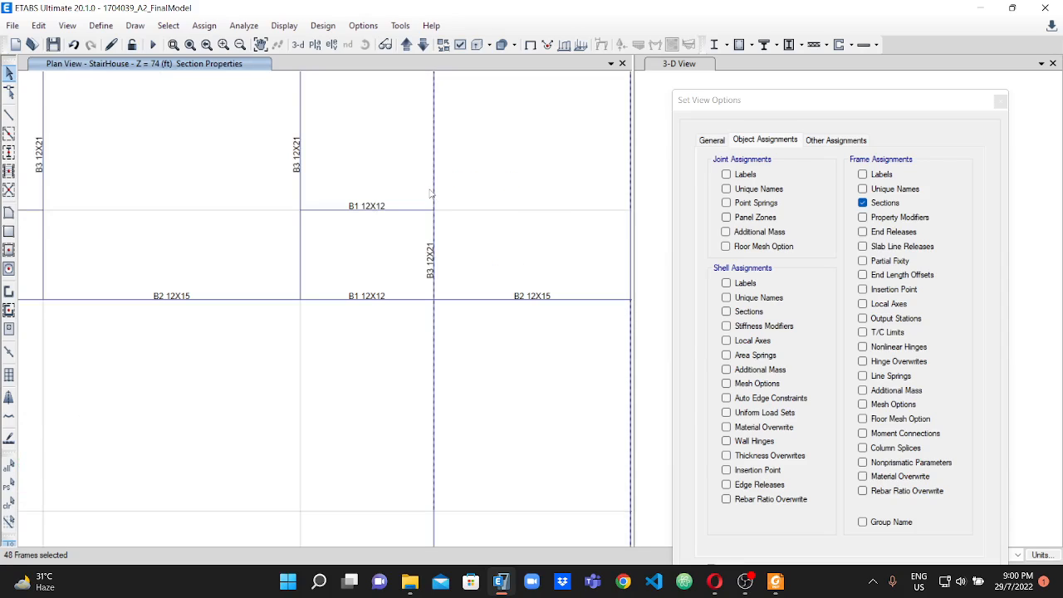
scroll(439, 199, down, 2)
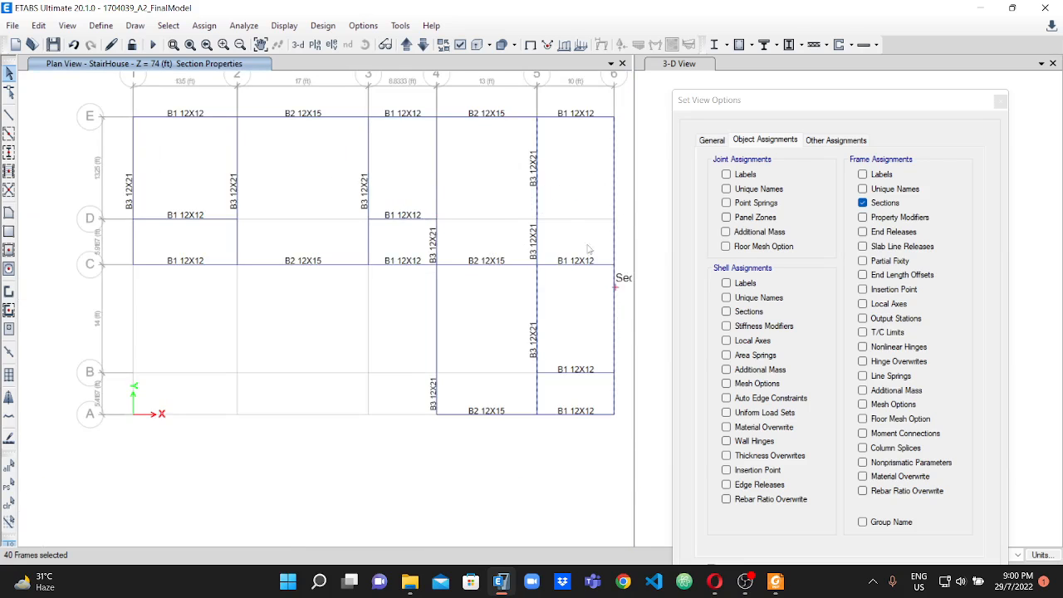
scroll(503, 305, down, 3)
scroll(517, 289, up, 3)
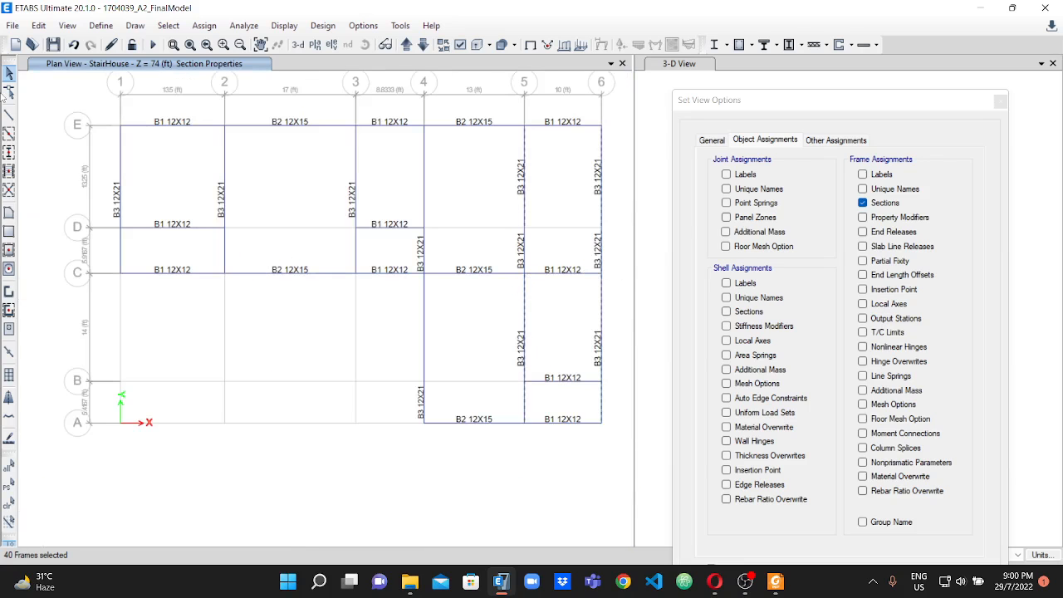
click(39, 25)
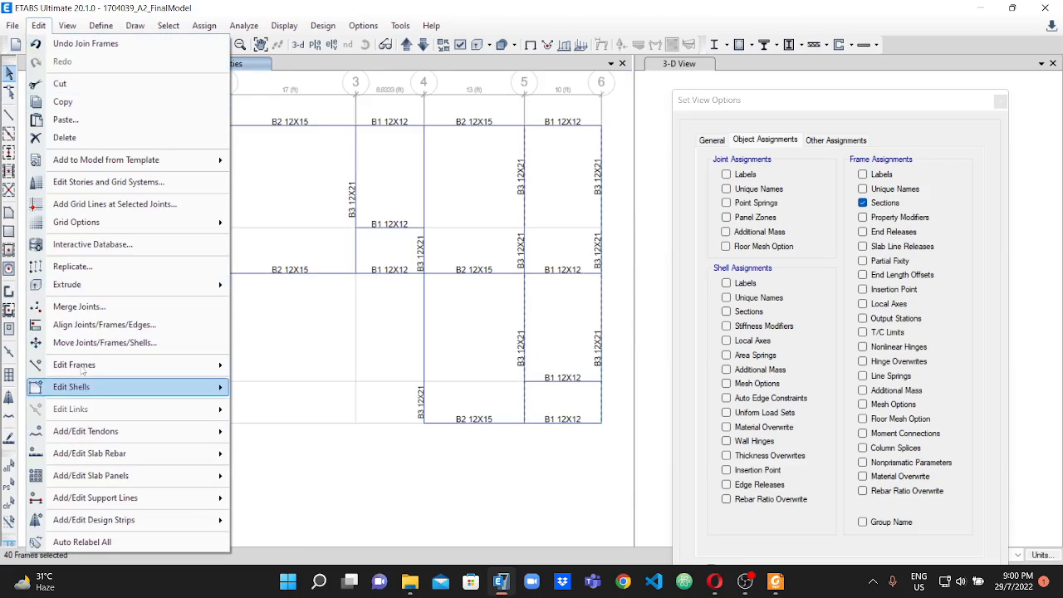
mouse_move(89, 365)
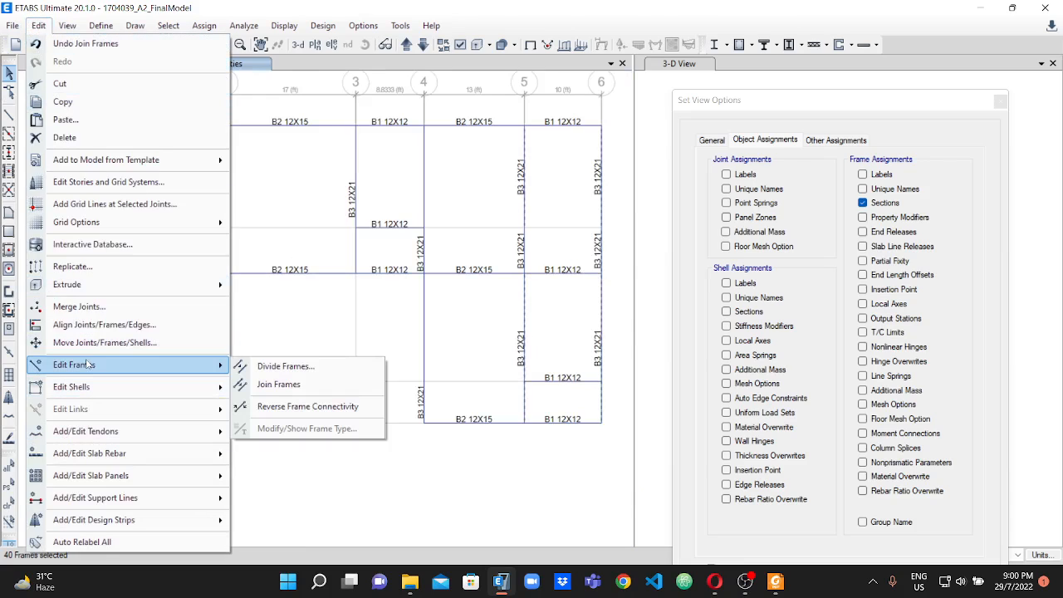
click(304, 385)
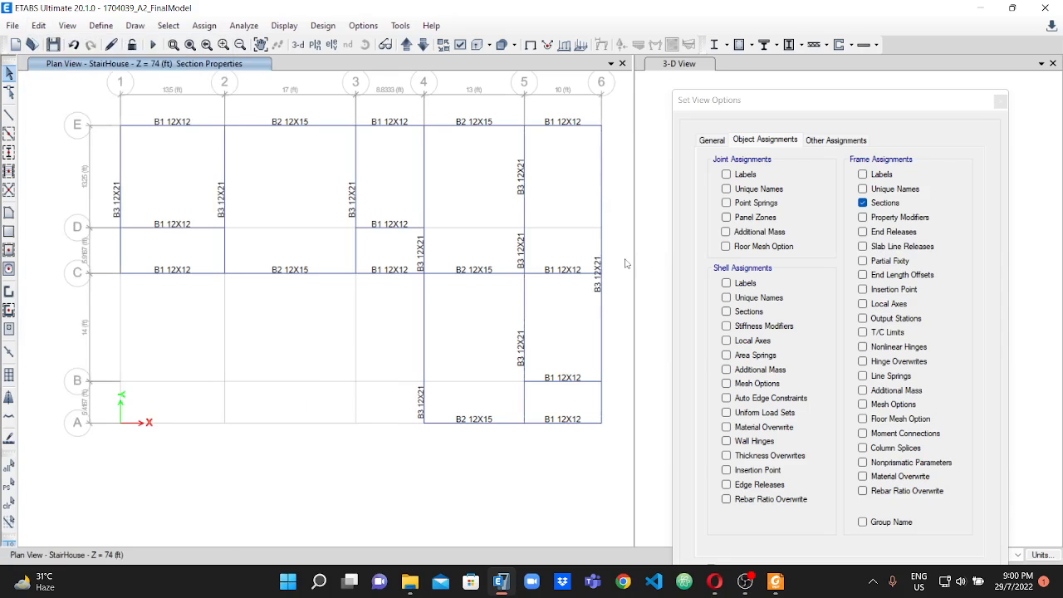
Select the three split B3 12X21 segments along grid line 5 between E and A and join them into one beam.
scroll(606, 265, up, 2)
scroll(496, 283, down, 2)
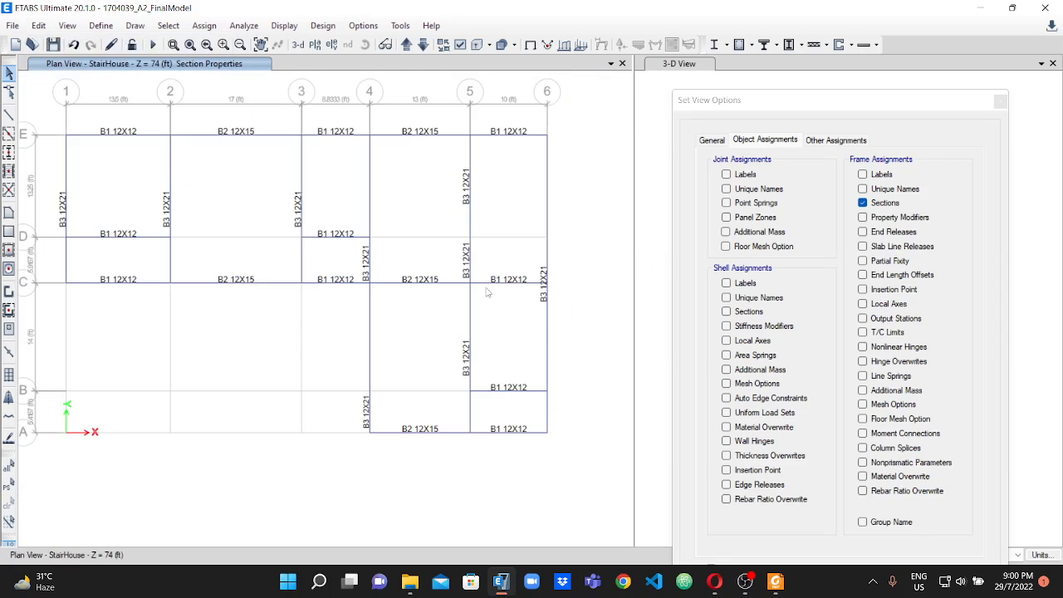
click(471, 218)
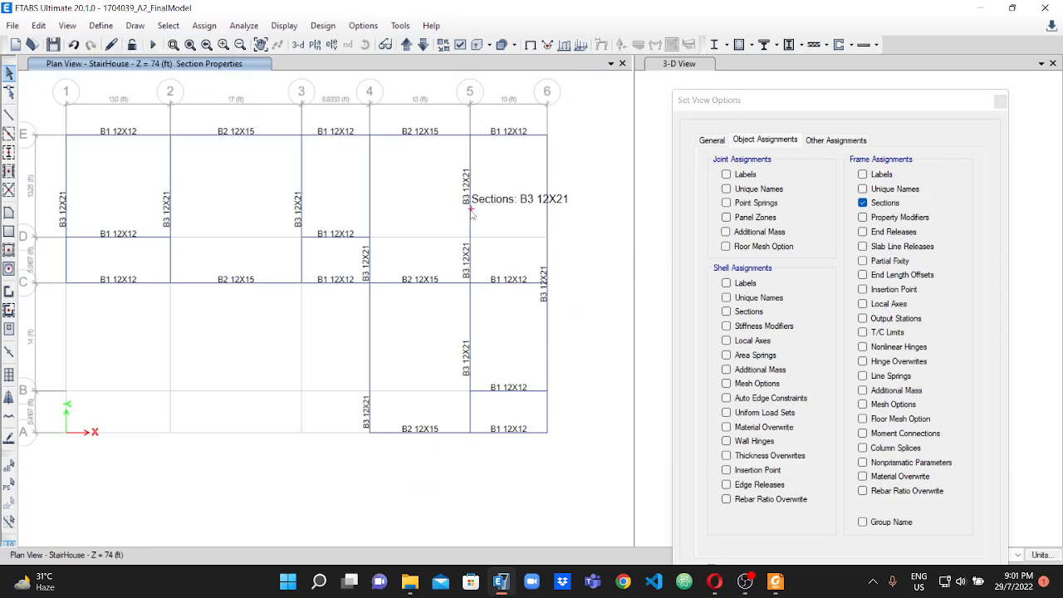
scroll(471, 241, up, 2)
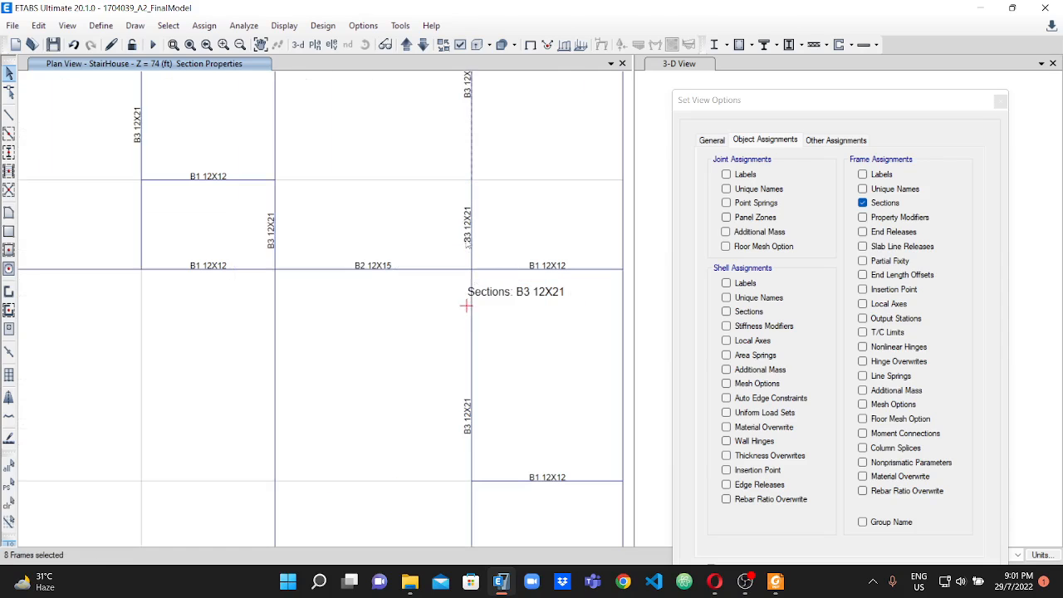
click(472, 251)
click(475, 340)
scroll(490, 353, down, 2)
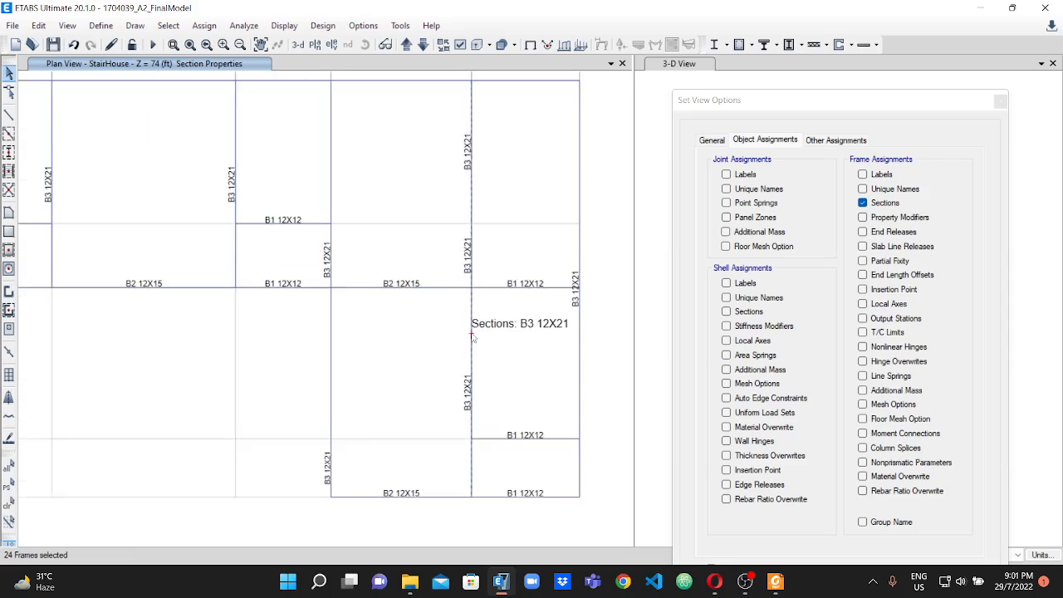
click(38, 25)
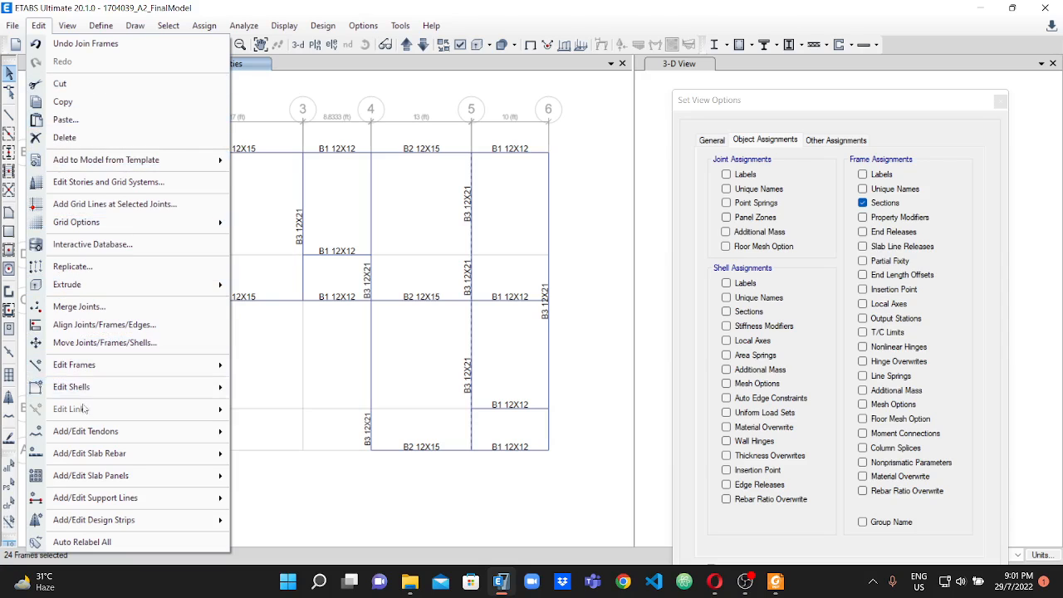
mouse_move(89, 367)
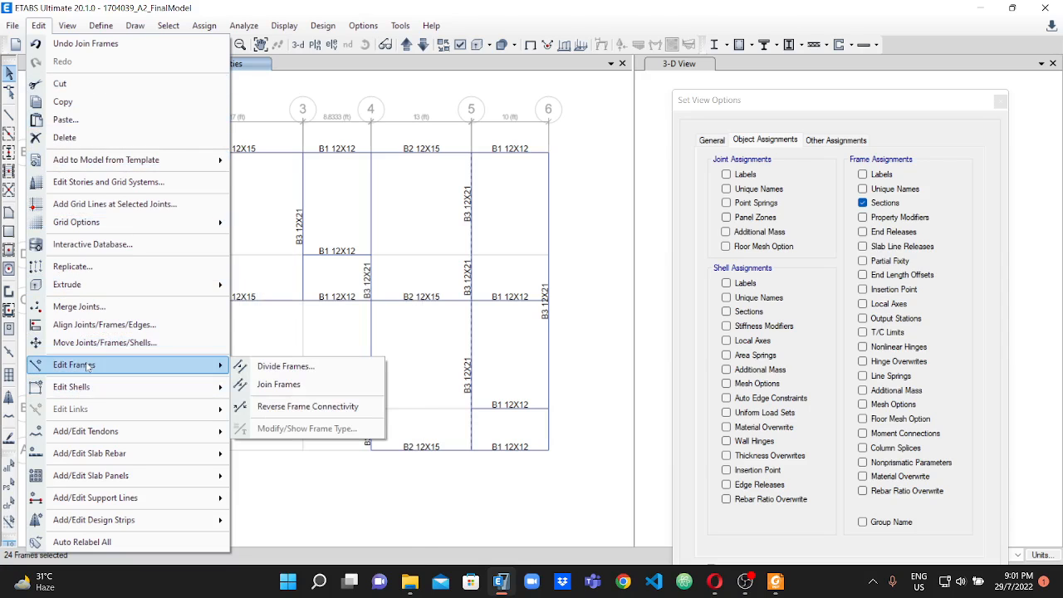
click(299, 384)
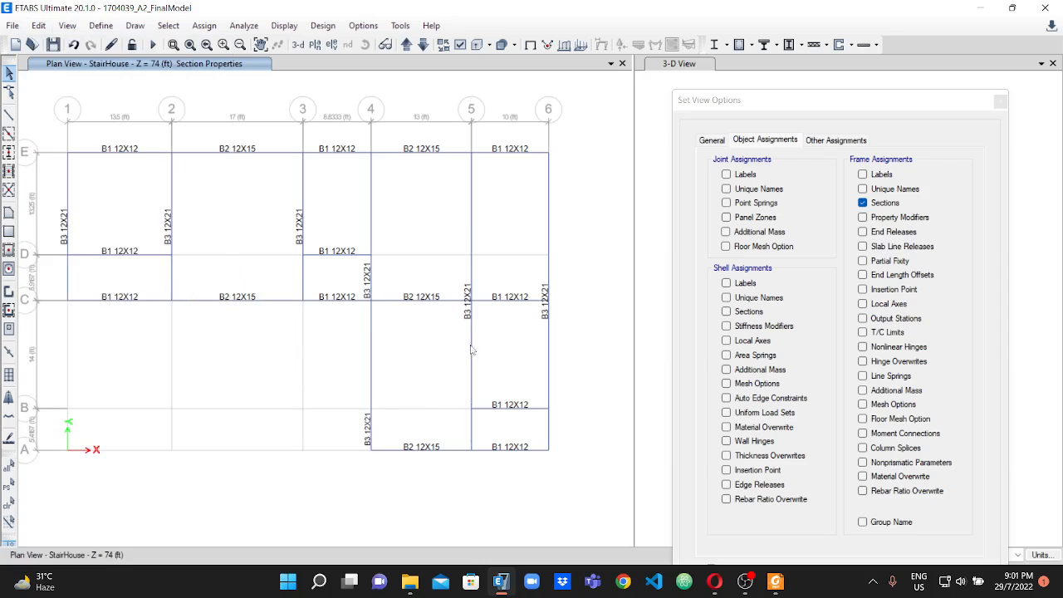
Examine the B3 beams along grid line 4 and the section labels across the plan for remaining split segments.
scroll(372, 263, up, 3)
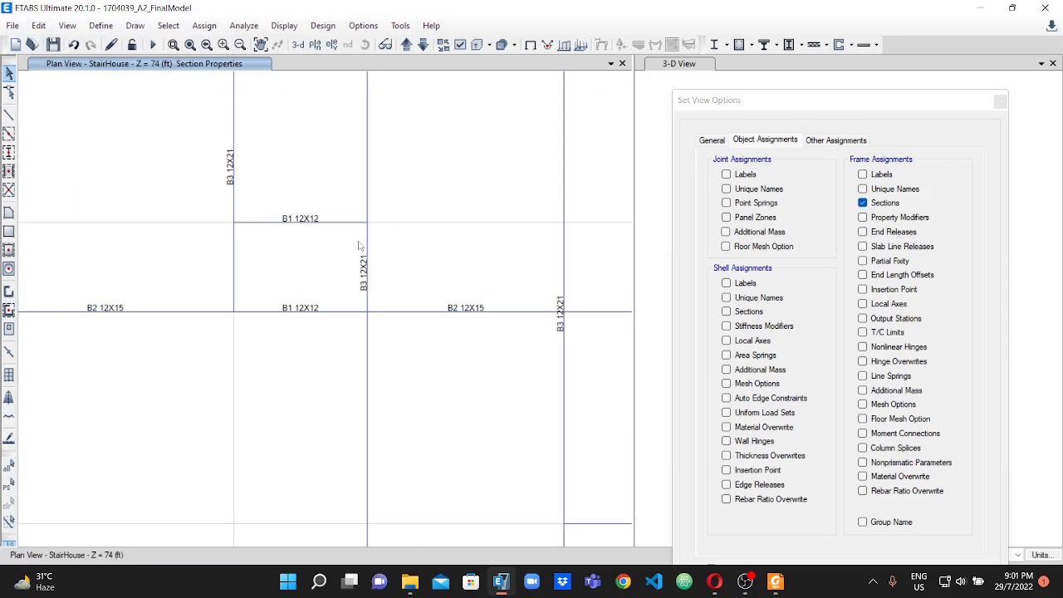
click(367, 250)
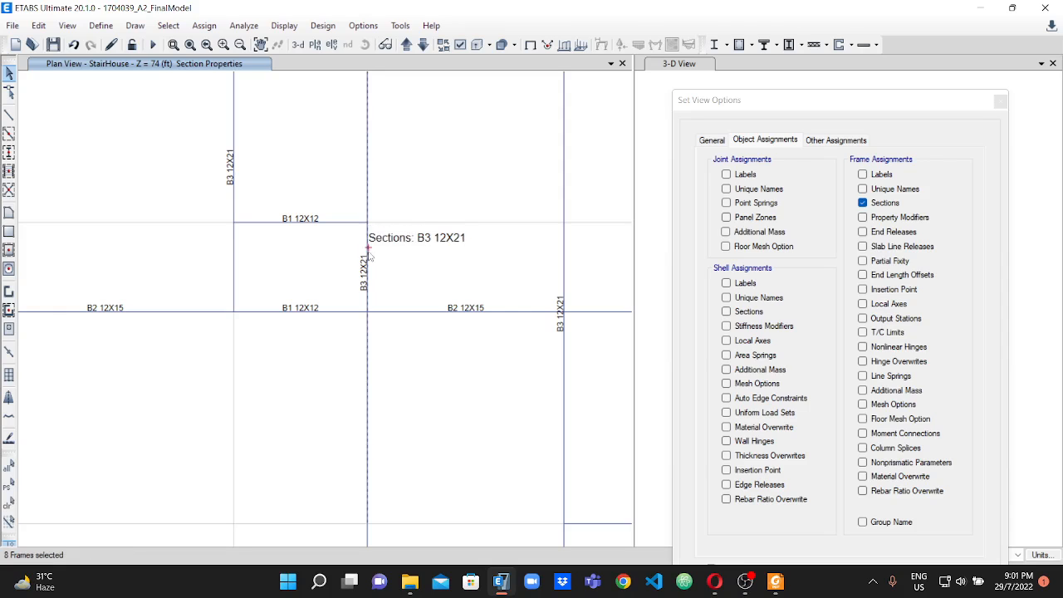
scroll(362, 125, down, 3)
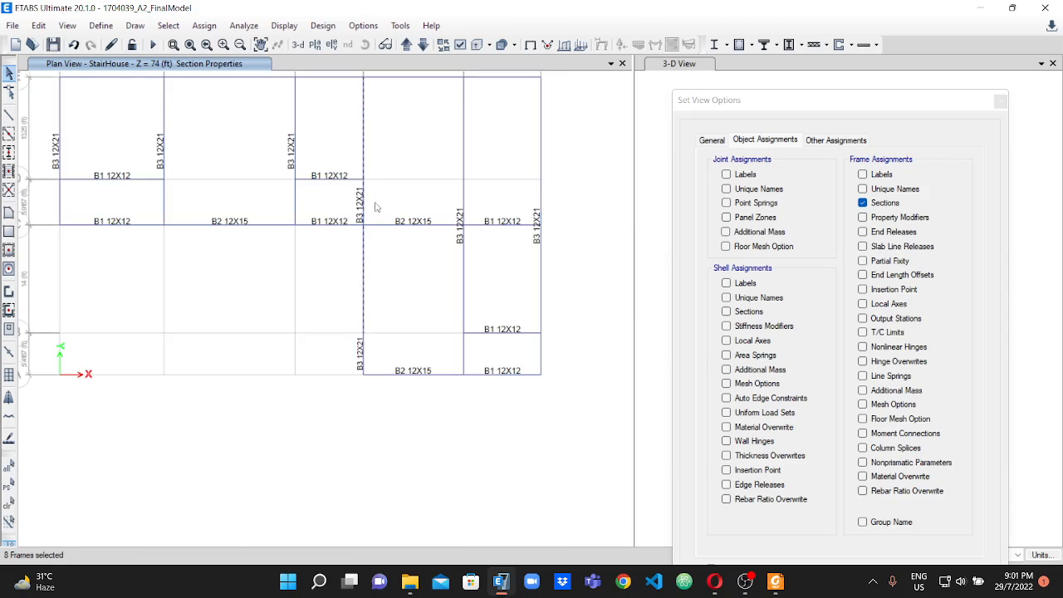
click(365, 185)
scroll(474, 192, up, 4)
scroll(471, 238, down, 4)
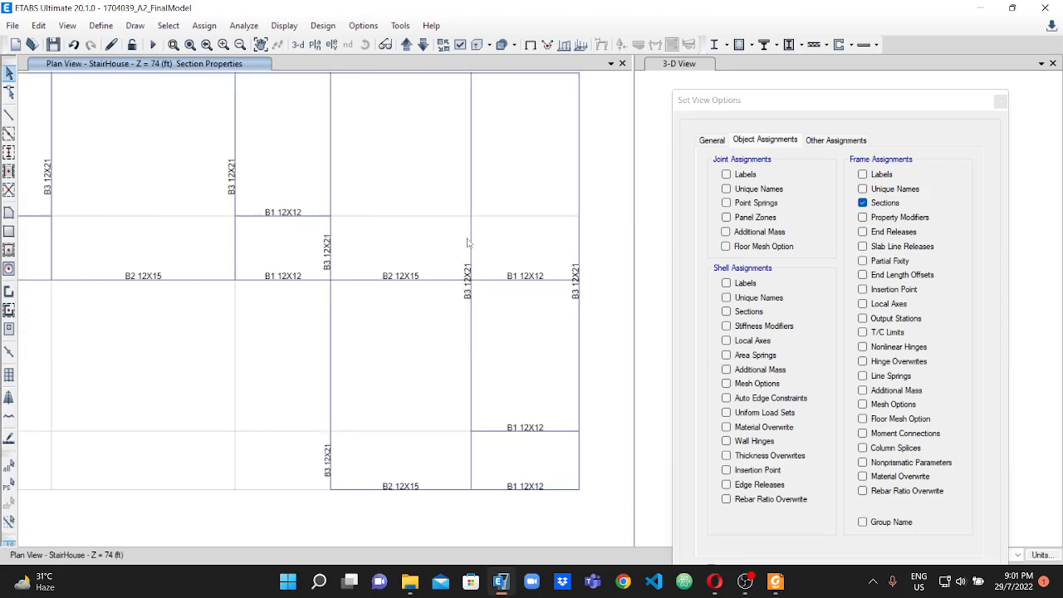
scroll(174, 156, up, 3)
scroll(158, 183, down, 5)
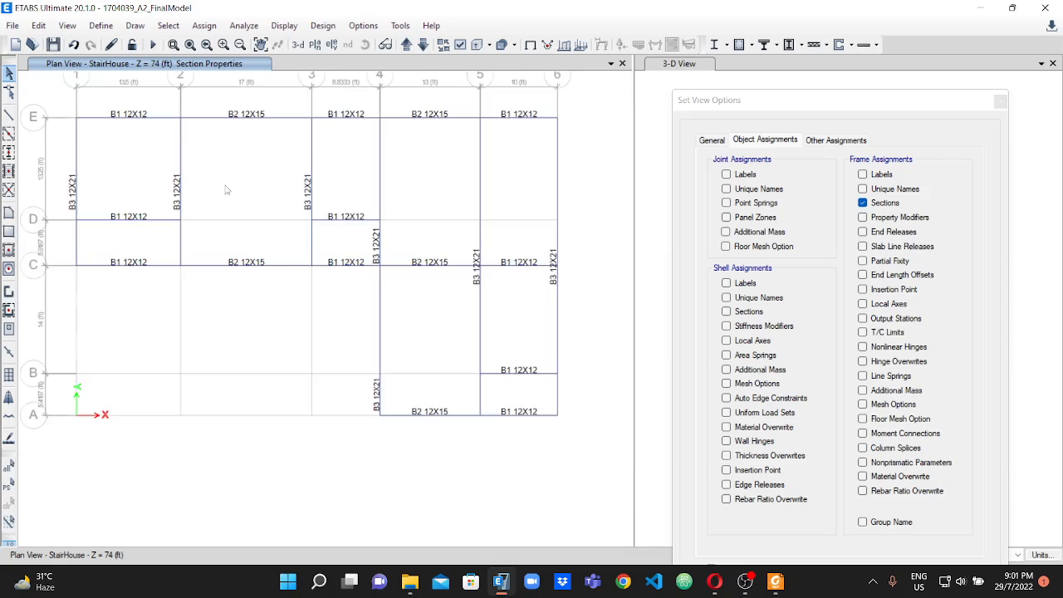
scroll(157, 192, up, 2)
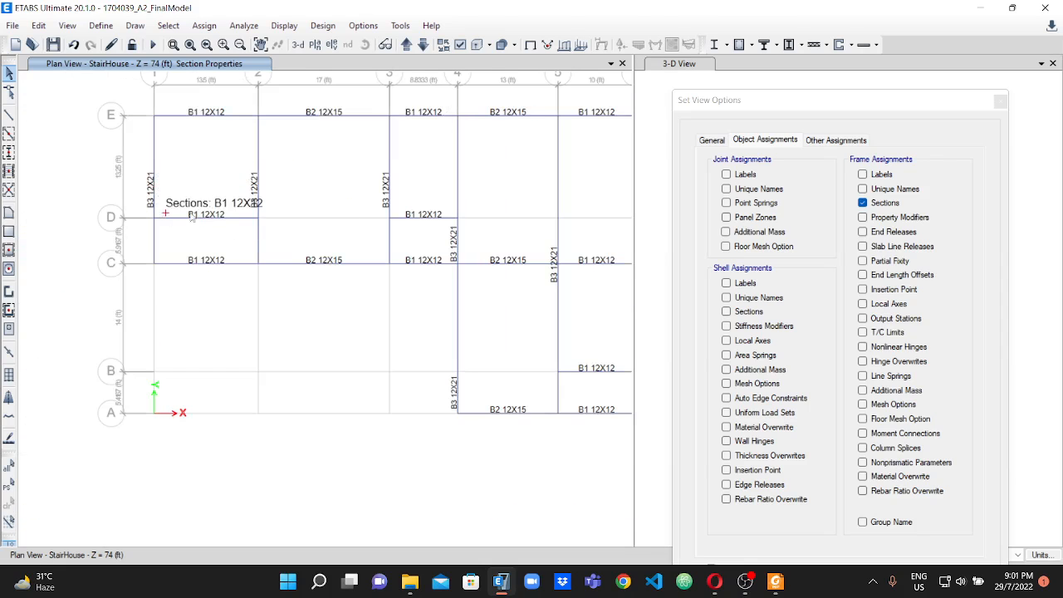
scroll(442, 245, down, 4)
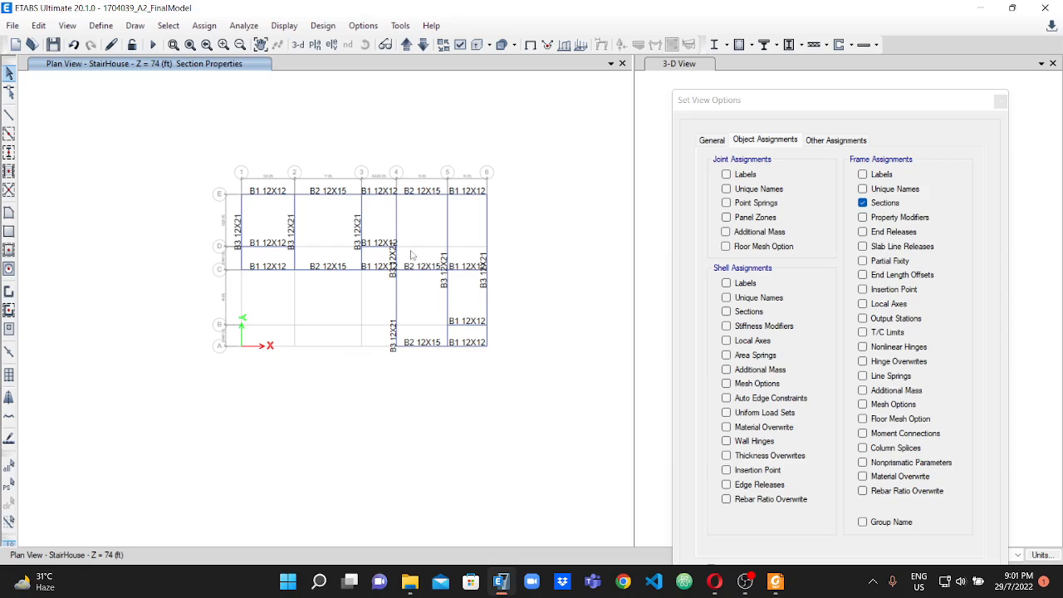
scroll(400, 226, up, 4)
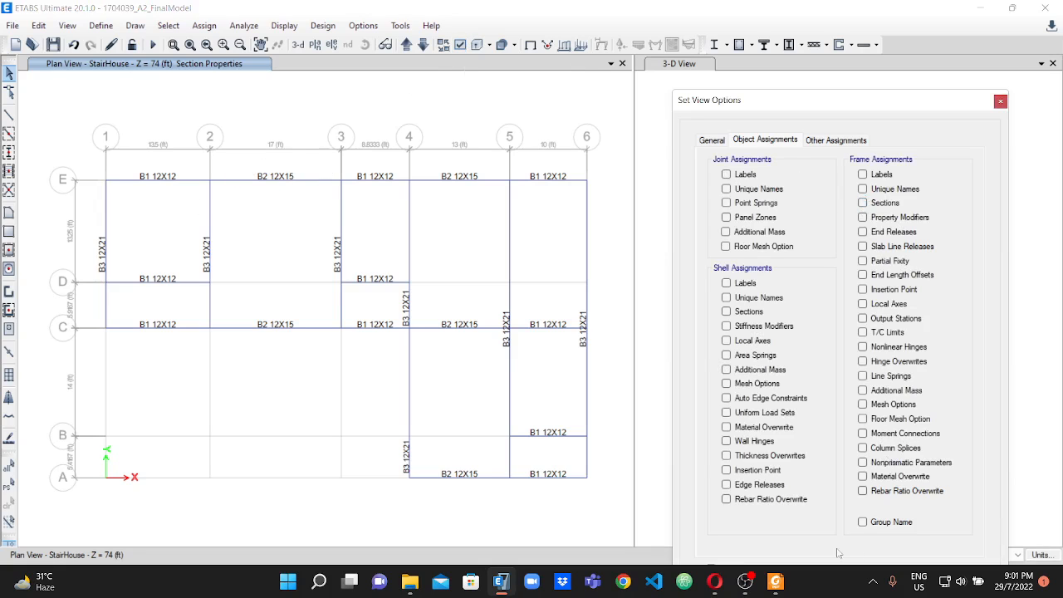
Turn off the frame section labels in the view options and apply the settings to all windows.
drag(877, 91, 780, 21)
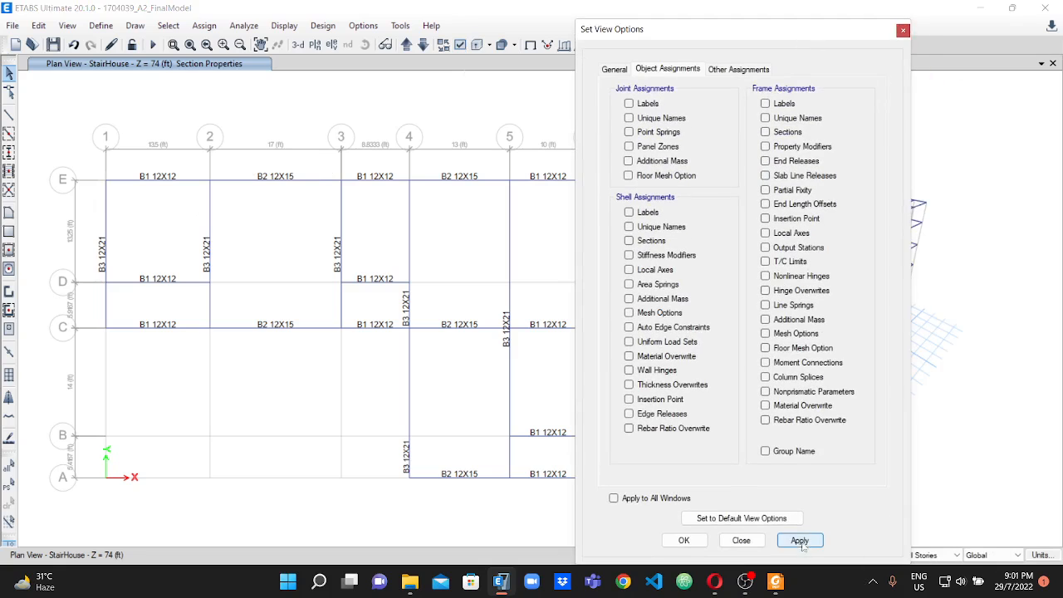
click(682, 539)
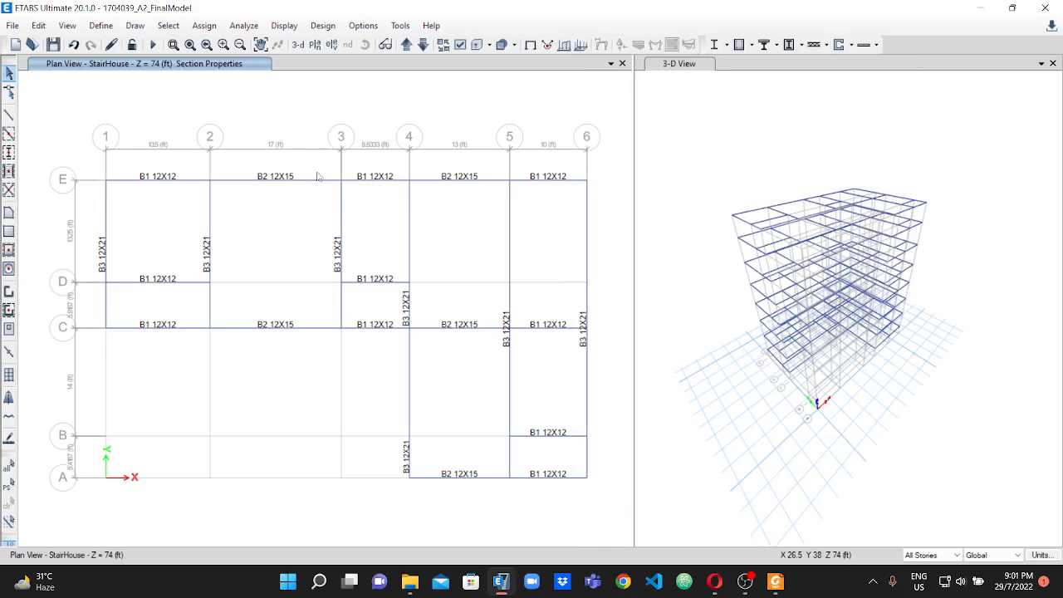
click(460, 45)
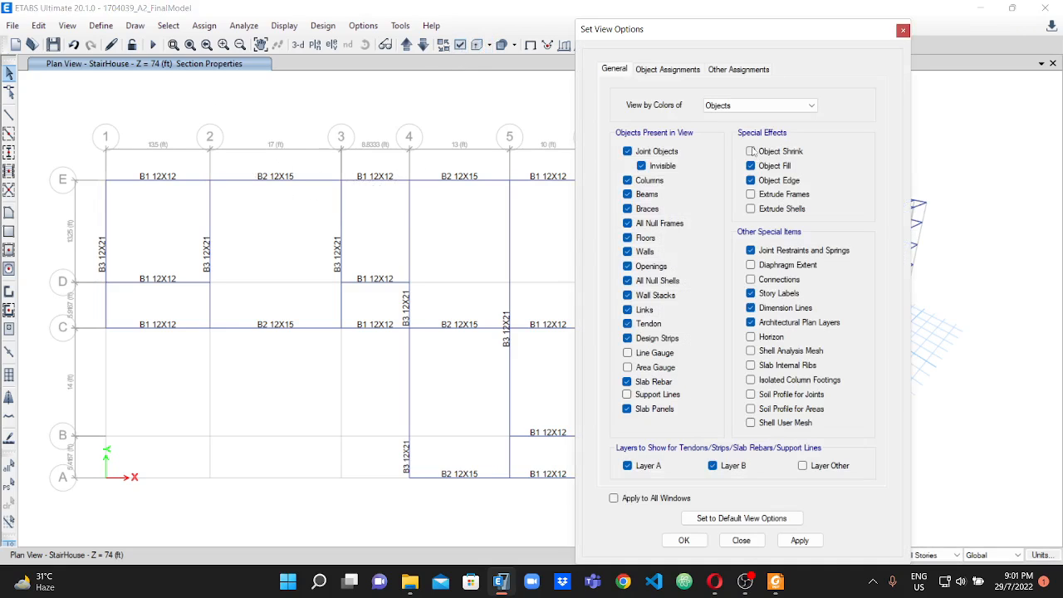
click(667, 70)
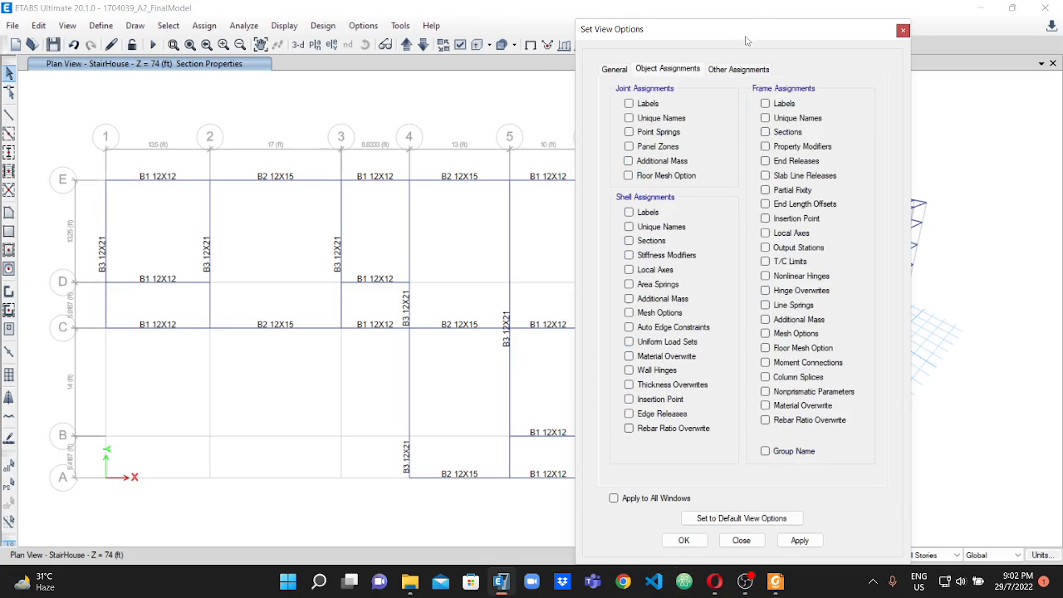
drag(746, 33, 820, 14)
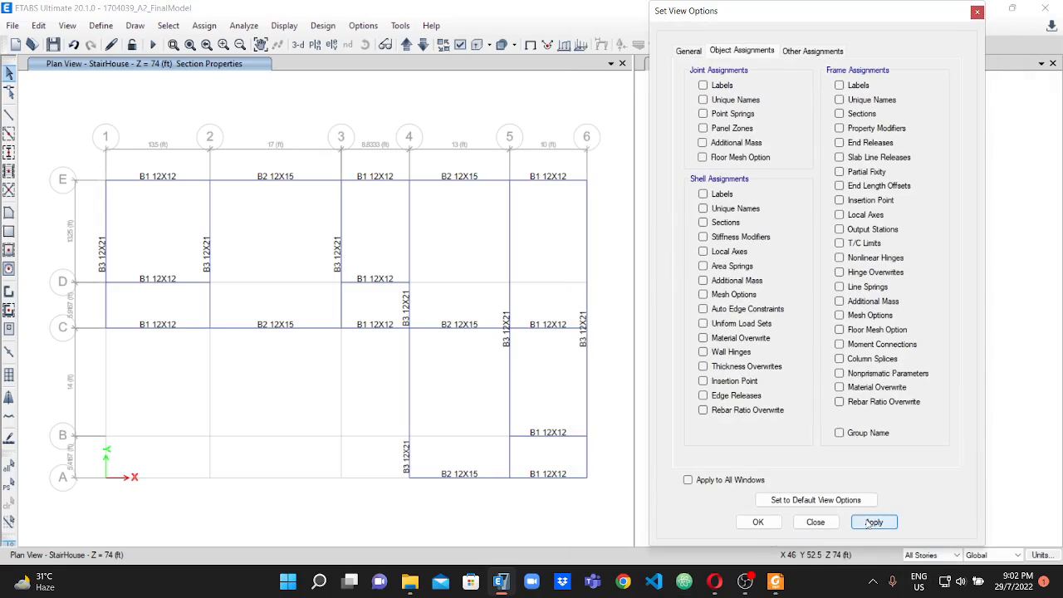
click(687, 479)
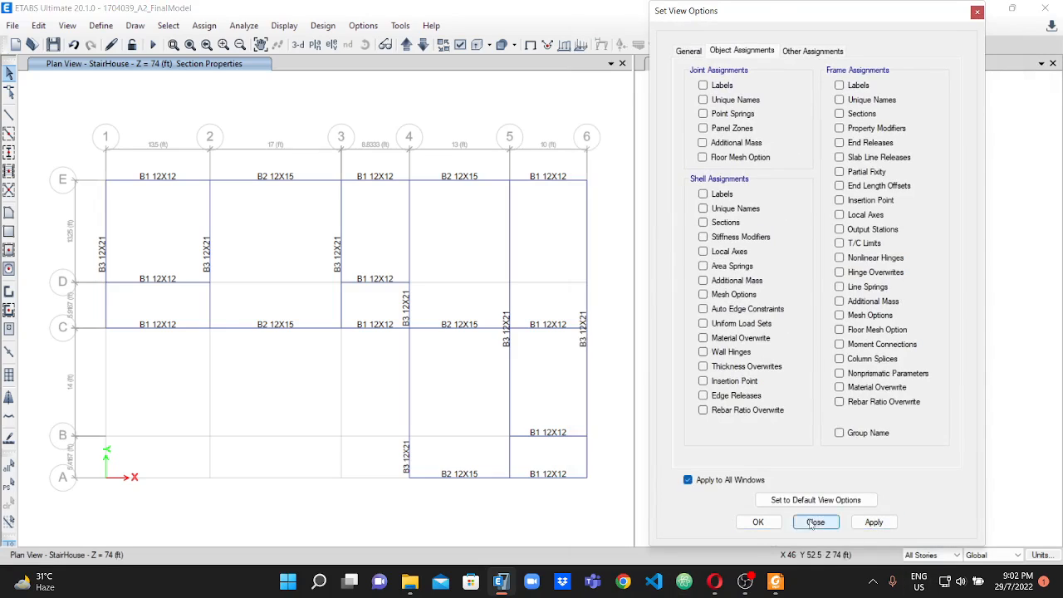
click(881, 525)
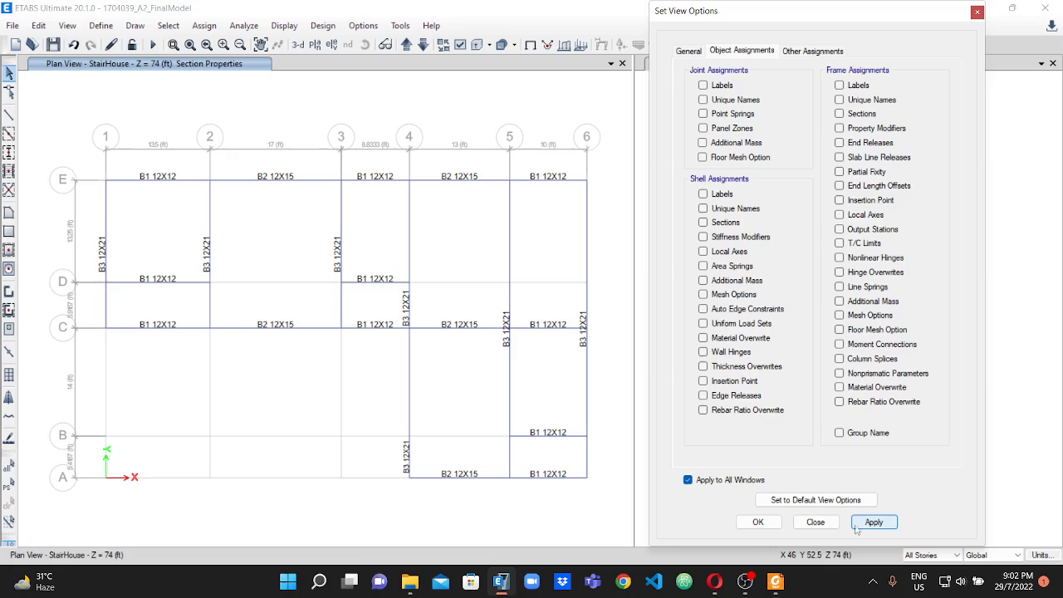
click(763, 526)
click(758, 522)
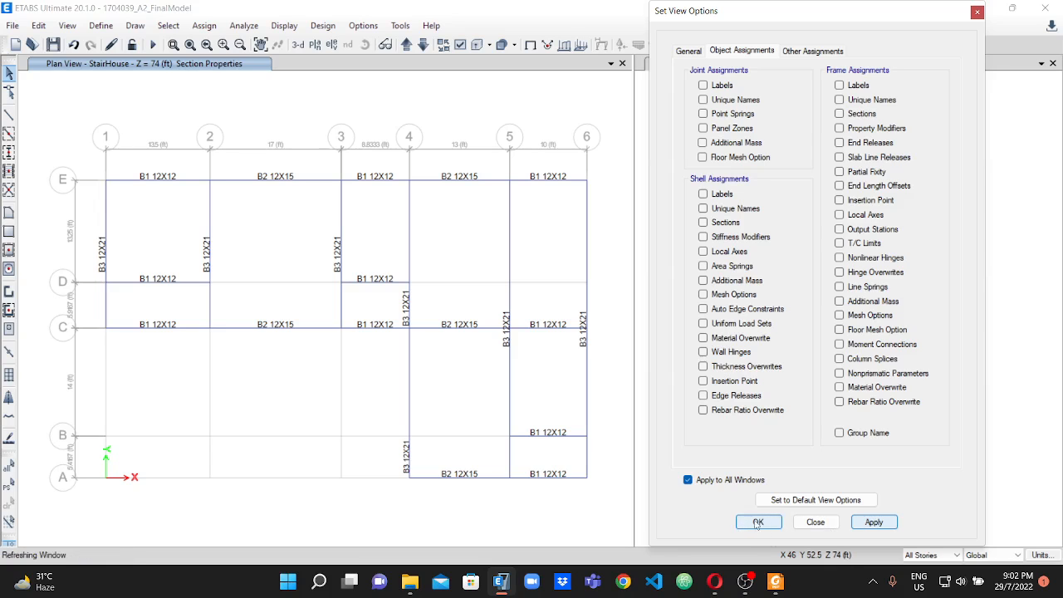
Examine the beam framing of all stories in the 3-D view, including the lowest levels near grid lines C and D.
scroll(878, 171, up, 3)
scroll(843, 180, down, 5)
scroll(345, 218, up, 2)
scroll(346, 218, down, 2)
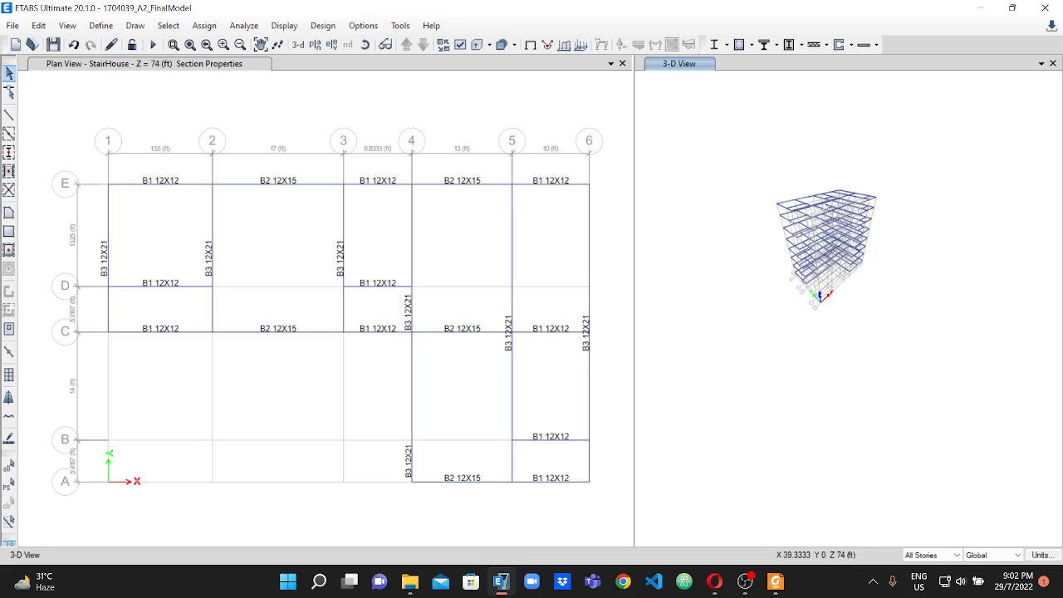
scroll(827, 200, up, 3)
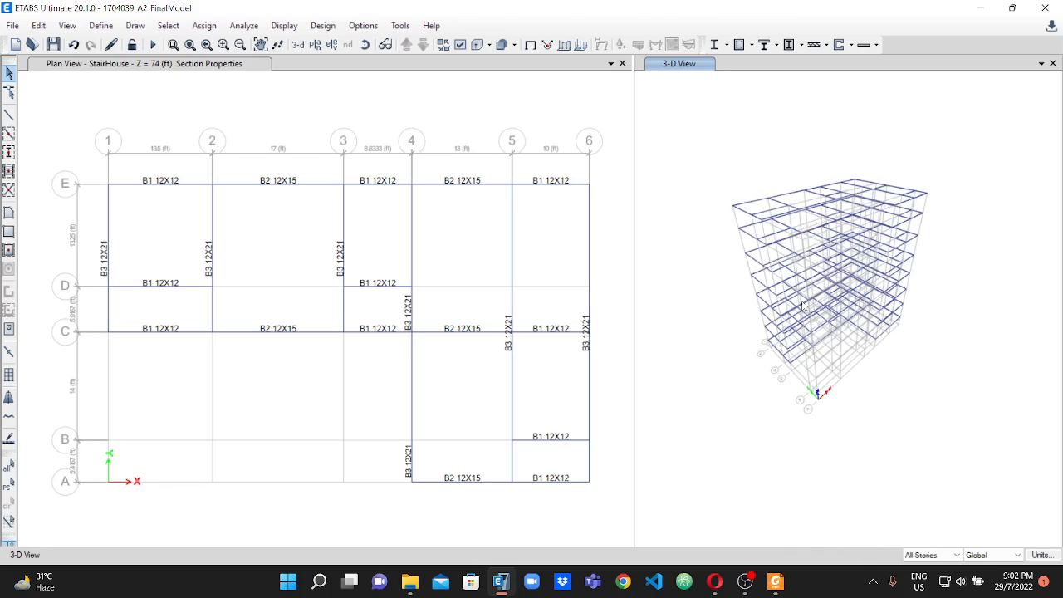
scroll(789, 341, up, 2)
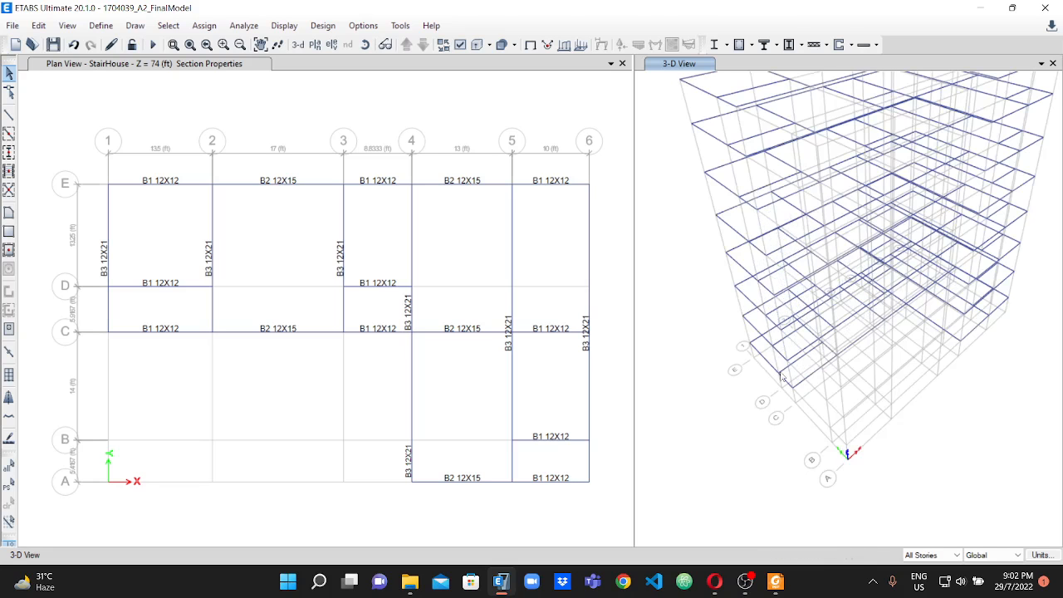
scroll(799, 382, up, 3)
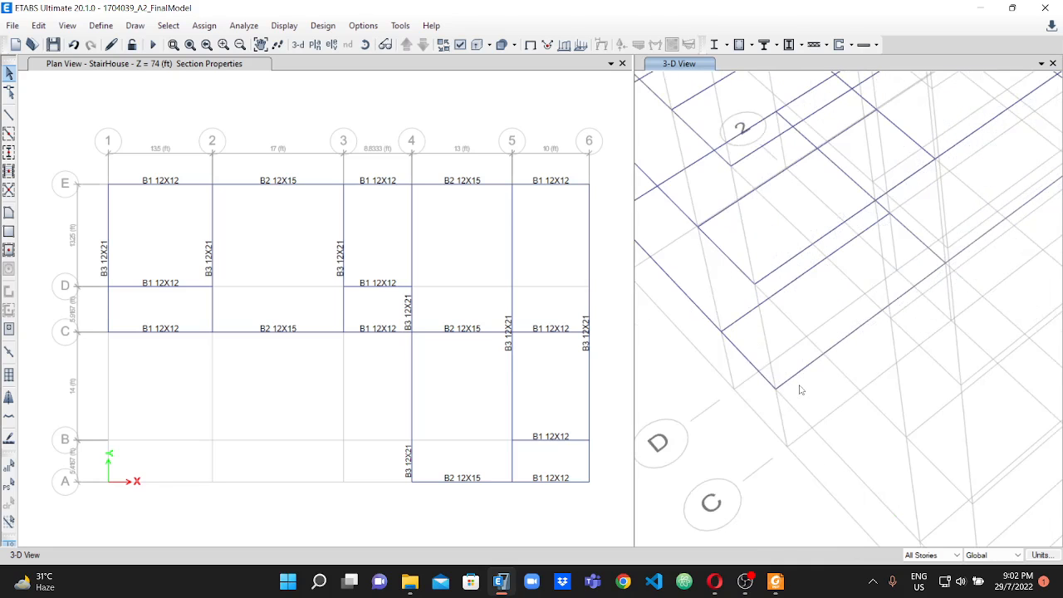
scroll(734, 339, down, 3)
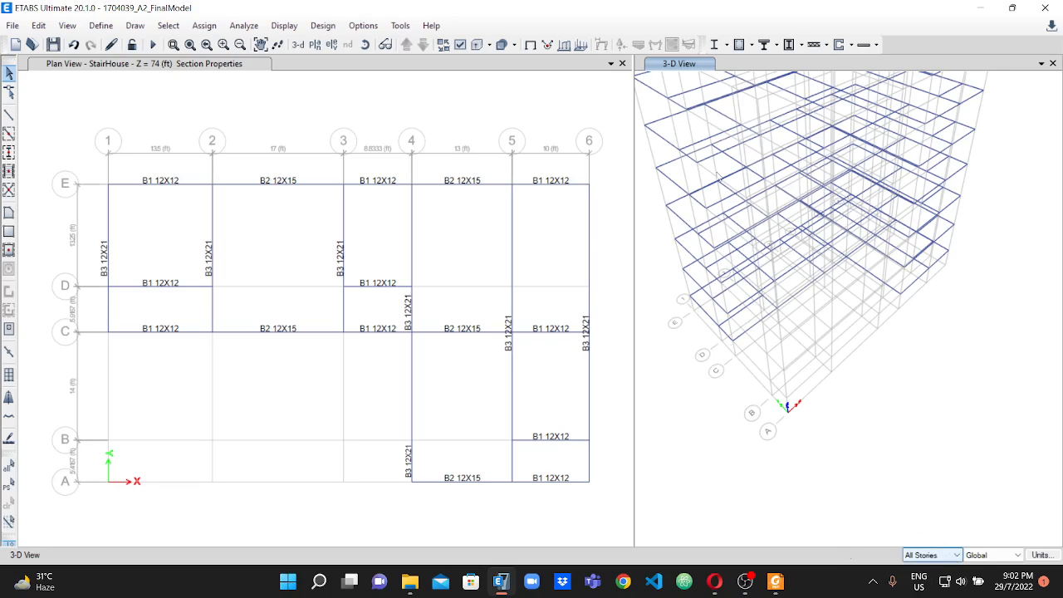
scroll(285, 213, down, 2)
scroll(285, 213, up, 2)
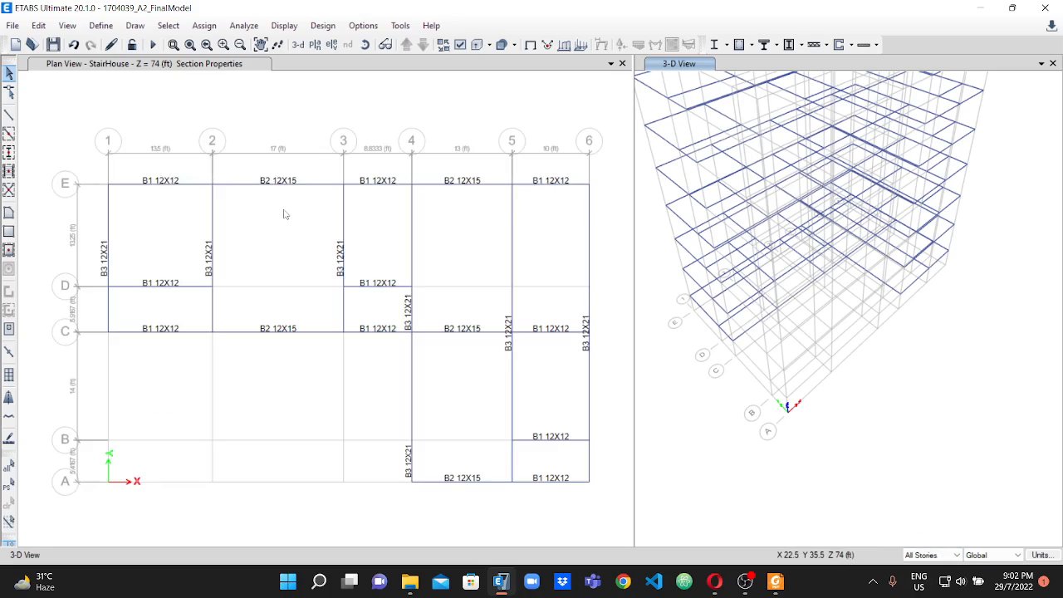
Cycle the plan view through the stories to StairHouse at Z = 74 ft and limit the editing scope to One Story.
click(377, 98)
click(407, 46)
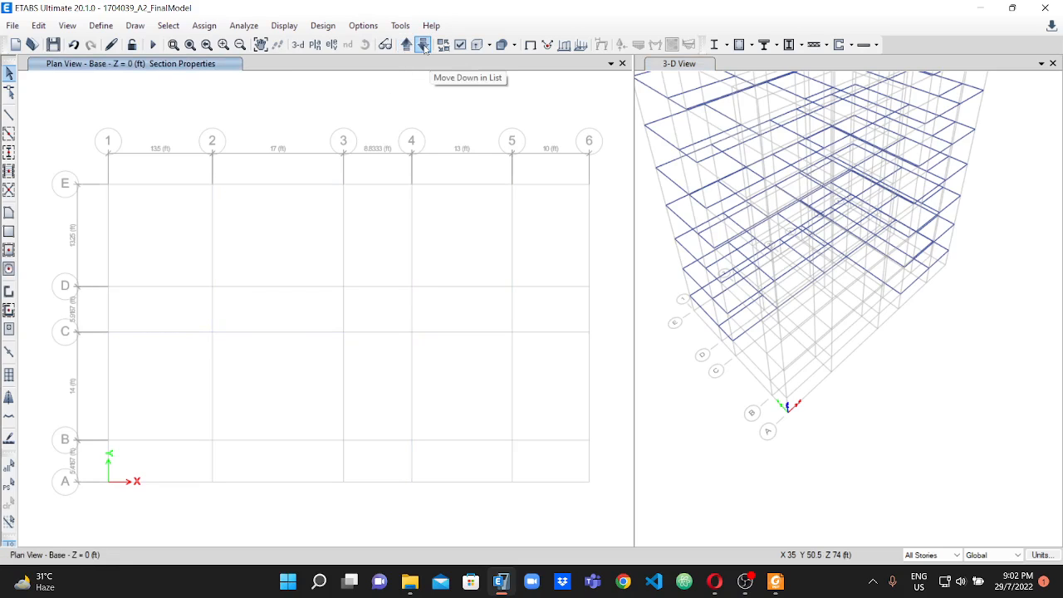
click(424, 46)
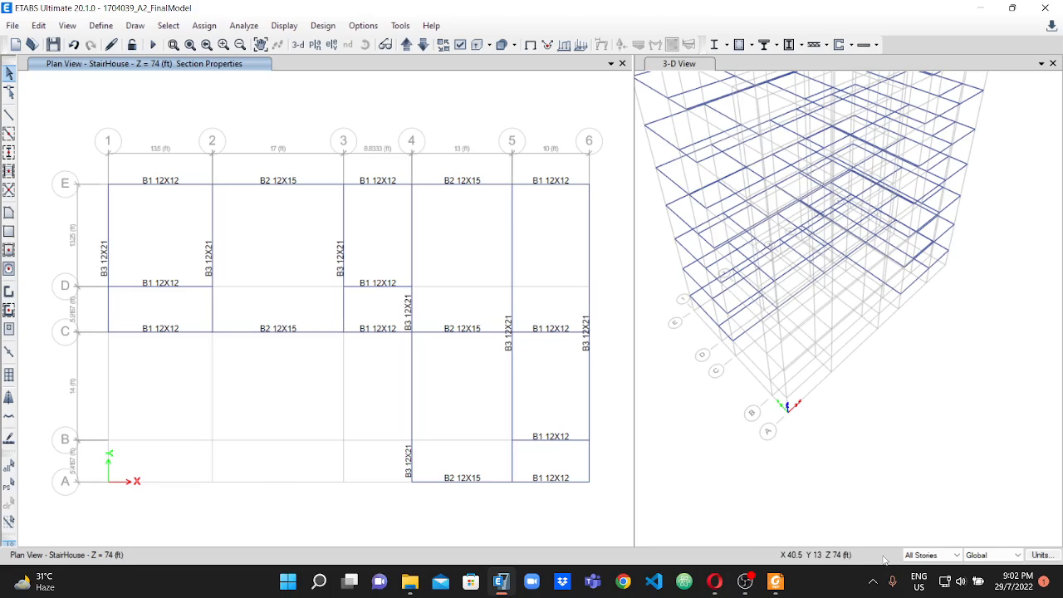
click(947, 555)
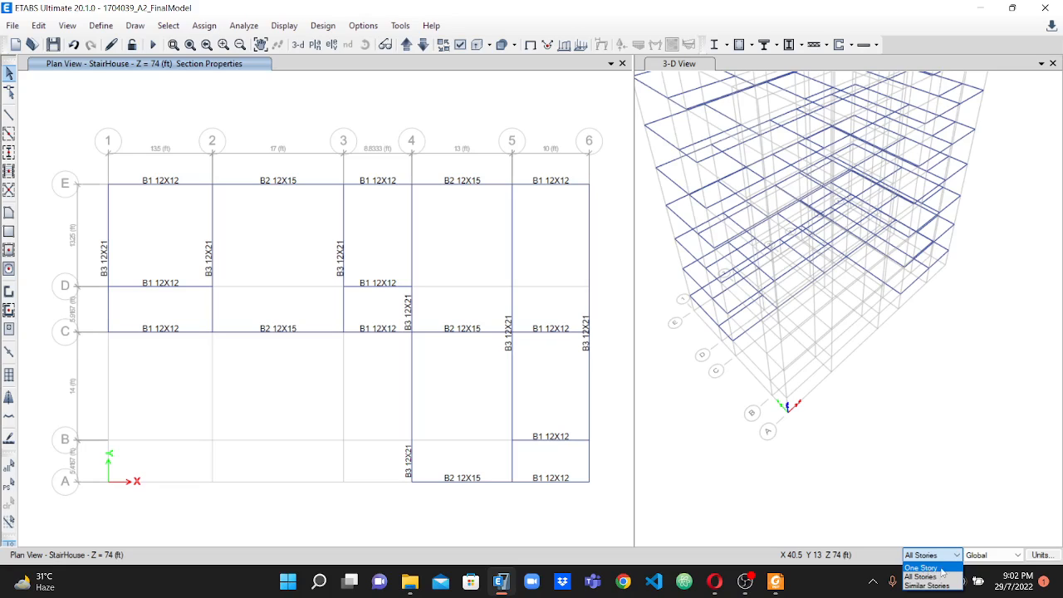
click(922, 568)
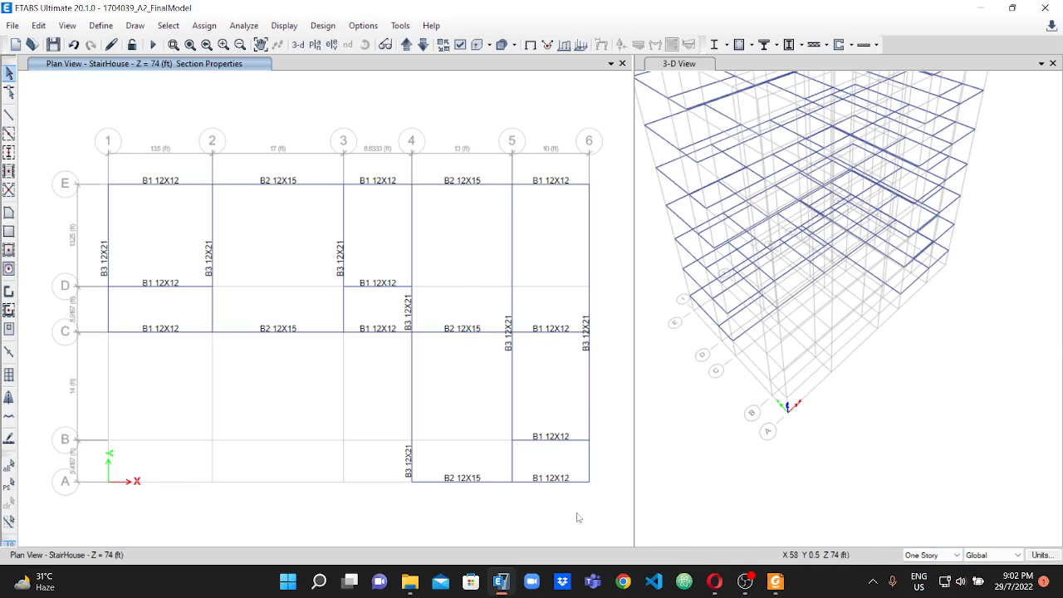
Switch to the assignment PDF, review the beam layout plan and the building elevation with the stair house, and return to ETABS.
click(775, 581)
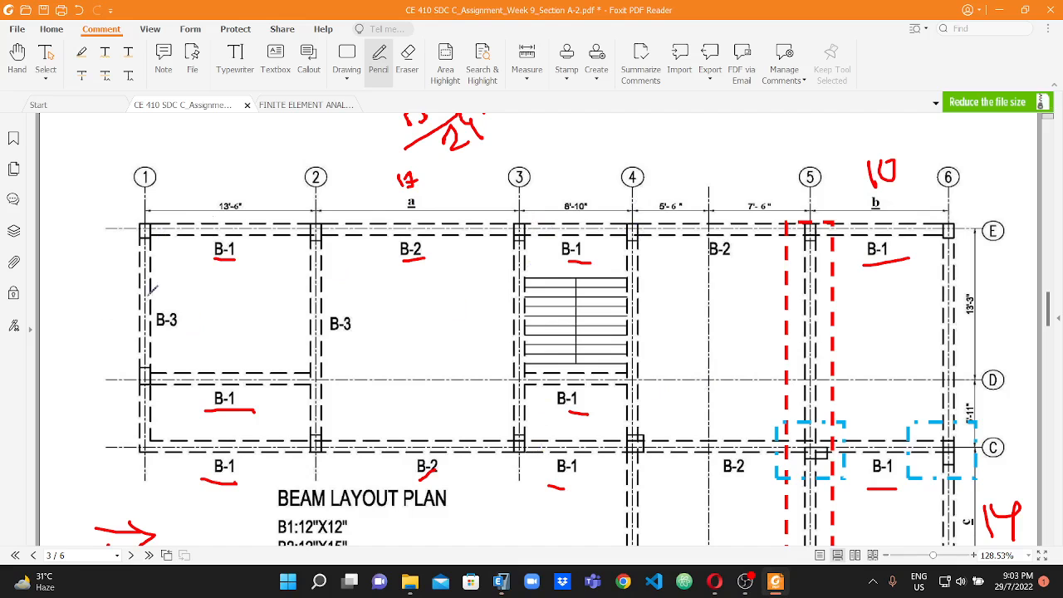
scroll(718, 340, down, 15)
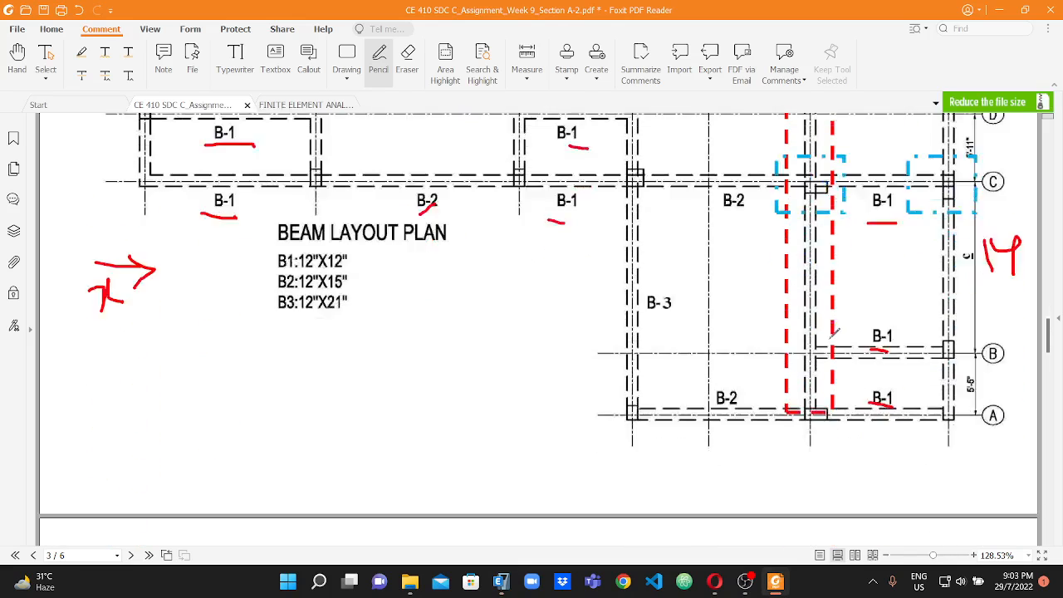
scroll(749, 359, down, 10)
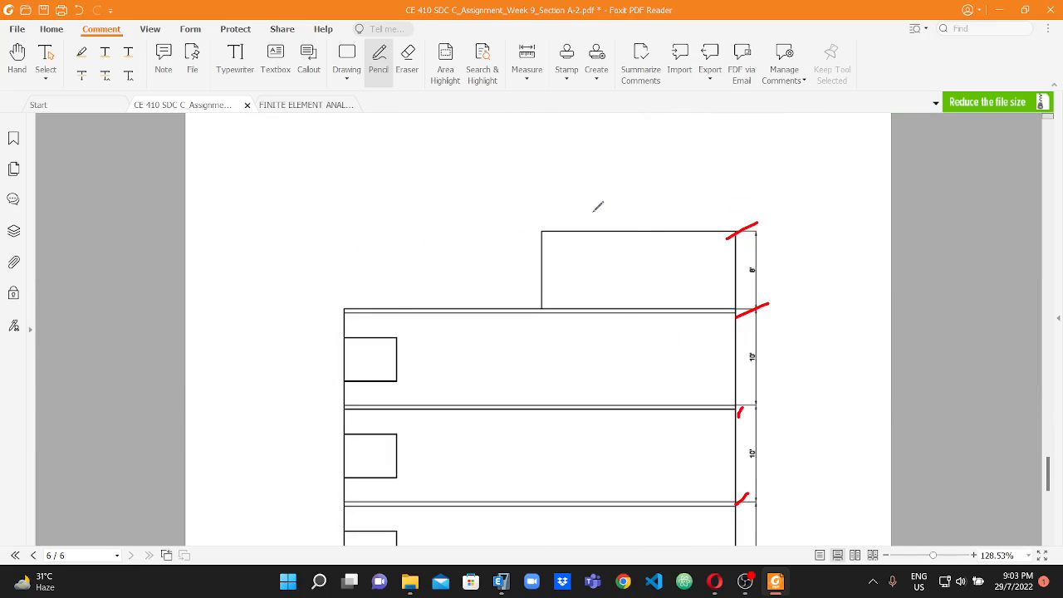
scroll(702, 274, up, 8)
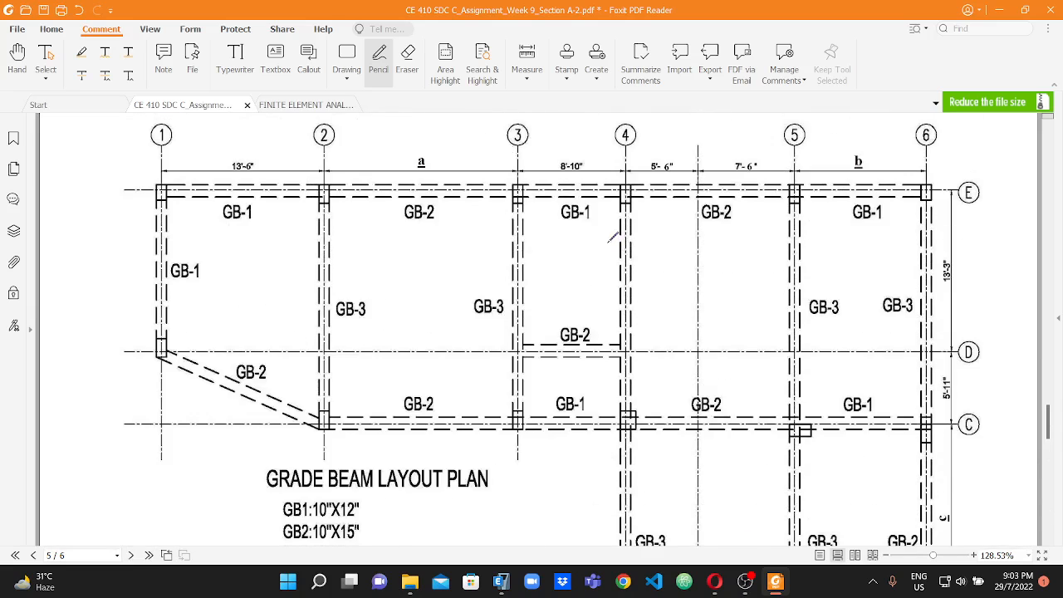
click(496, 586)
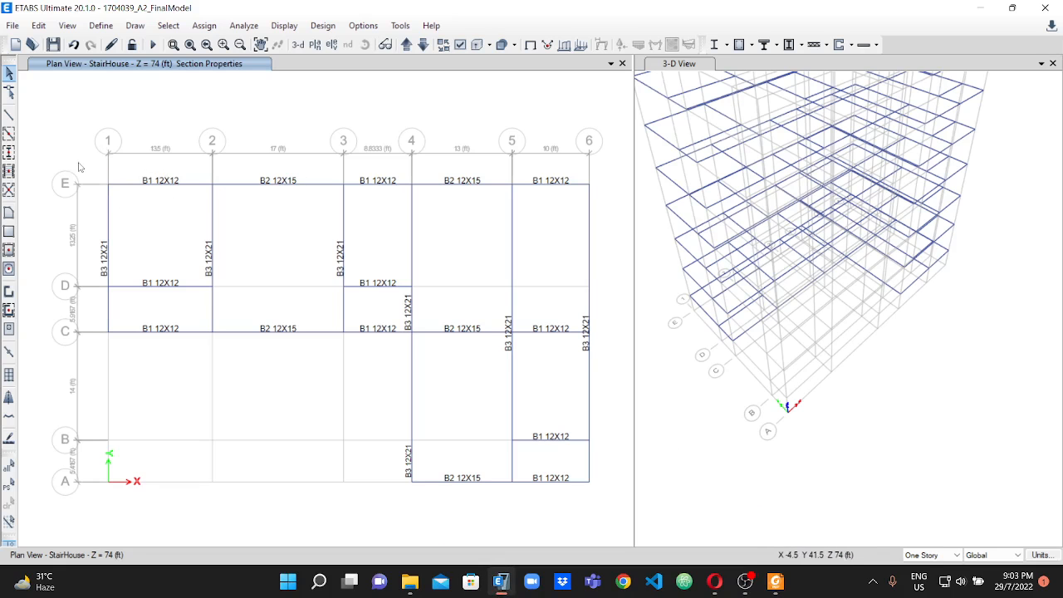
Delete the StairHouse beams outside the stair bay between grid lines 3 and 4, including the B3 beam on grid line 4 from E to B.
drag(77, 162, 337, 366)
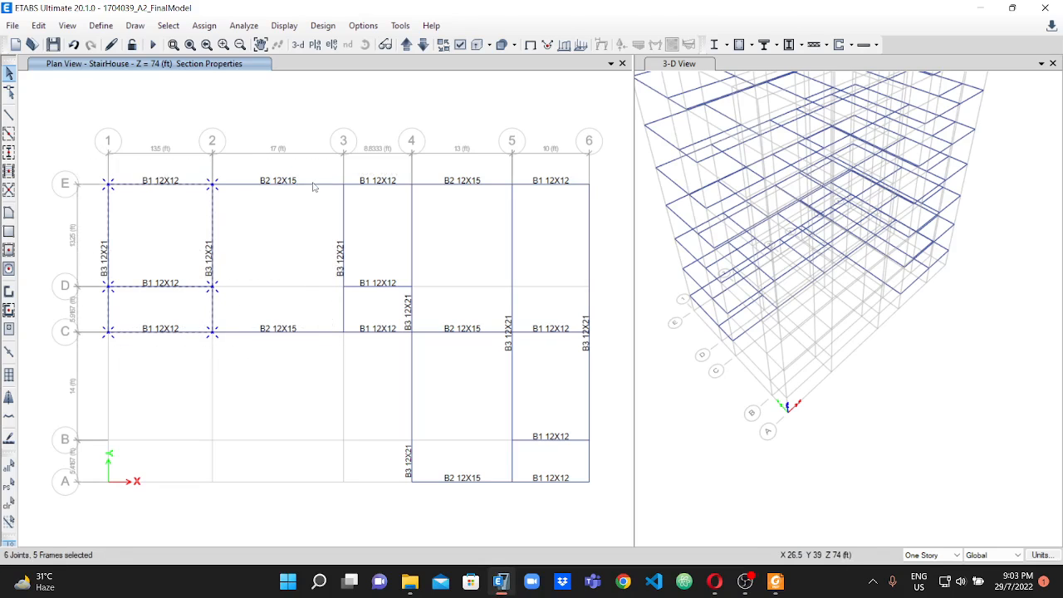
click(313, 331)
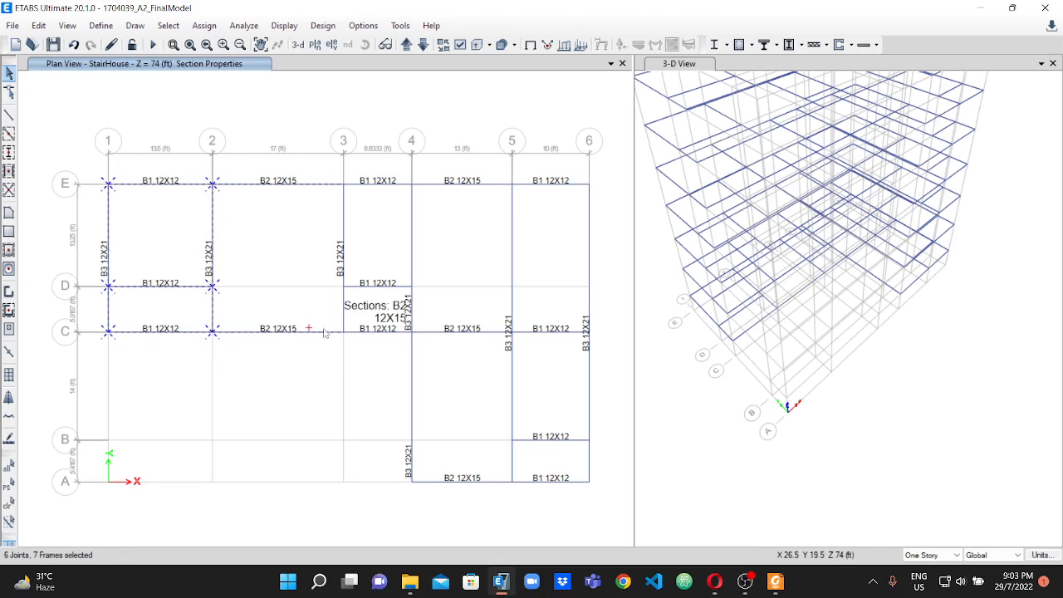
drag(475, 240, 598, 245)
drag(454, 259, 453, 258)
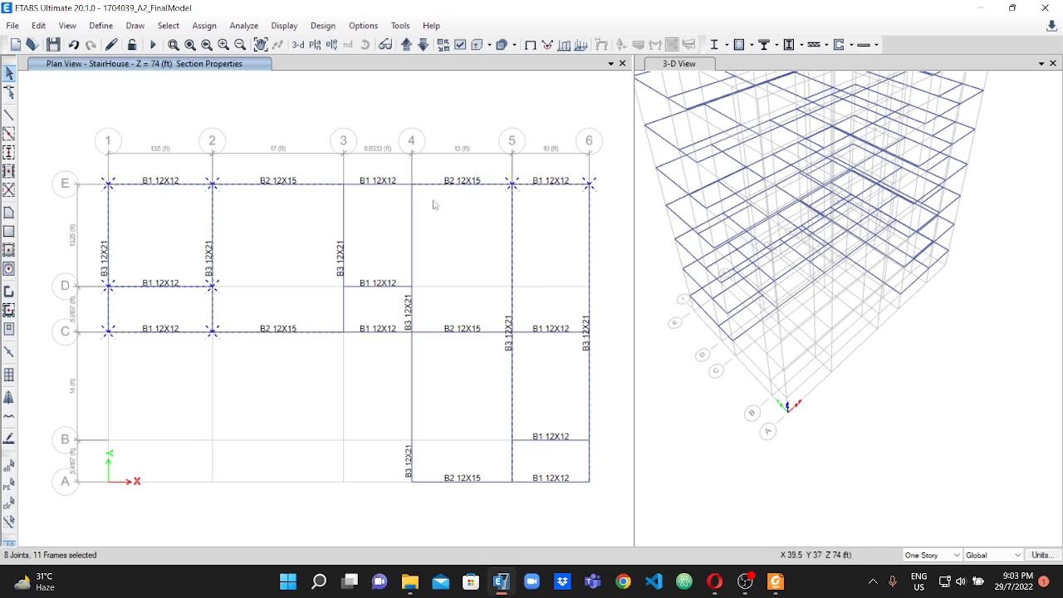
scroll(349, 189, up, 3)
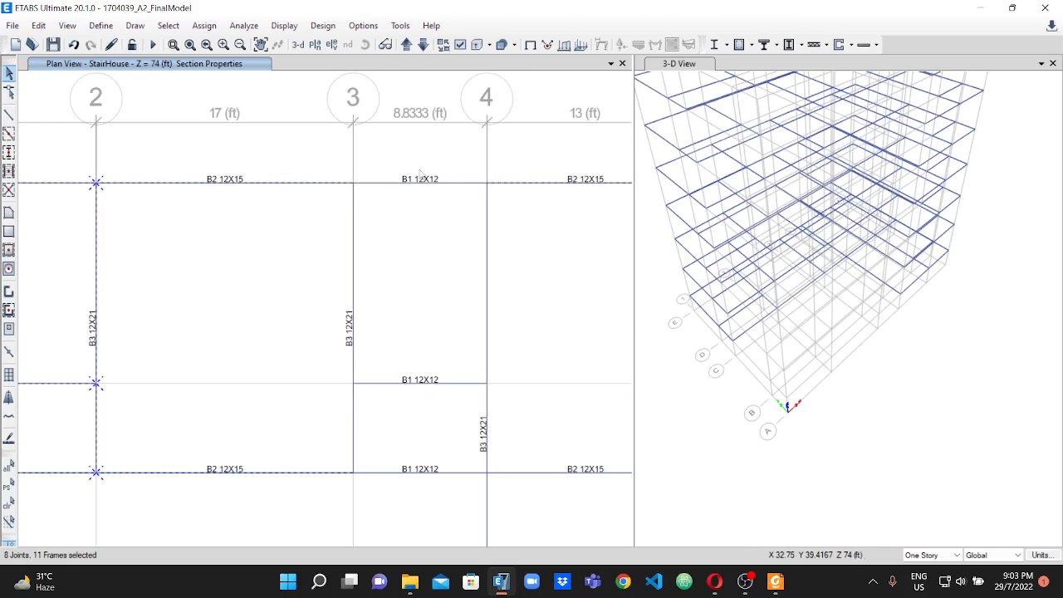
scroll(536, 216, down, 6)
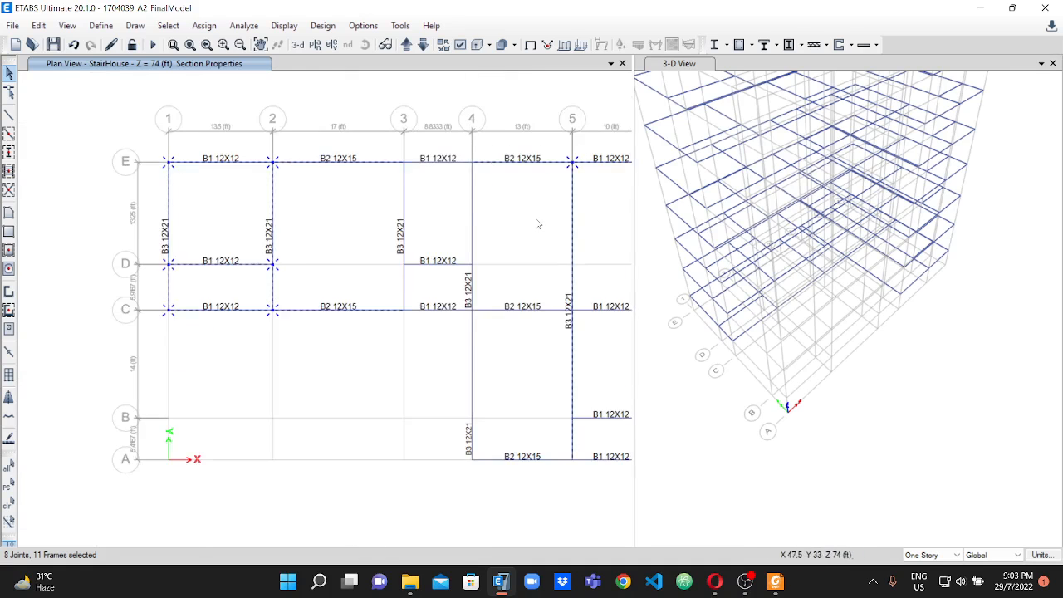
scroll(509, 238, up, 2)
scroll(444, 266, down, 2)
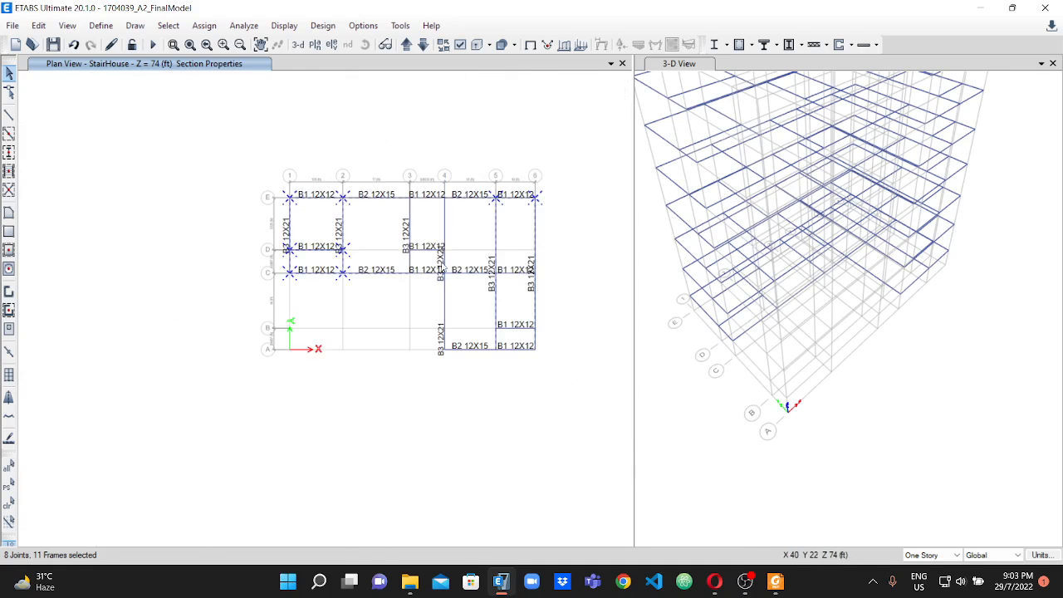
drag(531, 244, 489, 357)
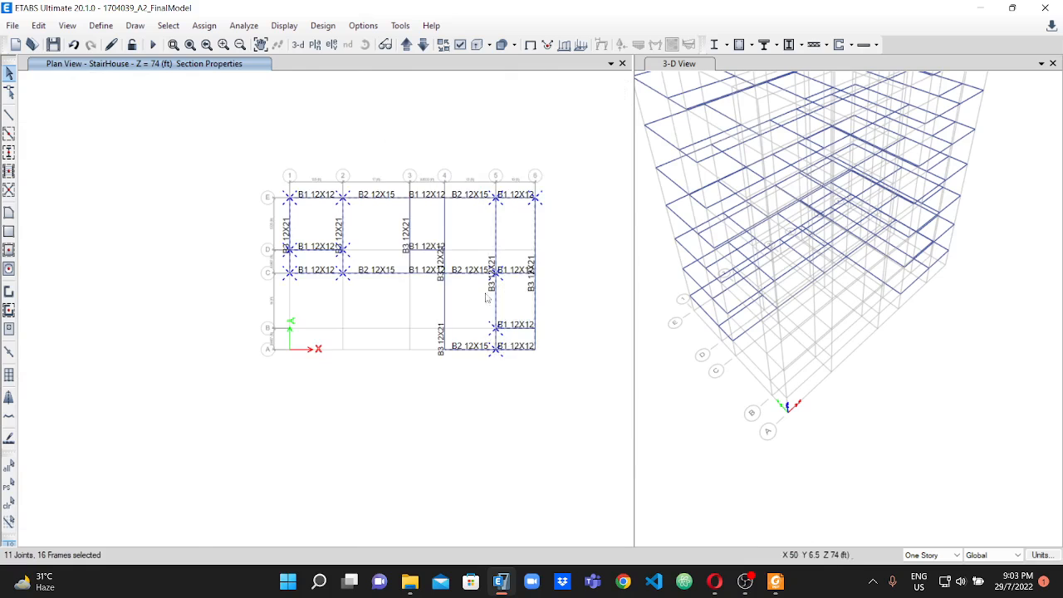
scroll(489, 287, up, 2)
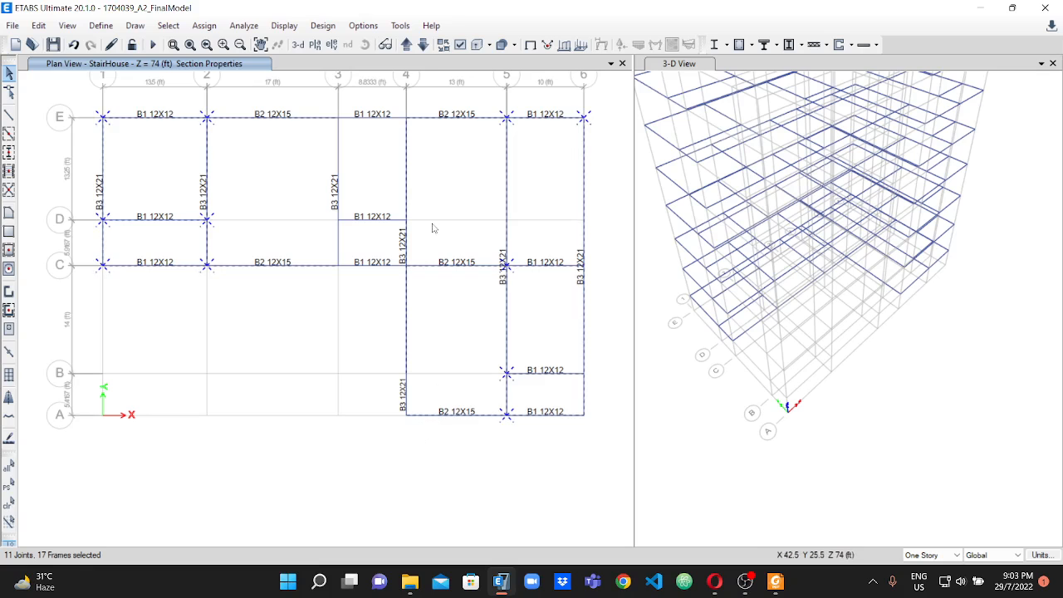
scroll(432, 227, down, 1)
scroll(431, 233, up, 1)
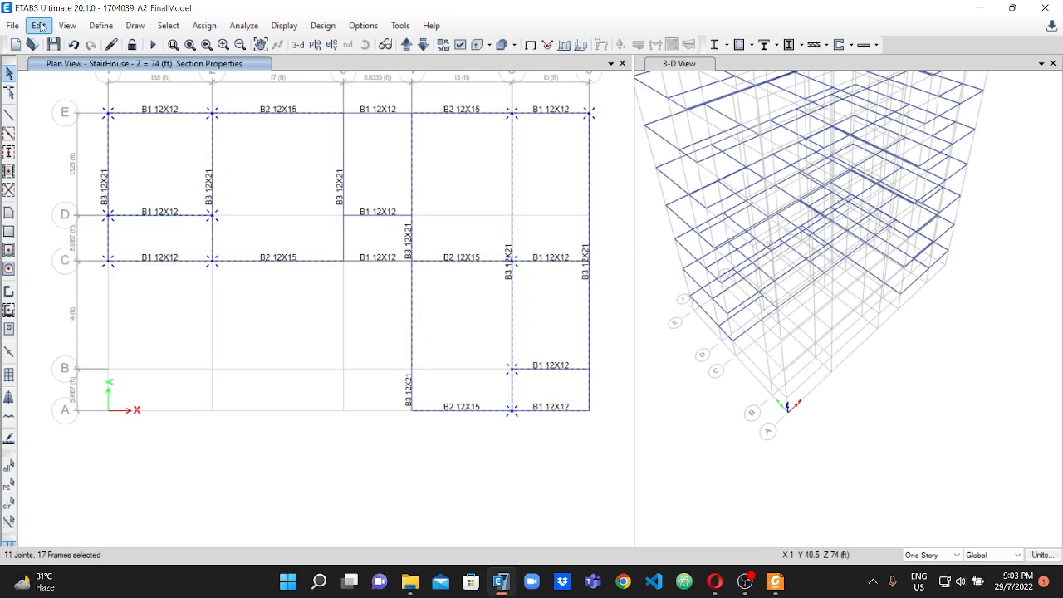
click(40, 26)
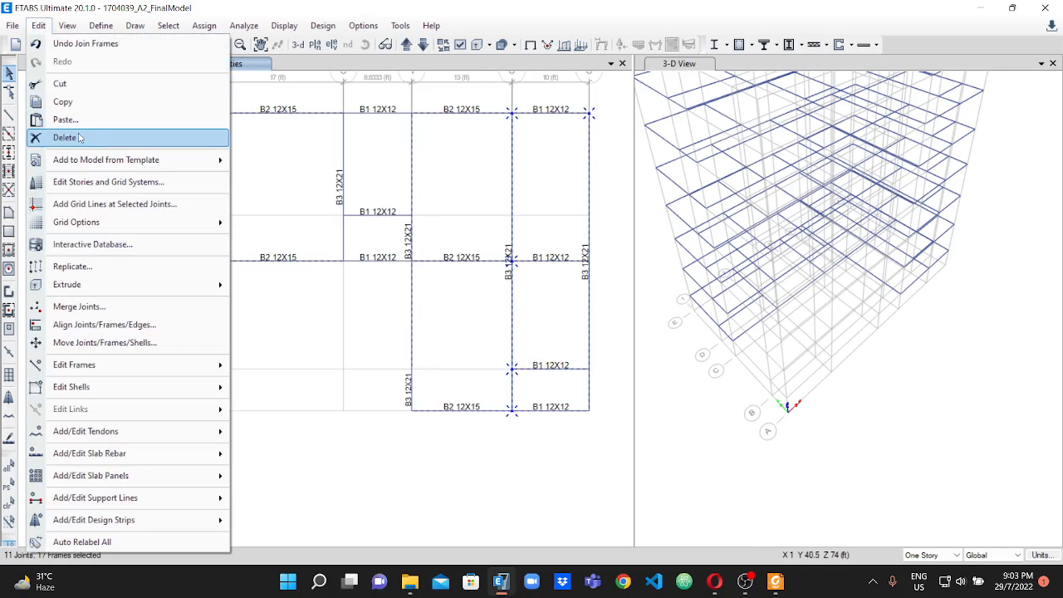
click(79, 135)
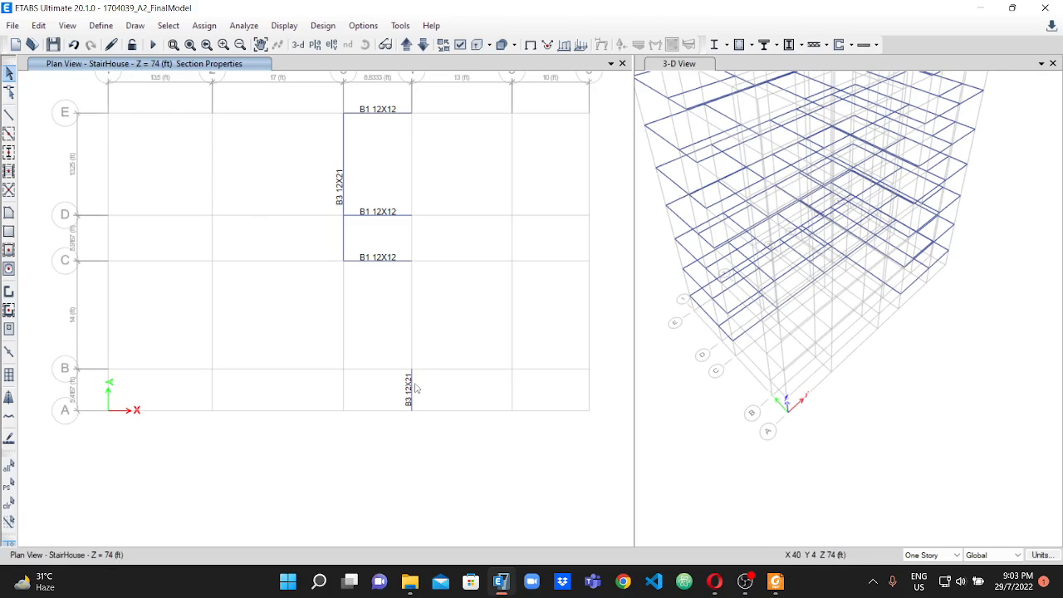
Delete the leftover B3 12X21 segment on grid line 4 between A and B from the StairHouse plan.
scroll(412, 380, up, 2)
drag(431, 378, 384, 383)
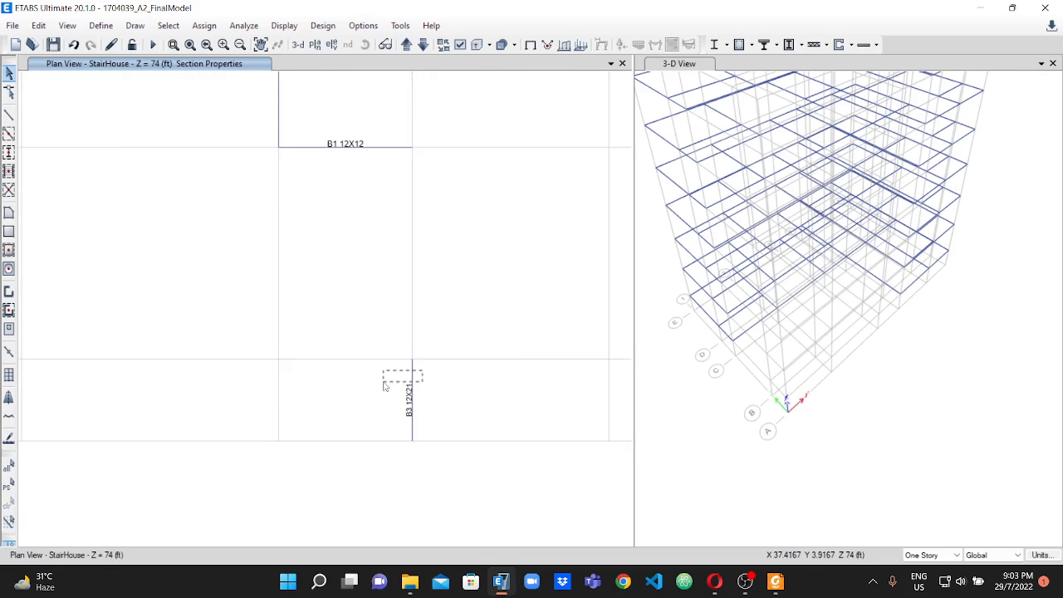
click(39, 25)
click(64, 137)
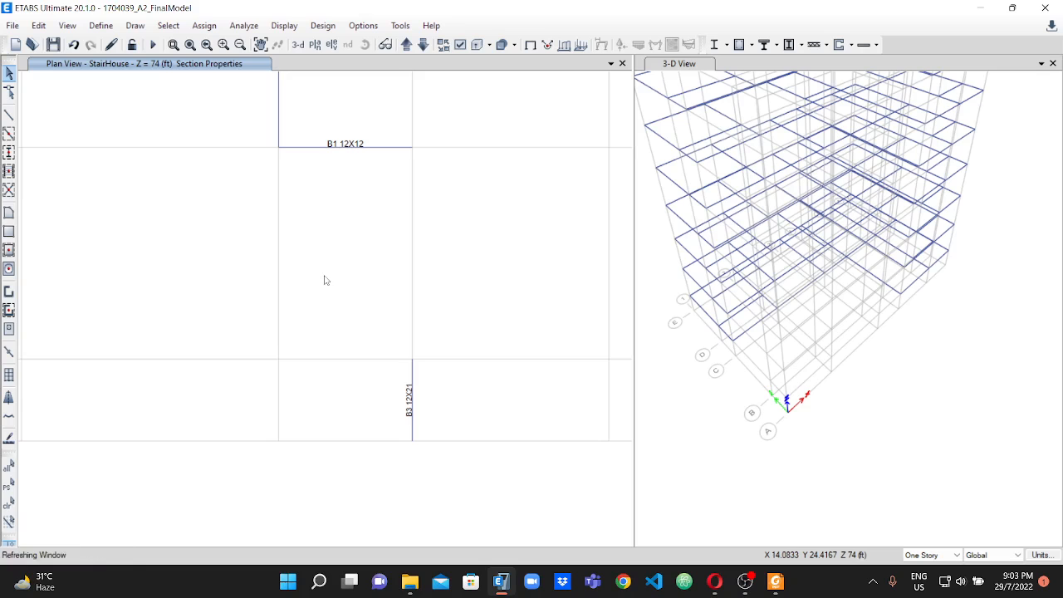
Draw continuous B3 12X21 beams along grid line 4 between E and C on the StairHouse plan and leave drawing mode.
scroll(390, 204, down, 5)
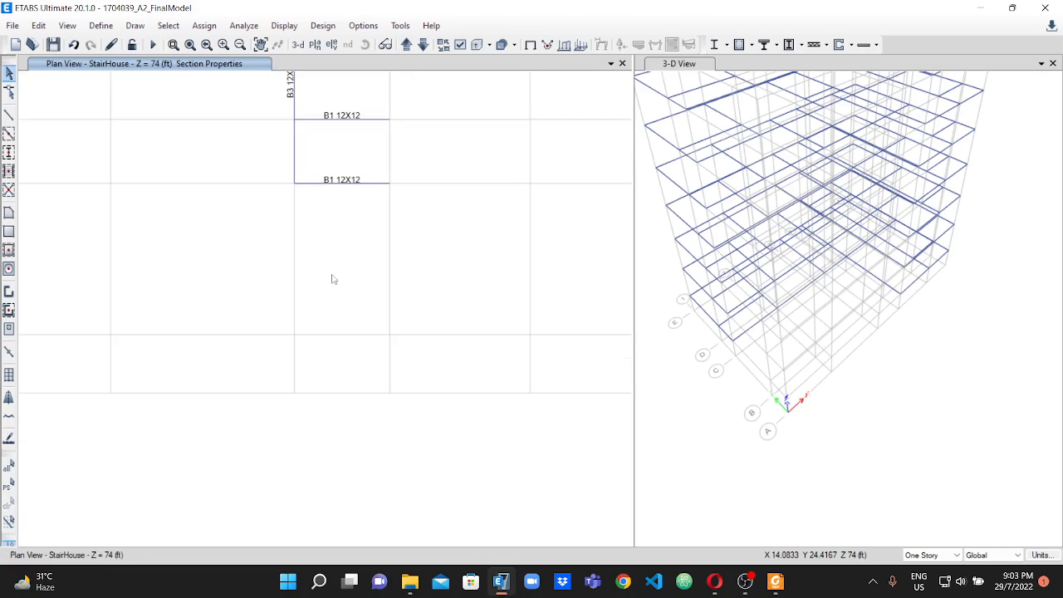
scroll(361, 179, up, 5)
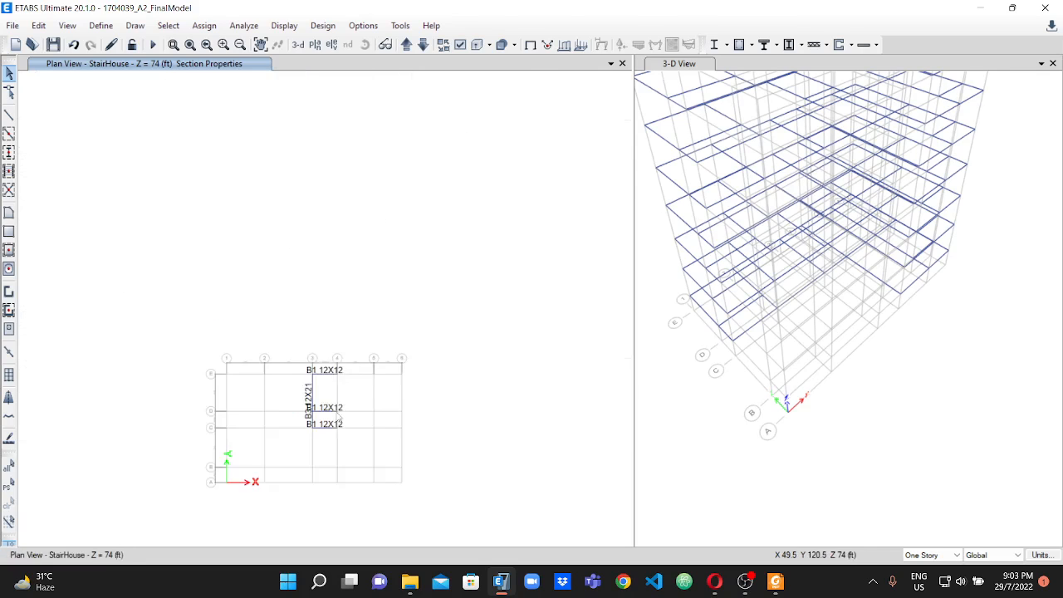
scroll(334, 399, up, 1)
scroll(326, 519, up, 2)
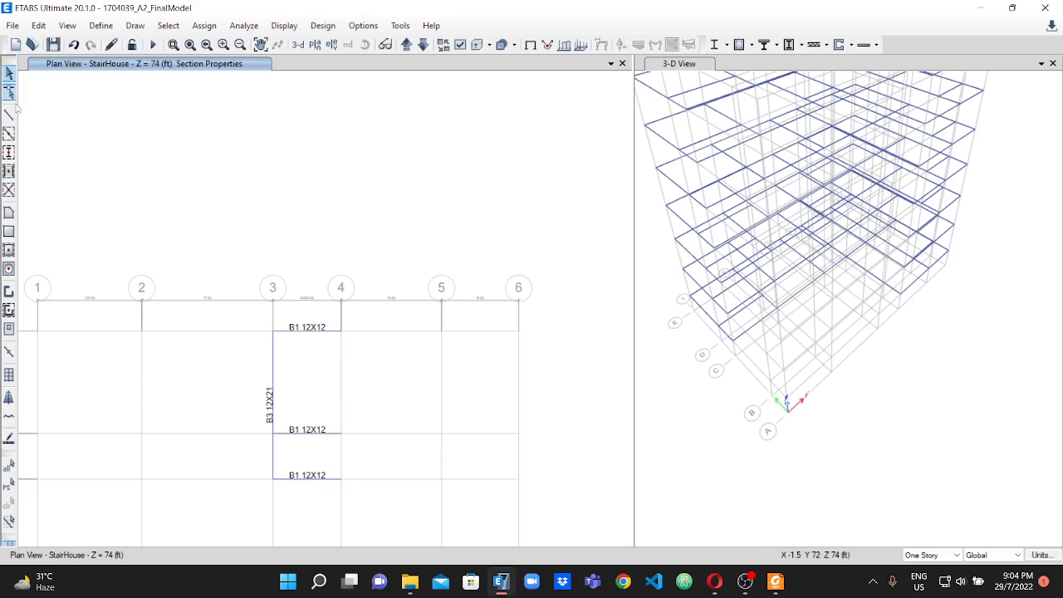
click(8, 134)
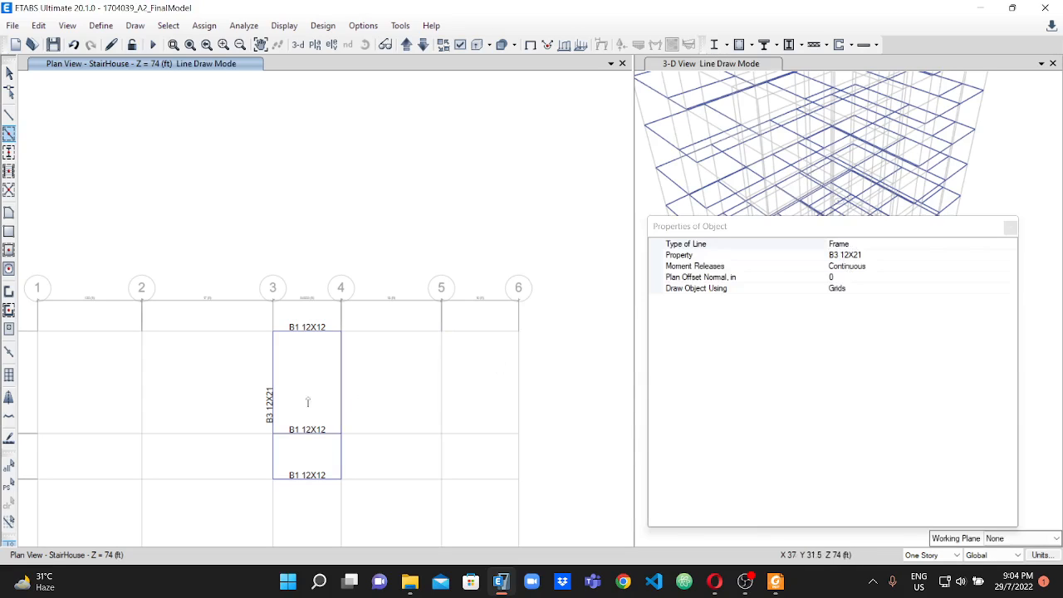
click(1010, 228)
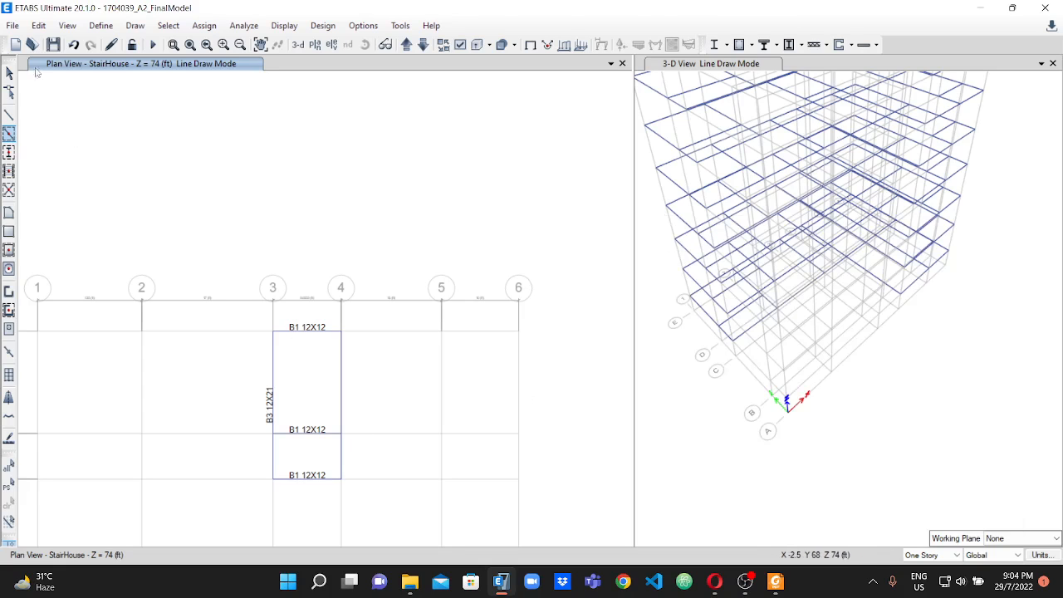
click(10, 73)
Join the two B3 12X21 beam segments on grid line 4 between E and C into one frame on the StairHouse plan.
click(342, 407)
click(342, 467)
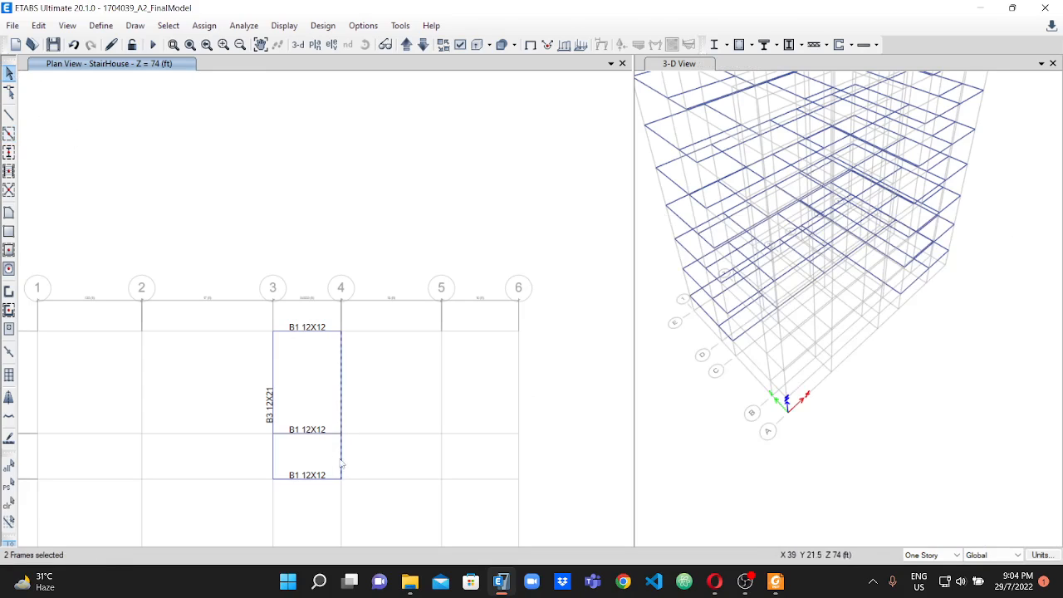
click(38, 25)
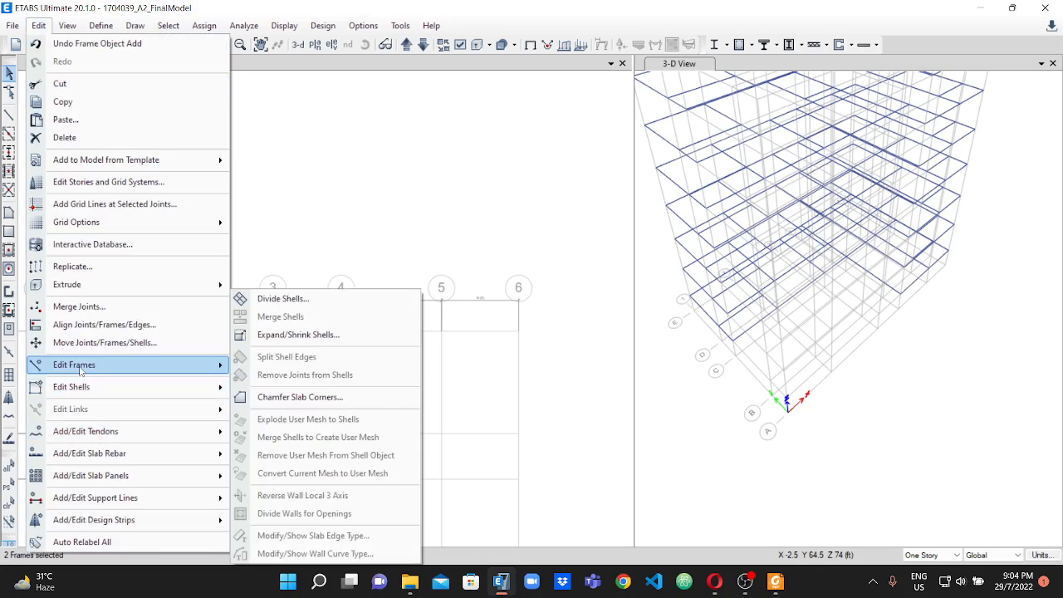
mouse_move(83, 369)
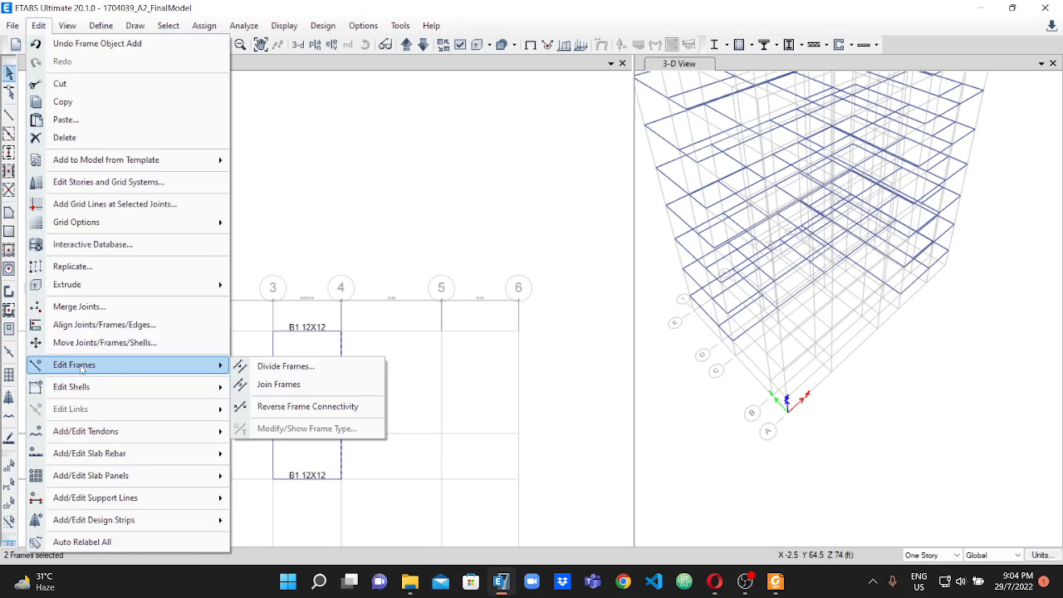
click(284, 396)
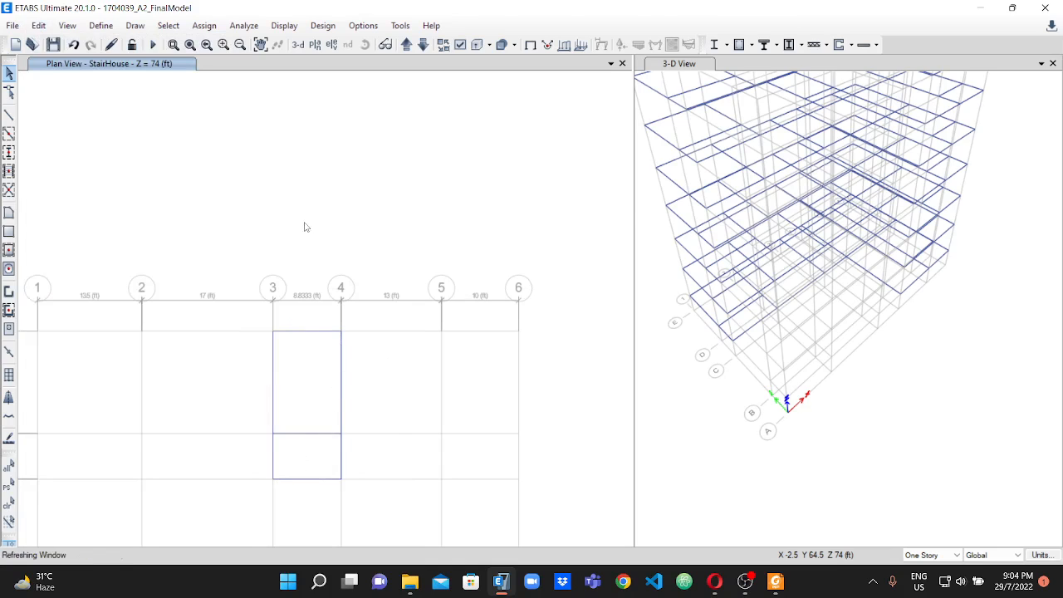
Examine the StairHouse beam layout around the stair bay in the plan and the building's frame in the 3-D view.
scroll(323, 462, up, 2)
scroll(301, 317, down, 2)
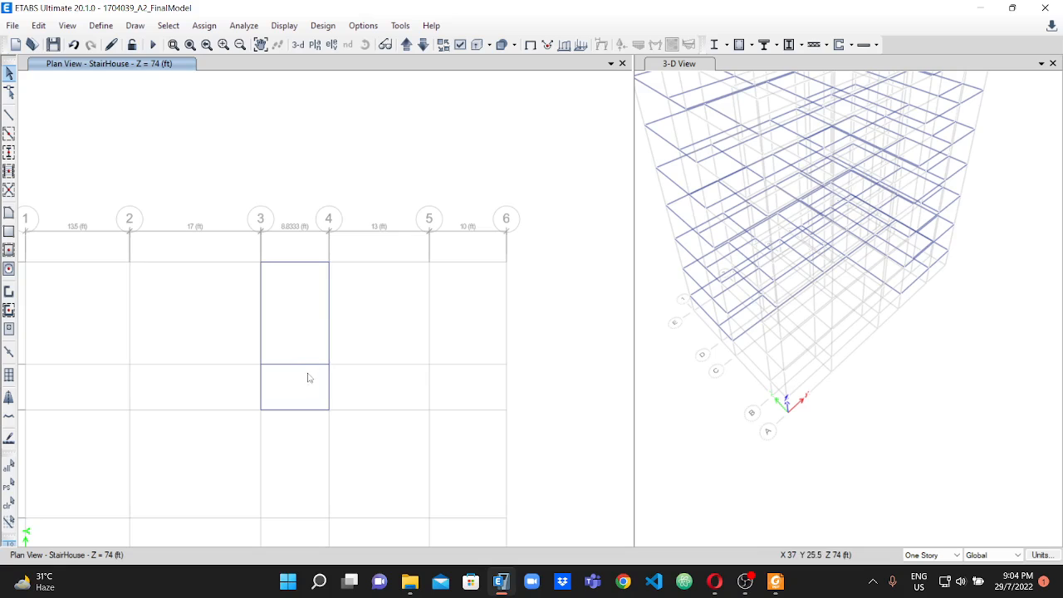
scroll(301, 349, down, 2)
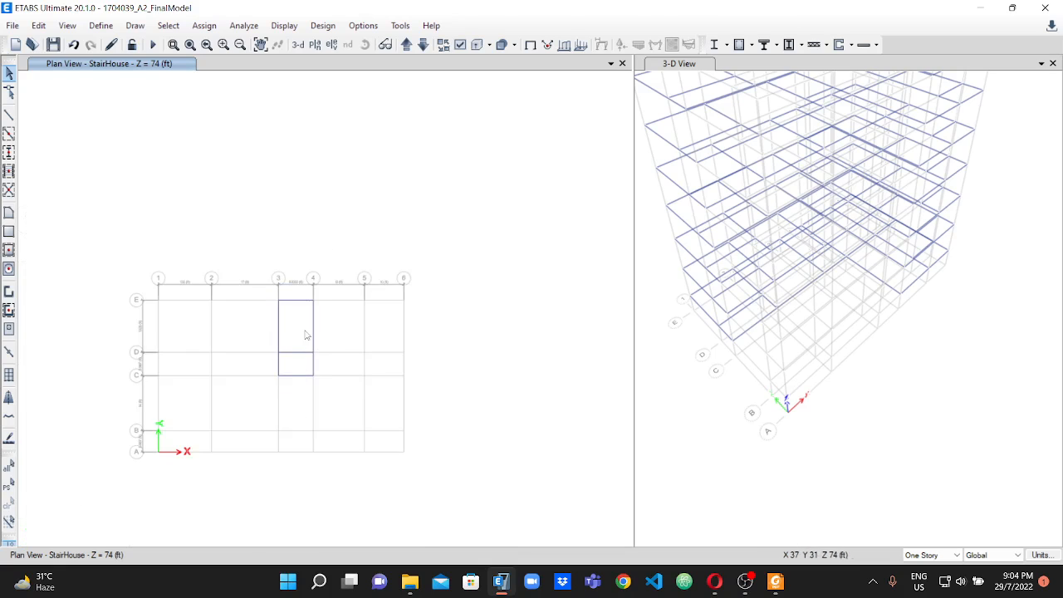
scroll(306, 334, up, 2)
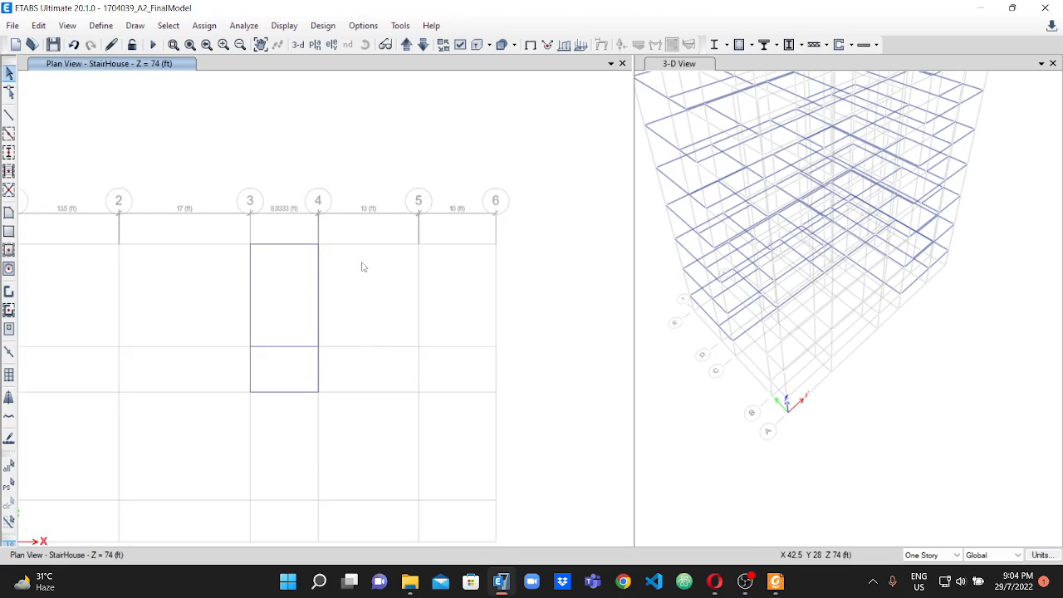
scroll(812, 220, down, 2)
scroll(807, 162, up, 2)
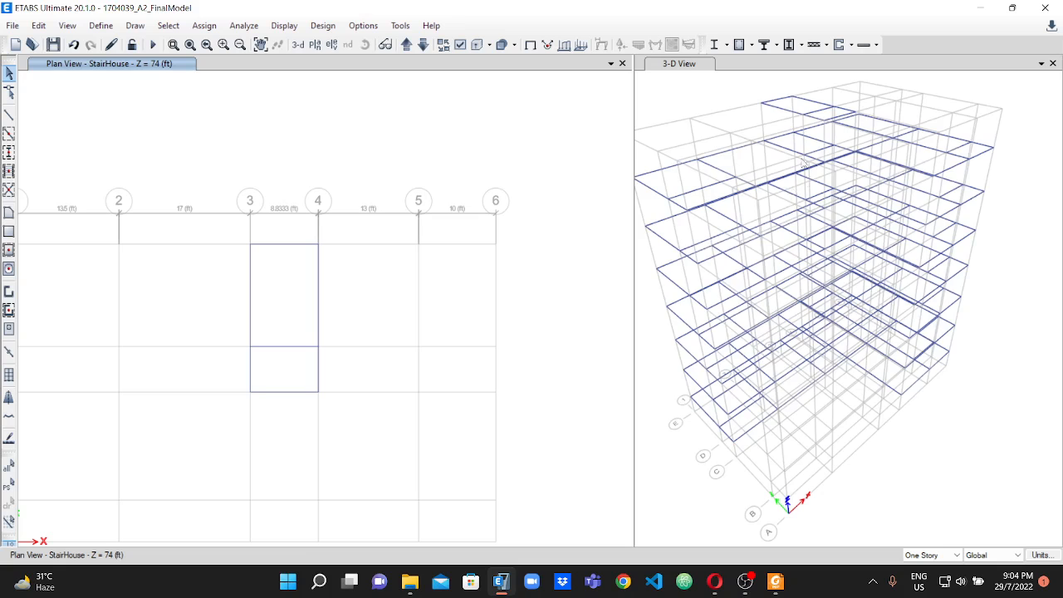
scroll(804, 170, down, 1)
scroll(761, 237, up, 2)
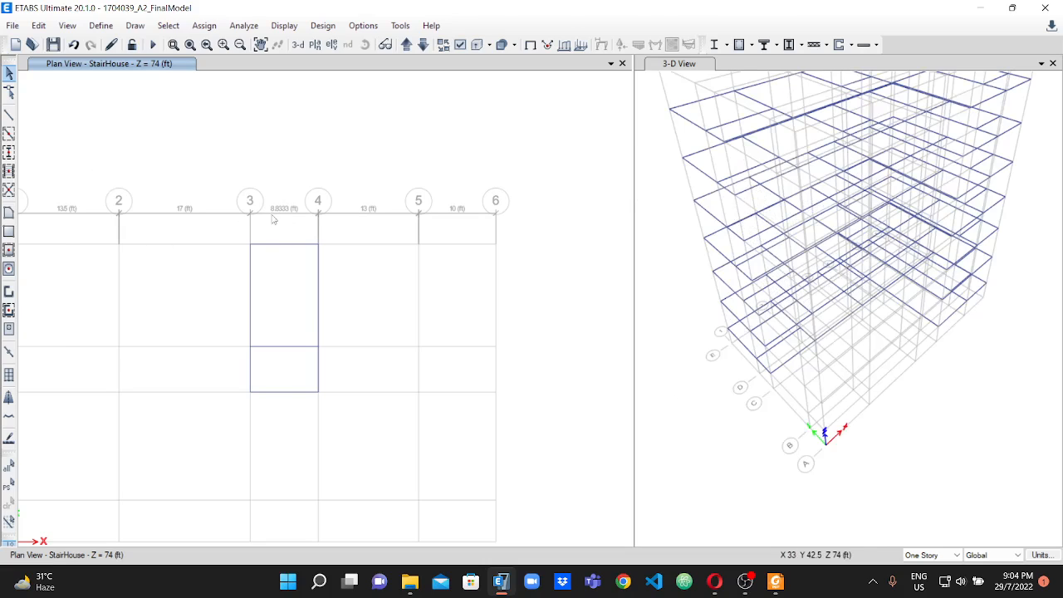
scroll(277, 223, down, 2)
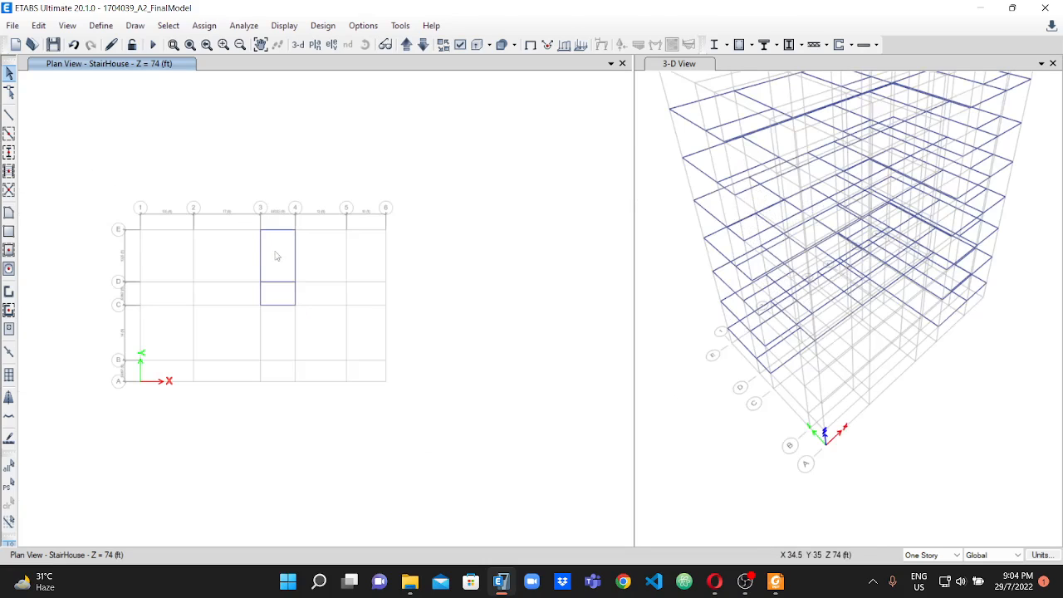
Review the beam layouts by moving the plan view through the Roof, StairHouse and Base levels to GF at Z = 6 ft.
click(423, 45)
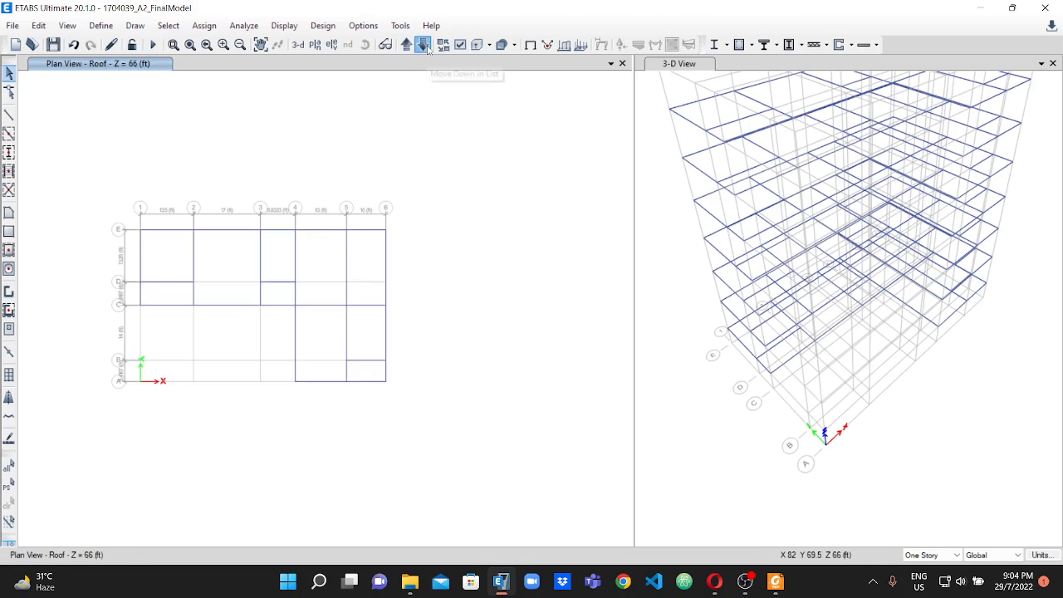
click(423, 46)
click(405, 45)
click(406, 44)
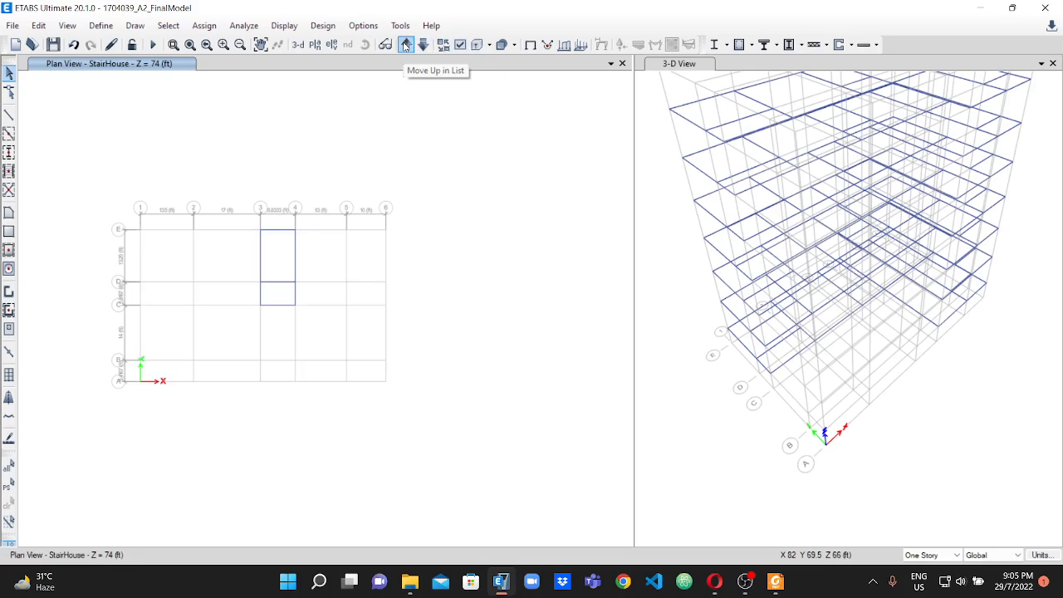
click(405, 45)
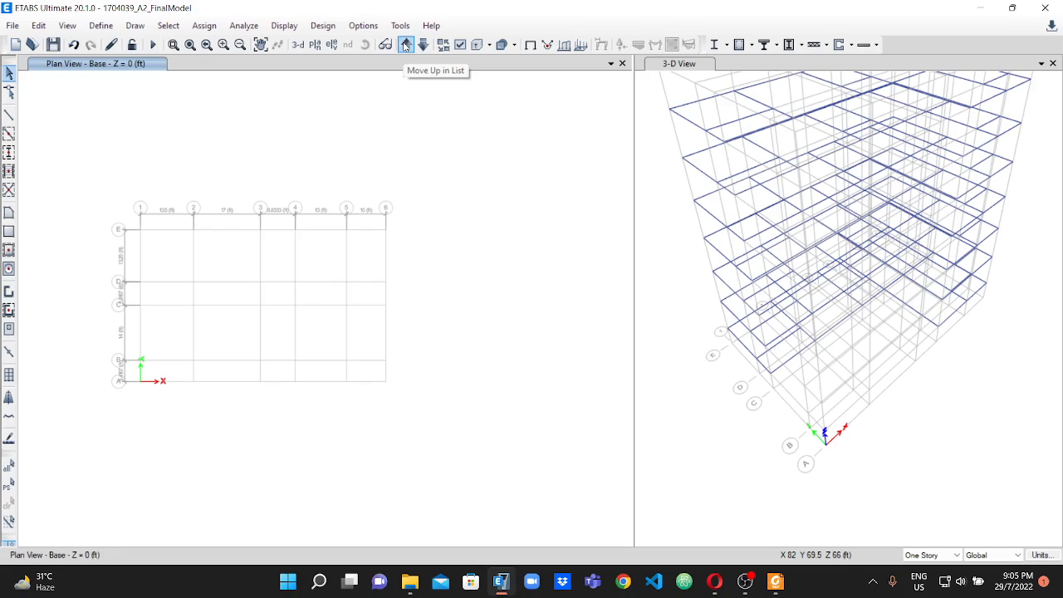
click(405, 45)
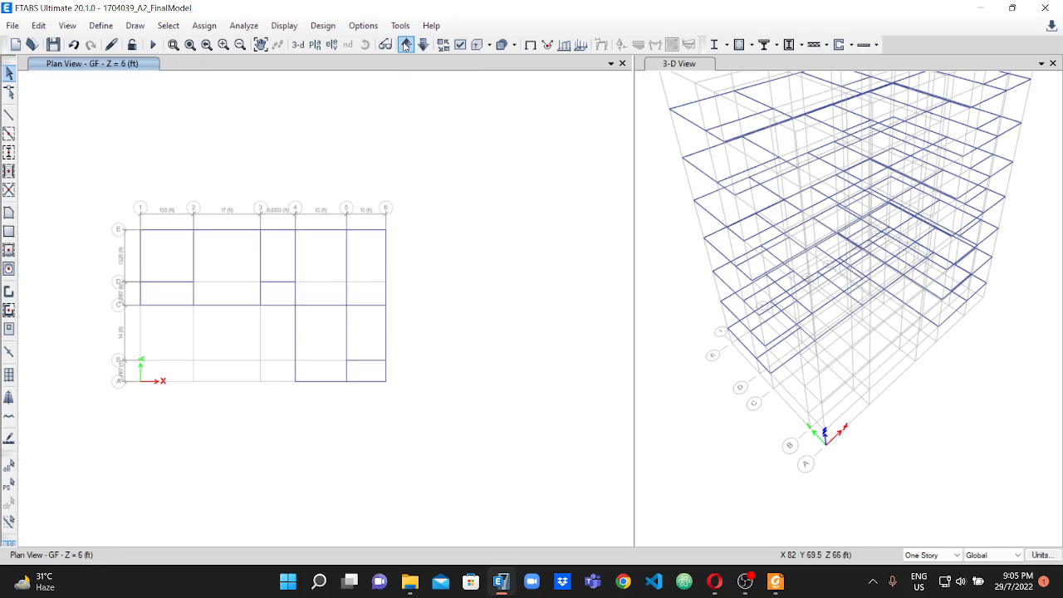
scroll(152, 247, up, 3)
scroll(152, 236, down, 3)
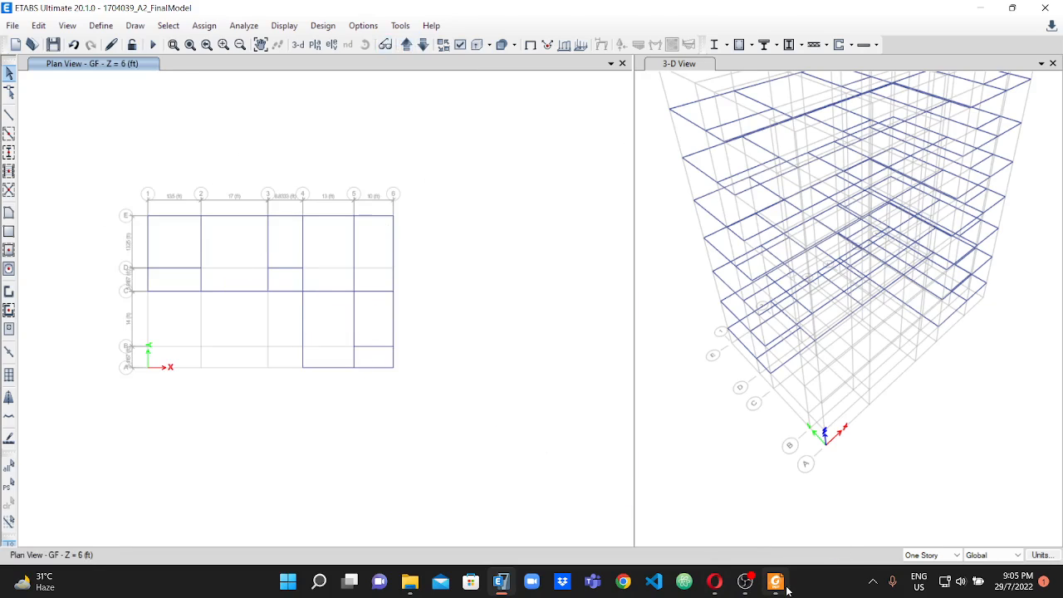
Switch to the assignment PDF and pencil a mark on the side elevation where the ground line meets the GF wall, beside the dimension line.
click(775, 581)
scroll(797, 408, down, 15)
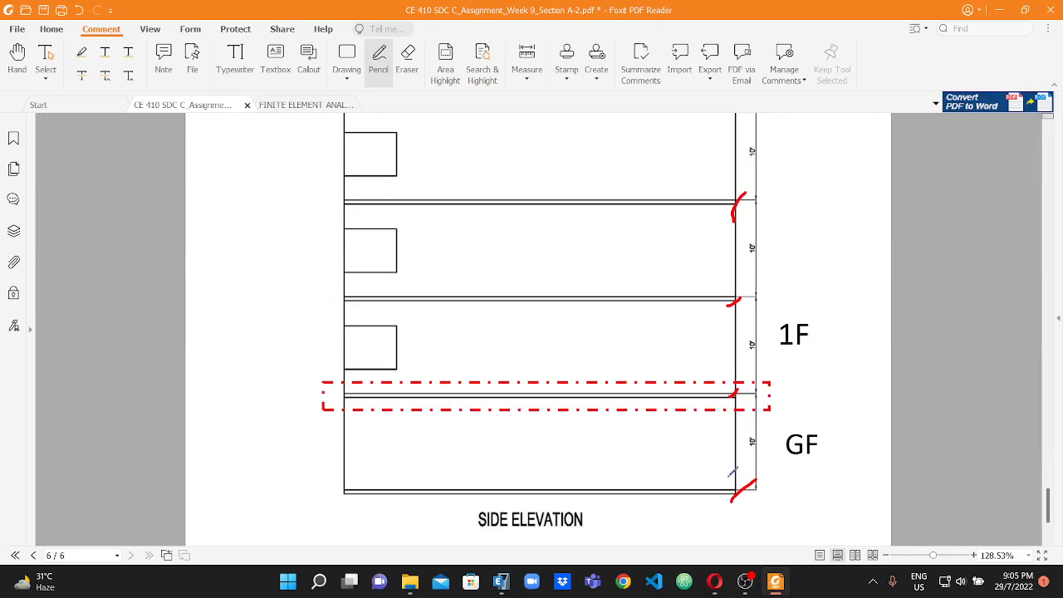
drag(728, 487, 734, 499)
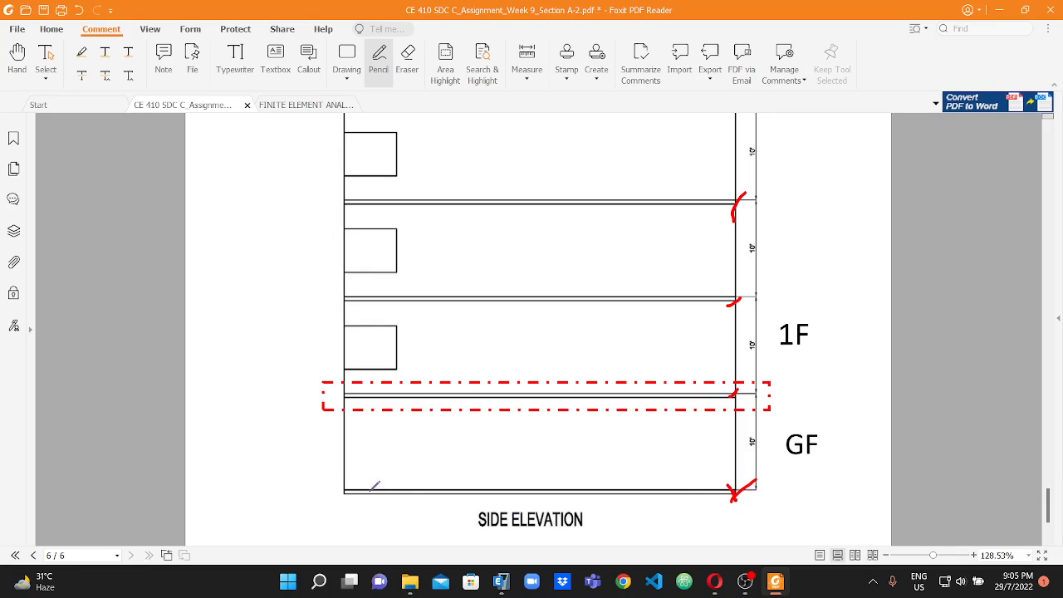
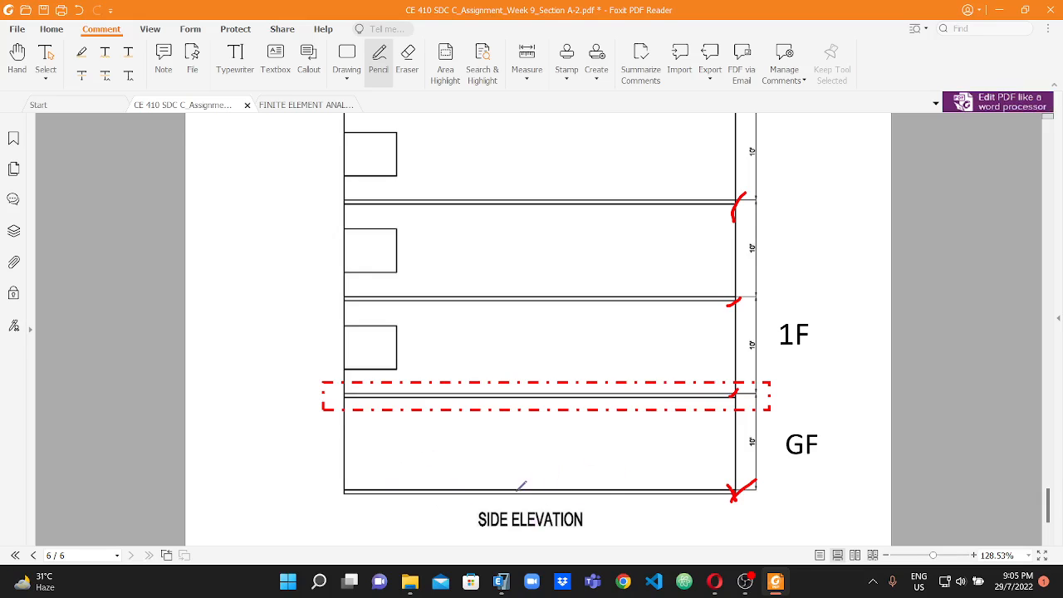
Switch to ETABS and delete all the beams on the GF plan at Z = 6 ft.
click(501, 581)
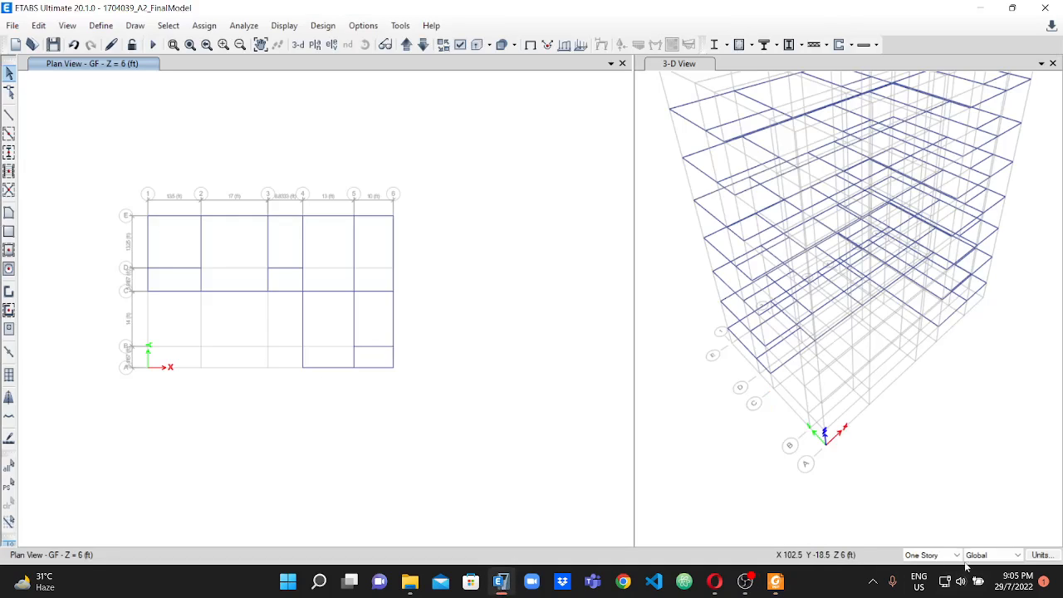
drag(102, 179, 454, 415)
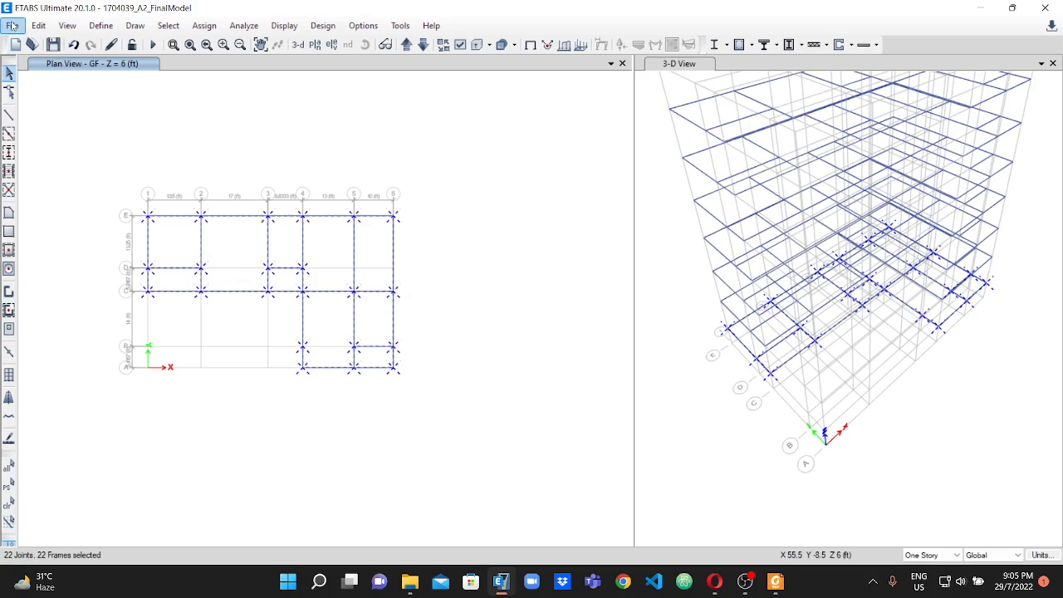
click(38, 25)
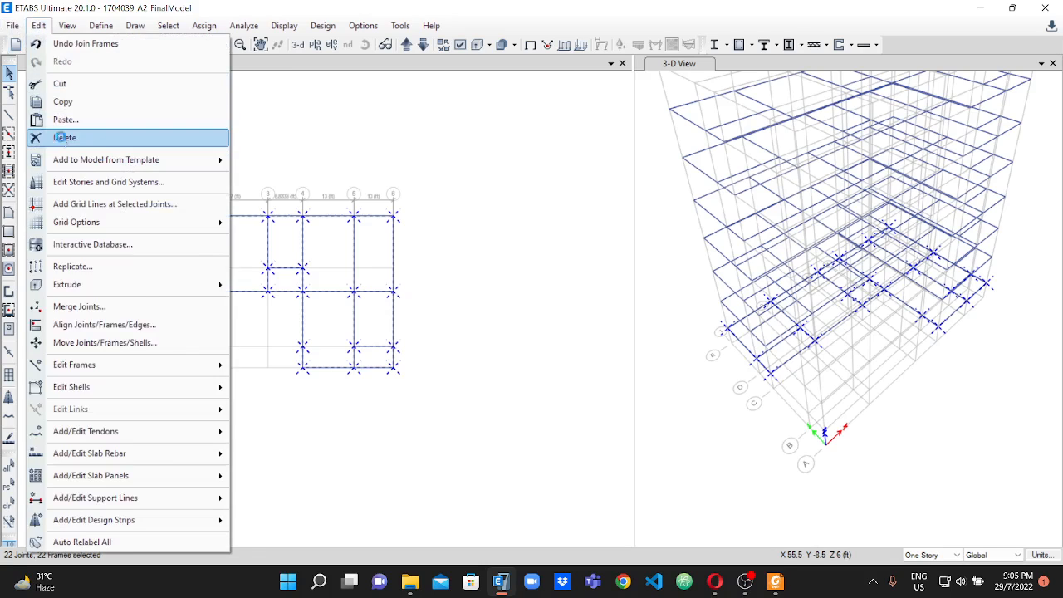
click(69, 140)
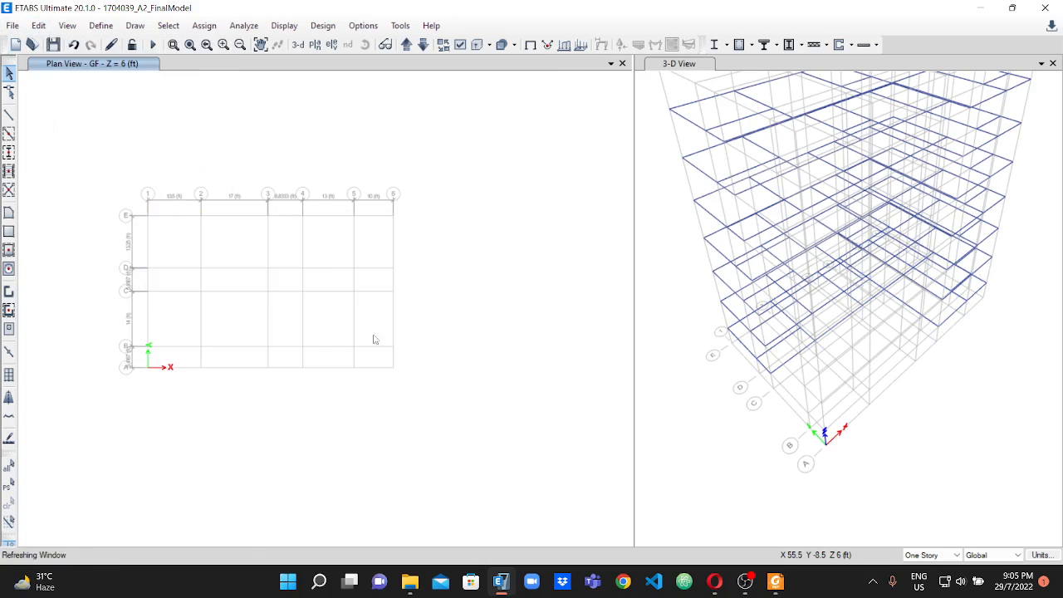
scroll(211, 314, up, 2)
scroll(203, 311, up, 1)
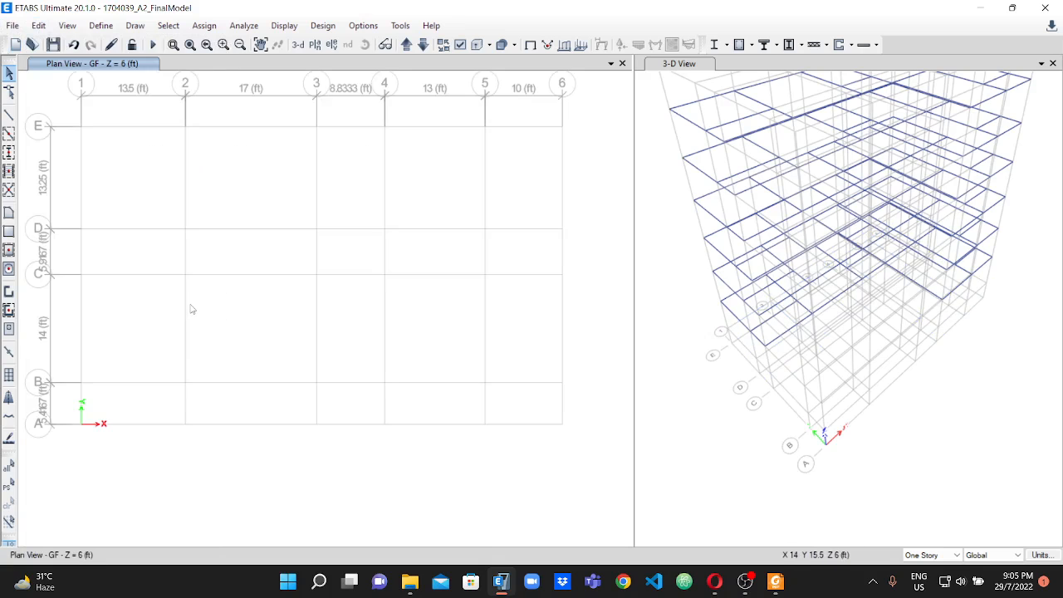
Switch to the assignment PDF's grade beam layout plan and underline the GB-1 labels on line E between 1 and 2 and line 1 between E and D.
click(779, 583)
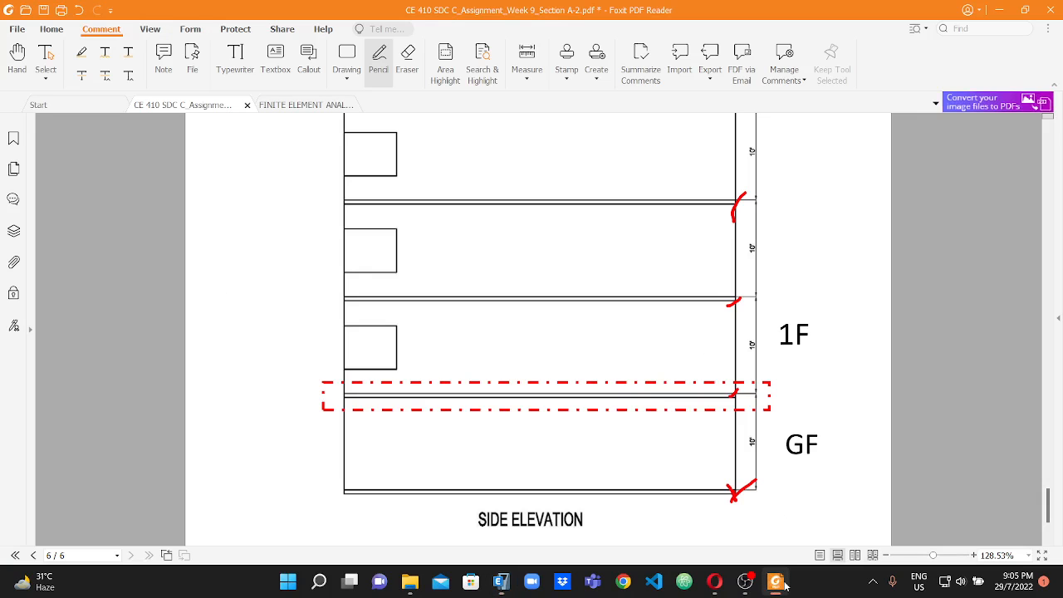
scroll(576, 308, up, 15)
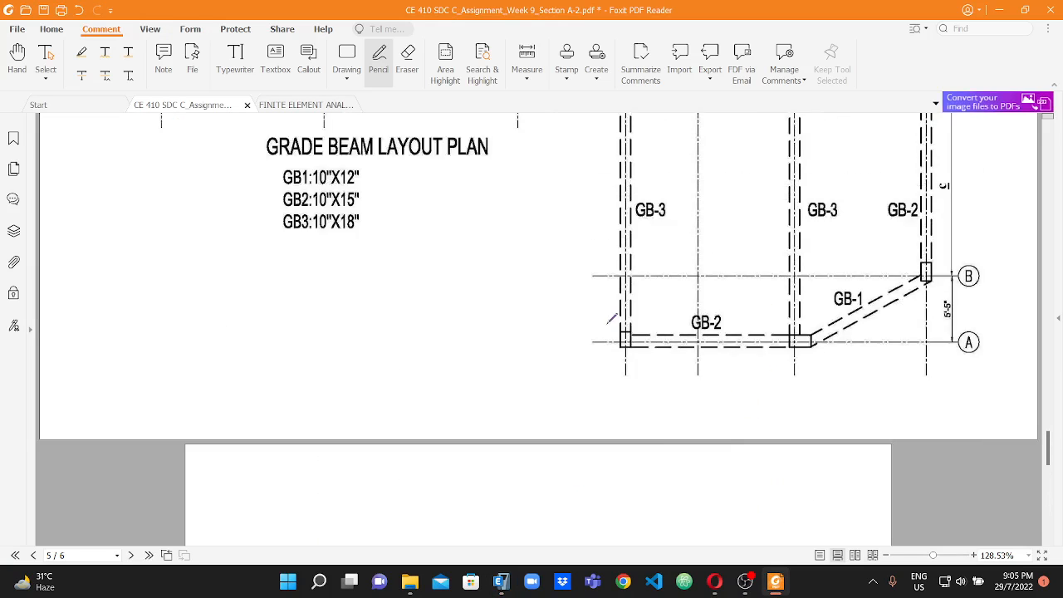
scroll(329, 299, down, 3)
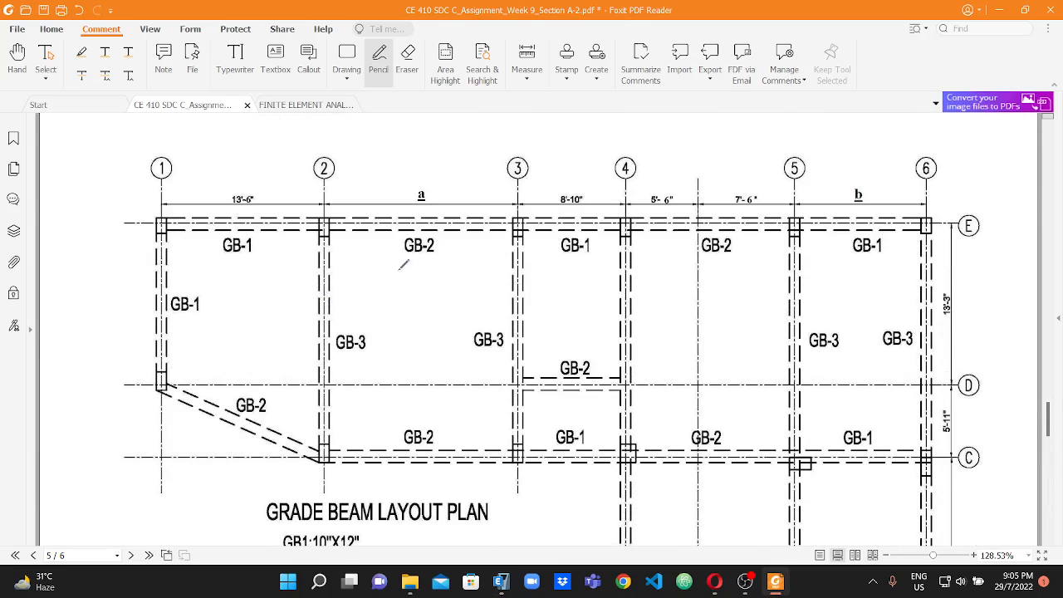
scroll(676, 299, down, 1)
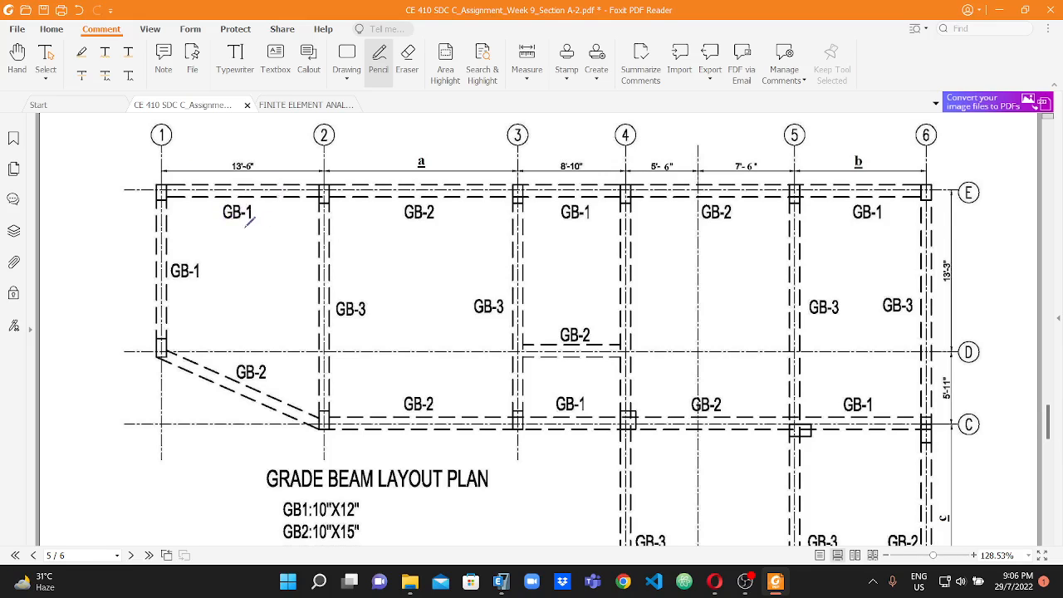
drag(234, 225, 269, 224)
drag(178, 289, 212, 280)
Switch to ETABS and draw a GB1 10X12 frame beam on the GF plan along grid line E between 1 and 2.
click(501, 582)
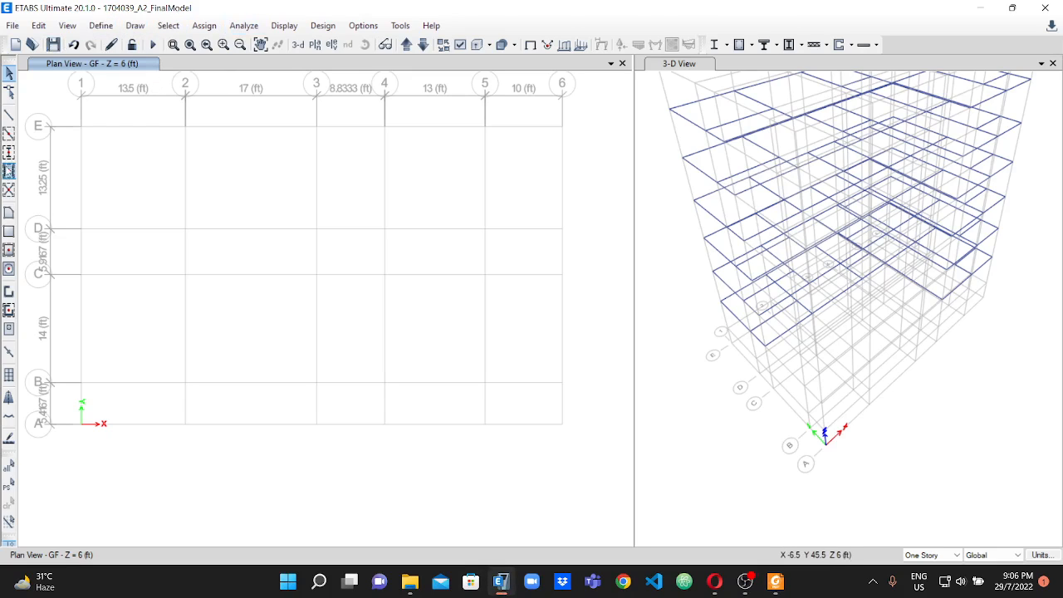
click(9, 134)
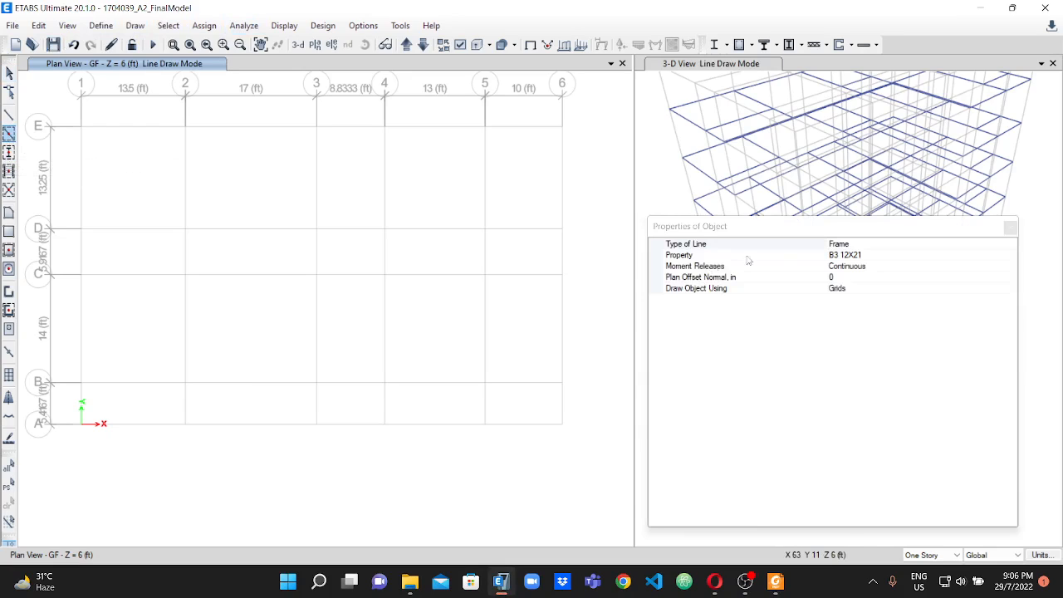
click(882, 255)
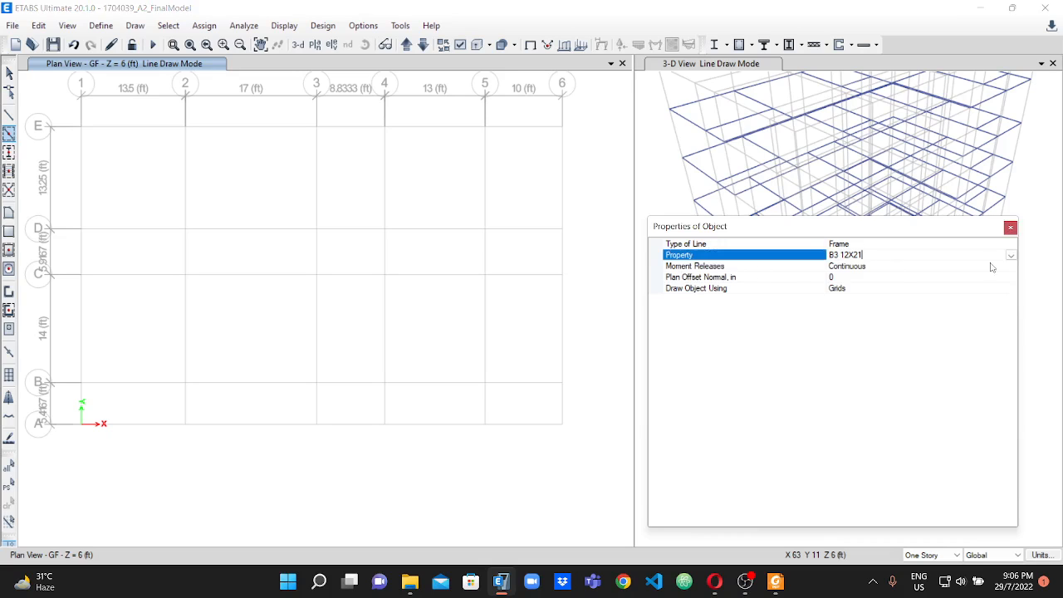
click(1010, 255)
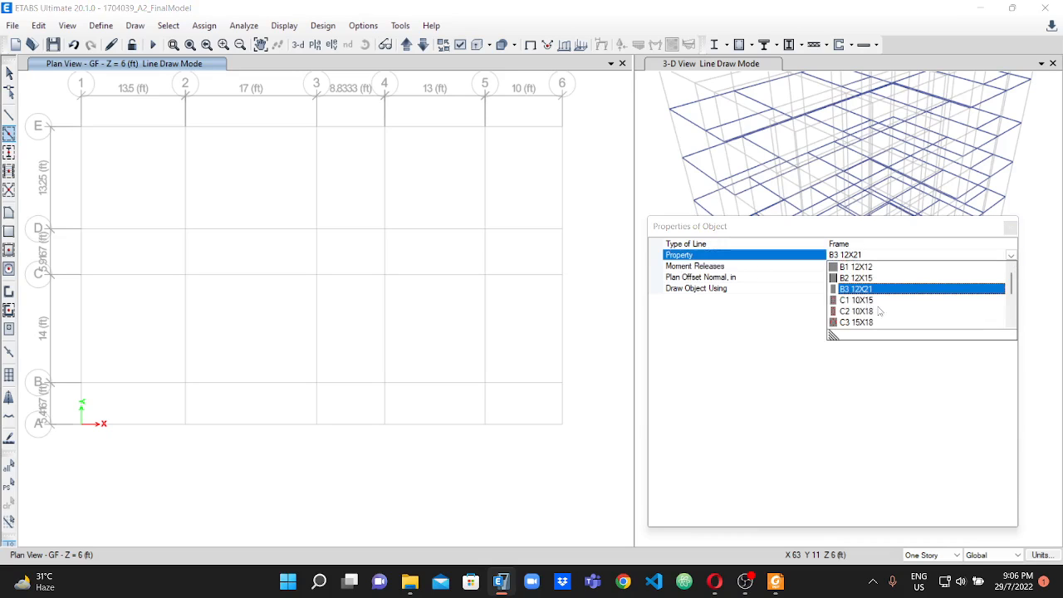
scroll(878, 312, down, 2)
click(857, 278)
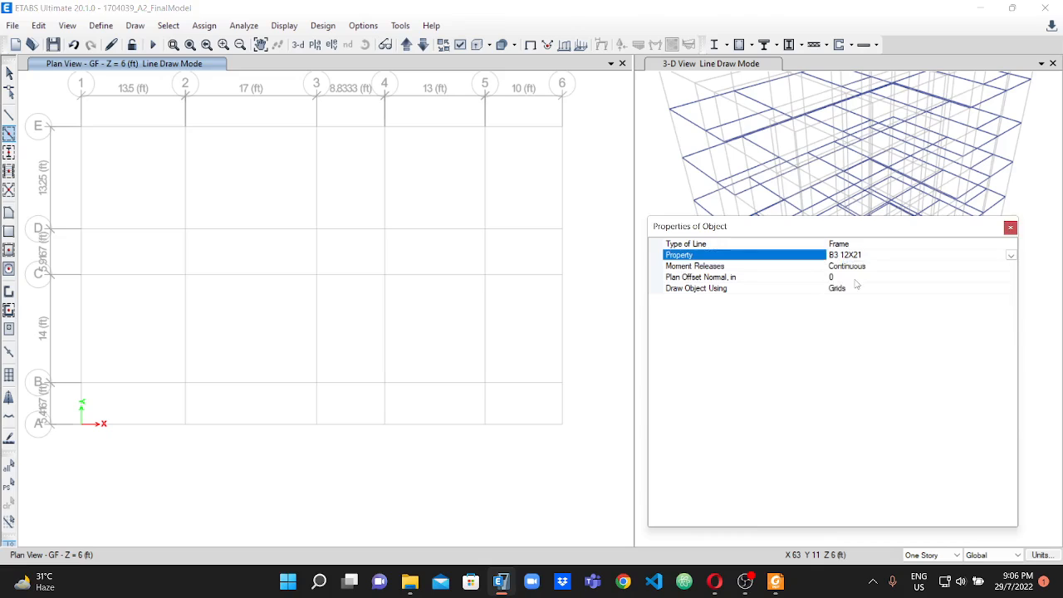
scroll(104, 220, down, 2)
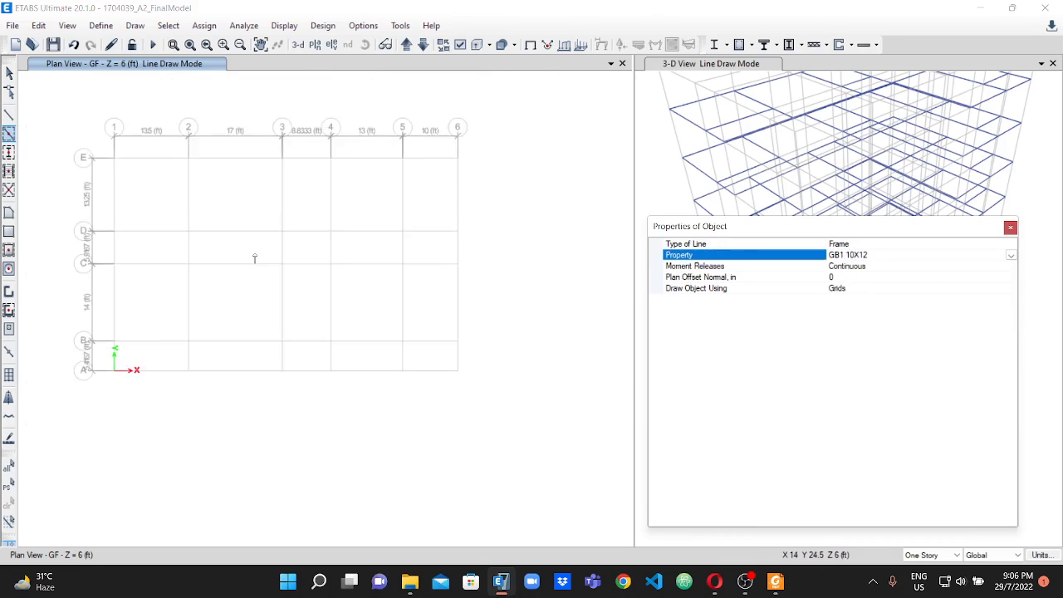
scroll(142, 203, up, 2)
click(177, 152)
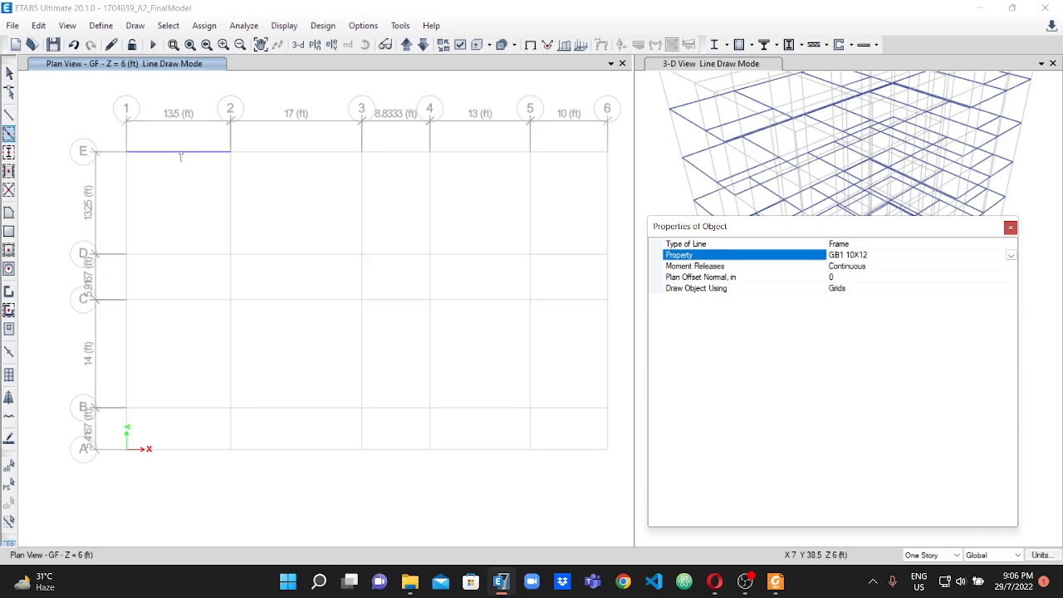
click(178, 153)
click(125, 207)
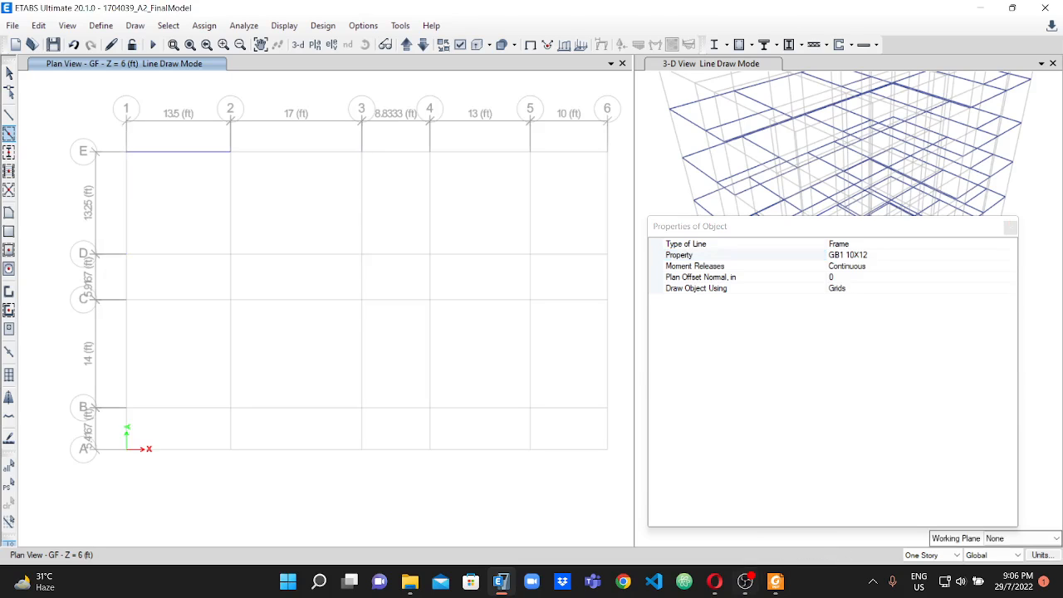
Switch to the PDF and underline the GB-1 labels between grid lines 3 and 4 on lines E and C.
click(776, 580)
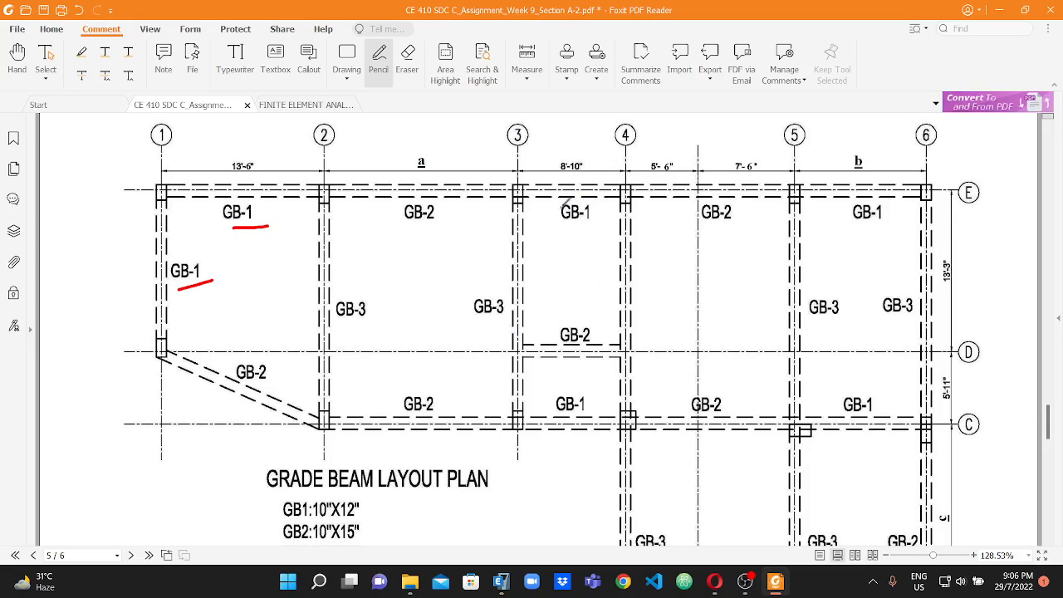
drag(562, 229, 584, 228)
drag(557, 420, 589, 409)
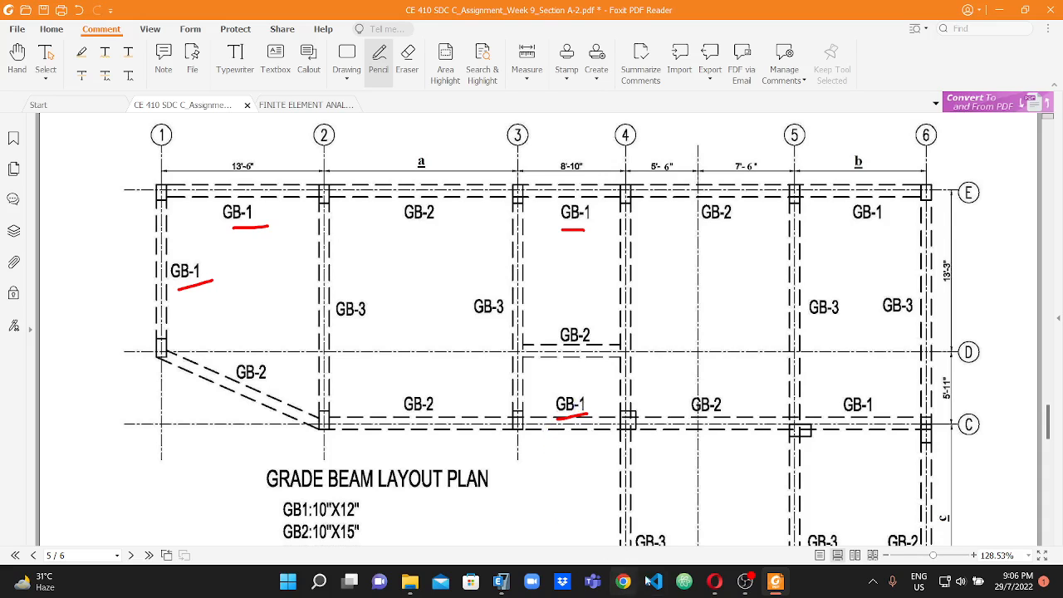
Switch to ETABS and draw GB1 10X12 beams between 3 and 4 on lines E and C, and on line 1 between D and E.
click(501, 581)
click(380, 154)
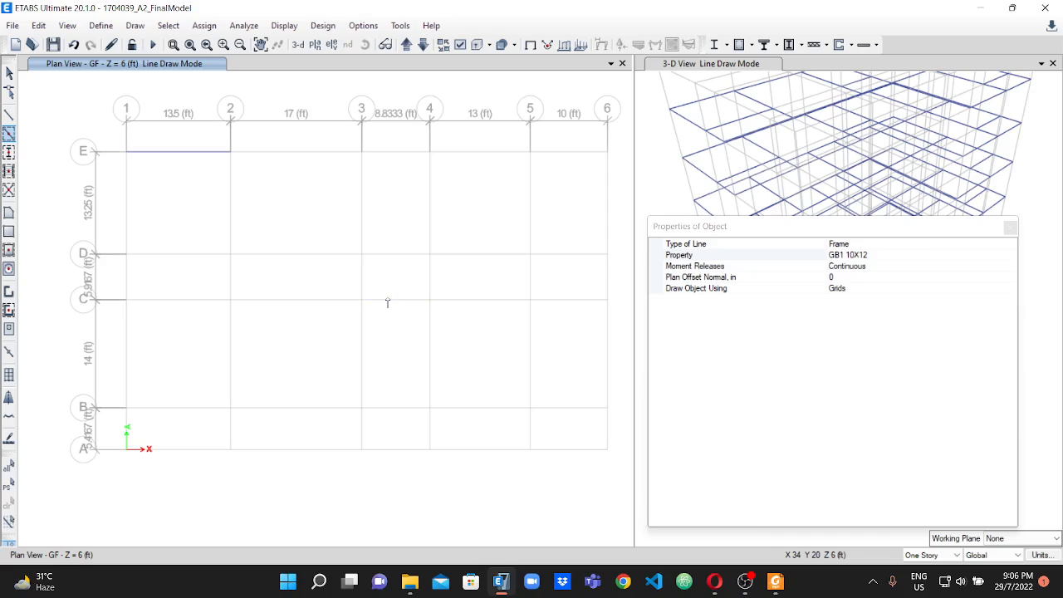
click(387, 301)
click(399, 154)
click(127, 199)
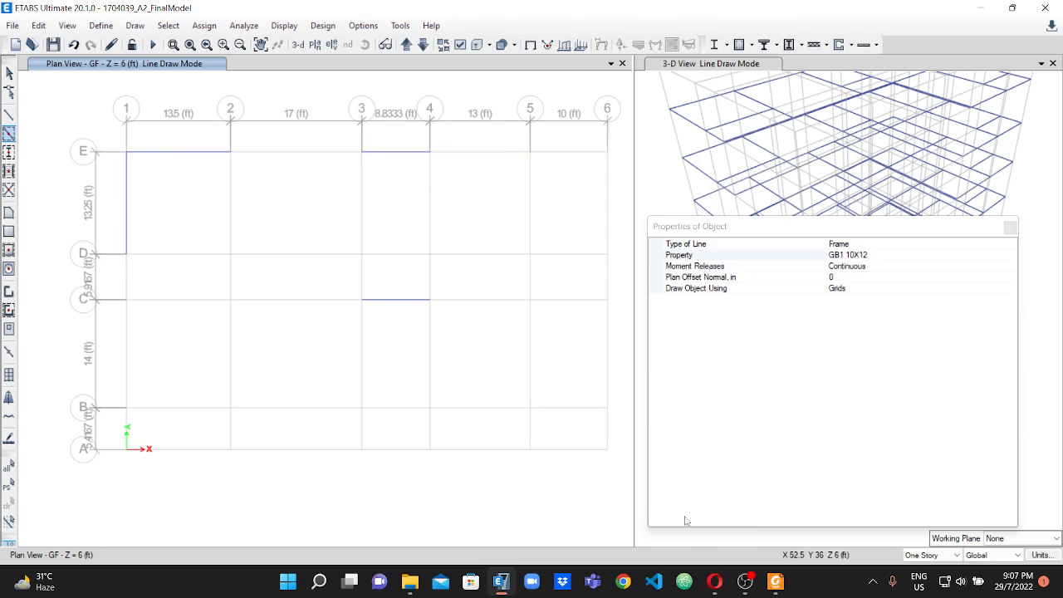
Switch to the PDF and underline the GB-1 labels between 5 and 6 on lines E and C and on the diagonal between A and B.
click(500, 581)
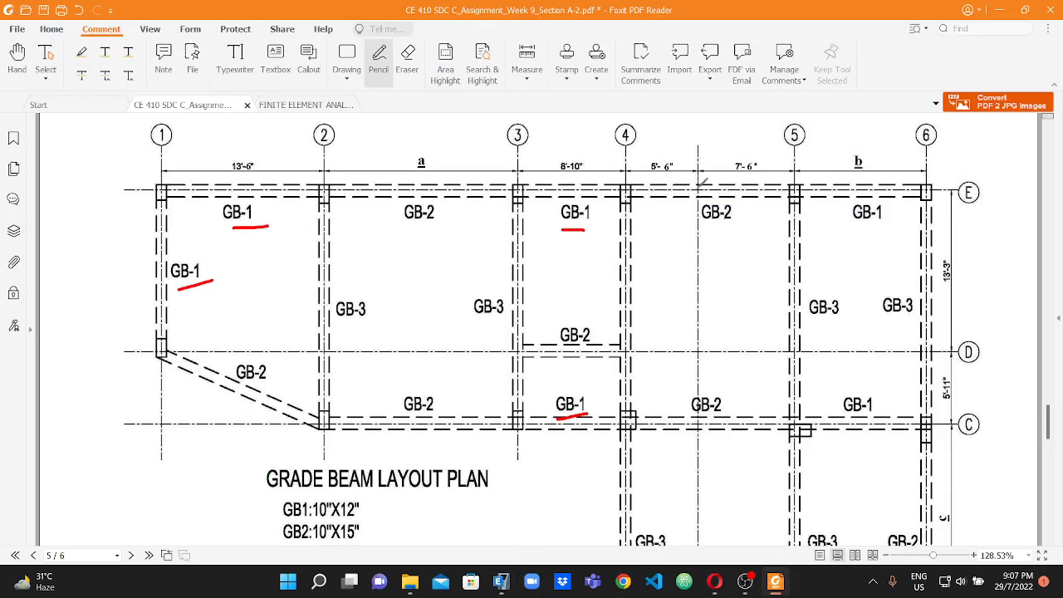
scroll(692, 223, down, 2)
drag(853, 163, 889, 161)
drag(847, 370, 882, 359)
scroll(905, 390, down, 3)
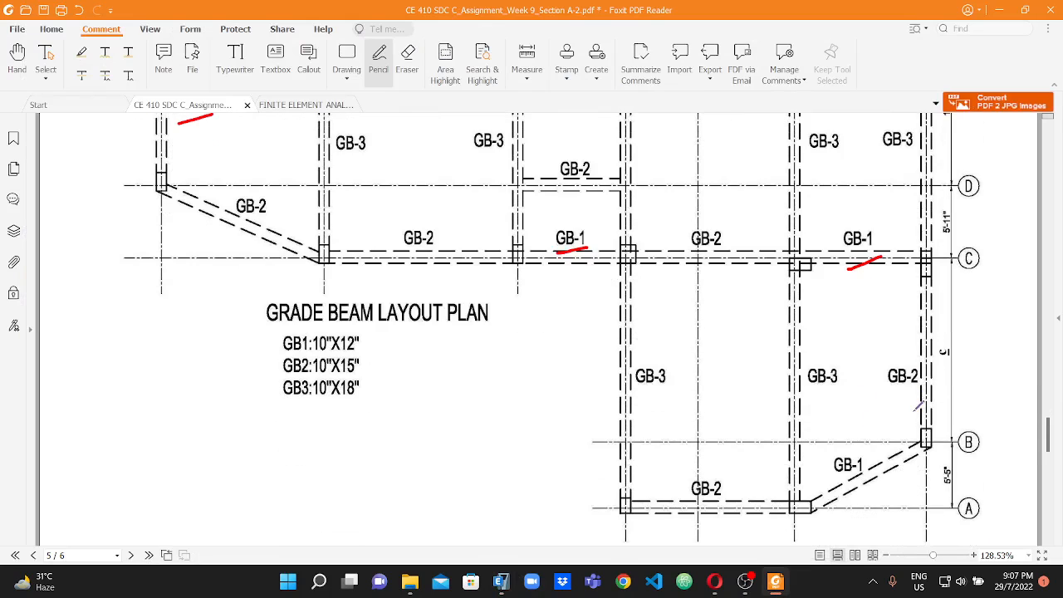
drag(846, 484, 871, 467)
scroll(373, 249, up, 3)
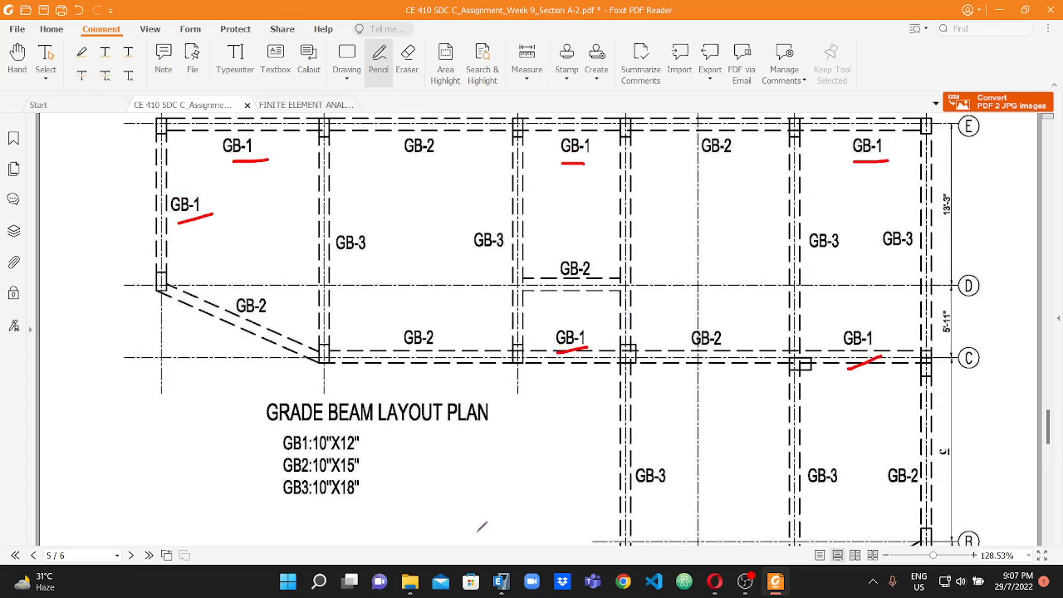
Switch to ETABS and draw GB1 10X12 beams on the GF plan between grid lines 5 and 6 along lines E and C.
click(501, 580)
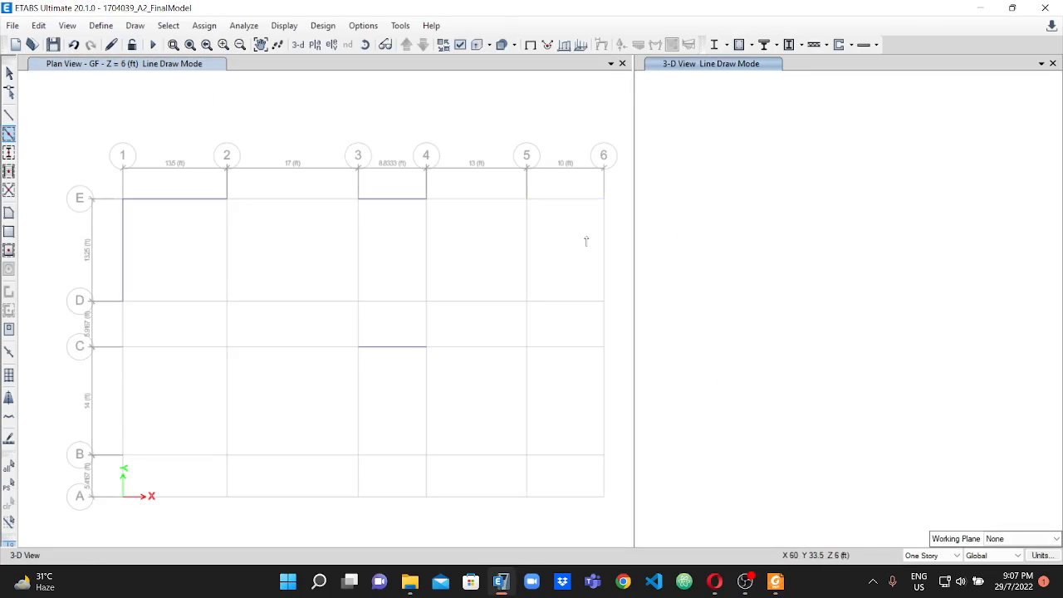
click(566, 199)
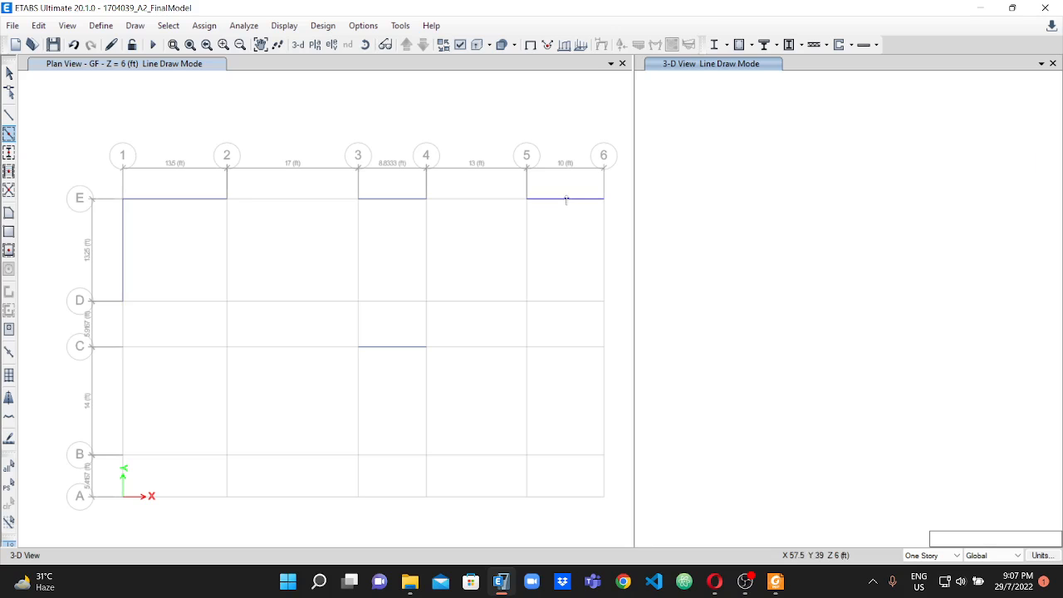
click(568, 206)
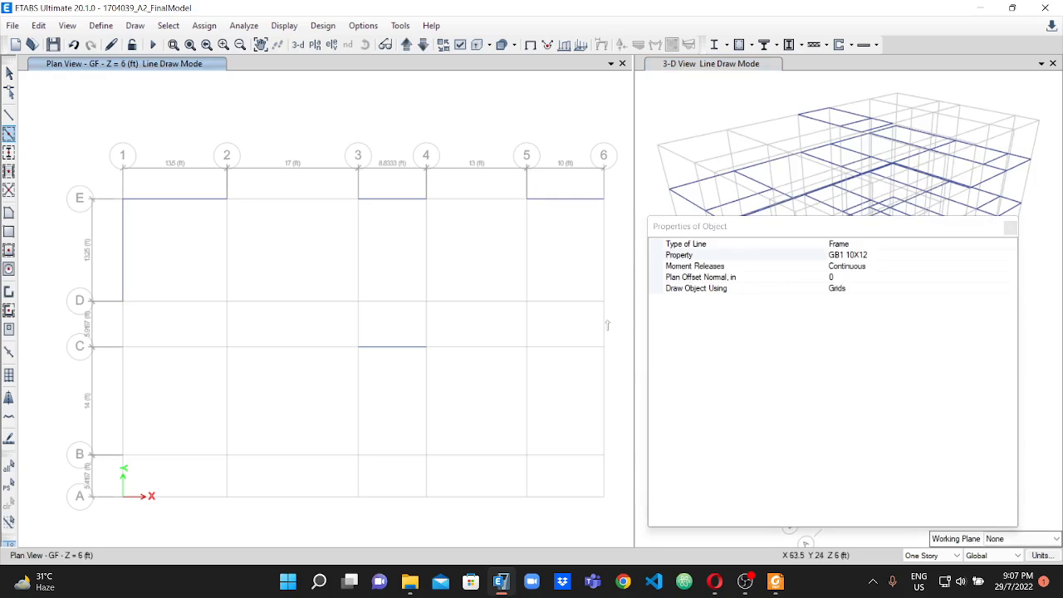
click(565, 348)
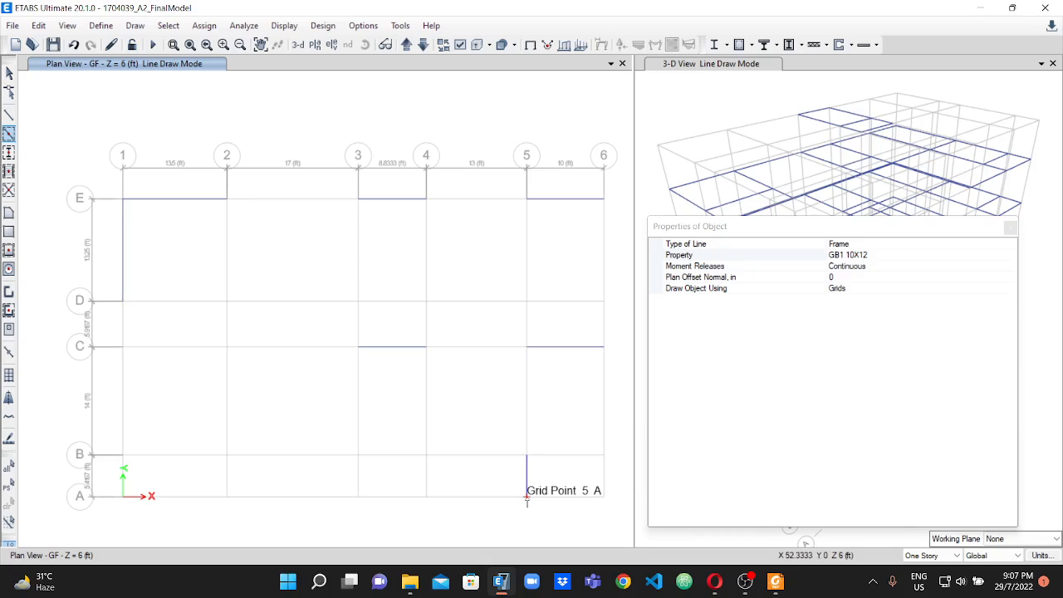
Draw a diagonal GB1 10X12 straight frame beam on the GF plan from grid point 5-A to grid point 6-B.
click(10, 115)
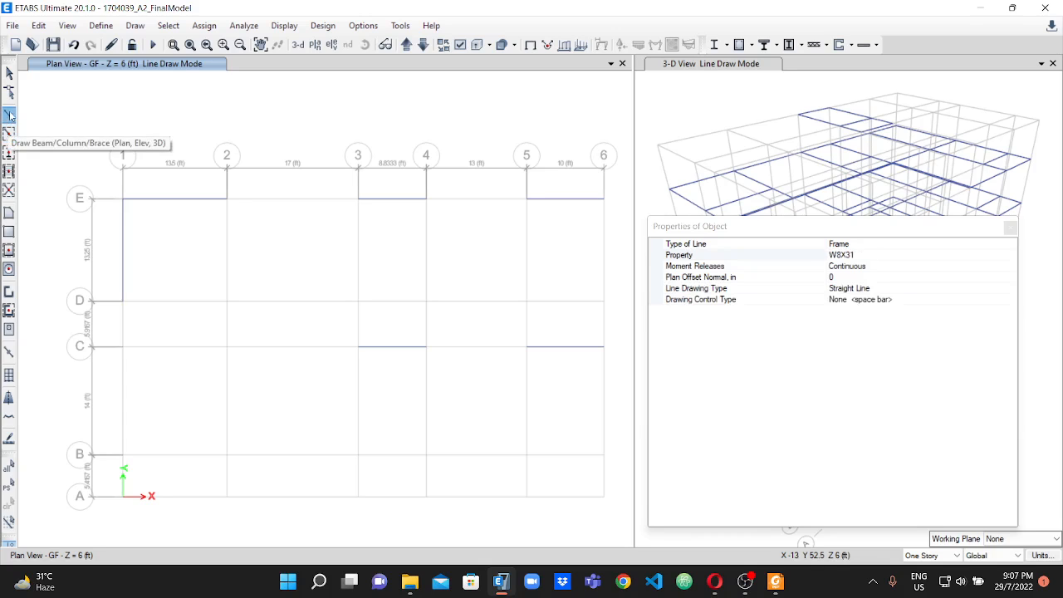
click(887, 255)
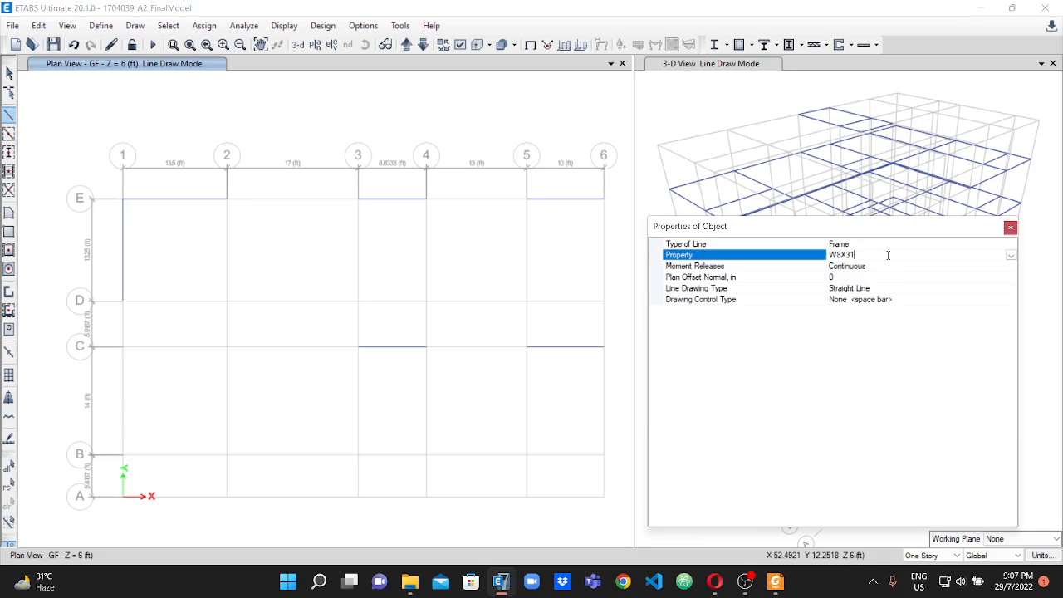
click(1010, 255)
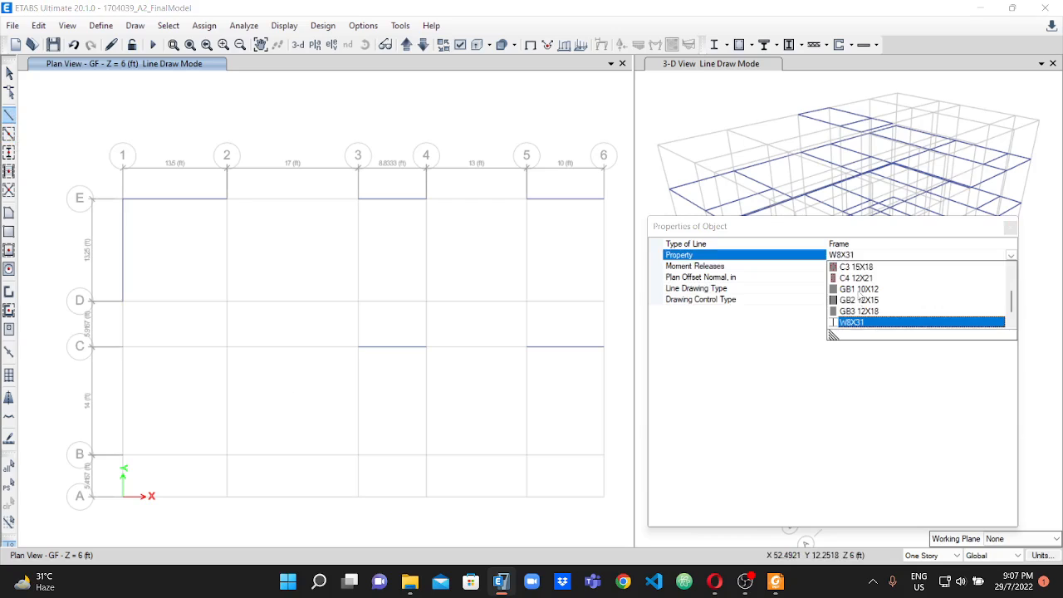
click(859, 290)
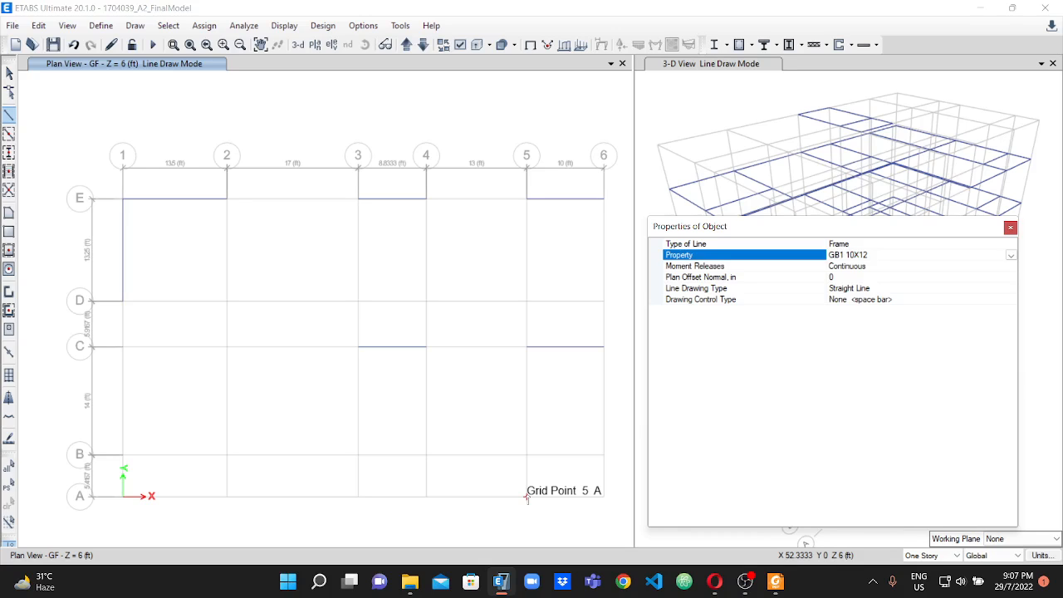
click(526, 497)
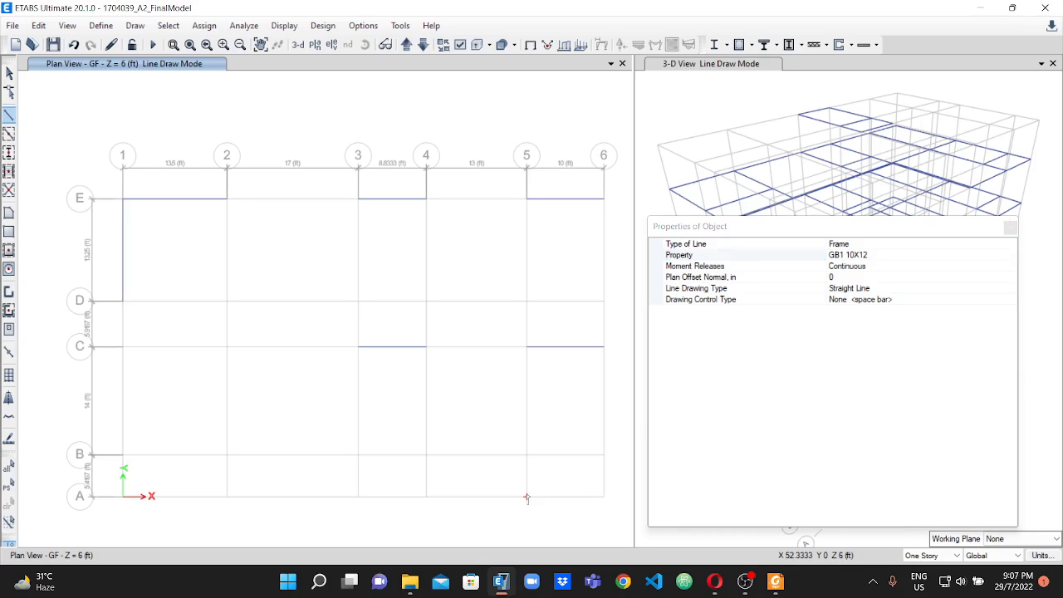
click(603, 455)
key(Escape)
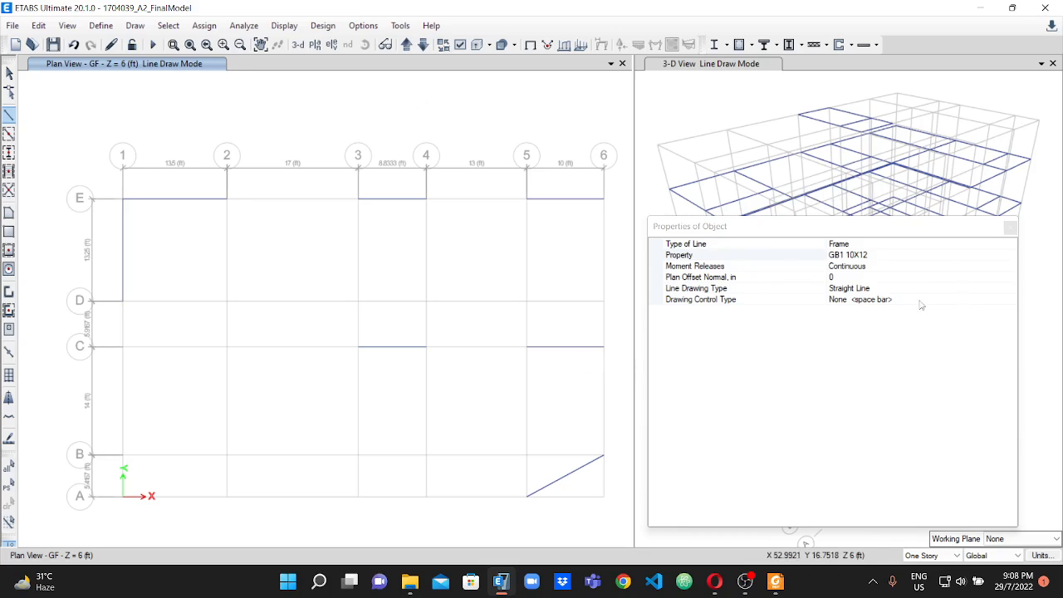
Set the line's frame property to GB2 12X15 and switch to the PDF to mark the GB-2 label on the diagonal between lines 1 and 2.
click(922, 259)
click(1011, 257)
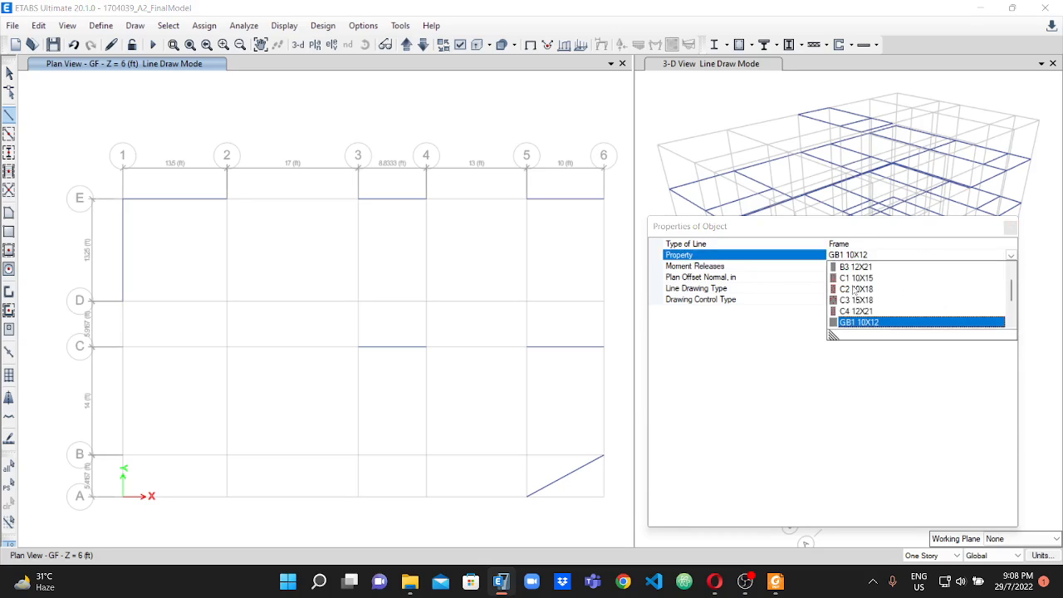
scroll(864, 294, down, 2)
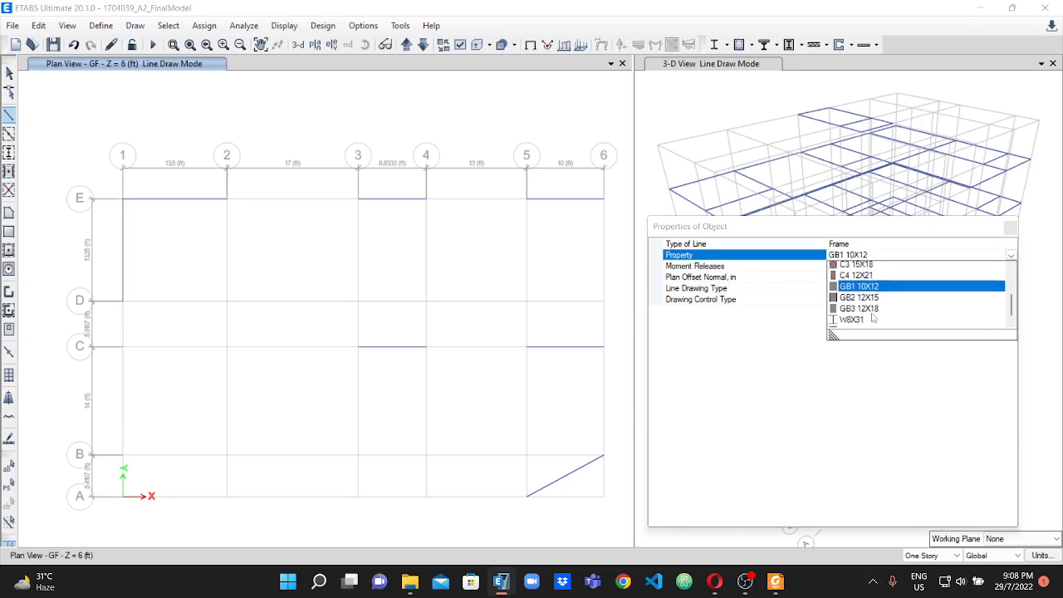
click(859, 289)
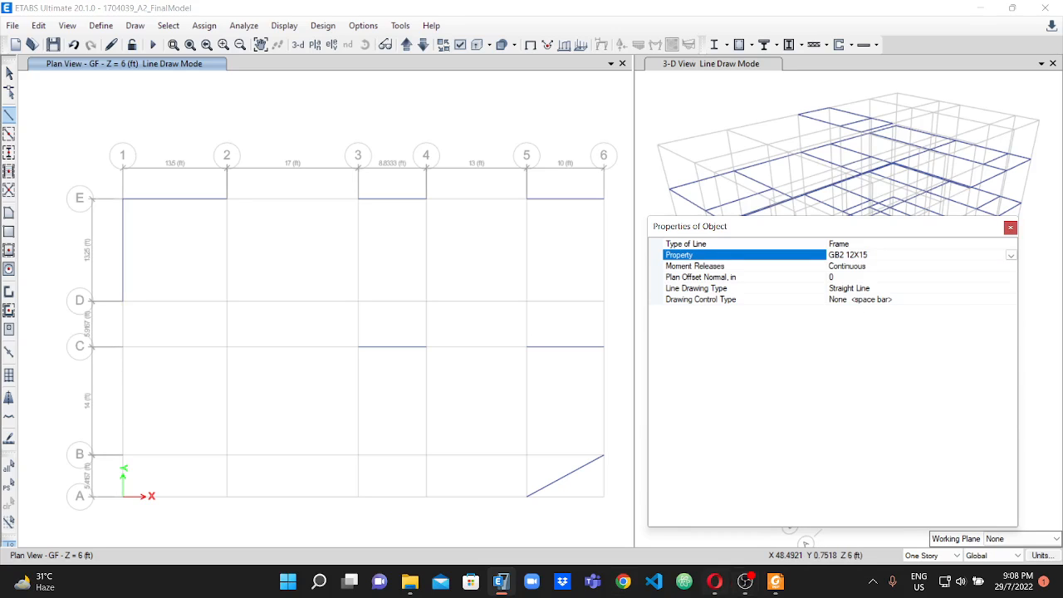
click(776, 581)
scroll(307, 338, up, 3)
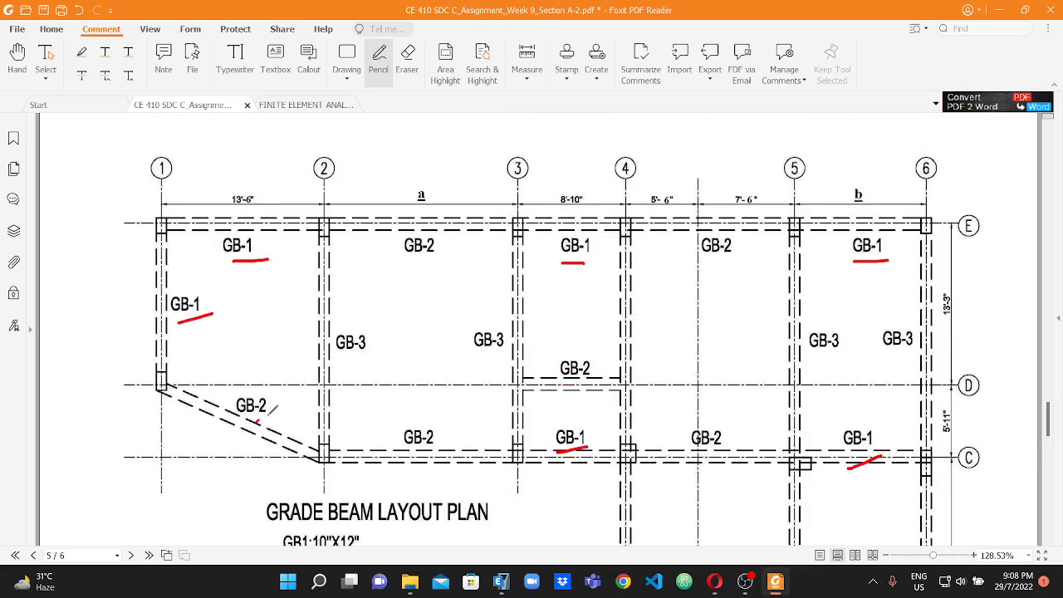
Switch to ETABS and draw a diagonal GB2 12X15 straight frame beam on the GF plan from grid point 1-D to grid point 2-C.
click(501, 580)
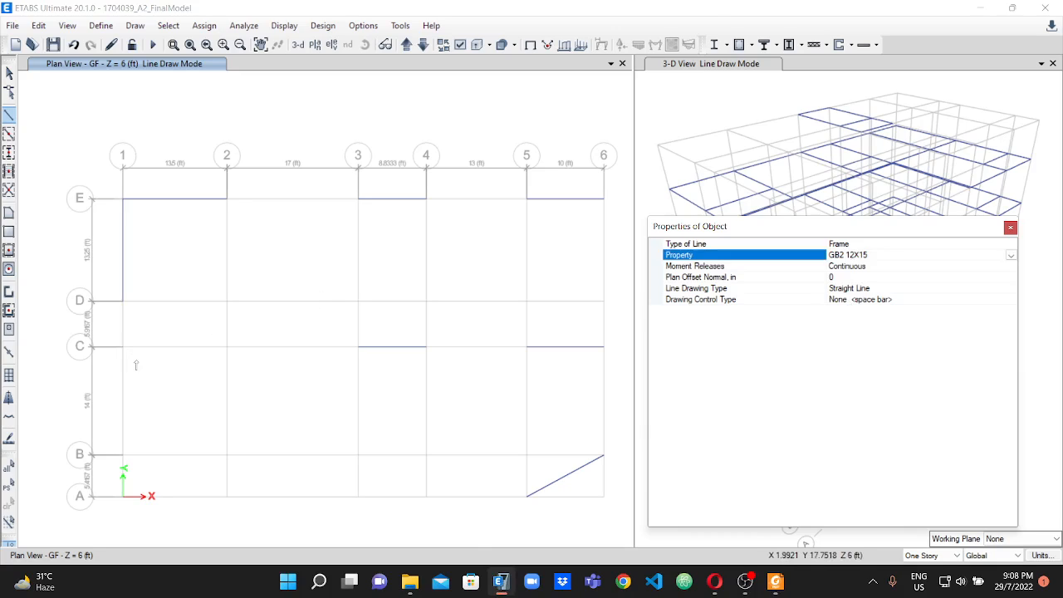
click(123, 301)
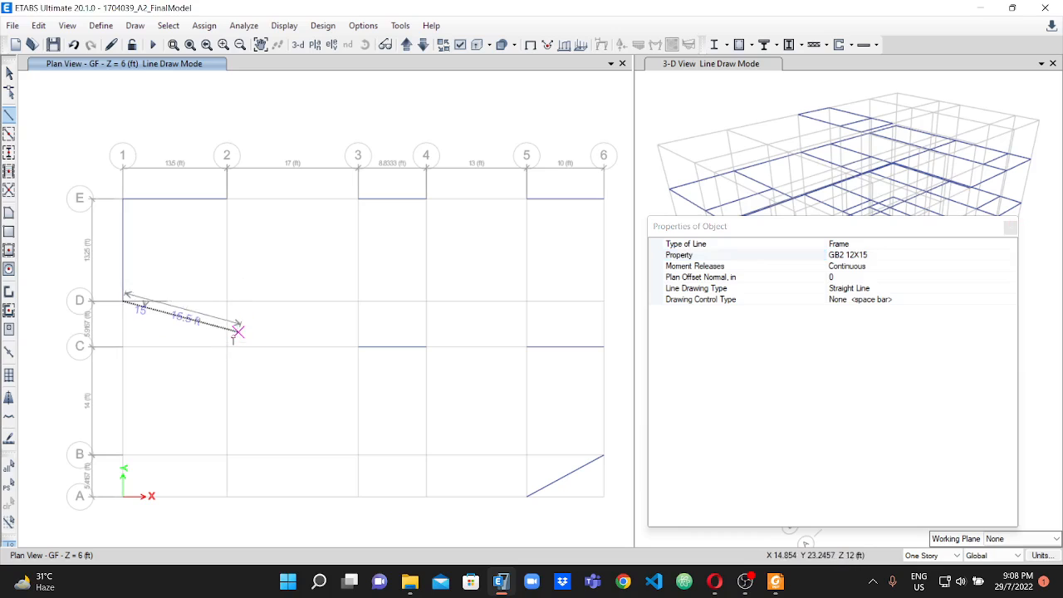
scroll(227, 347, up, 2)
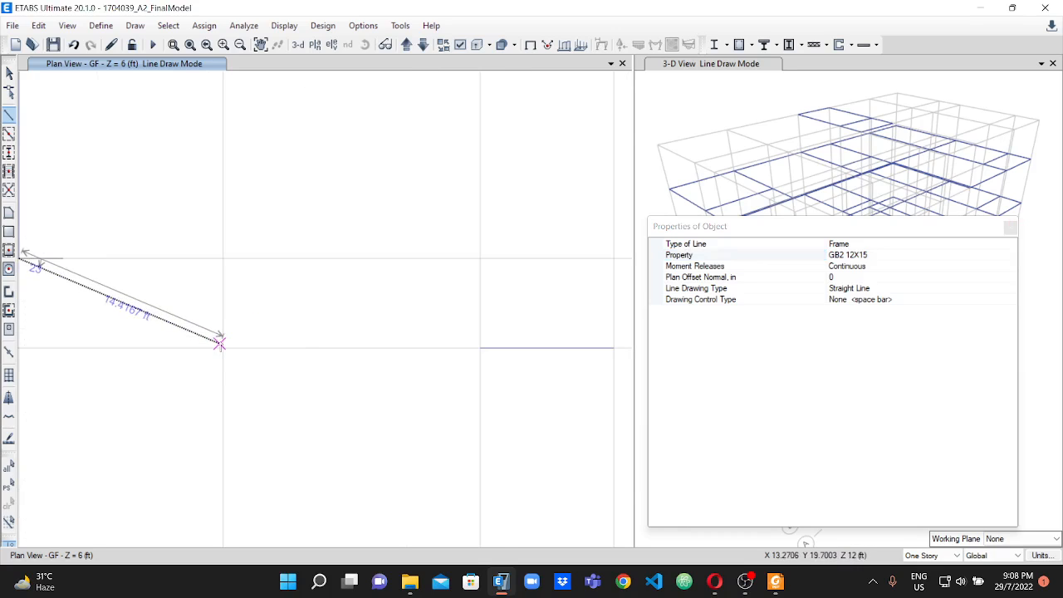
click(223, 347)
right_click(249, 294)
scroll(376, 269, down, 2)
scroll(375, 268, down, 1)
scroll(351, 275, up, 1)
scroll(304, 302, down, 2)
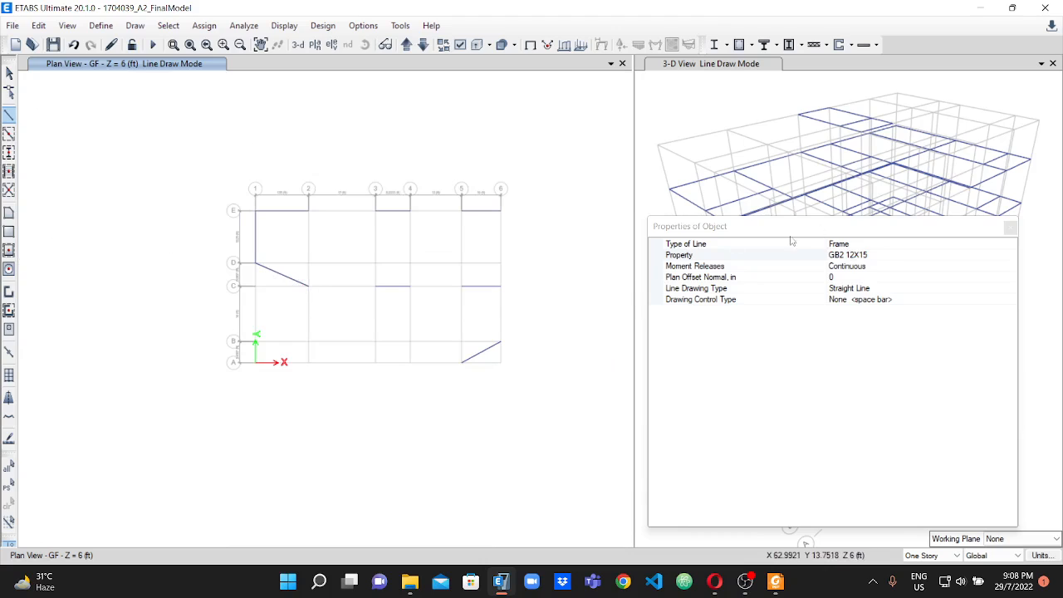
Start Quick Draw Beams/Columns with the GB2 12X15 property and consult the grade beam layout plan in the PDF before returning to ETABS.
click(9, 135)
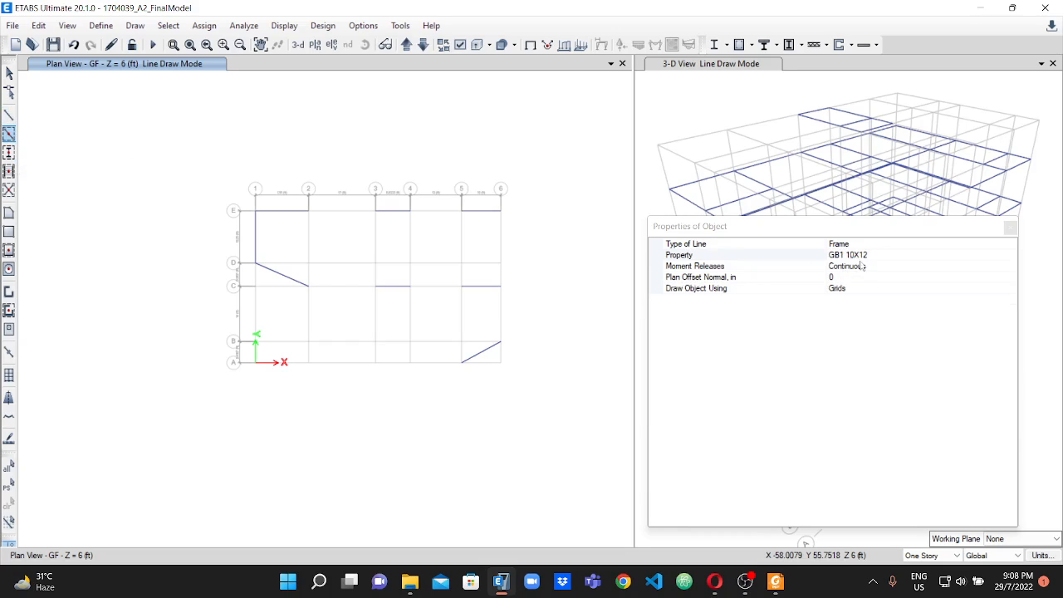
click(970, 257)
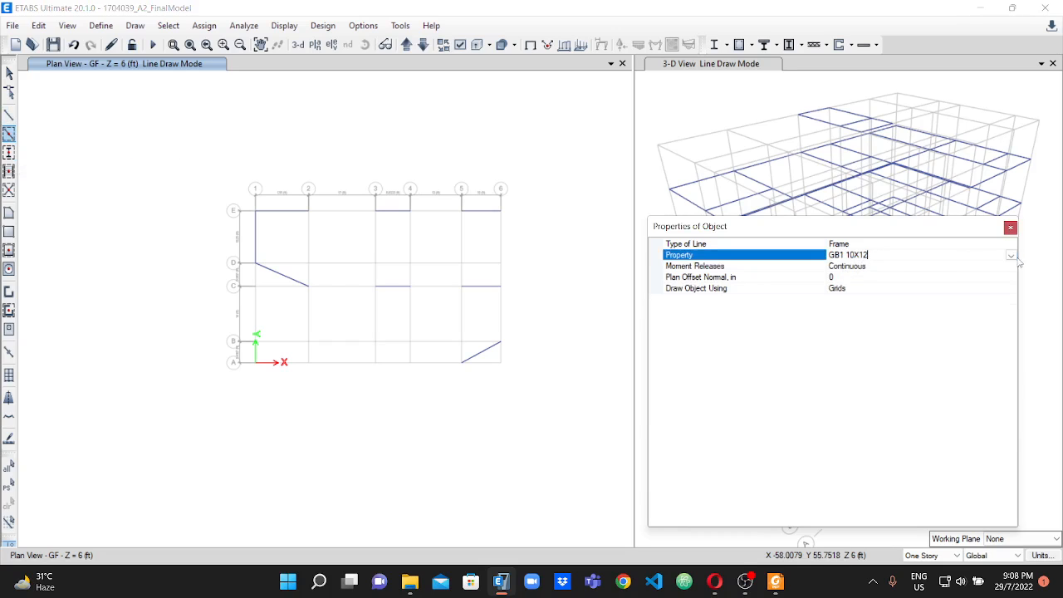
click(1011, 256)
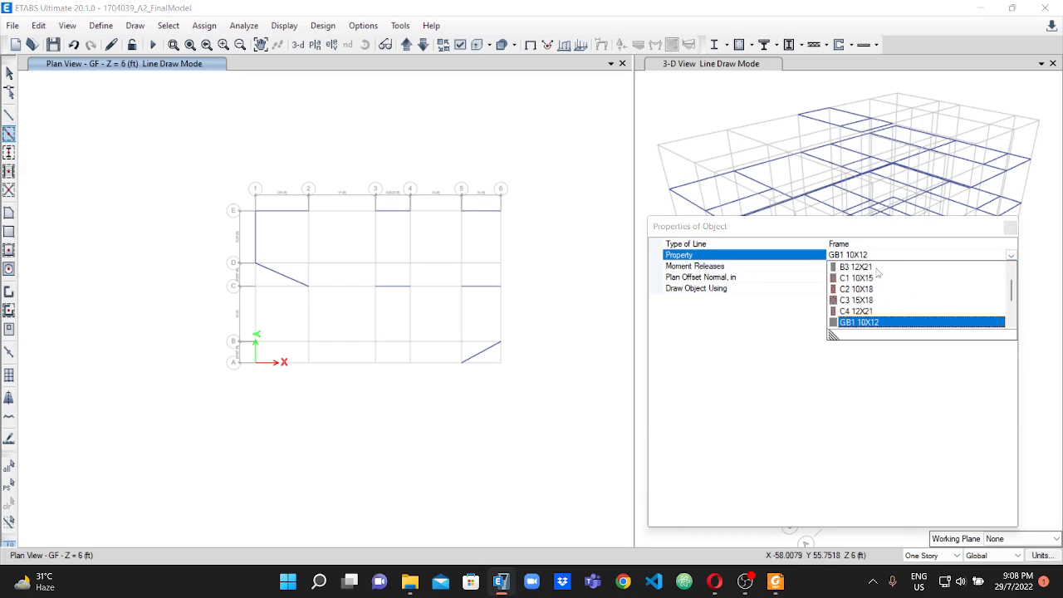
scroll(865, 309, down, 3)
click(867, 300)
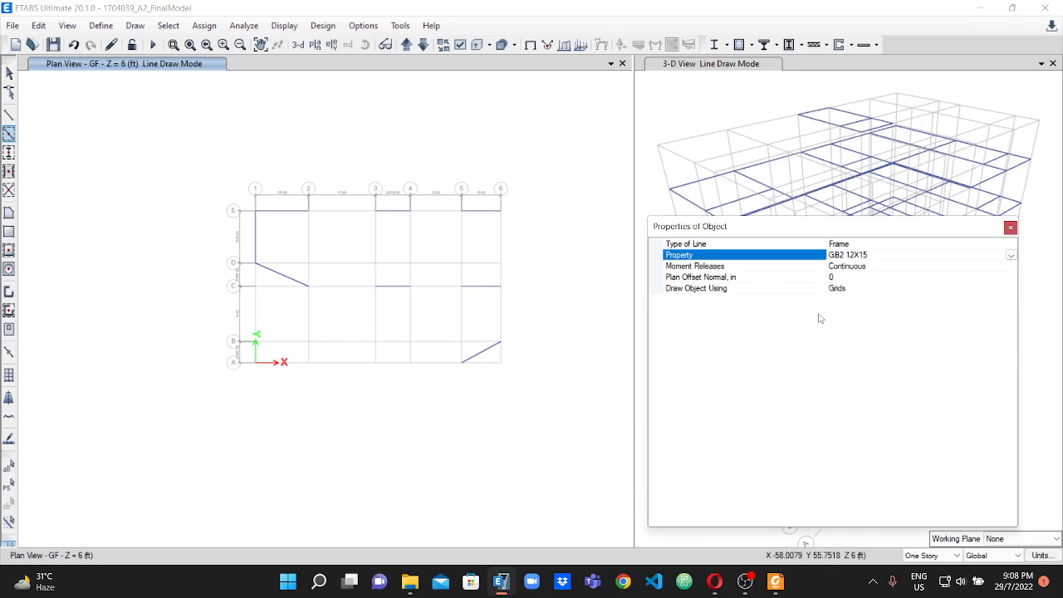
click(776, 581)
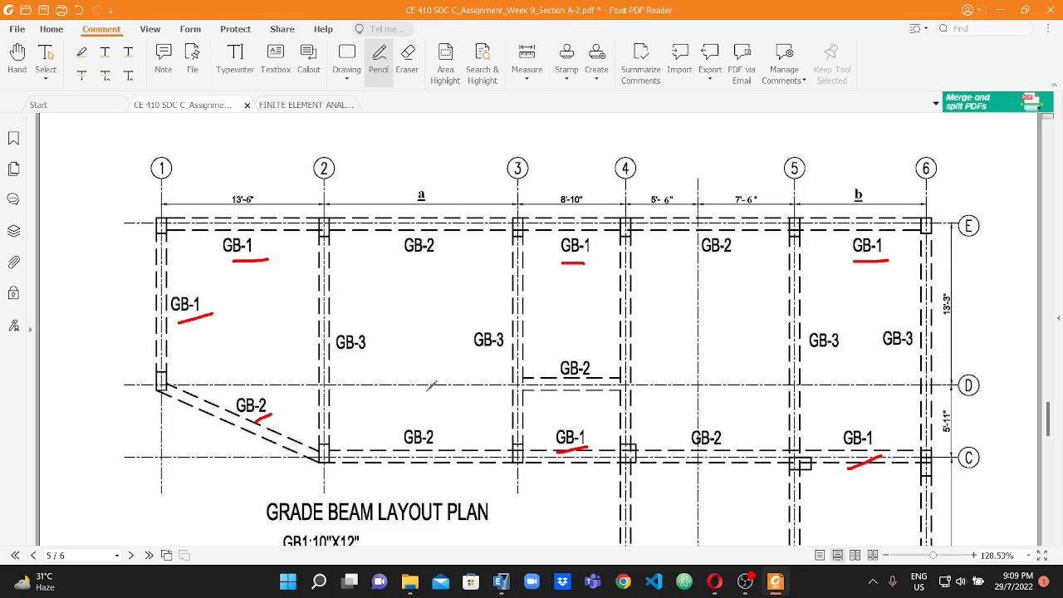
click(501, 582)
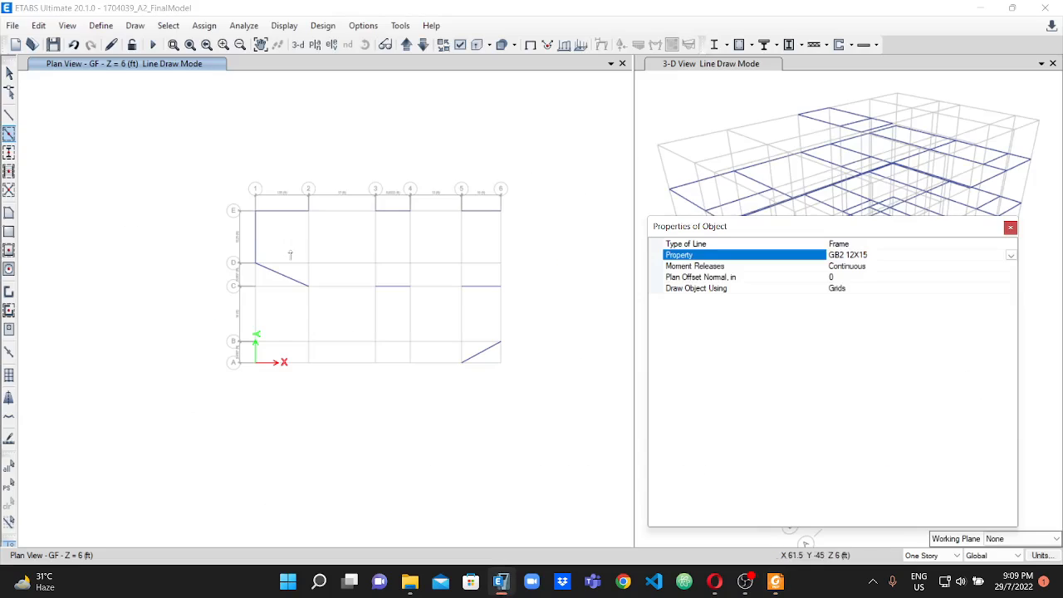
Draw GB2 12X15 beams on the GF plan between 2 and 3 on lines E and C, and between 3 and 4 on line D.
click(336, 220)
click(341, 369)
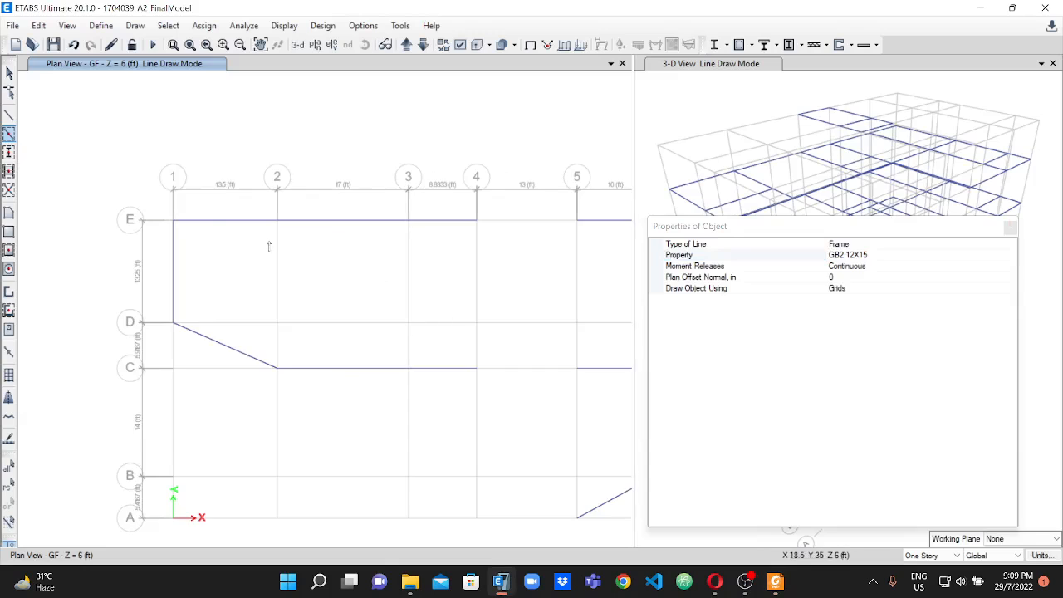
scroll(323, 264, down, 4)
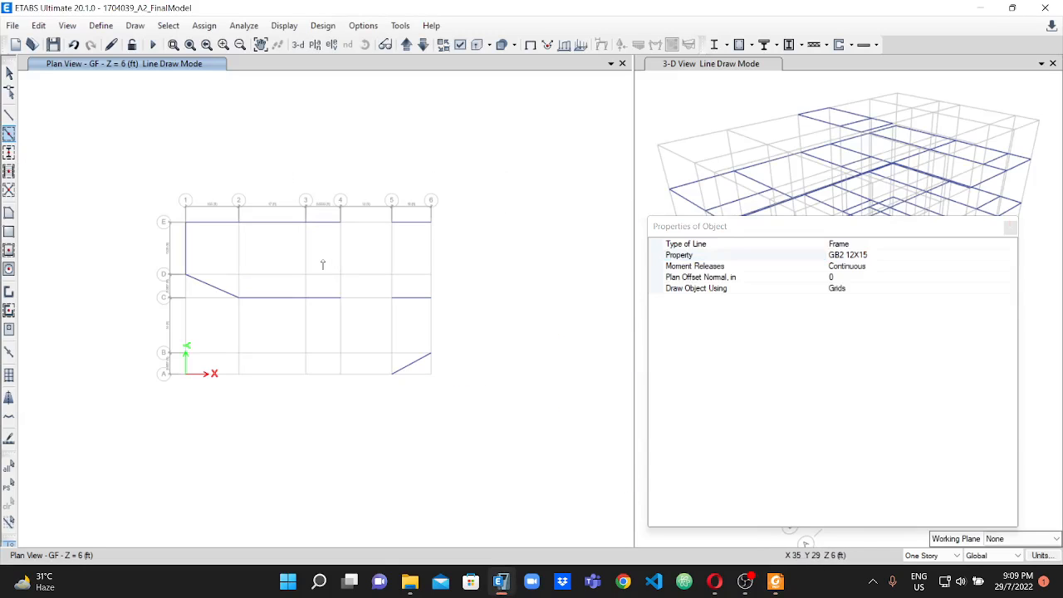
click(322, 276)
Draw GB2 12X15 beams between 4 and 5 on lines E, C and A, and on line 6 between B and C.
click(366, 223)
click(372, 297)
click(370, 374)
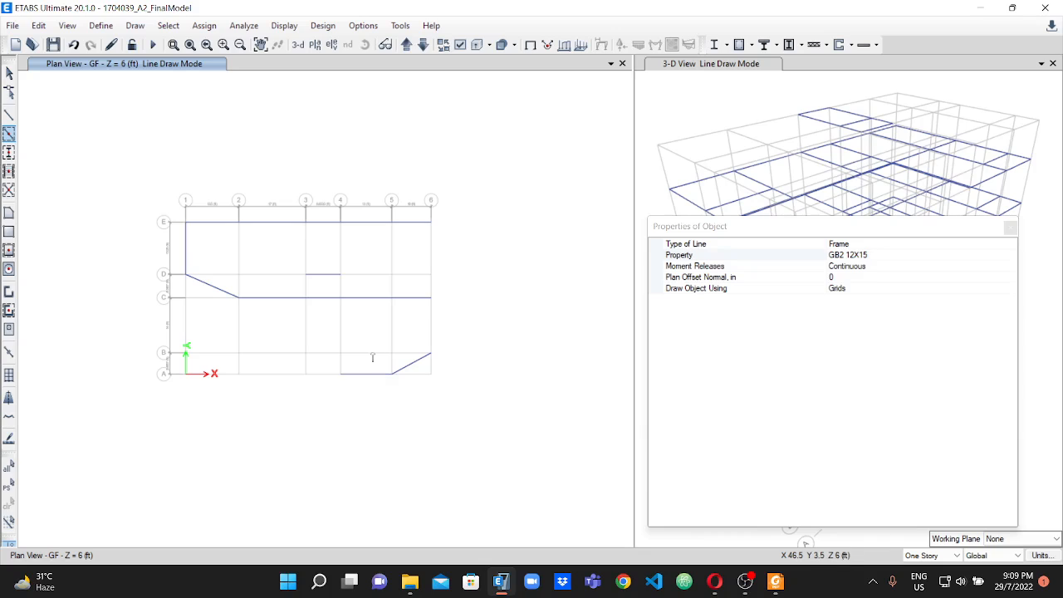
click(431, 330)
key(ctrl+z)
Set the frame property for quick beam drawing to GB3 12X18.
click(893, 254)
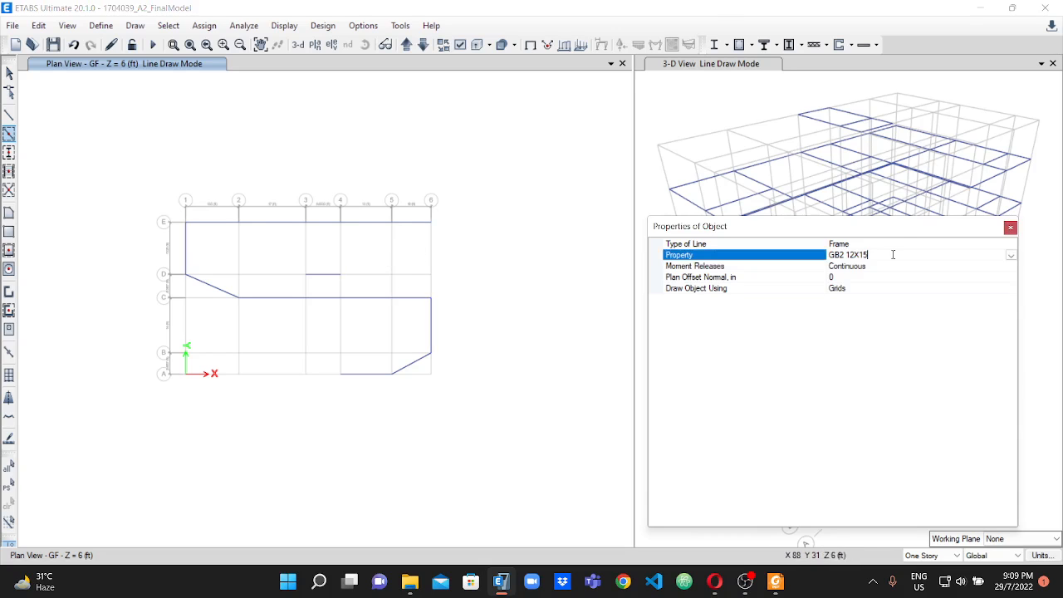
click(1008, 255)
scroll(866, 297, down, 2)
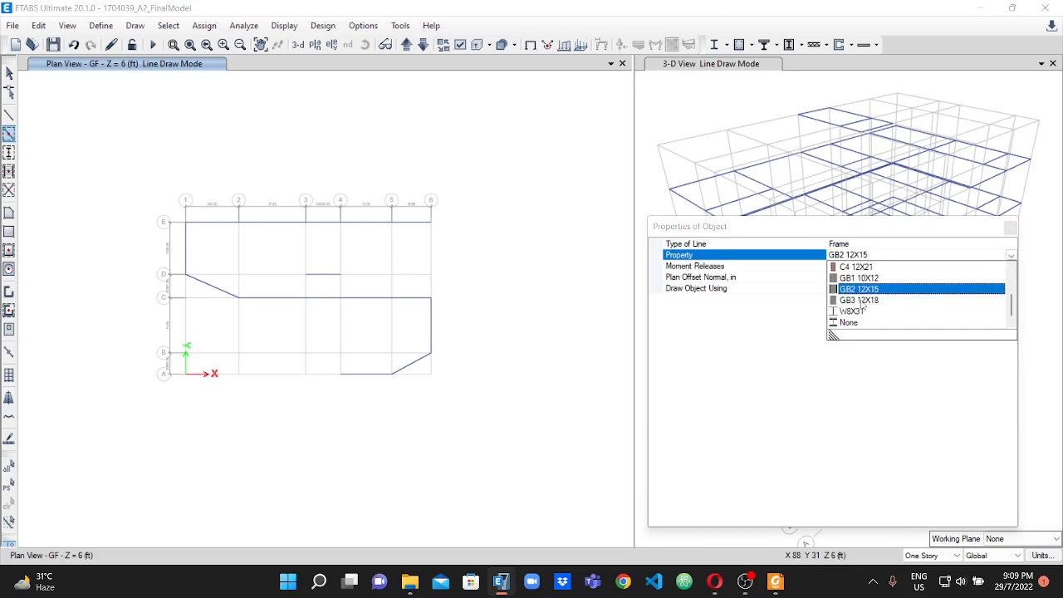
click(863, 304)
Switch to the PDF, mark the GB-3 labels on lines 2 and 3, and check the remaining GB-3 positions in the grade beam plan.
click(775, 581)
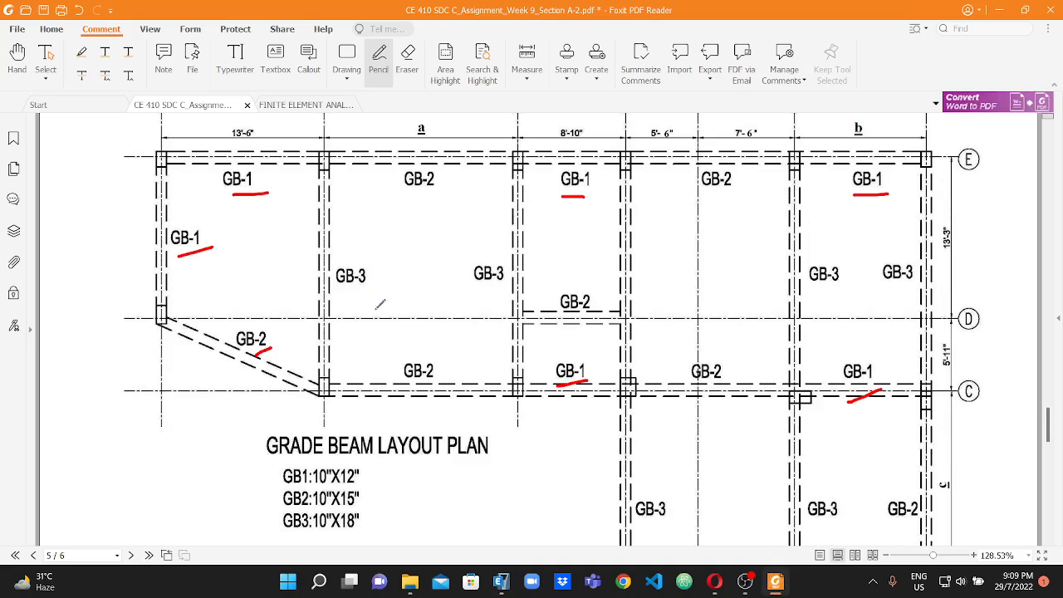
drag(355, 294, 374, 267)
drag(477, 294, 501, 280)
scroll(662, 273, down, 1)
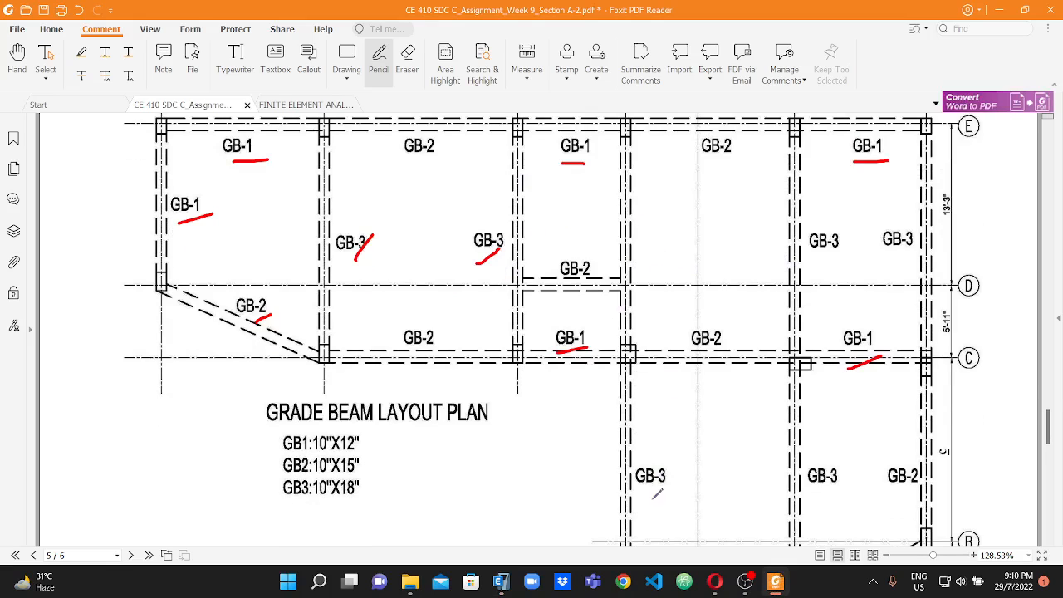
scroll(733, 346, down, 2)
scroll(821, 399, down, 2)
scroll(834, 372, up, 5)
scroll(960, 230, down, 3)
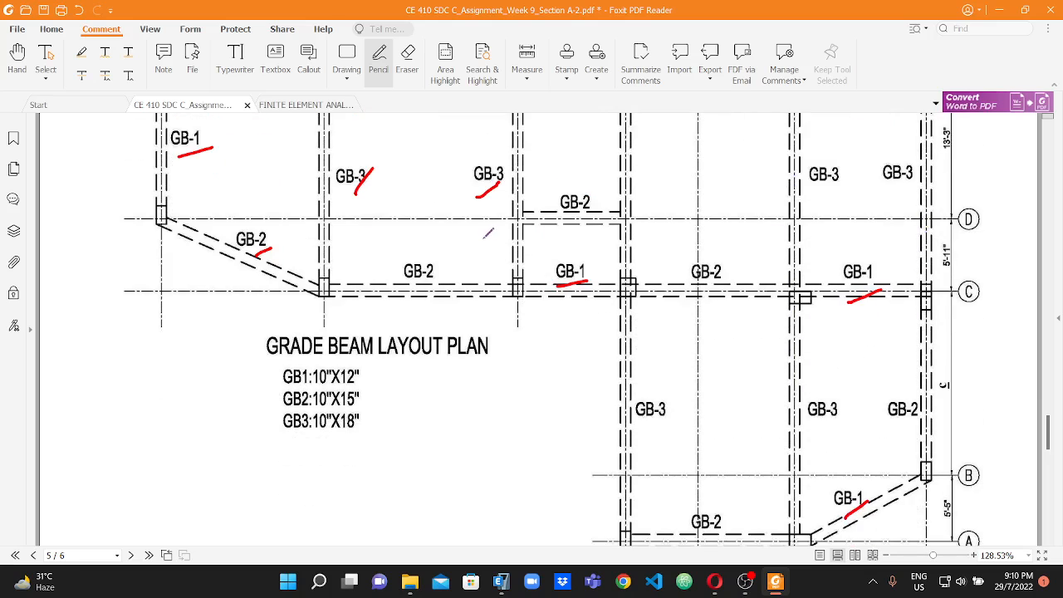
scroll(495, 233, up, 2)
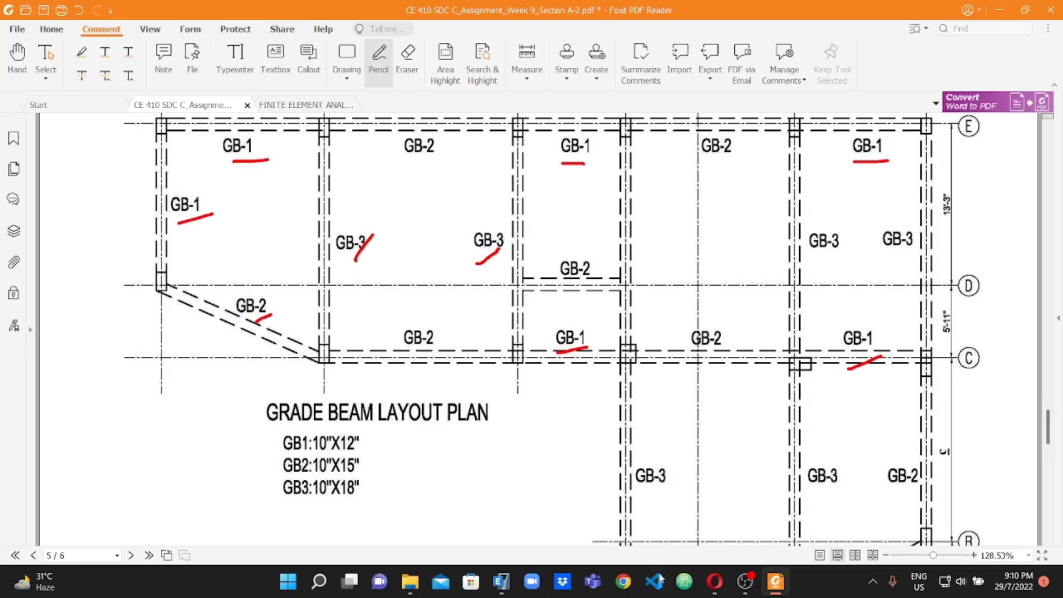
Switch to ETABS and draw GB3 12X18 beams on the GF plan along lines 2 and 3 from E to C.
click(501, 581)
click(236, 258)
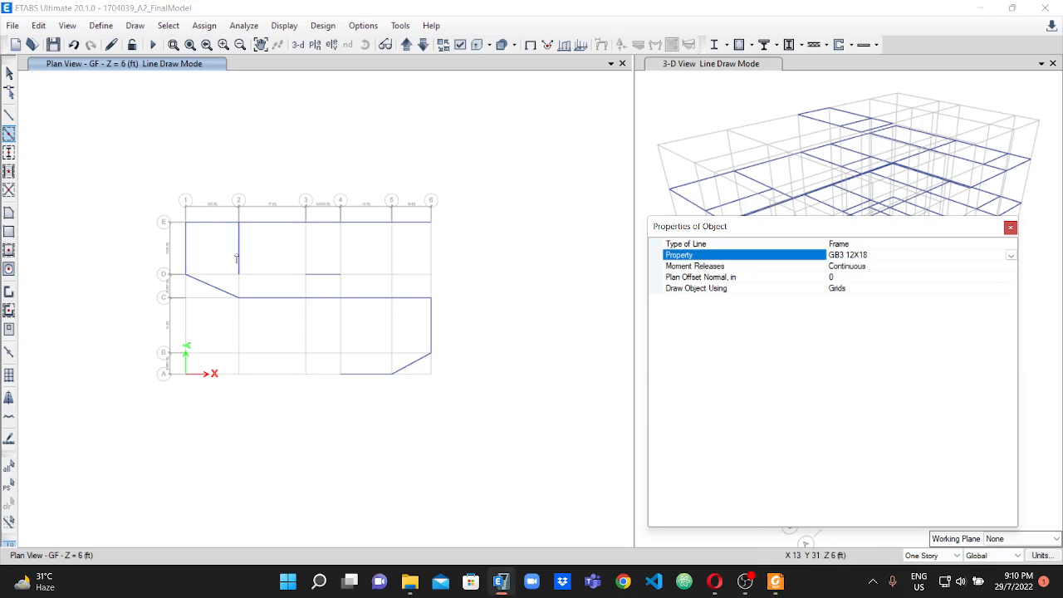
click(239, 289)
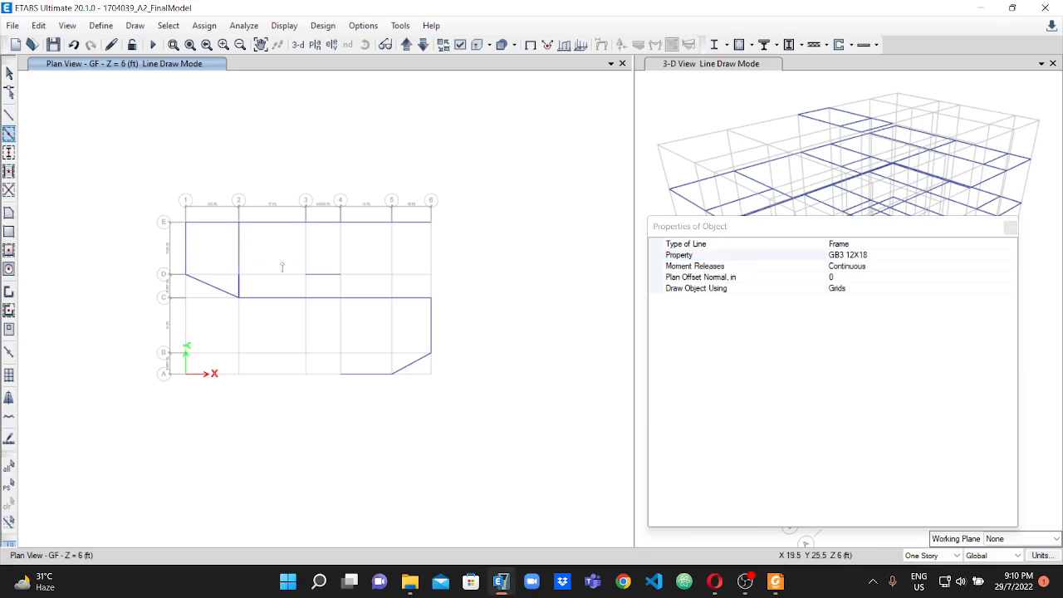
click(305, 250)
click(306, 285)
Draw GB3 12X18 beams along the full length of line 4 from E to A.
click(340, 241)
click(339, 287)
click(342, 326)
click(342, 363)
Draw GB3 12X18 beams along line 5 from E to A and along line 6 from E to C.
click(392, 242)
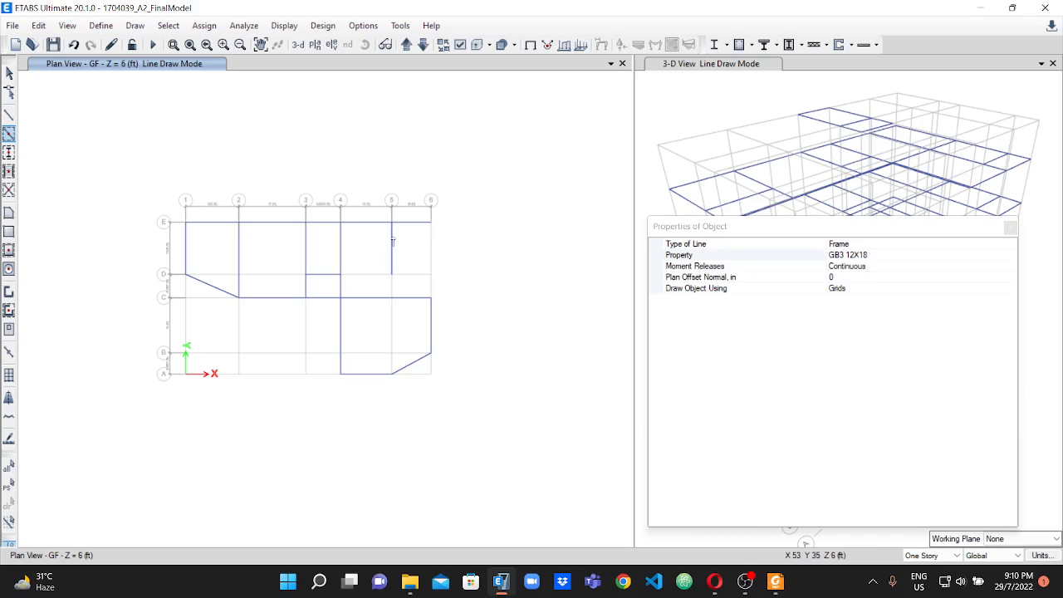
click(393, 286)
click(394, 323)
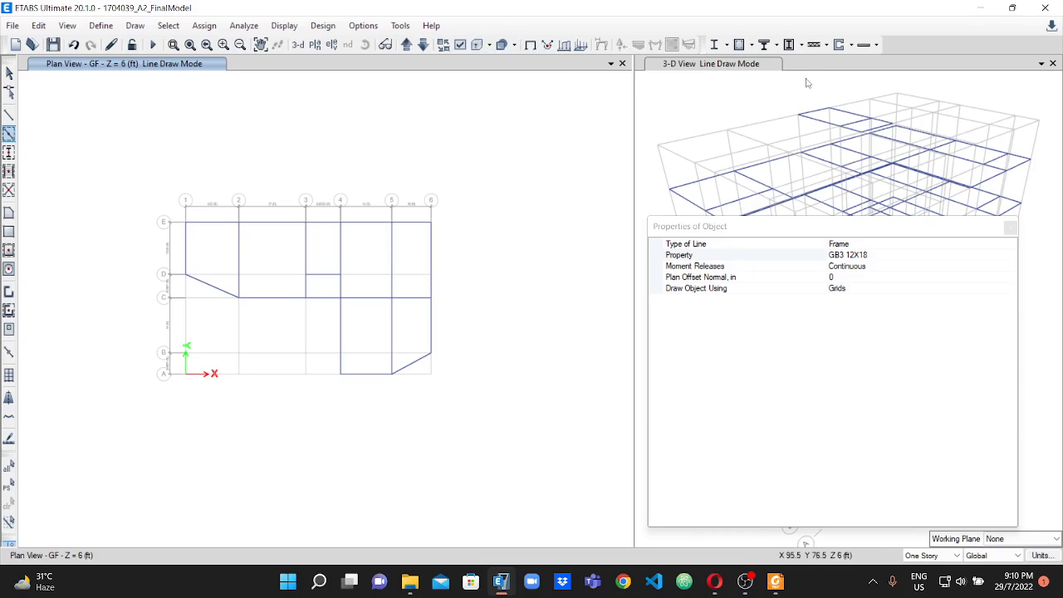
Show the frame section assignments as labels in the GF plan view.
click(461, 45)
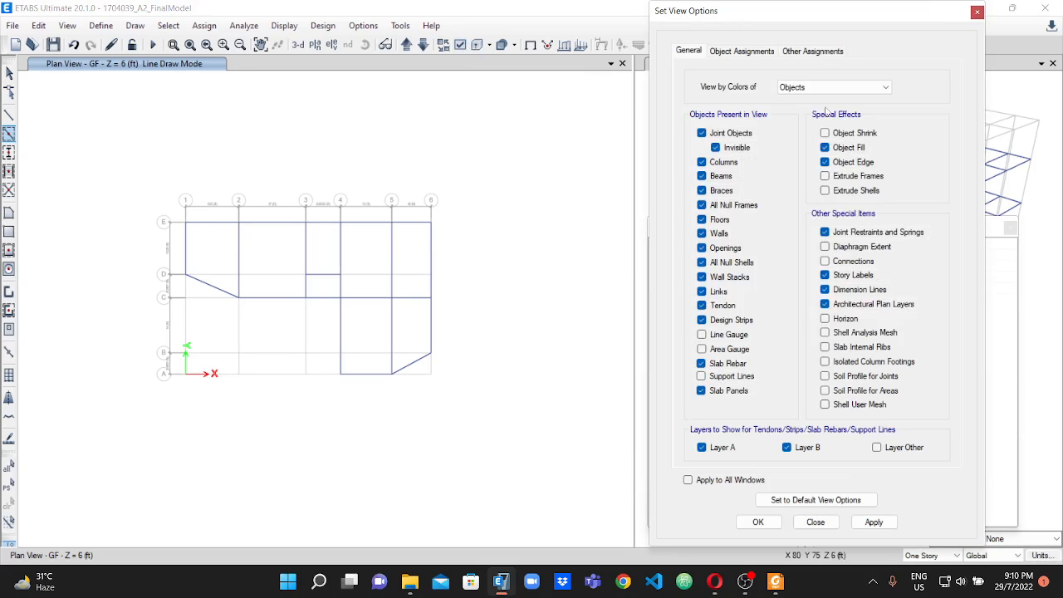
click(732, 52)
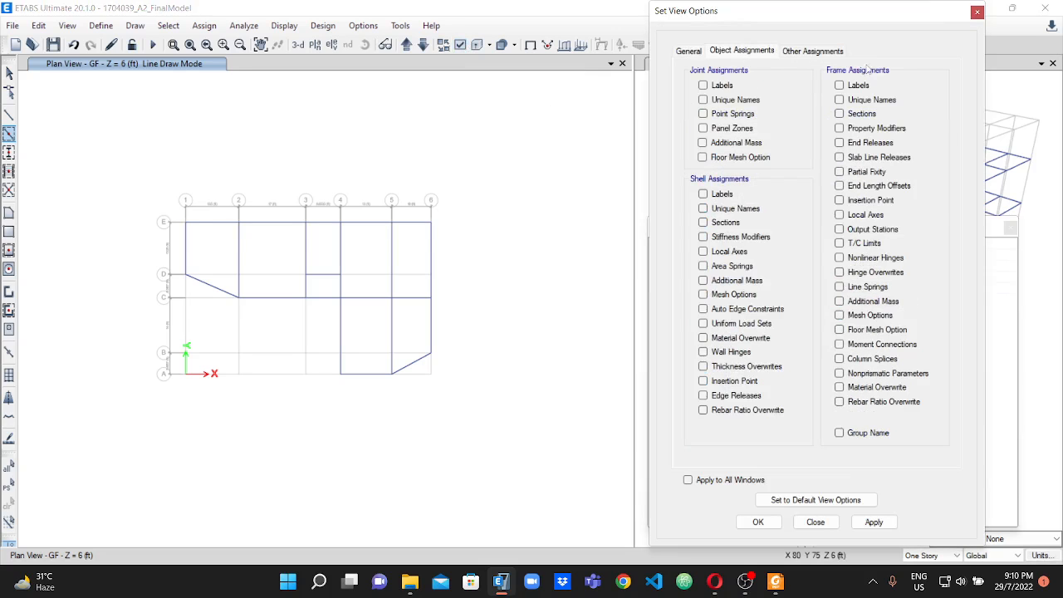
click(841, 113)
click(873, 521)
click(758, 523)
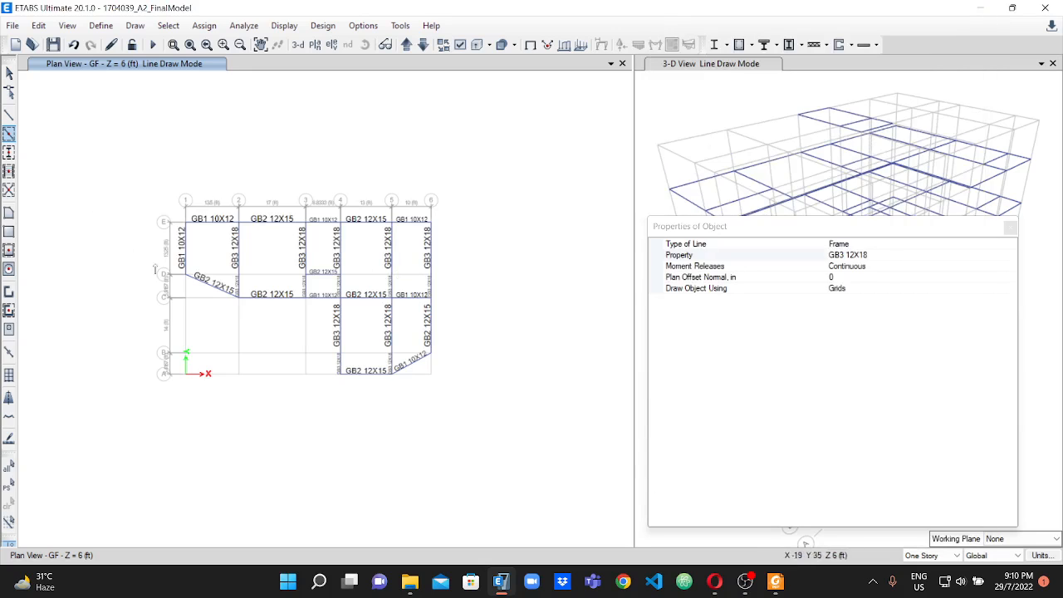
Examine the section labels of all GB1, GB2 and GB3 beams across the GF plan.
scroll(214, 270, up, 2)
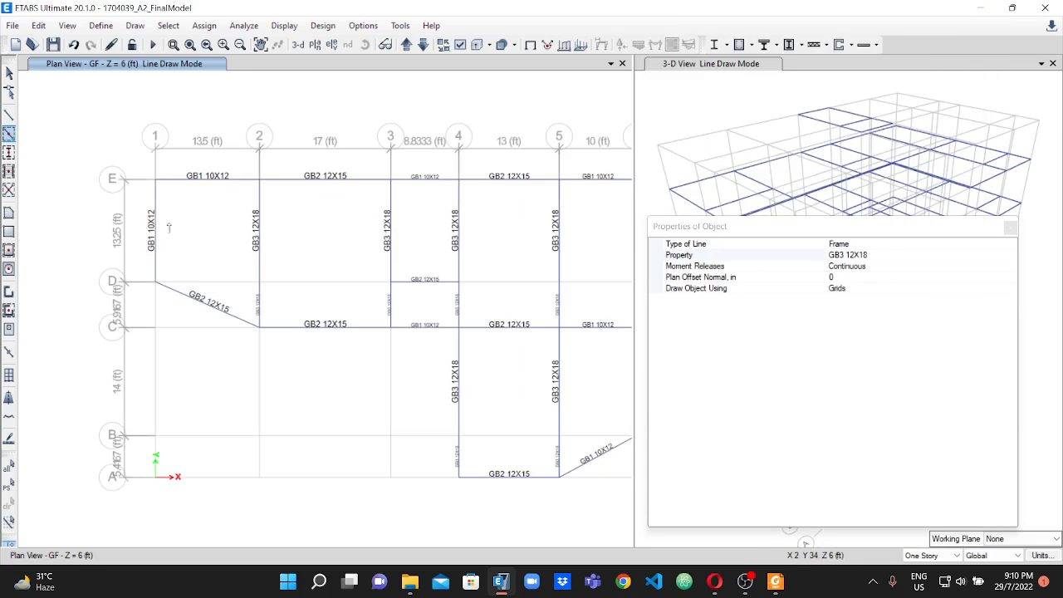
scroll(259, 303, up, 3)
scroll(260, 283, down, 3)
scroll(348, 267, down, 2)
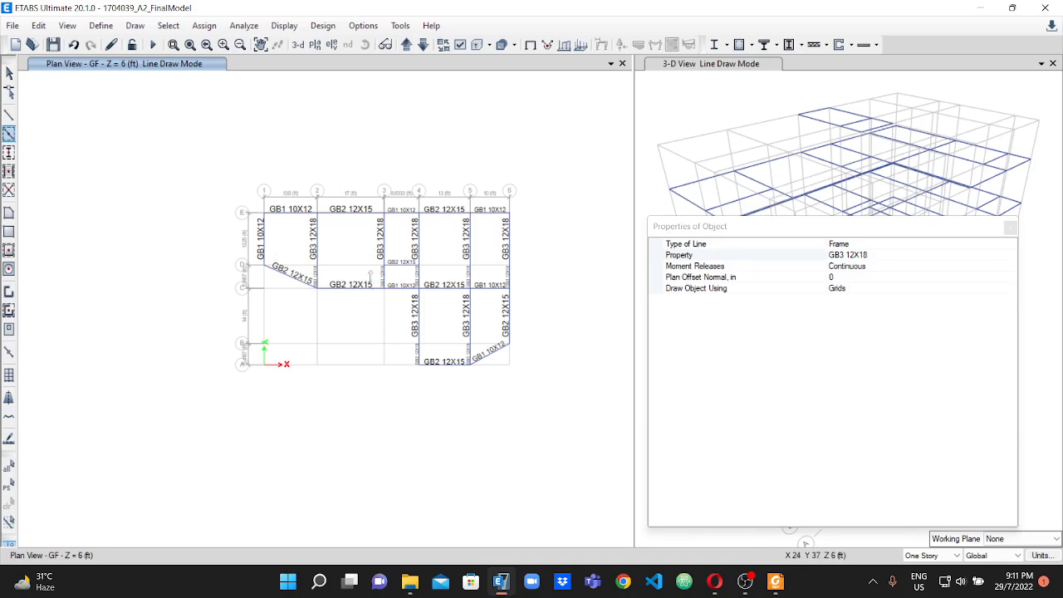
scroll(394, 277, up, 1)
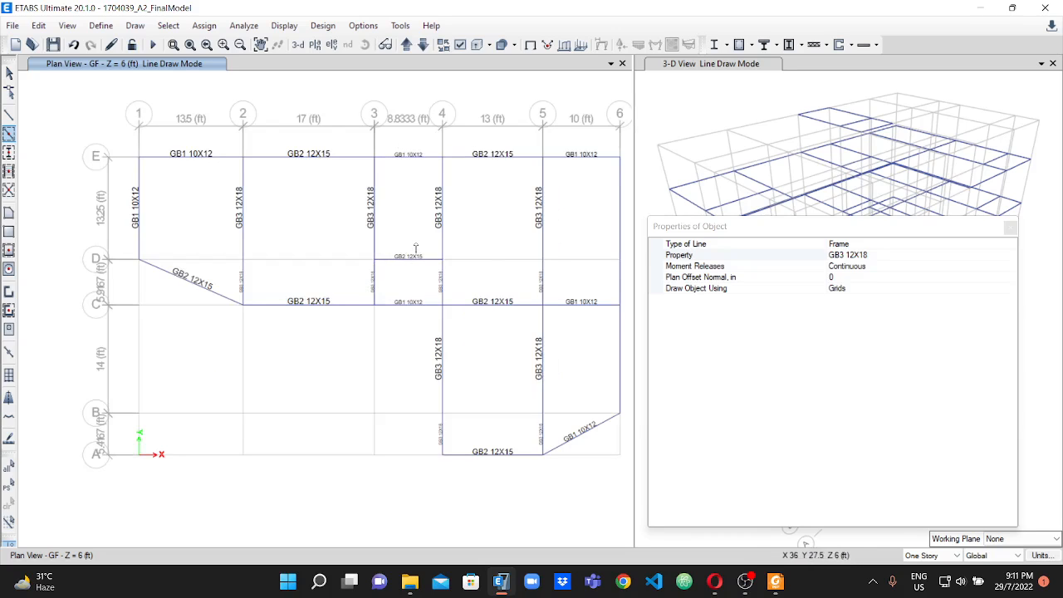
scroll(395, 313, down, 2)
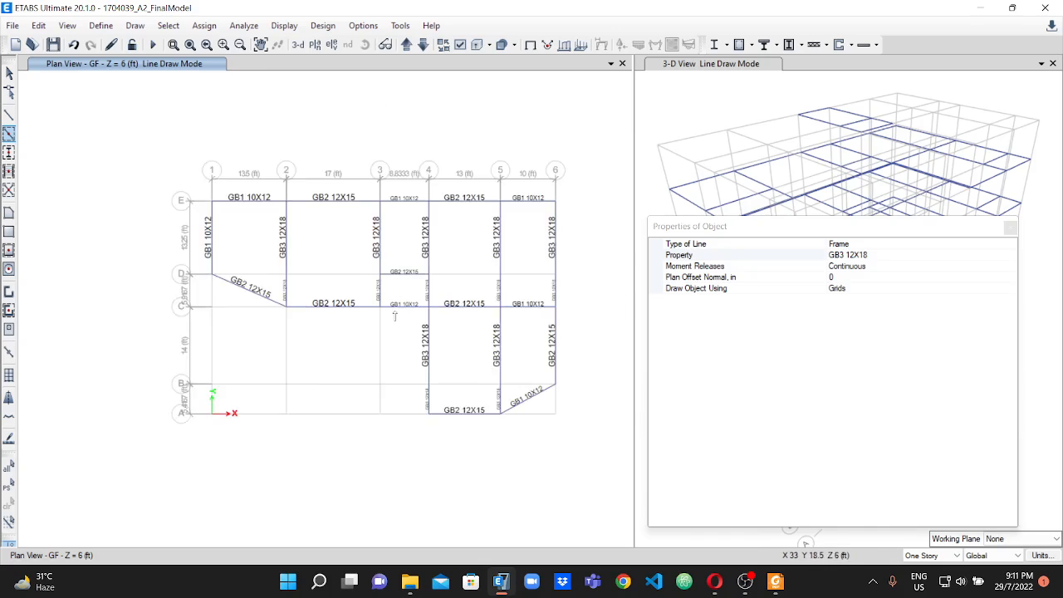
scroll(425, 289, up, 2)
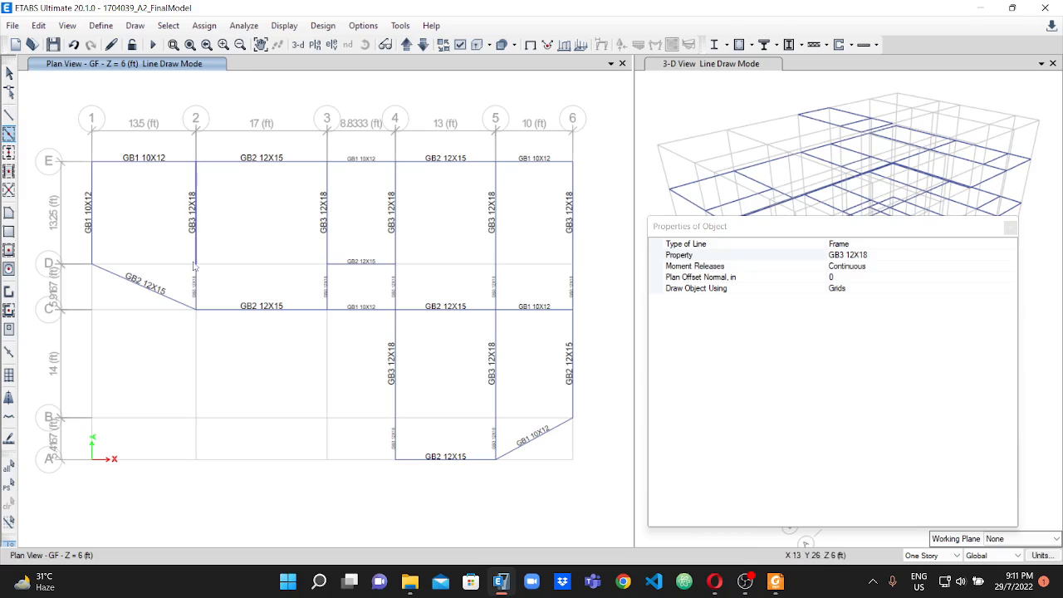
Join the segmented GB3 12X18 beams along each of lines 2, 3, 4 and 5 into one continuous frame per line.
scroll(187, 272, up, 2)
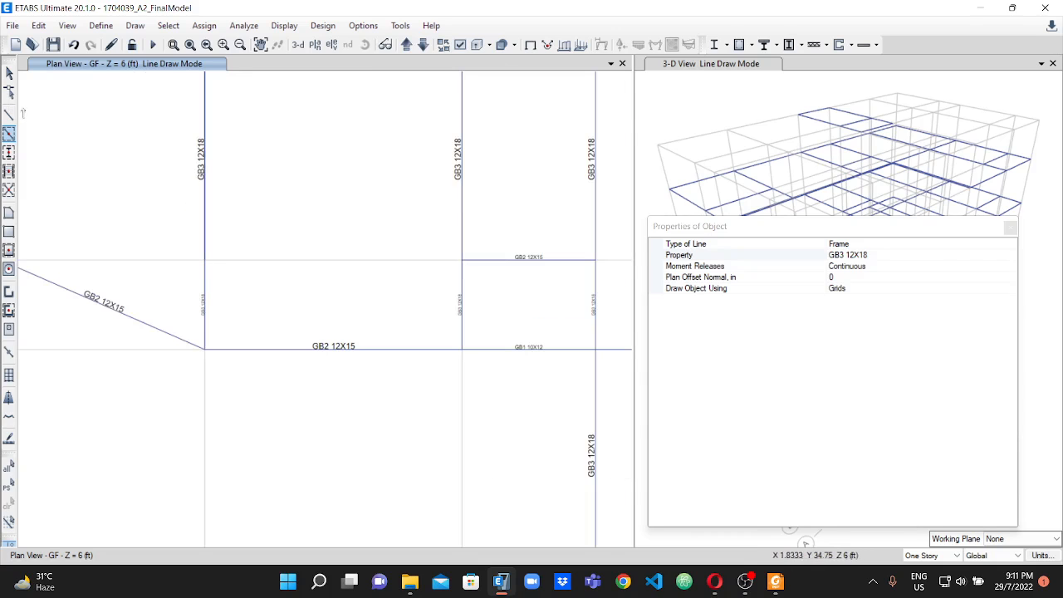
click(9, 73)
scroll(193, 216, down, 2)
scroll(194, 216, up, 1)
click(195, 216)
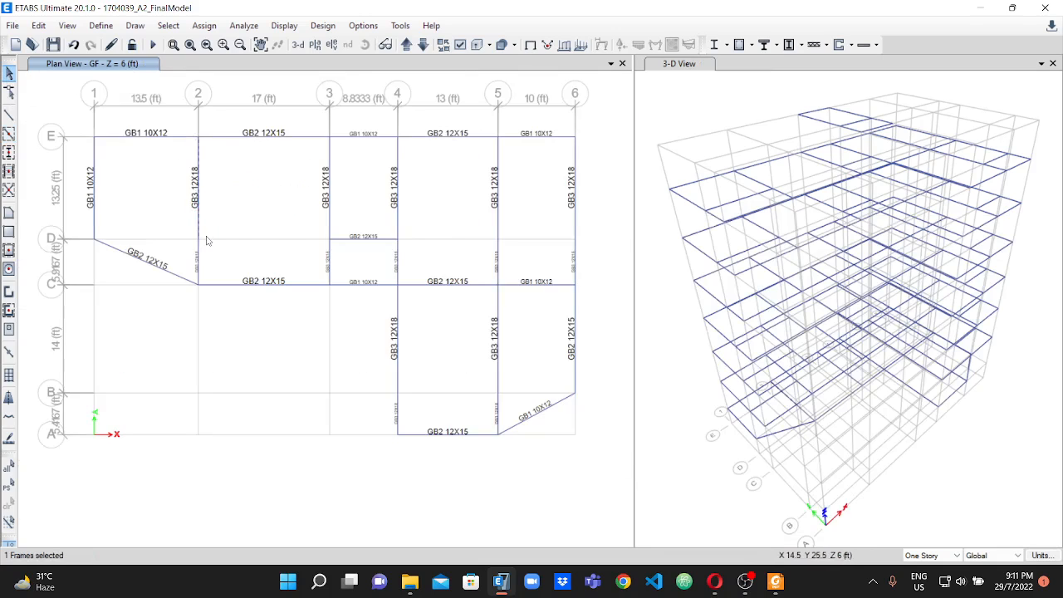
scroll(196, 220, up, 3)
click(205, 249)
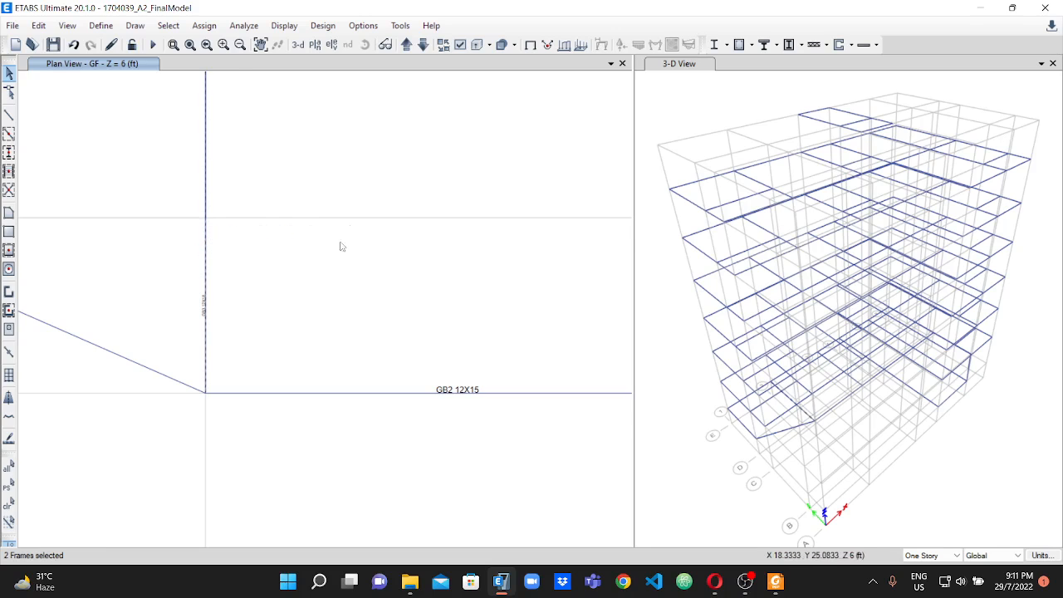
scroll(351, 230, down, 3)
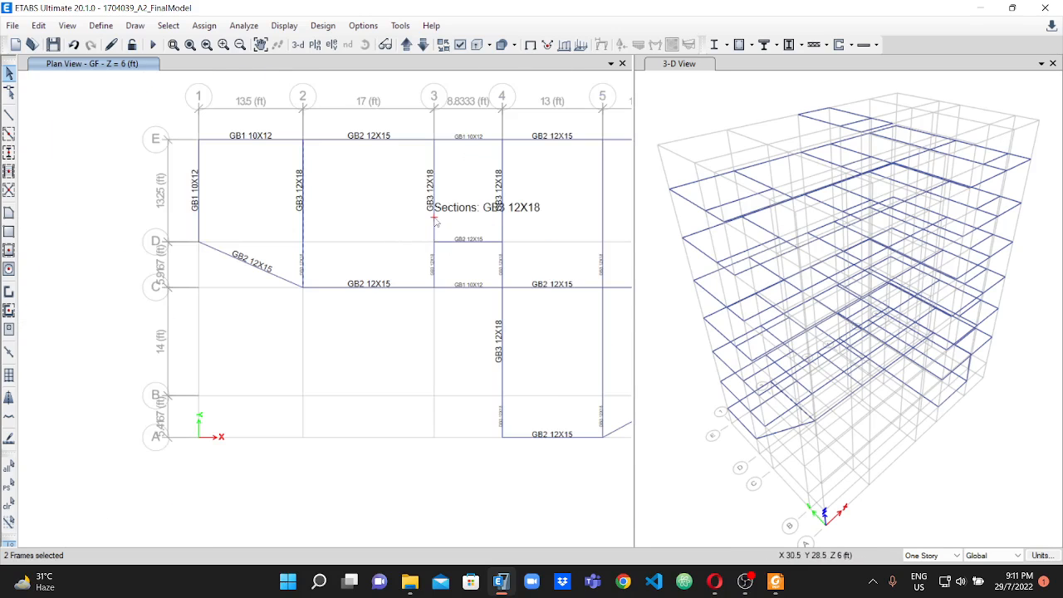
click(434, 220)
scroll(435, 253, up, 3)
click(441, 267)
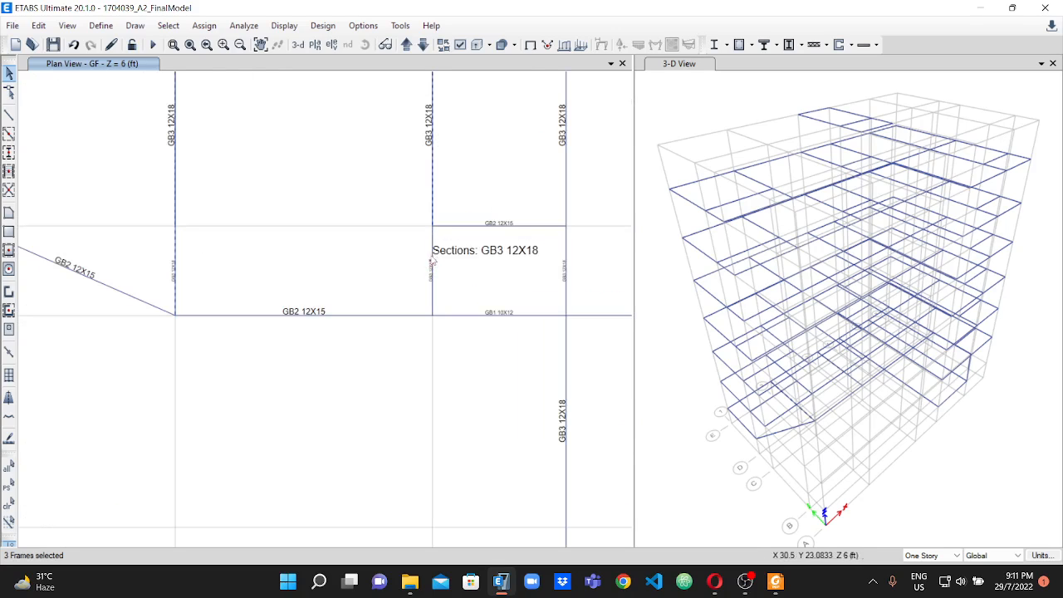
click(566, 248)
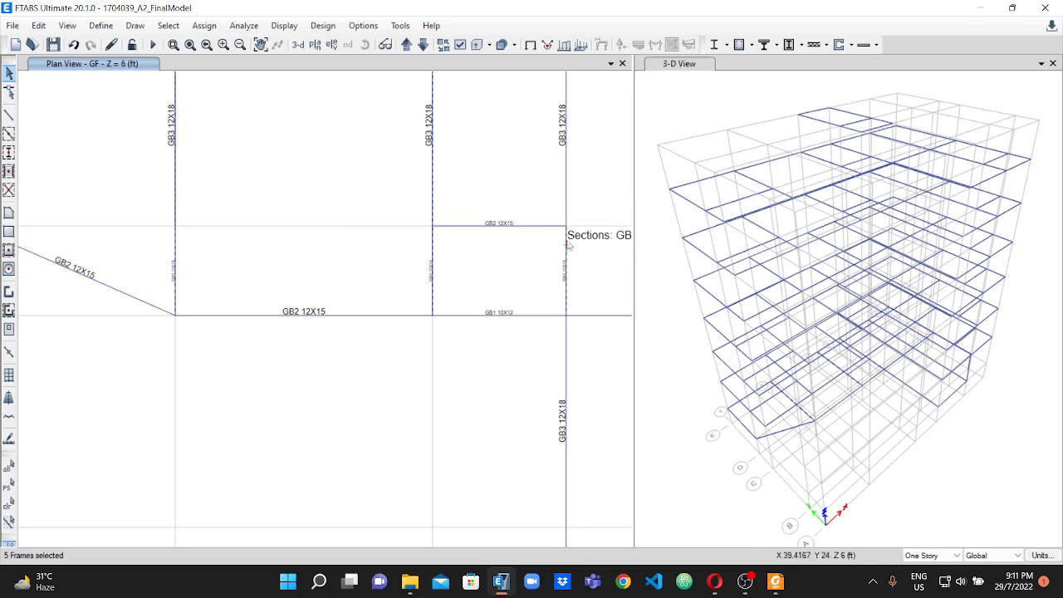
click(566, 188)
scroll(565, 190, down, 2)
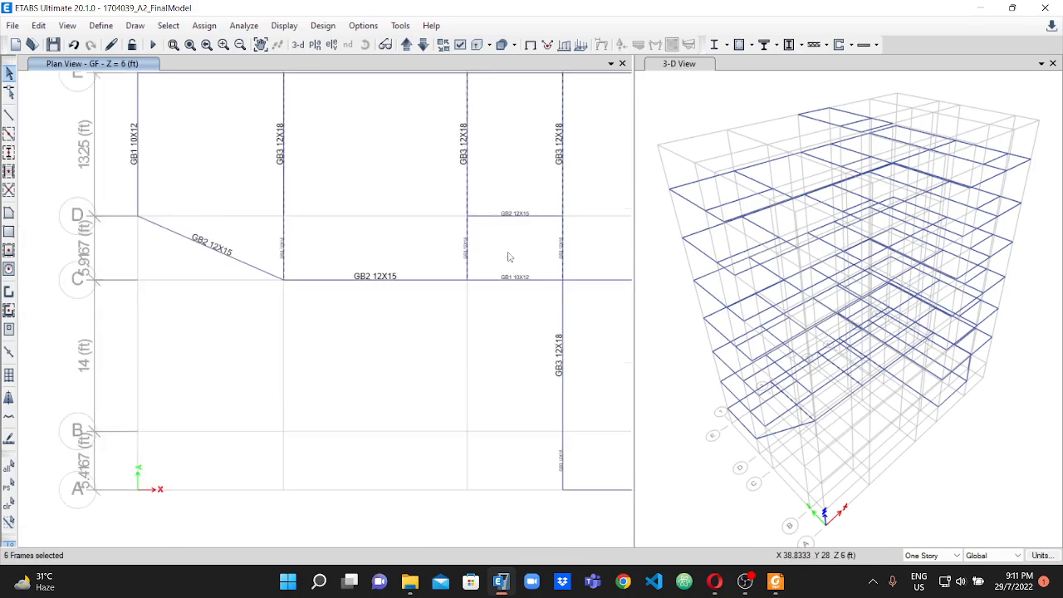
click(561, 284)
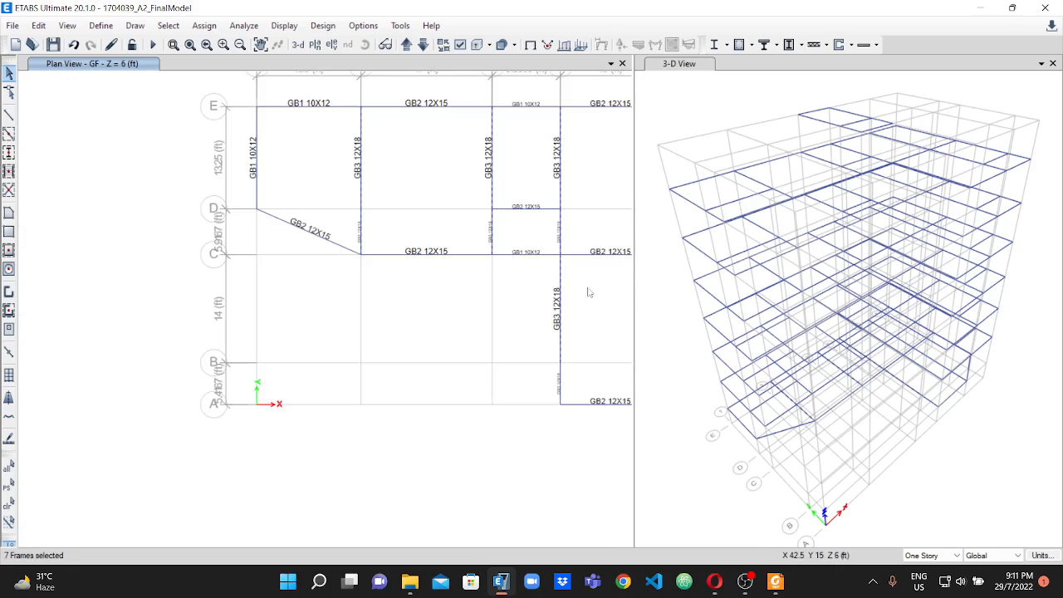
scroll(343, 284, down, 2)
scroll(494, 244, up, 2)
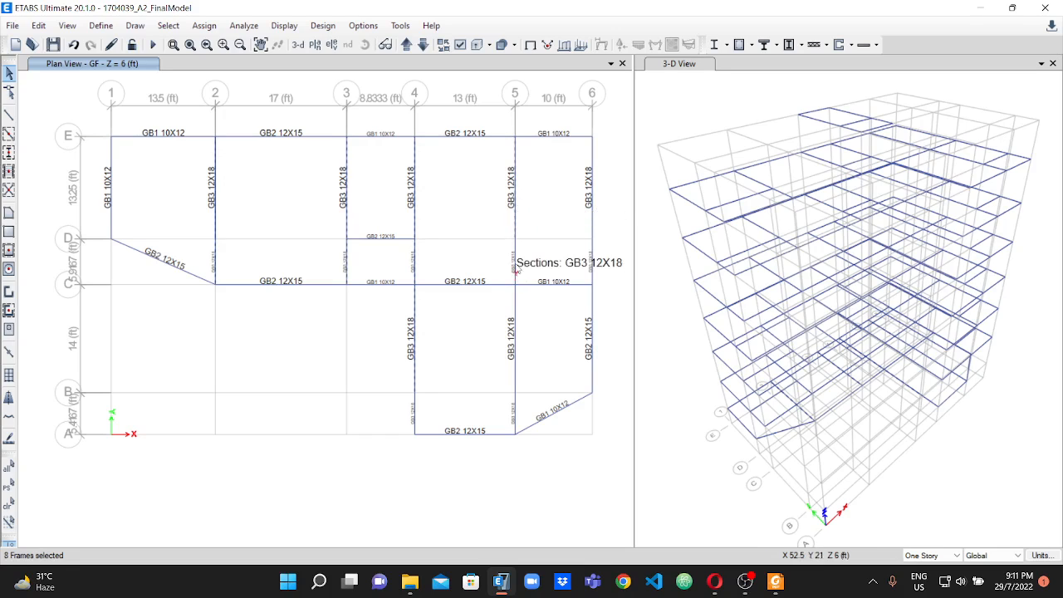
click(515, 252)
click(515, 293)
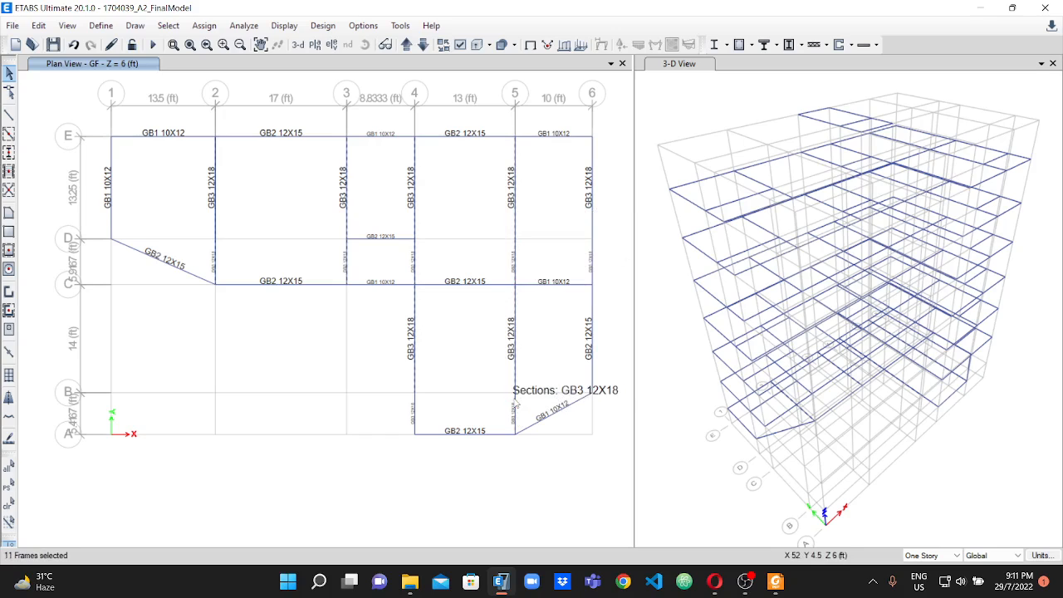
click(414, 407)
scroll(415, 405, up, 2)
click(421, 397)
scroll(363, 292, down, 3)
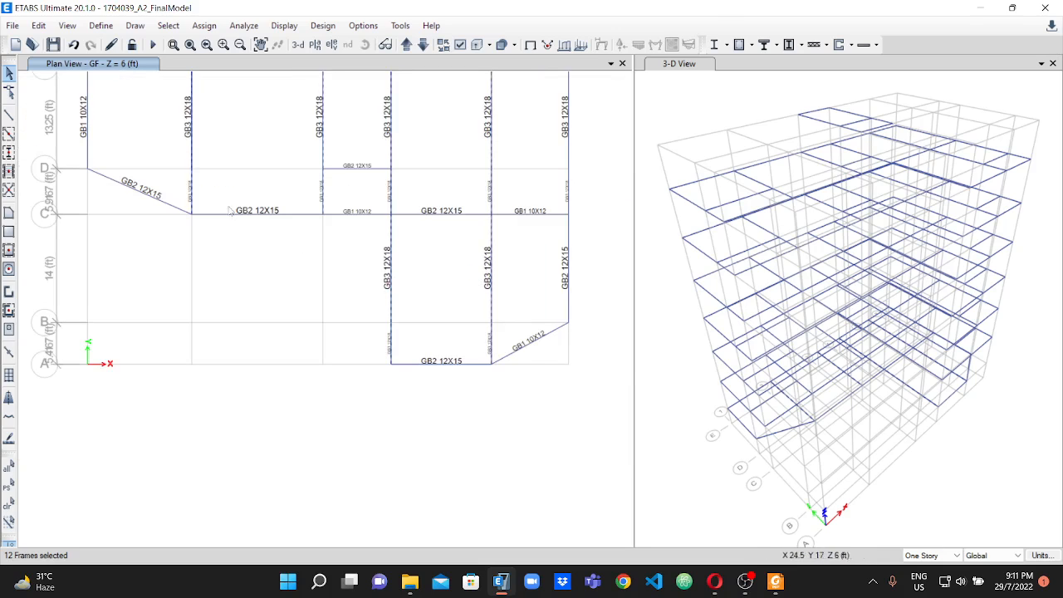
click(39, 26)
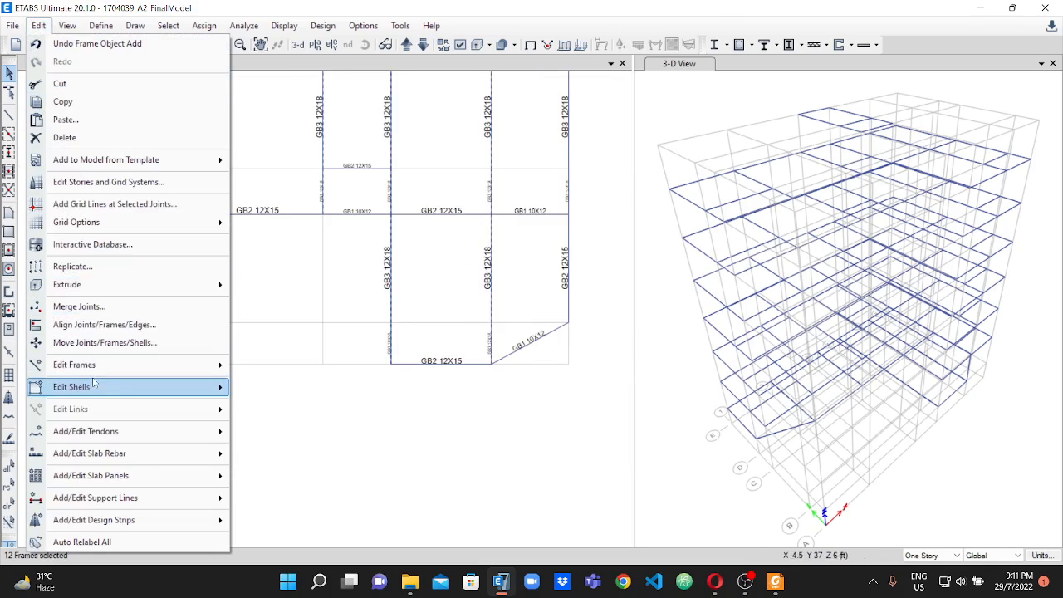
mouse_move(146, 375)
click(281, 385)
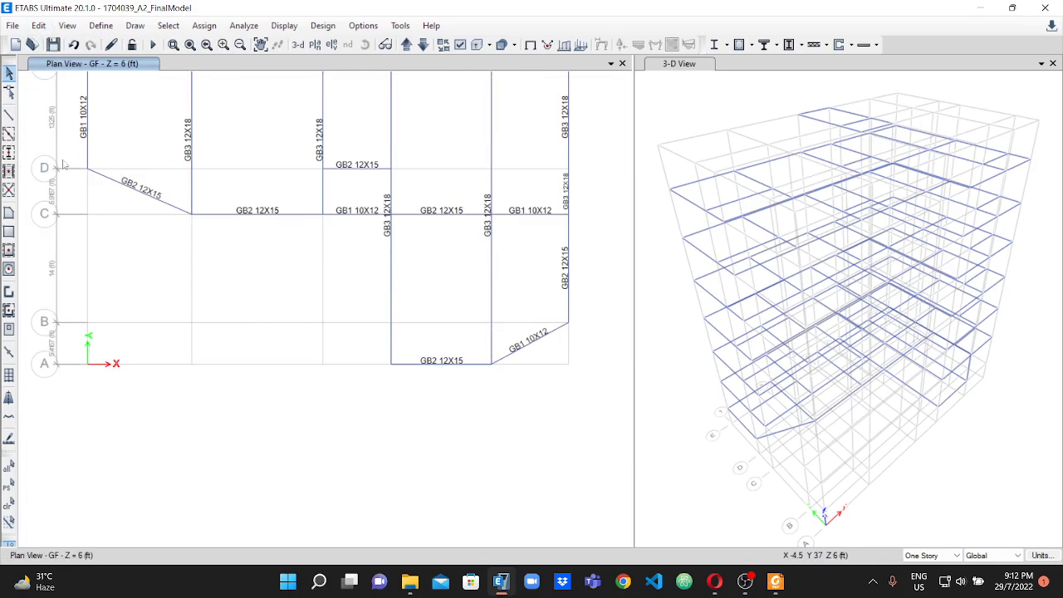
Examine the section labels of the joined GB3 beams and the remaining grade beams across the GF plan.
scroll(281, 206, down, 3)
scroll(262, 197, up, 3)
scroll(262, 196, down, 2)
scroll(373, 230, up, 2)
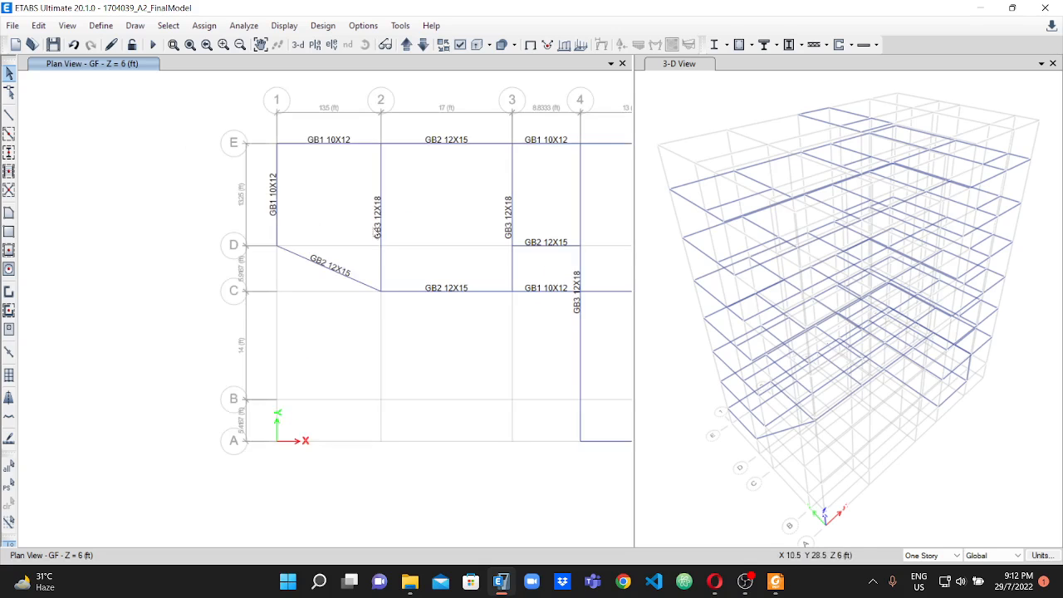
scroll(391, 262, up, 3)
scroll(324, 245, down, 3)
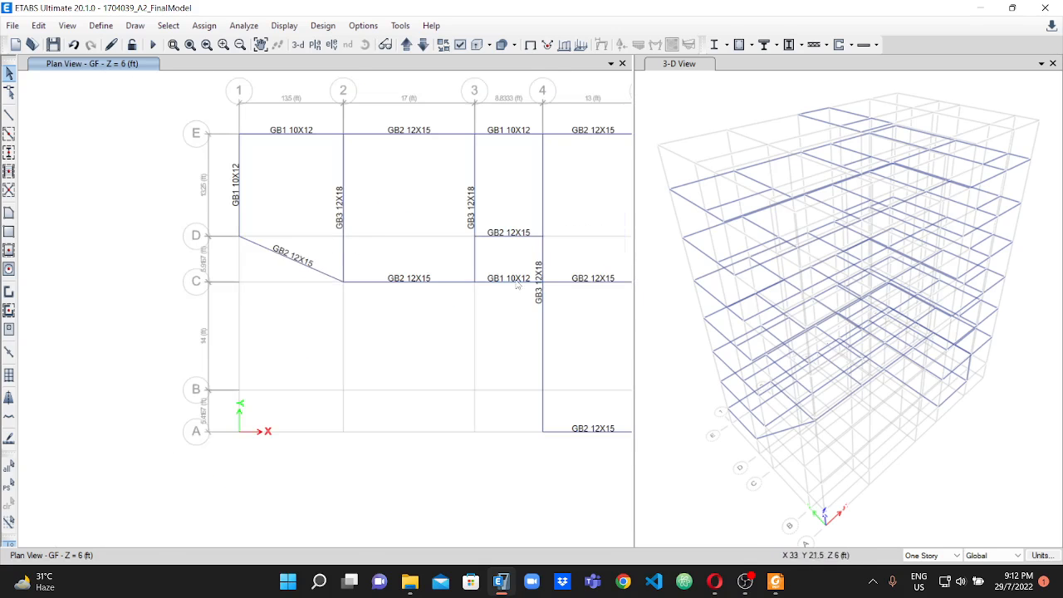
scroll(608, 298, down, 2)
scroll(519, 277, up, 3)
scroll(510, 278, down, 4)
scroll(552, 279, up, 5)
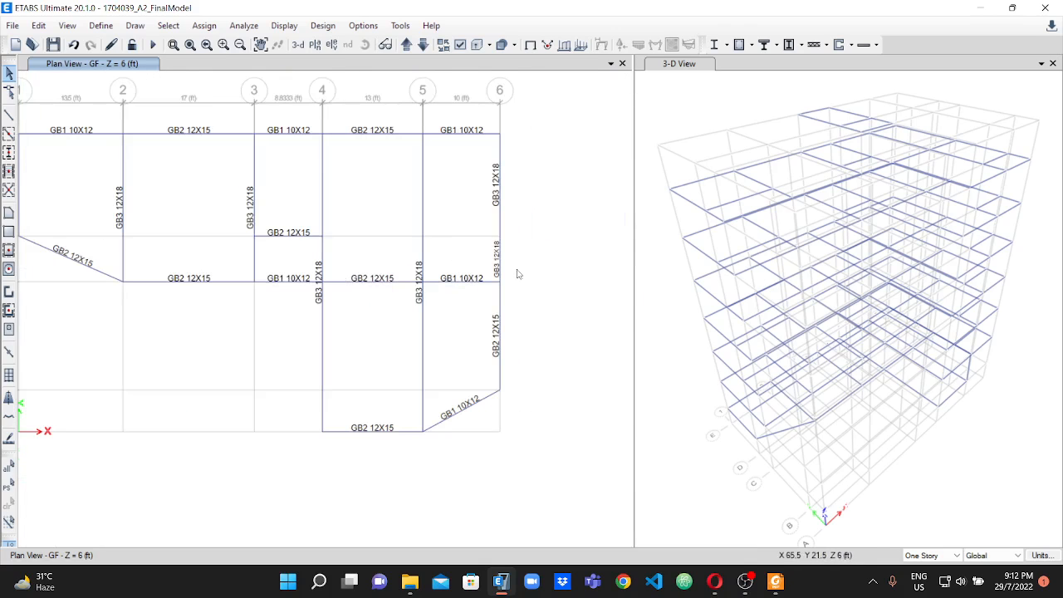
scroll(303, 217, down, 3)
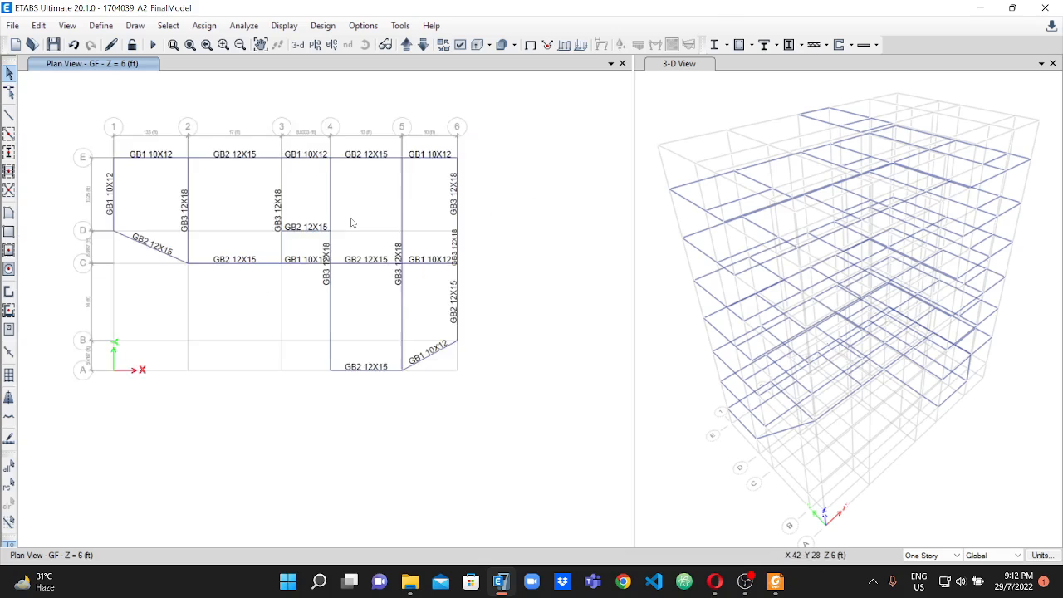
scroll(271, 227, up, 3)
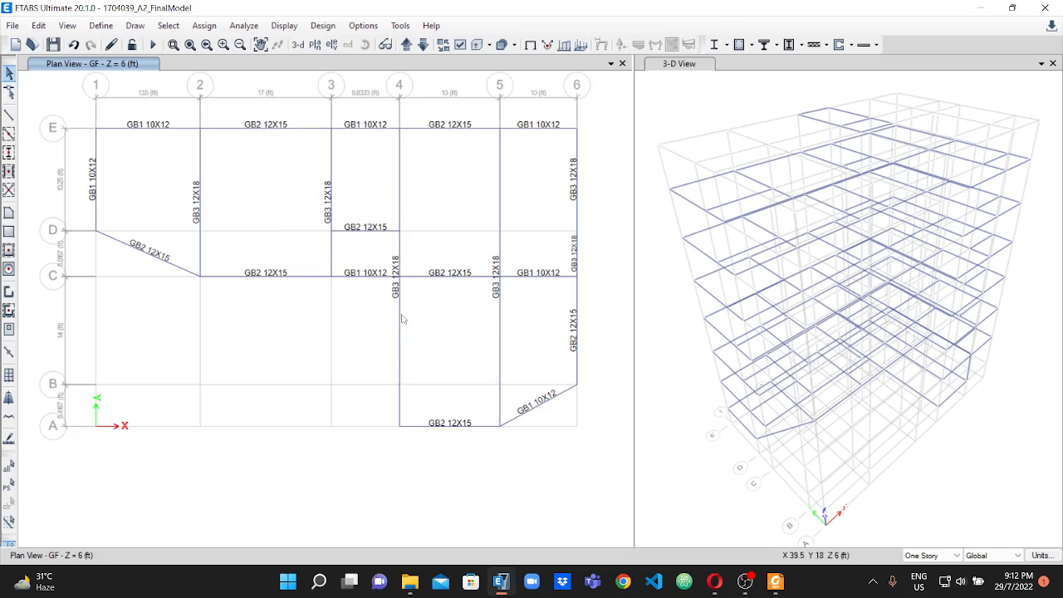
scroll(278, 230, down, 2)
scroll(404, 239, up, 2)
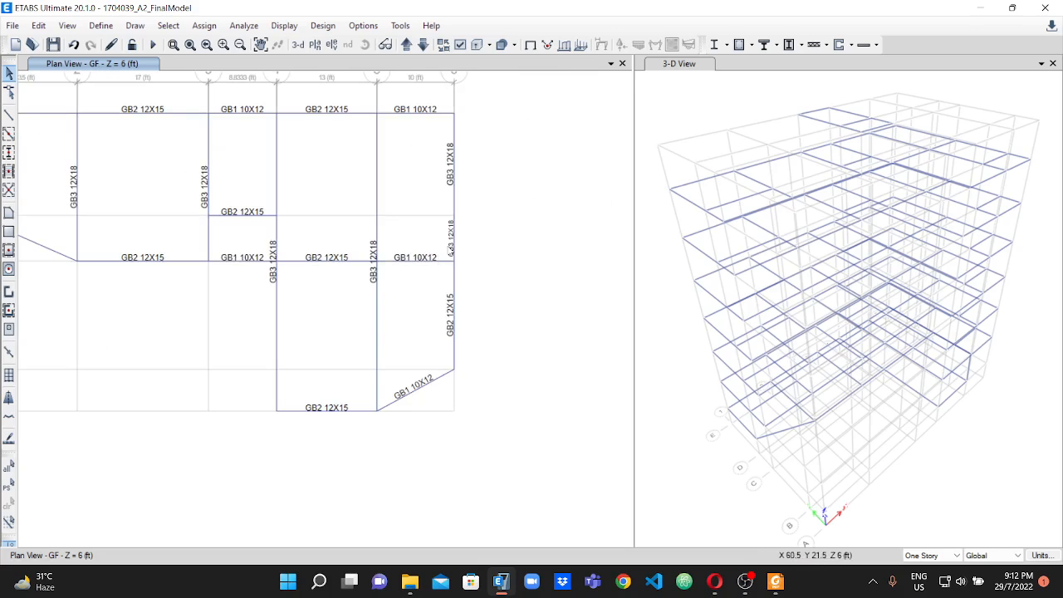
scroll(455, 237, up, 2)
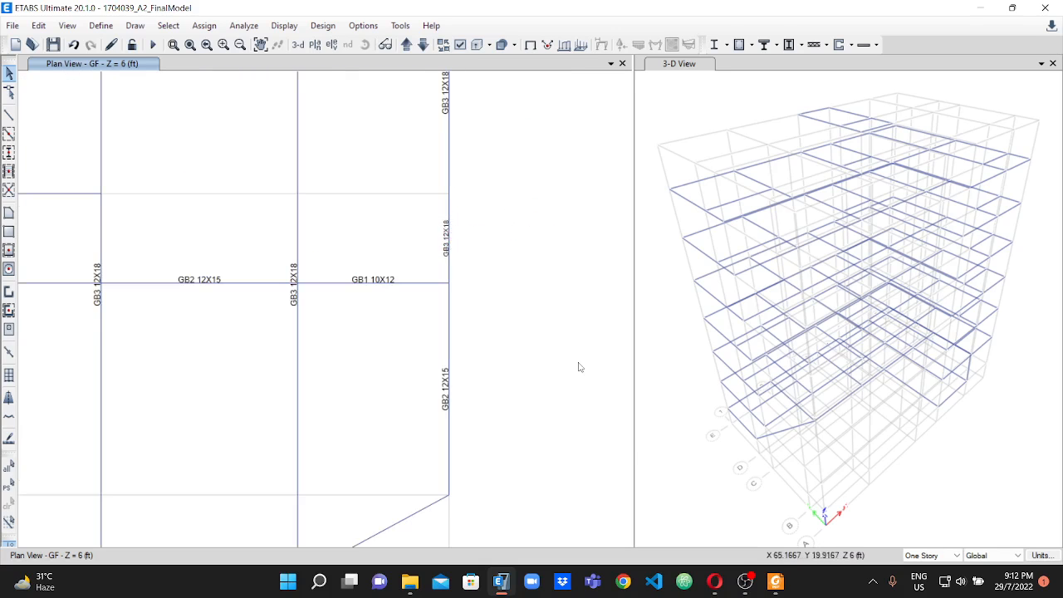
Switch to Foxit PDF Reader and mark the GB-2 label on line 6 between C and B in the grade beam layout plan.
click(776, 581)
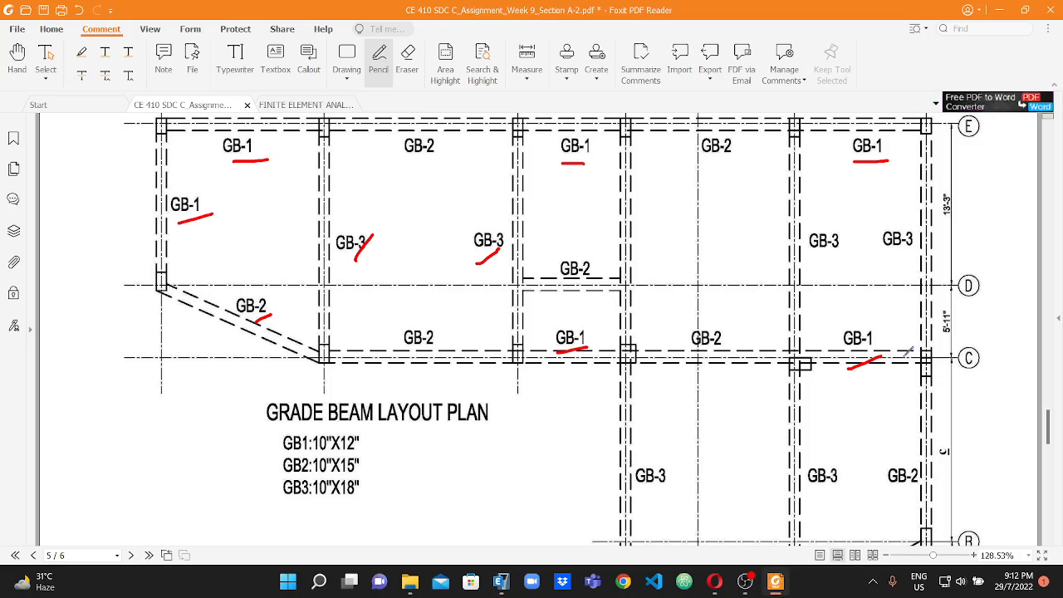
scroll(918, 320, down, 1)
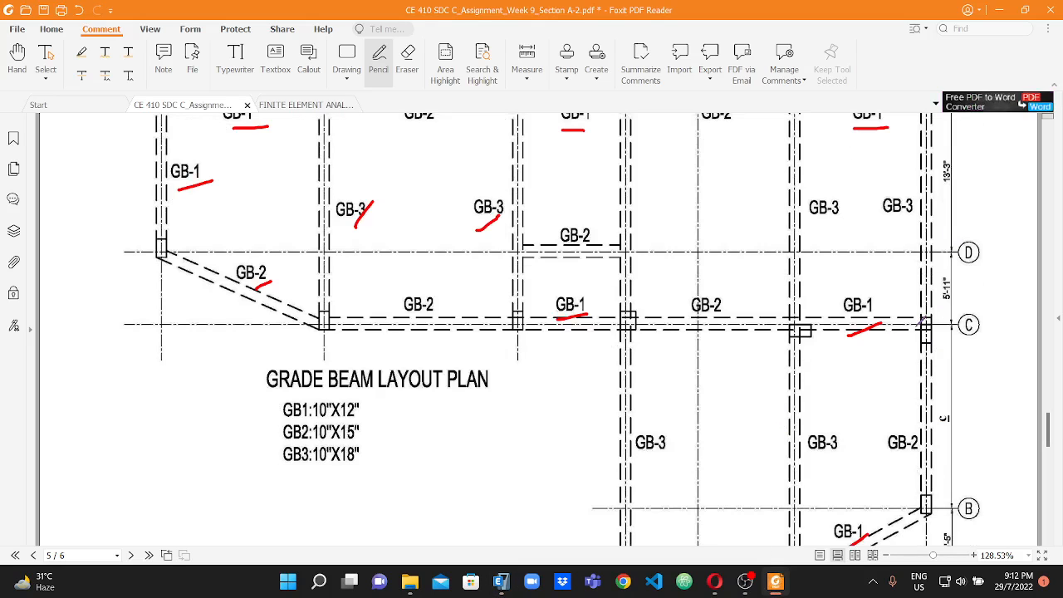
scroll(909, 355, down, 4)
drag(899, 323, 938, 307)
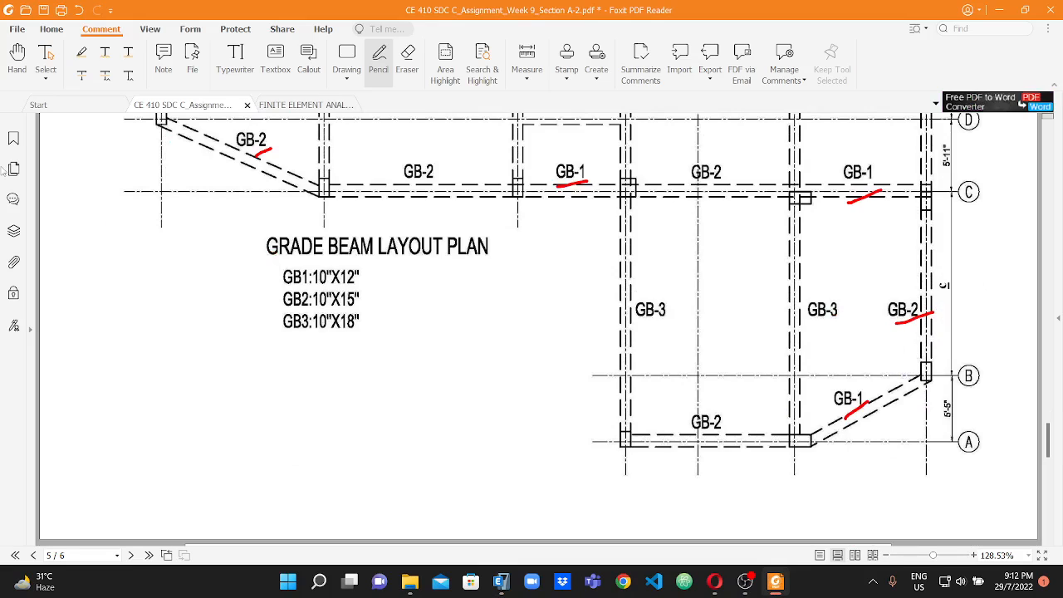
Switch back to ETABS and start Quick Draw Columns in the GF plan with the drawing scope set to All Stories.
click(501, 581)
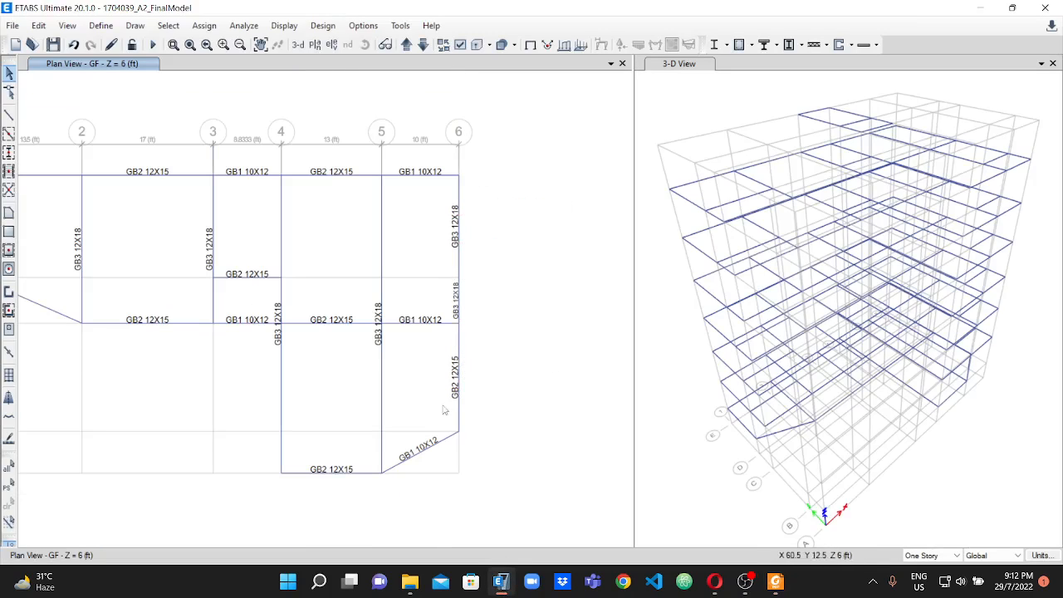
scroll(436, 397, down, 3)
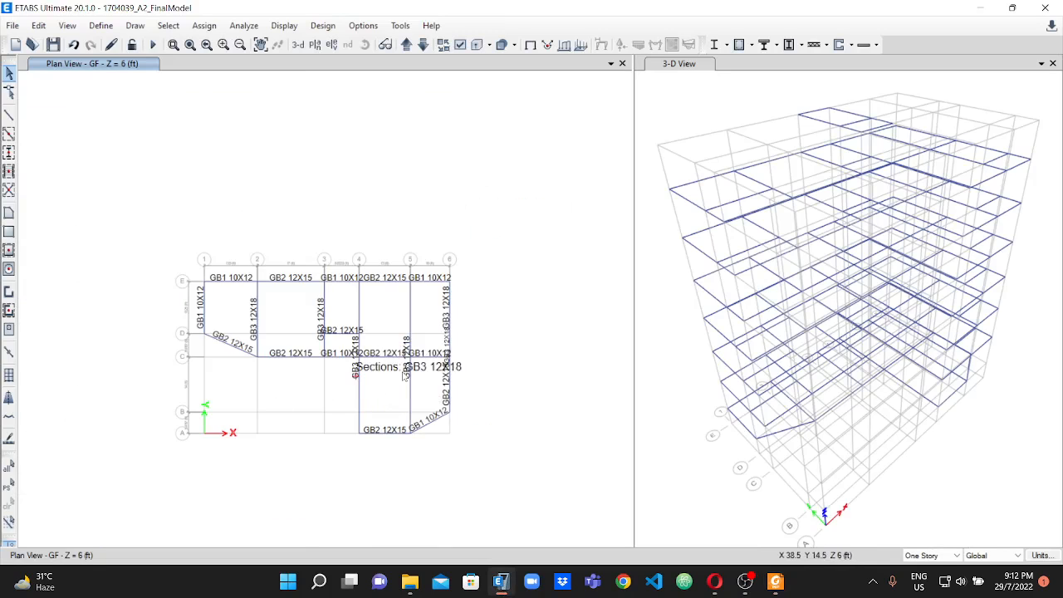
scroll(415, 349, up, 5)
scroll(513, 267, down, 2)
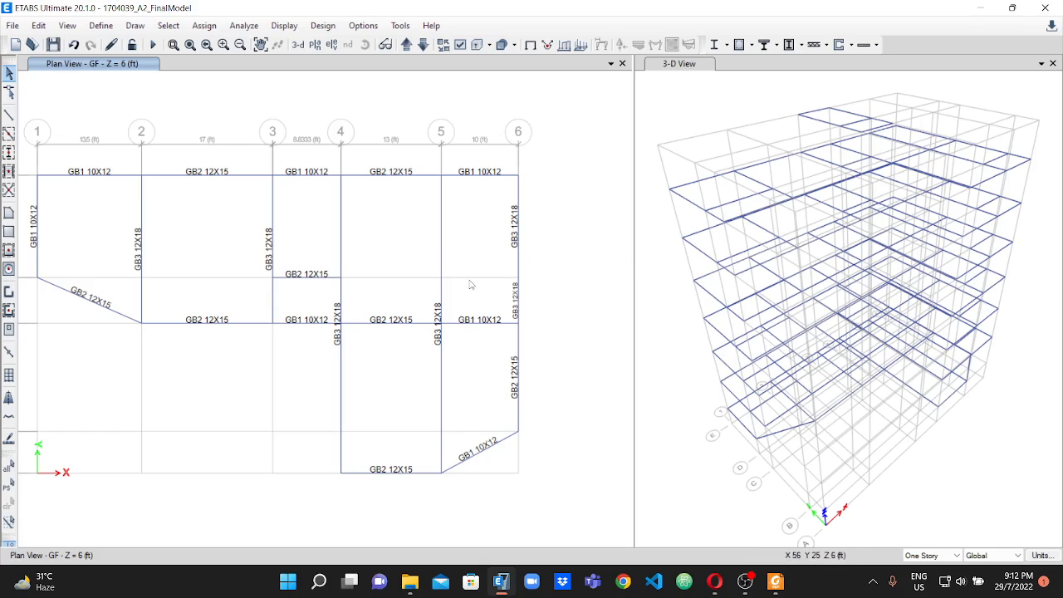
scroll(260, 231, down, 2)
scroll(172, 236, up, 2)
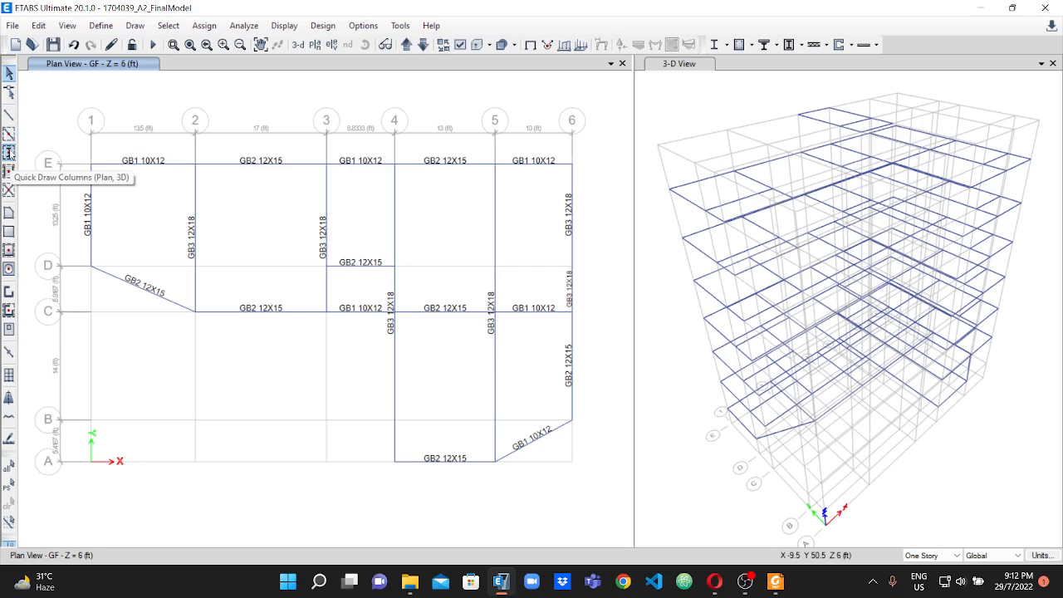
click(9, 152)
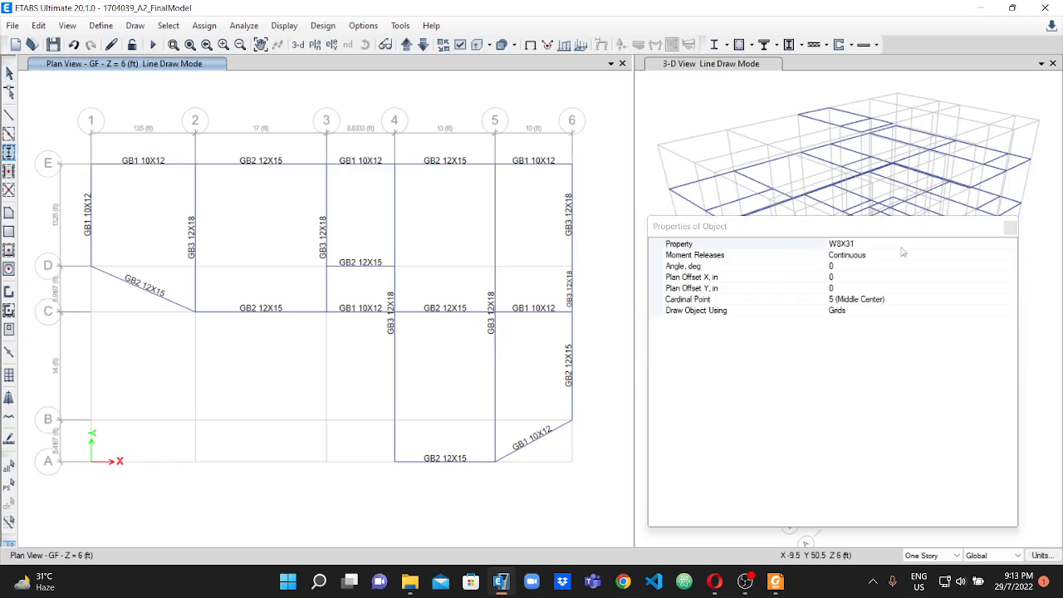
click(955, 555)
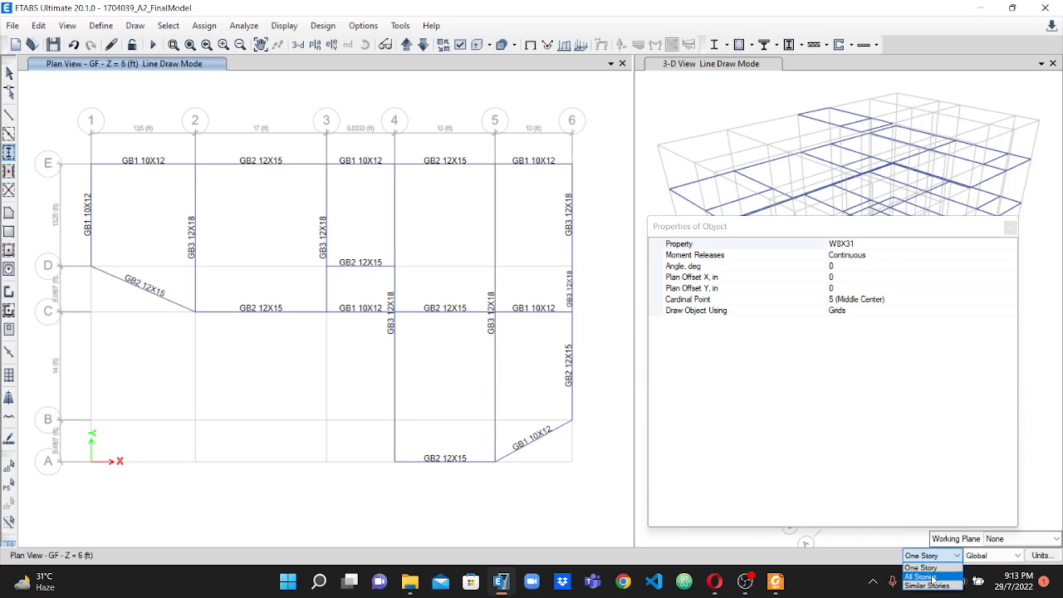
click(932, 577)
Set the section property for the columns being drawn to C1 10X15.
click(920, 256)
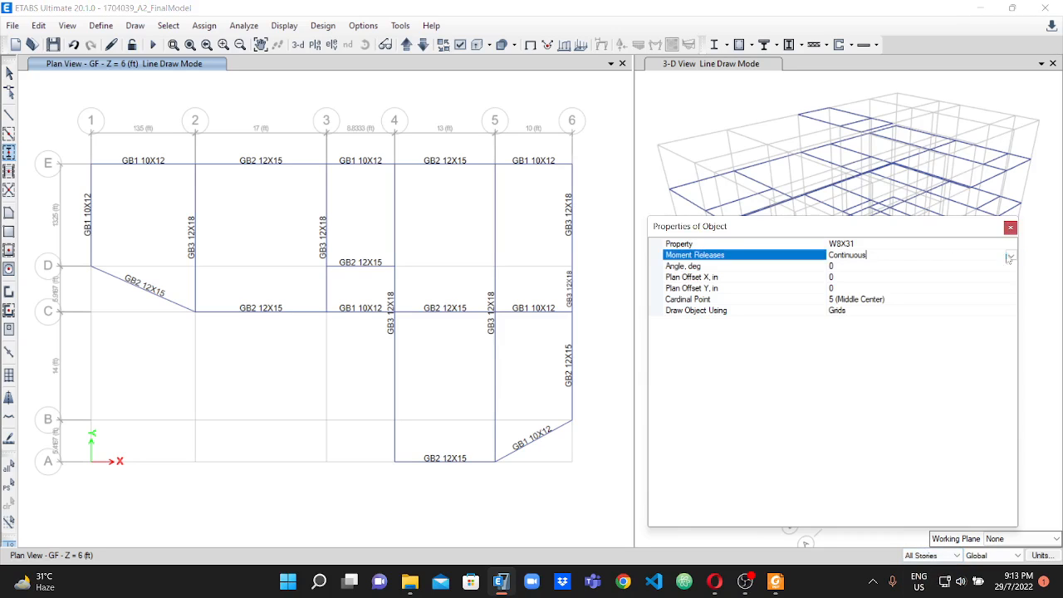
click(1011, 246)
click(1010, 245)
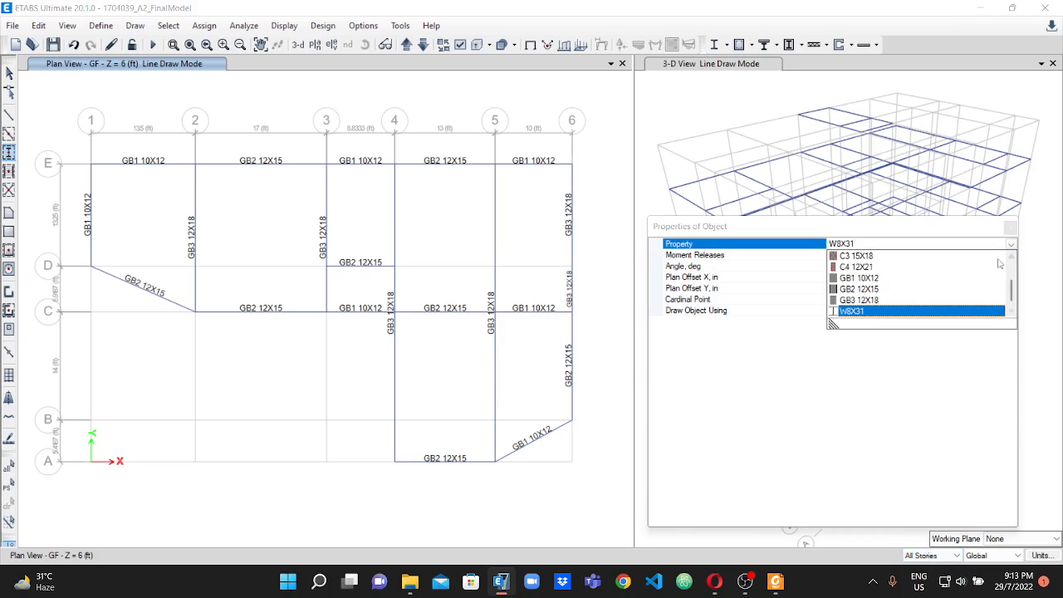
scroll(863, 299, up, 5)
click(867, 290)
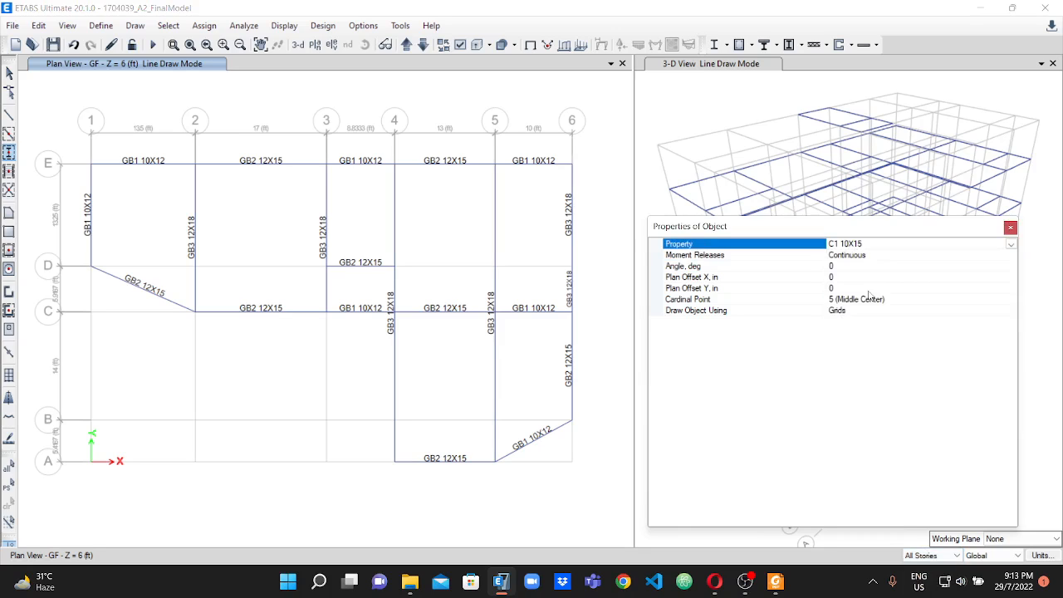
Switch to Foxit PDF Reader and mark the C1 labels at E-1, E-6 and A-4 in the column layout plan.
click(775, 581)
scroll(542, 315, up, 10)
scroll(498, 248, up, 5)
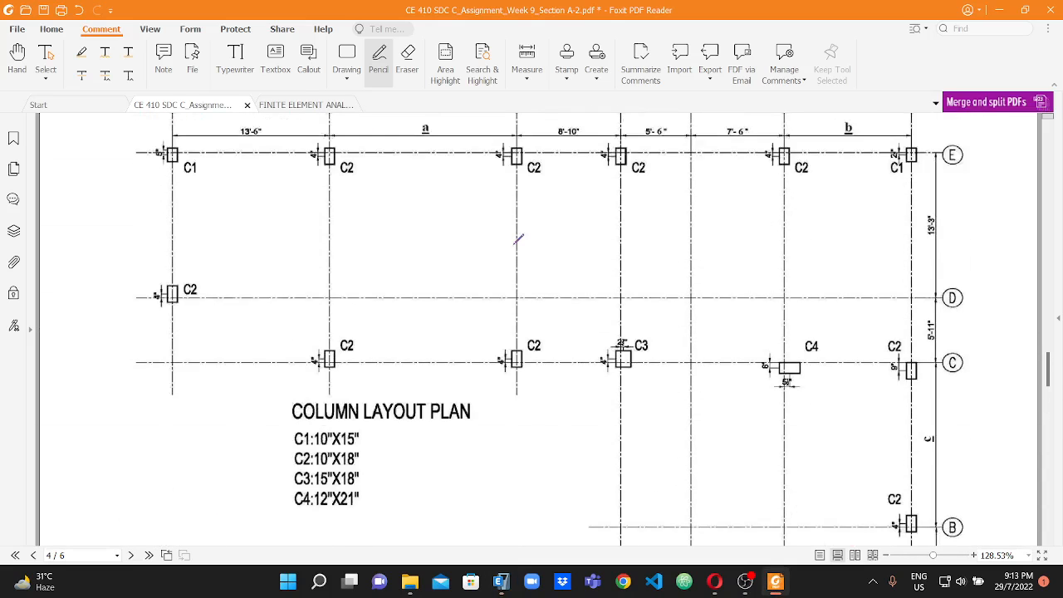
ctrl+scroll(440, 274, down, 3)
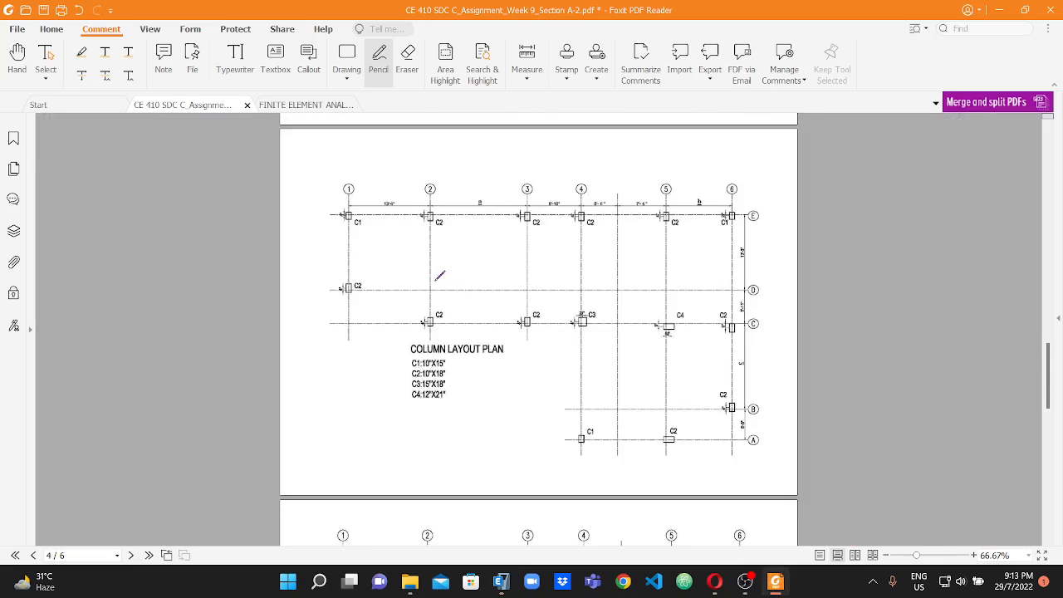
ctrl+scroll(440, 275, up, 2)
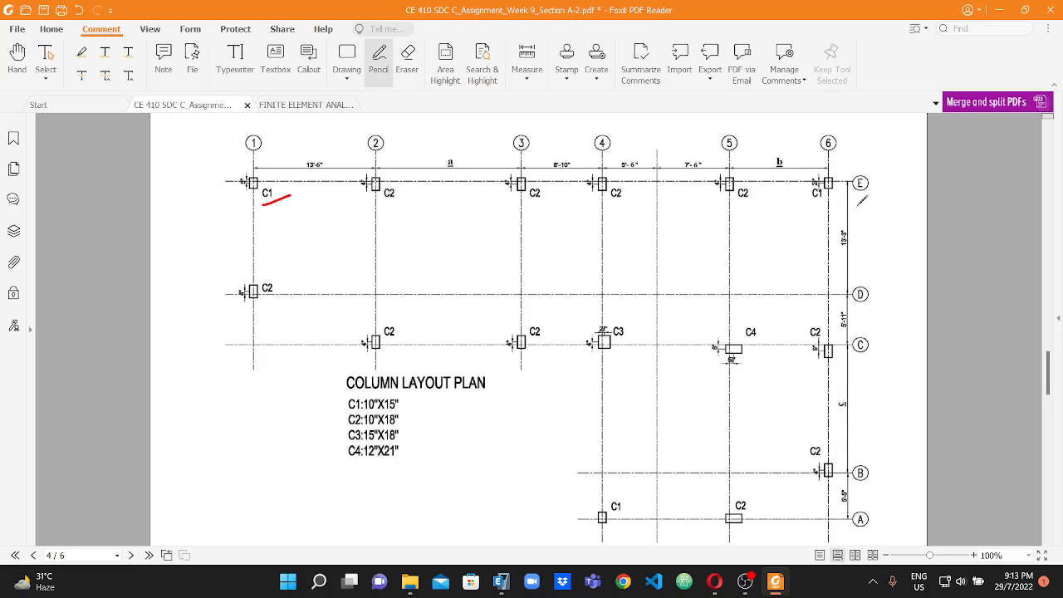
scroll(822, 415, down, 1)
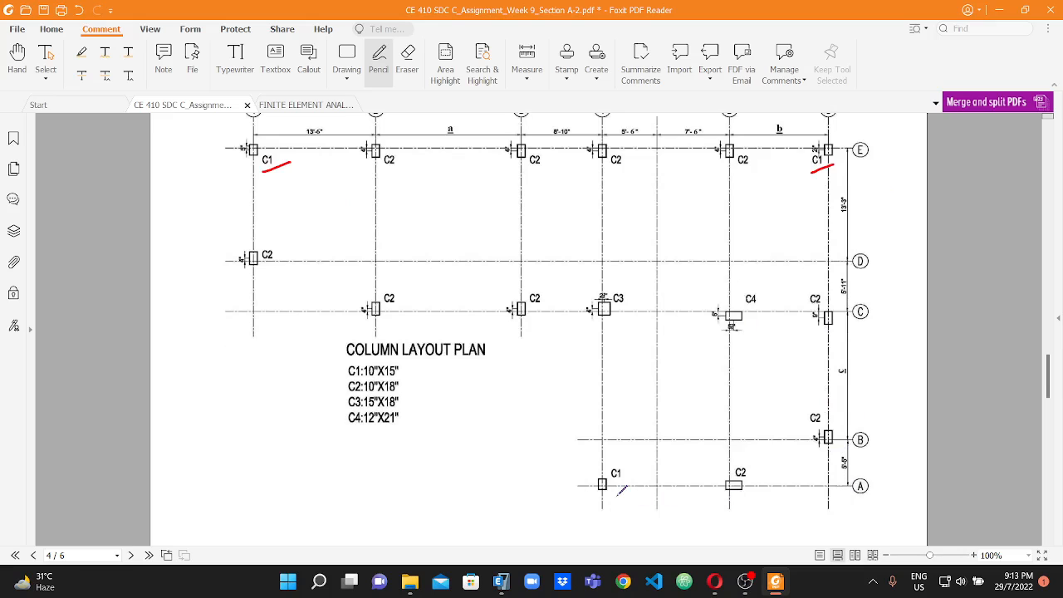
scroll(189, 192, up, 2)
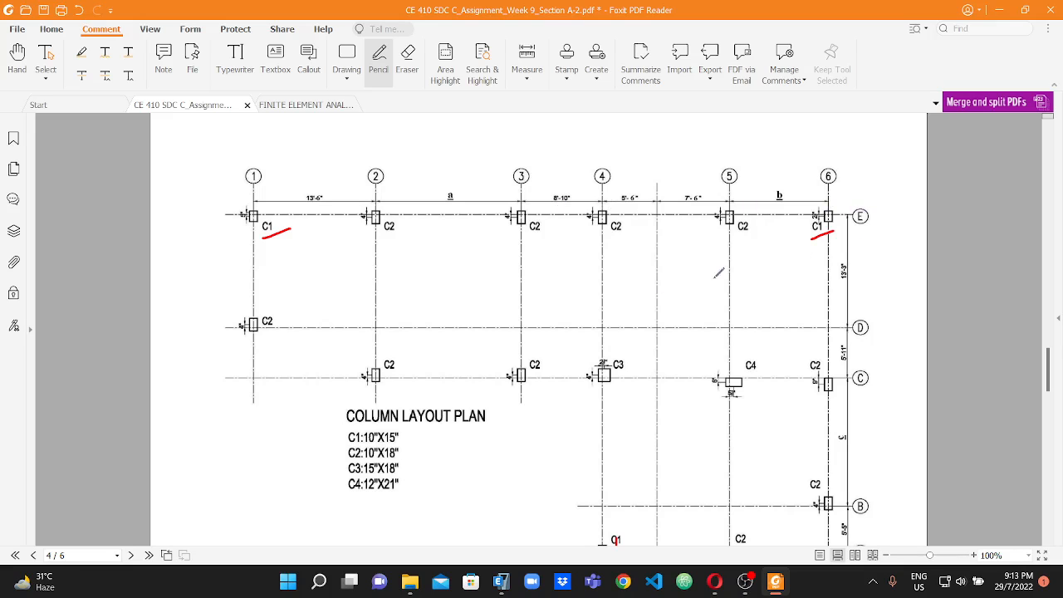
scroll(658, 372, down, 1)
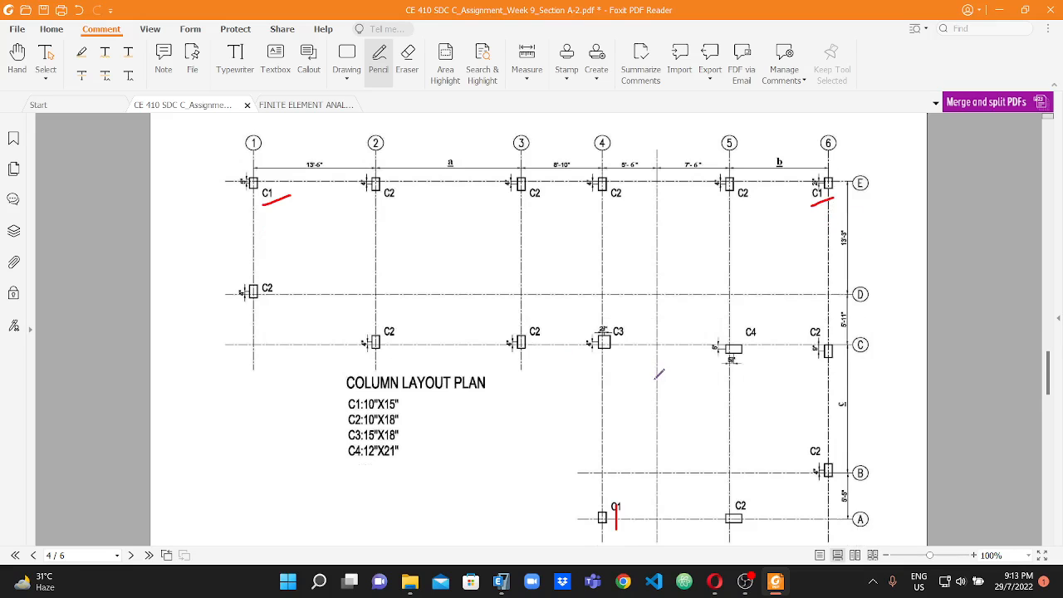
scroll(838, 488, down, 1)
scroll(470, 306, up, 2)
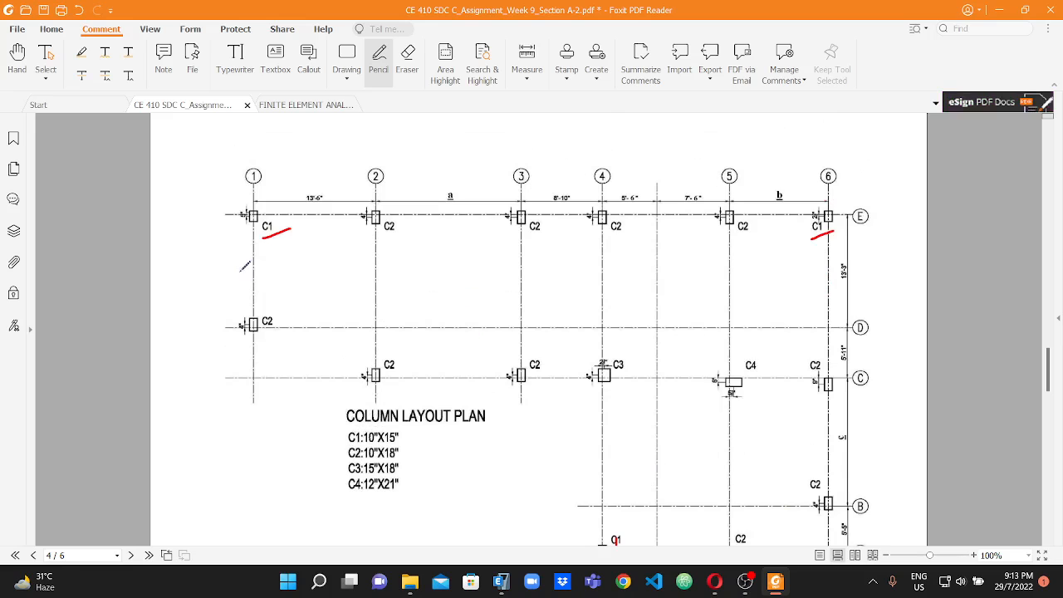
Set the column angle to 90 degrees in ETABS and sketch the upright column rectangle beside grid 1 in the Foxit PDF Reader plan.
click(501, 581)
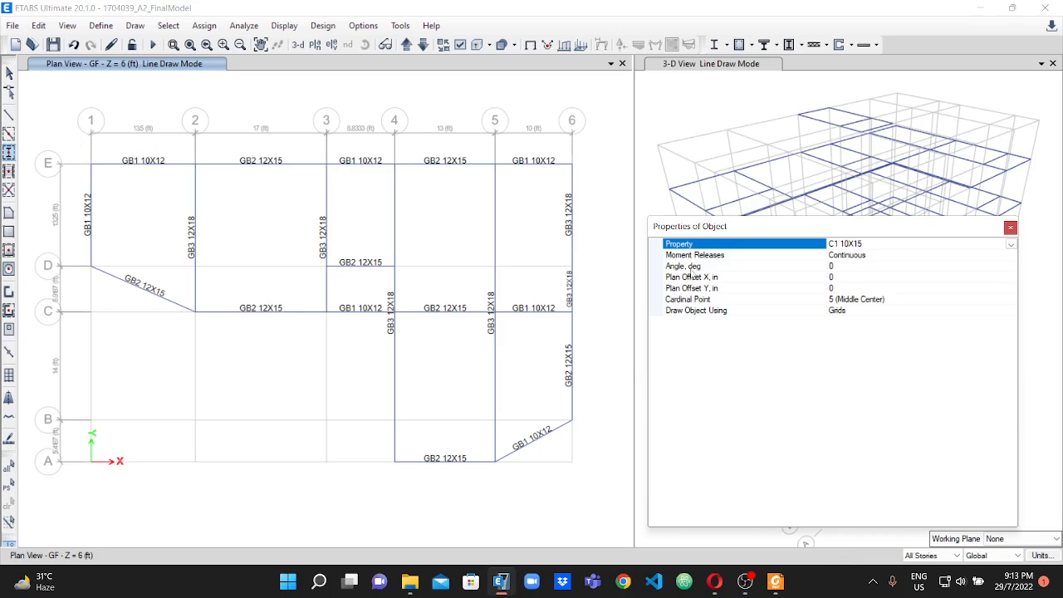
click(851, 265)
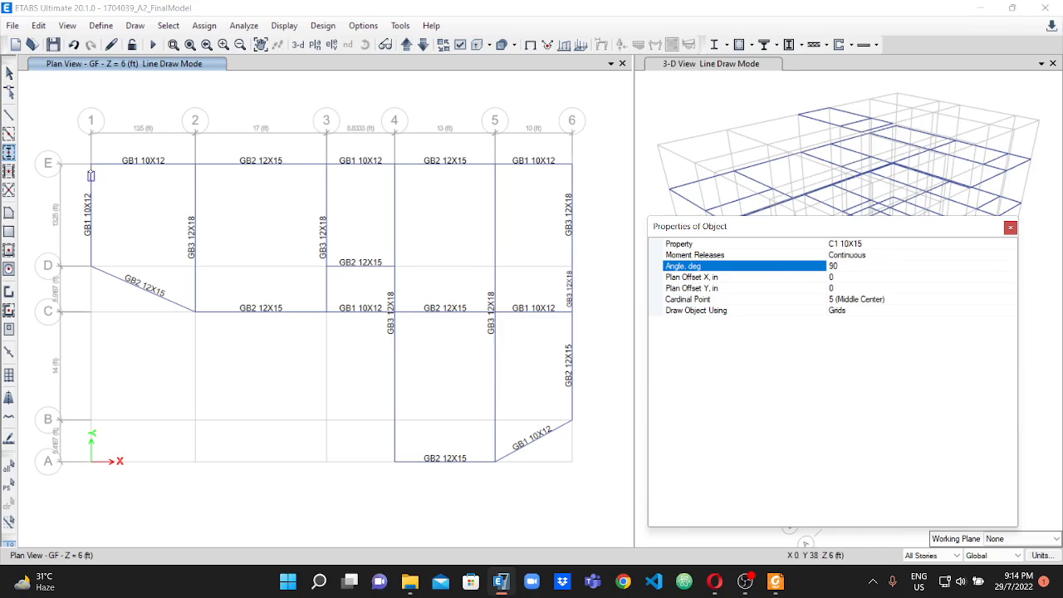
click(776, 581)
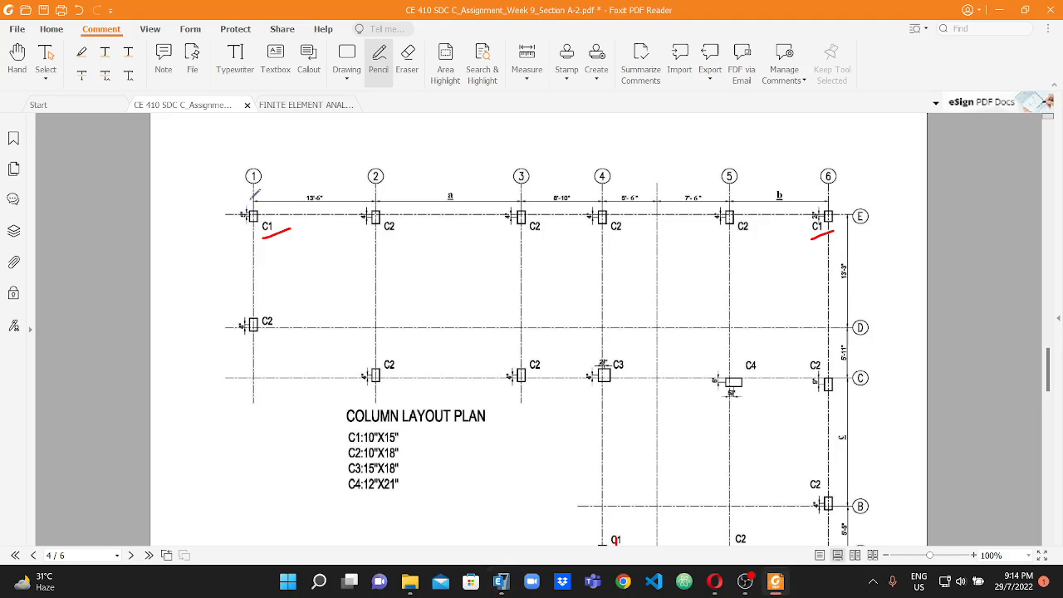
mouse_move(207, 148)
mouse_down()
mouse_move(235, 199)
mouse_move(246, 200)
mouse_up()
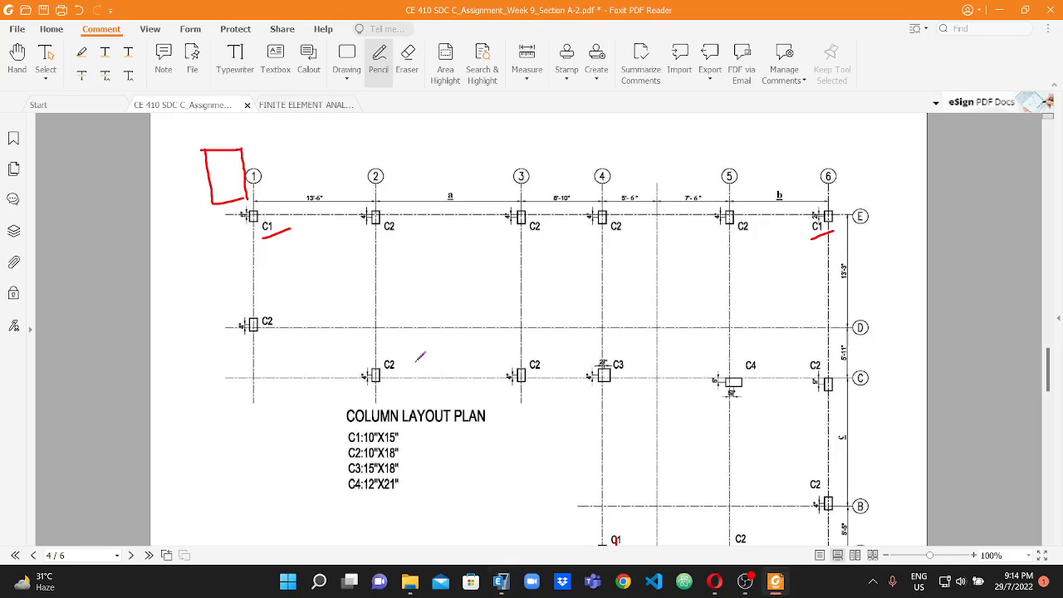
Switch back to ETABS and place C1 10X15 columns at E-1, E-6 and A-4, checking their locations against the PDF layout.
click(501, 580)
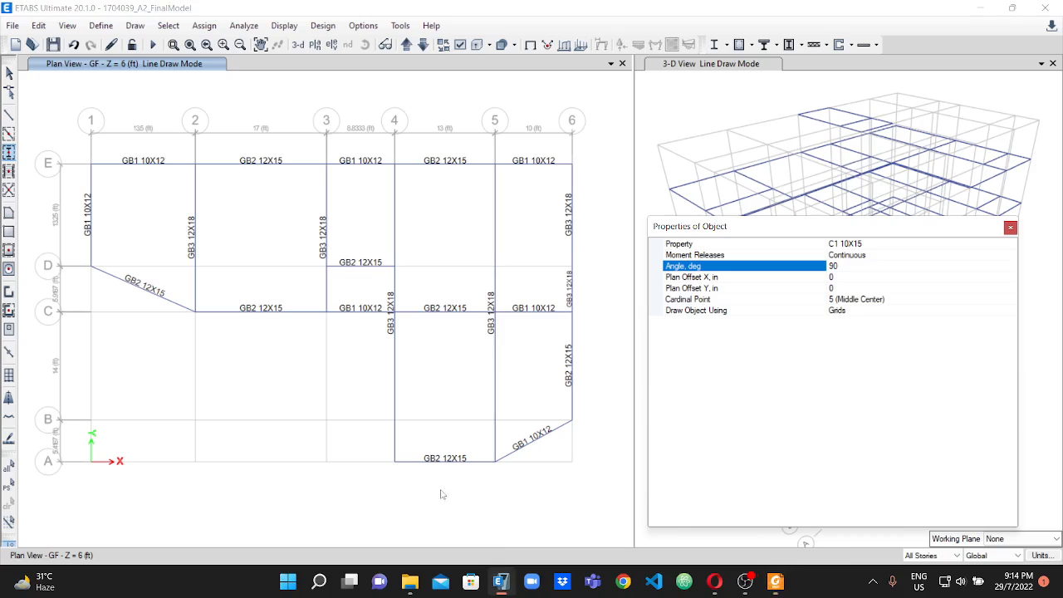
click(91, 163)
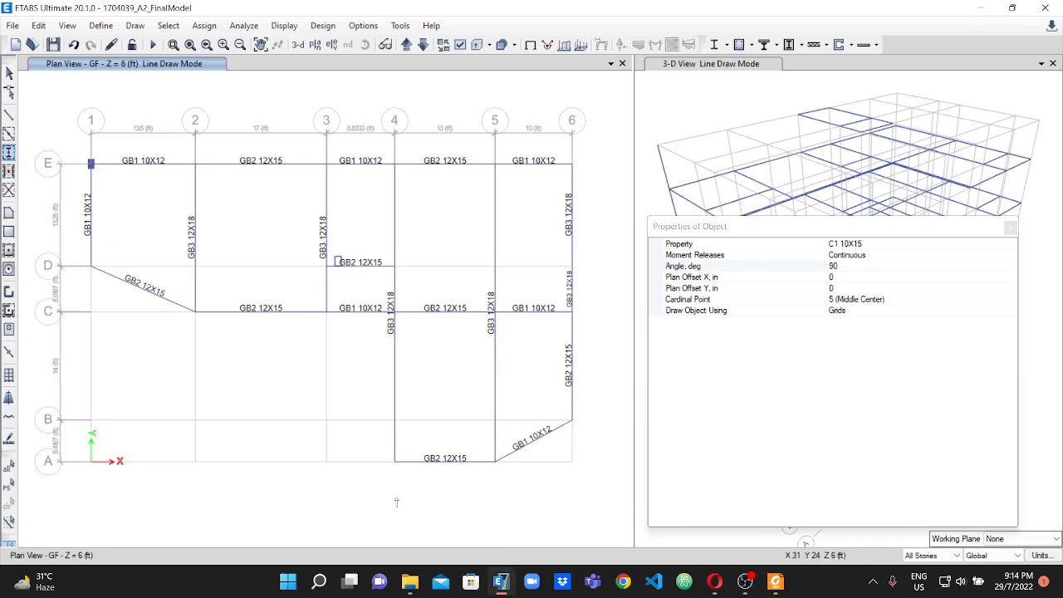
click(774, 582)
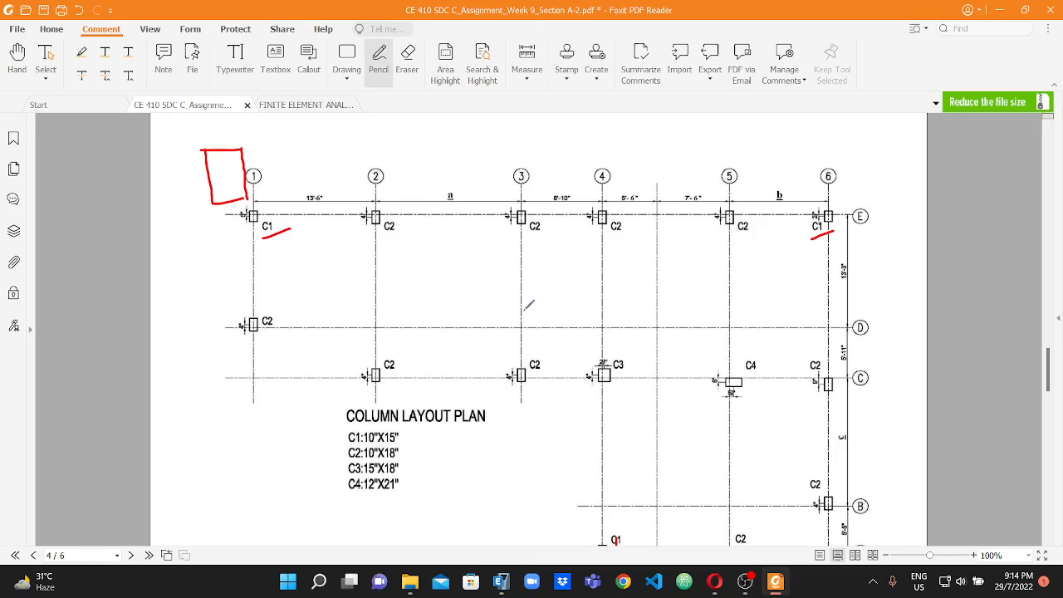
scroll(823, 323, down, 1)
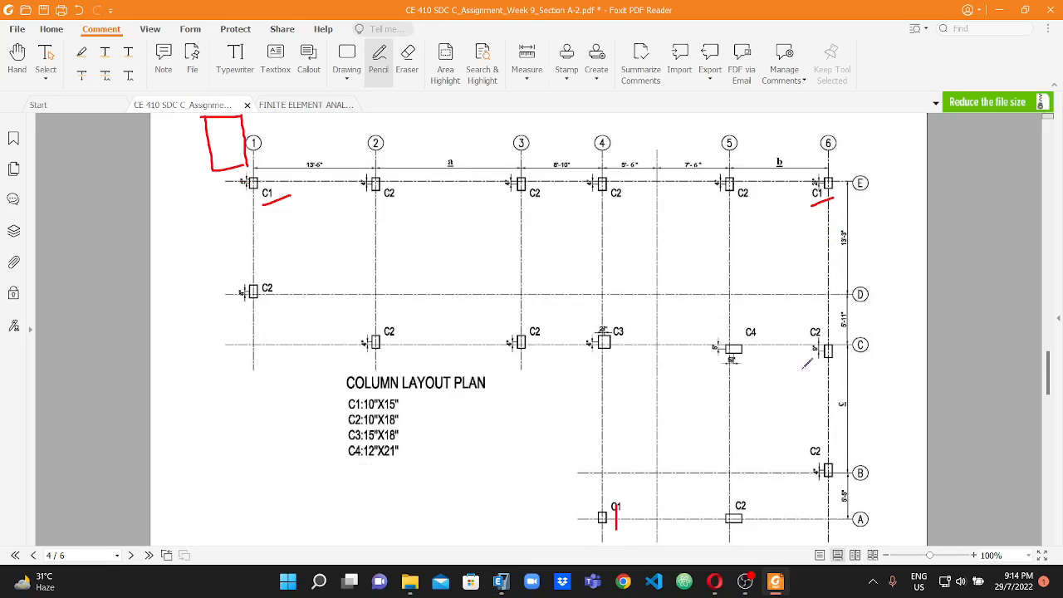
scroll(583, 515, down, 2)
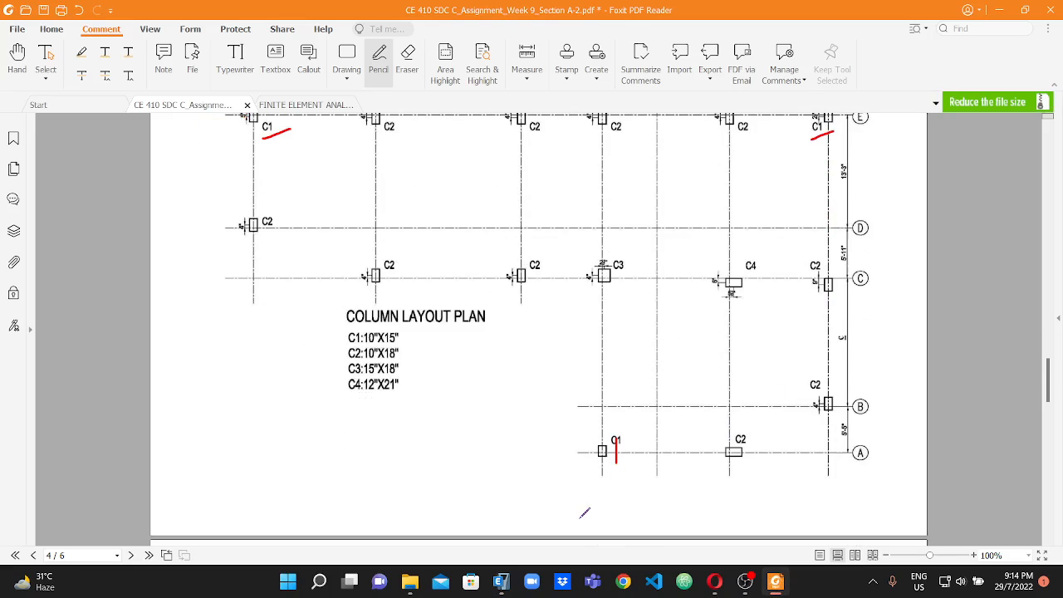
click(499, 581)
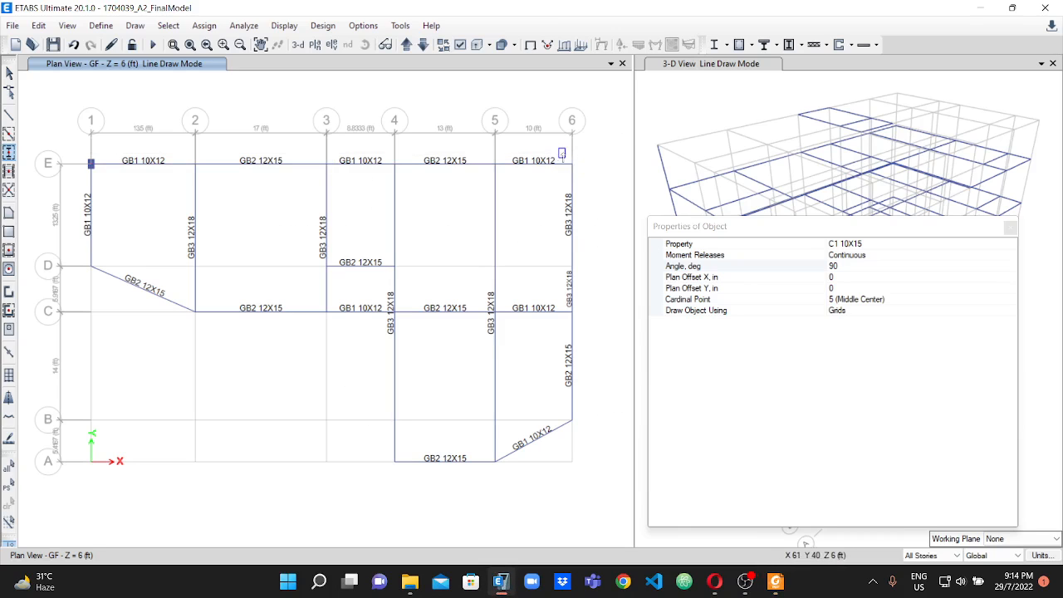
click(572, 164)
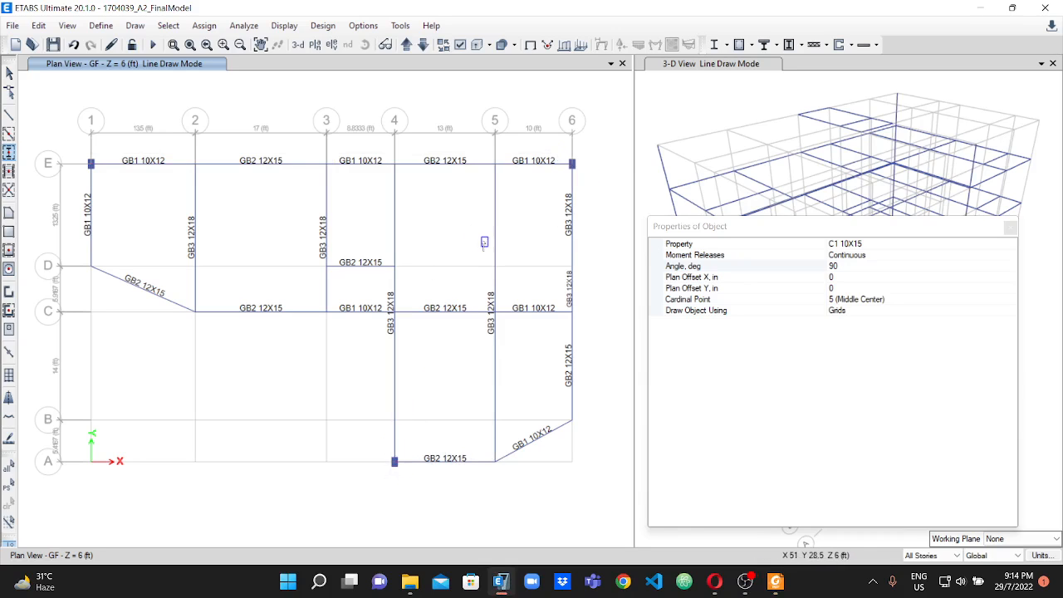
Set the section property for the columns being drawn to C2 10X18.
click(875, 246)
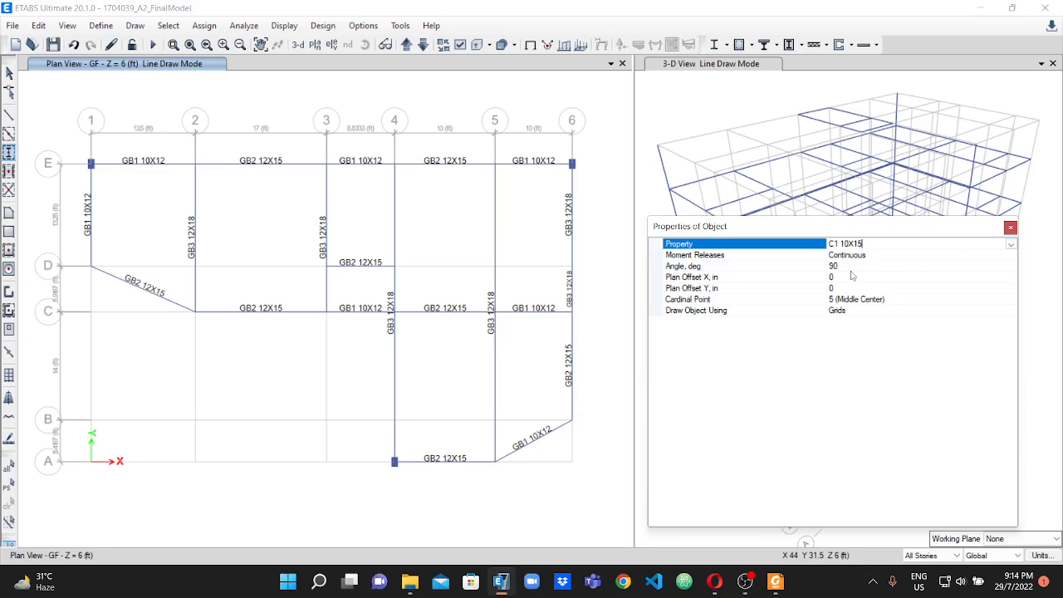
click(1010, 244)
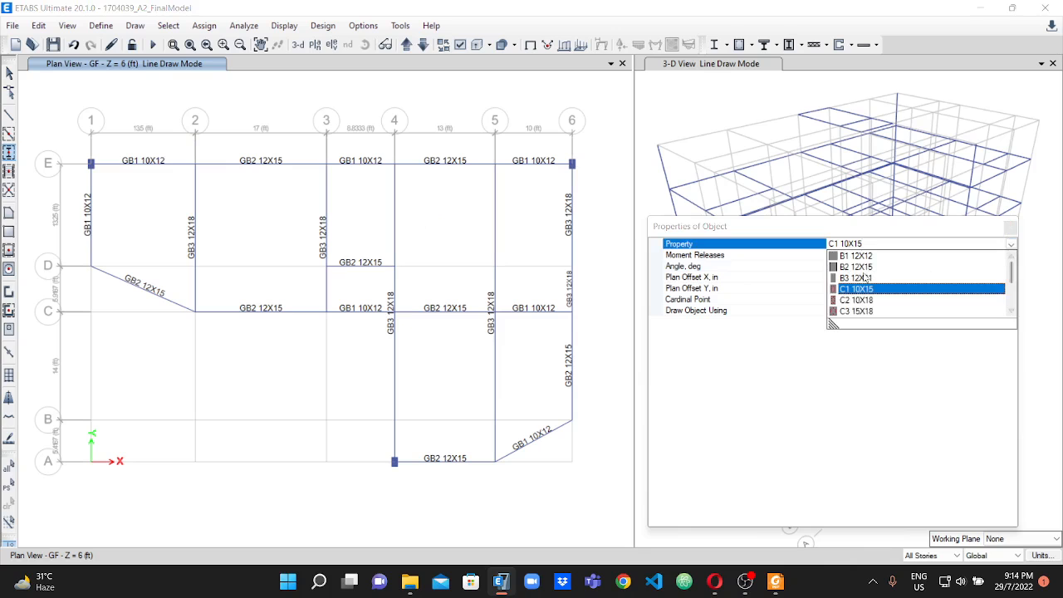
click(854, 299)
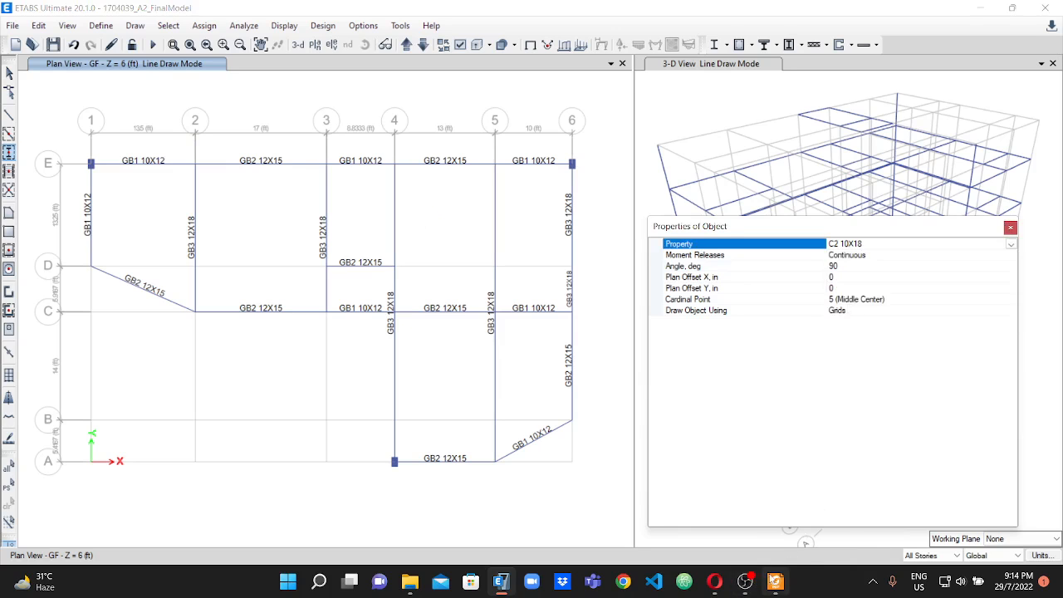
Switch to Foxit PDF Reader and mark the C2 labels at E-2, D-1, C-2, E-3, C-3 and E-4 in the column layout plan.
click(775, 582)
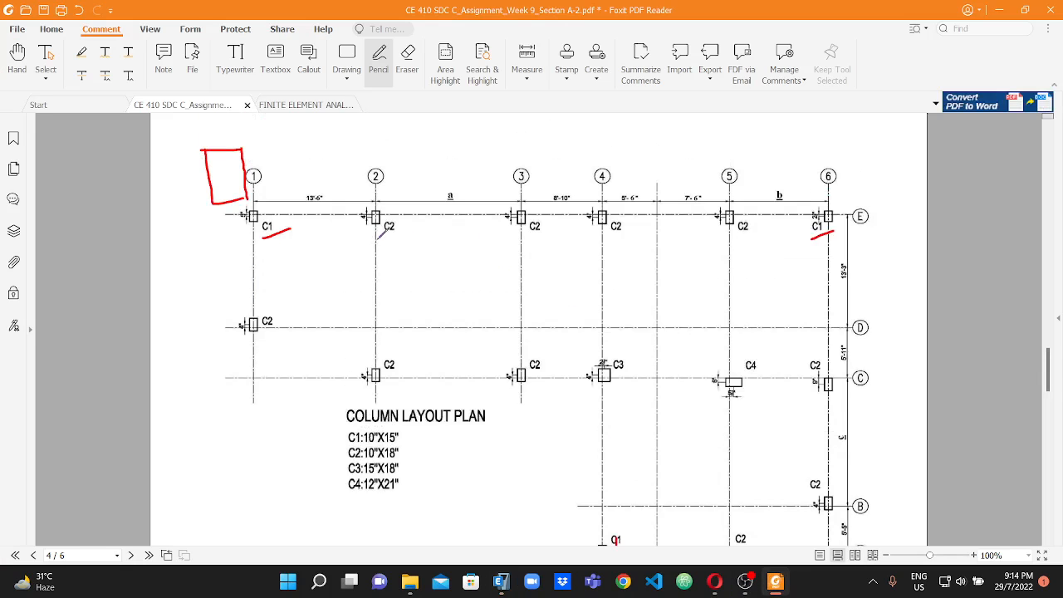
drag(380, 238, 393, 235)
drag(266, 345, 303, 329)
drag(396, 378, 396, 379)
drag(542, 233, 540, 235)
drag(525, 397, 536, 382)
drag(592, 250, 624, 237)
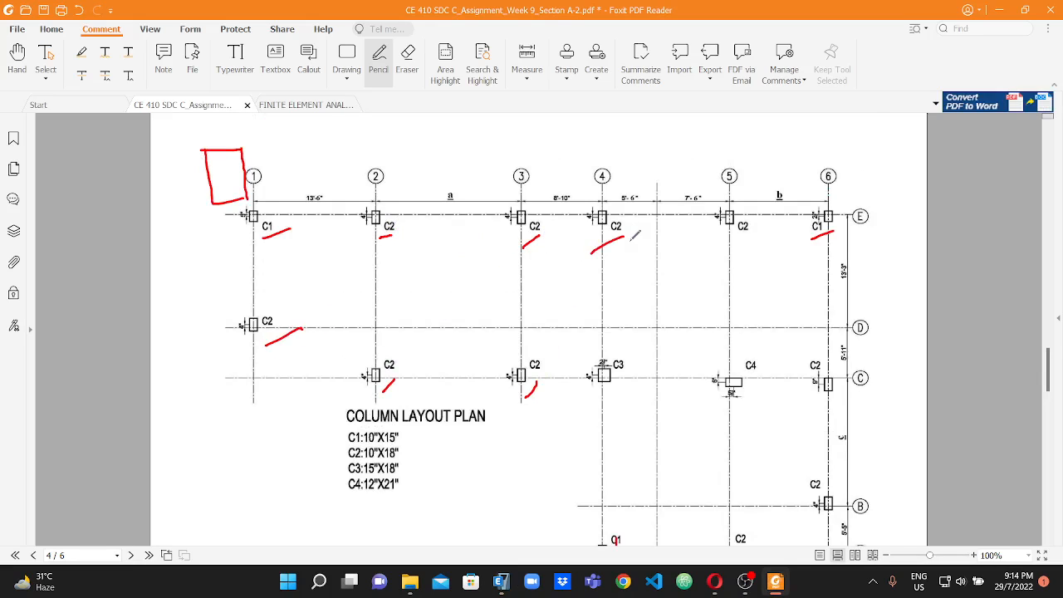
Mark the remaining C2 labels at E-5, C-6, B-6 and A-5 in the column layout plan.
scroll(668, 256, down, 1)
drag(756, 194, 716, 209)
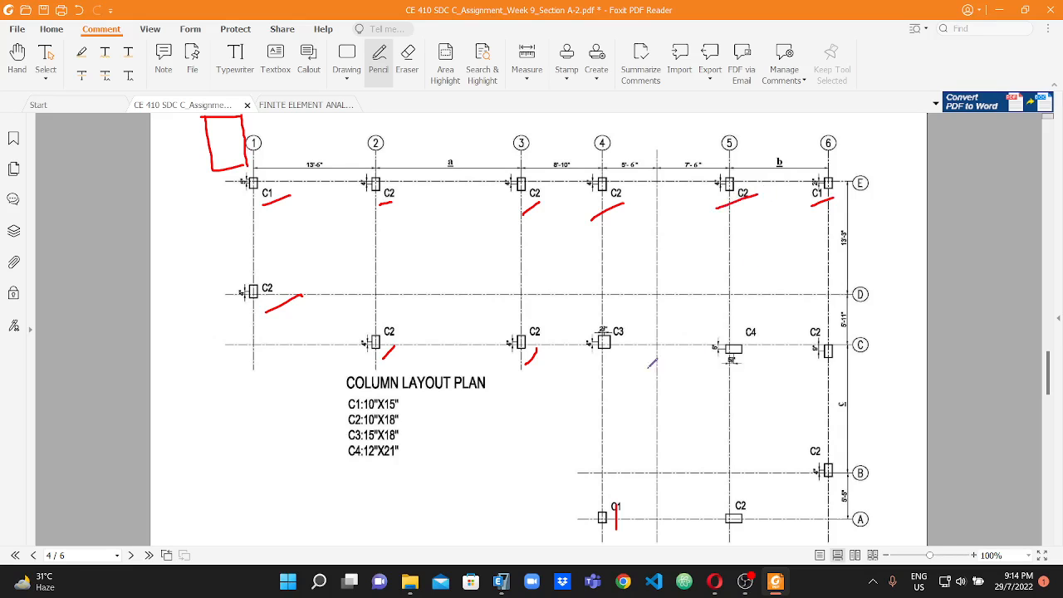
drag(814, 369, 837, 361)
scroll(853, 373, down, 1)
drag(820, 455, 848, 432)
drag(733, 499, 761, 480)
scroll(394, 287, up, 1)
Switch back to ETABS and place C2 10X18 columns at D-1, E-2, C-2, E-3, C-3, E-4 and E-5.
click(501, 582)
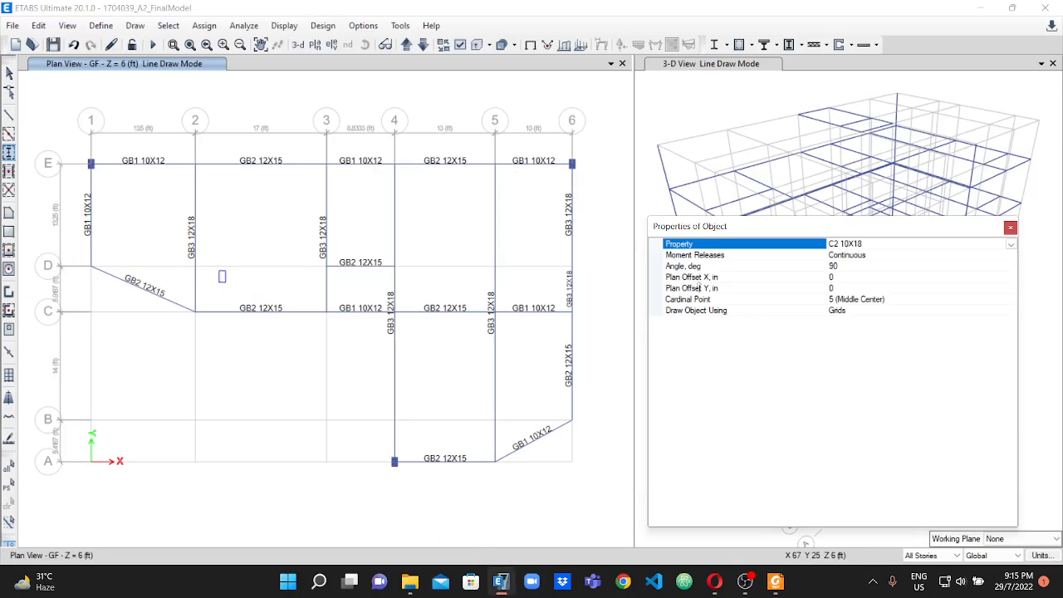
click(92, 265)
click(195, 163)
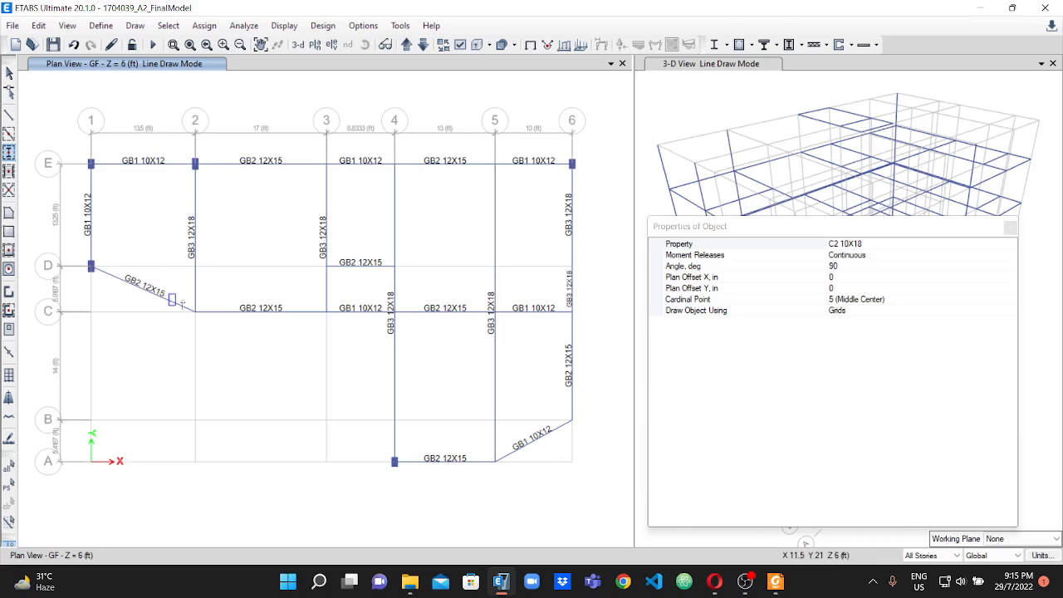
click(218, 336)
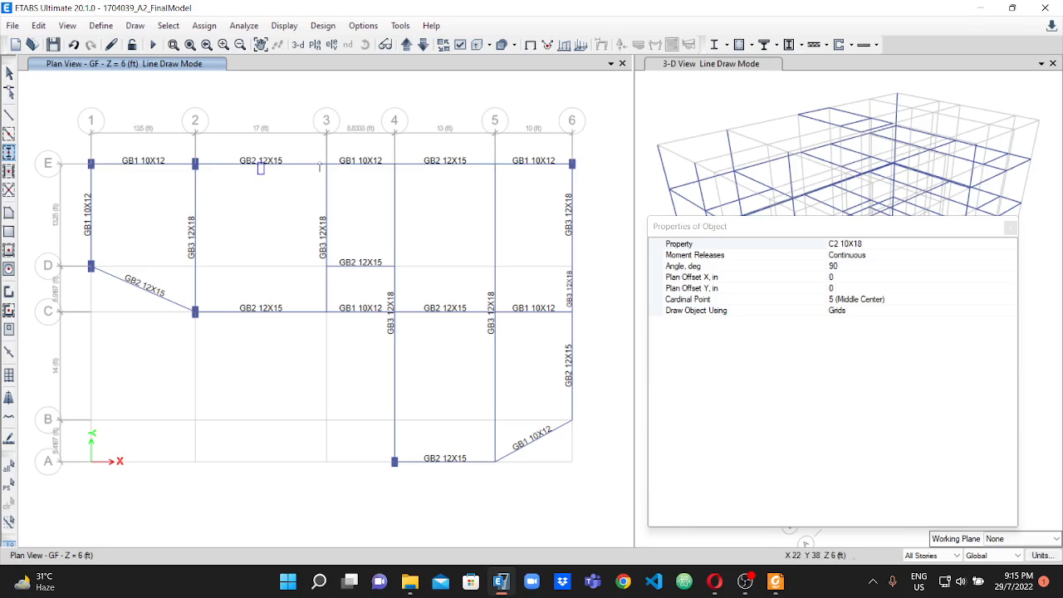
click(330, 173)
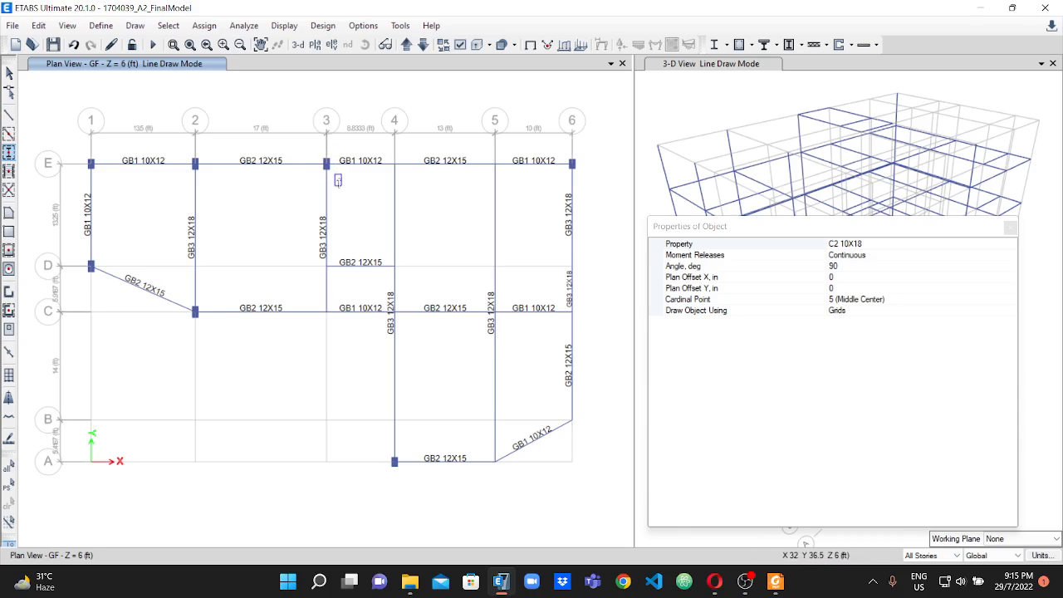
click(331, 309)
click(398, 184)
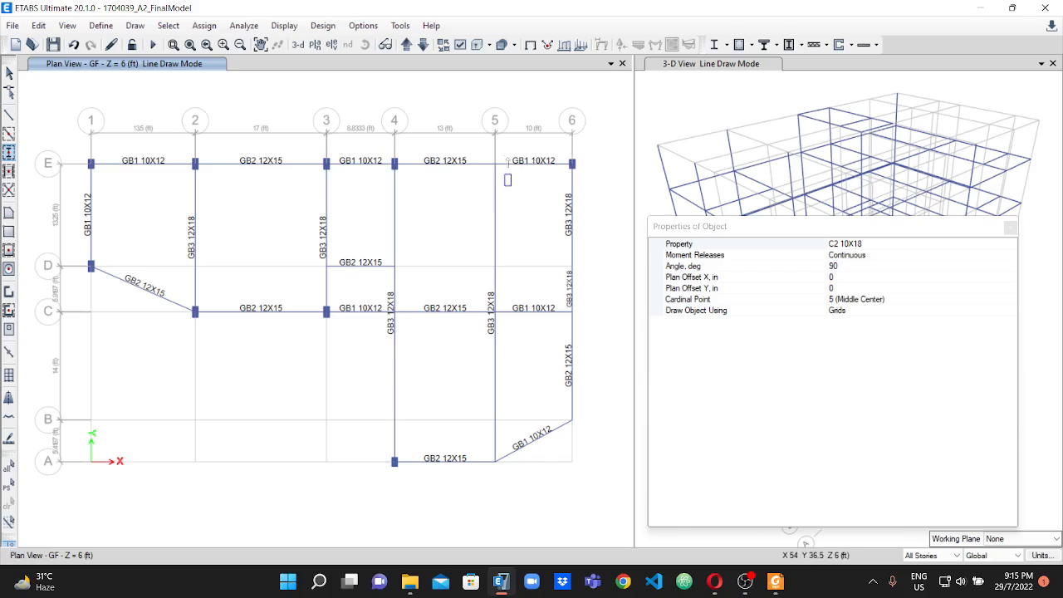
click(497, 169)
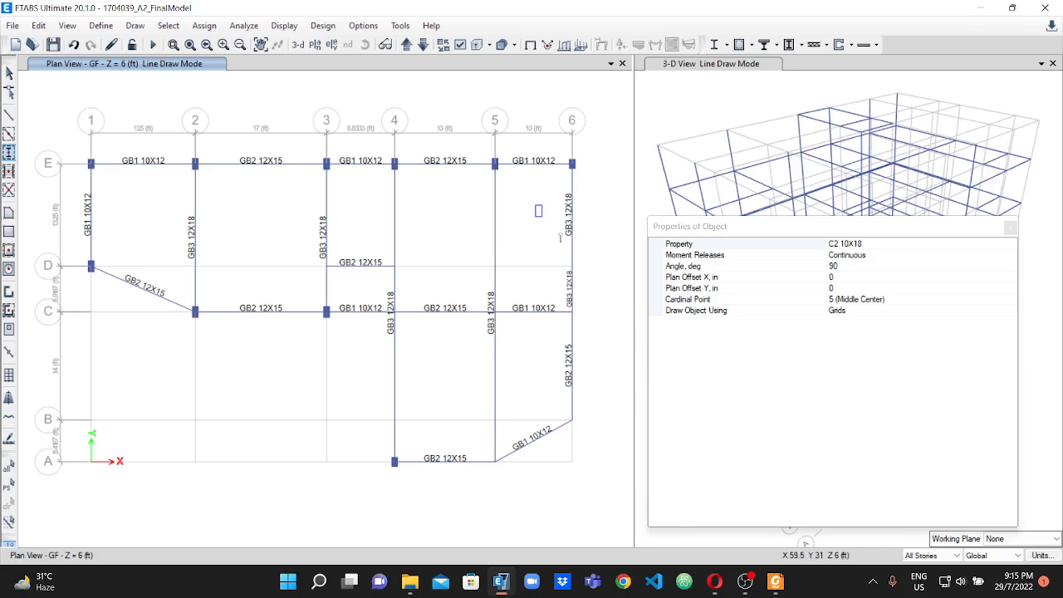
Place C2 10X18 columns at grid points C-6 and B-6 with the 90-degree orientation.
scroll(566, 310, up, 2)
scroll(586, 316, up, 2)
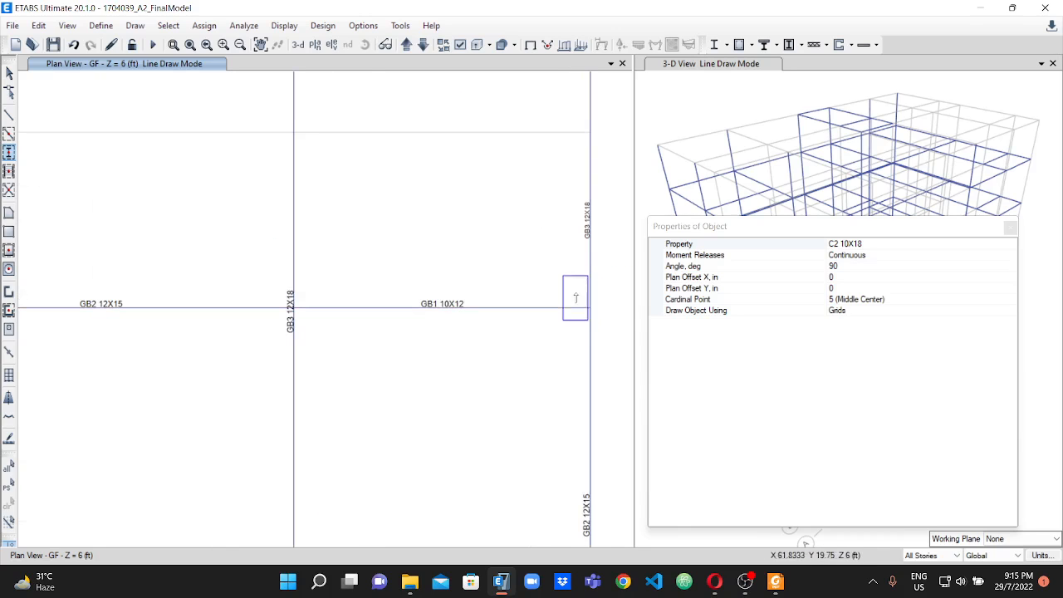
click(604, 329)
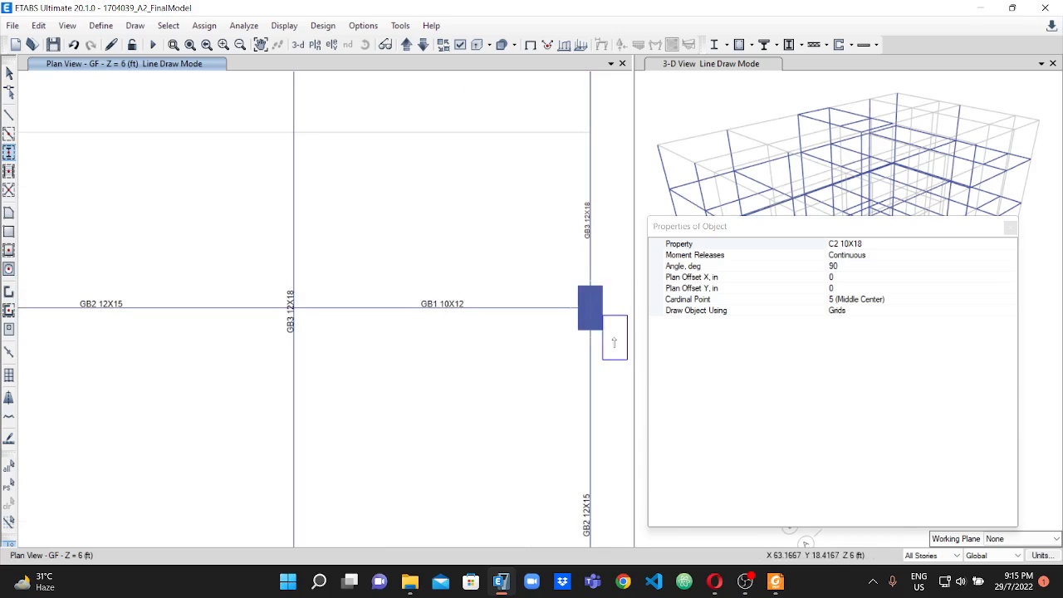
scroll(598, 333, down, 5)
scroll(556, 313, down, 1)
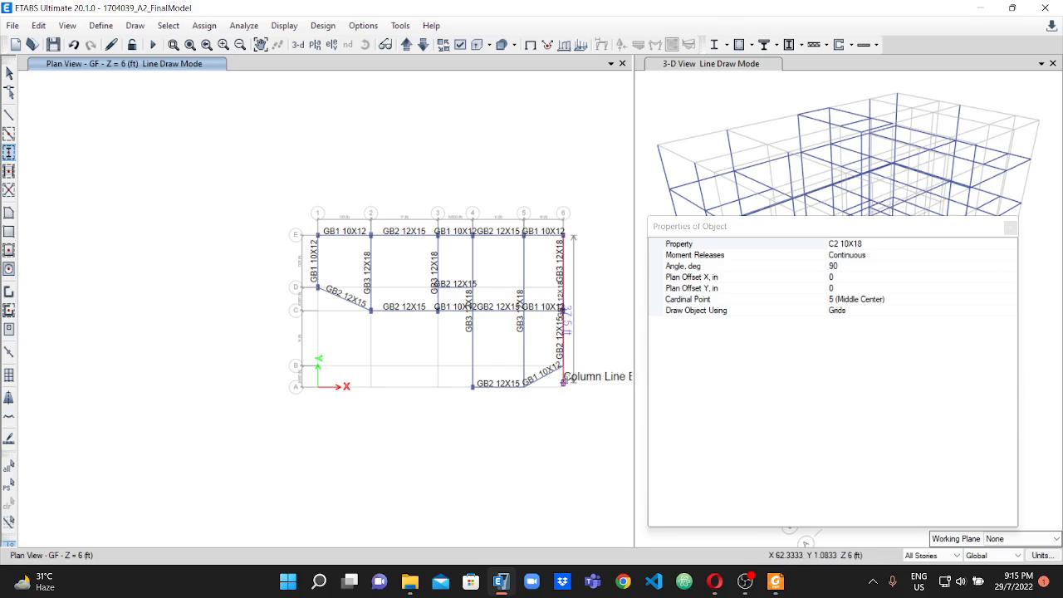
scroll(564, 371, up, 4)
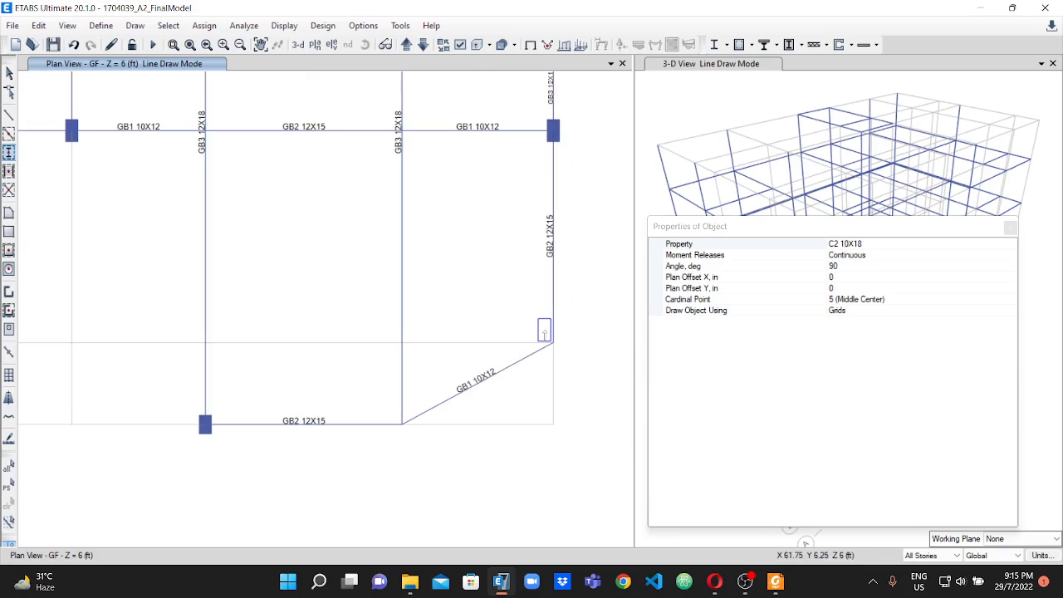
scroll(552, 337, down, 2)
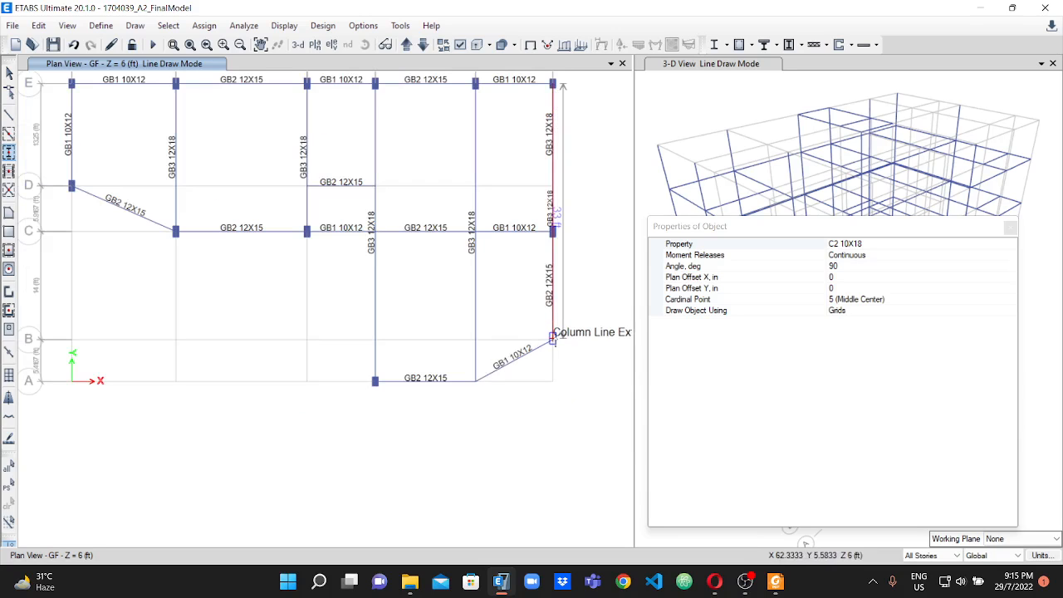
click(552, 336)
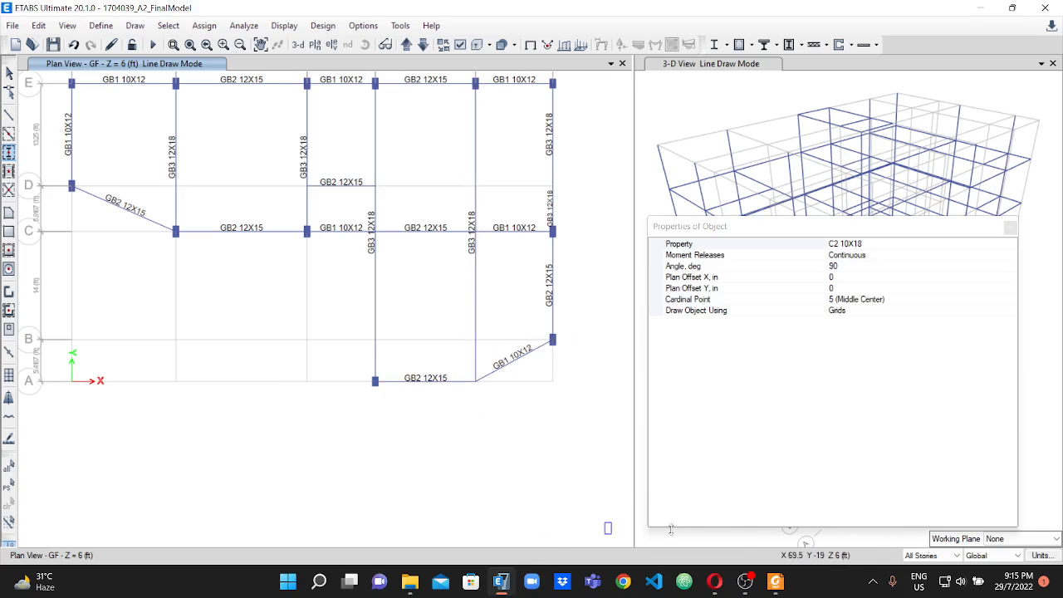
Check the A-5 column's orientation in the PDF column layout plan and place a C2 10X18 column there in ETABS at angle 0.
click(775, 582)
scroll(670, 469, down, 3)
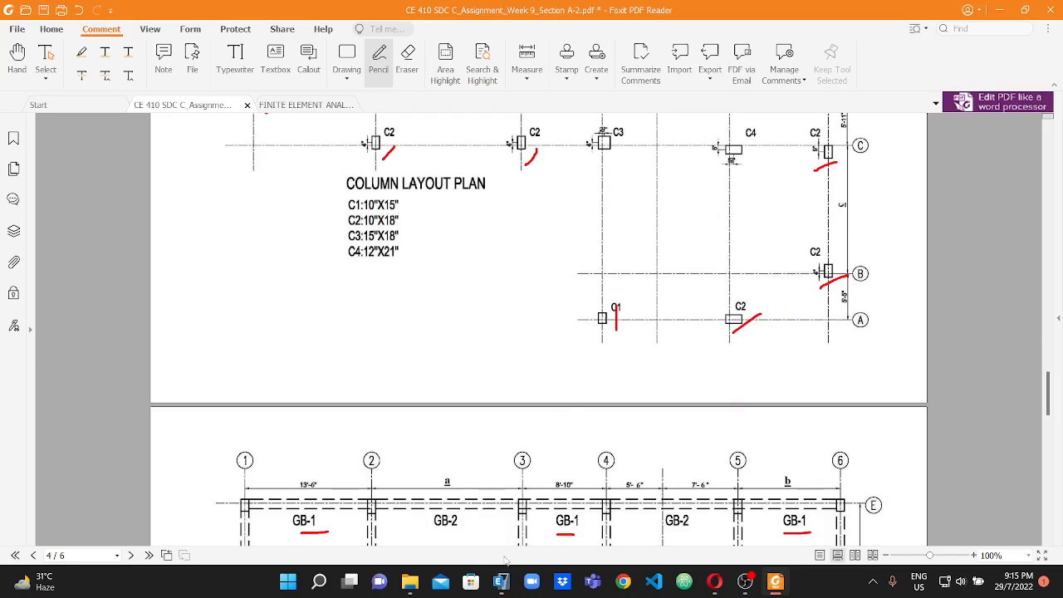
click(502, 581)
click(850, 265)
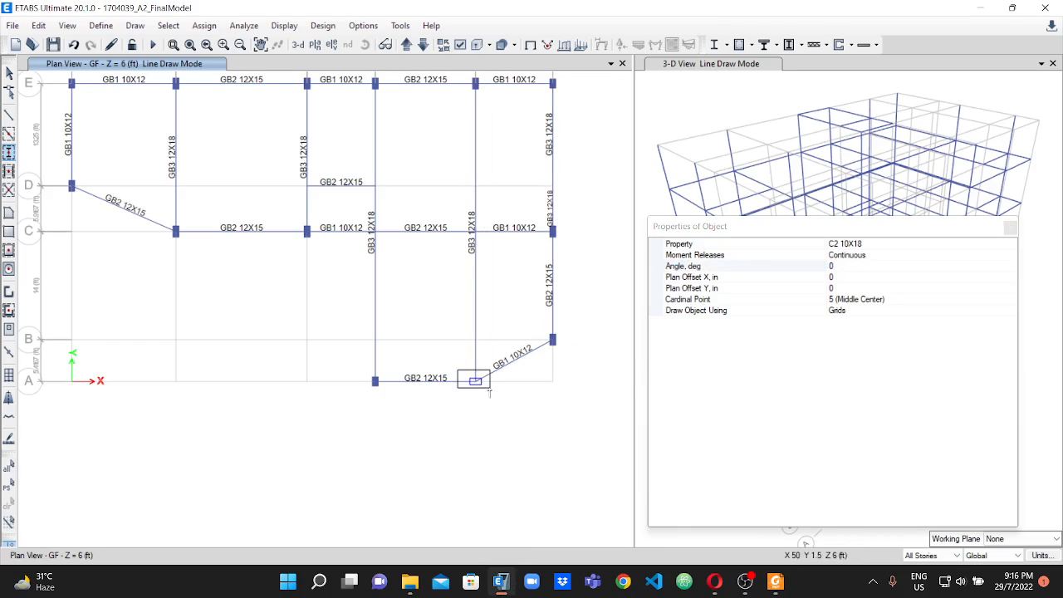
click(486, 391)
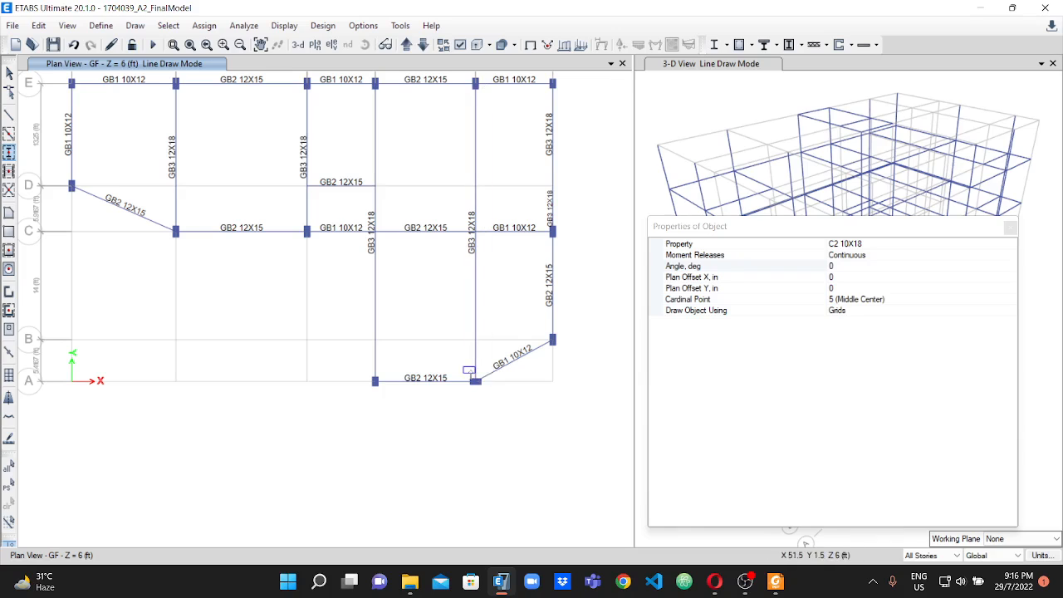
Set the section property for the columns being drawn to C3 15X18.
click(887, 244)
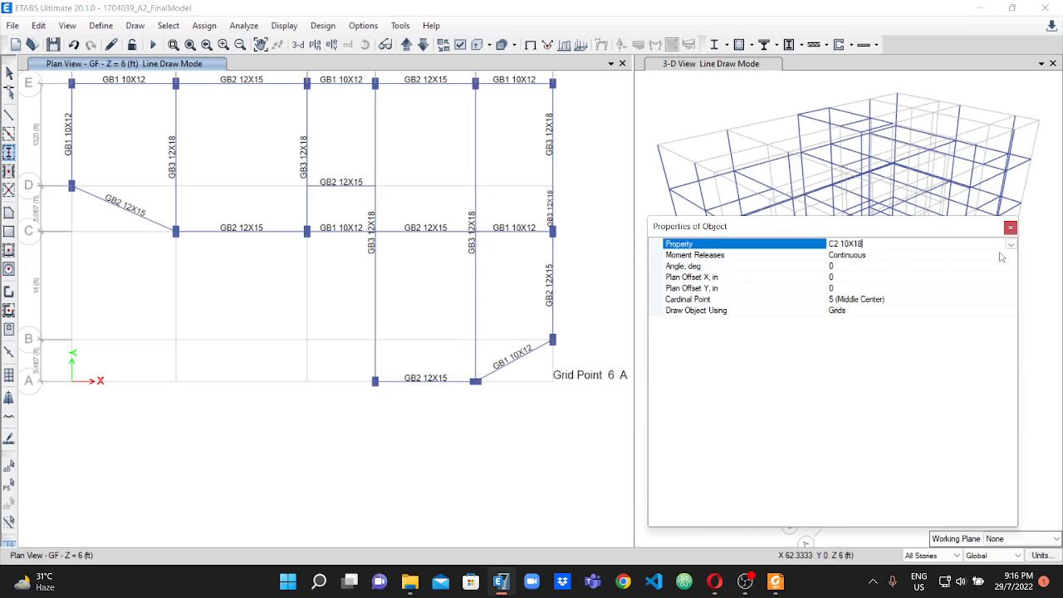
click(862, 244)
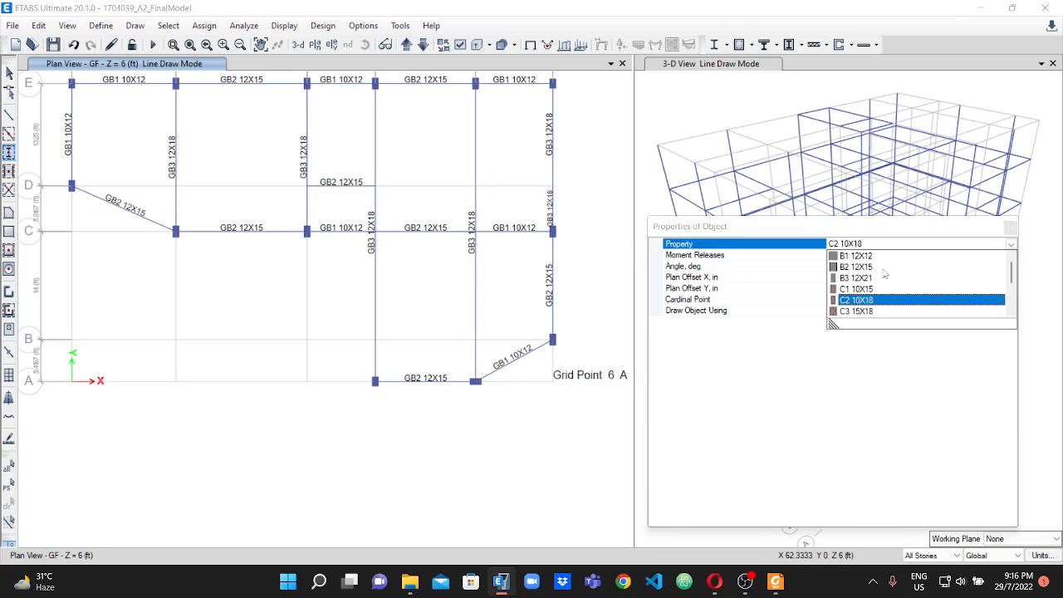
click(859, 312)
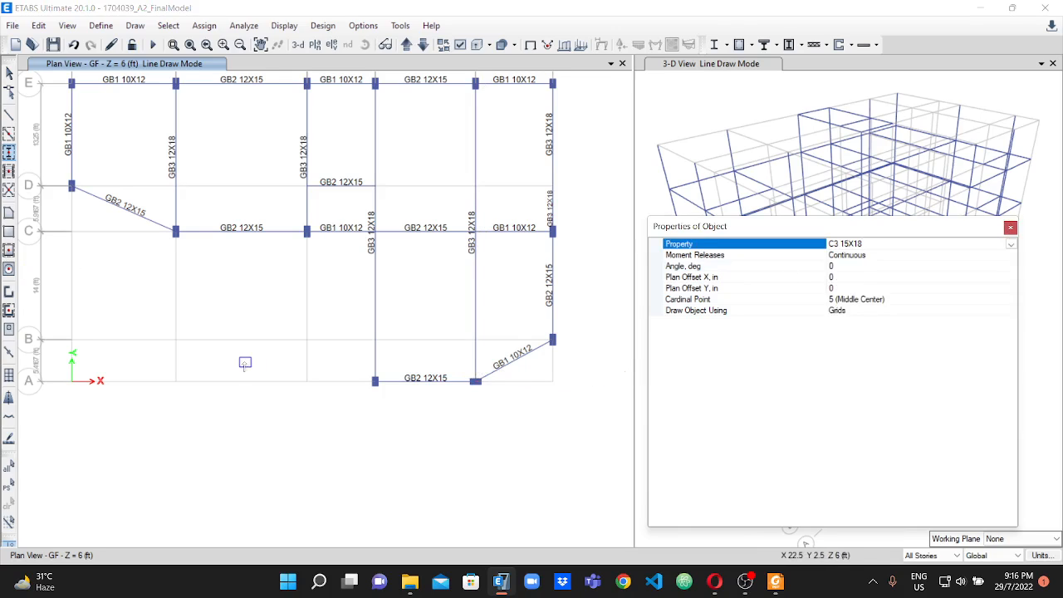
Switch to Foxit PDF Reader and mark the C3 column at C-4 in the column layout plan.
click(775, 581)
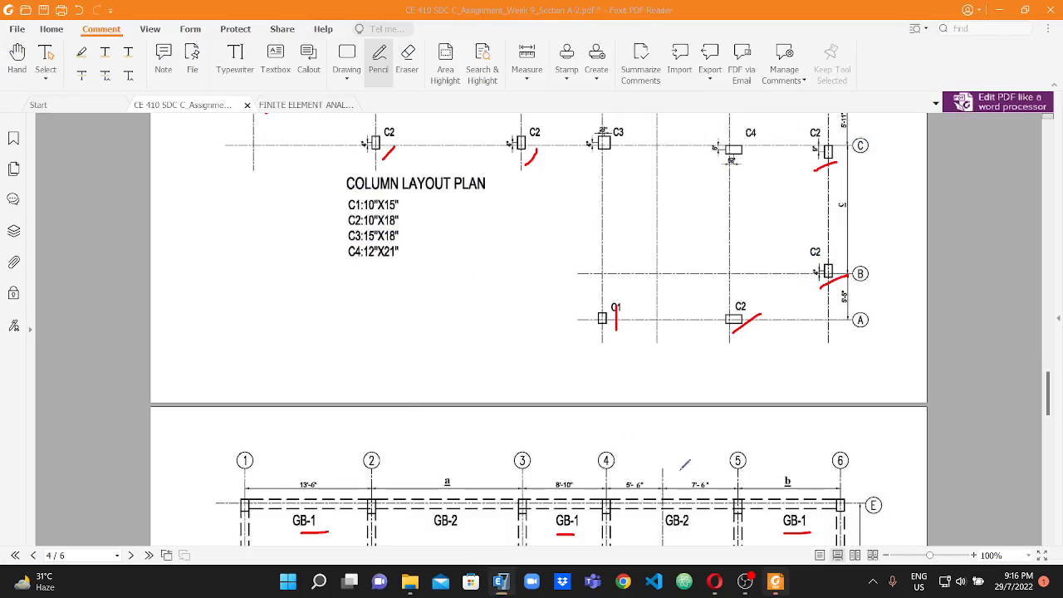
scroll(420, 332, up, 5)
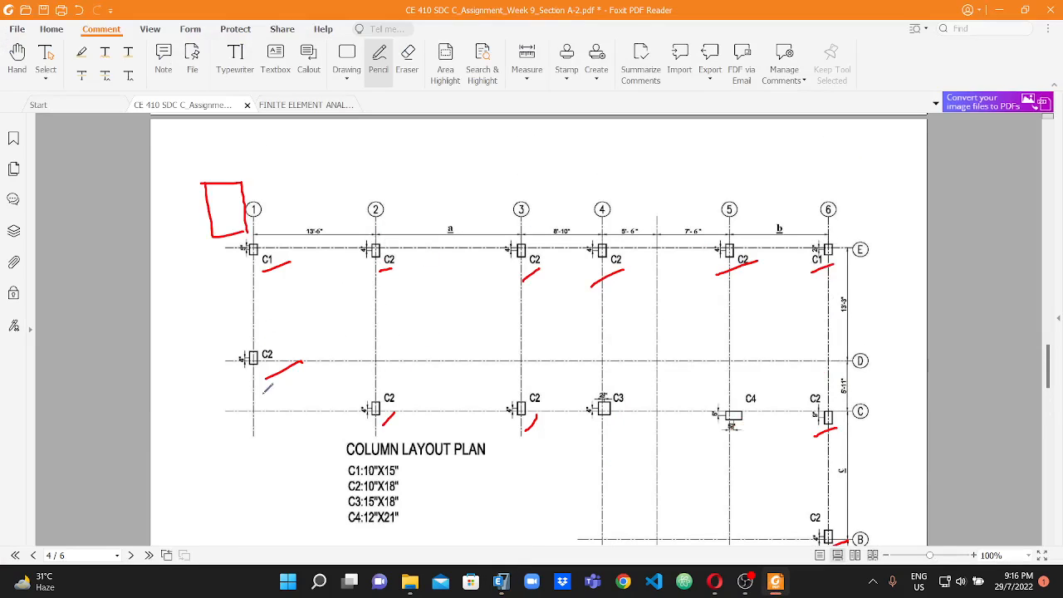
scroll(764, 277, down, 1)
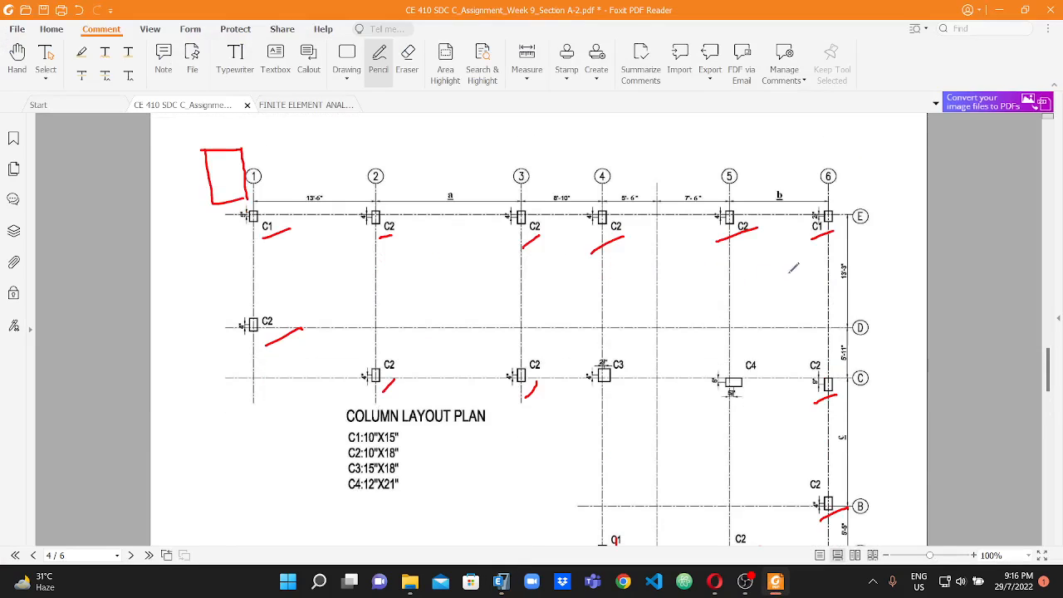
drag(613, 388, 611, 394)
scroll(669, 363, down, 2)
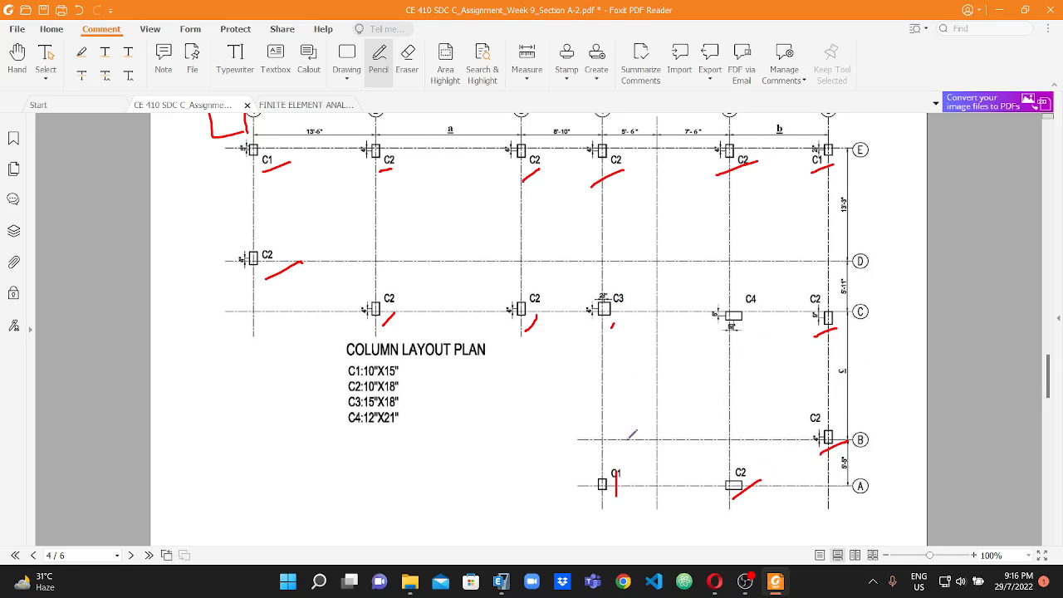
scroll(851, 363, up, 1)
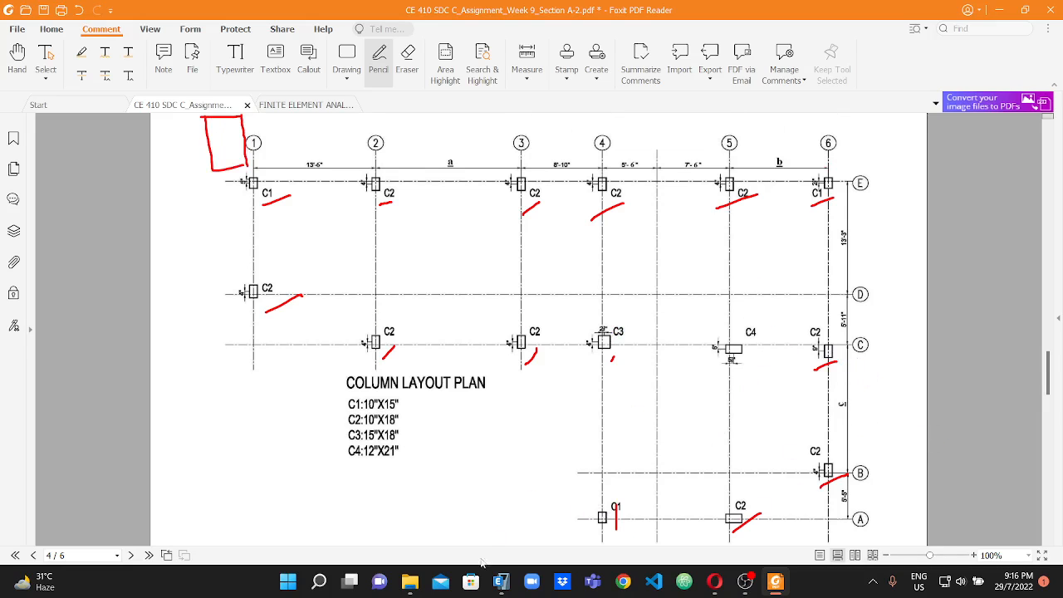
Switch back to ETABS, set the column angle to 90 degrees and place a C3 15X18 column at C-4.
click(501, 580)
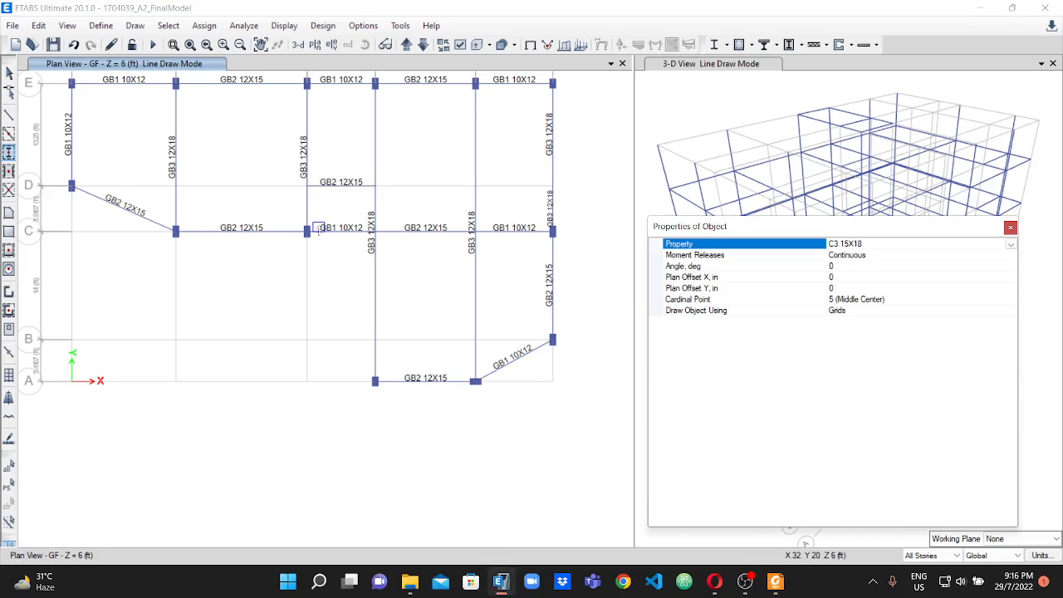
scroll(323, 149, up, 2)
scroll(347, 182, down, 5)
scroll(354, 178, up, 2)
scroll(353, 194, up, 2)
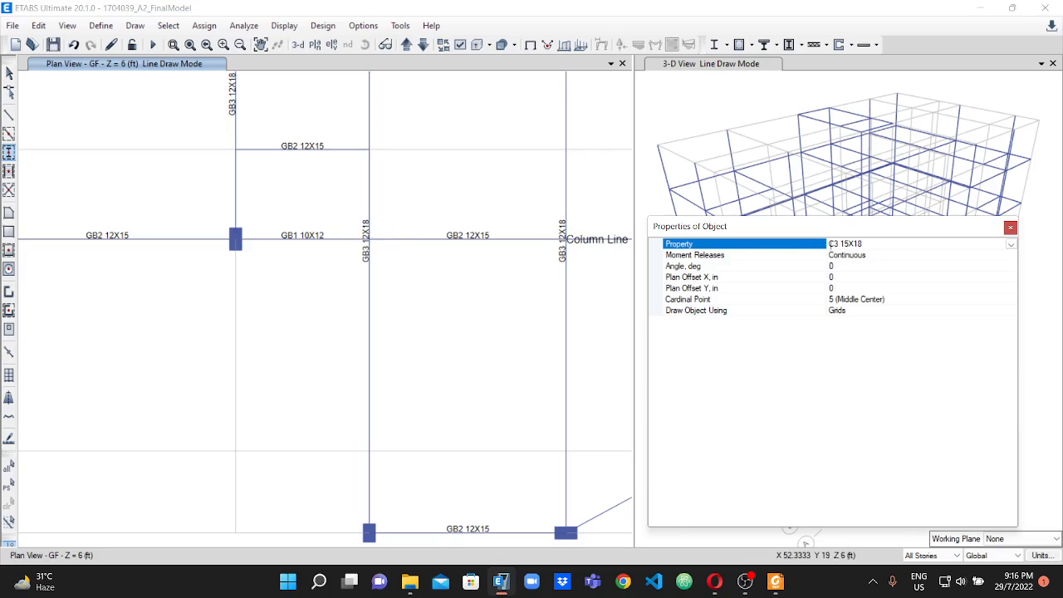
click(833, 267)
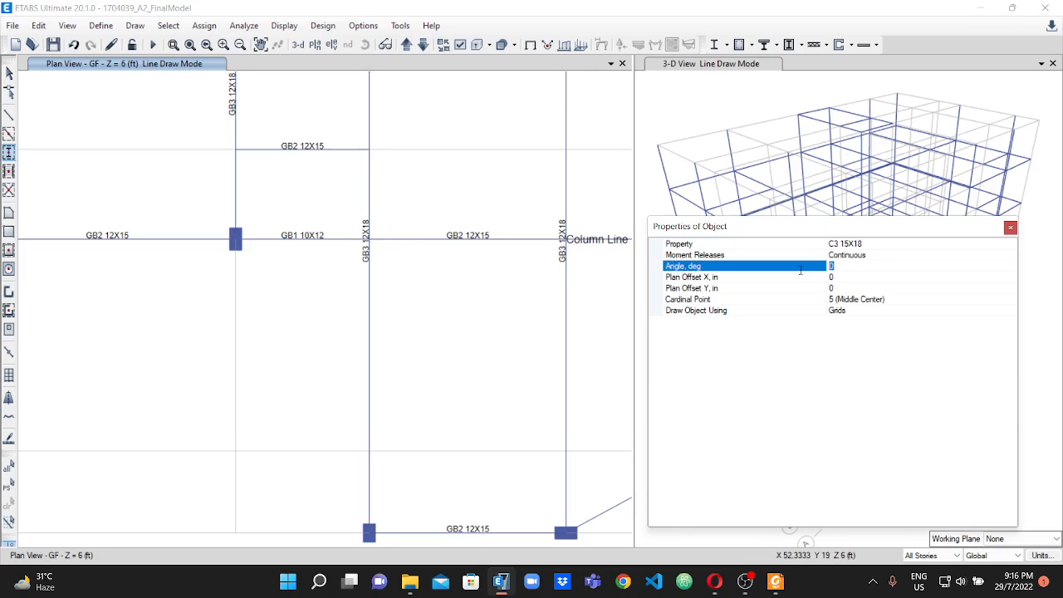
text(90)
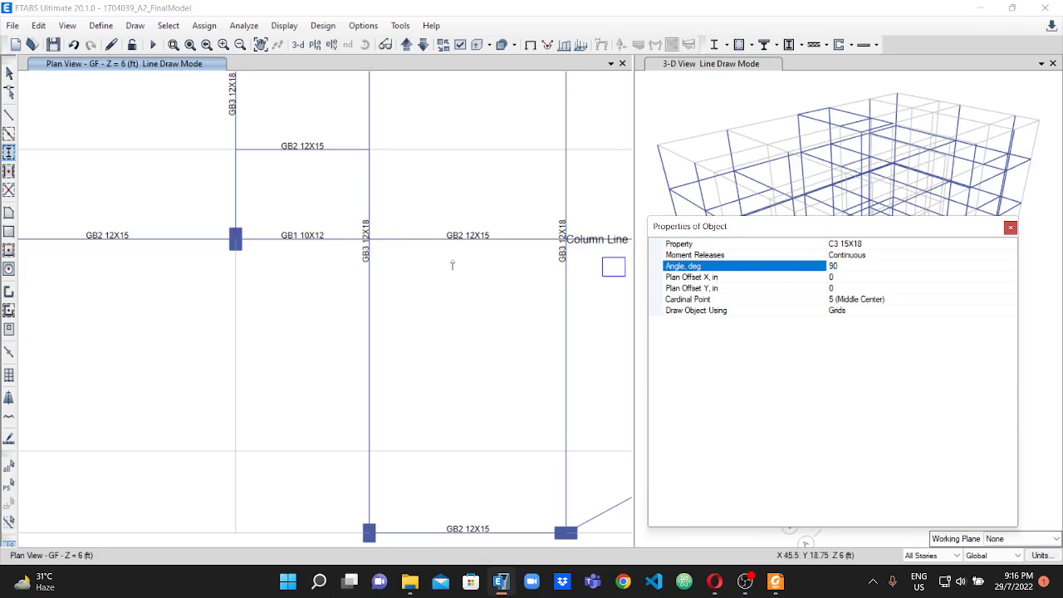
click(880, 242)
scroll(370, 235, up, 2)
scroll(366, 235, up, 2)
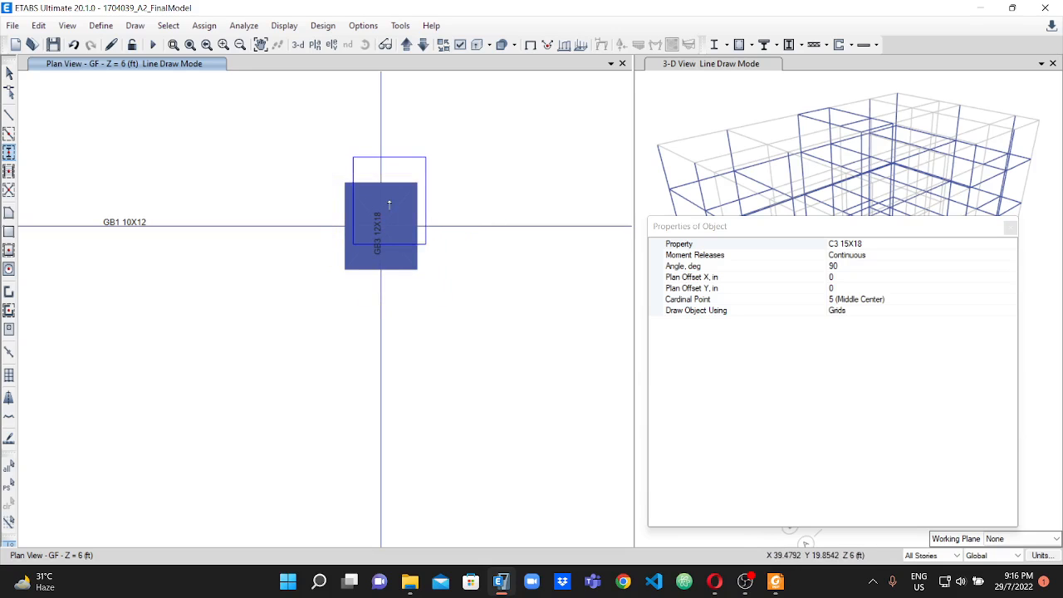
scroll(449, 382, down, 3)
scroll(461, 361, up, 2)
scroll(337, 308, down, 2)
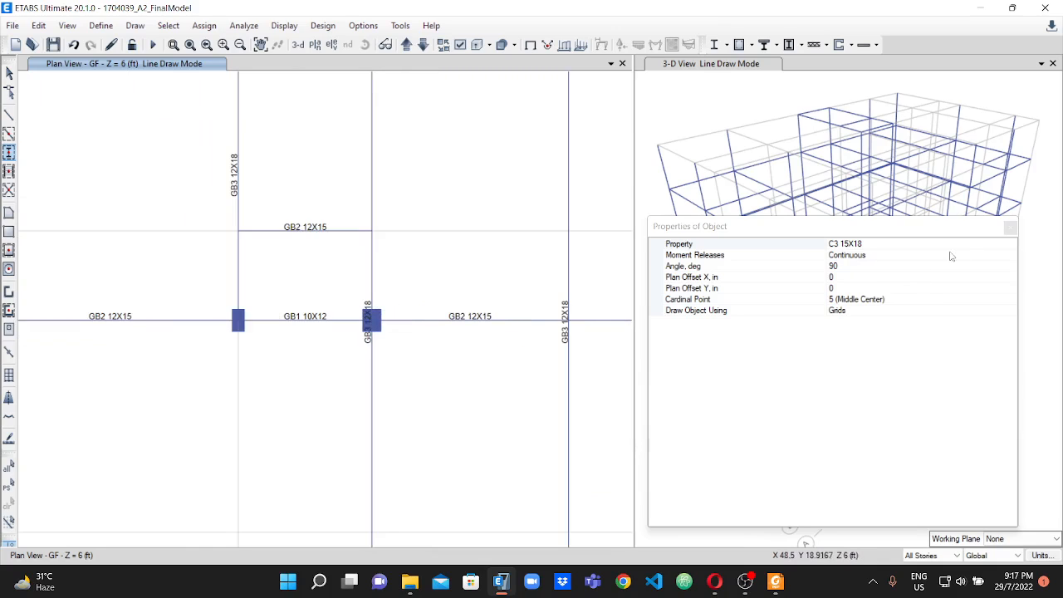
Set the section property for the columns being drawn to C4 12X21.
click(990, 250)
click(1008, 255)
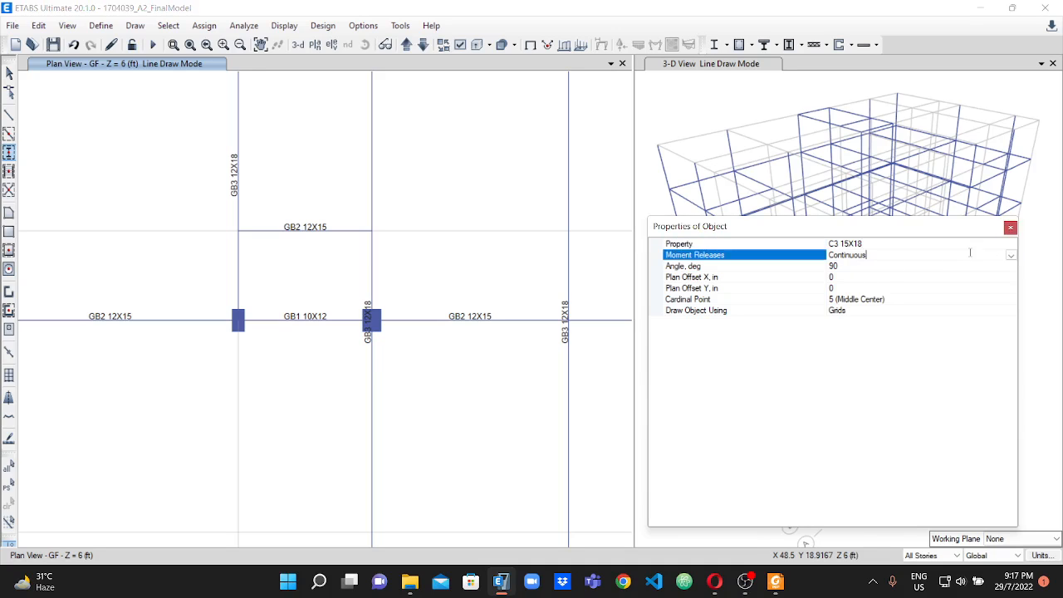
click(1011, 255)
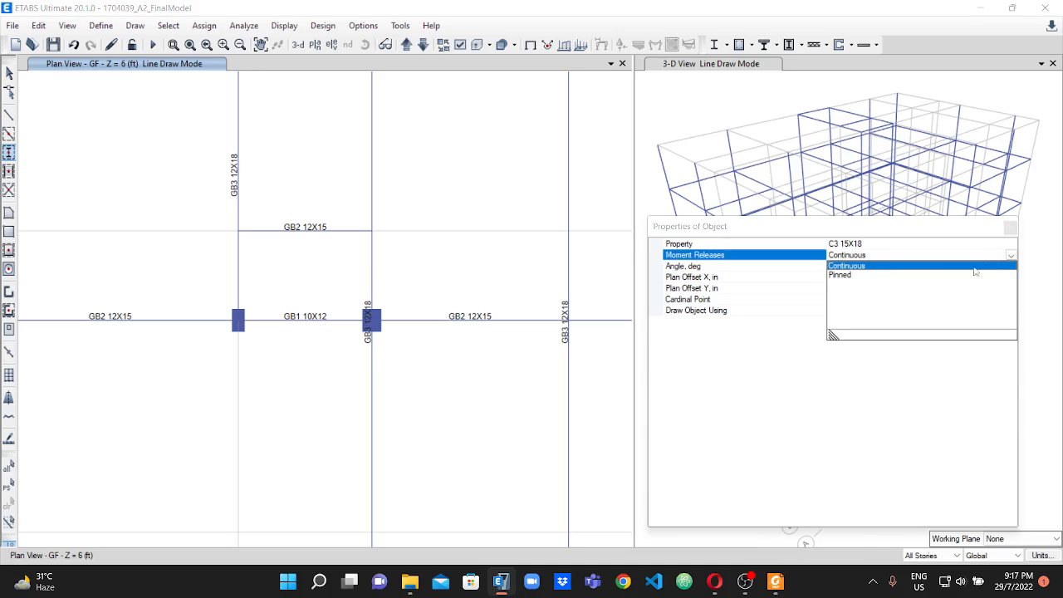
click(954, 243)
click(1001, 246)
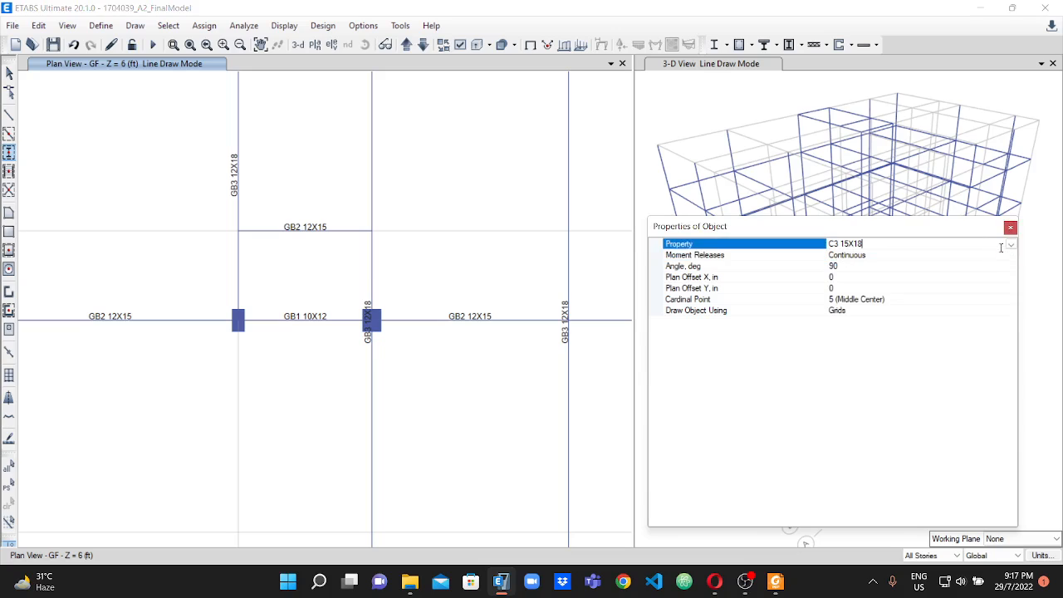
click(1010, 244)
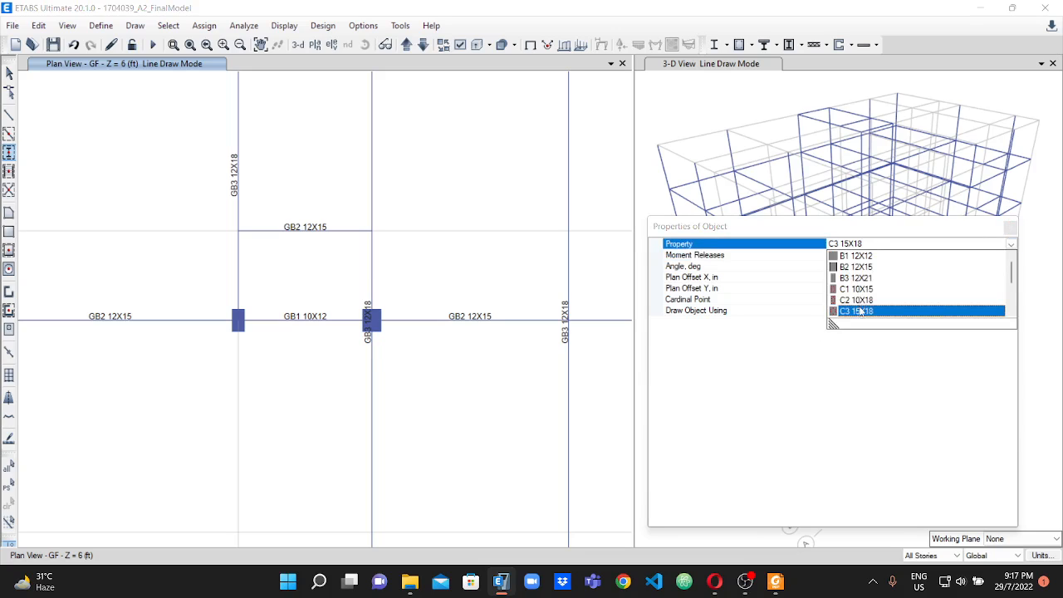
scroll(860, 308, down, 2)
click(853, 255)
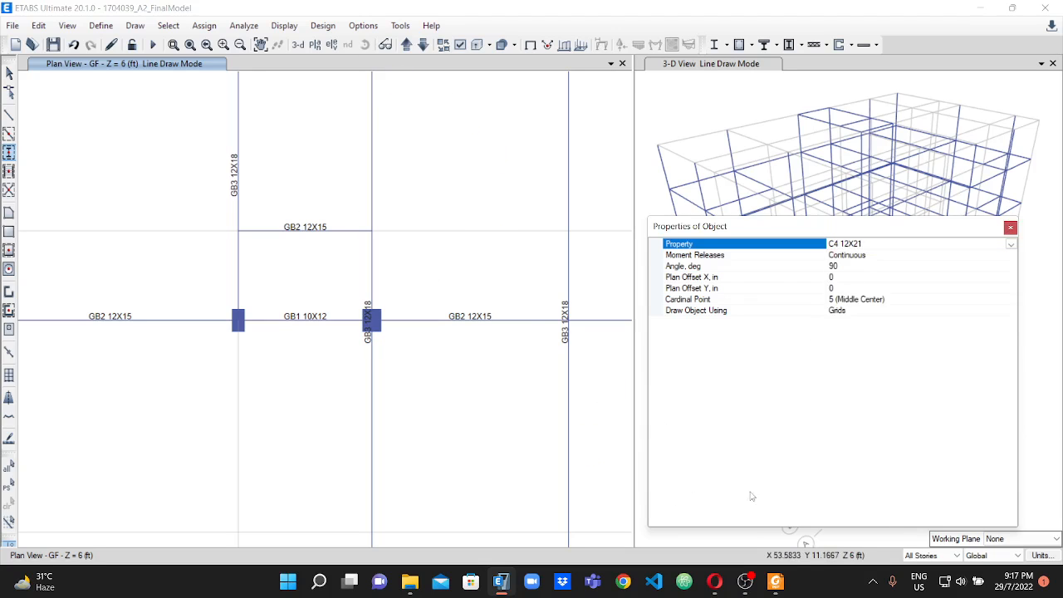
Switch to Foxit PDF Reader and examine the position and orientation of the C4 column in the column layout plan.
click(776, 581)
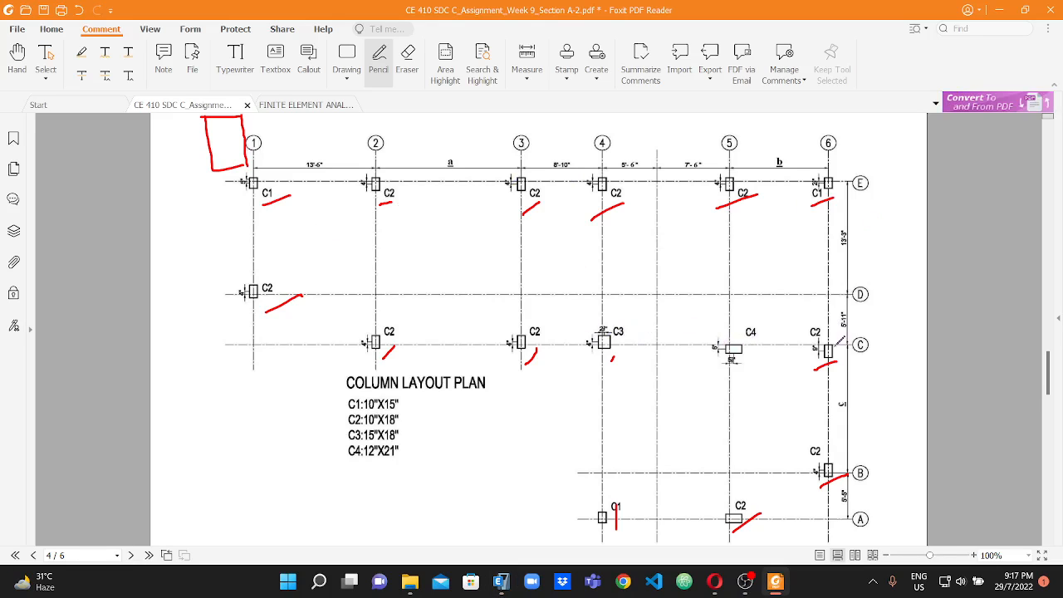
scroll(824, 362, down, 1)
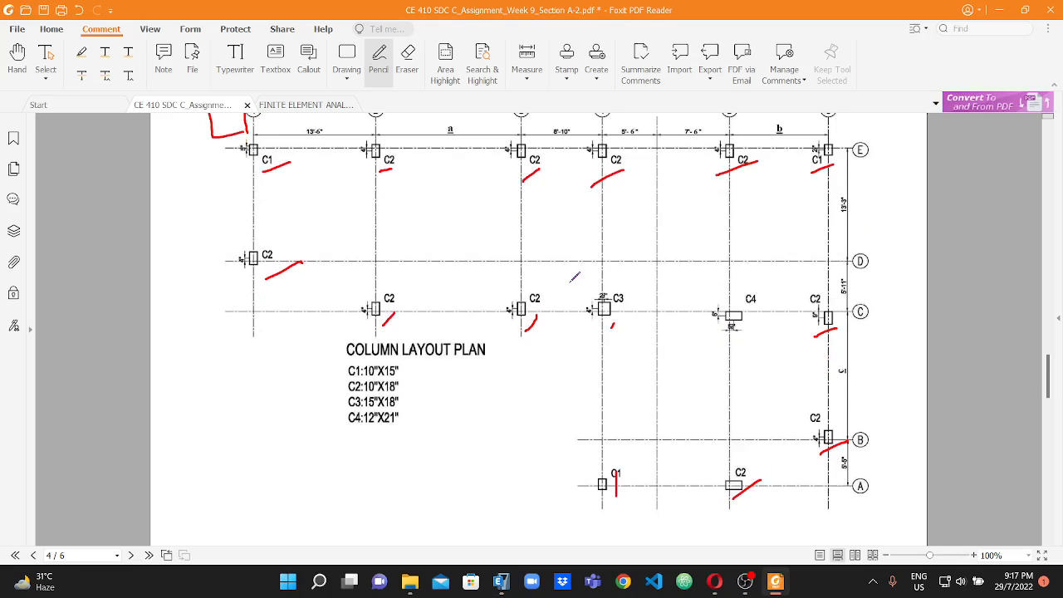
scroll(774, 306, up, 1)
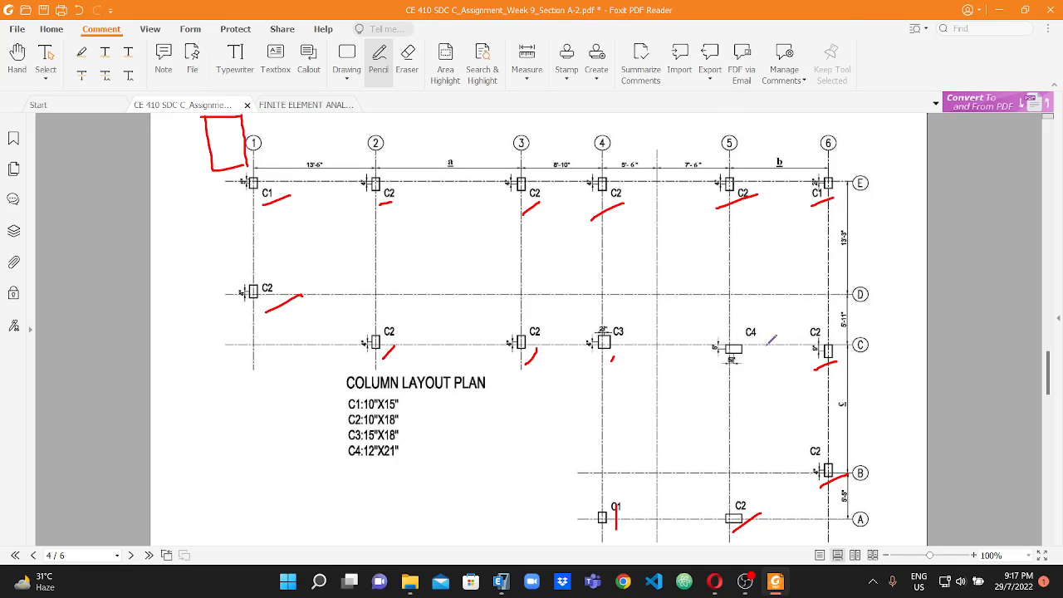
Switch back to ETABS, set the column angle to 0 degrees and place a C4 12X21 column at C-5.
click(501, 582)
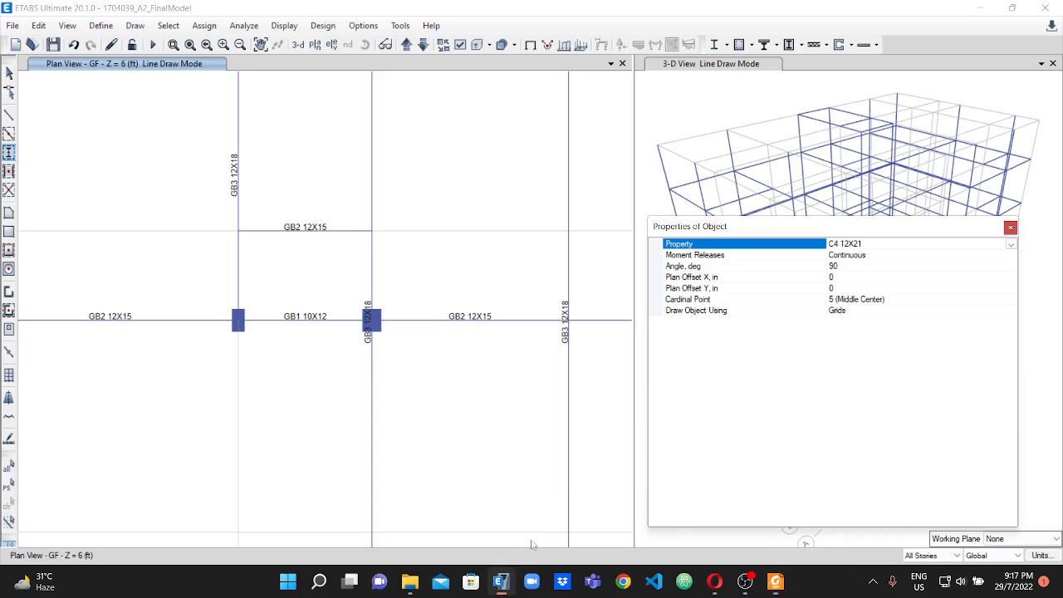
scroll(523, 373, down, 2)
scroll(532, 370, up, 2)
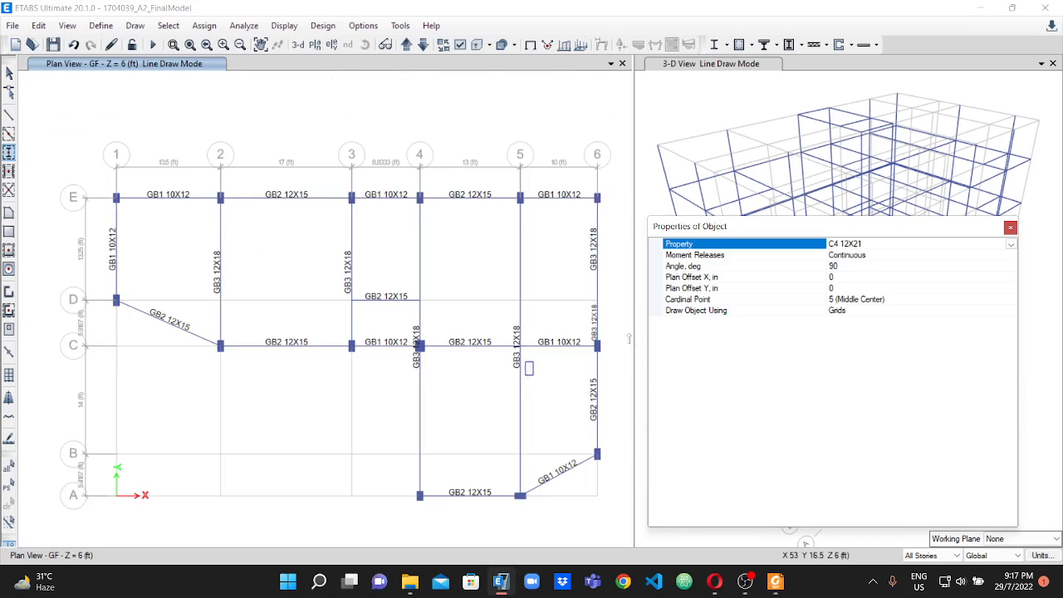
click(822, 269)
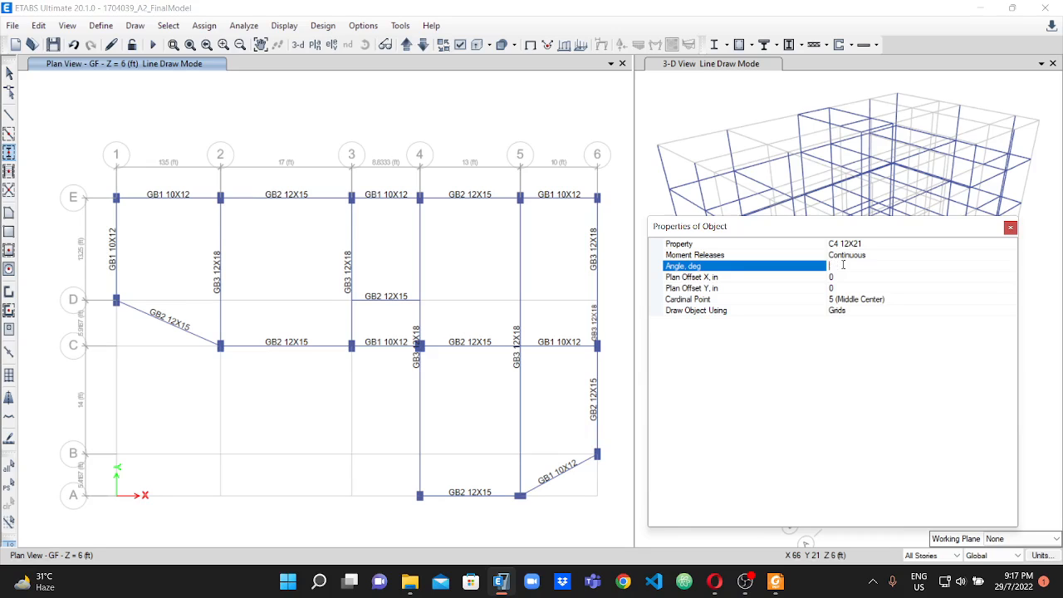
text(0)
click(743, 244)
scroll(511, 348, up, 5)
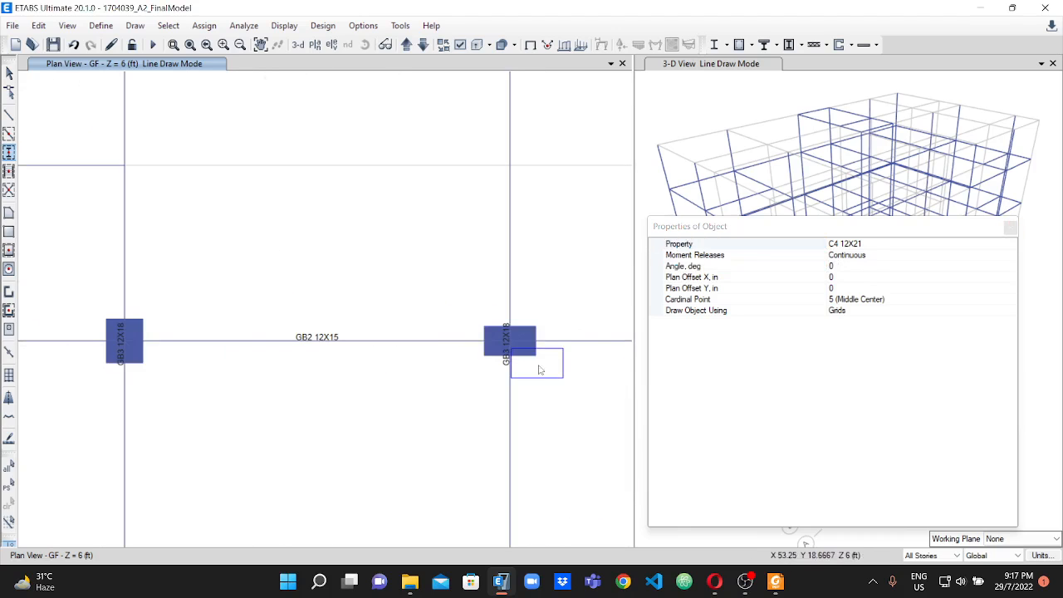
Check the placement and orientation of all placed columns across the GF plan.
scroll(419, 308, down, 5)
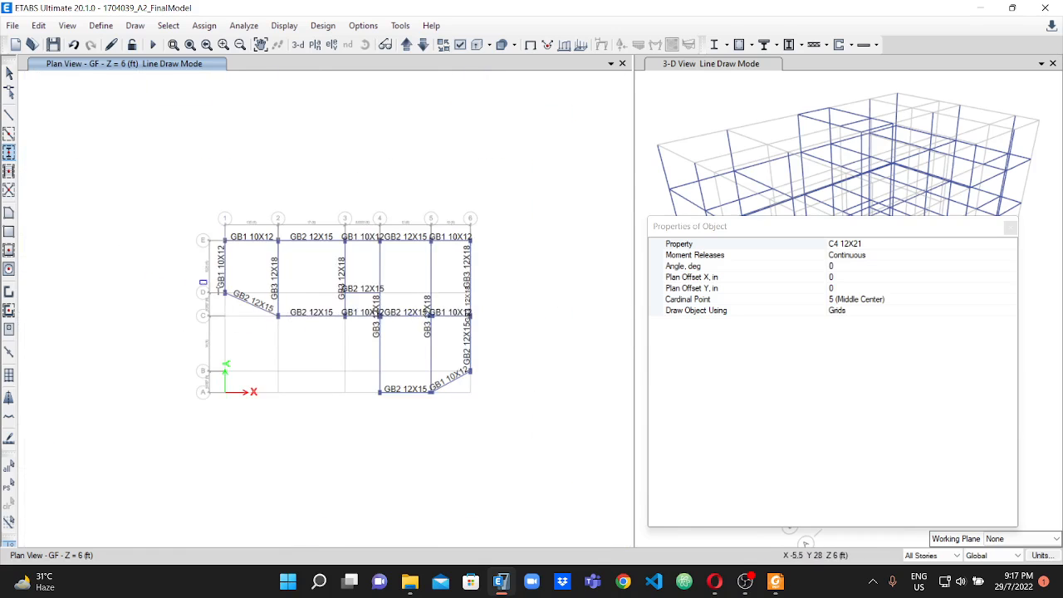
scroll(214, 283, up, 2)
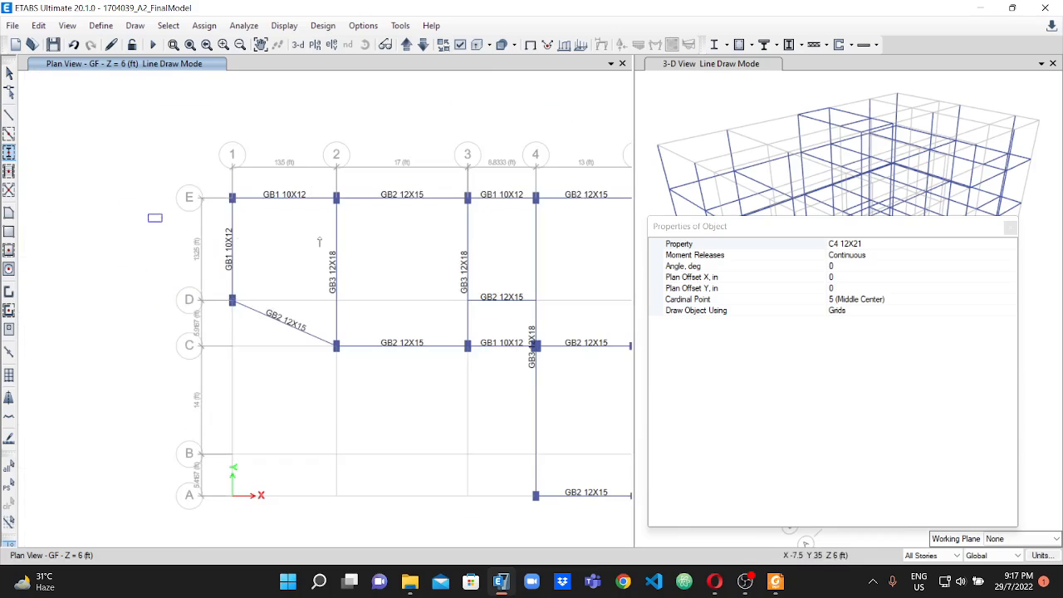
scroll(238, 241, down, 2)
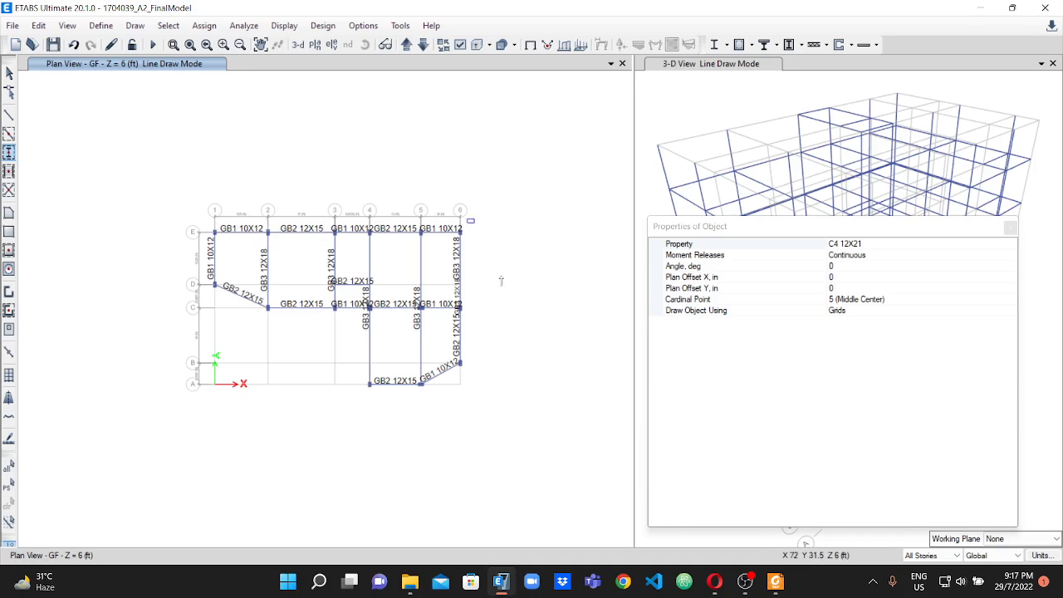
scroll(467, 237, up, 3)
scroll(158, 236, down, 4)
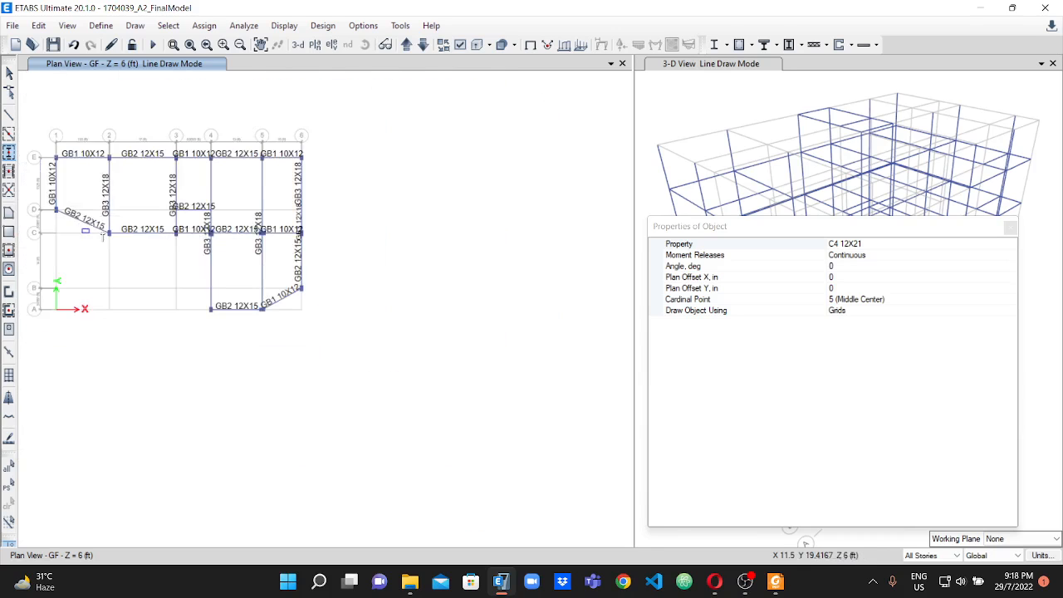
scroll(103, 235, down, 1)
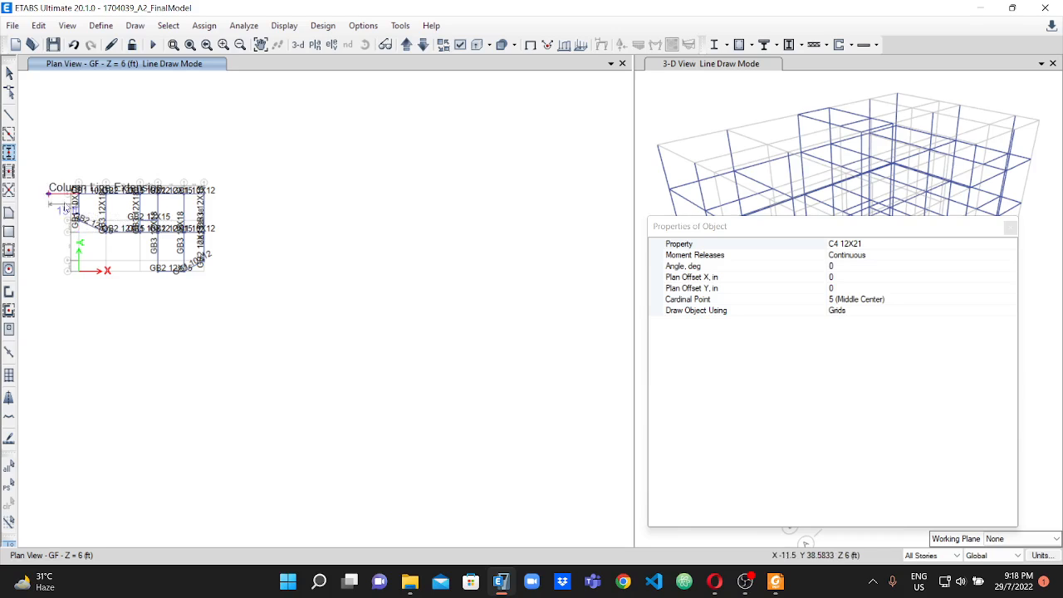
scroll(83, 233, up, 3)
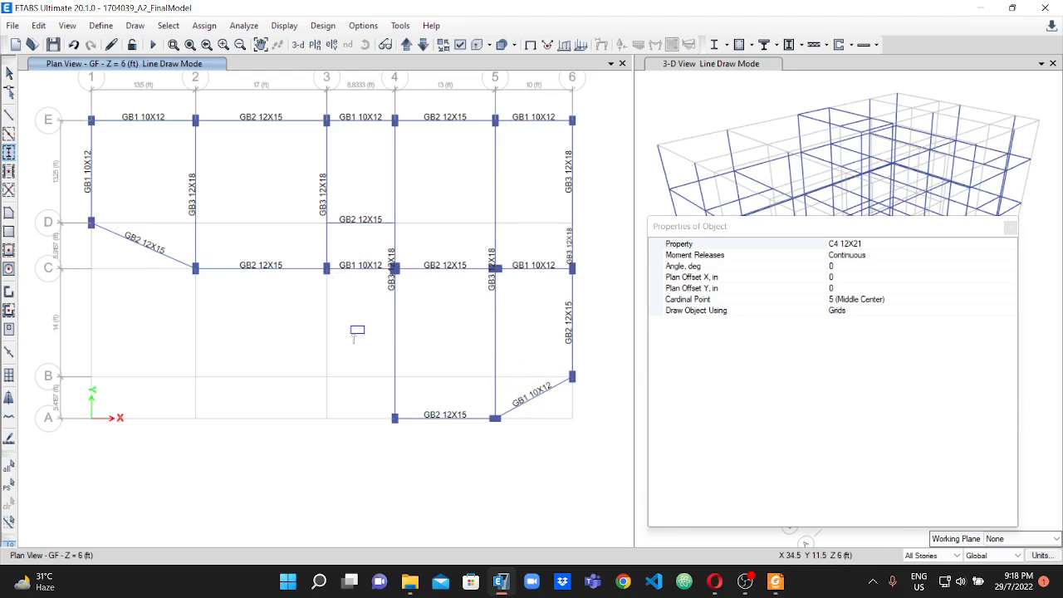
scroll(357, 330, down, 3)
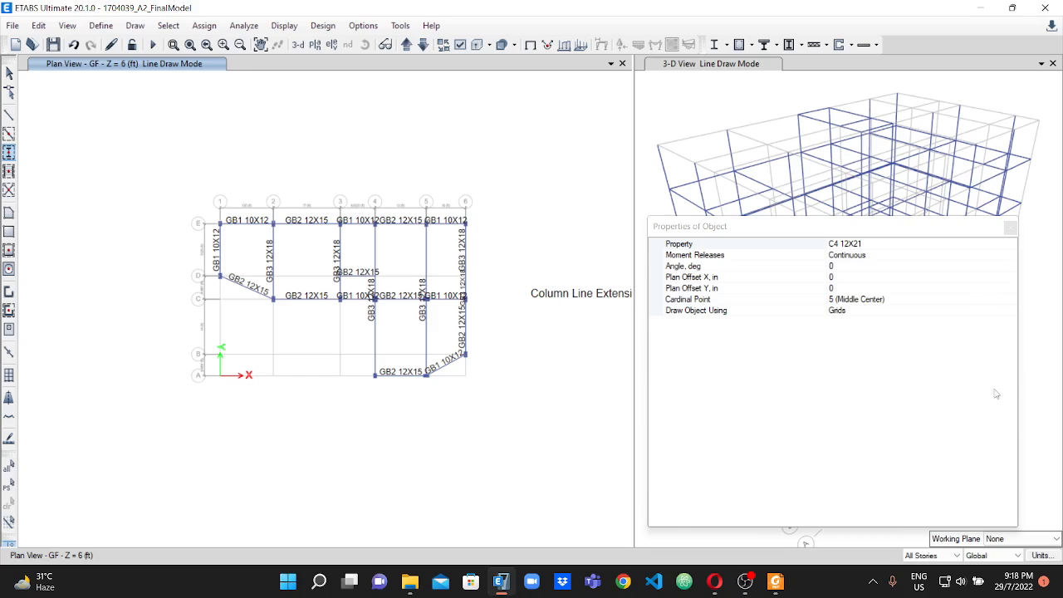
Close the column drawing properties and inspect the full building frame in the 3-D view.
drag(919, 225, 864, 150)
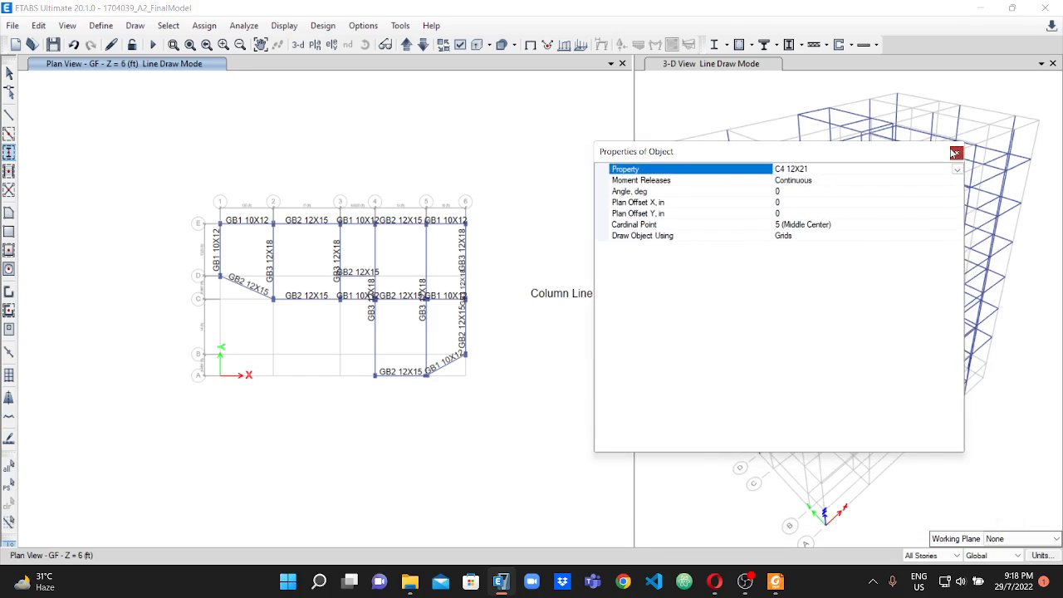
click(955, 153)
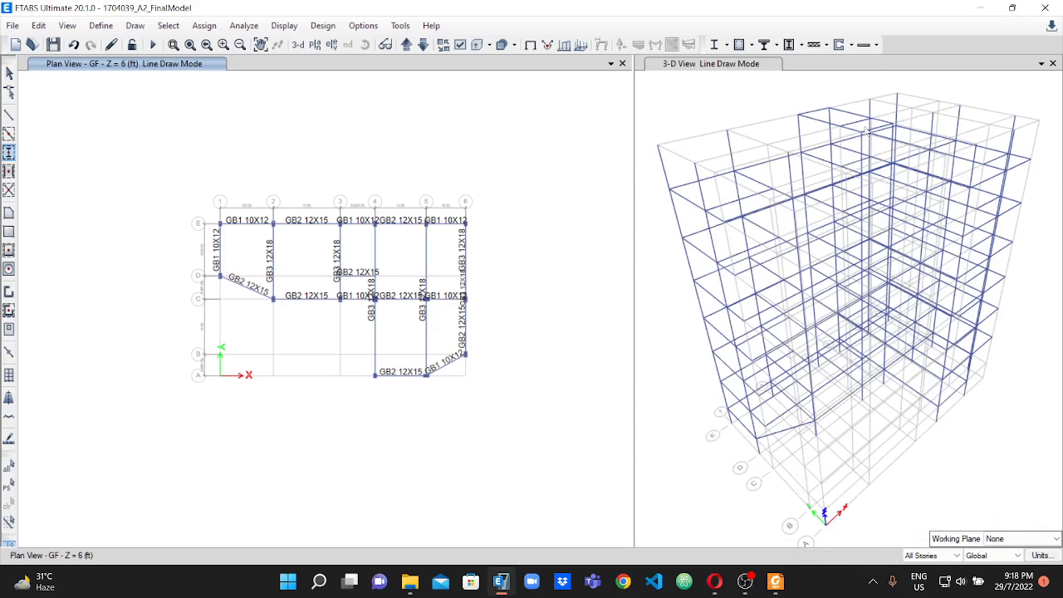
scroll(834, 156, up, 2)
scroll(834, 156, down, 4)
scroll(839, 150, up, 2)
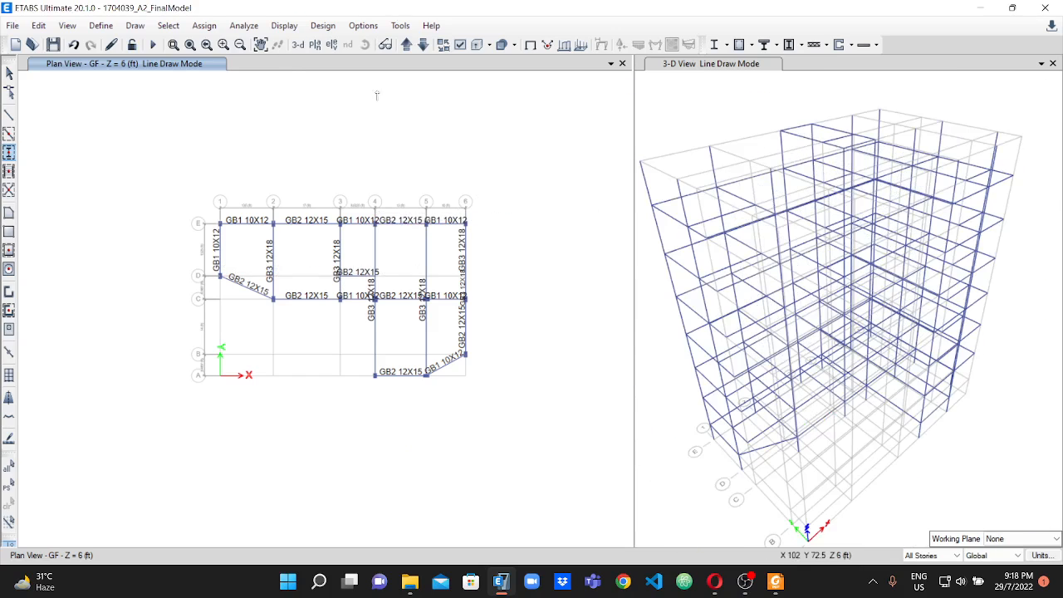
Limit edits to One Story and show the StairHouse plan at Z = 74 ft.
click(926, 555)
click(920, 568)
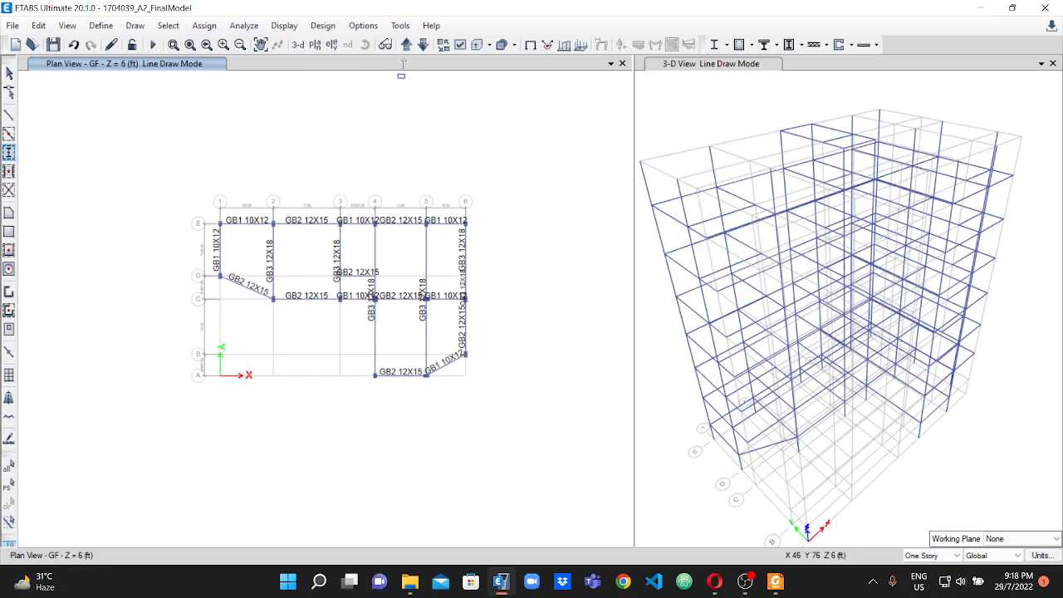
click(423, 46)
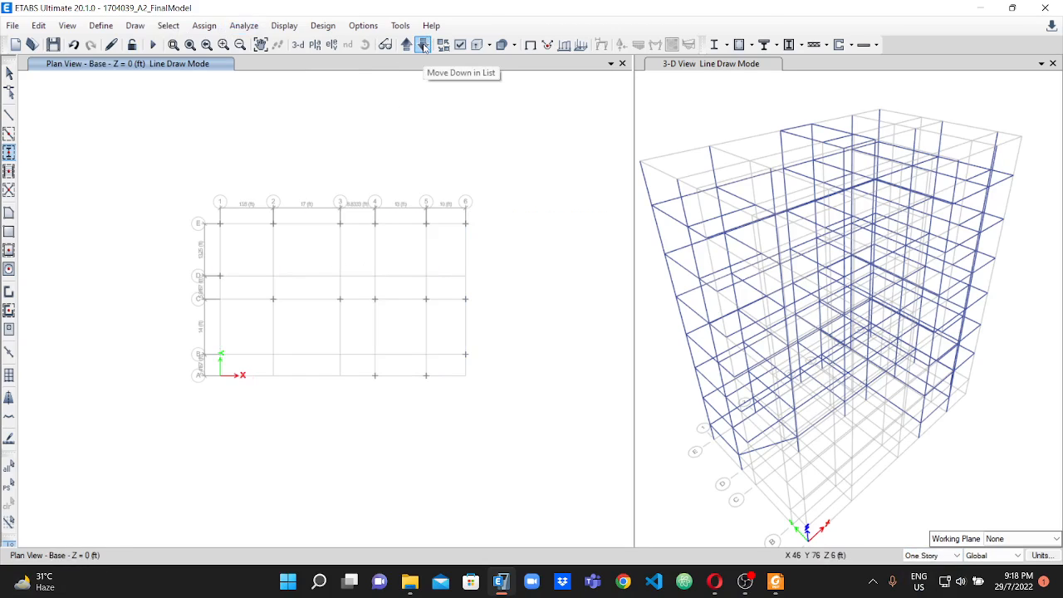
click(424, 46)
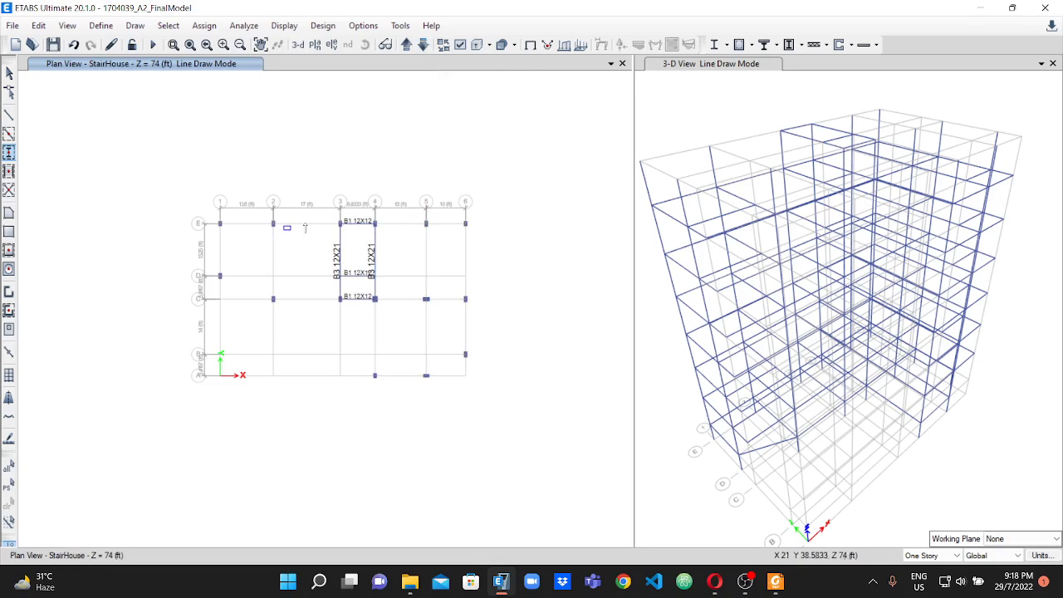
scroll(373, 220, up, 3)
scroll(406, 214, down, 3)
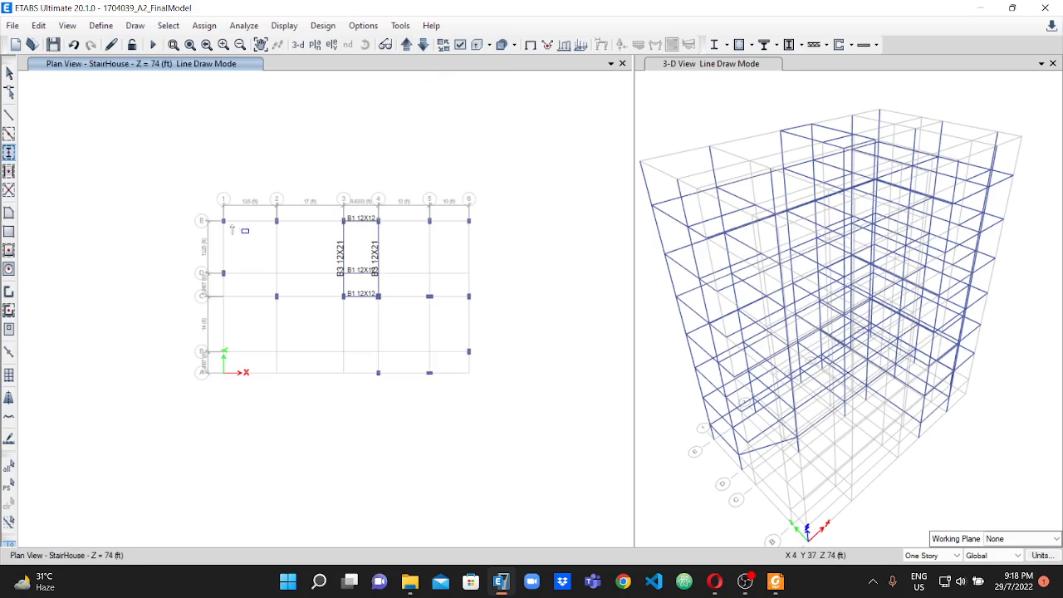
Leave column drawing and delete the StairHouse columns outside the stair core, keeping those on grids 3 and 4 from C to E.
click(9, 74)
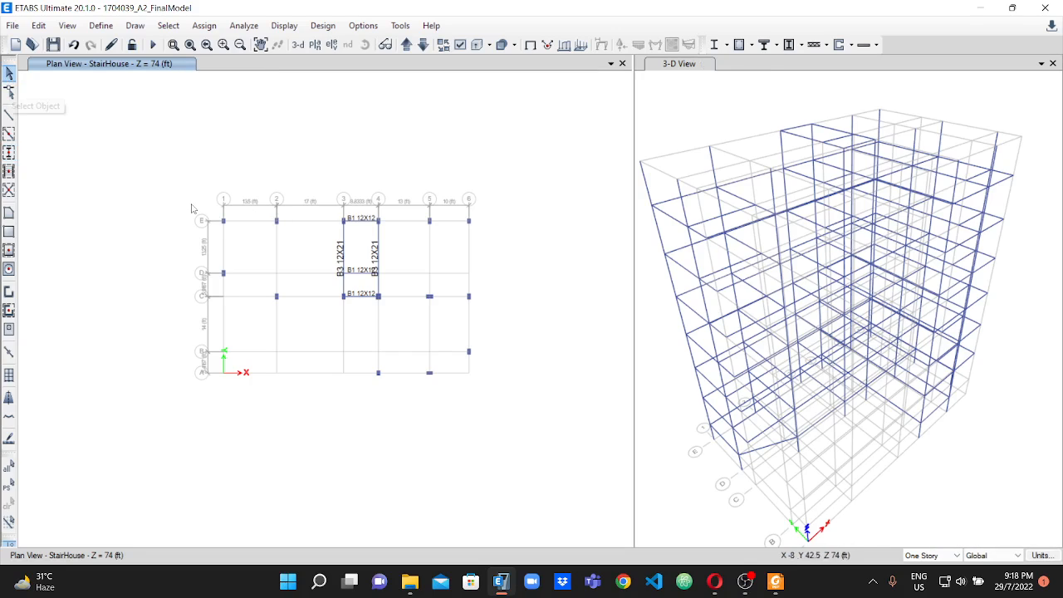
drag(310, 336, 312, 335)
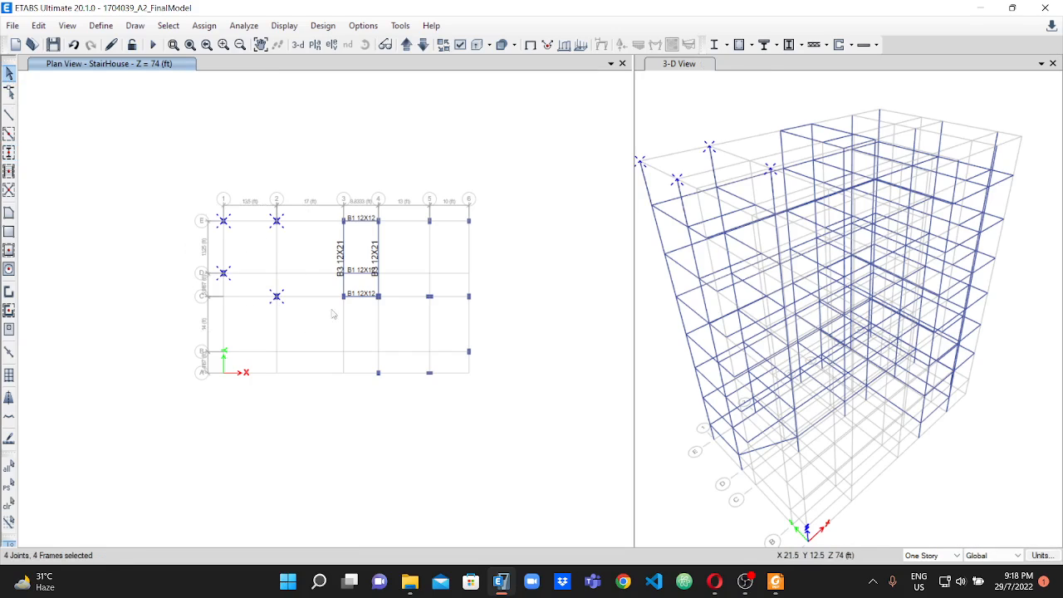
drag(493, 323, 496, 309)
drag(493, 382, 491, 380)
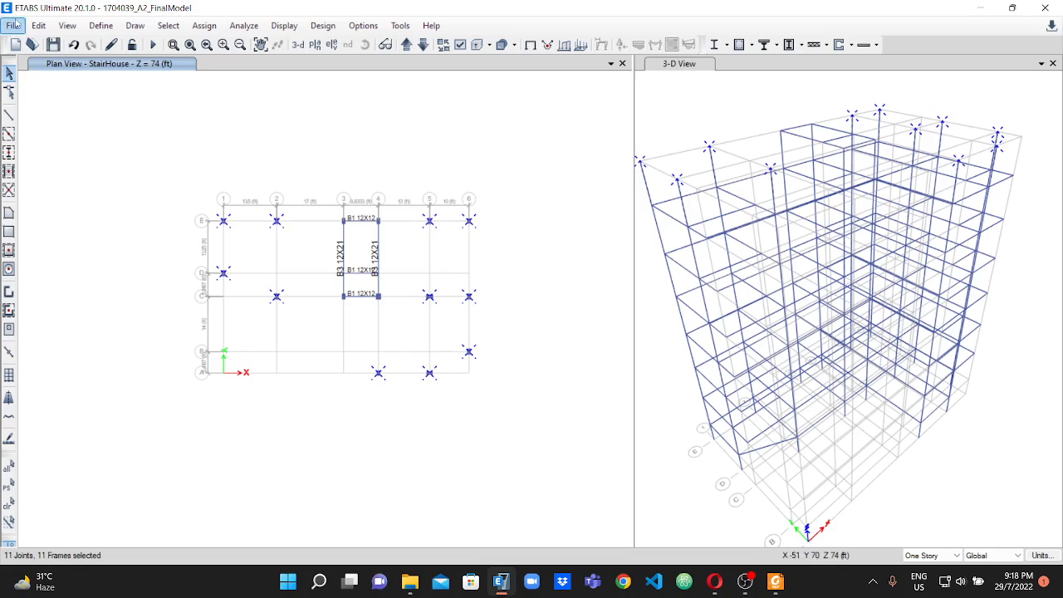
click(39, 26)
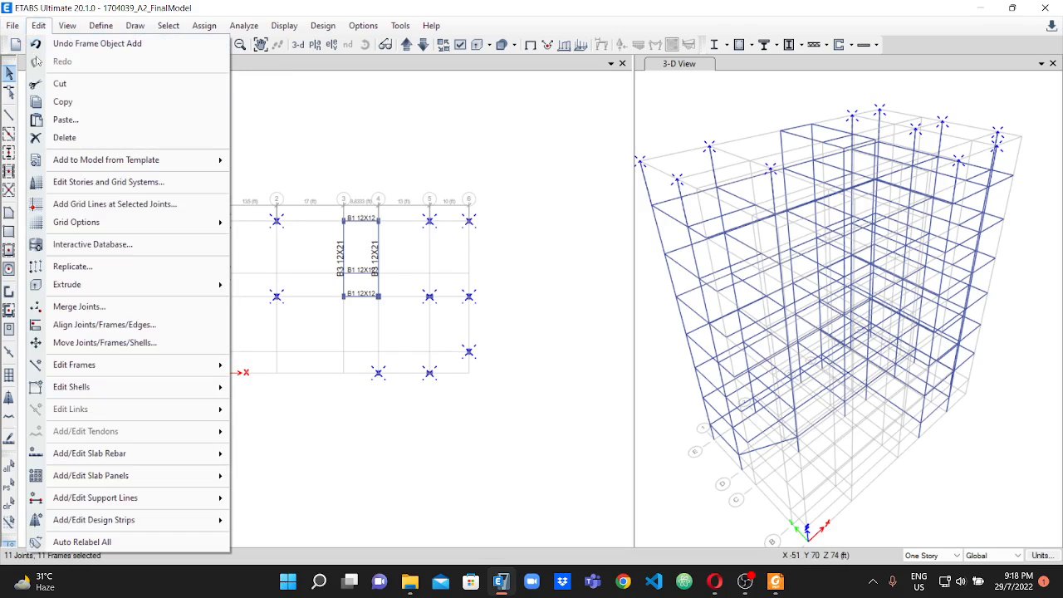
click(71, 139)
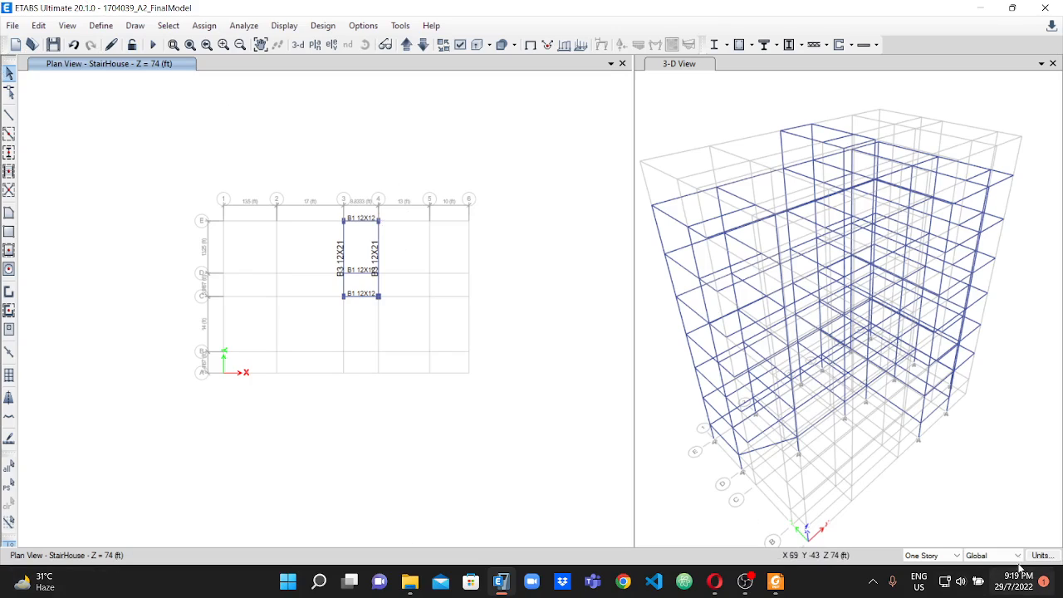
Assign fixed restraints, with all translations and rotations restrained, to all column joints on the Base plan at Z = 0 ft.
click(423, 46)
click(407, 46)
click(406, 46)
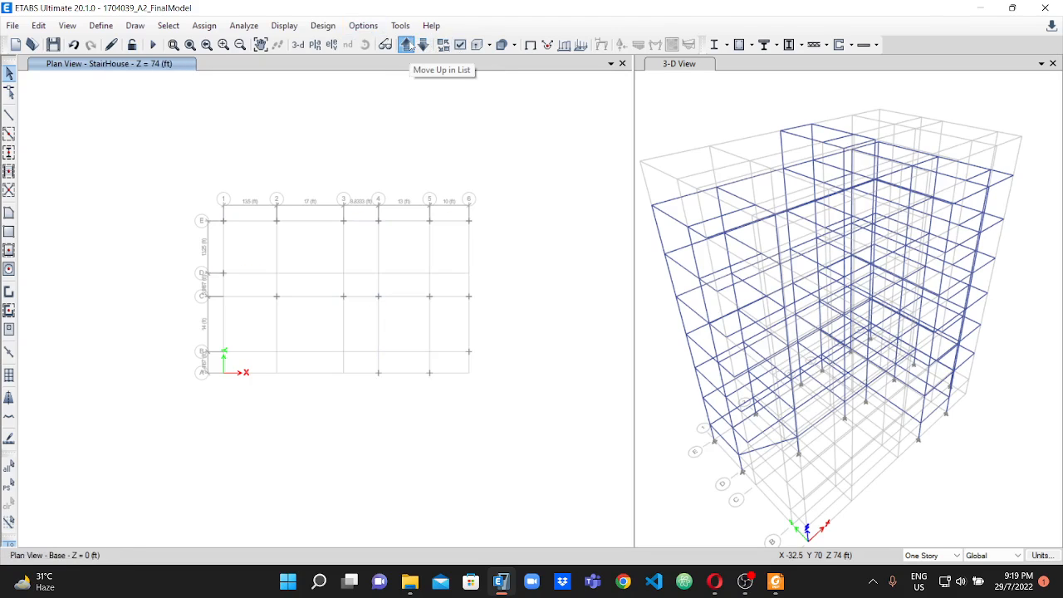
drag(172, 184, 508, 413)
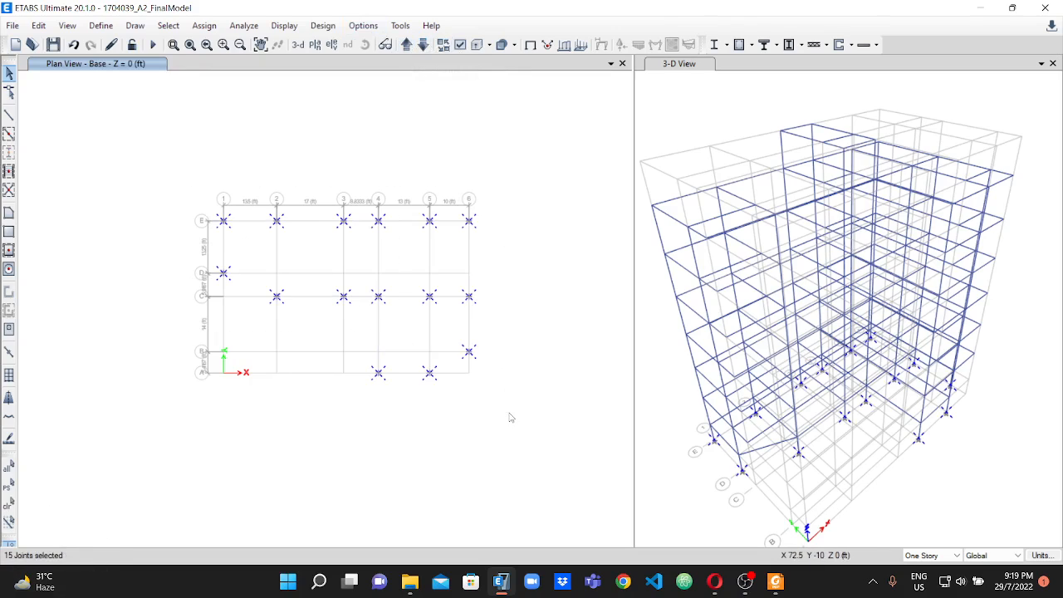
click(214, 26)
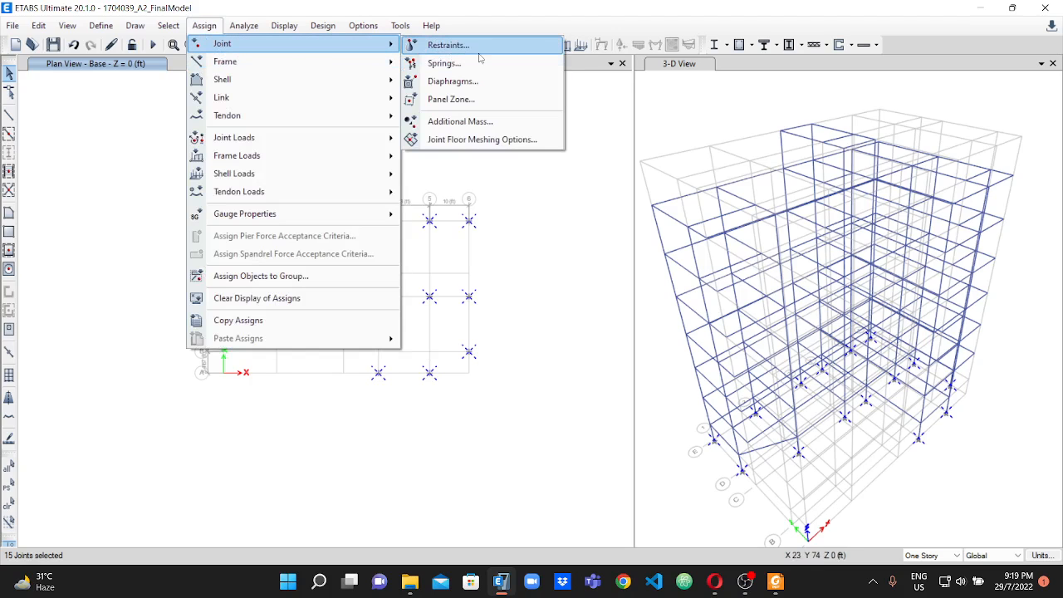
click(448, 45)
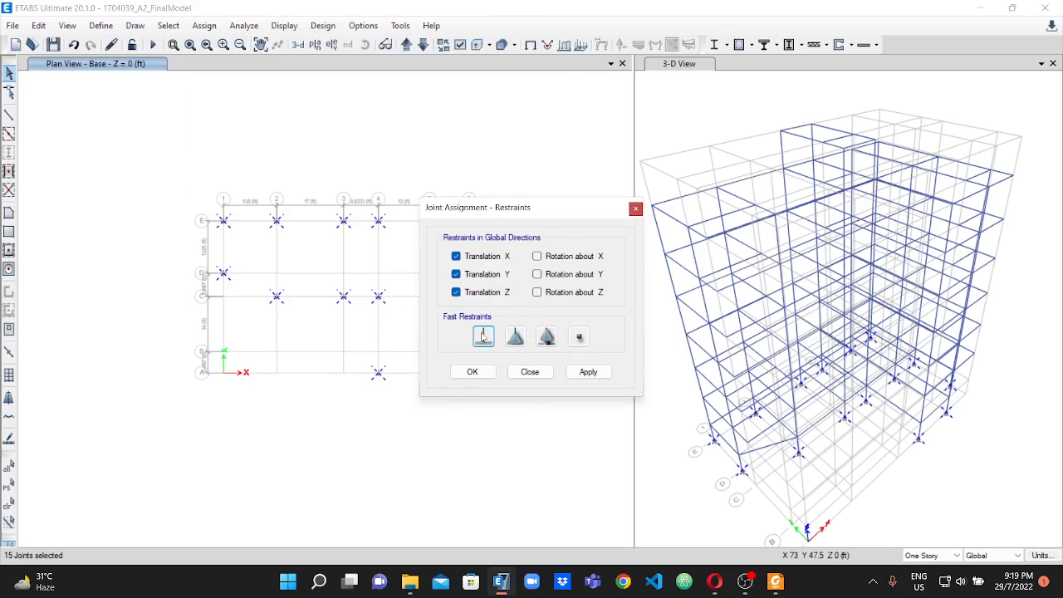
click(588, 372)
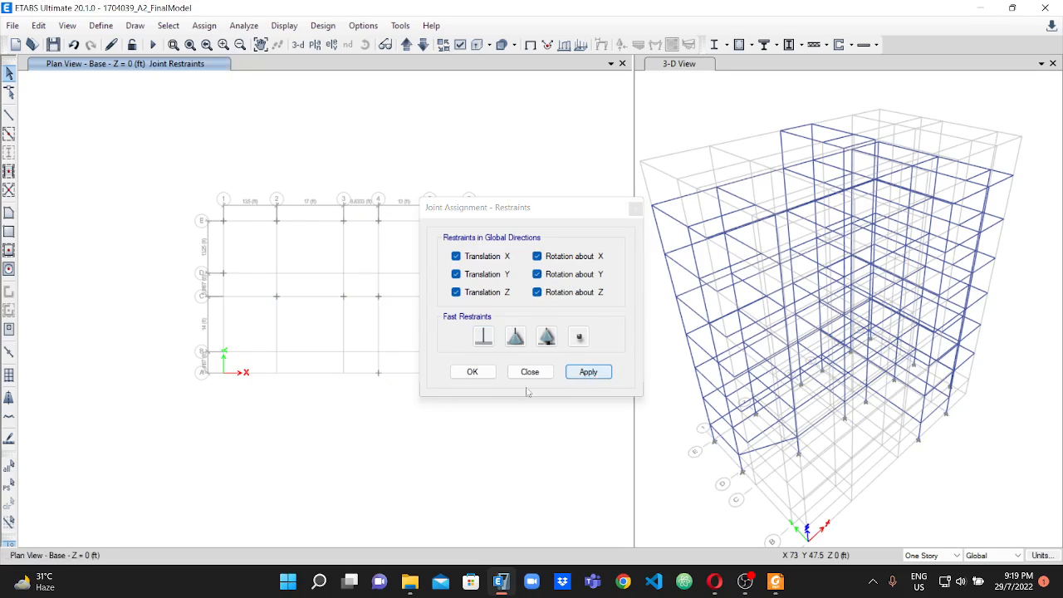
click(487, 372)
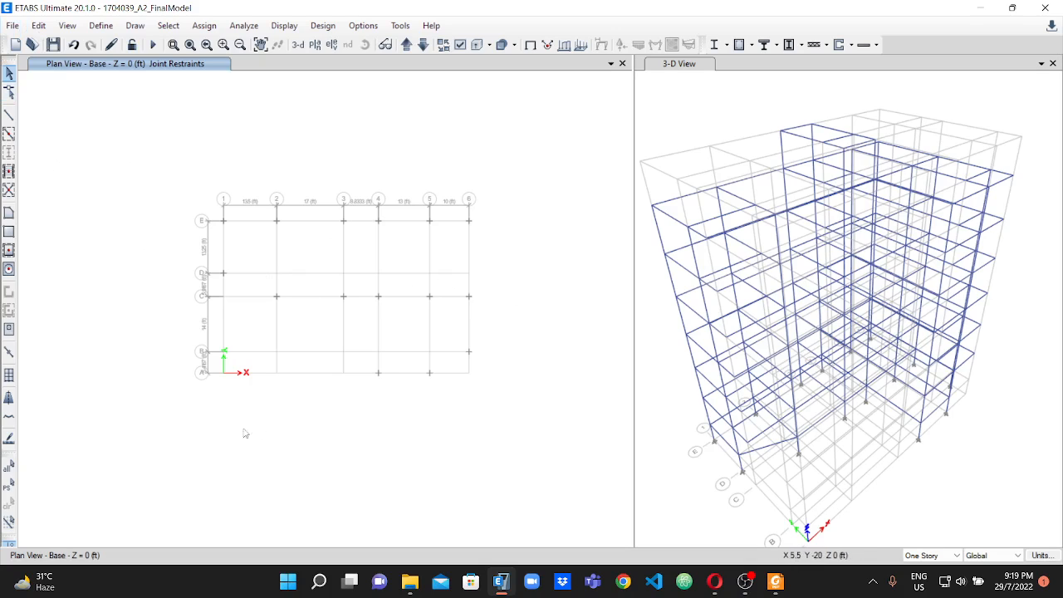
Apply edits to All Stories again and show the 2F plan at Z = 26 ft.
click(932, 554)
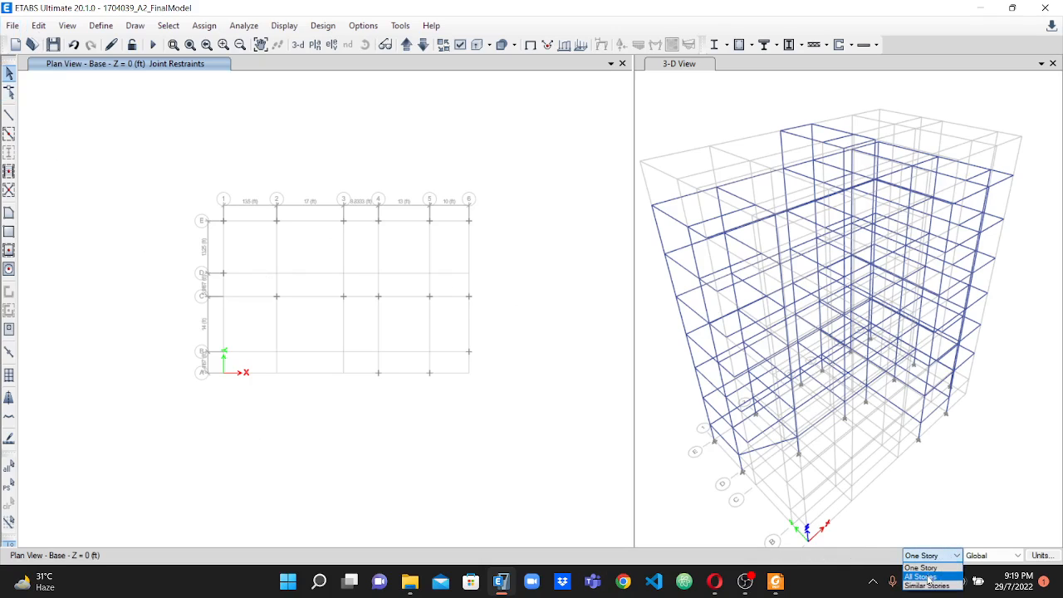
click(926, 577)
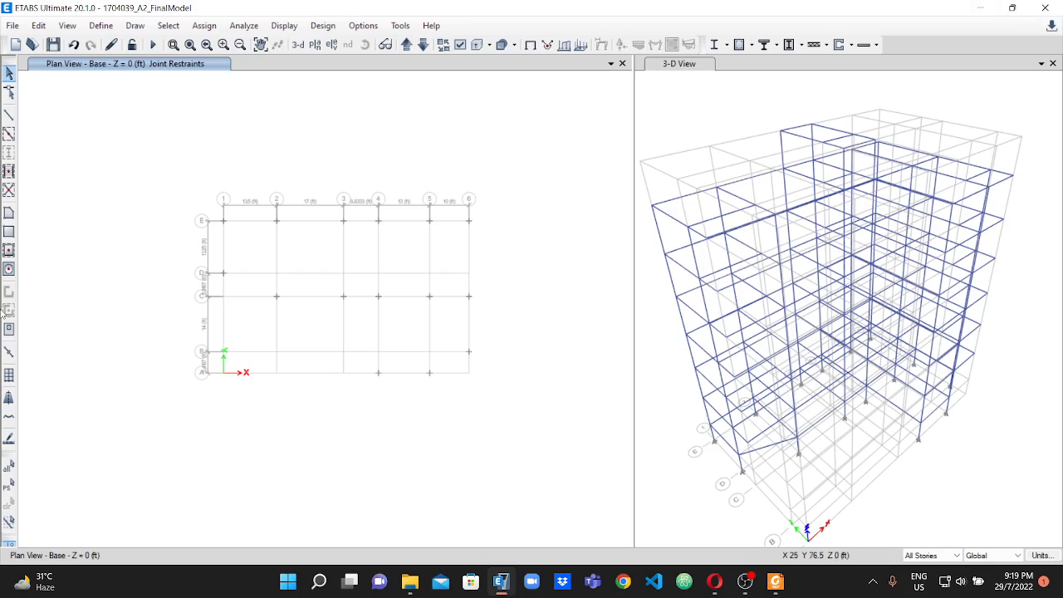
click(406, 44)
click(406, 44)
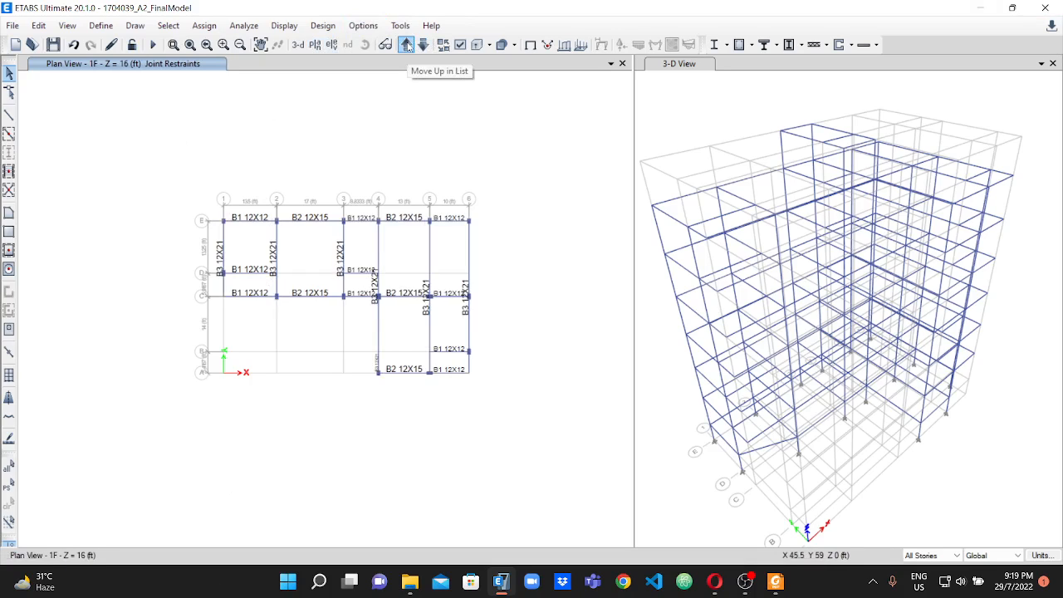
click(407, 44)
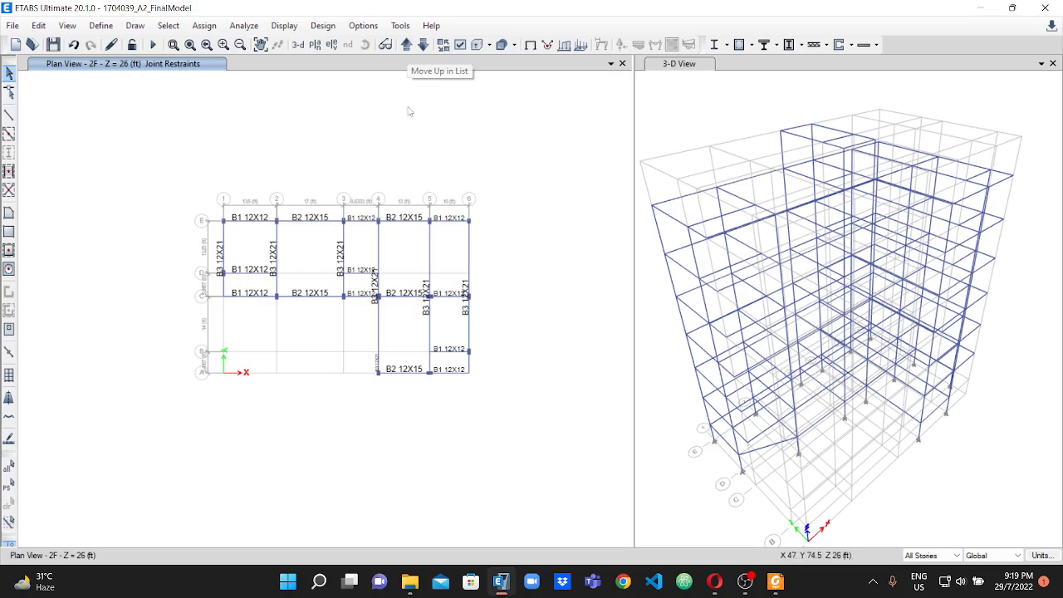
scroll(368, 168, up, 3)
scroll(368, 167, down, 3)
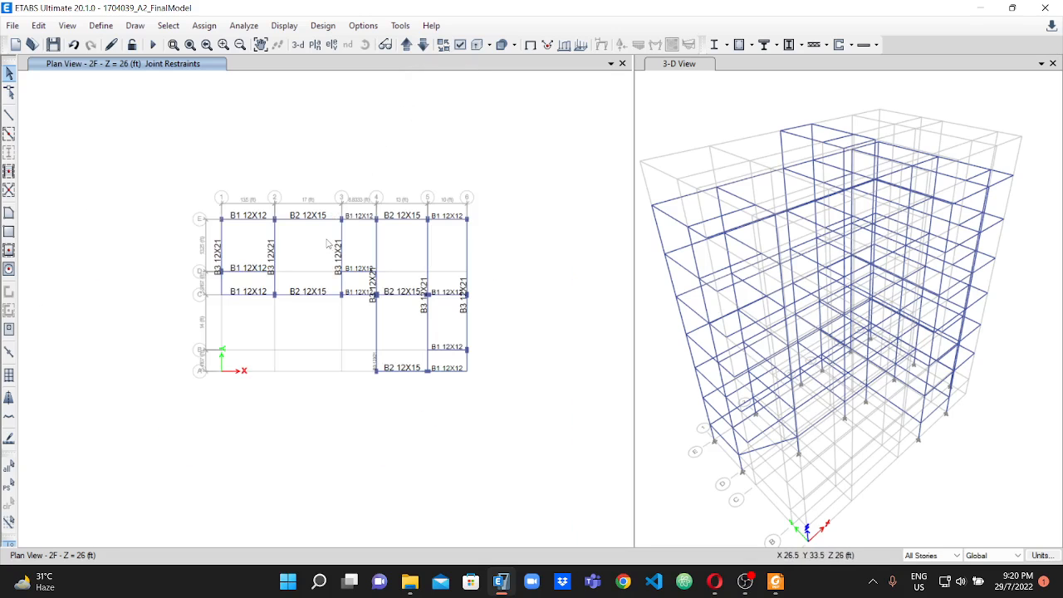
Clear the display of joint restraint assignments from the 2F plan view.
click(204, 26)
click(263, 307)
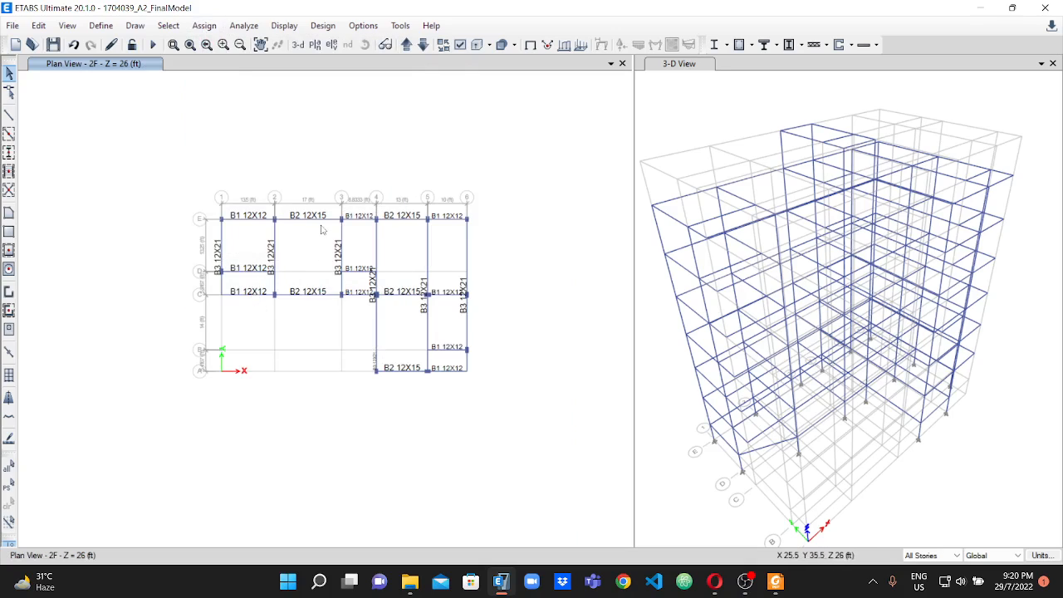
scroll(309, 209, up, 3)
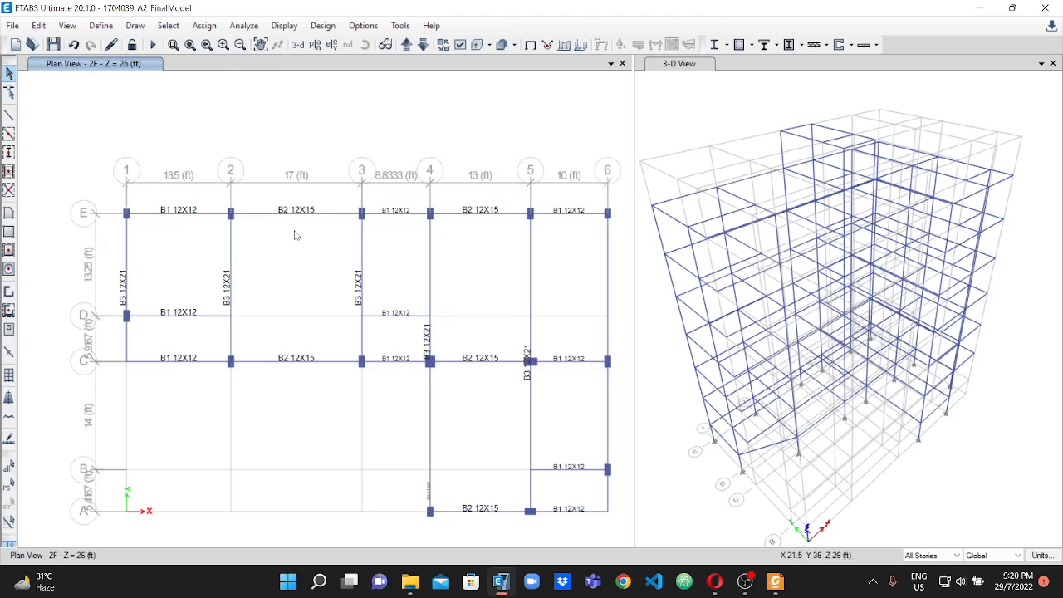
click(208, 25)
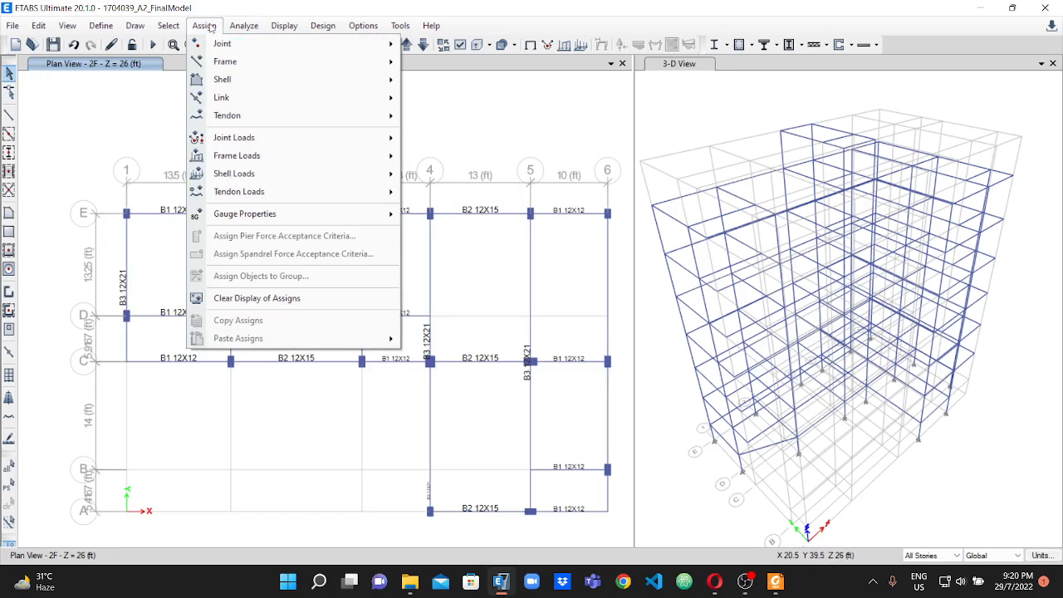
click(274, 298)
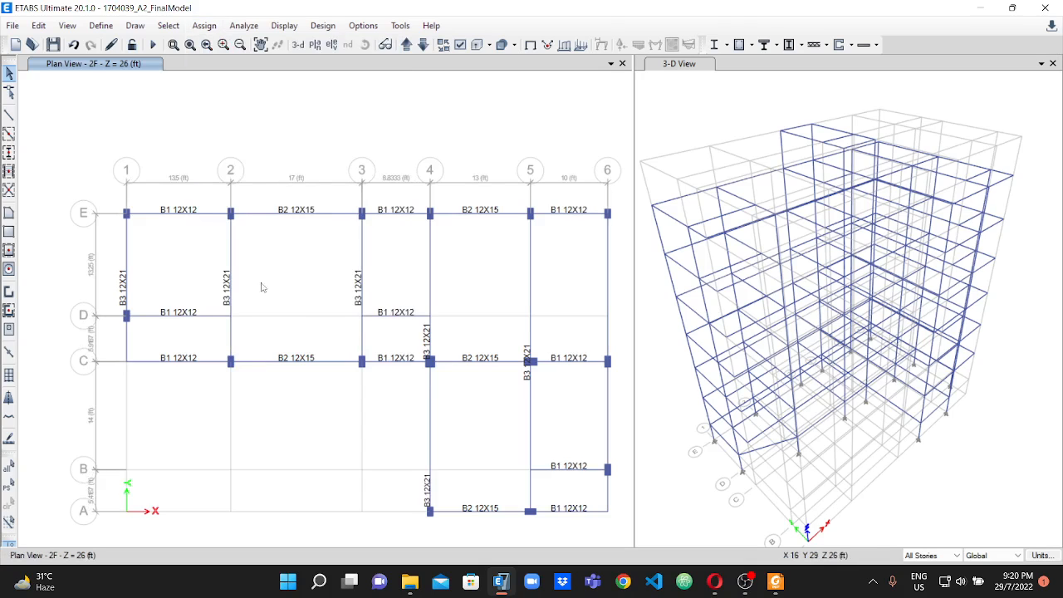
scroll(285, 278, up, 1)
scroll(284, 278, down, 2)
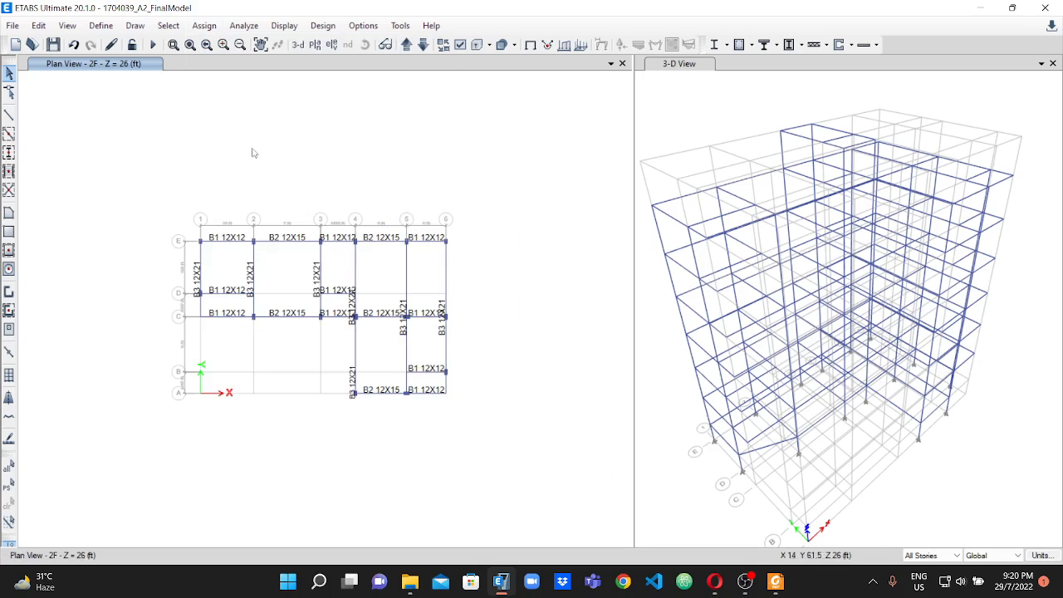
Hide the frame section labels in the 2F plan view.
click(204, 26)
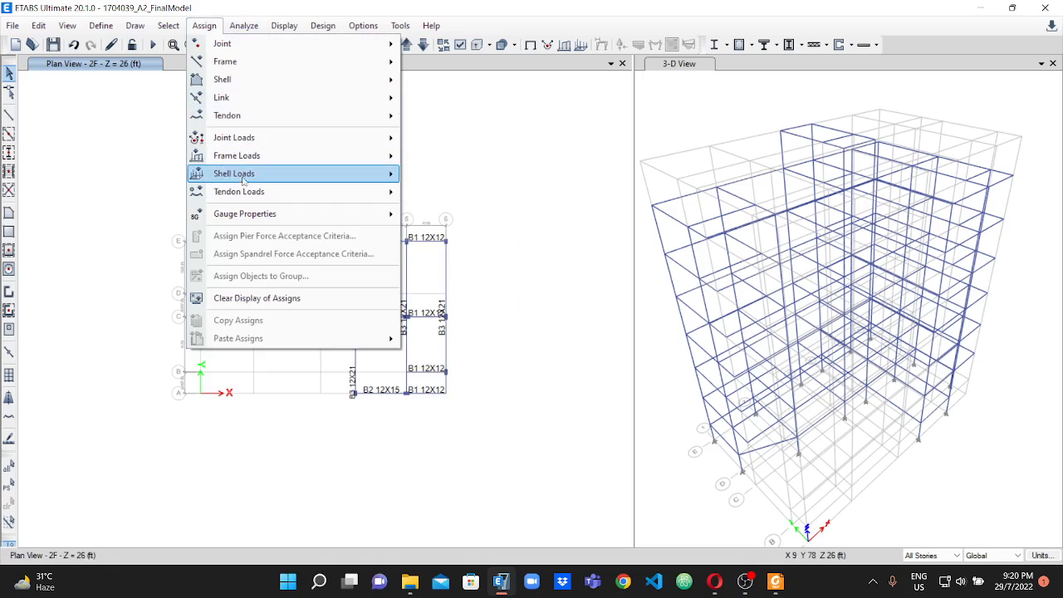
click(246, 298)
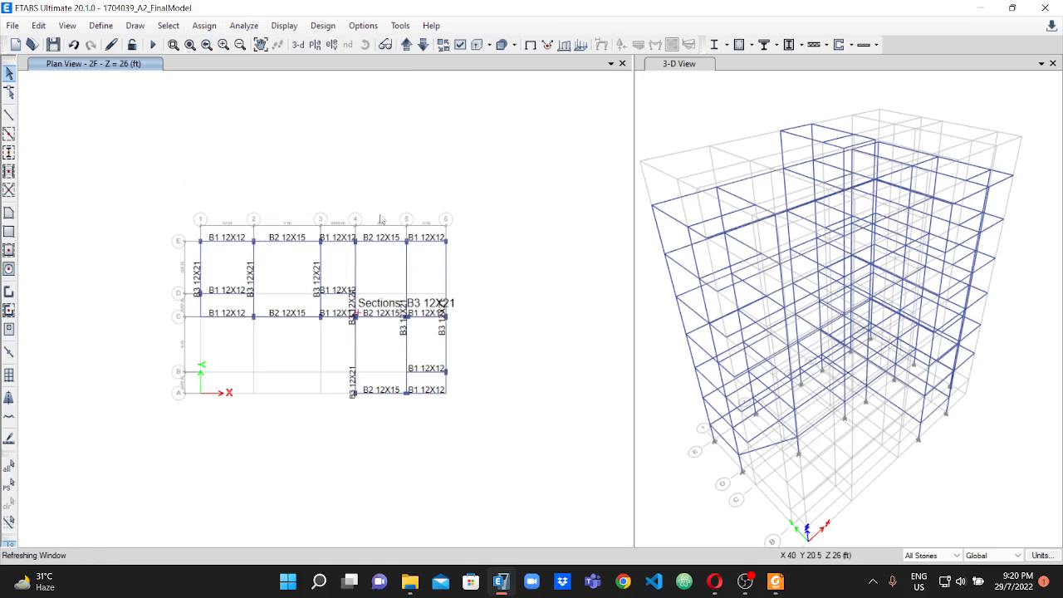
scroll(341, 251, up, 2)
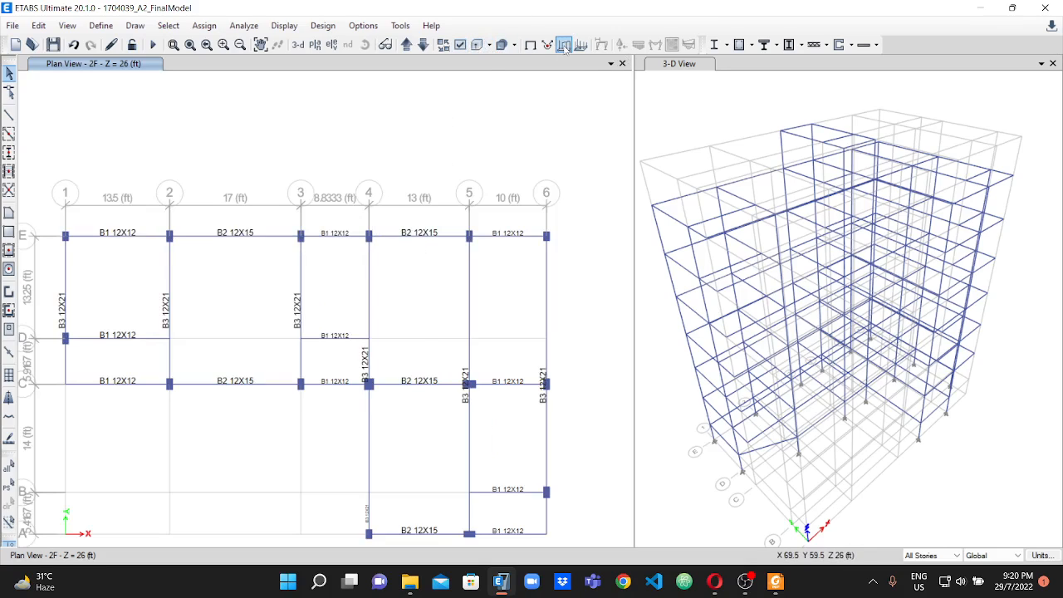
click(477, 45)
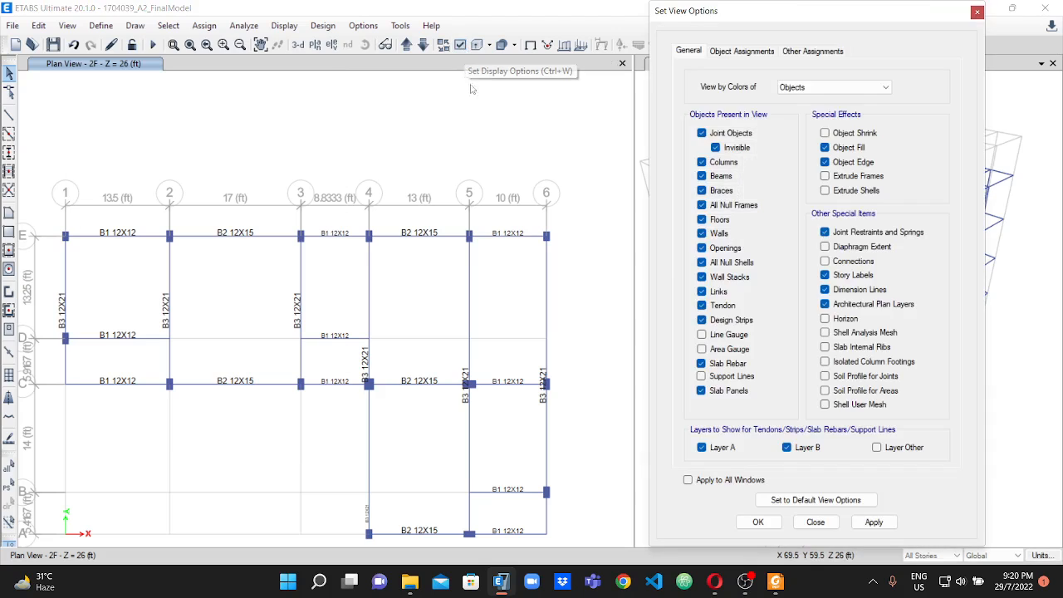
click(744, 51)
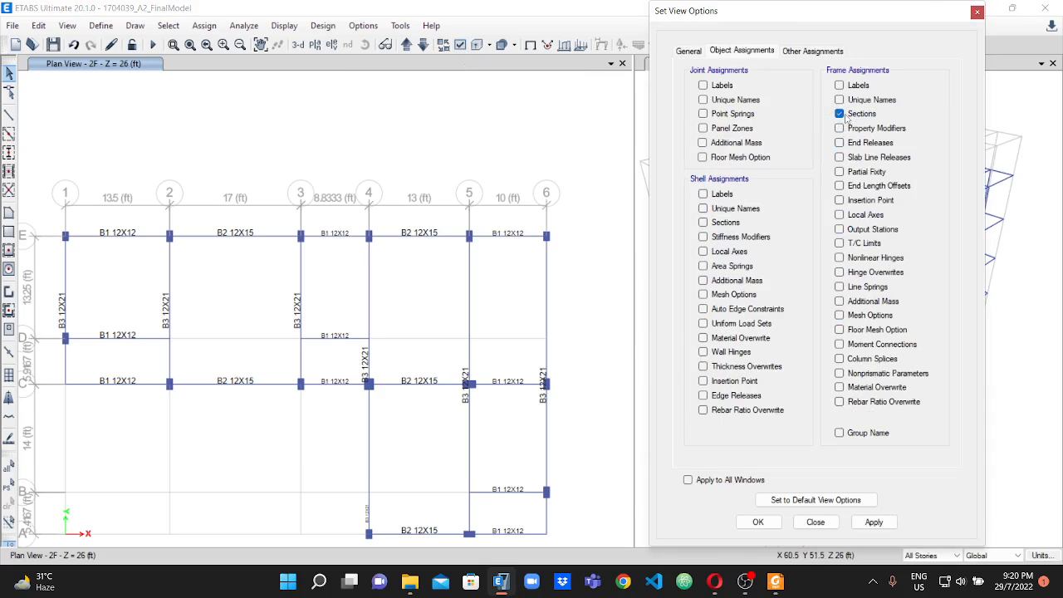
click(874, 521)
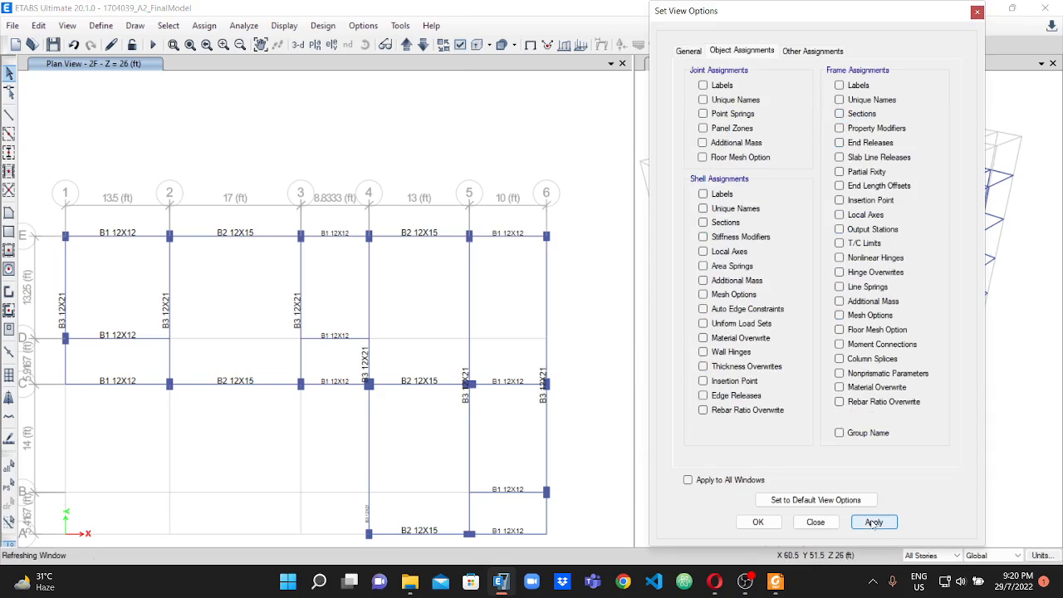
click(756, 523)
scroll(227, 238, down, 3)
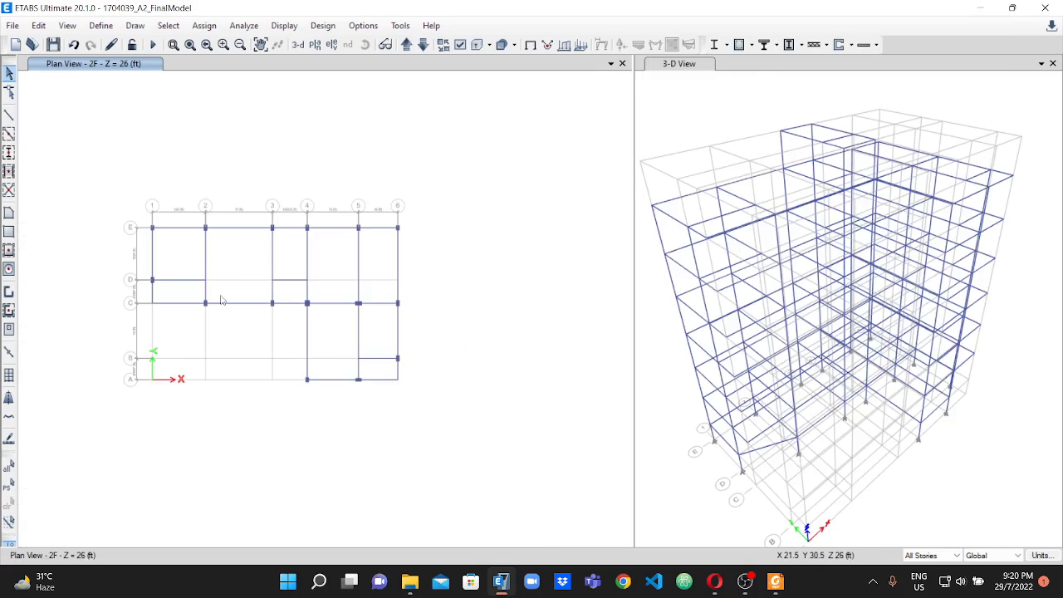
Draw Slab6 floor panels on all stories in the bays between grids 1 and 3 from C to E.
scroll(202, 298, up, 3)
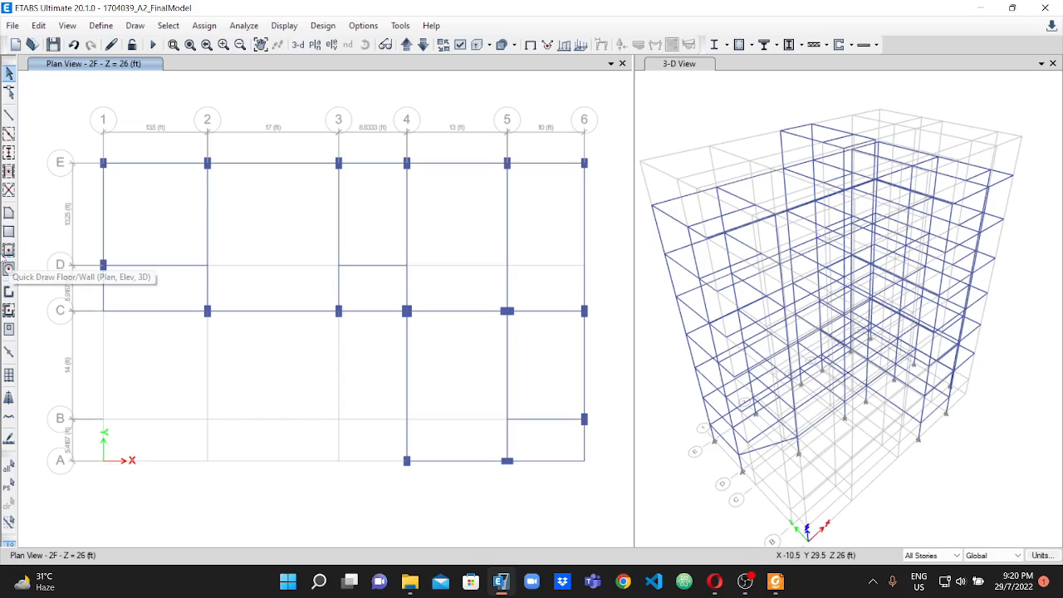
click(9, 251)
click(802, 172)
click(956, 170)
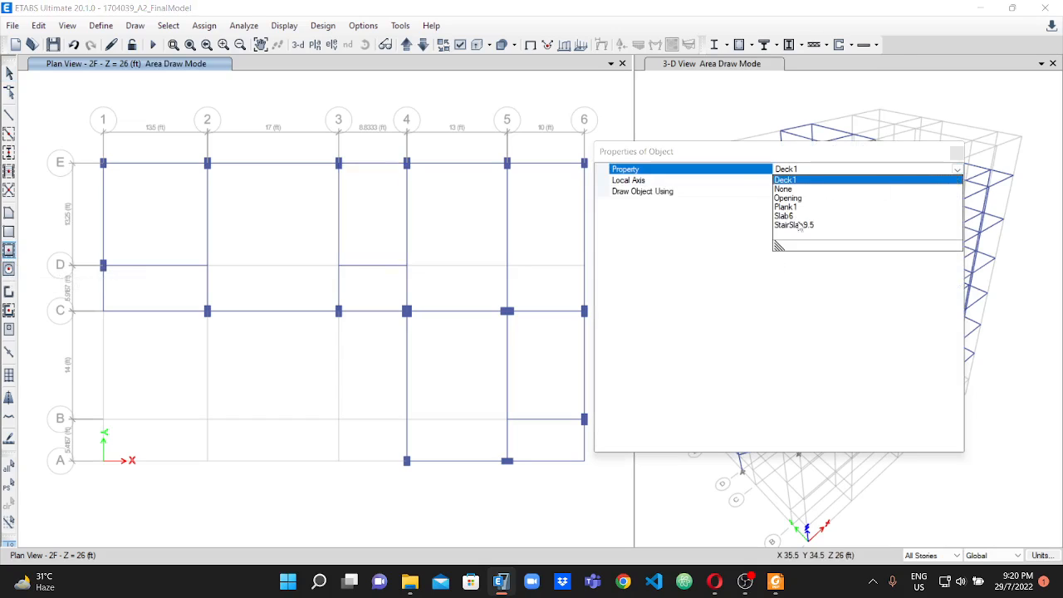
click(784, 216)
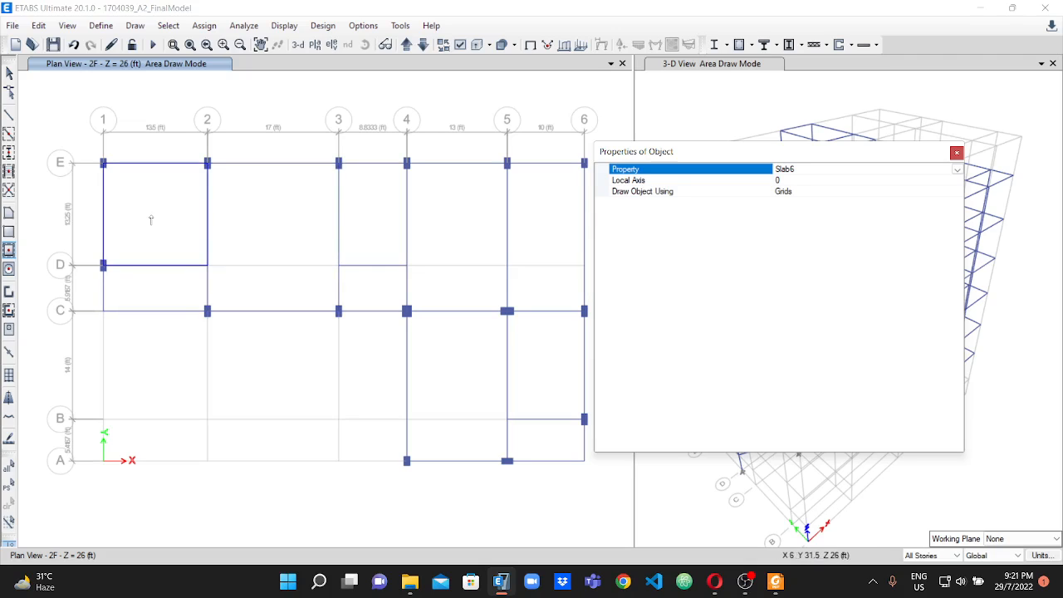
click(148, 219)
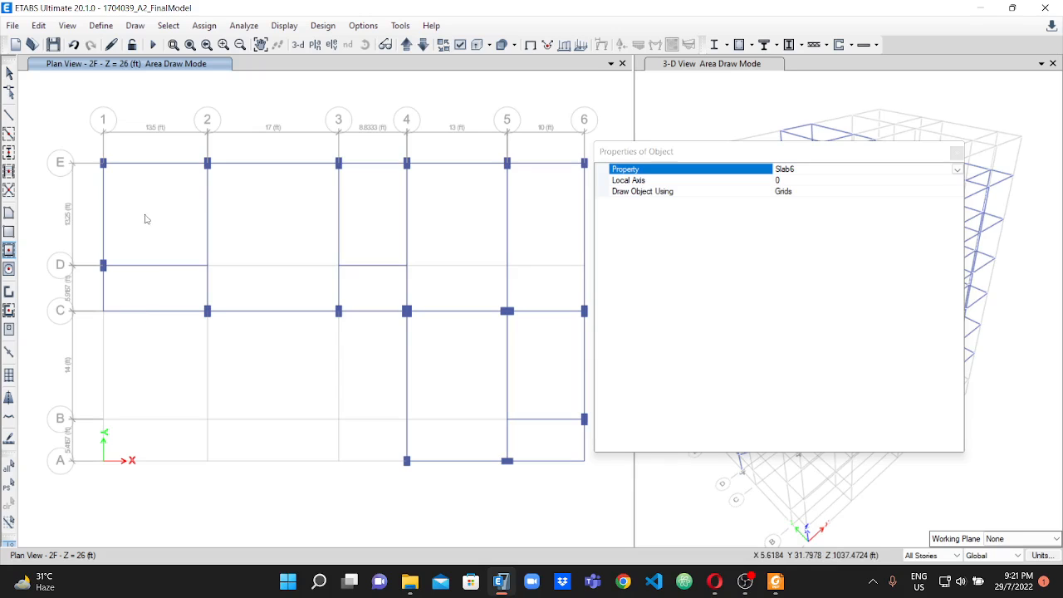
click(142, 223)
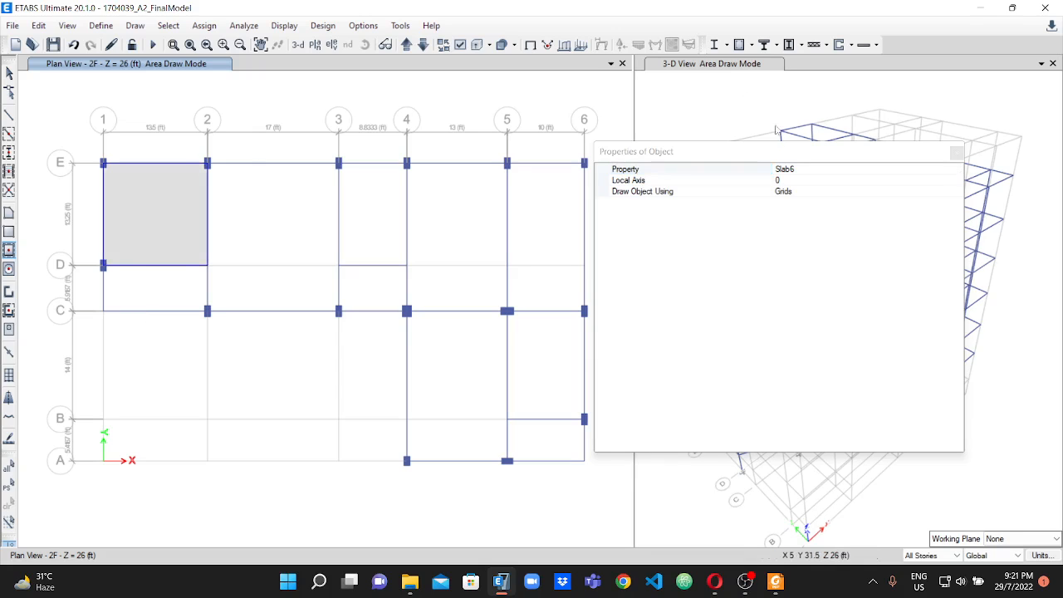
click(184, 274)
click(263, 262)
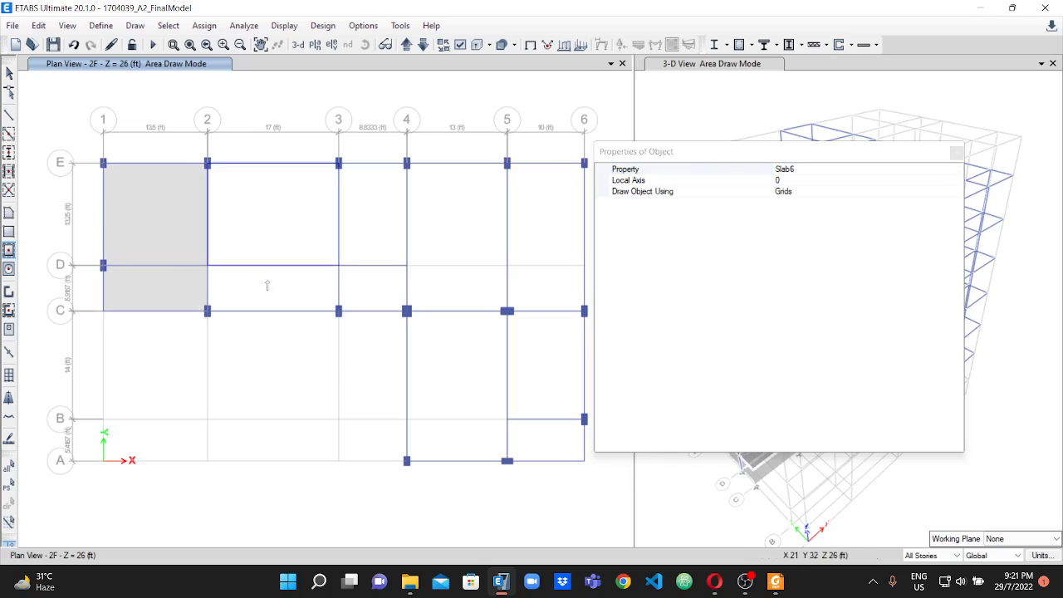
click(282, 287)
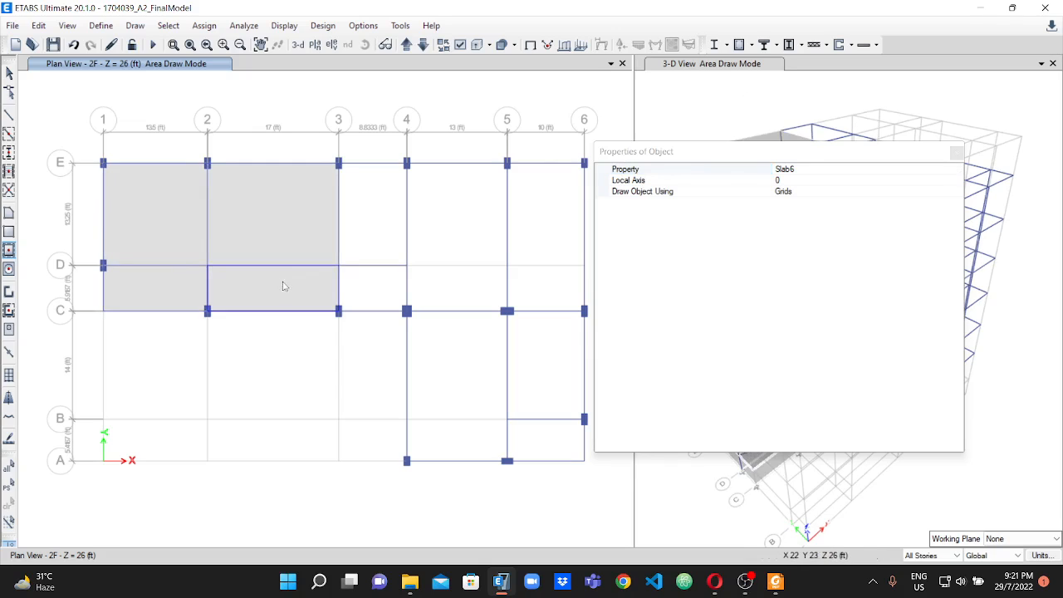
Draw Slab6 floor panels on all stories in the bays between grids 4 and 6 from C to E.
click(453, 234)
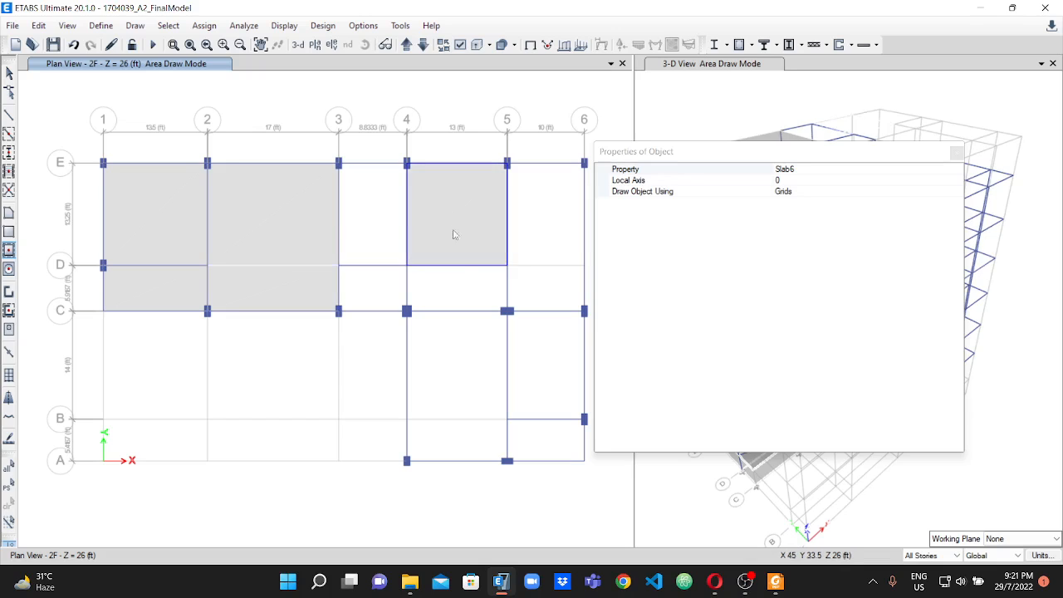
click(463, 282)
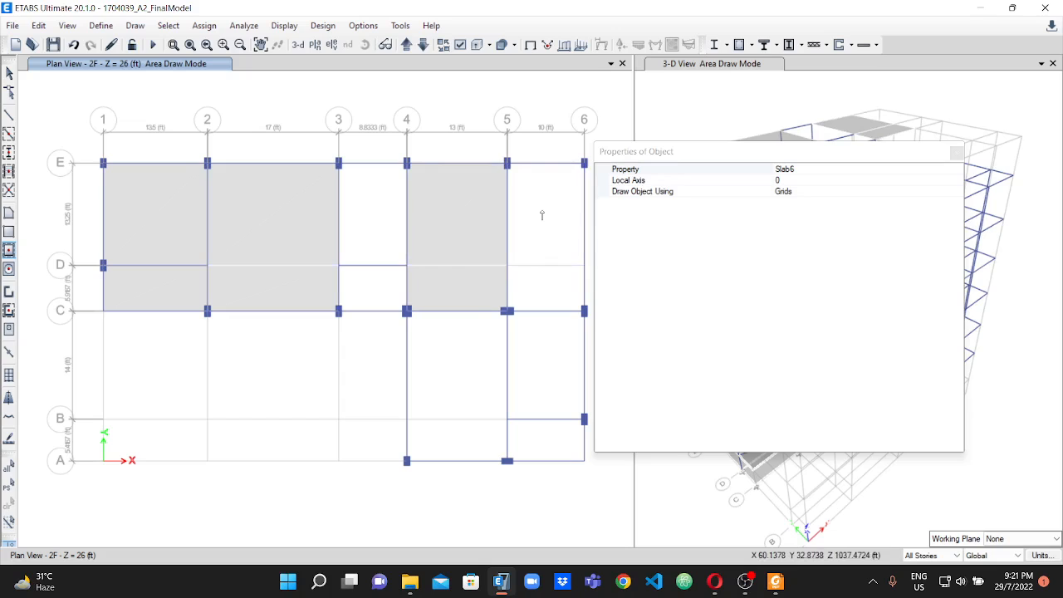
click(548, 244)
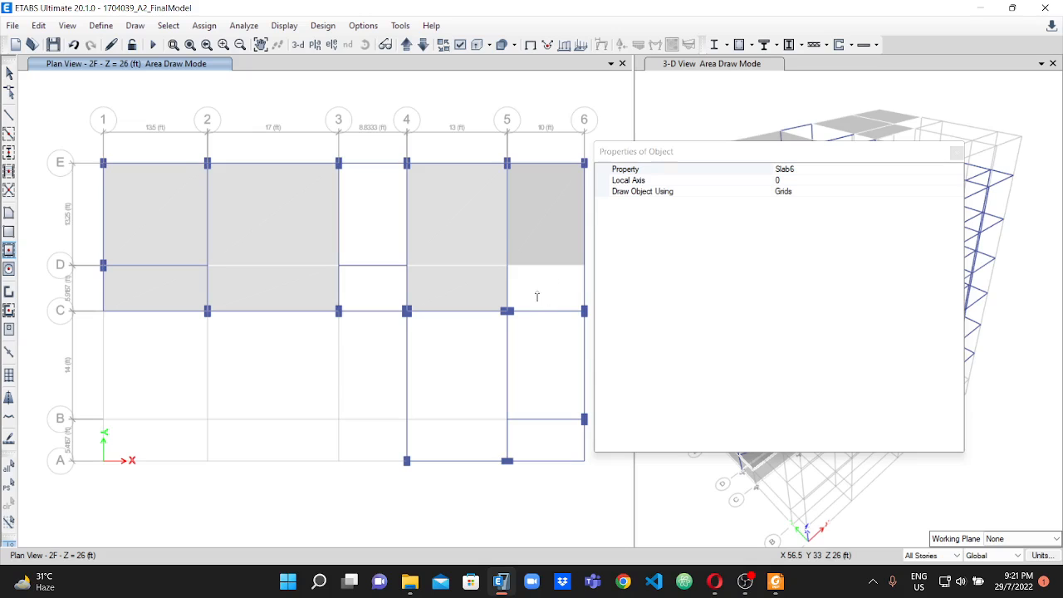
click(540, 285)
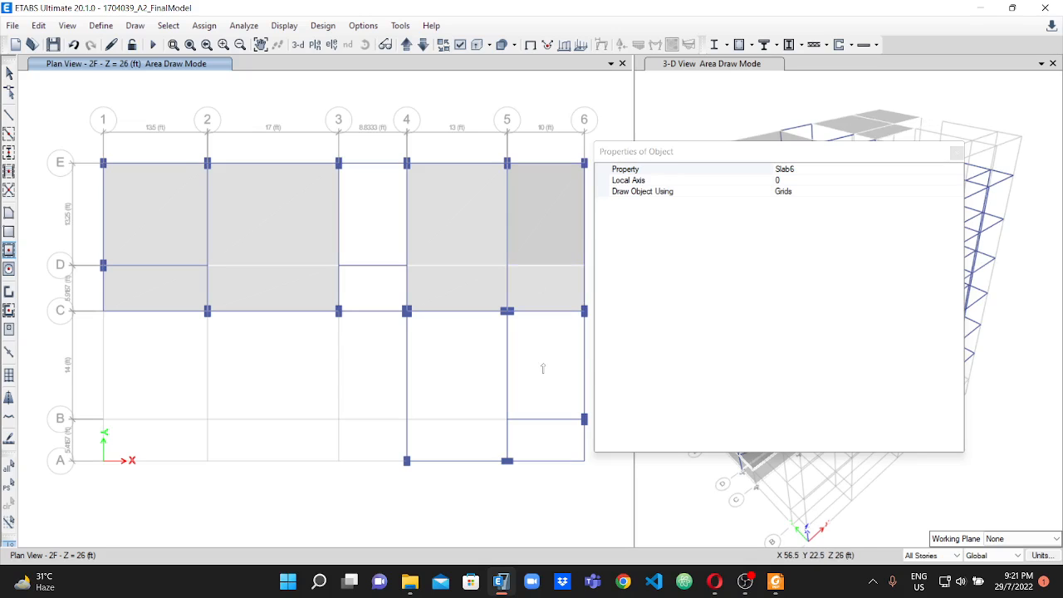
Draw Slab6 floor panels on all stories in the bays between grids 4 and 6 from A to C.
click(525, 382)
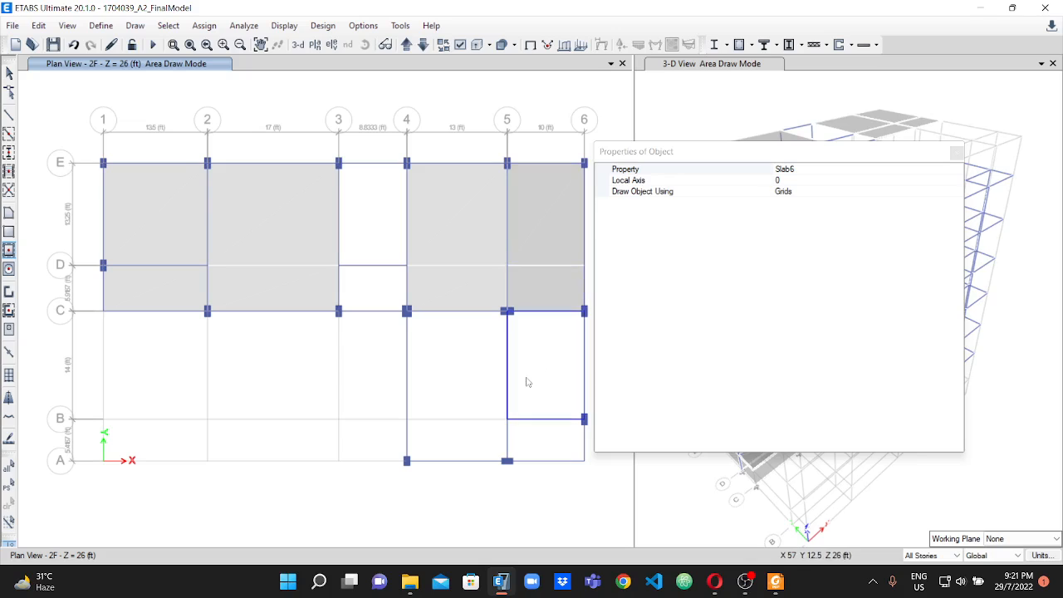
click(458, 388)
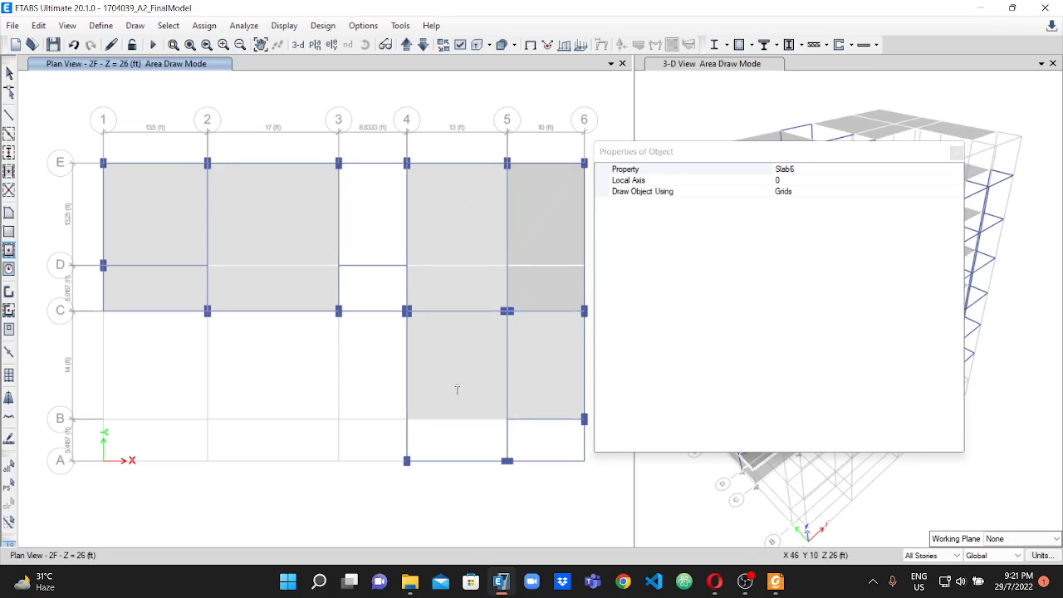
click(454, 441)
click(539, 426)
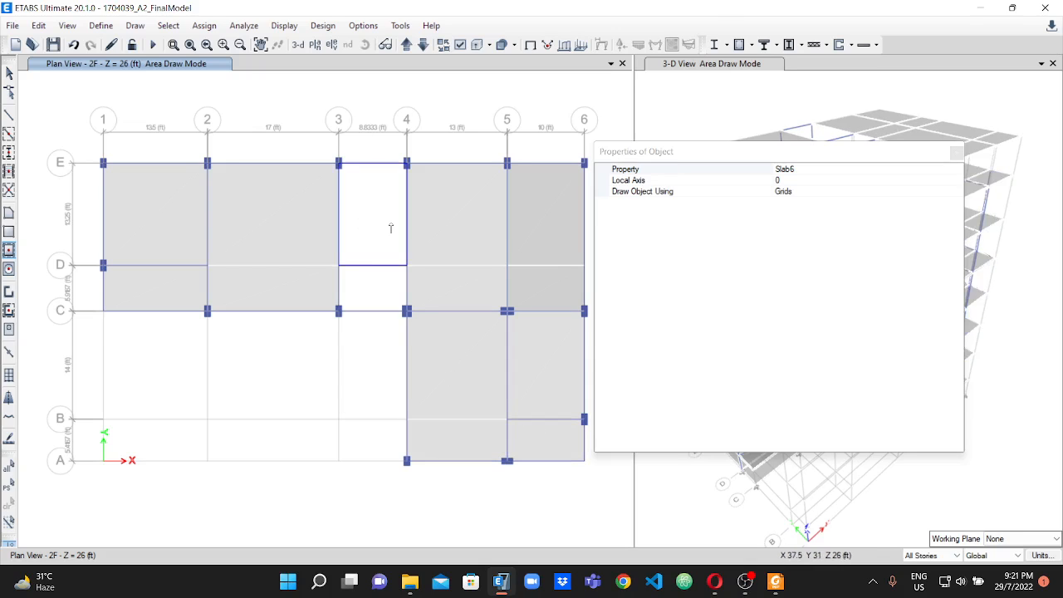
Draw StairSlab9.5 panels on all stories in the stair bay between grids 3 and 4 from C to E, and close the object properties.
click(921, 170)
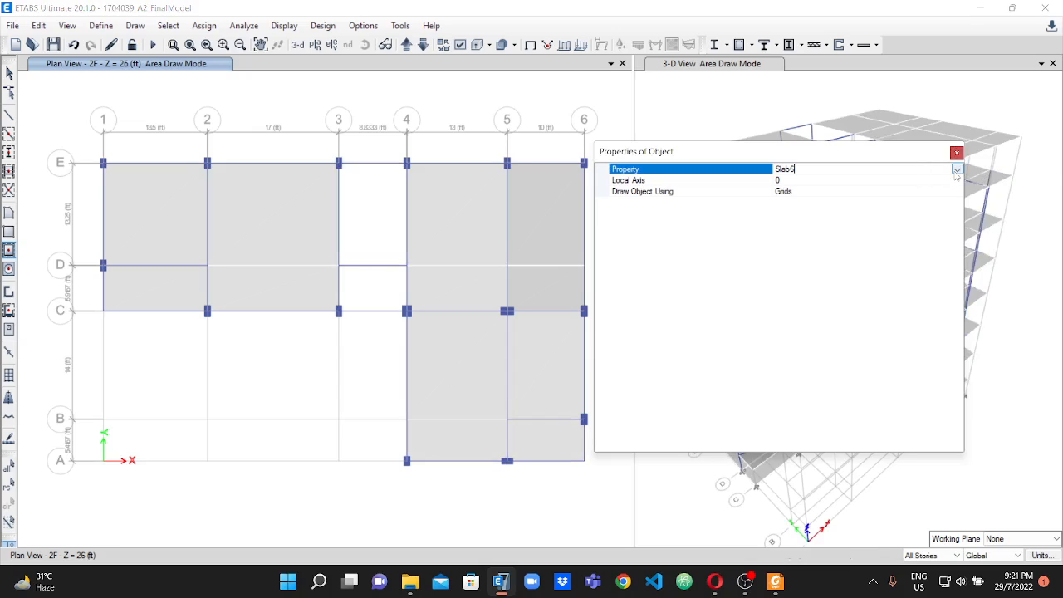
click(956, 169)
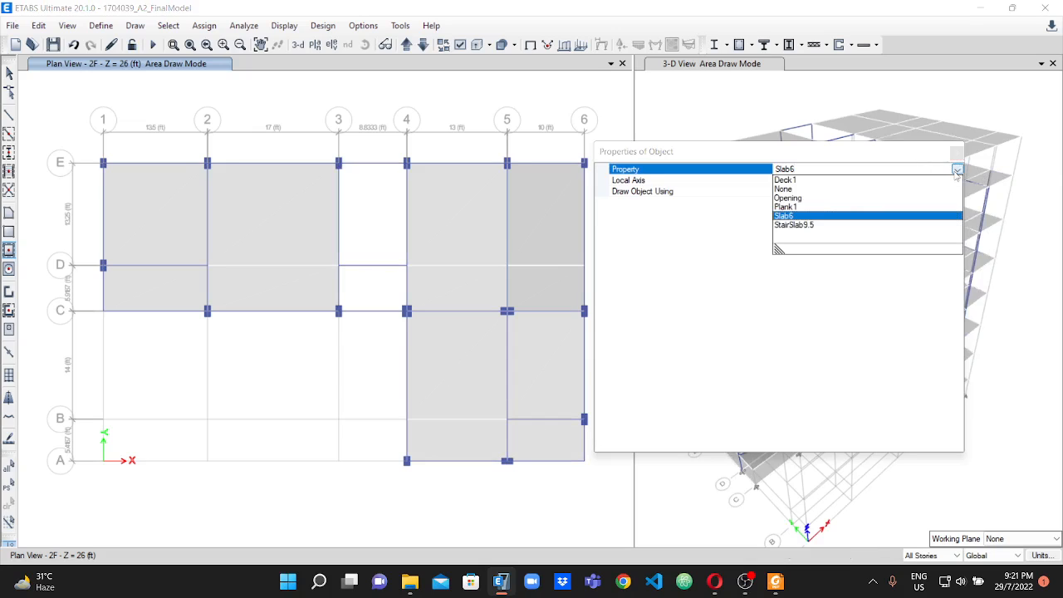
click(794, 225)
click(372, 235)
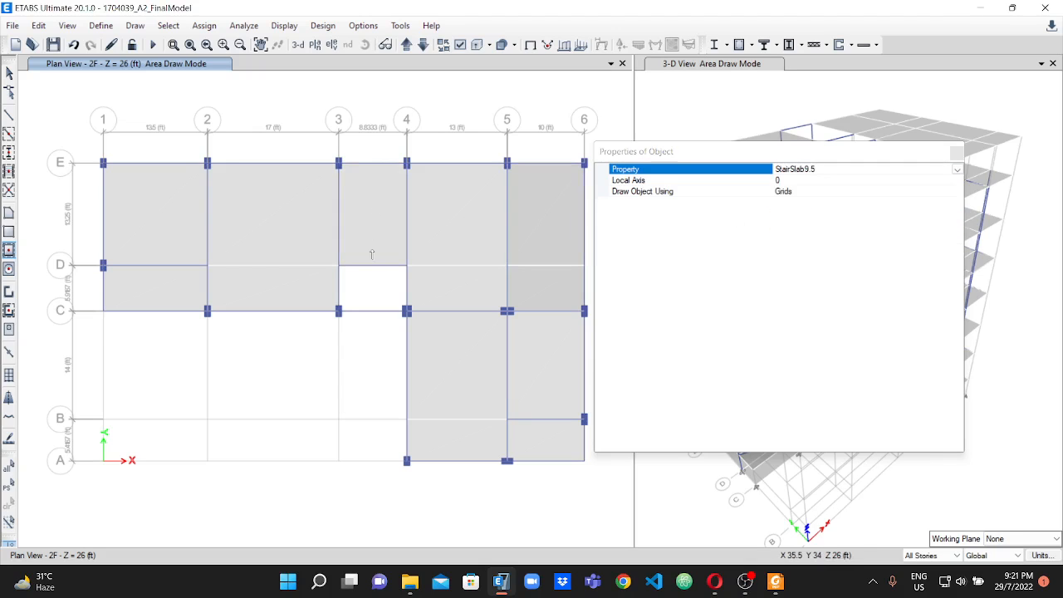
click(379, 286)
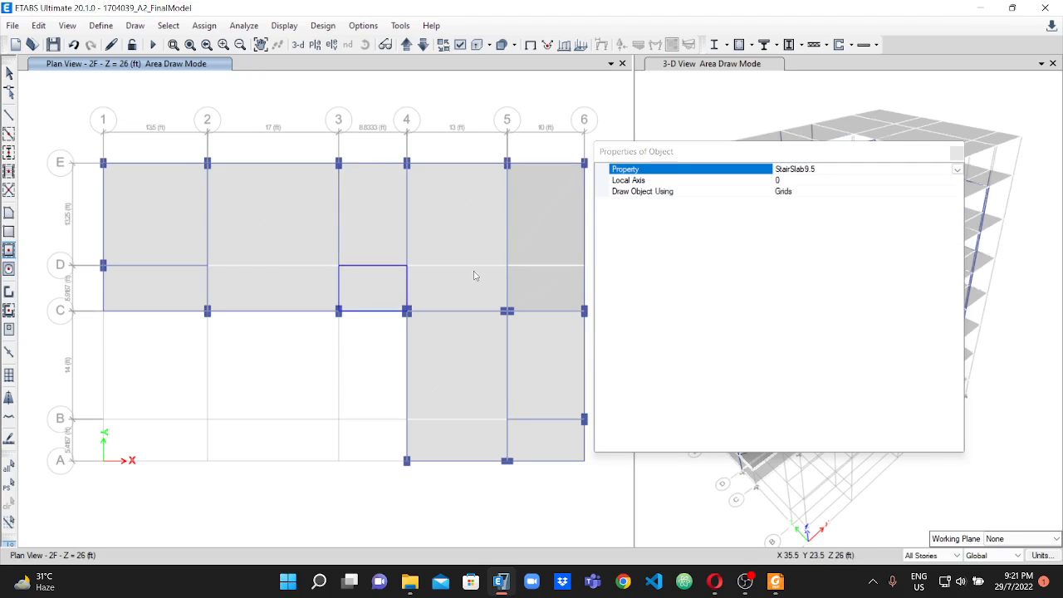
click(431, 219)
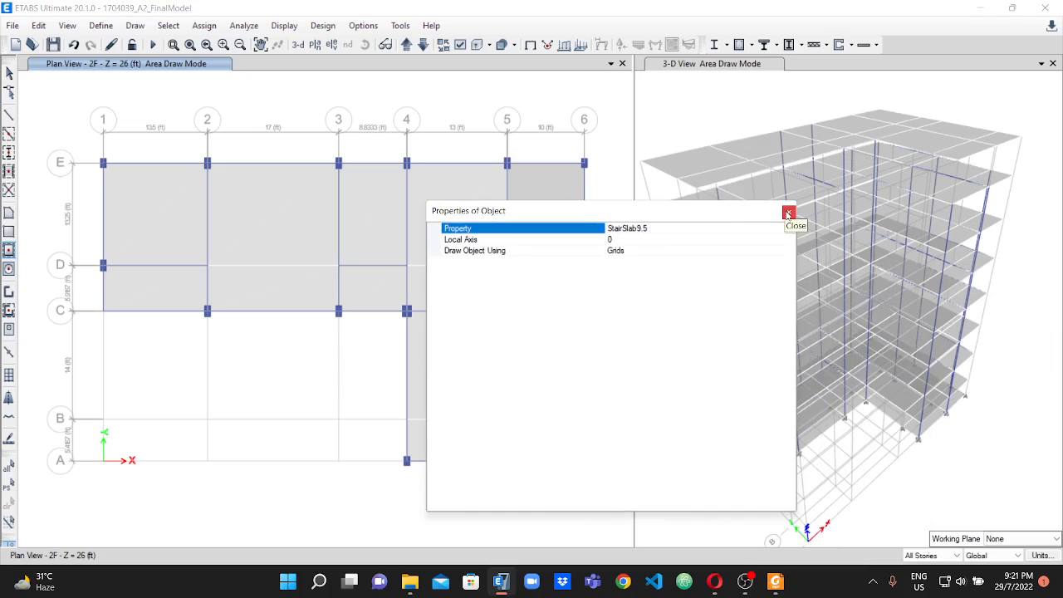
click(788, 213)
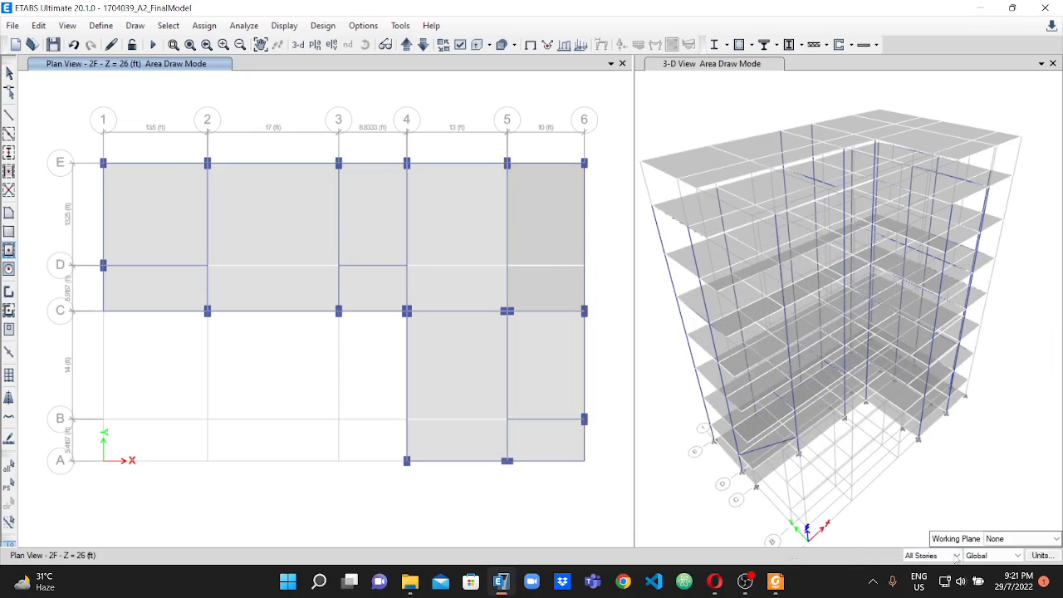
Limit edits to One Story and show the Base plan at Z = 0 ft.
click(955, 554)
click(920, 568)
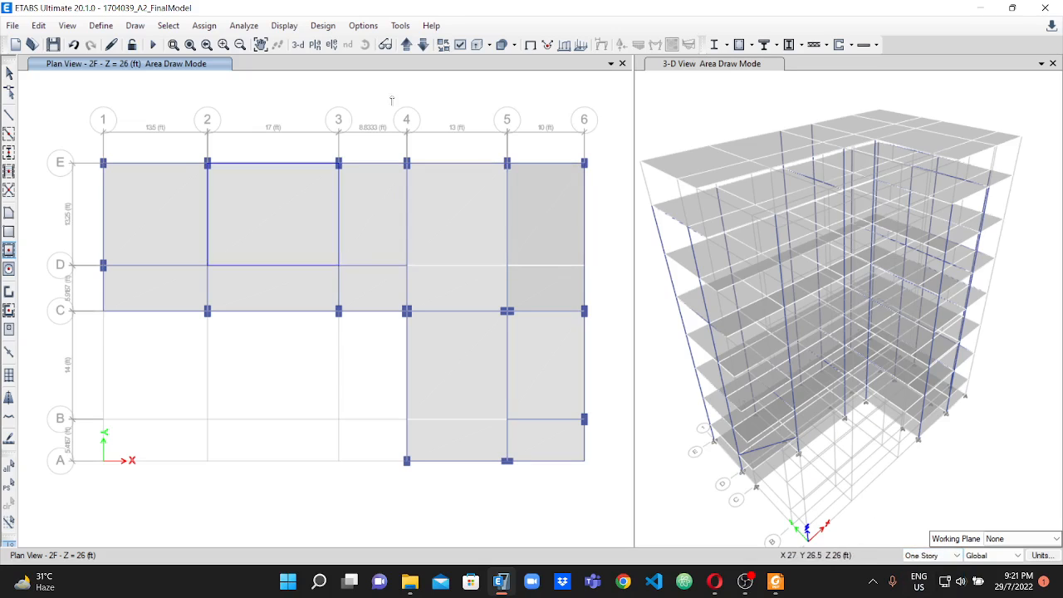
click(422, 49)
click(422, 44)
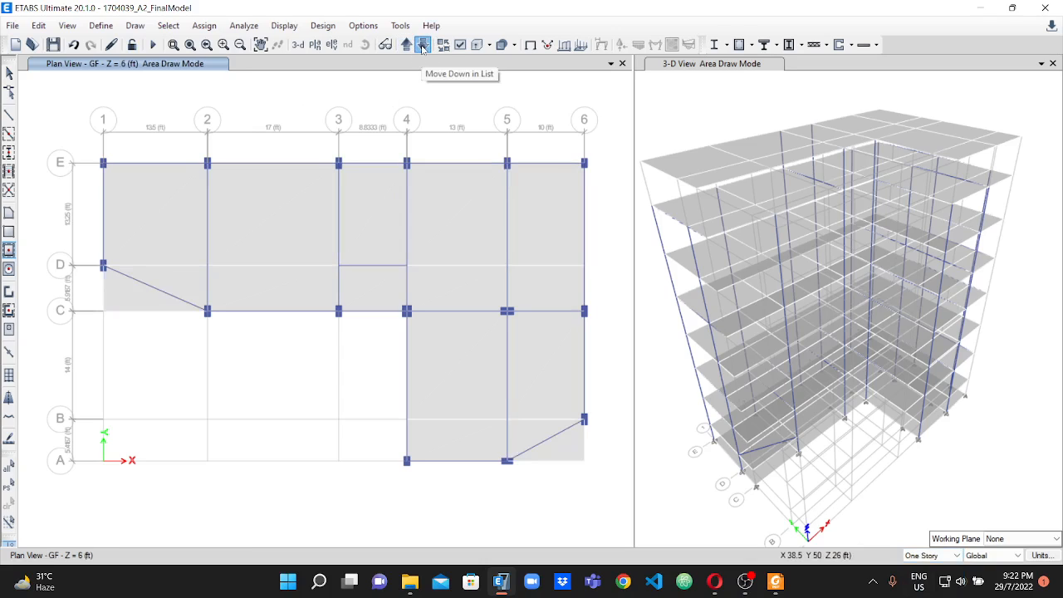
click(422, 46)
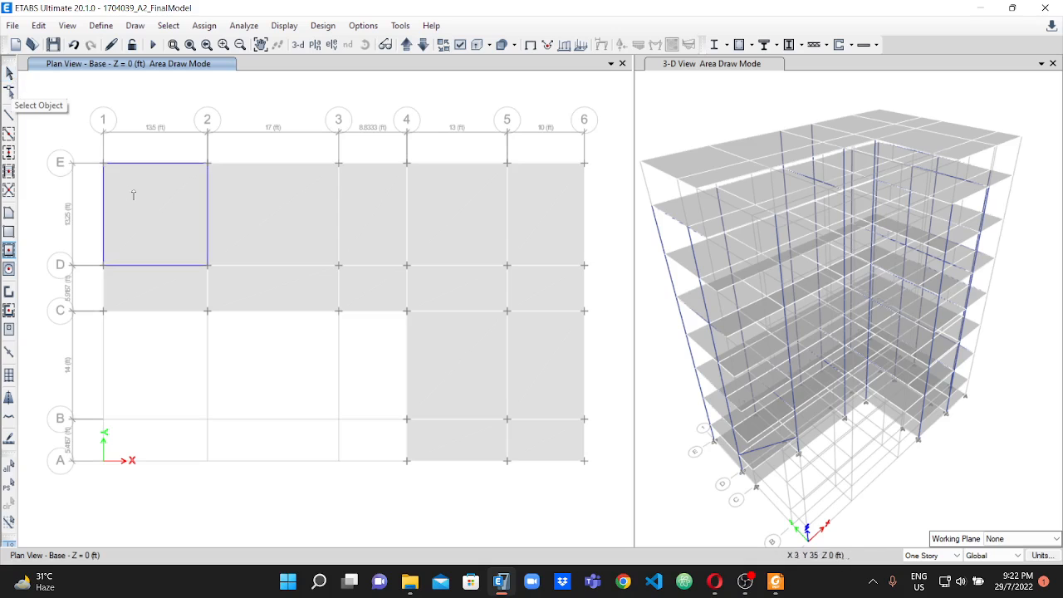
click(156, 240)
click(156, 289)
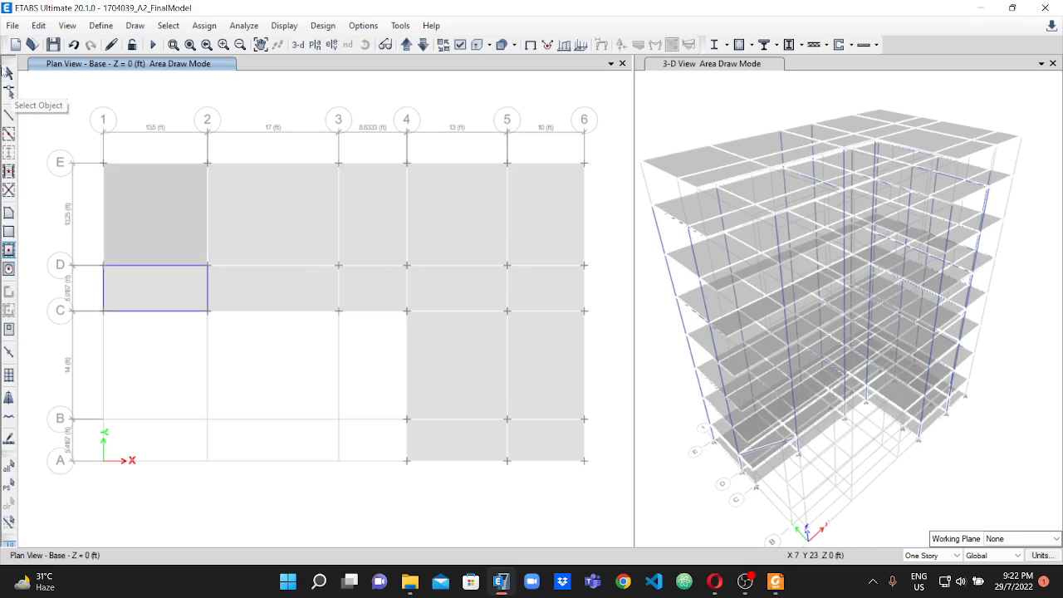
Delete all slab panels on the Base plan, covering every bay from grids 1 to 6 between A and E.
click(9, 73)
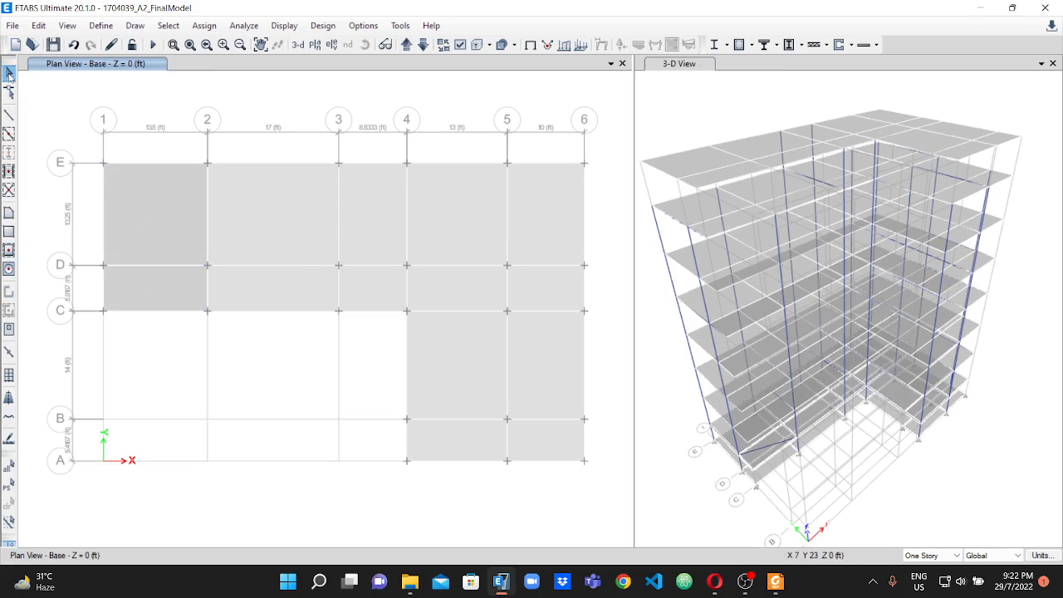
click(151, 224)
click(162, 290)
click(258, 252)
click(270, 279)
click(368, 219)
click(373, 282)
click(440, 217)
click(453, 291)
click(462, 355)
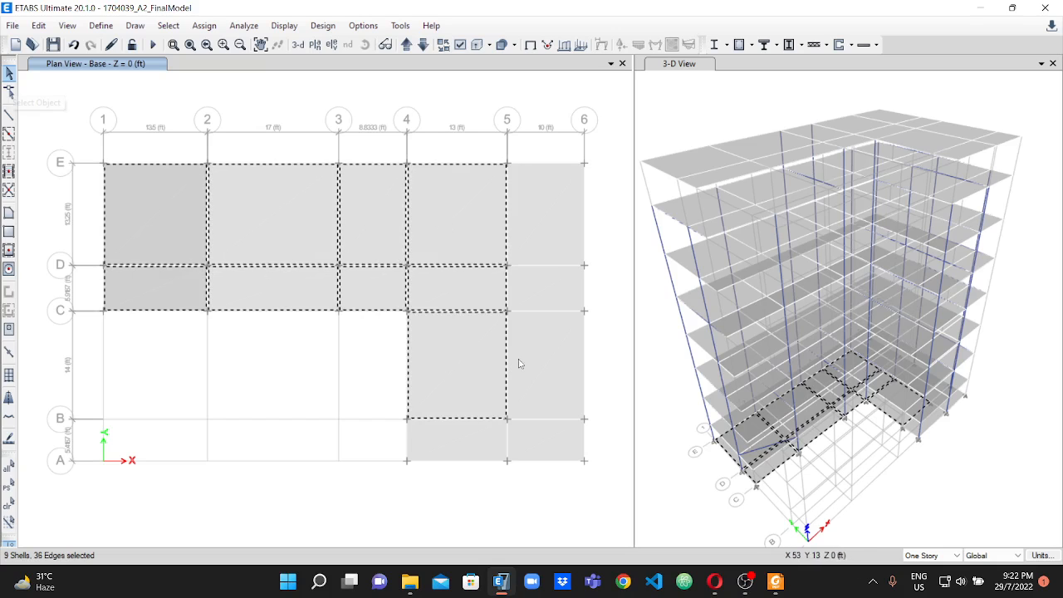
click(545, 360)
click(548, 289)
click(540, 223)
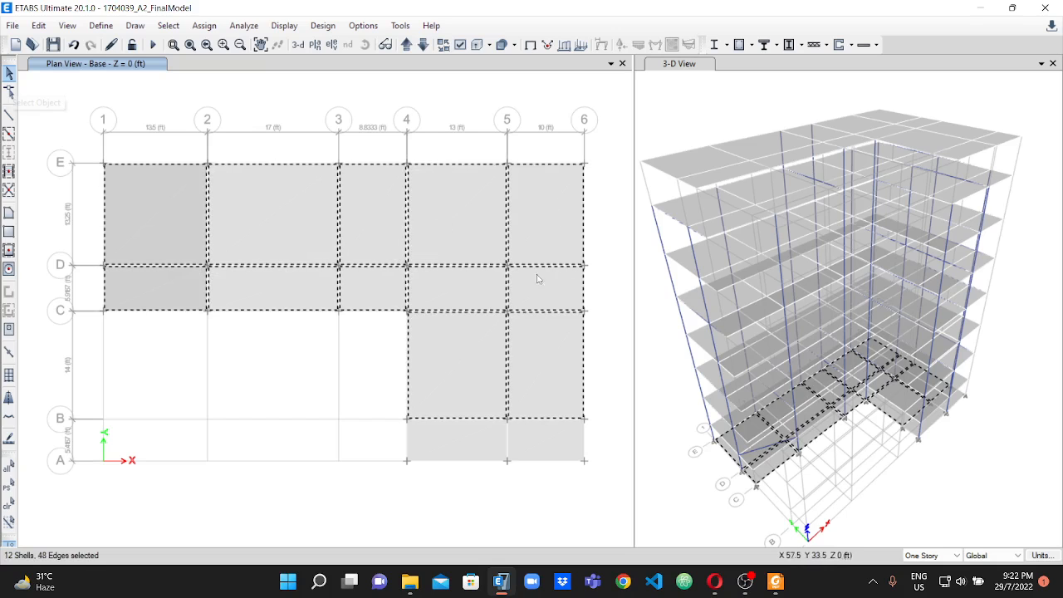
click(467, 444)
click(526, 442)
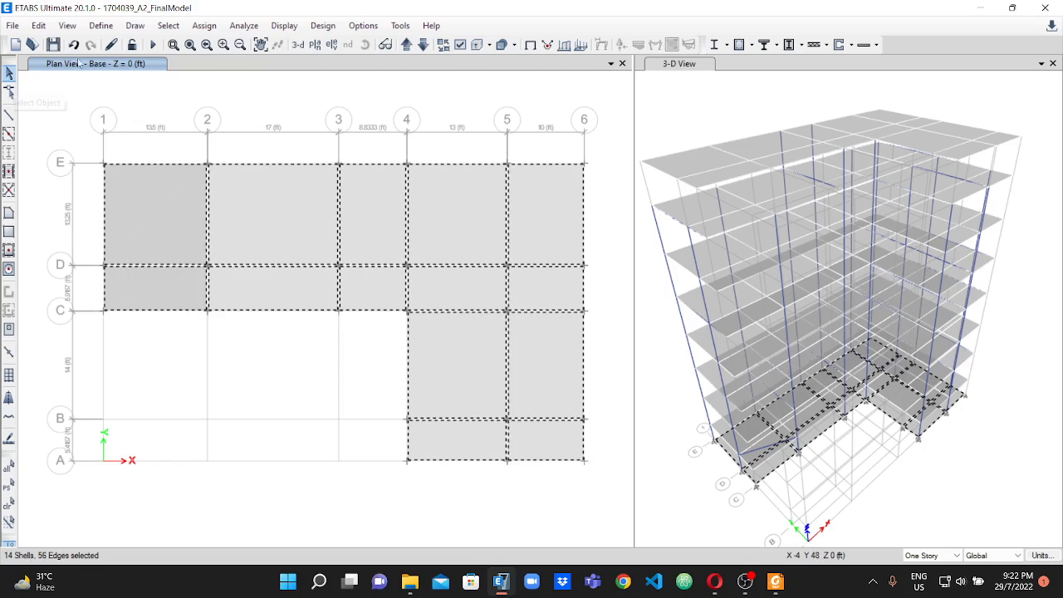
click(39, 26)
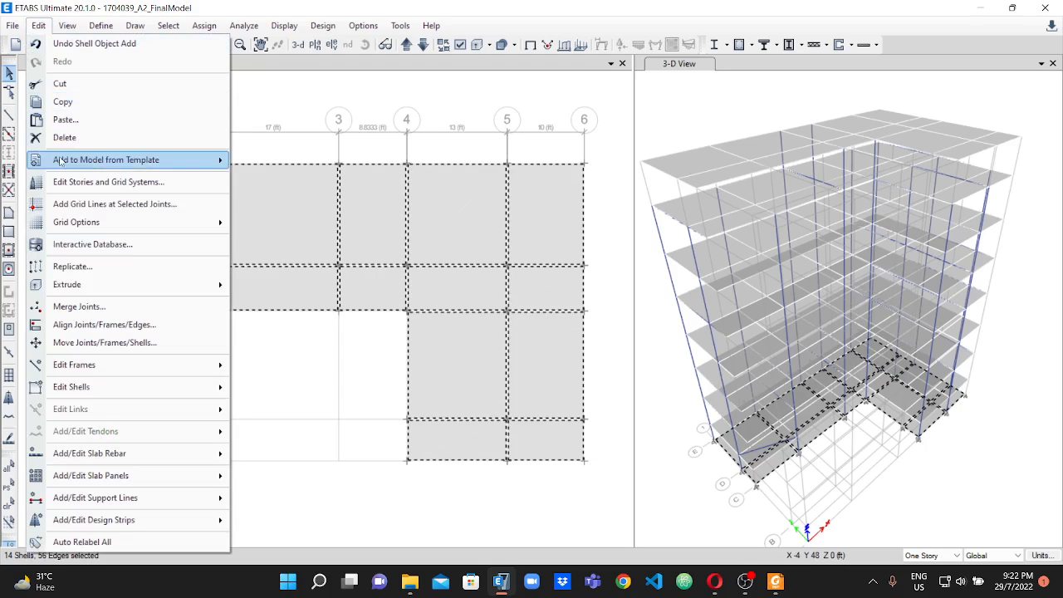
click(79, 137)
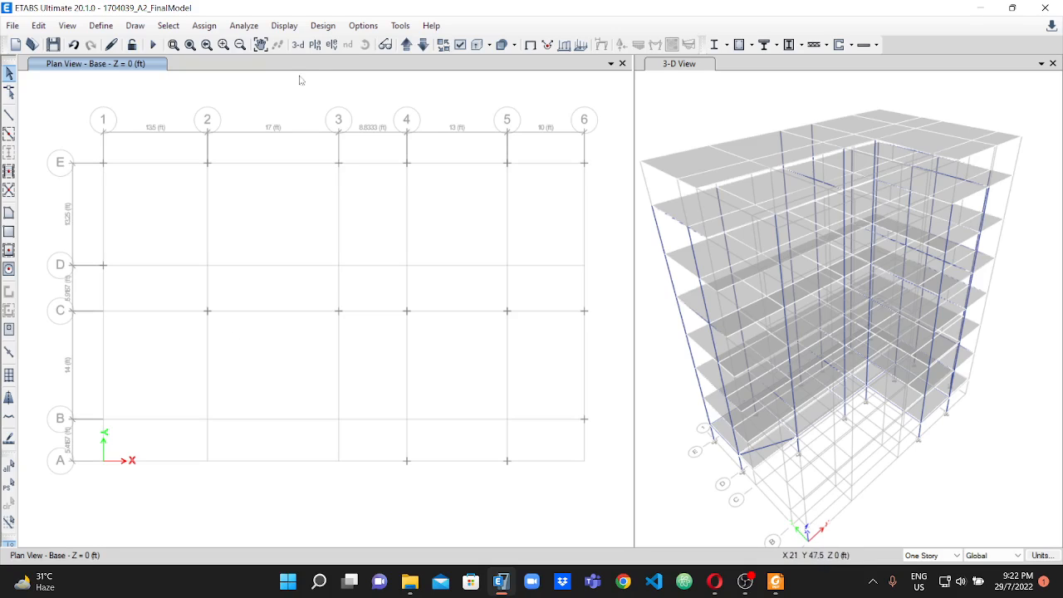
Show the GF plan at Z = 6 ft and delete all of its slab panels, keeping the beams and columns.
click(407, 46)
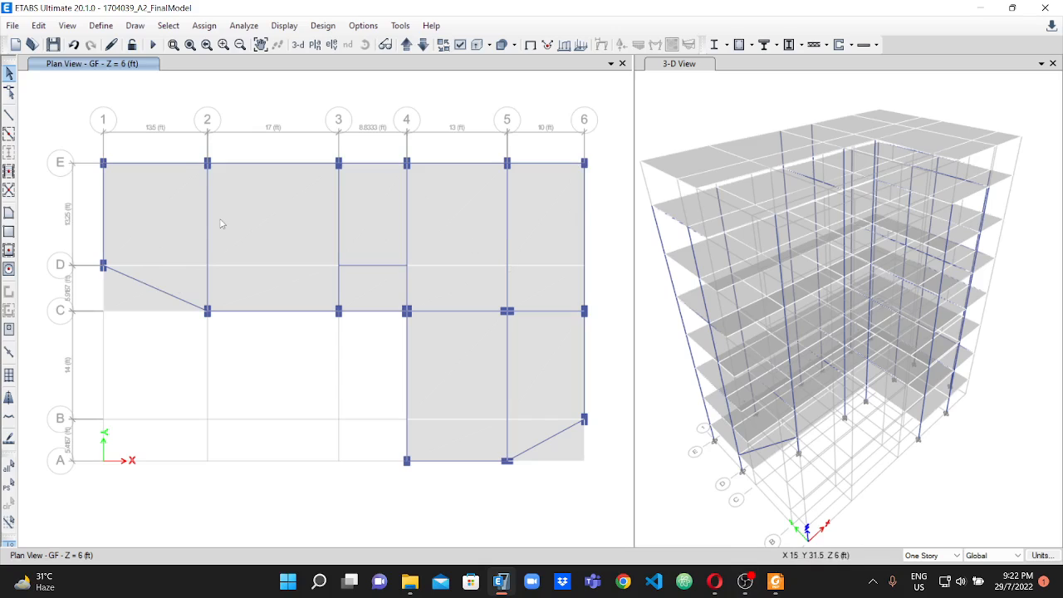
click(129, 296)
click(153, 219)
click(259, 226)
click(274, 287)
click(375, 289)
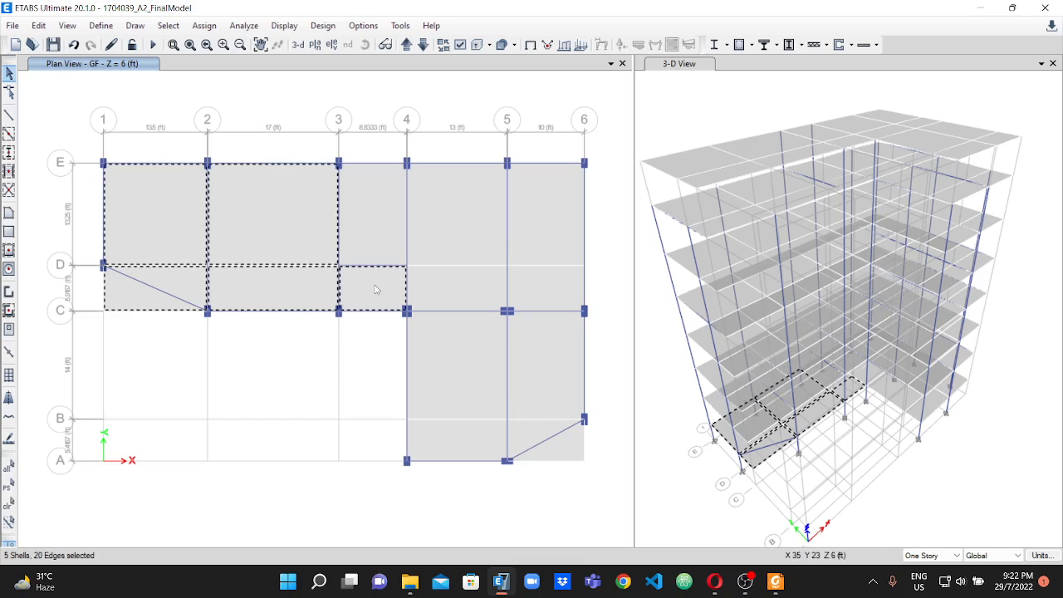
click(376, 242)
click(466, 216)
click(536, 227)
click(544, 293)
click(467, 294)
click(469, 360)
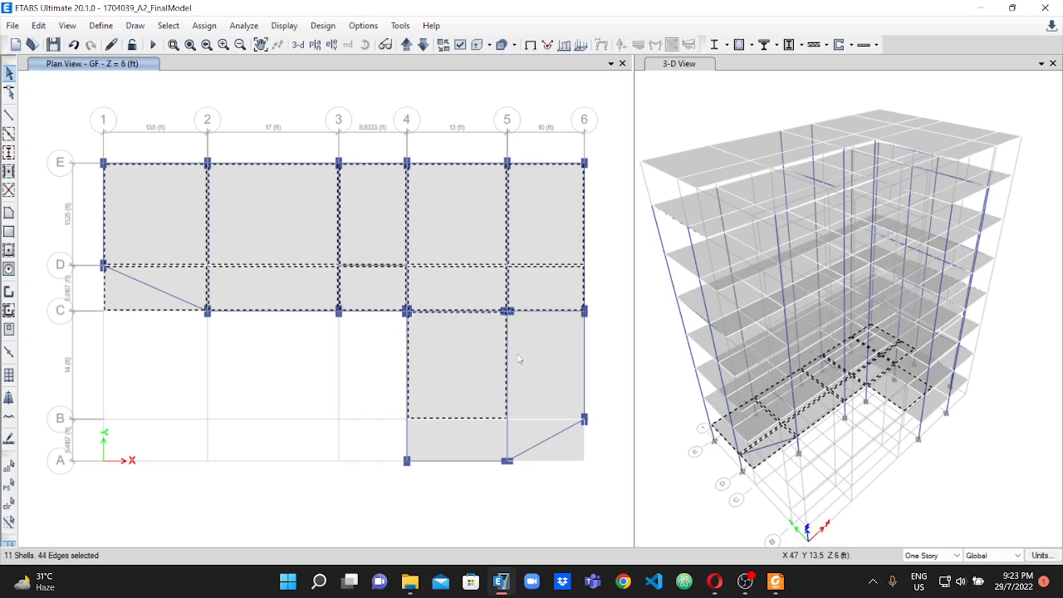
click(534, 364)
click(536, 435)
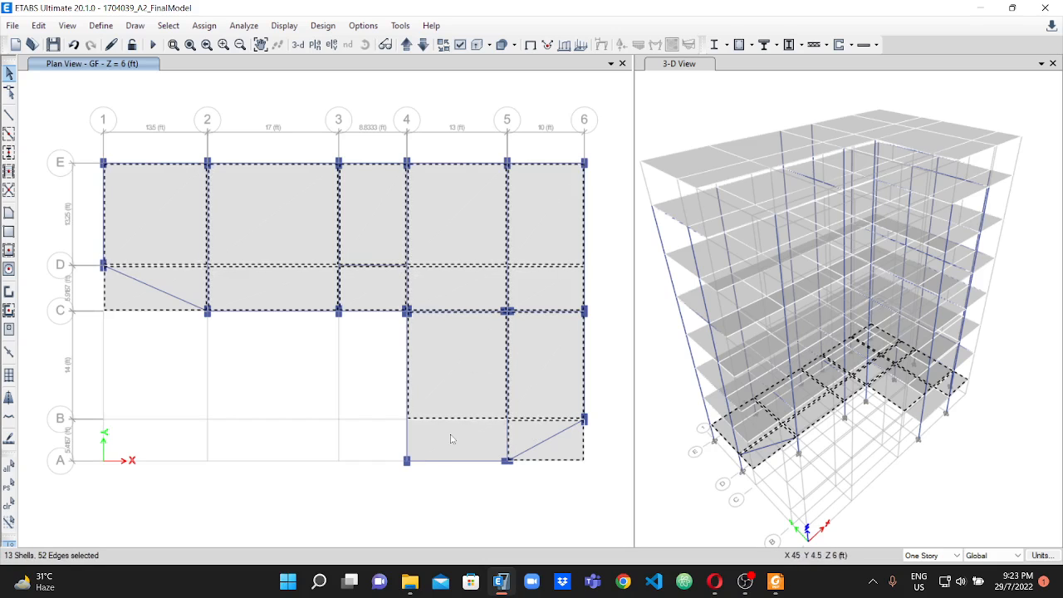
click(443, 446)
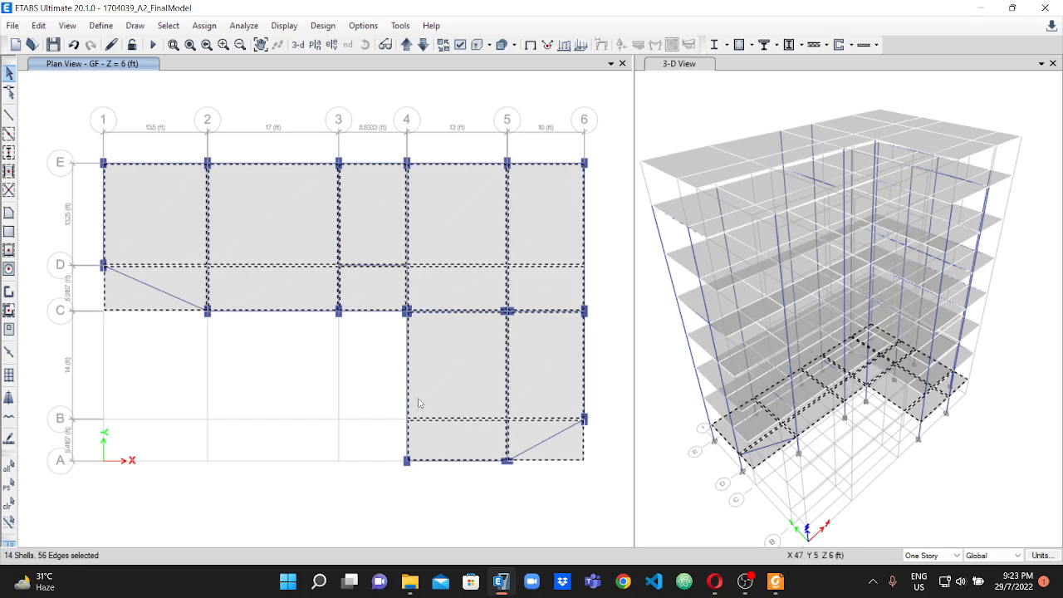
click(39, 26)
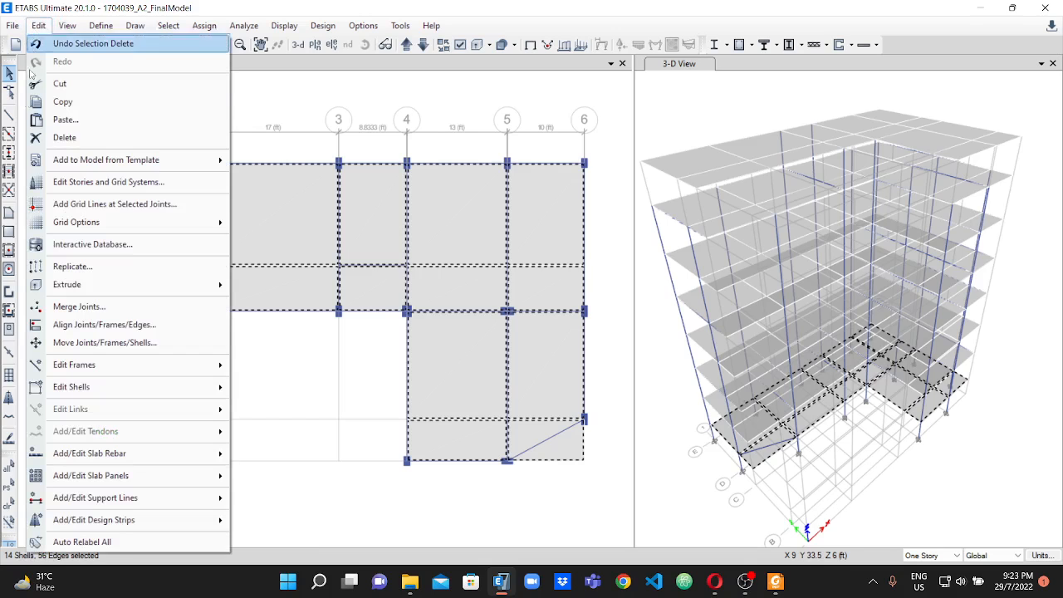
click(72, 139)
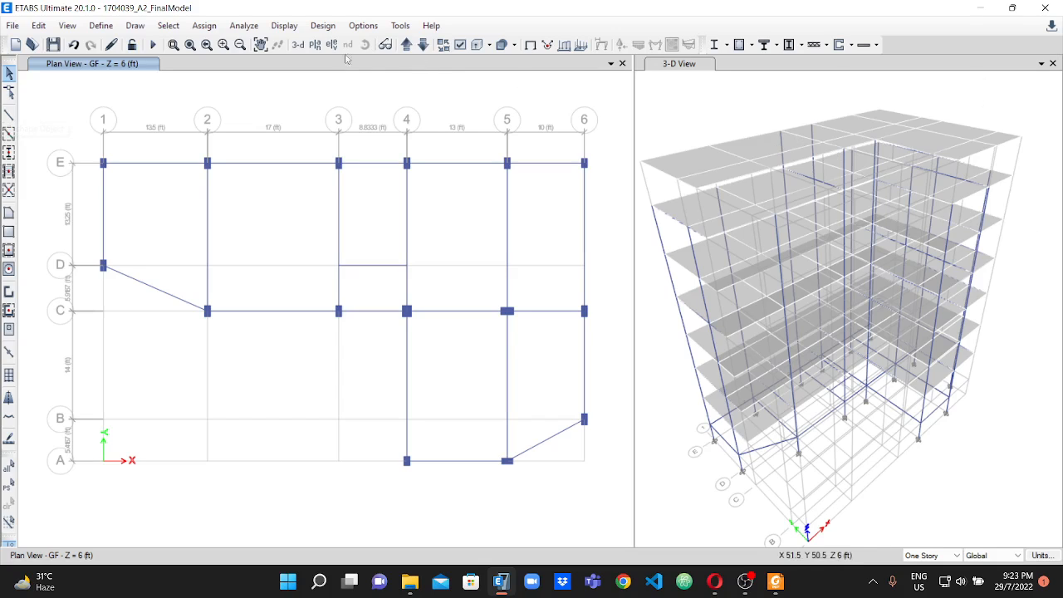
Show the StairHouse plan at Z = 74 ft and delete every slab panel outside the stair bay between grids 3 and 4.
click(423, 46)
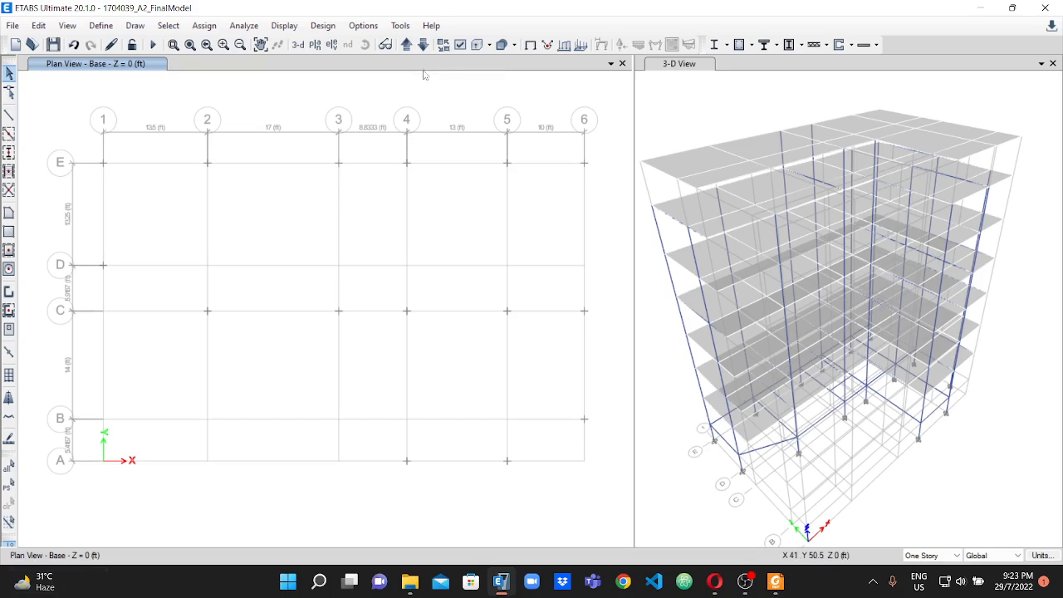
click(423, 46)
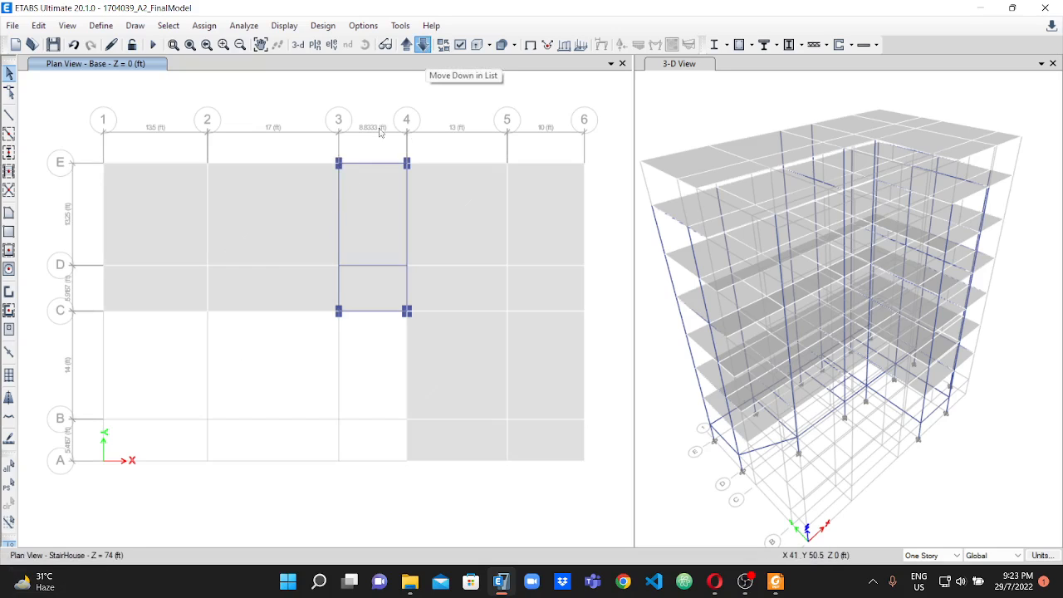
click(265, 216)
click(166, 247)
click(166, 280)
click(249, 282)
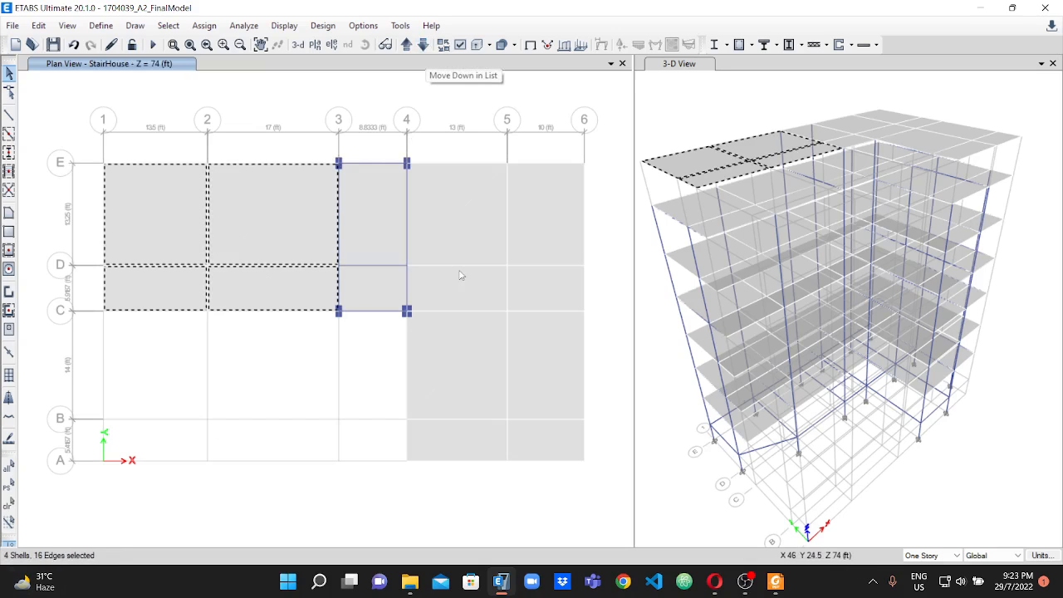
click(457, 272)
click(462, 218)
click(521, 216)
click(558, 287)
click(523, 337)
click(466, 346)
click(444, 429)
click(557, 439)
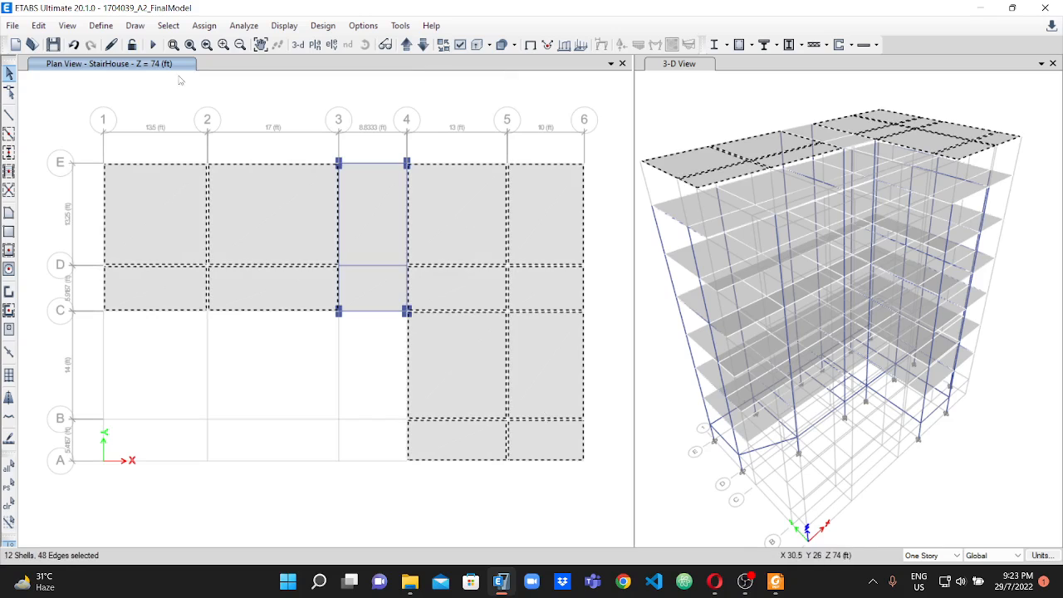
click(39, 26)
click(69, 135)
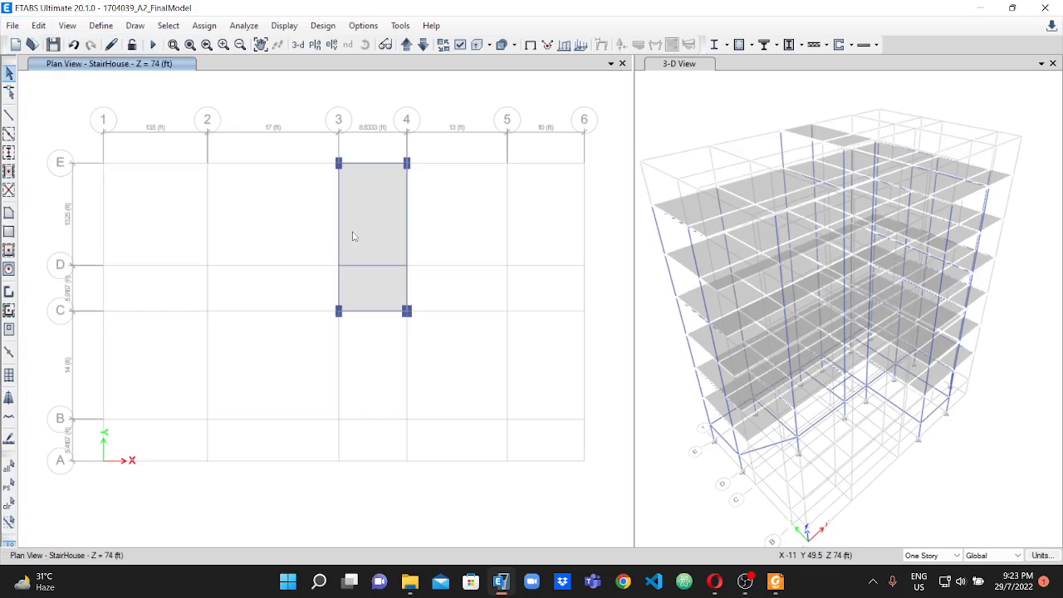
Delete the two stair slab panels between grids 3 and 4 from C to E on the StairHouse plan.
click(378, 217)
click(370, 288)
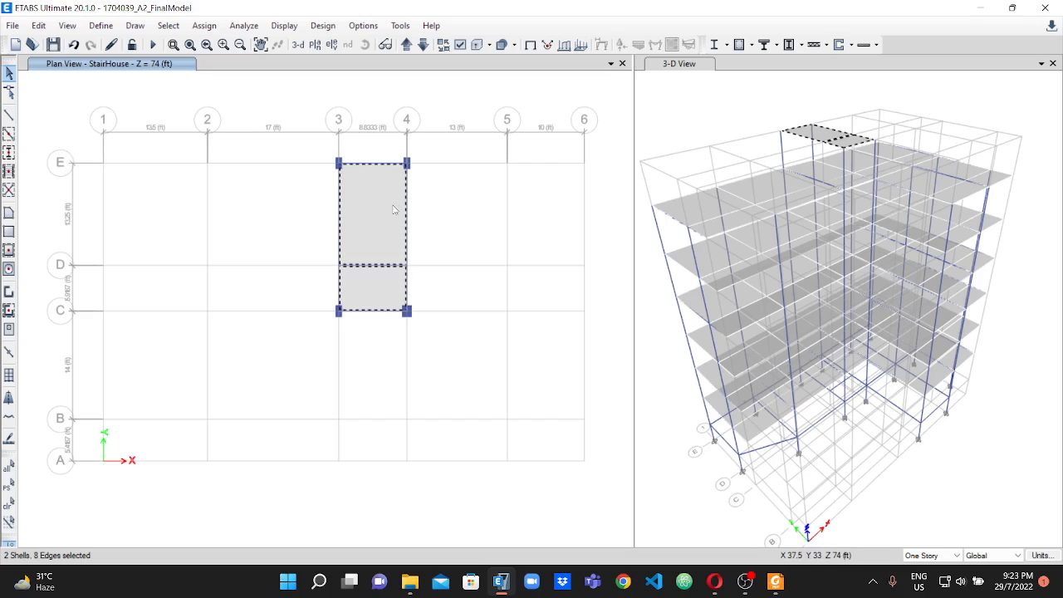
click(38, 25)
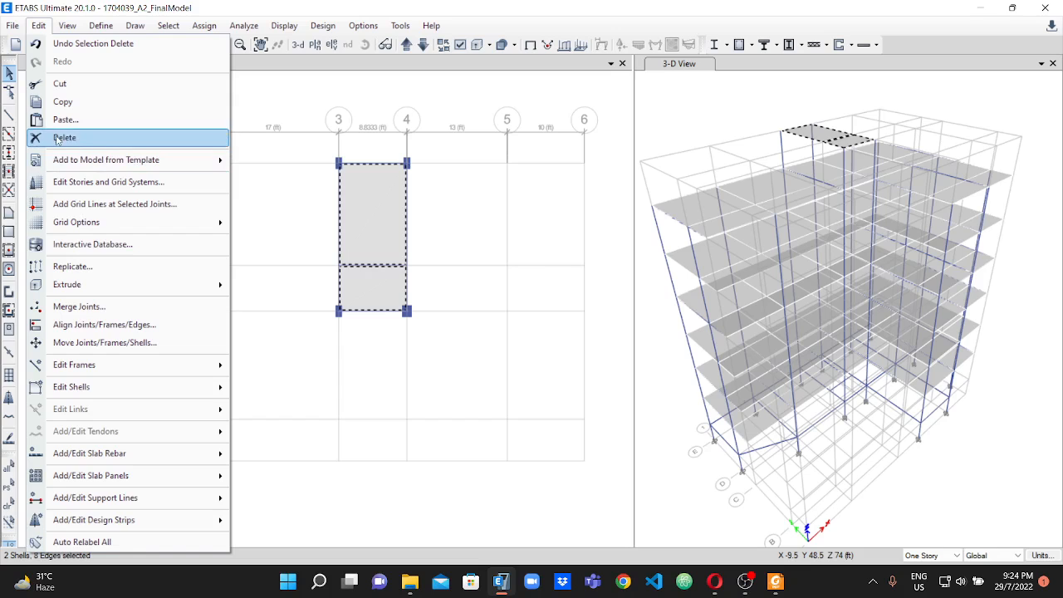
click(65, 139)
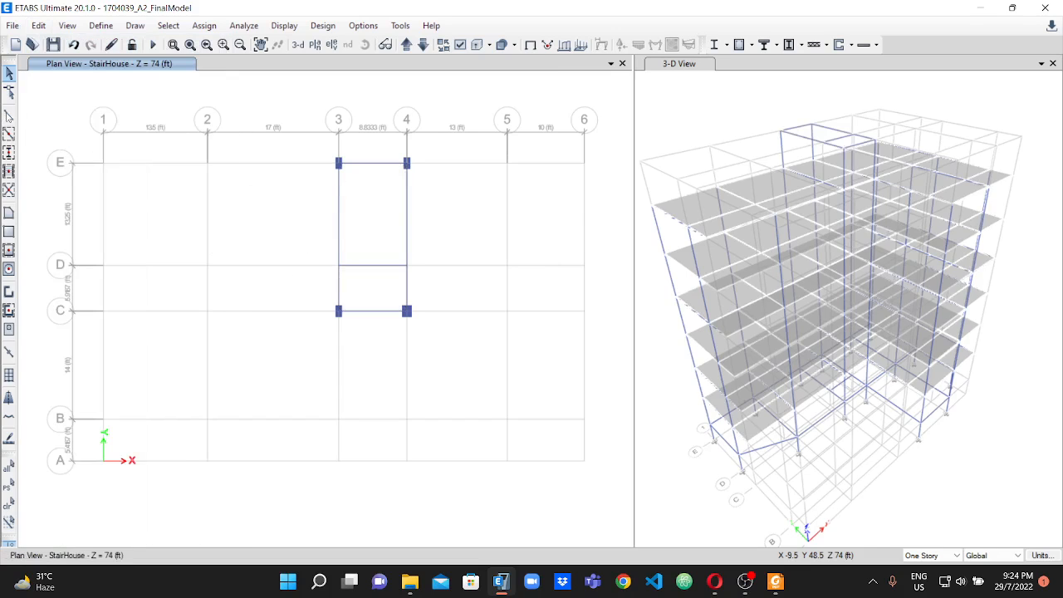
Draw Slab6 floor panels on the StairHouse plan between grids 3 and 4 from C to E, and close the object properties.
click(9, 251)
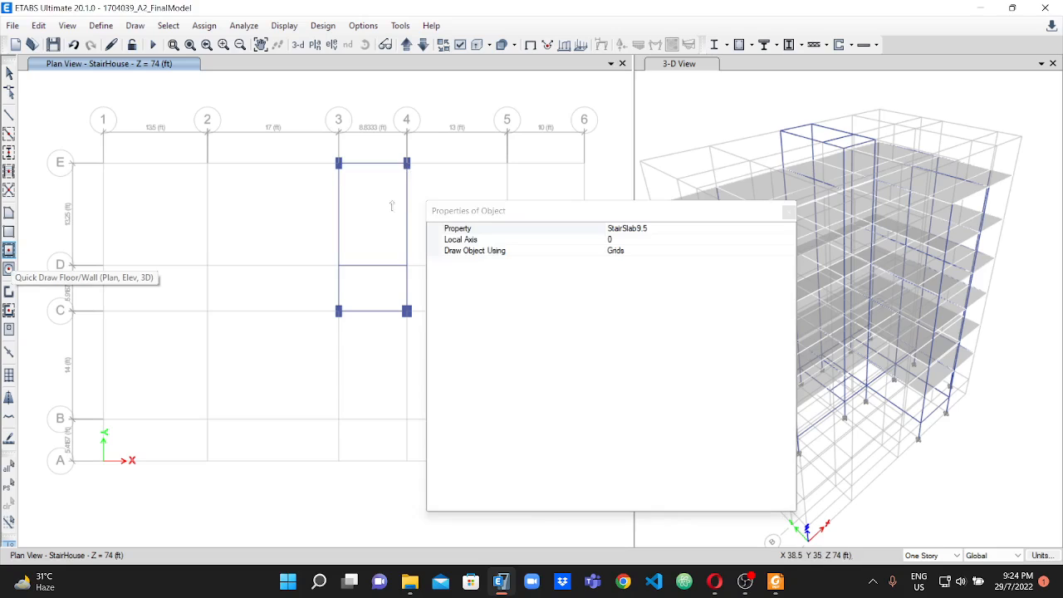
click(675, 231)
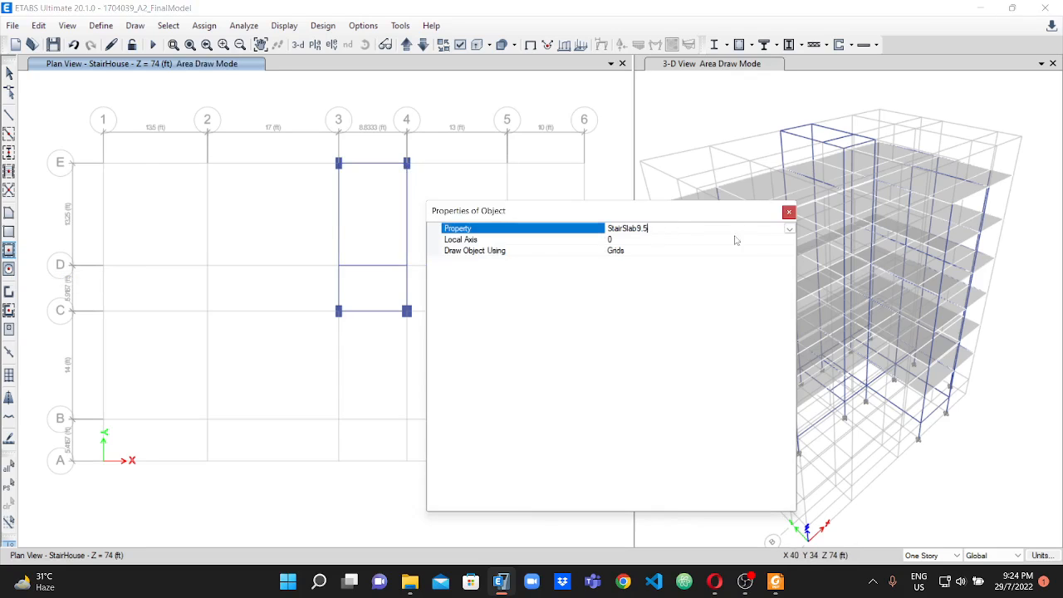
click(789, 229)
click(621, 275)
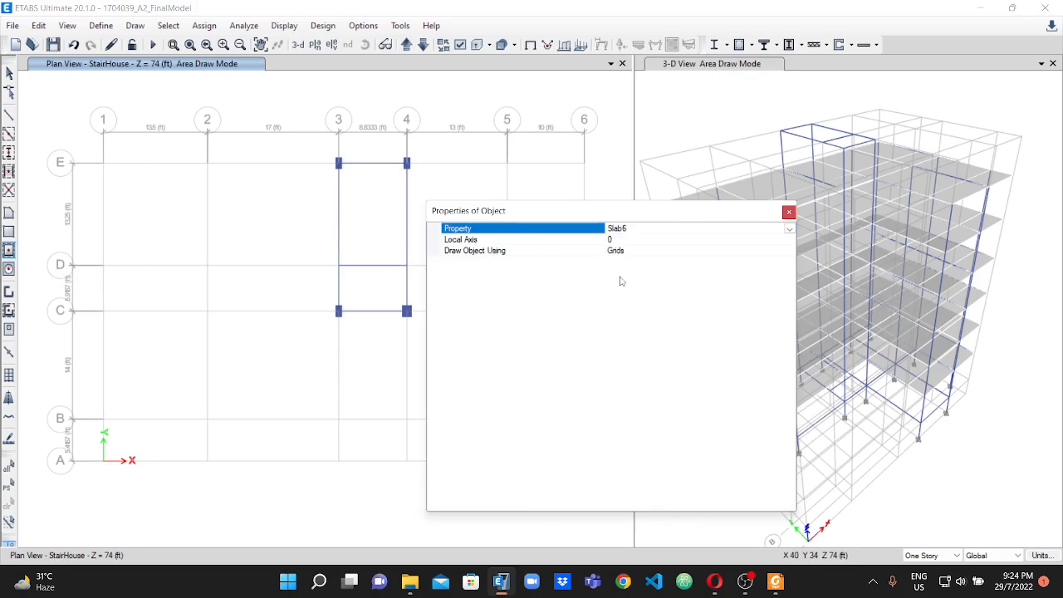
click(375, 210)
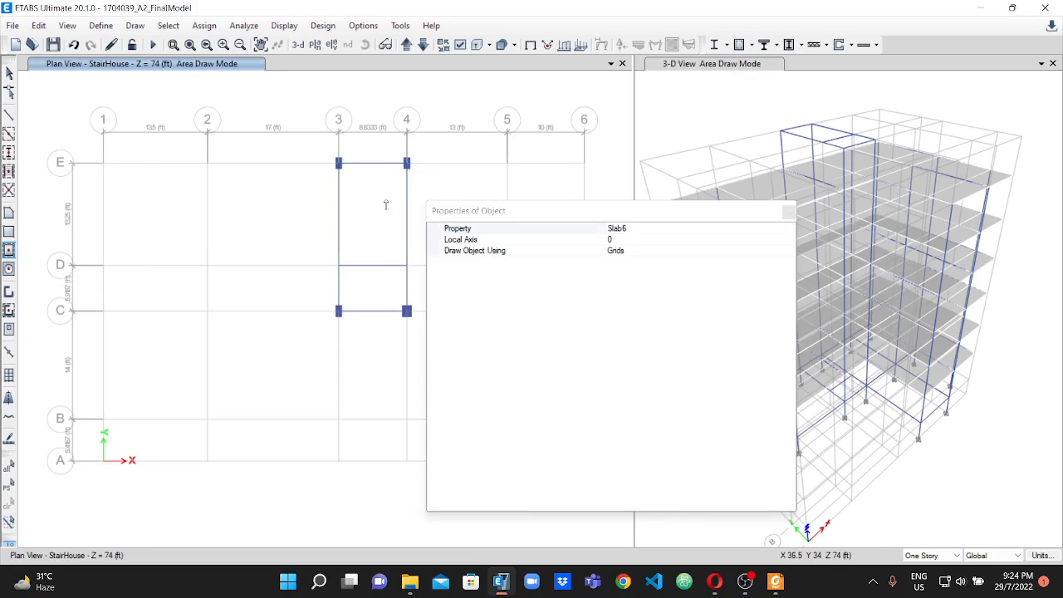
click(375, 290)
drag(684, 213, 597, 199)
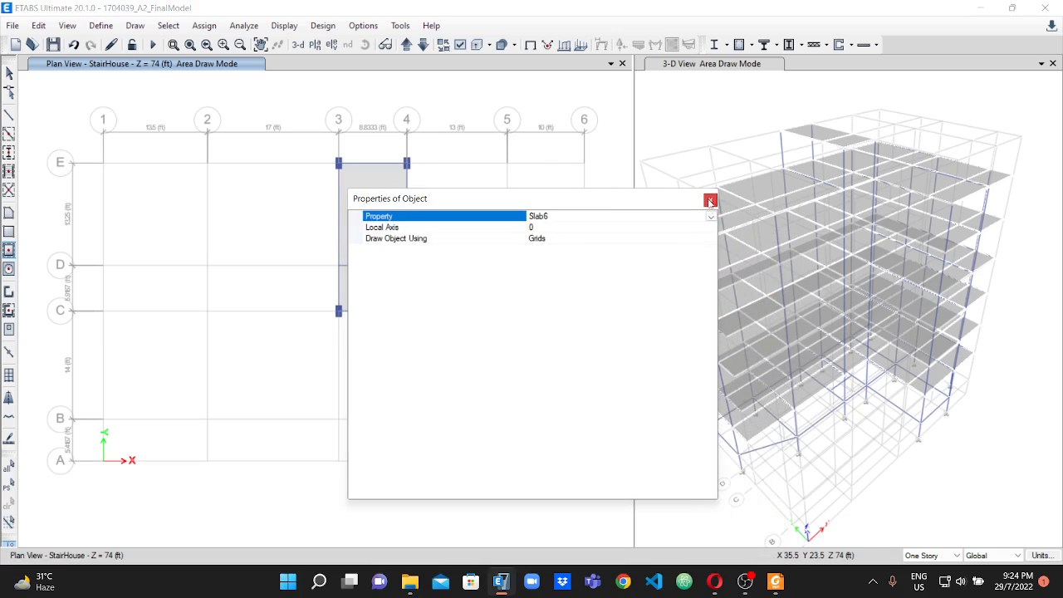
click(710, 201)
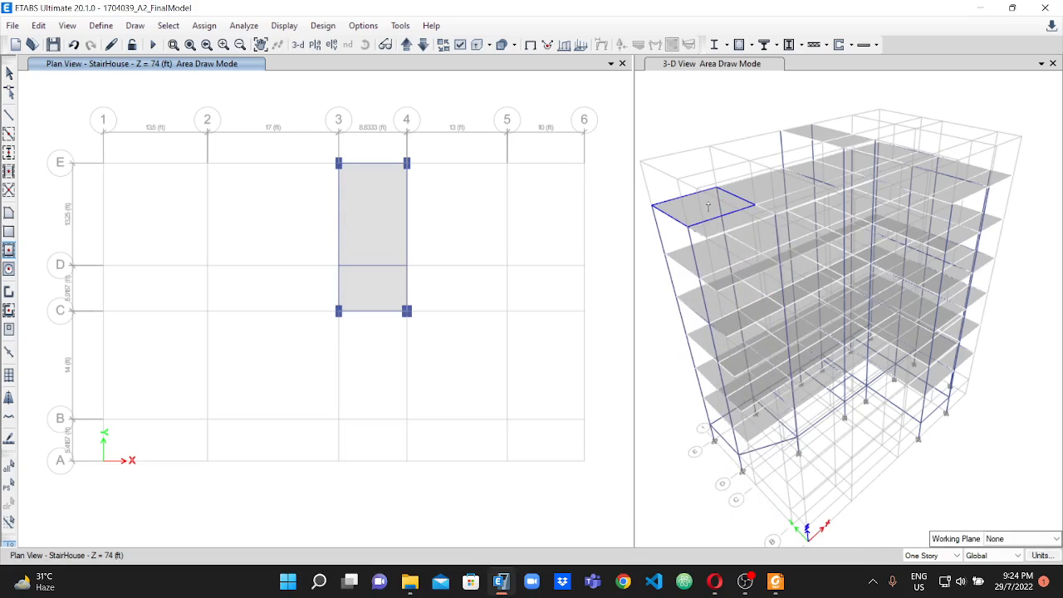
Examine the slab layout of all stories and the stair house roof in the 3-D view.
scroll(795, 471, down, 5)
scroll(817, 414, up, 5)
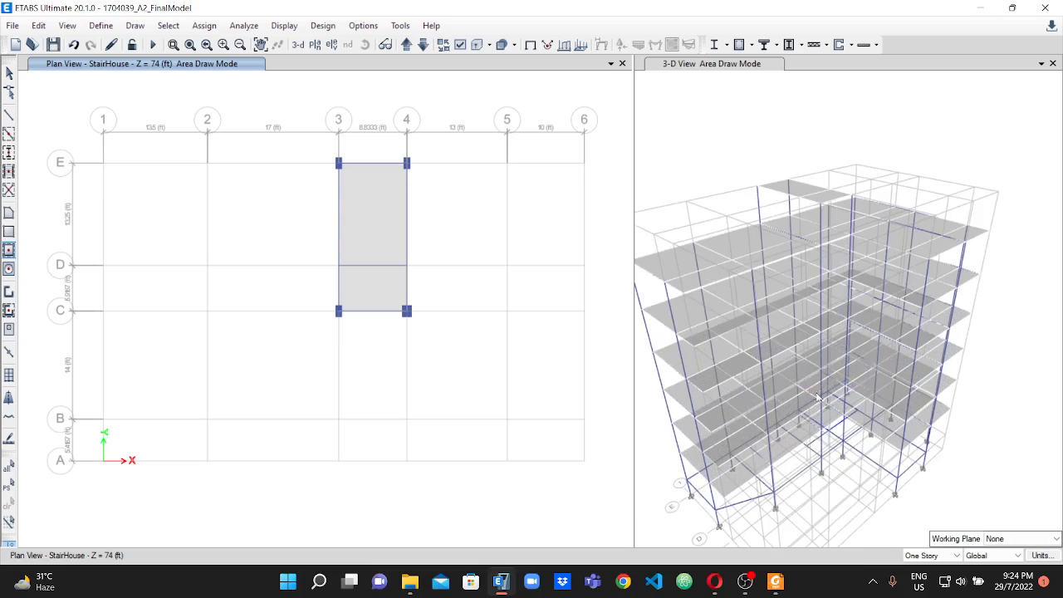
scroll(739, 245, down, 4)
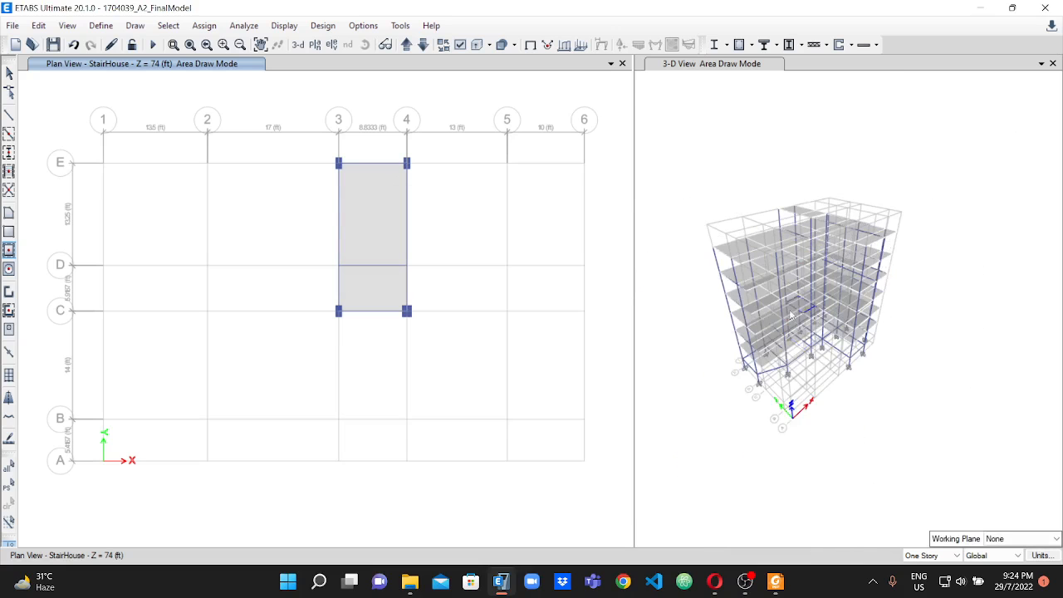
scroll(760, 336, up, 6)
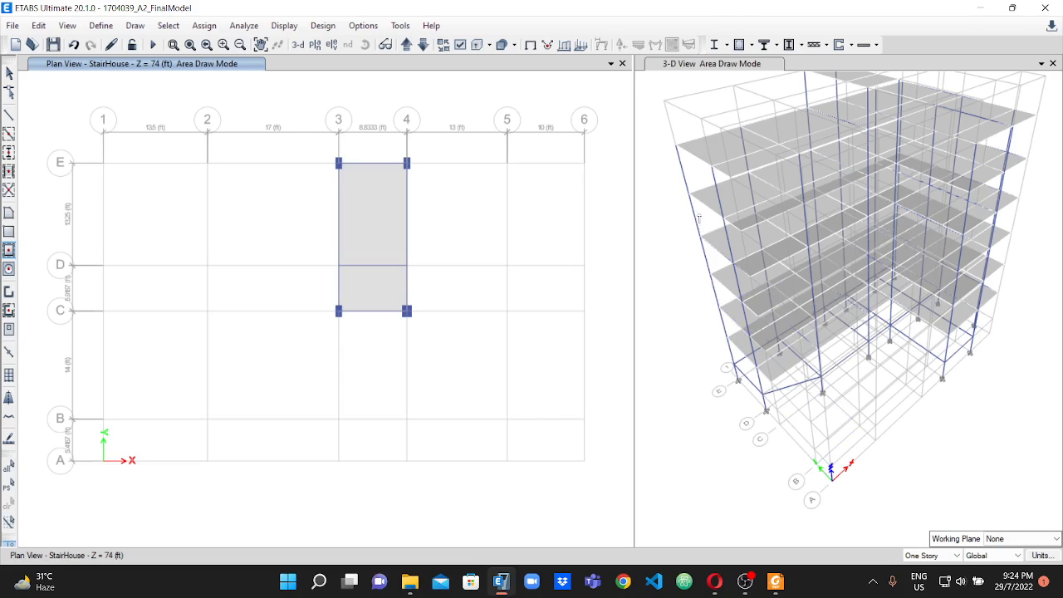
scroll(714, 153, up, 3)
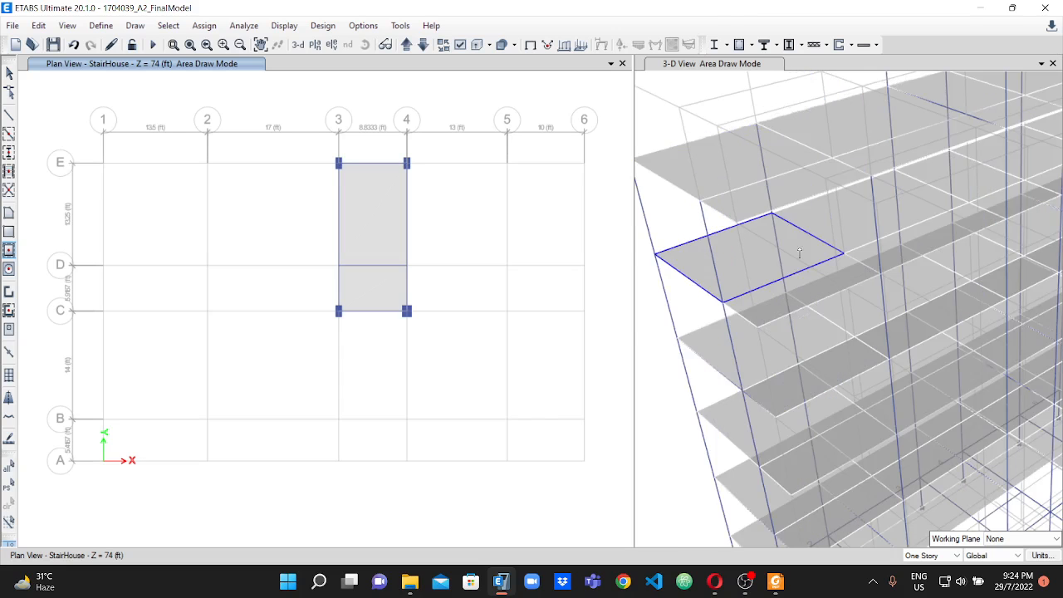
scroll(776, 214, up, 2)
scroll(775, 214, down, 5)
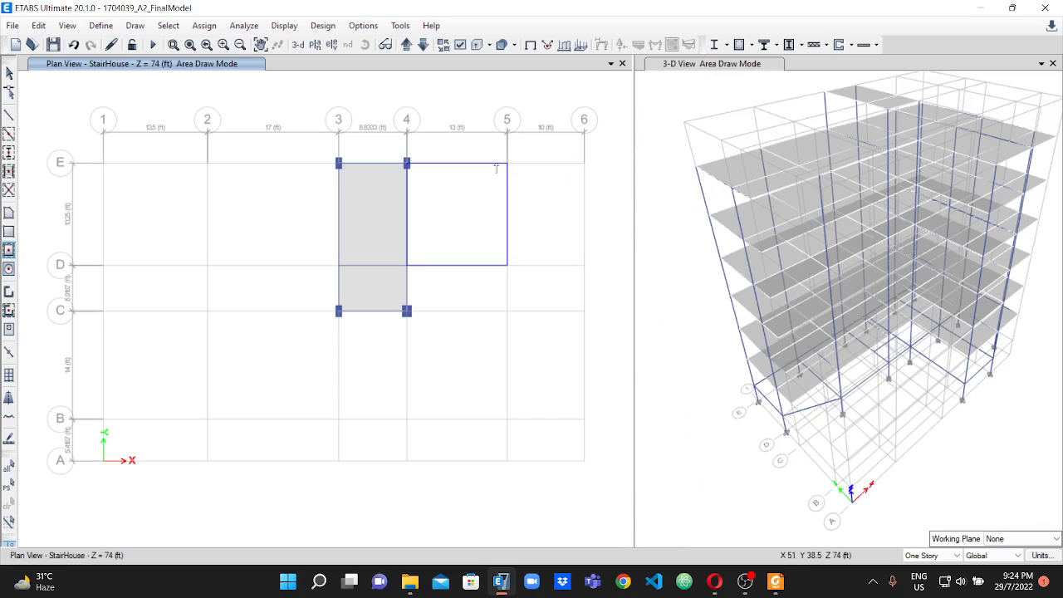